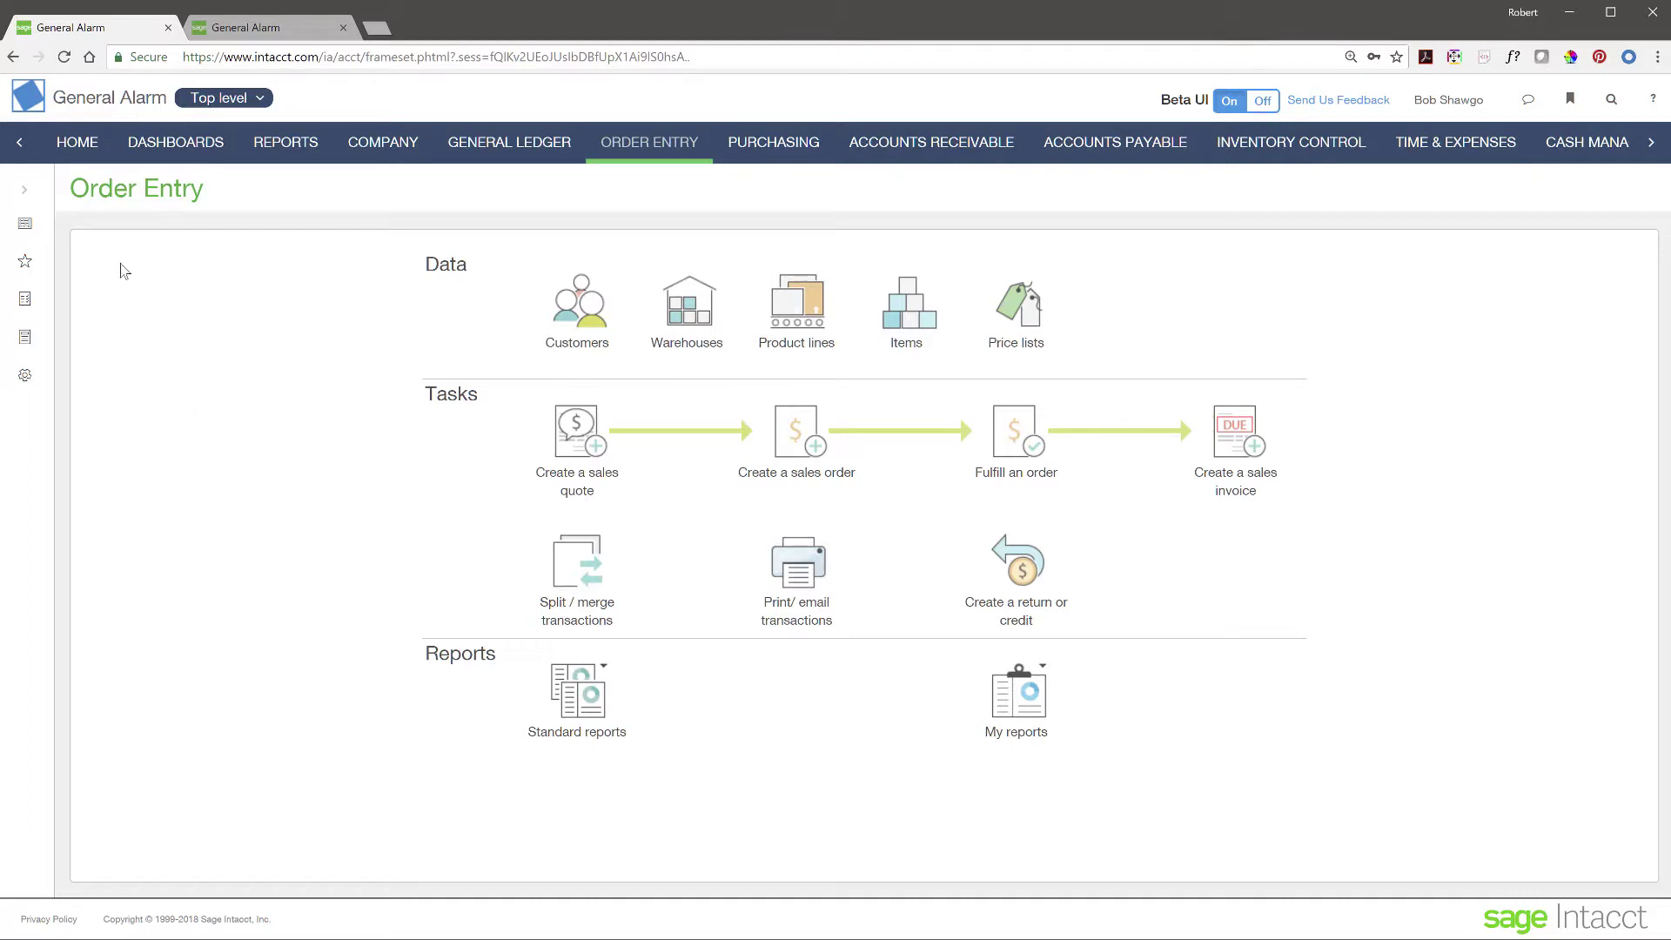
- Show the Order Entry Sales Quote list, with quotes SQ-0013 and SQ-0011
left_click(28, 195)
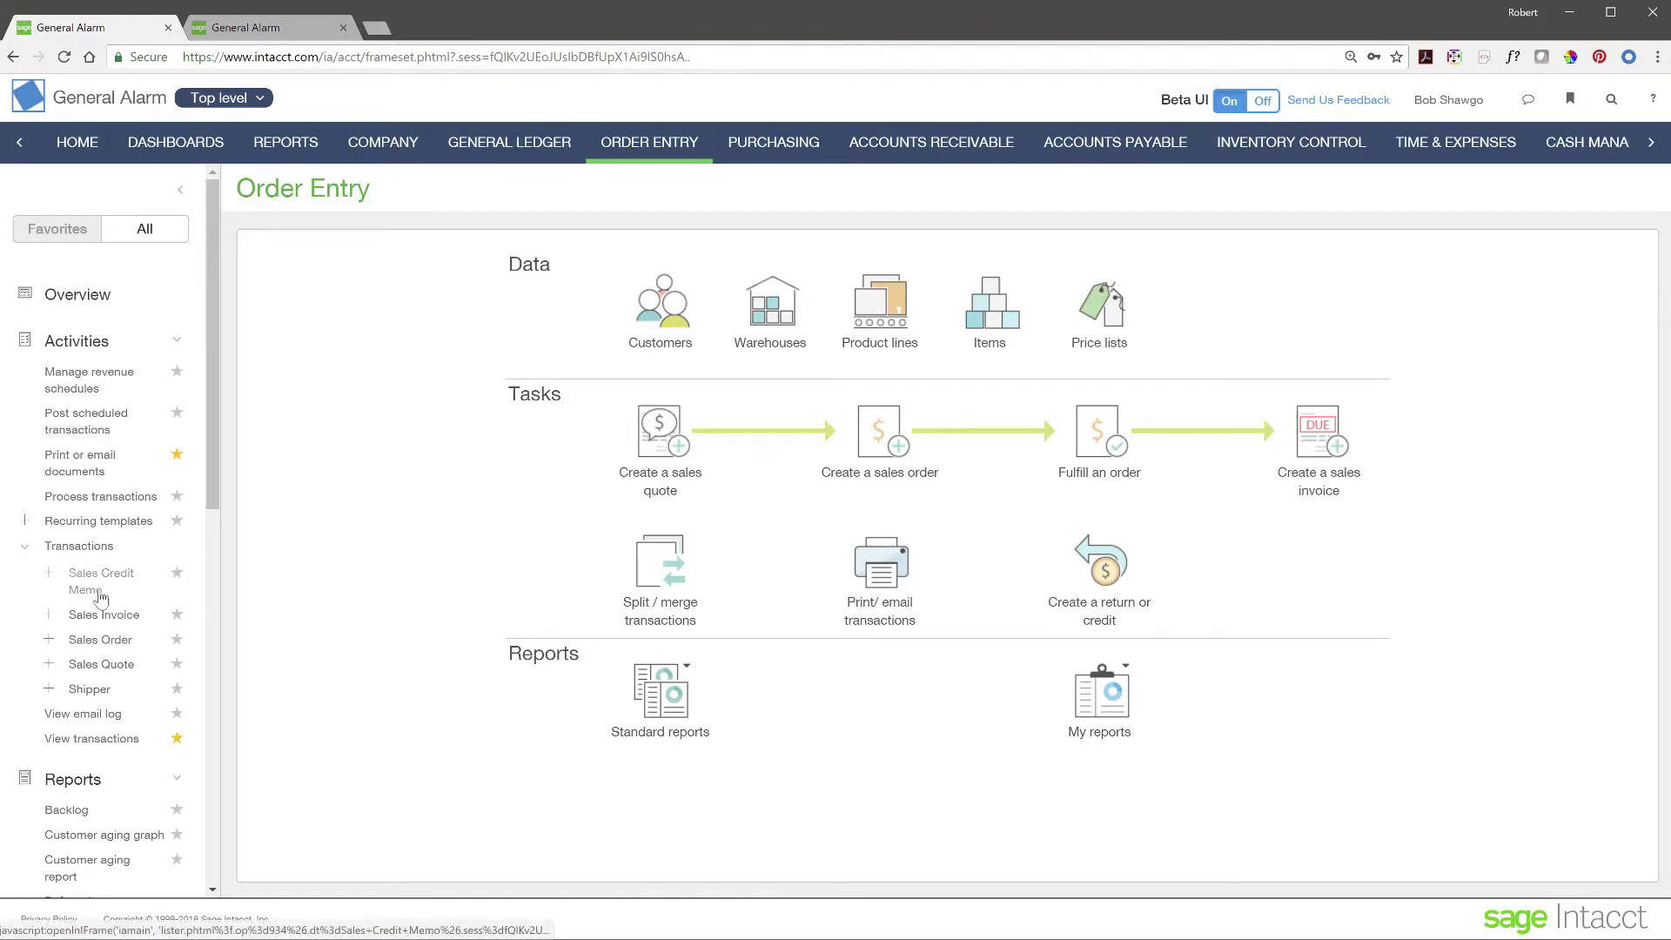
left_click(98, 665)
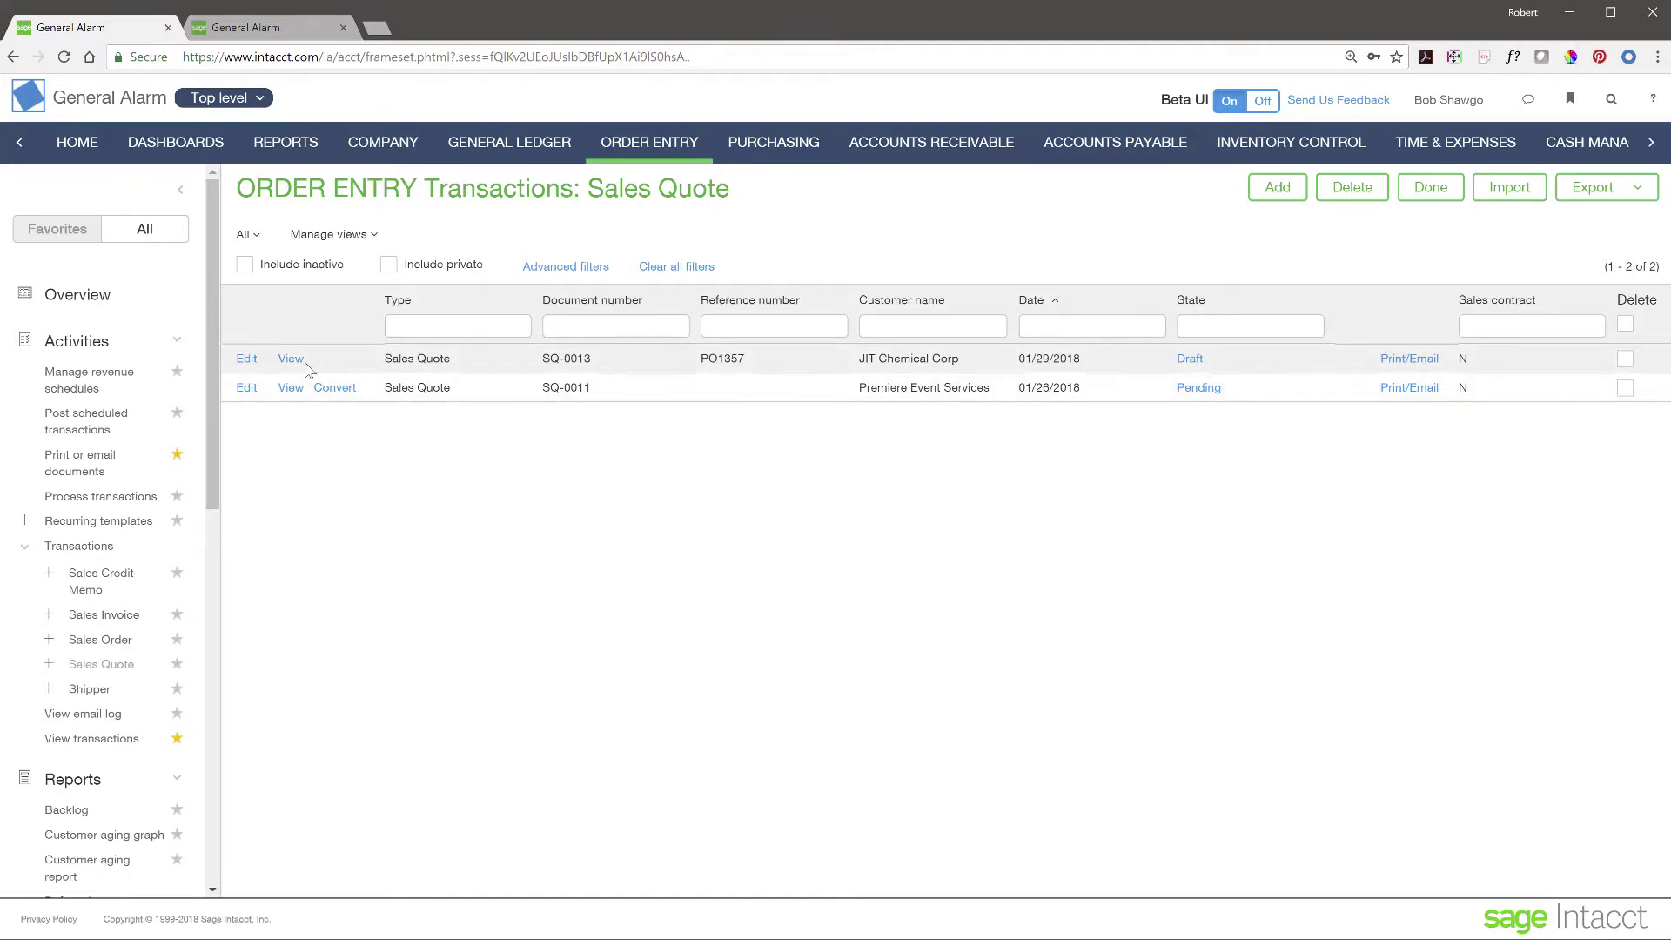
- Edit draft quote SQ-0013 and start a third line in its Entries table
left_click(248, 360)
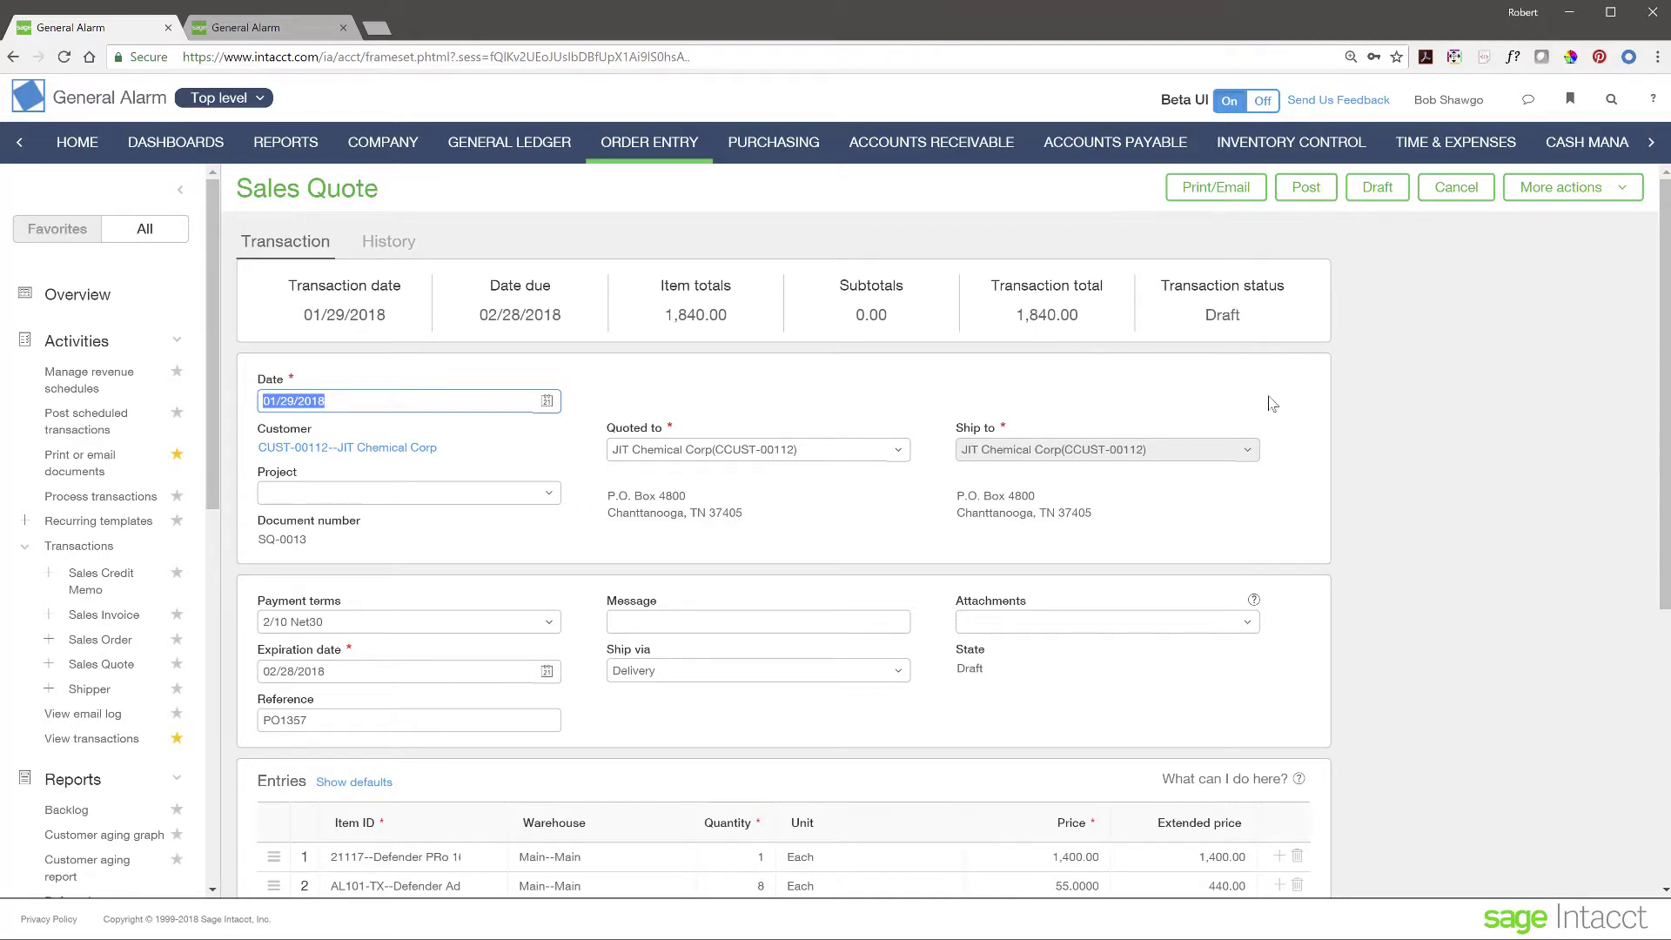
scroll(1316, 483, "down", 1)
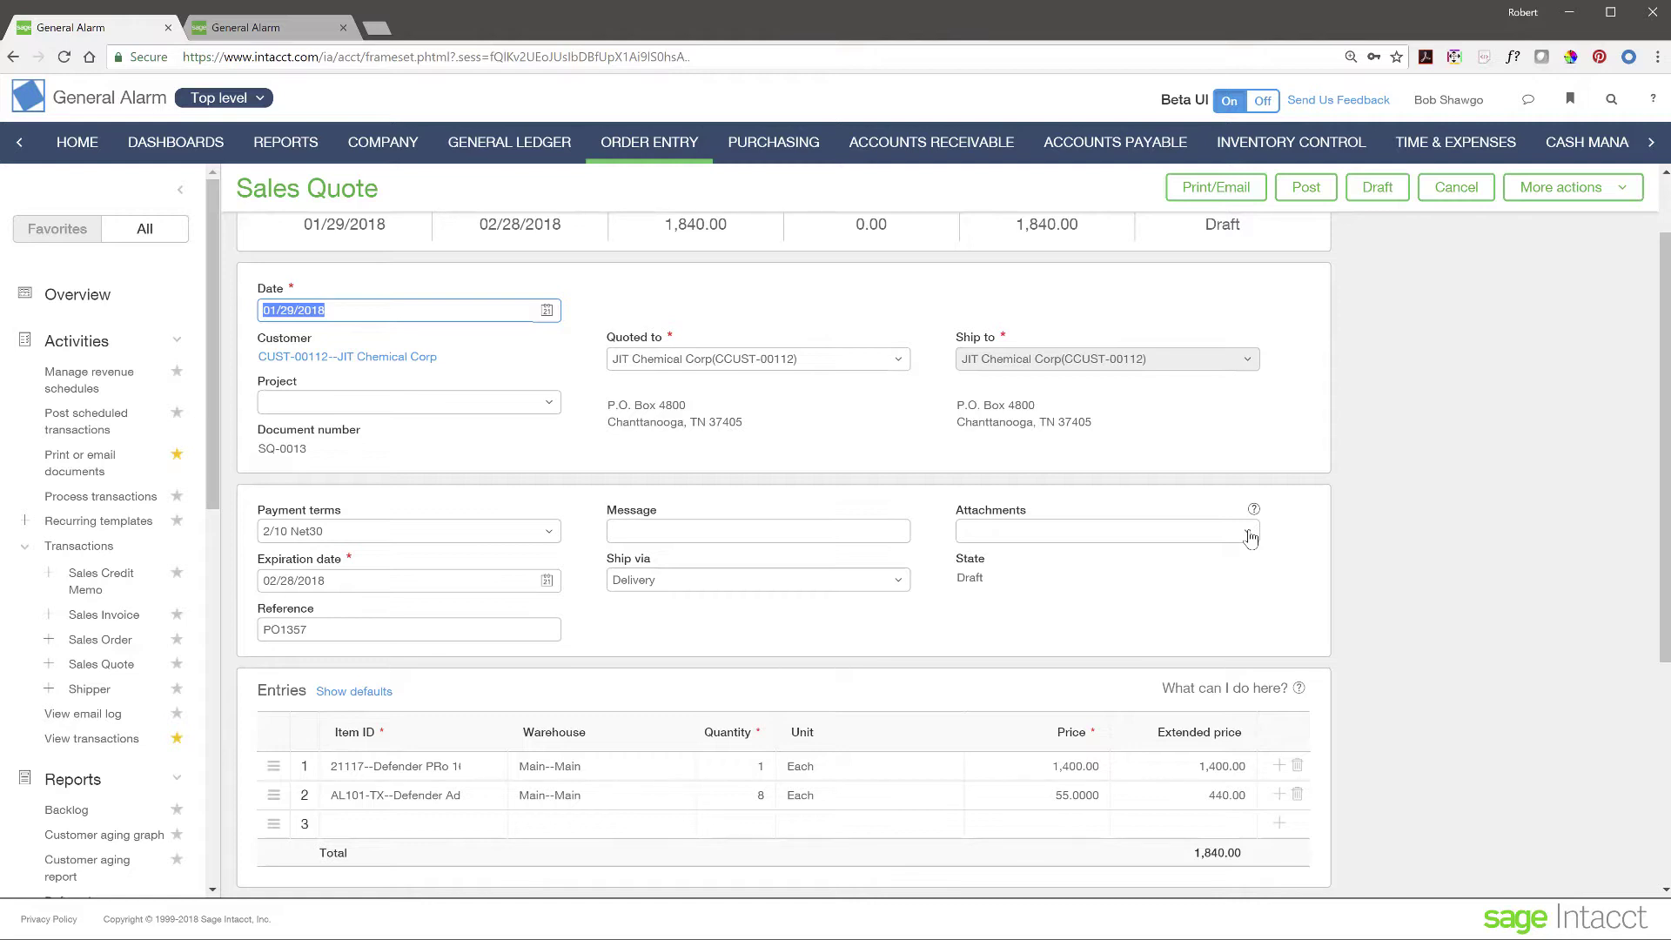
scroll(478, 775, "down", 1)
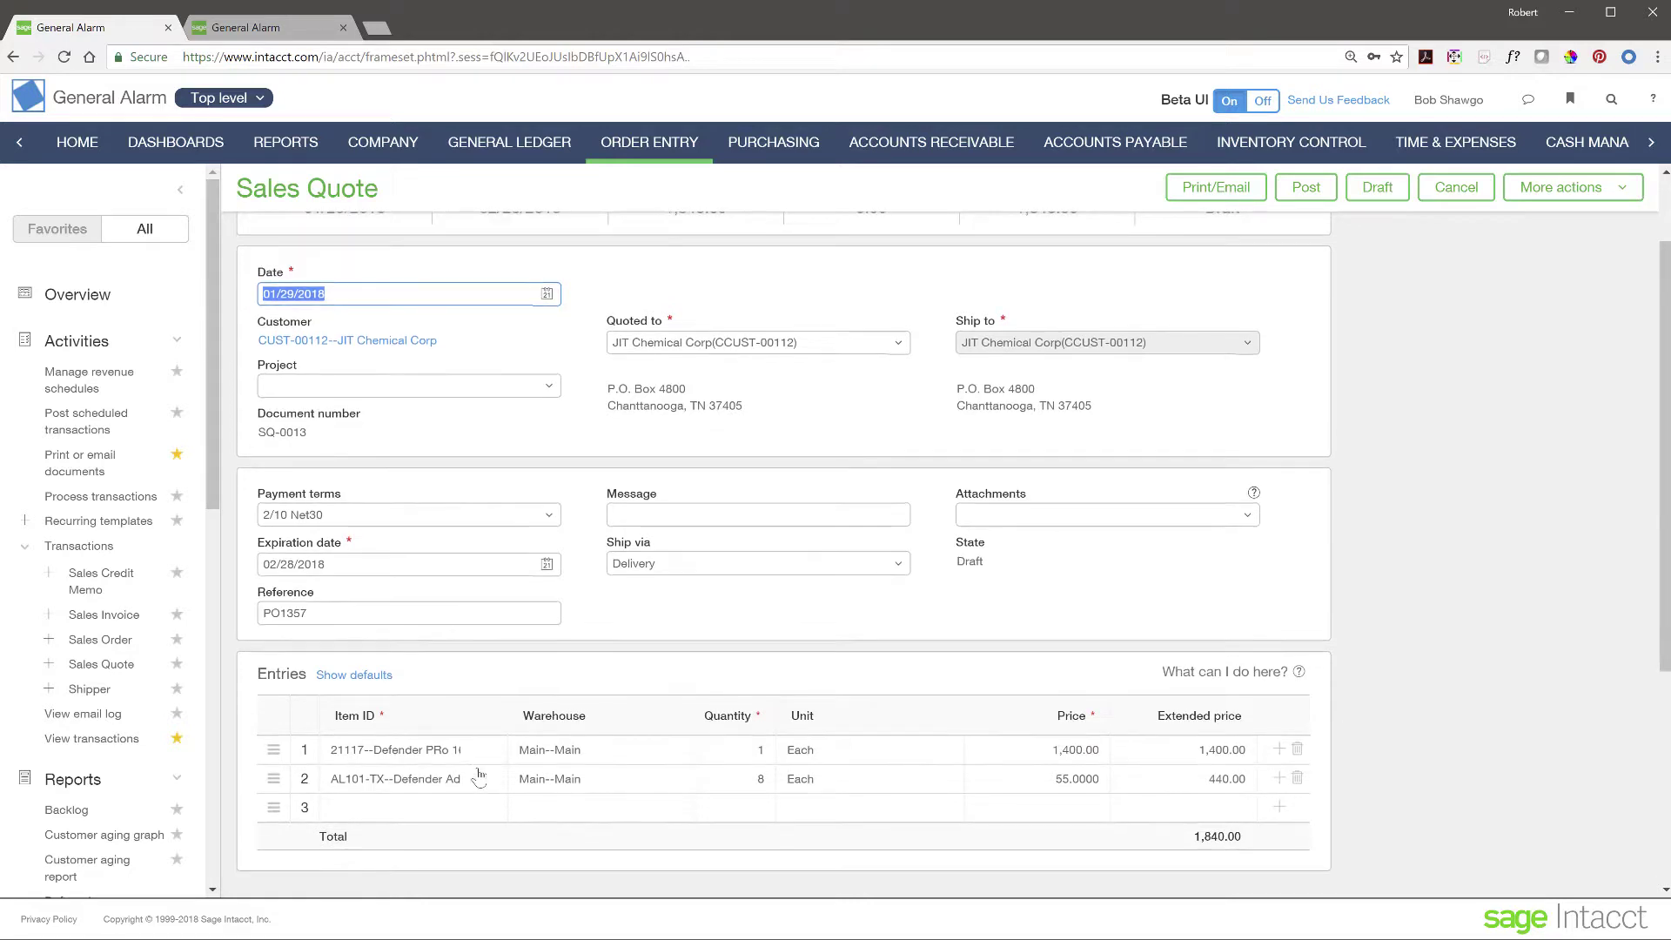
scroll(479, 775, "down", 2)
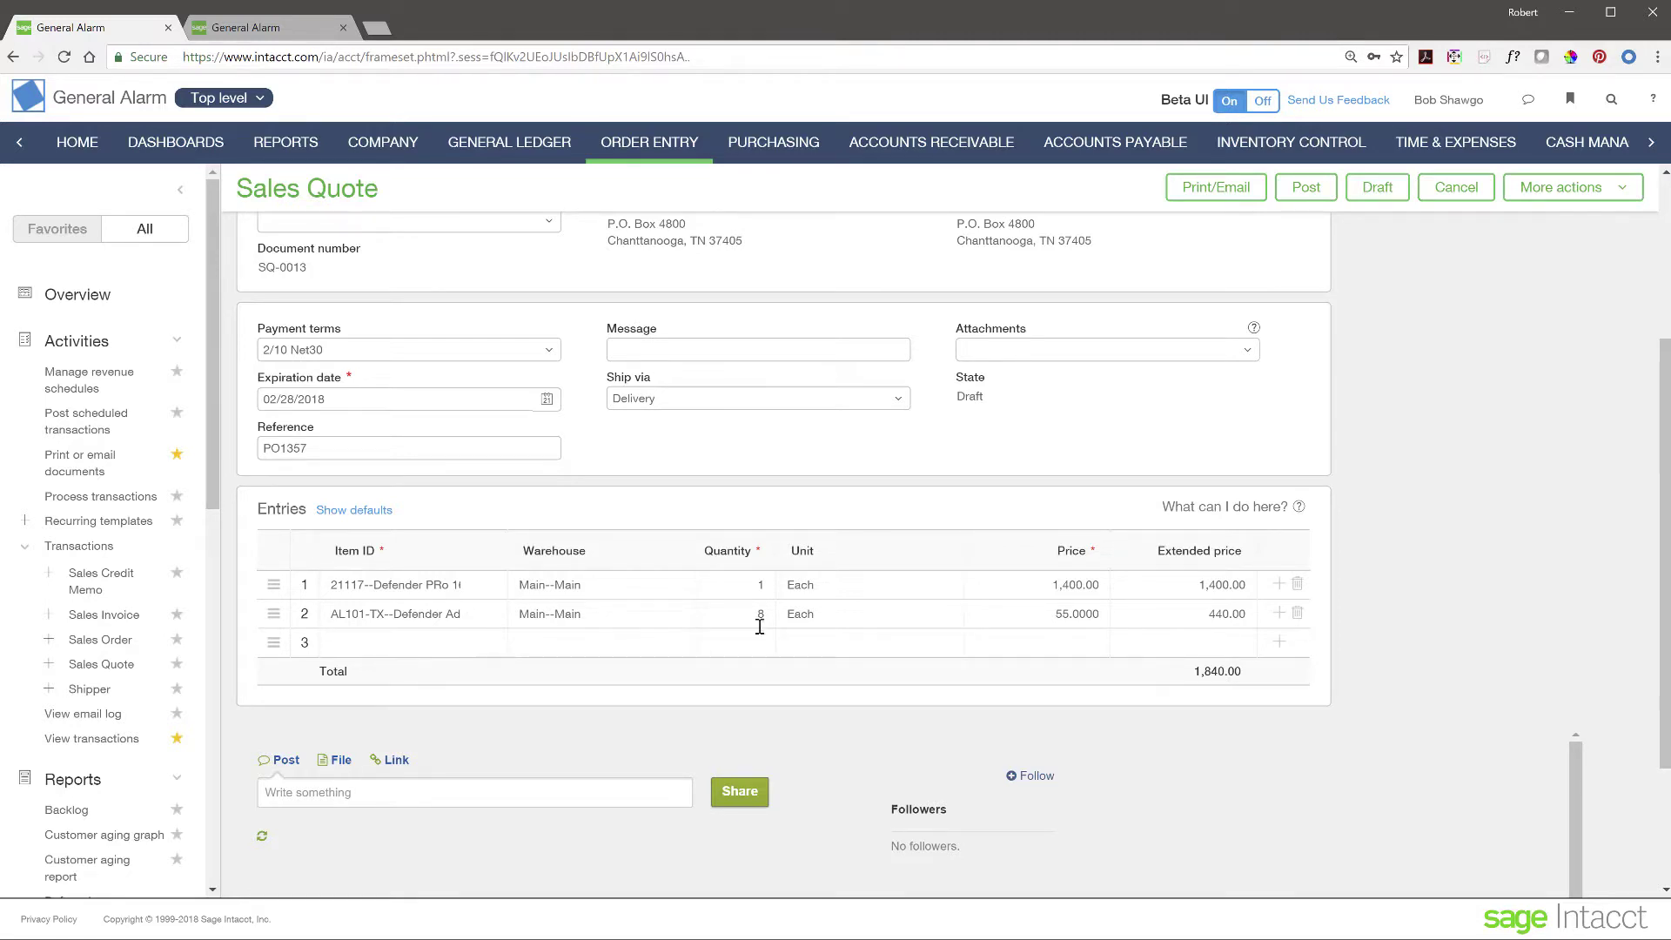
left_click(408, 647)
- Add item D575 First Alert Wireless 400 Camera with quantity 4 as line 3
left_click(477, 648)
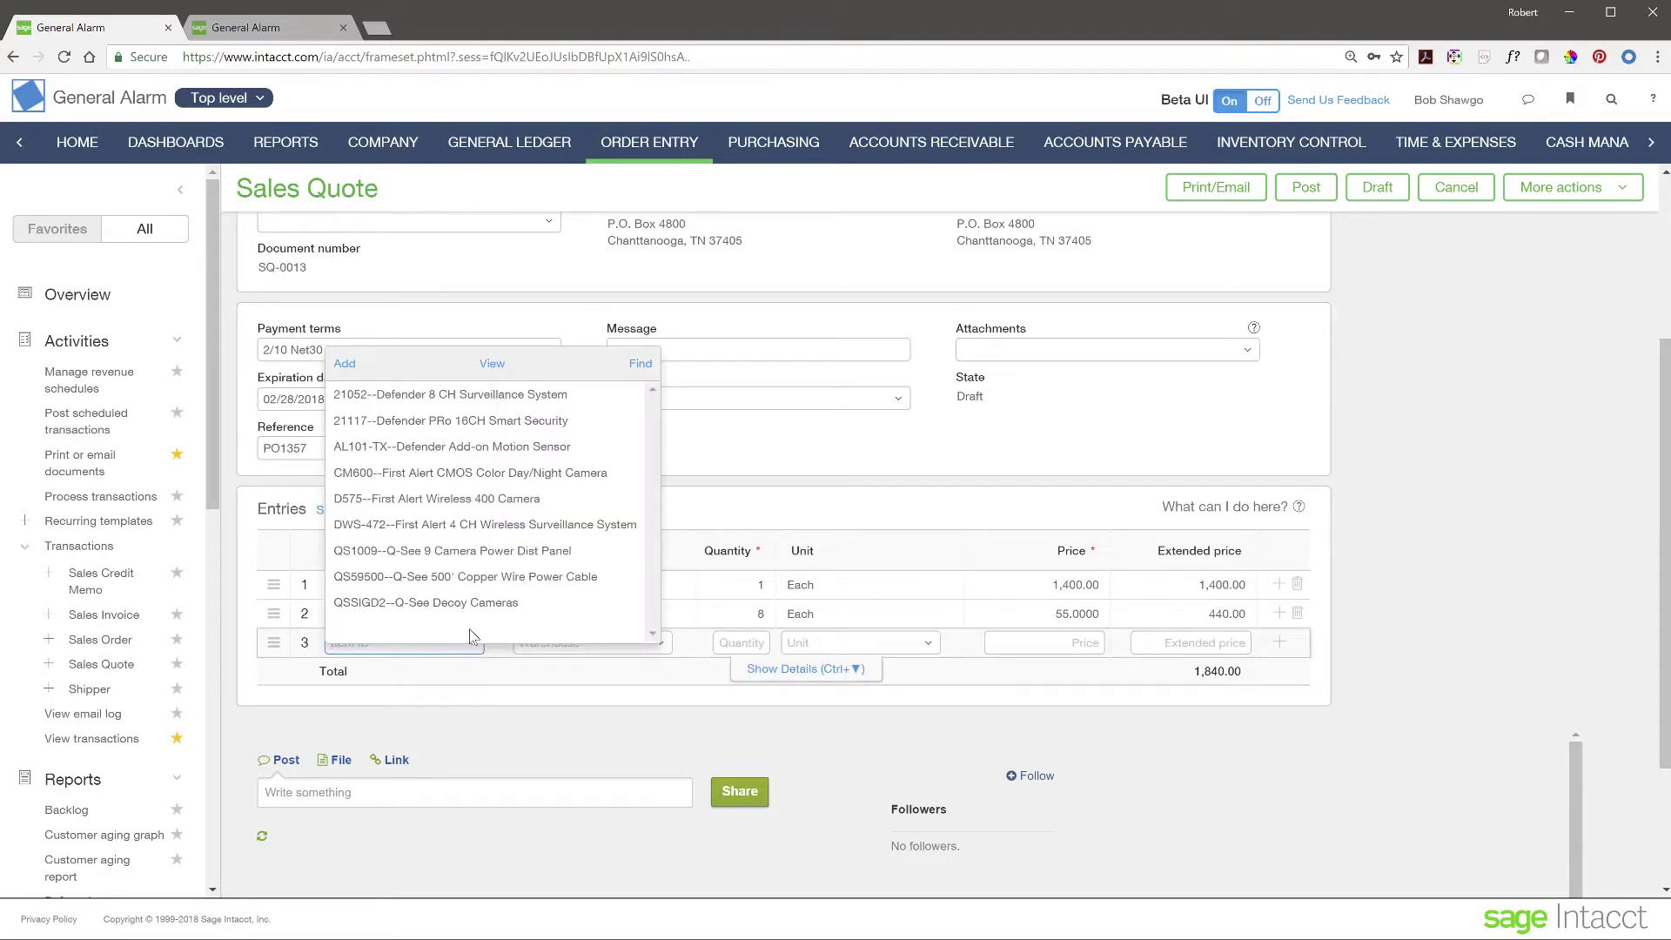
left_click(486, 503)
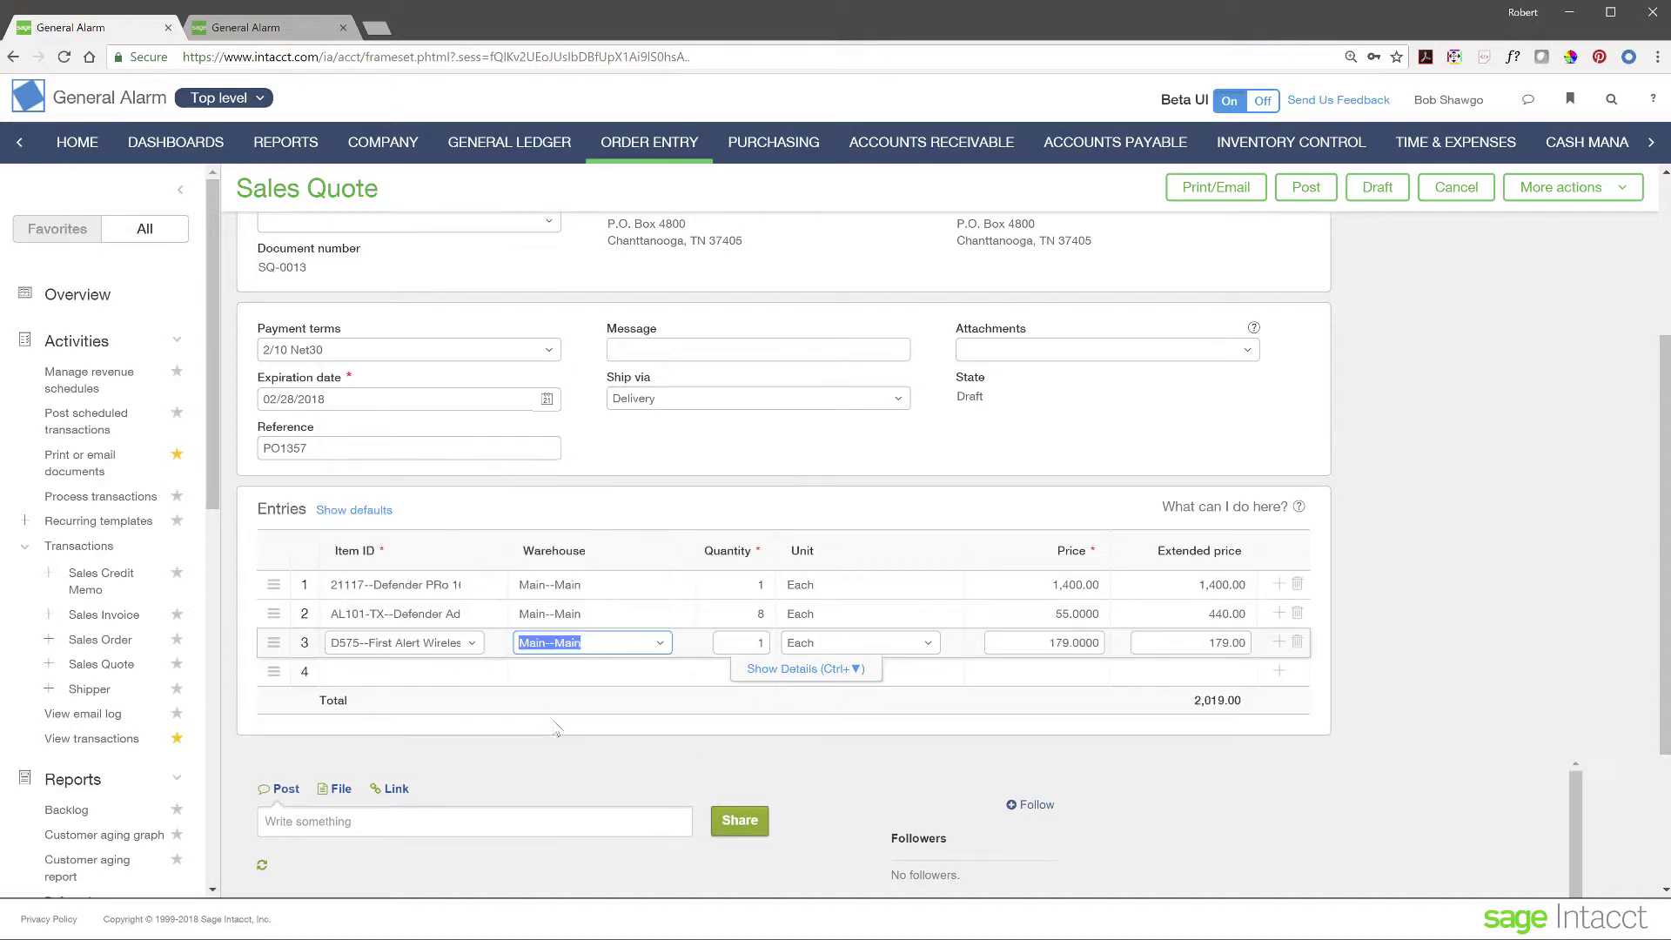
left_click(766, 642)
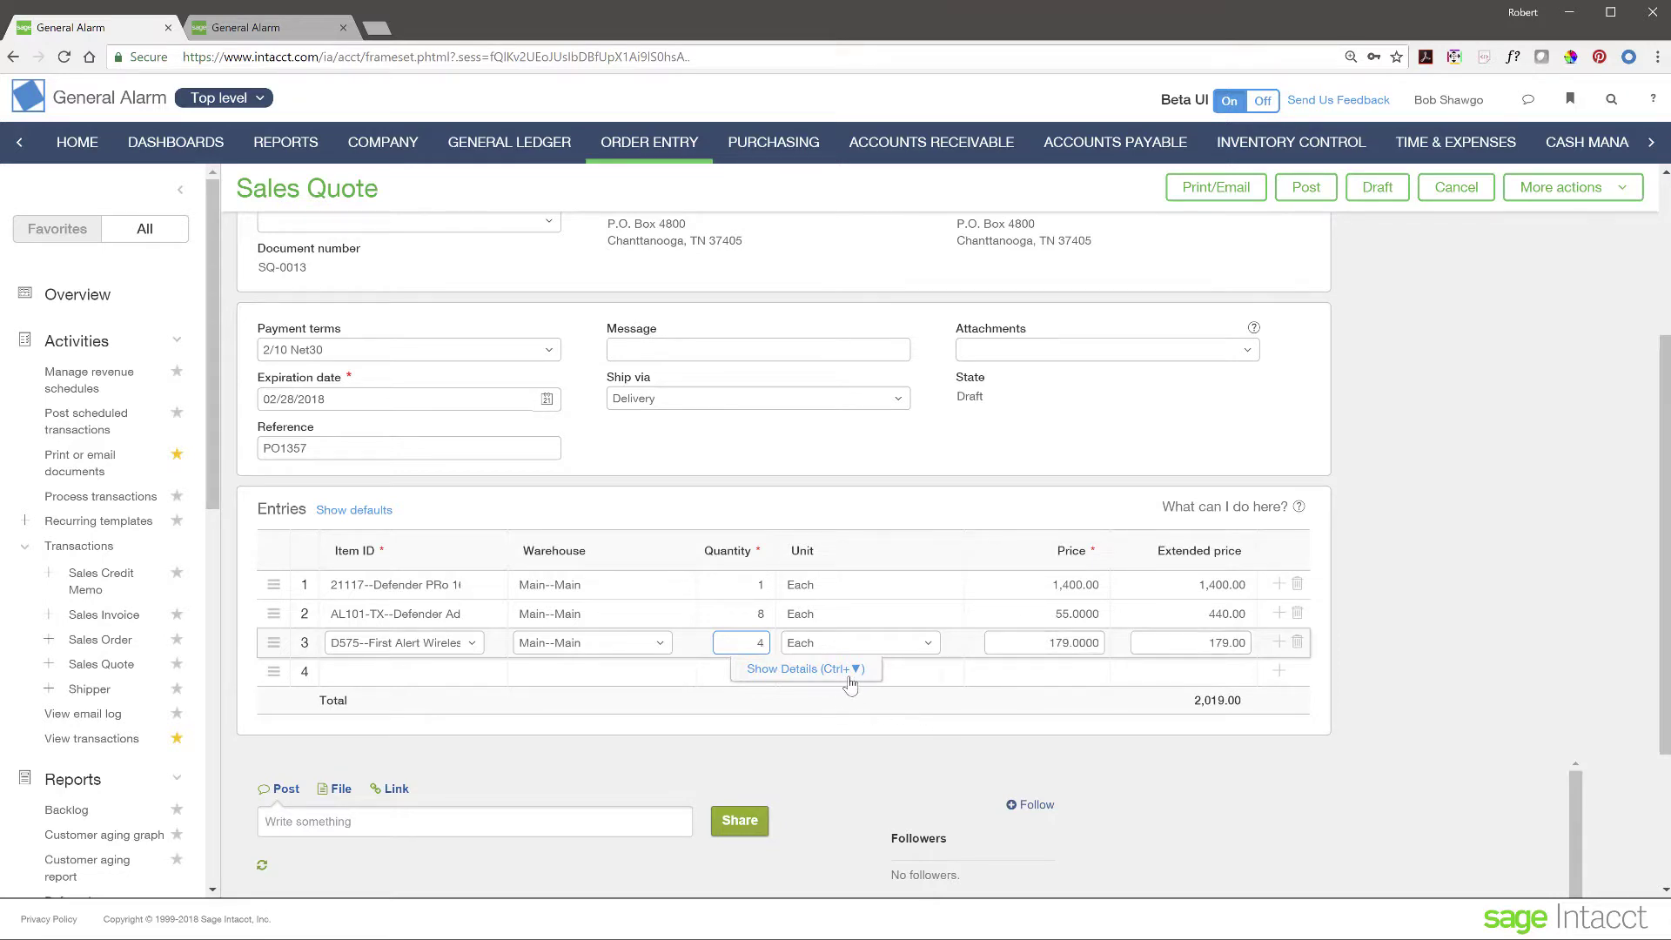
left_click(1170, 633)
- Set the camera line's location to 10--Texas #10 in its line details
left_click(855, 669)
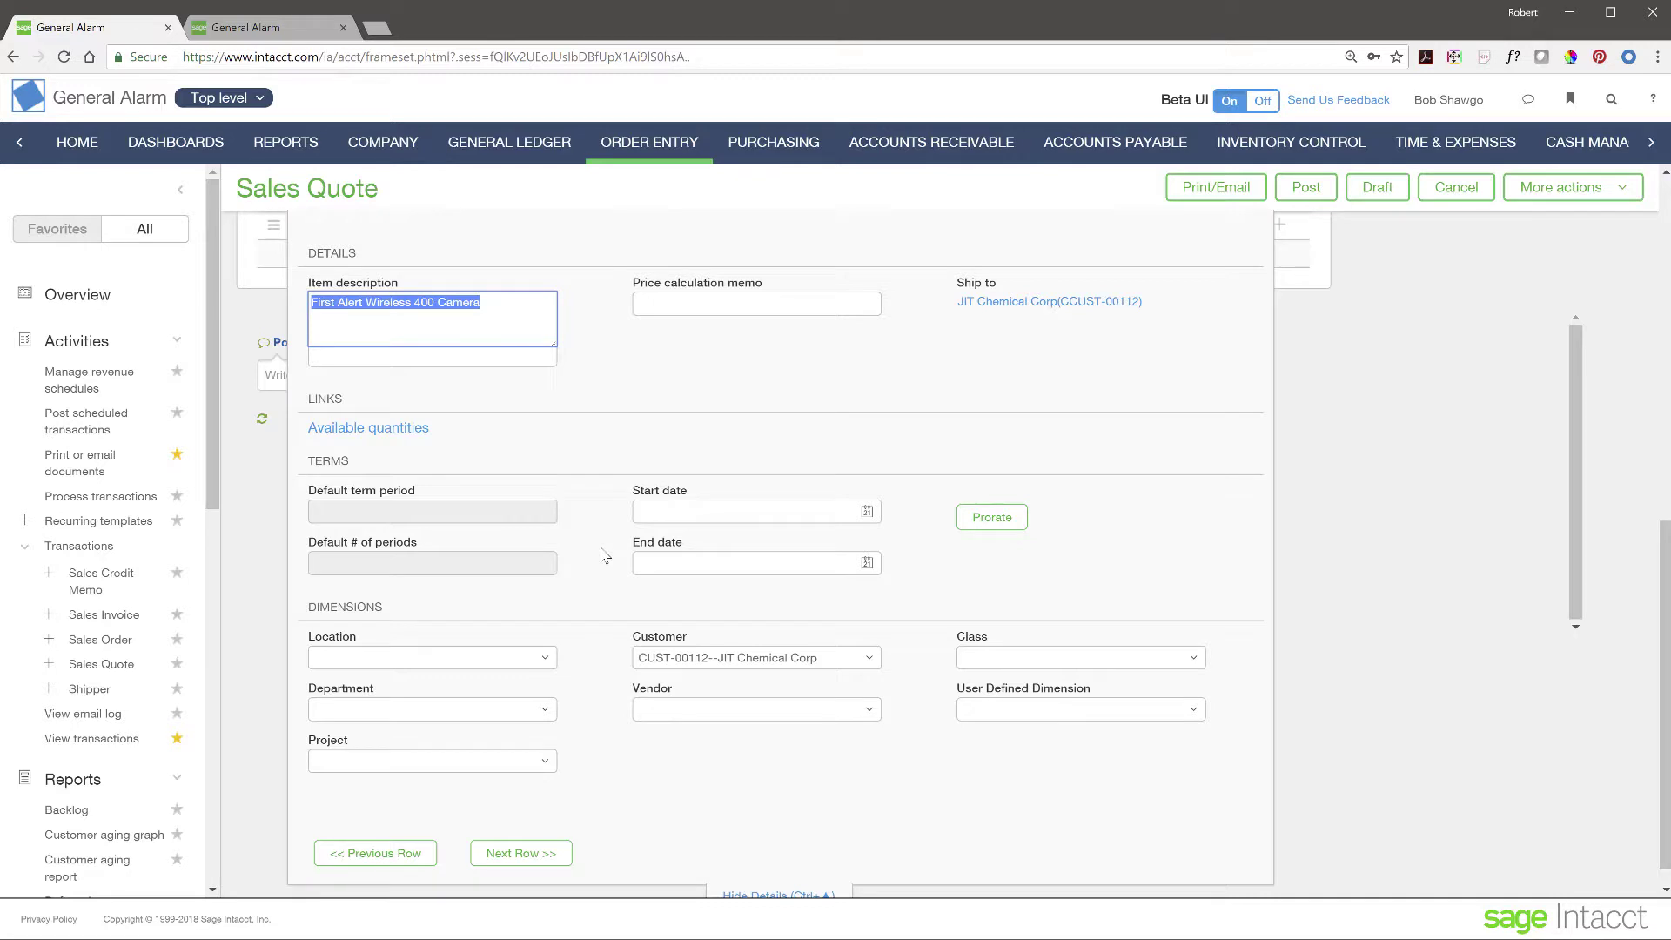
scroll(614, 600, "down", 1)
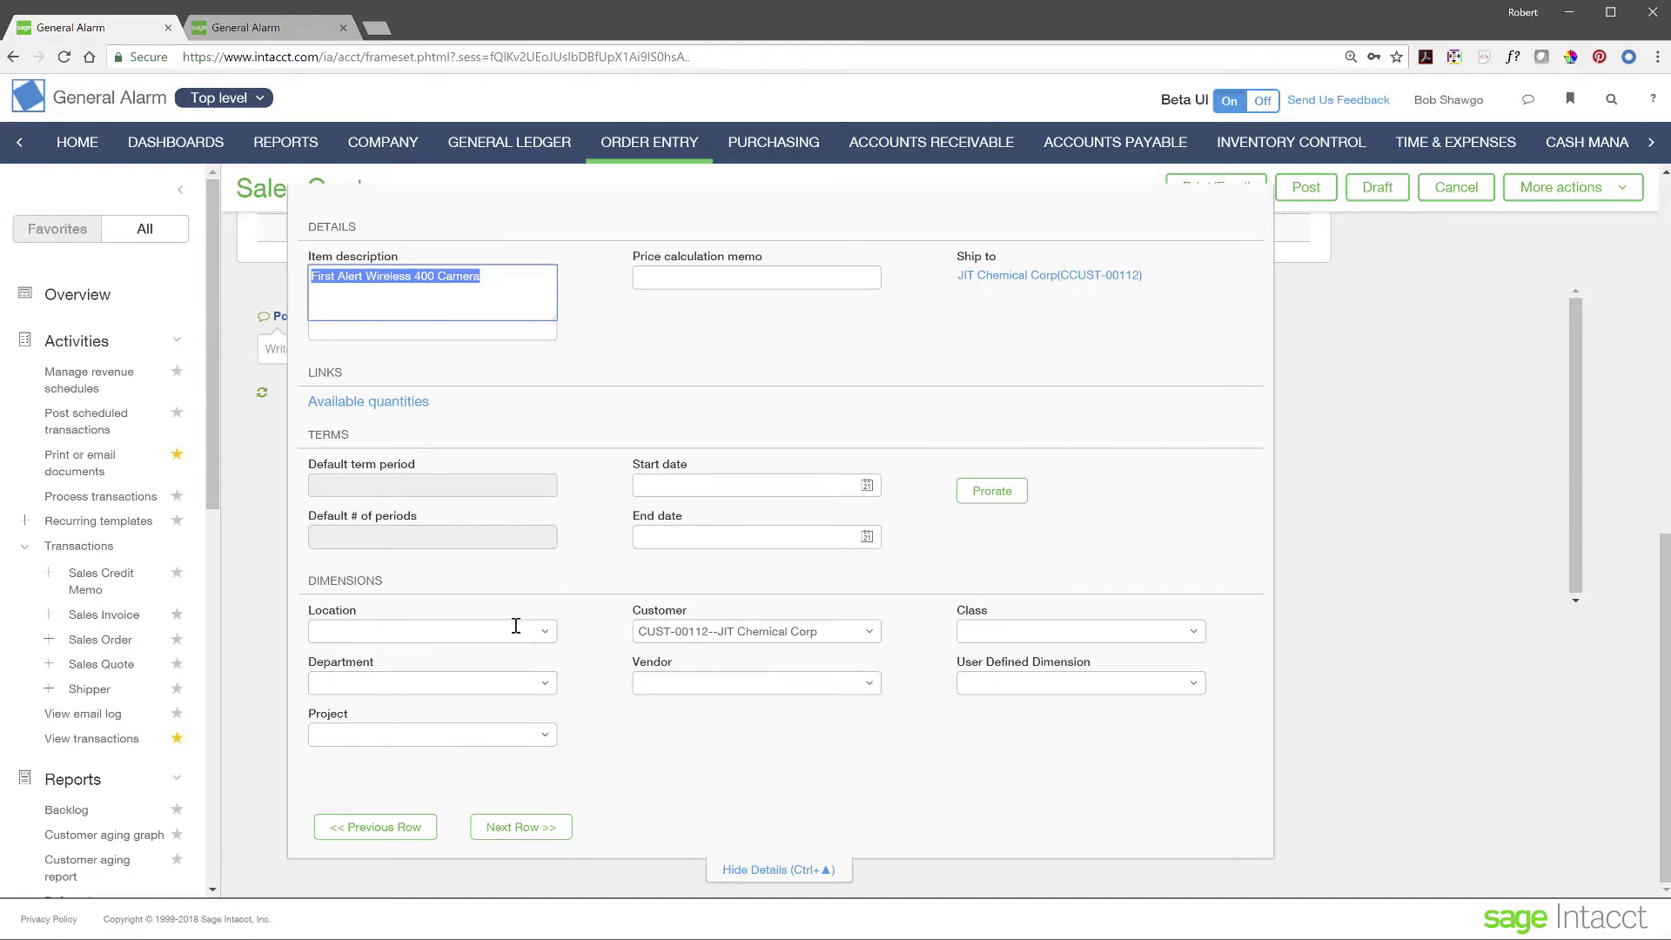
left_click(546, 633)
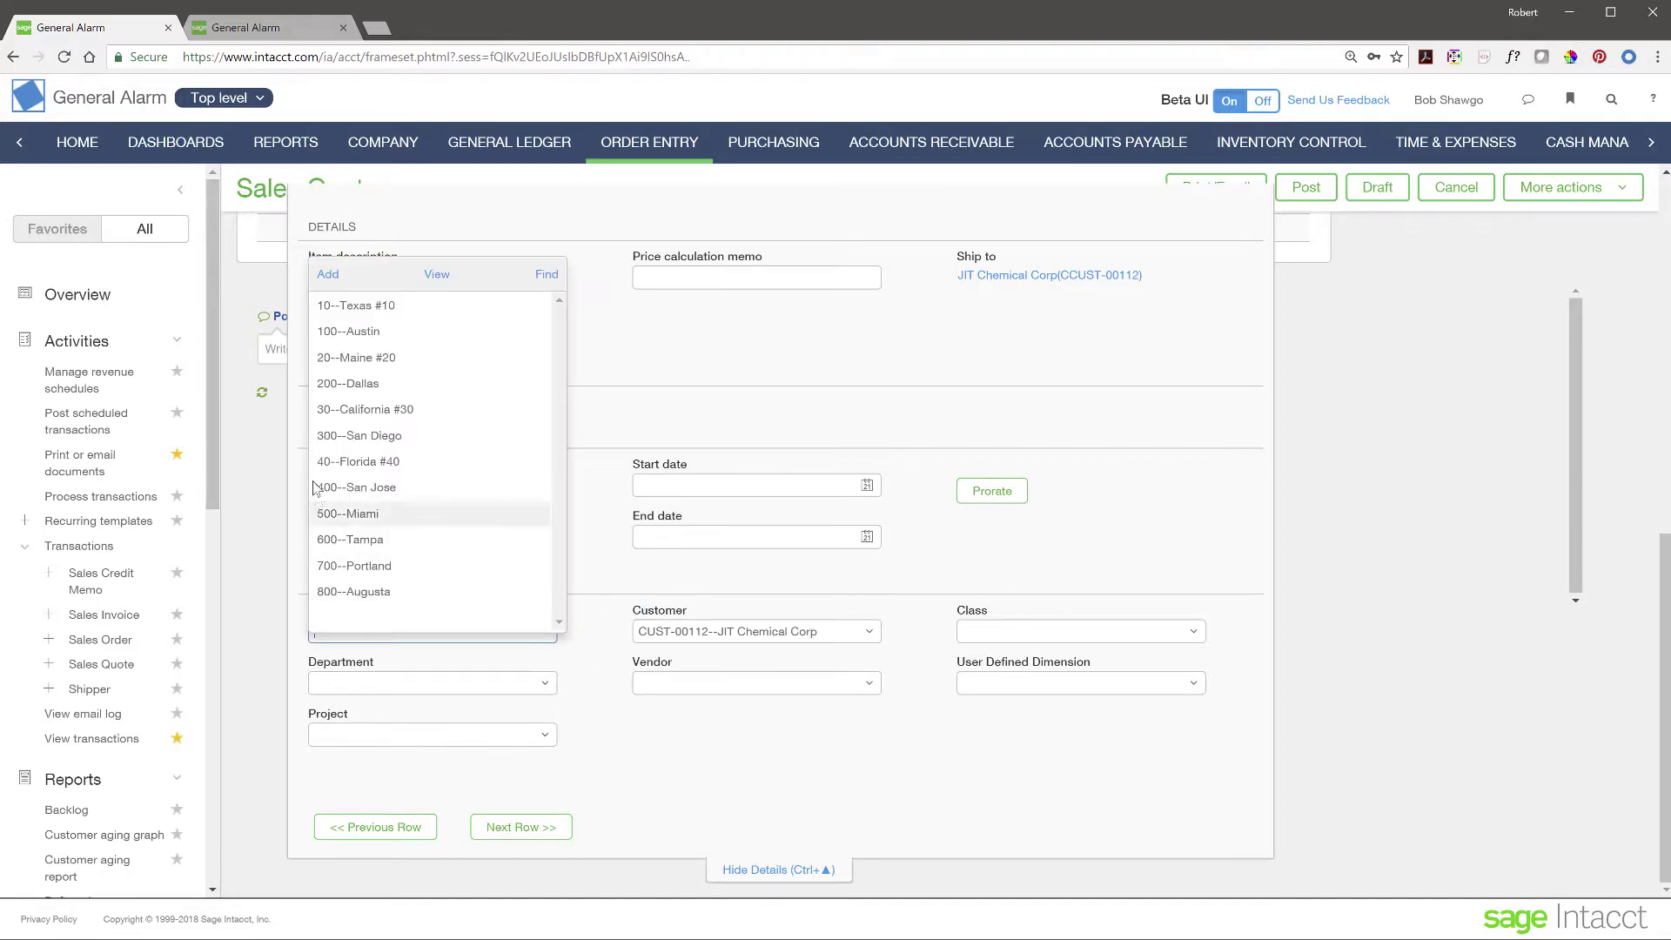
left_click(356, 307)
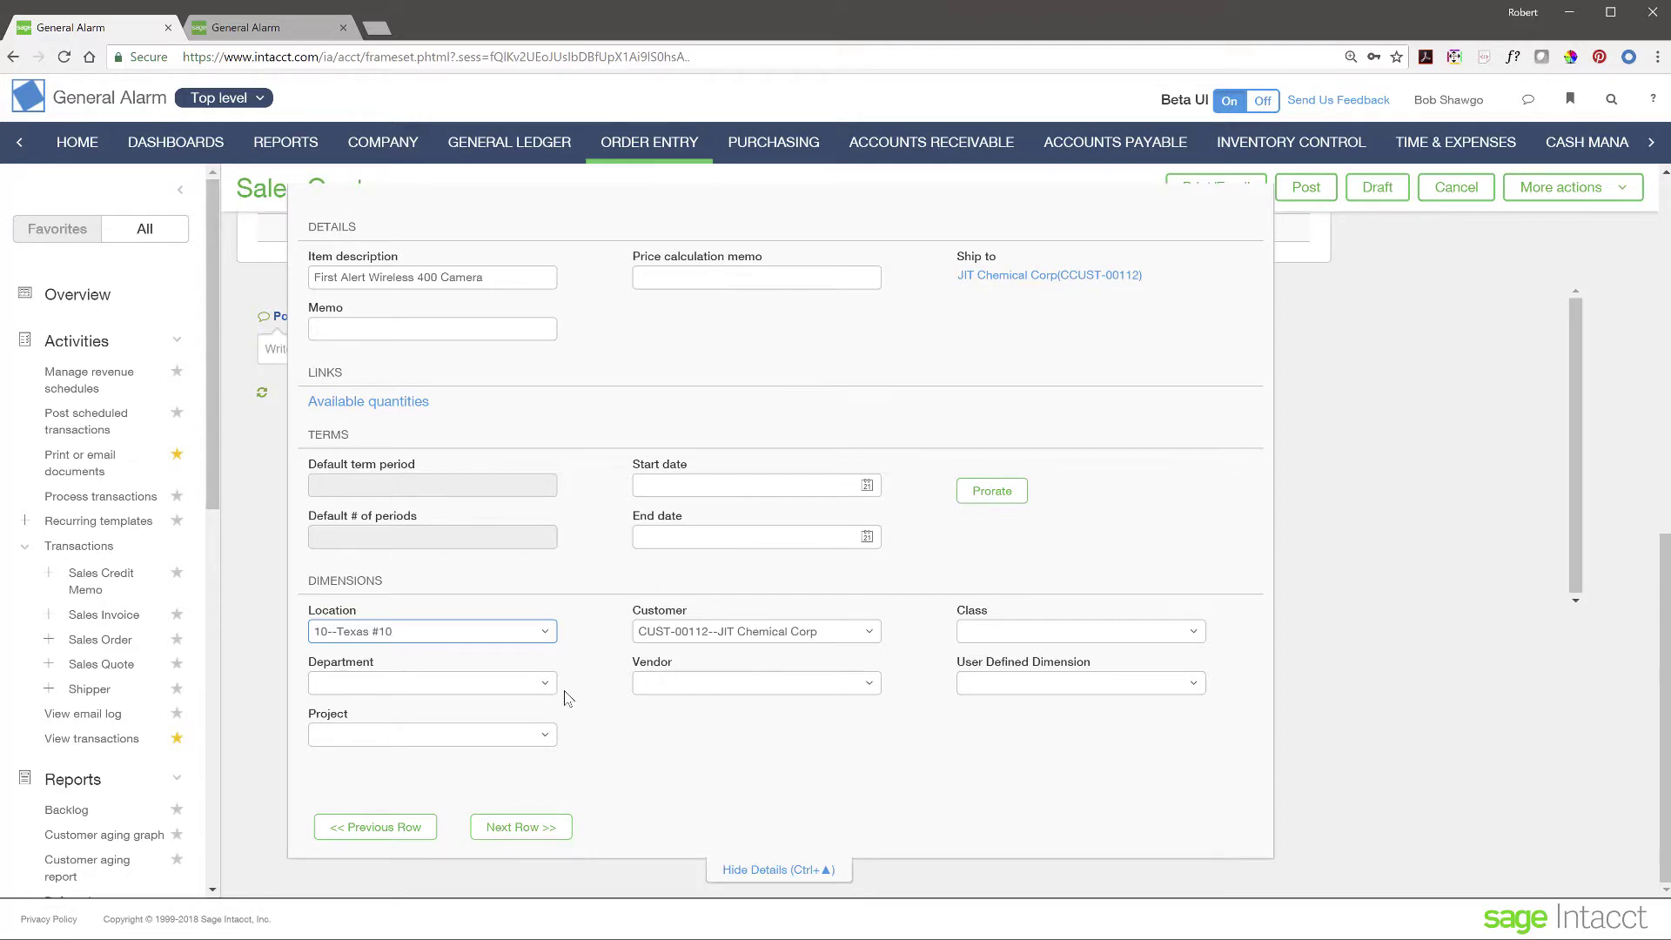
left_click(773, 872)
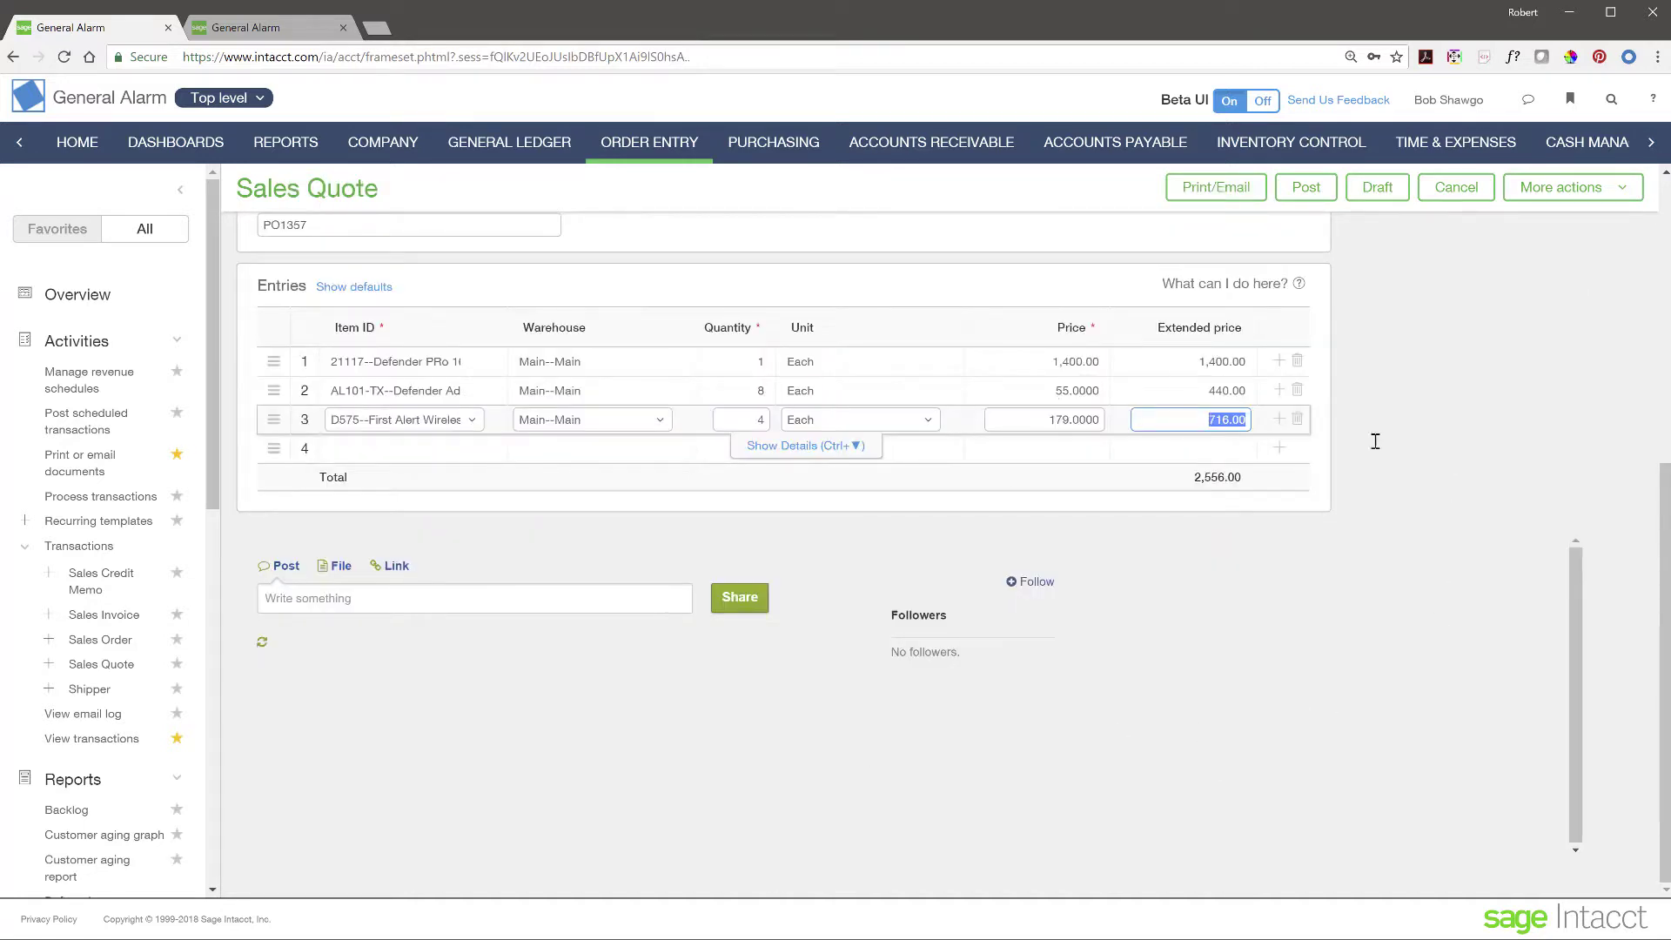
scroll(1543, 421, "up", 3)
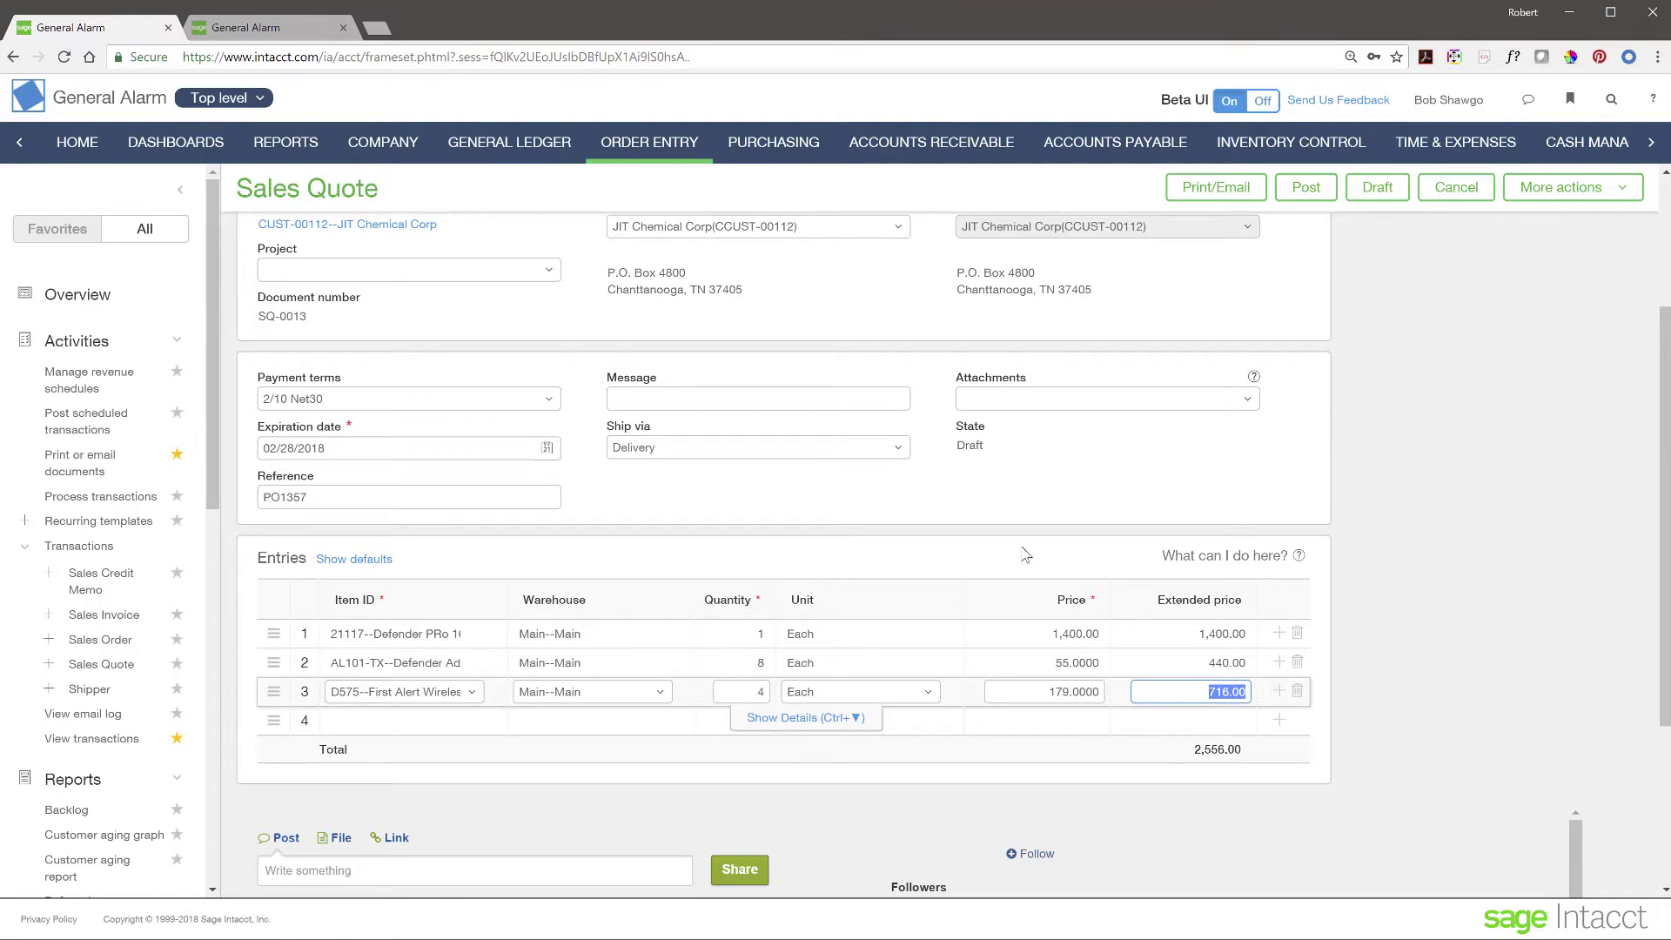
- Post quote SQ-0013 and convert it into a sales order
left_click(1306, 189)
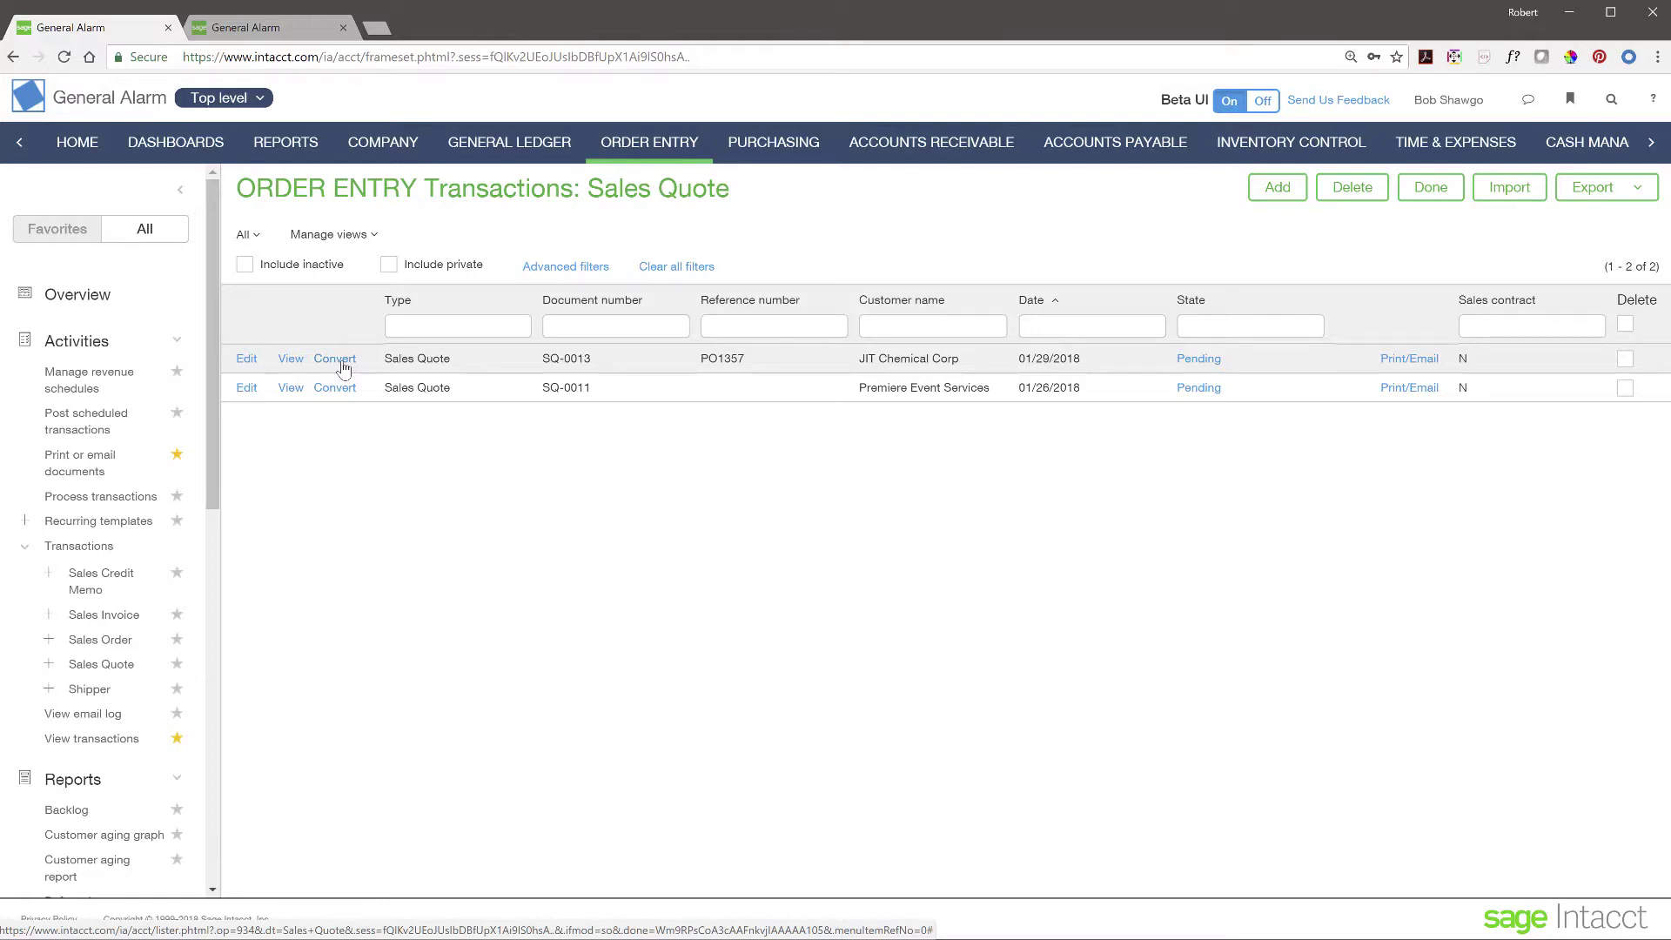
left_click(335, 359)
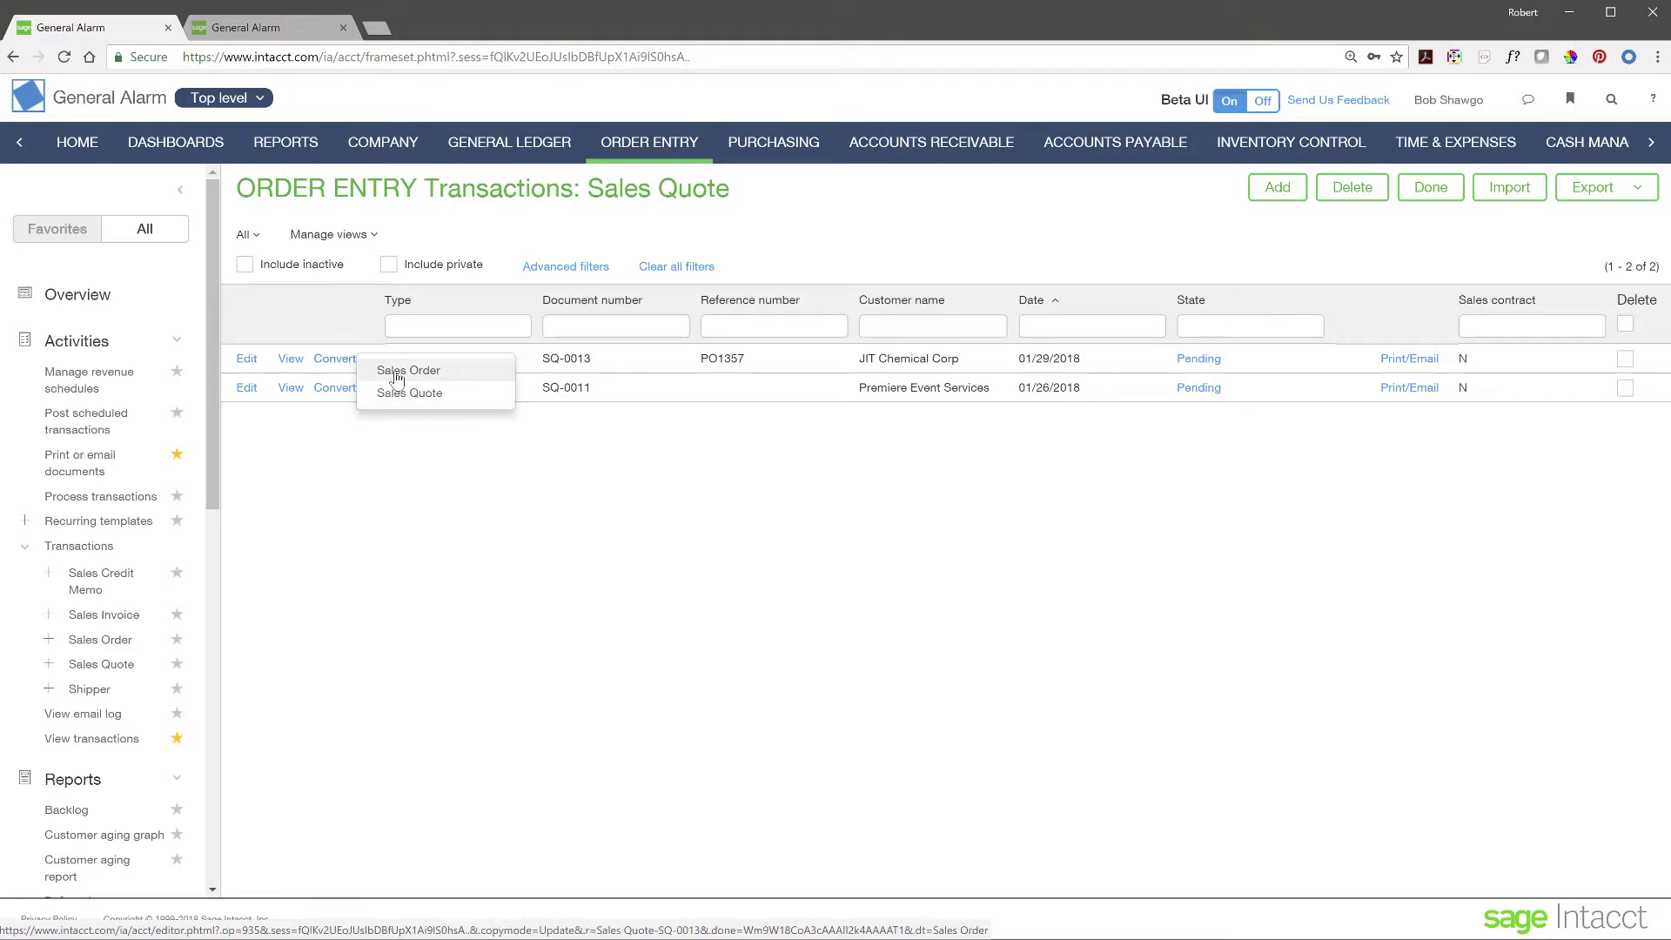
left_click(396, 374)
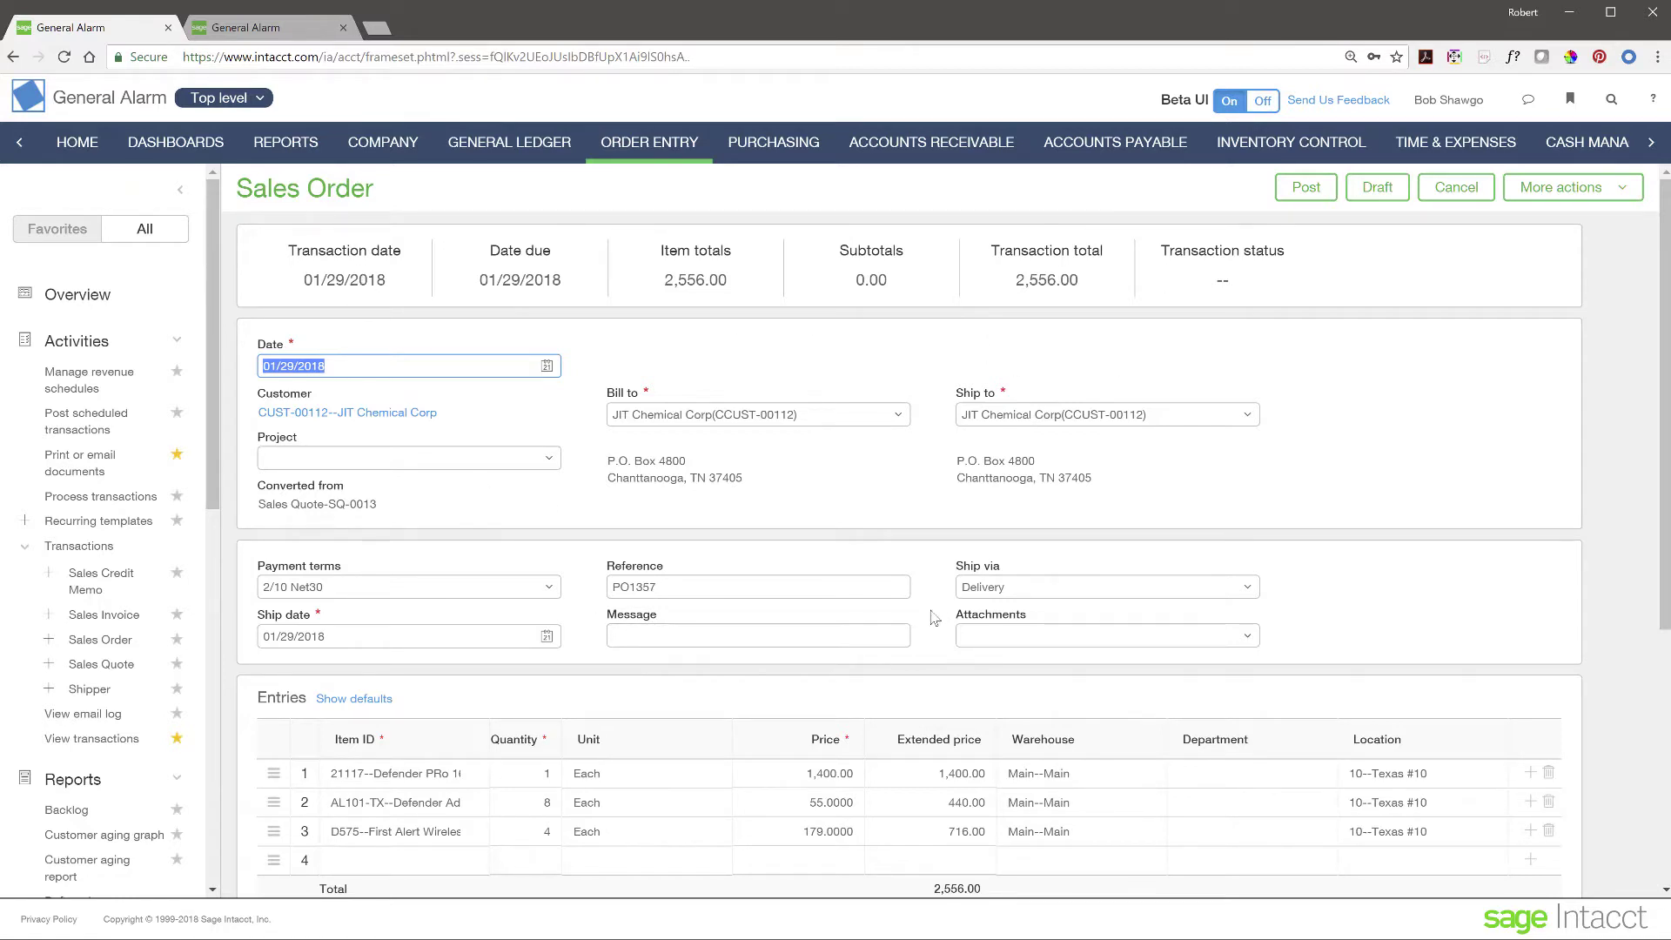
- Review the converted order, leaving the message blank, and post it as SO-0048
scroll(610, 646, "down", 1)
scroll(610, 647, "down", 1)
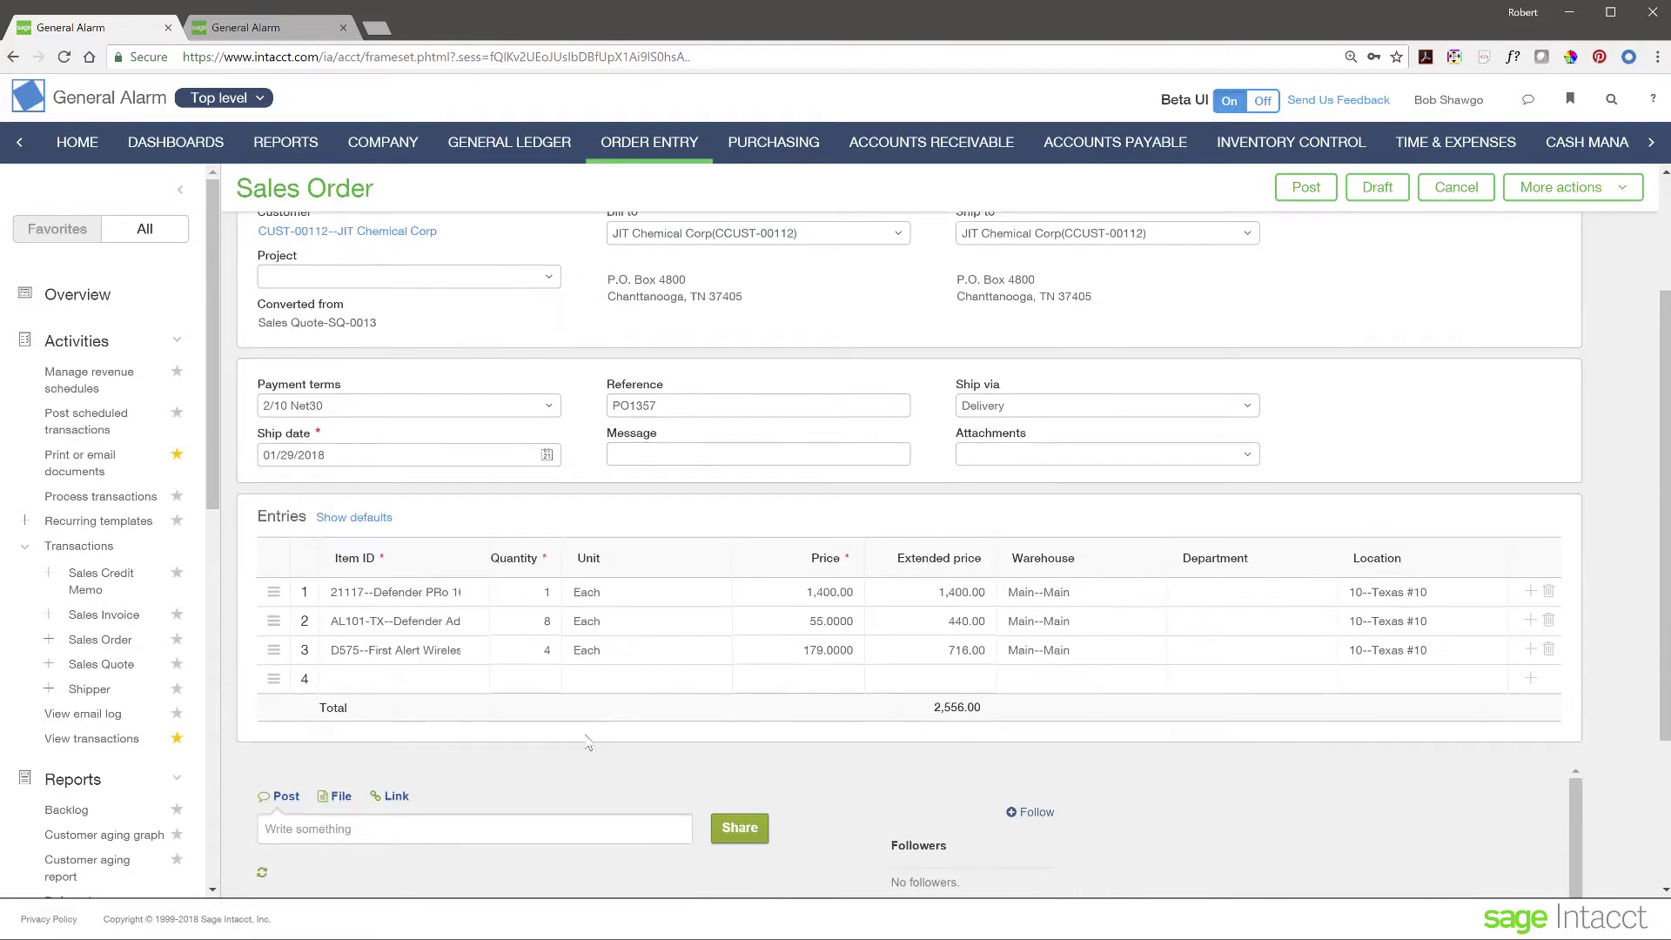
scroll(578, 735, "up", 2)
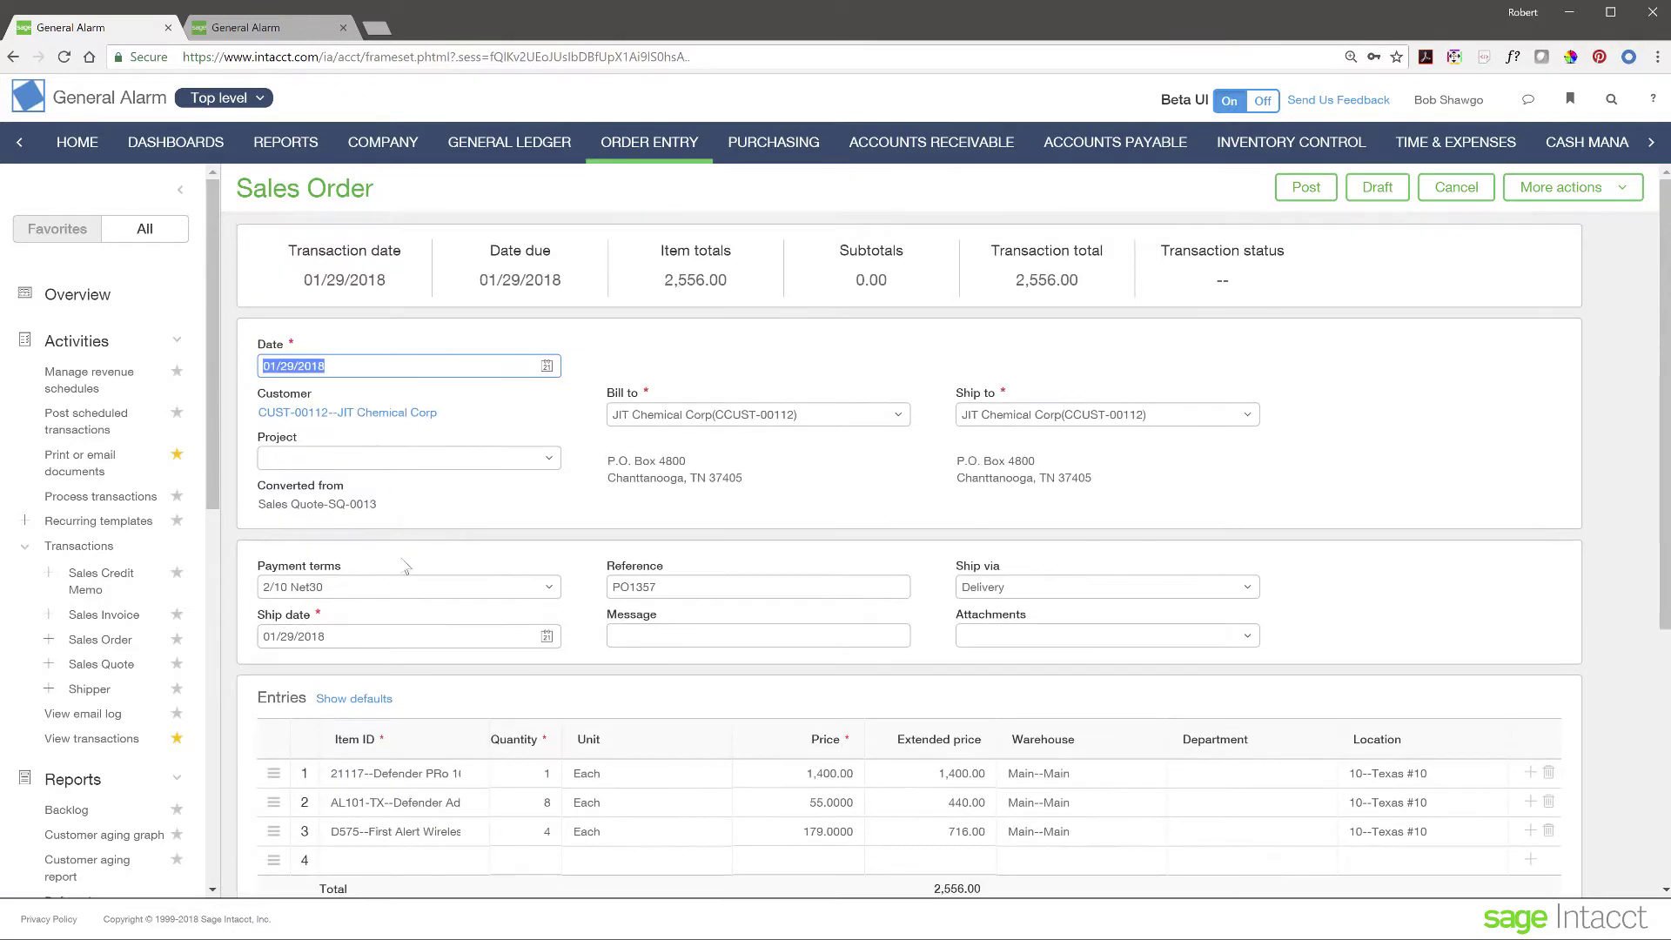
left_click(672, 636)
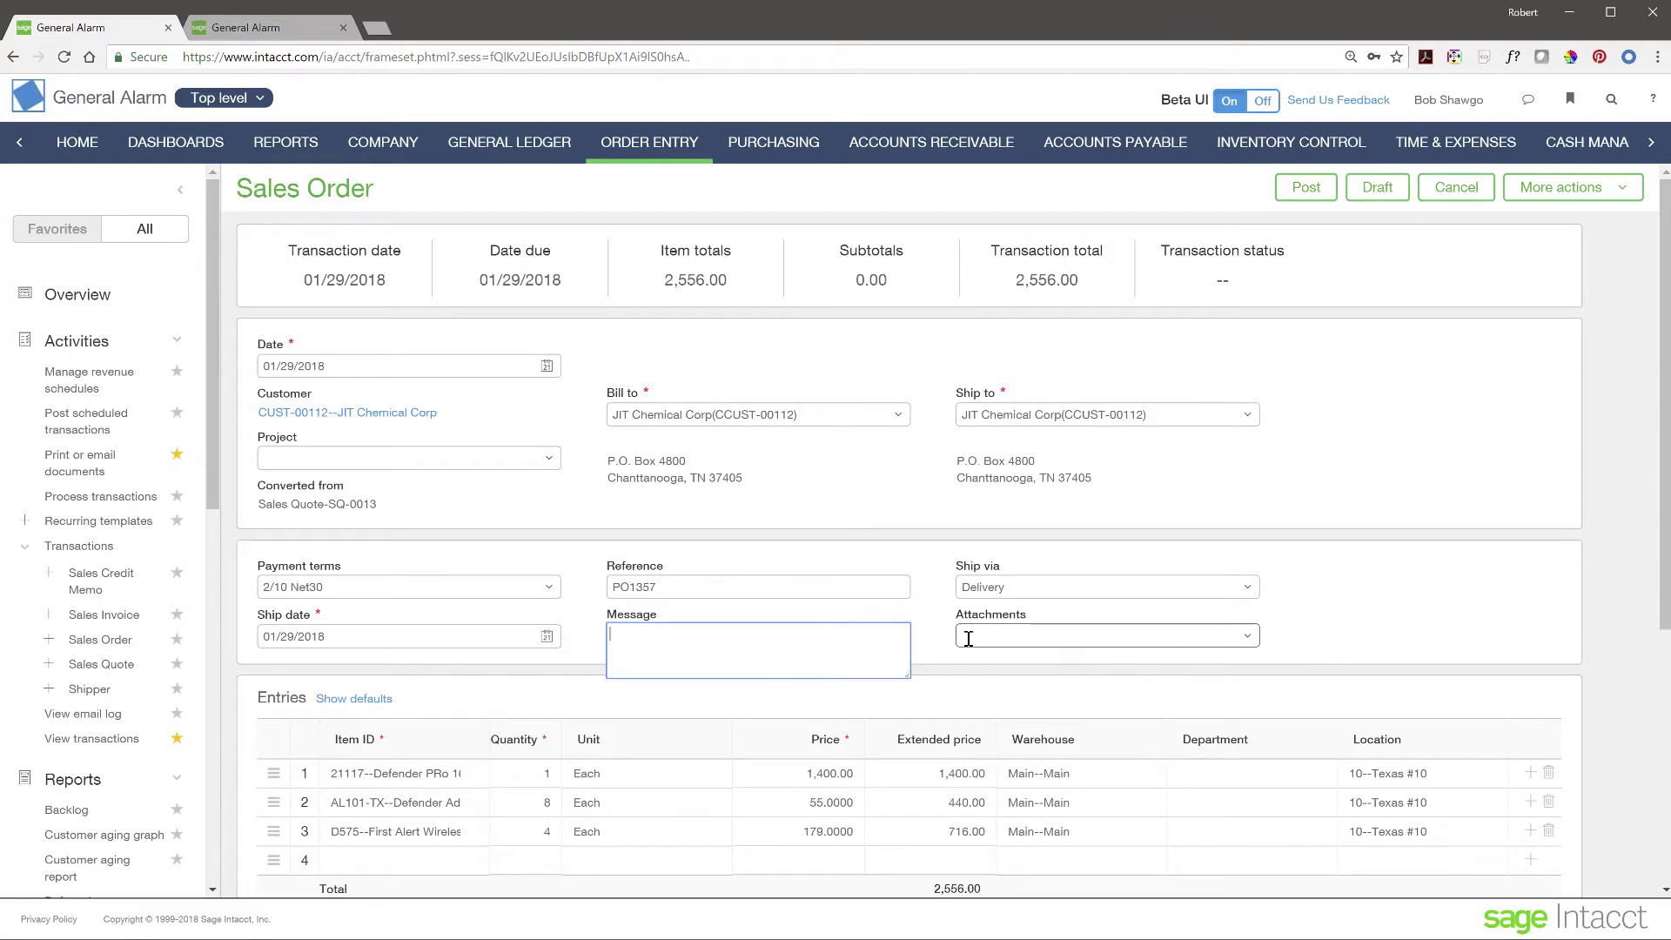
left_click(933, 661)
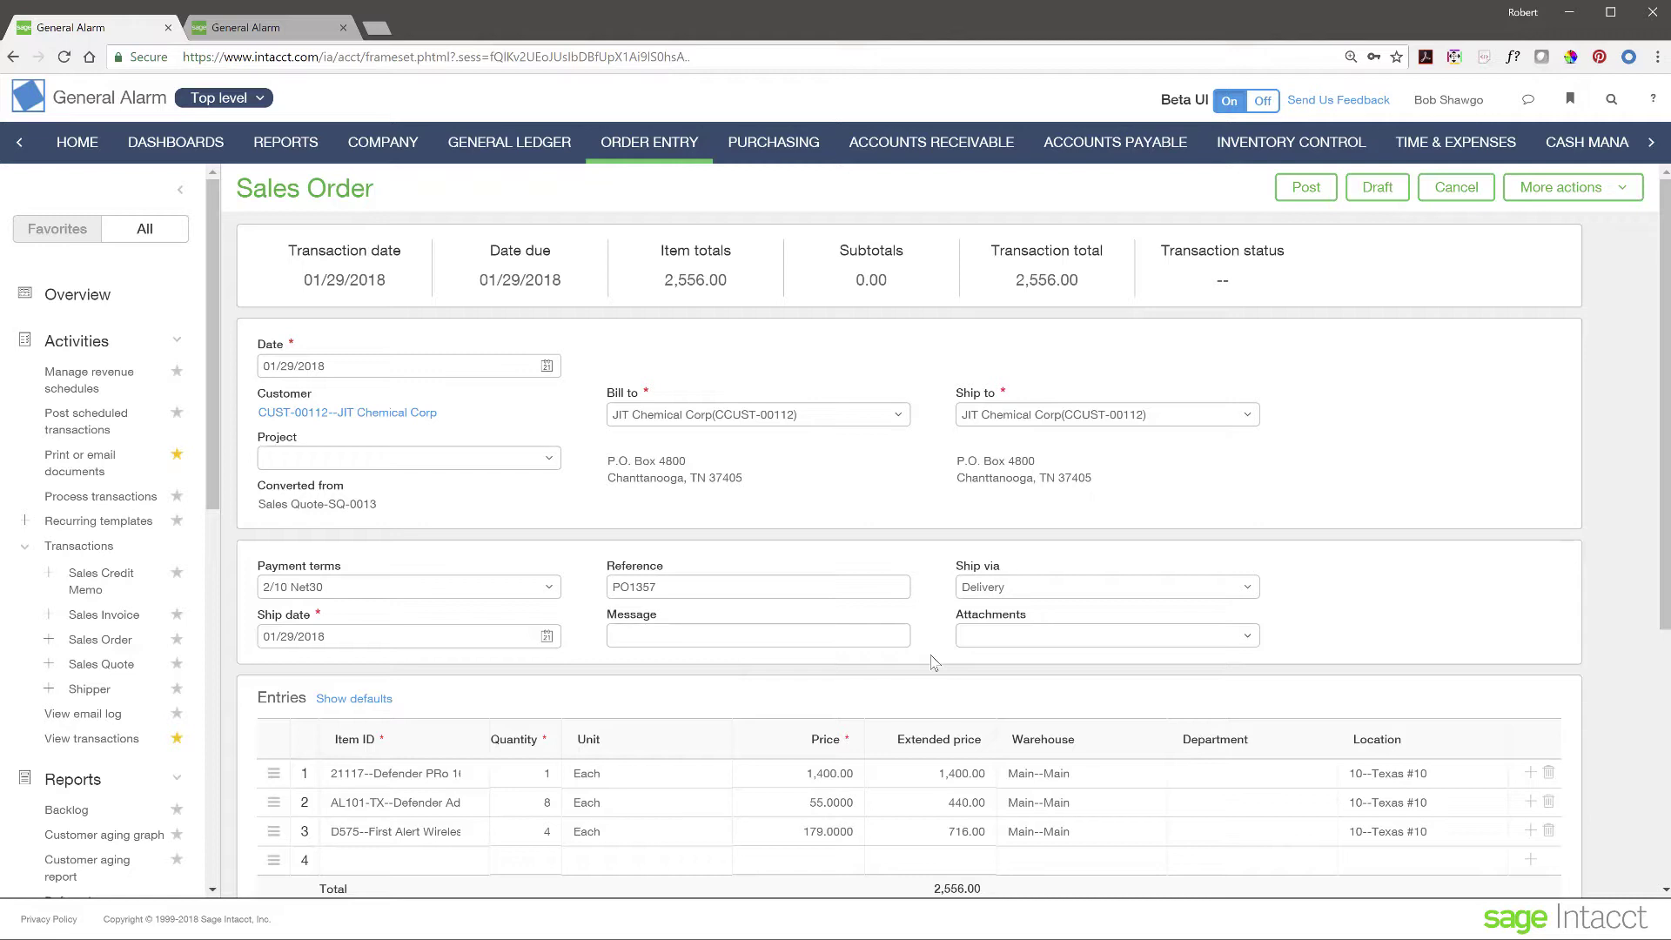
left_click(1306, 189)
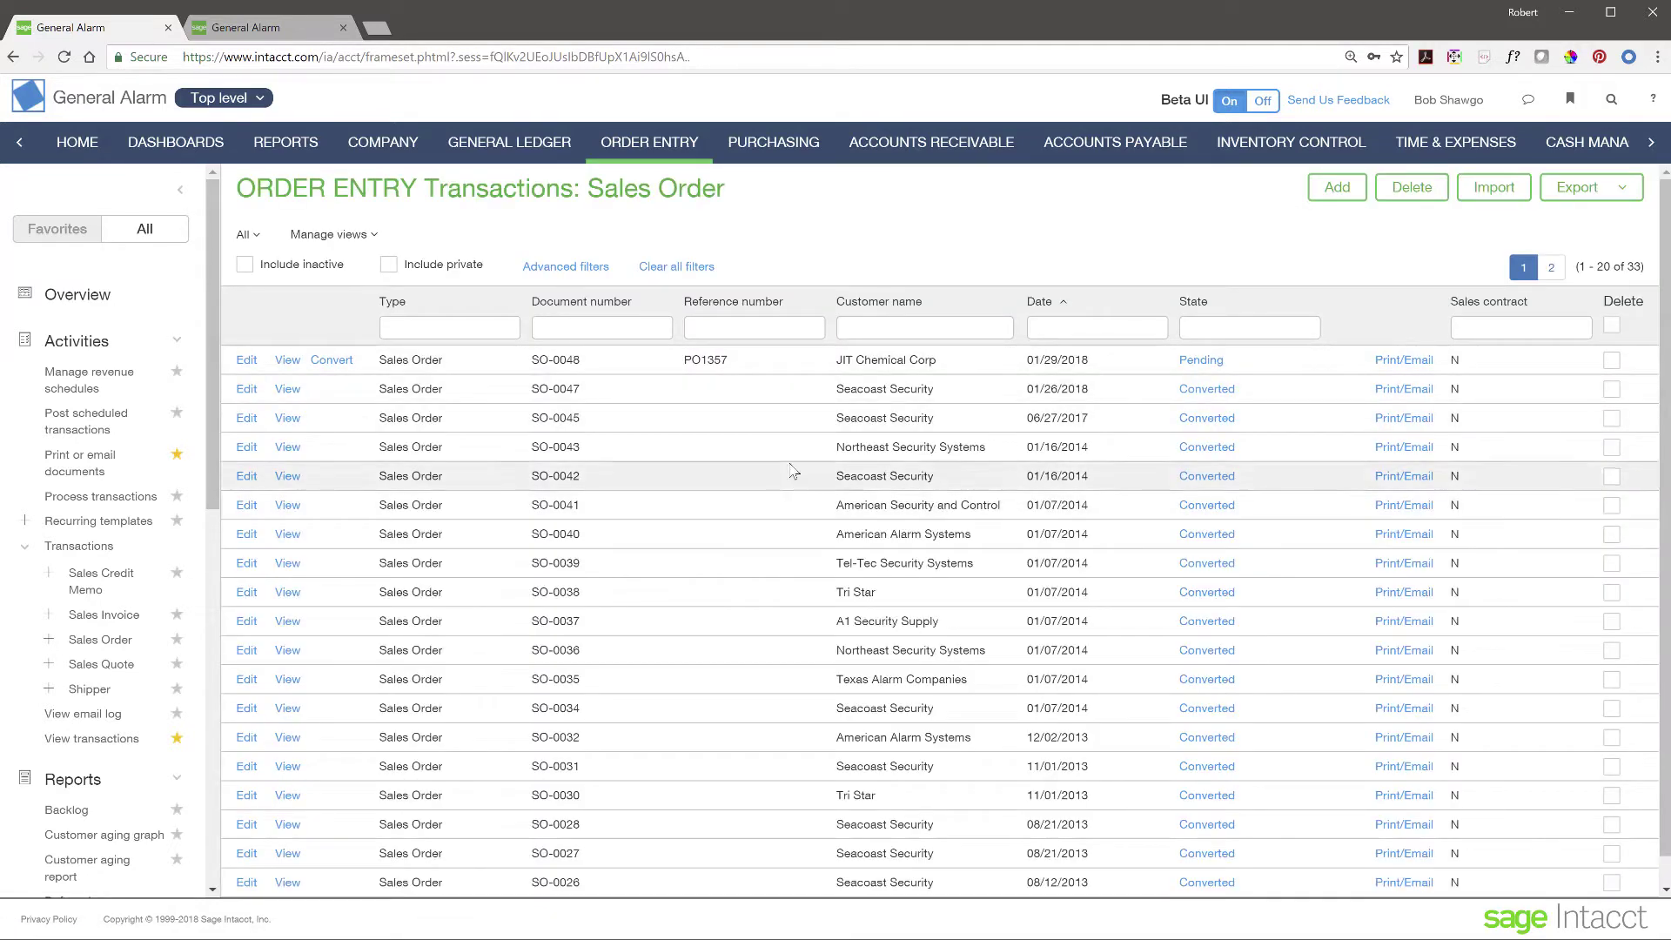
- Convert SO-0048 into a shipper and post it as SHIP-0029
left_click(335, 362)
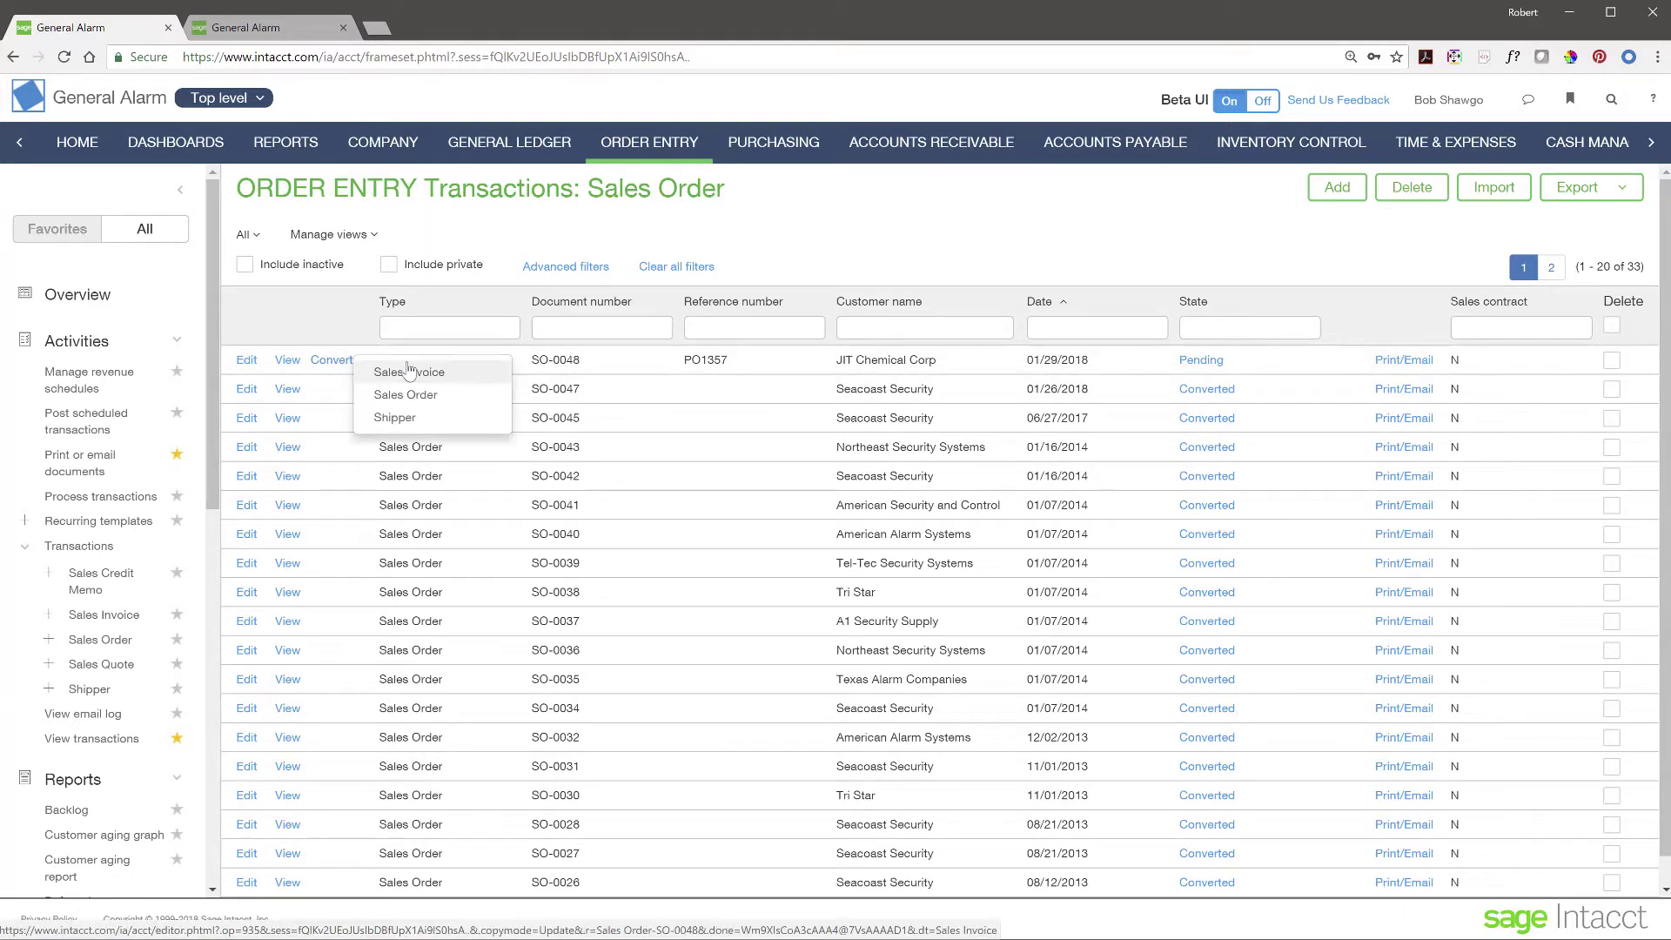
left_click(403, 419)
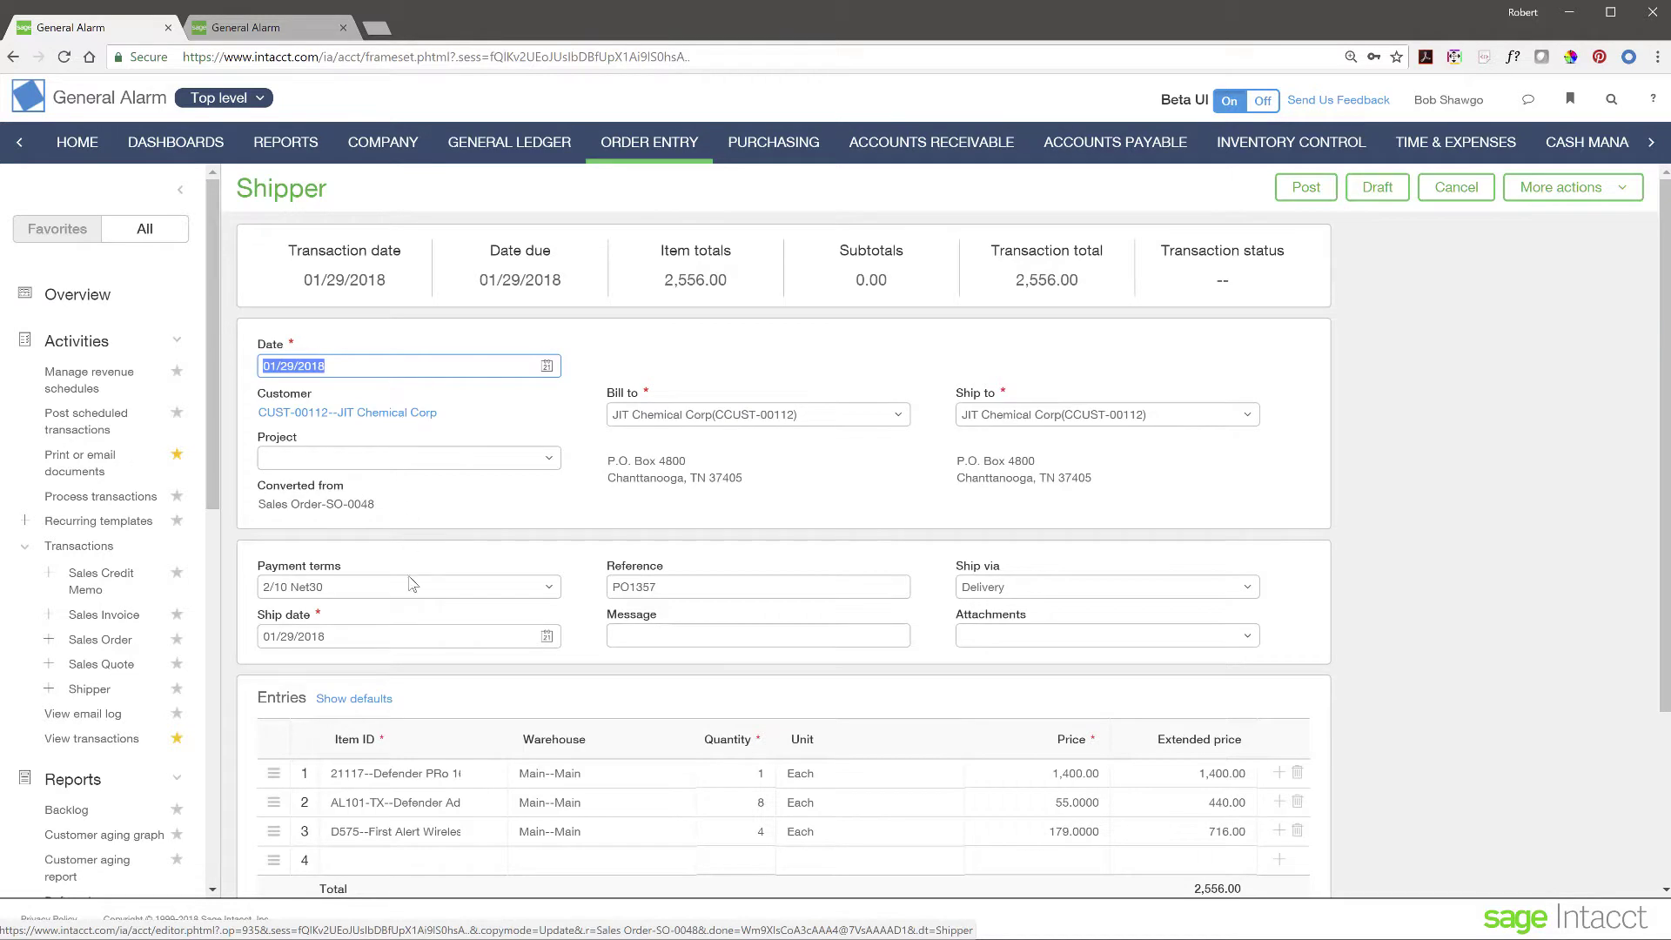
left_click(1297, 193)
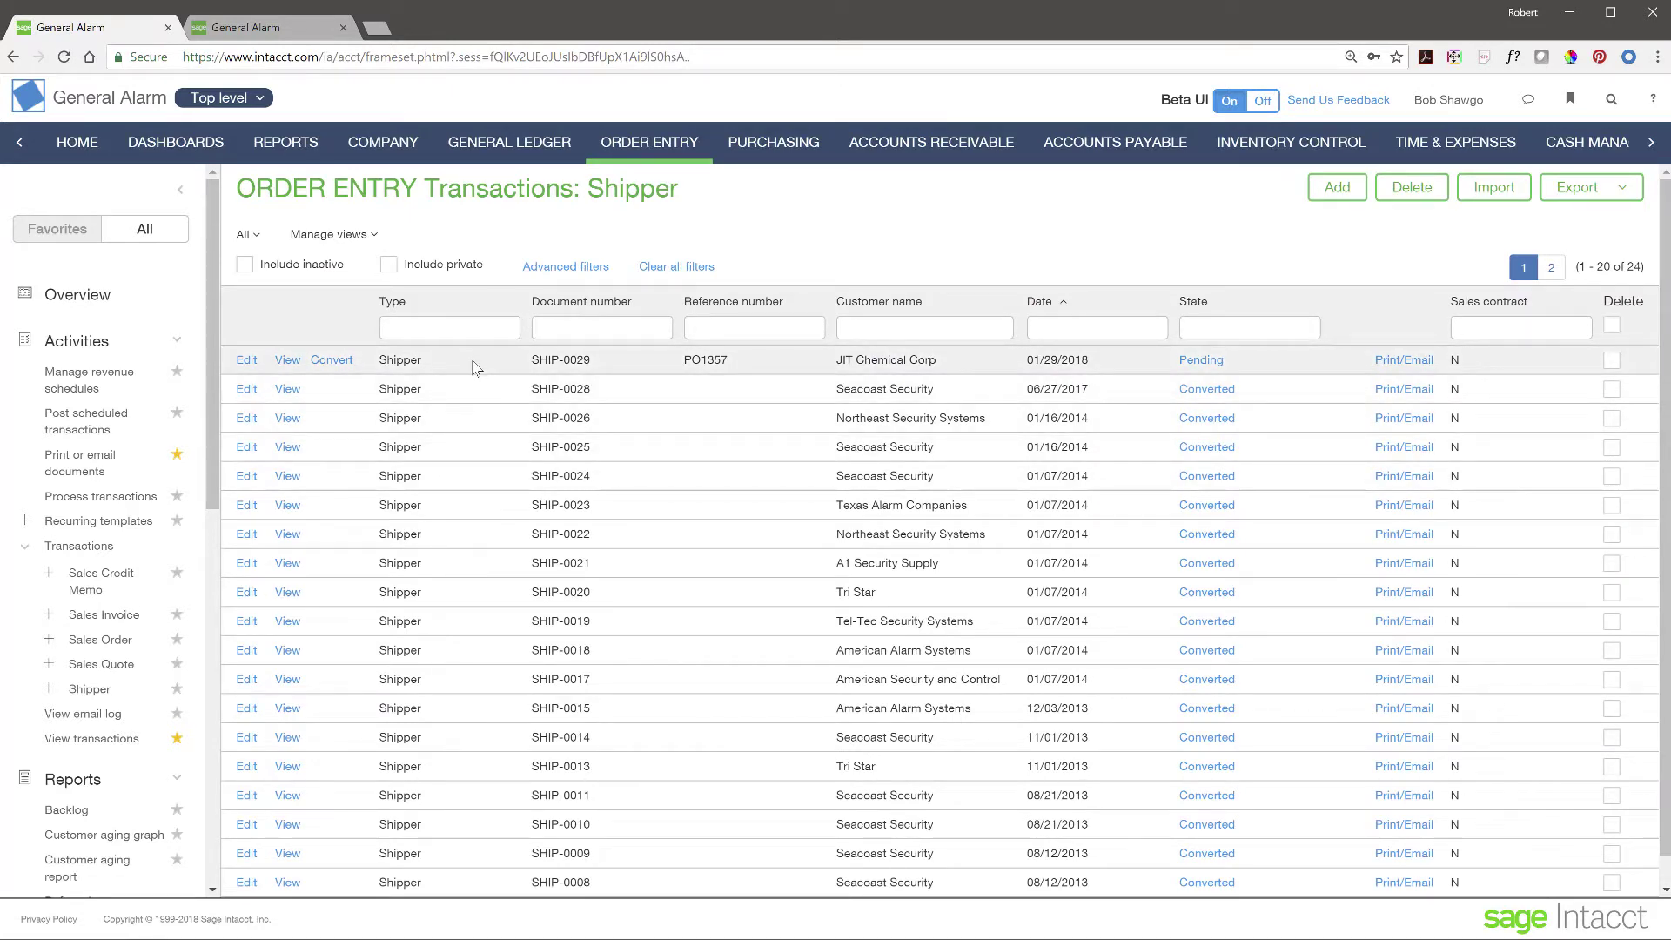
- Convert SHIP-0029 into a sales invoice and post it as INV-0089
left_click(330, 369)
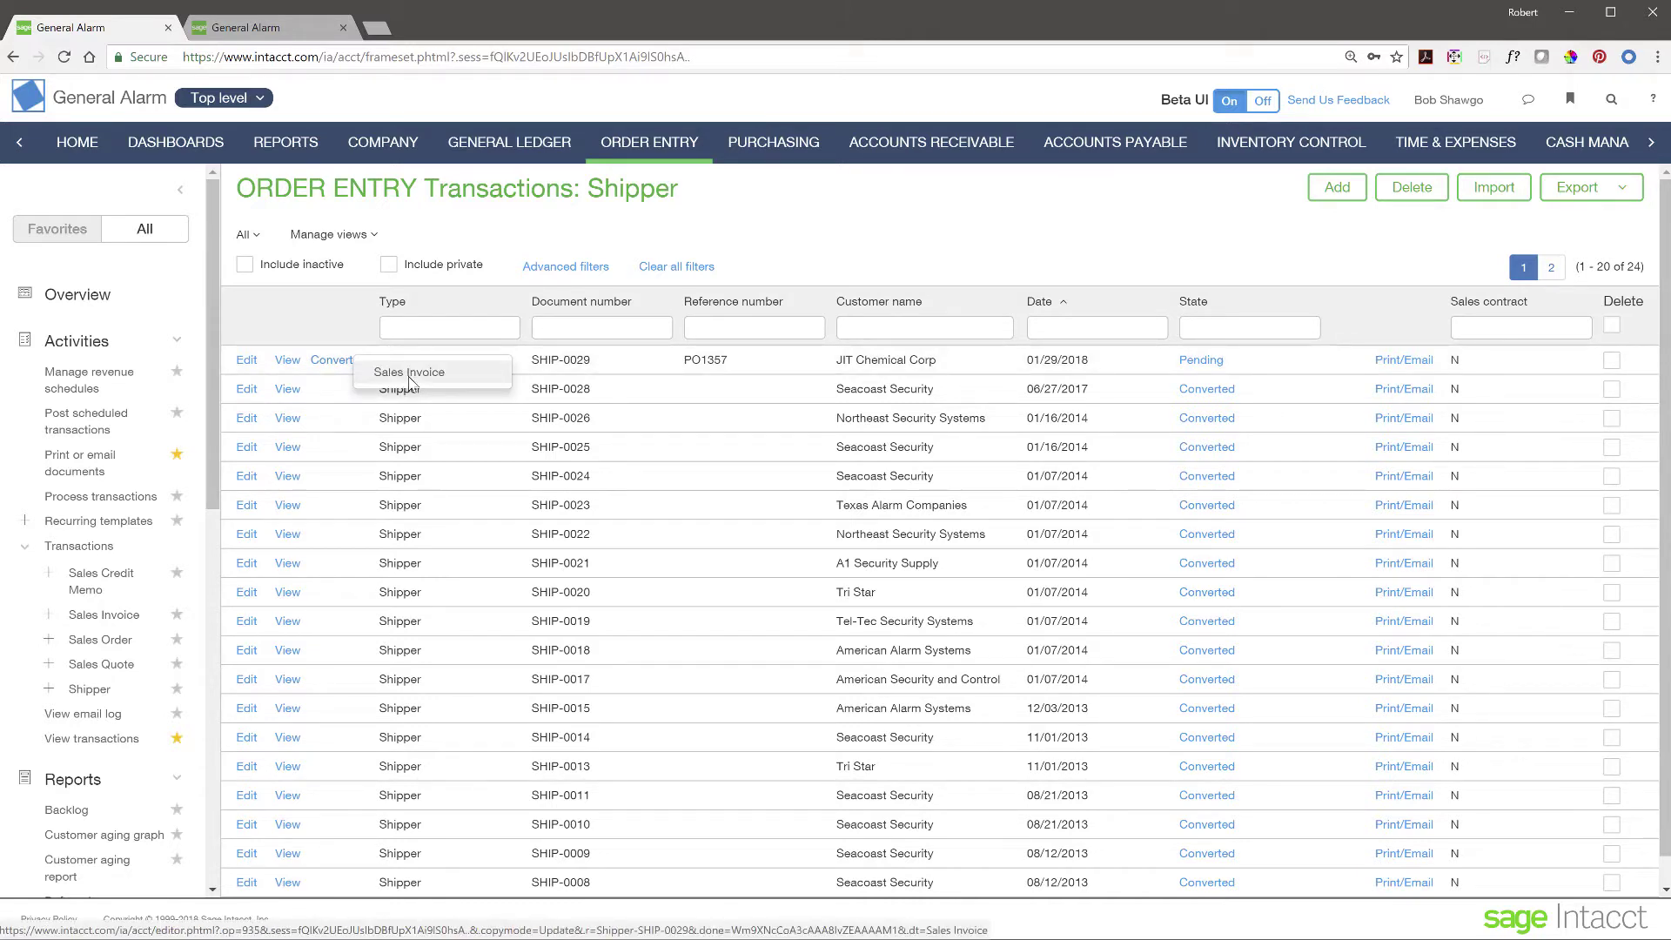
left_click(409, 374)
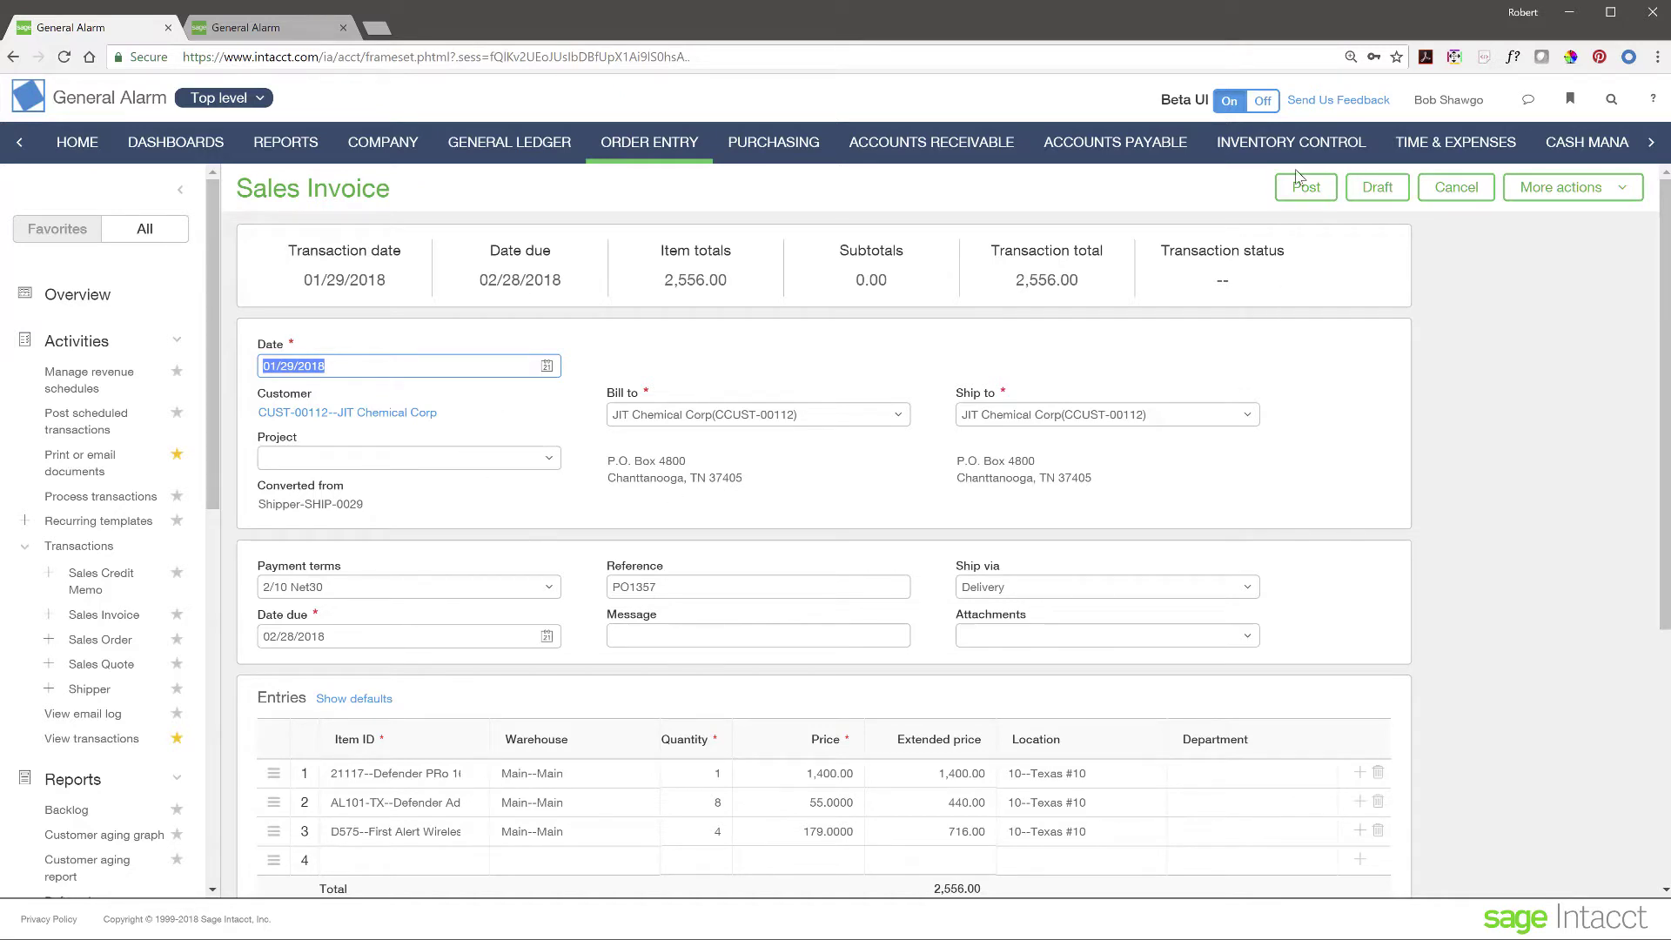
left_click(1307, 190)
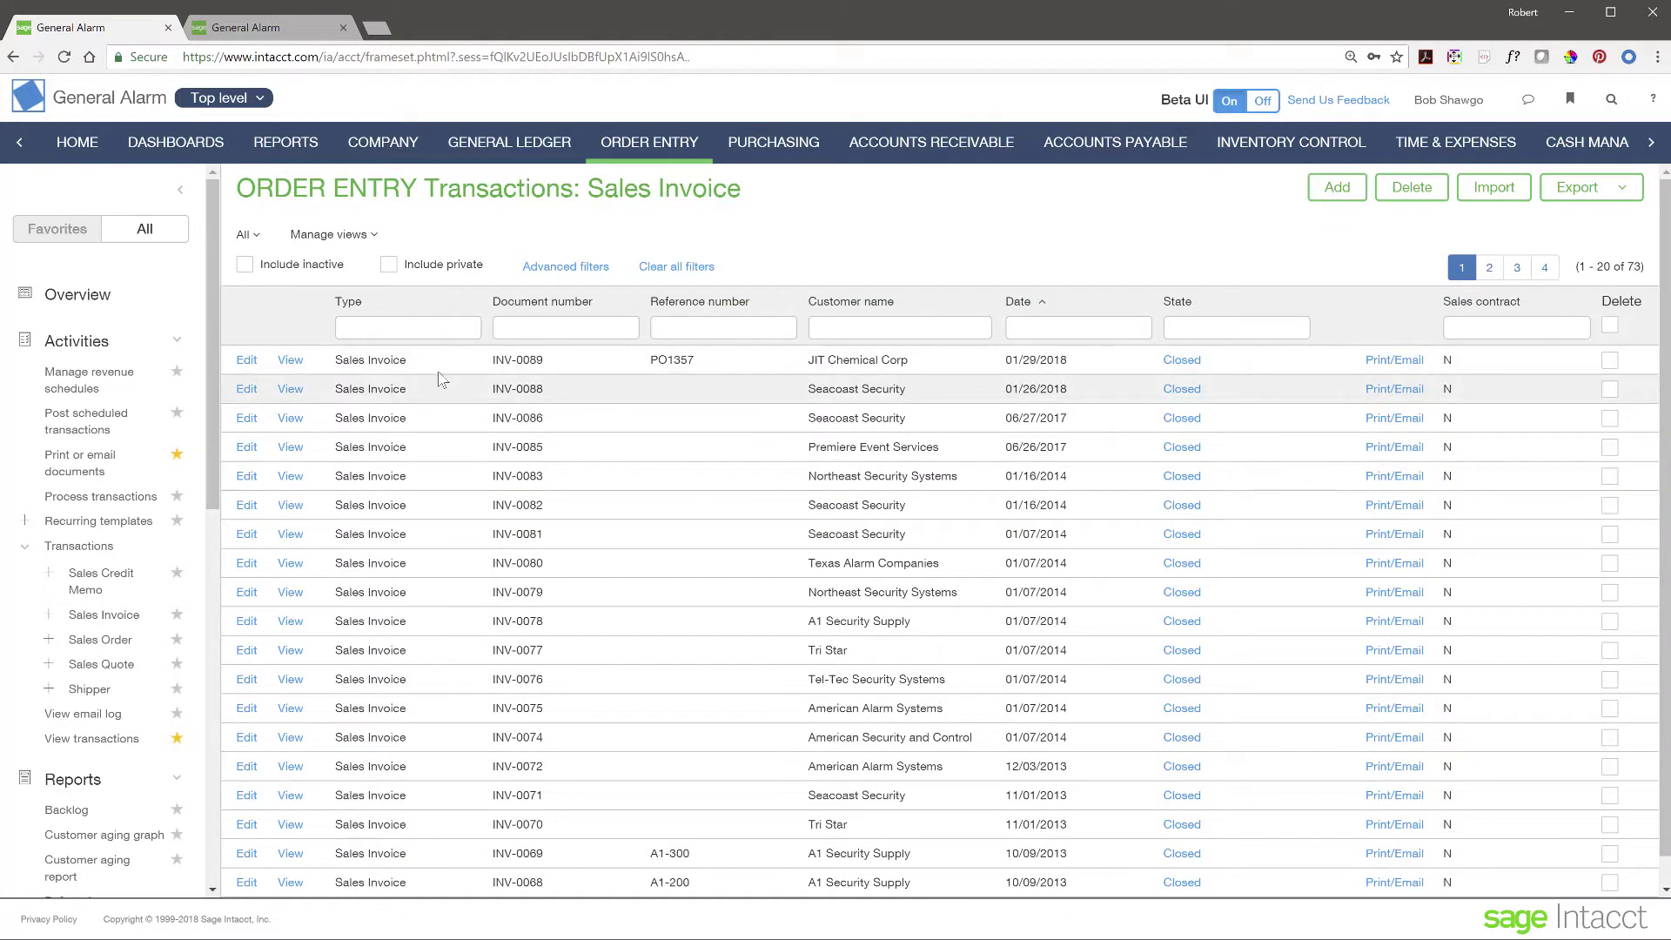
- Filter the sales invoices by customer 'Texas' and view invoice INV-0080
left_click(181, 189)
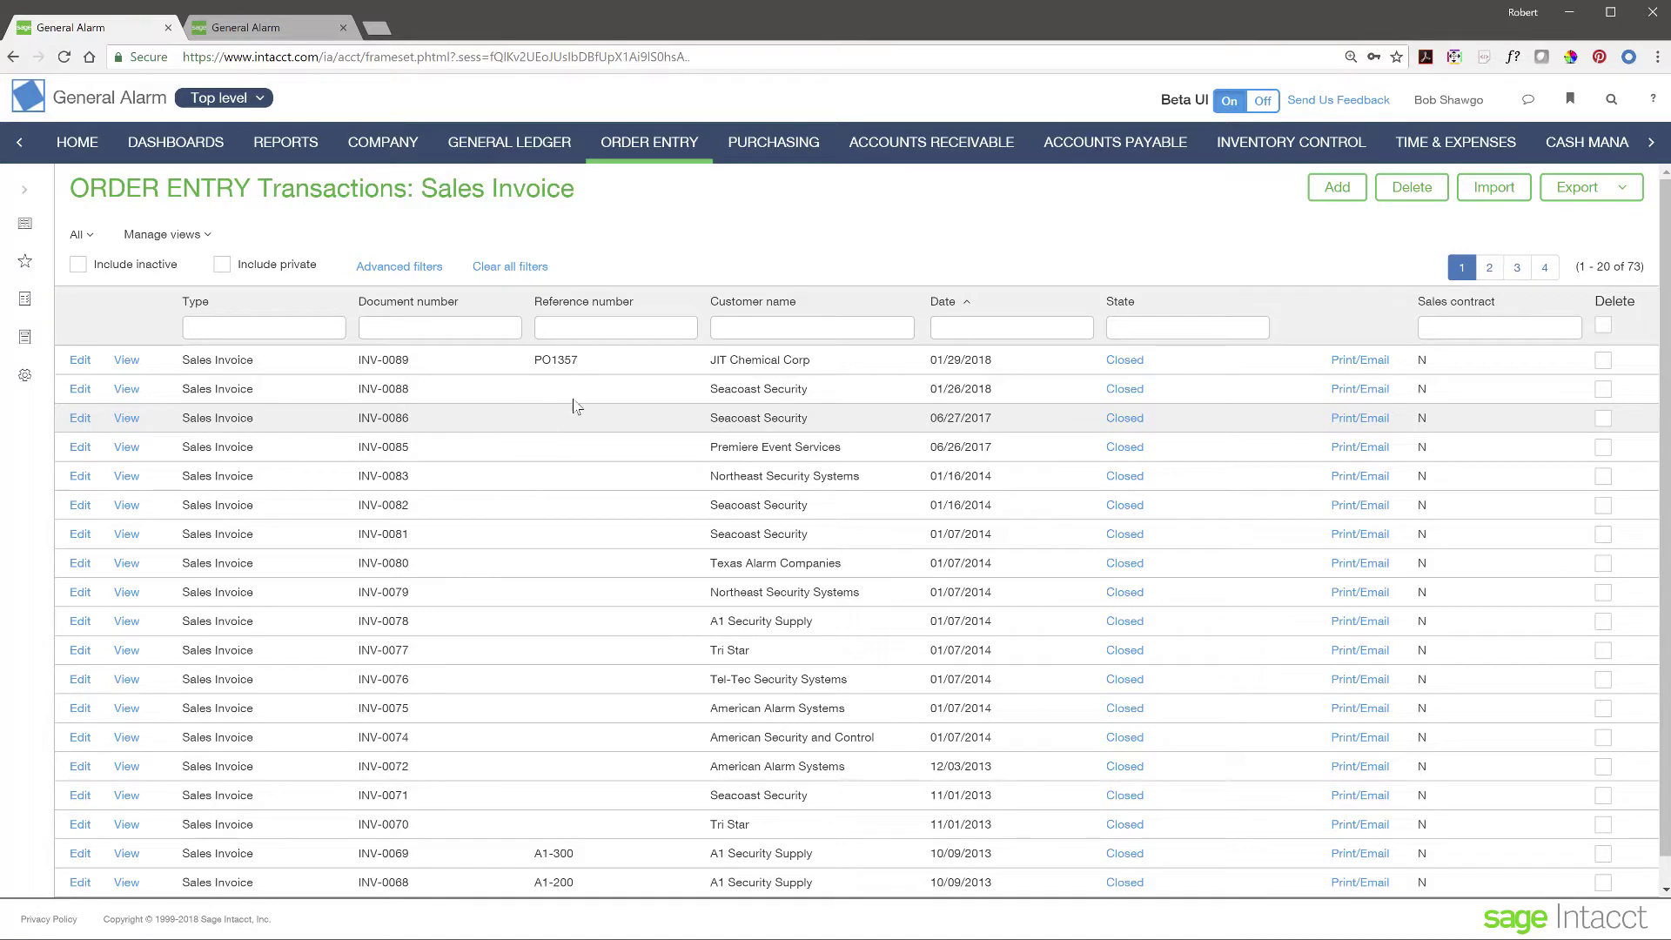
left_click(768, 330)
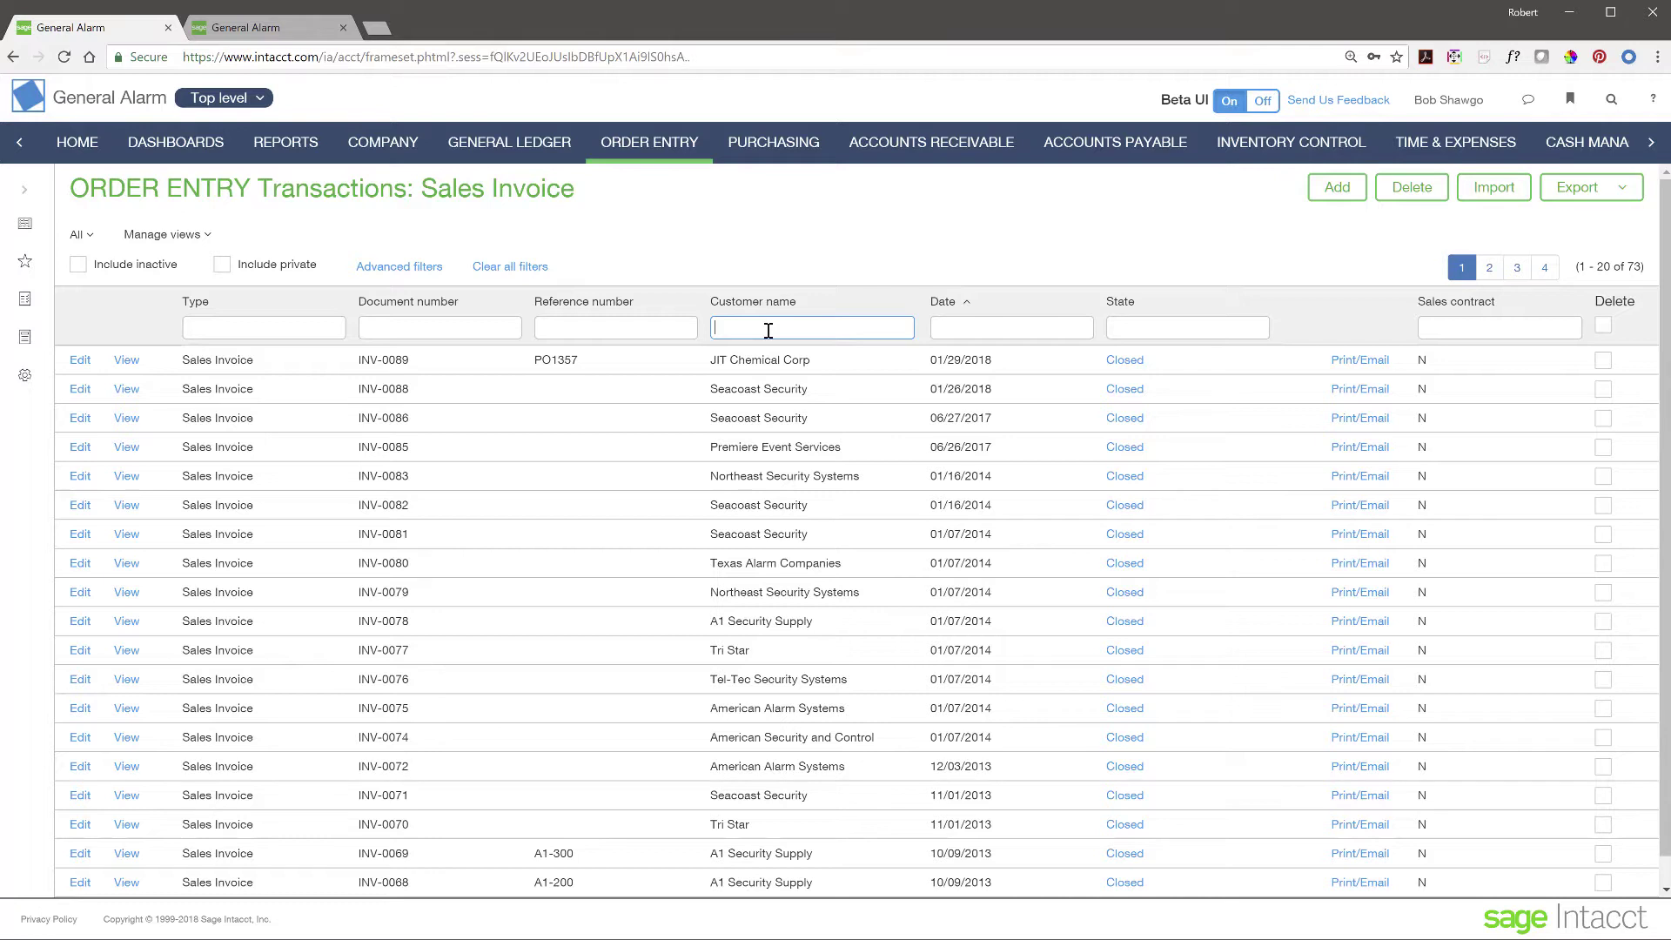
type("Texas")
key("Return")
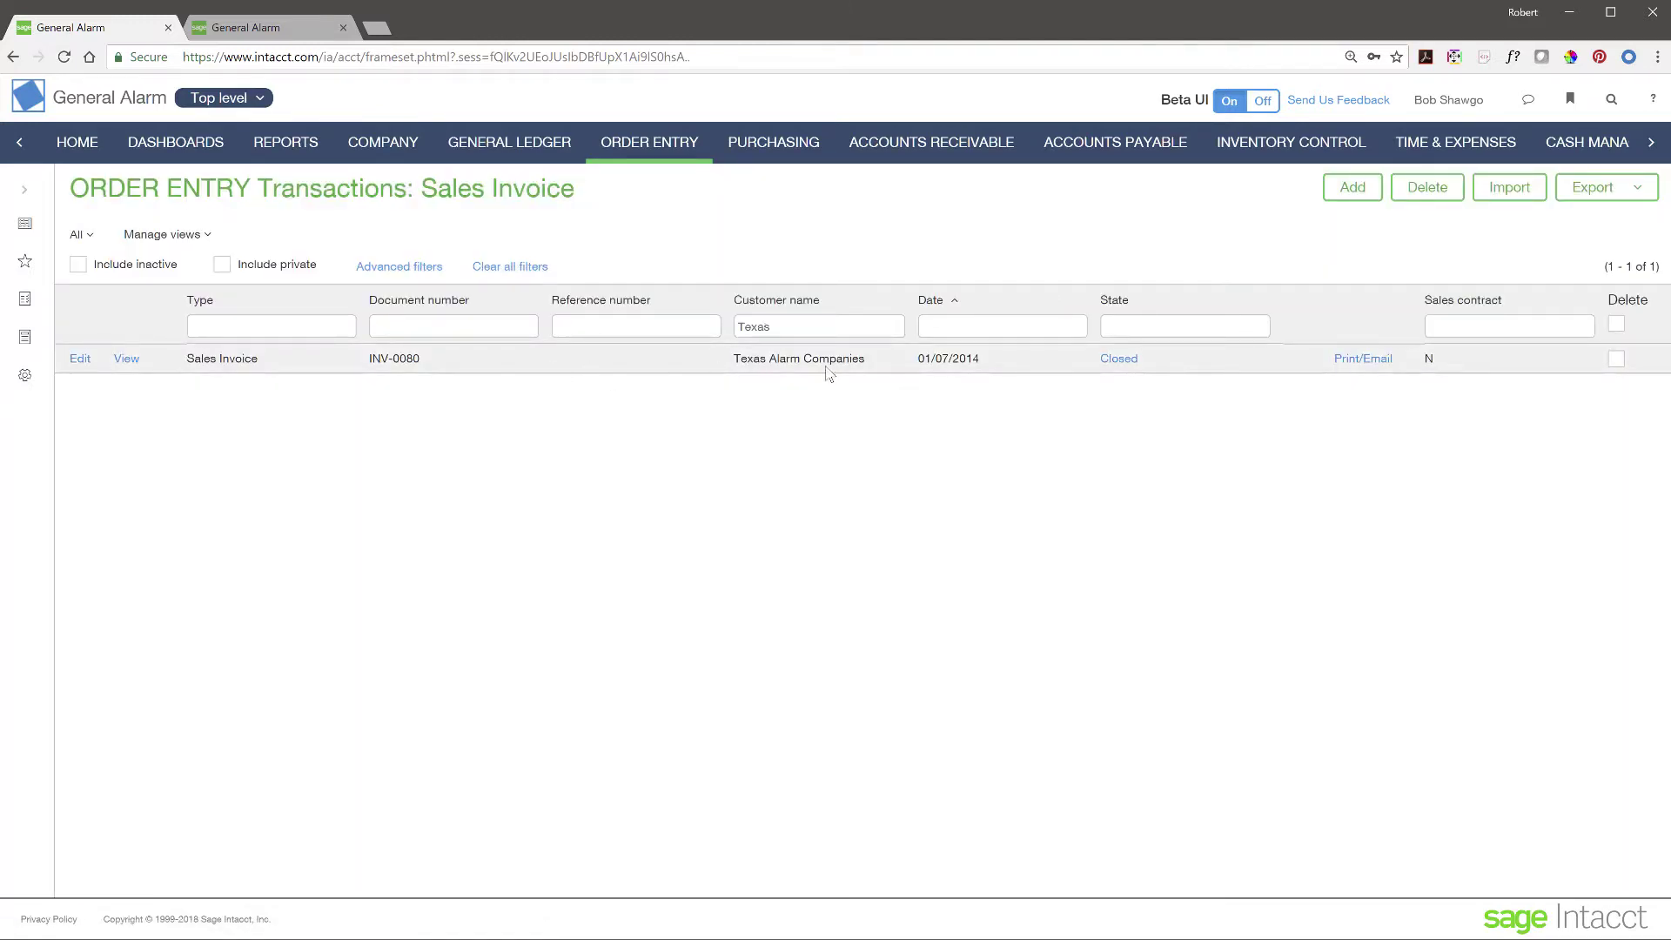
left_click(130, 362)
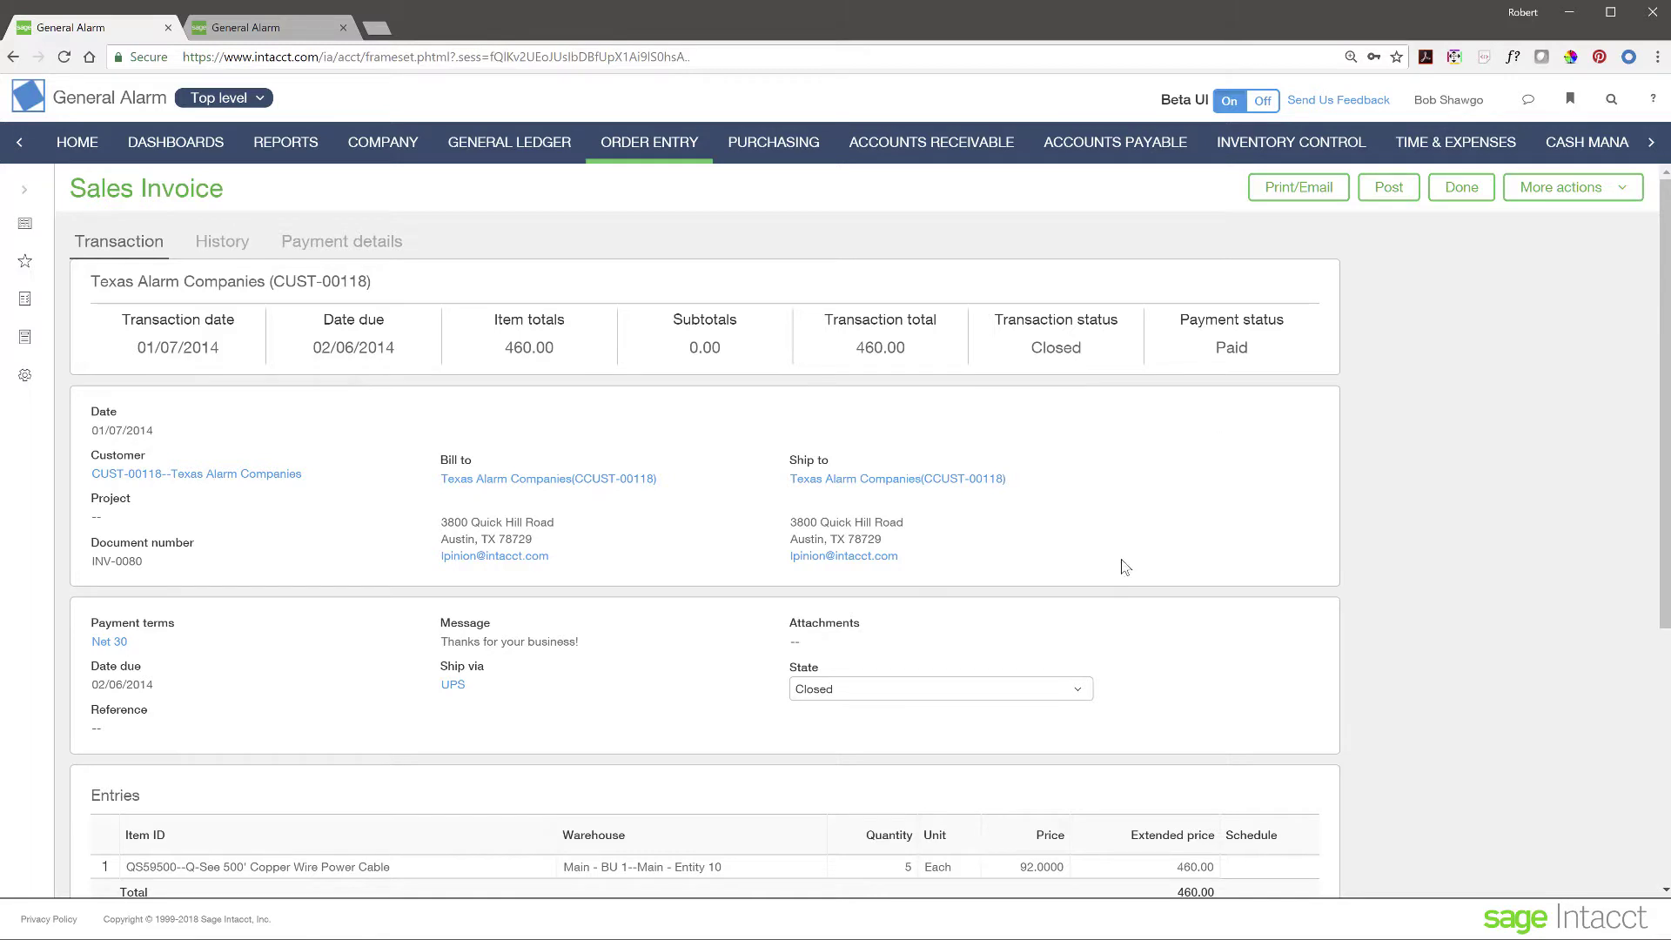
scroll(1125, 568, "down", 3)
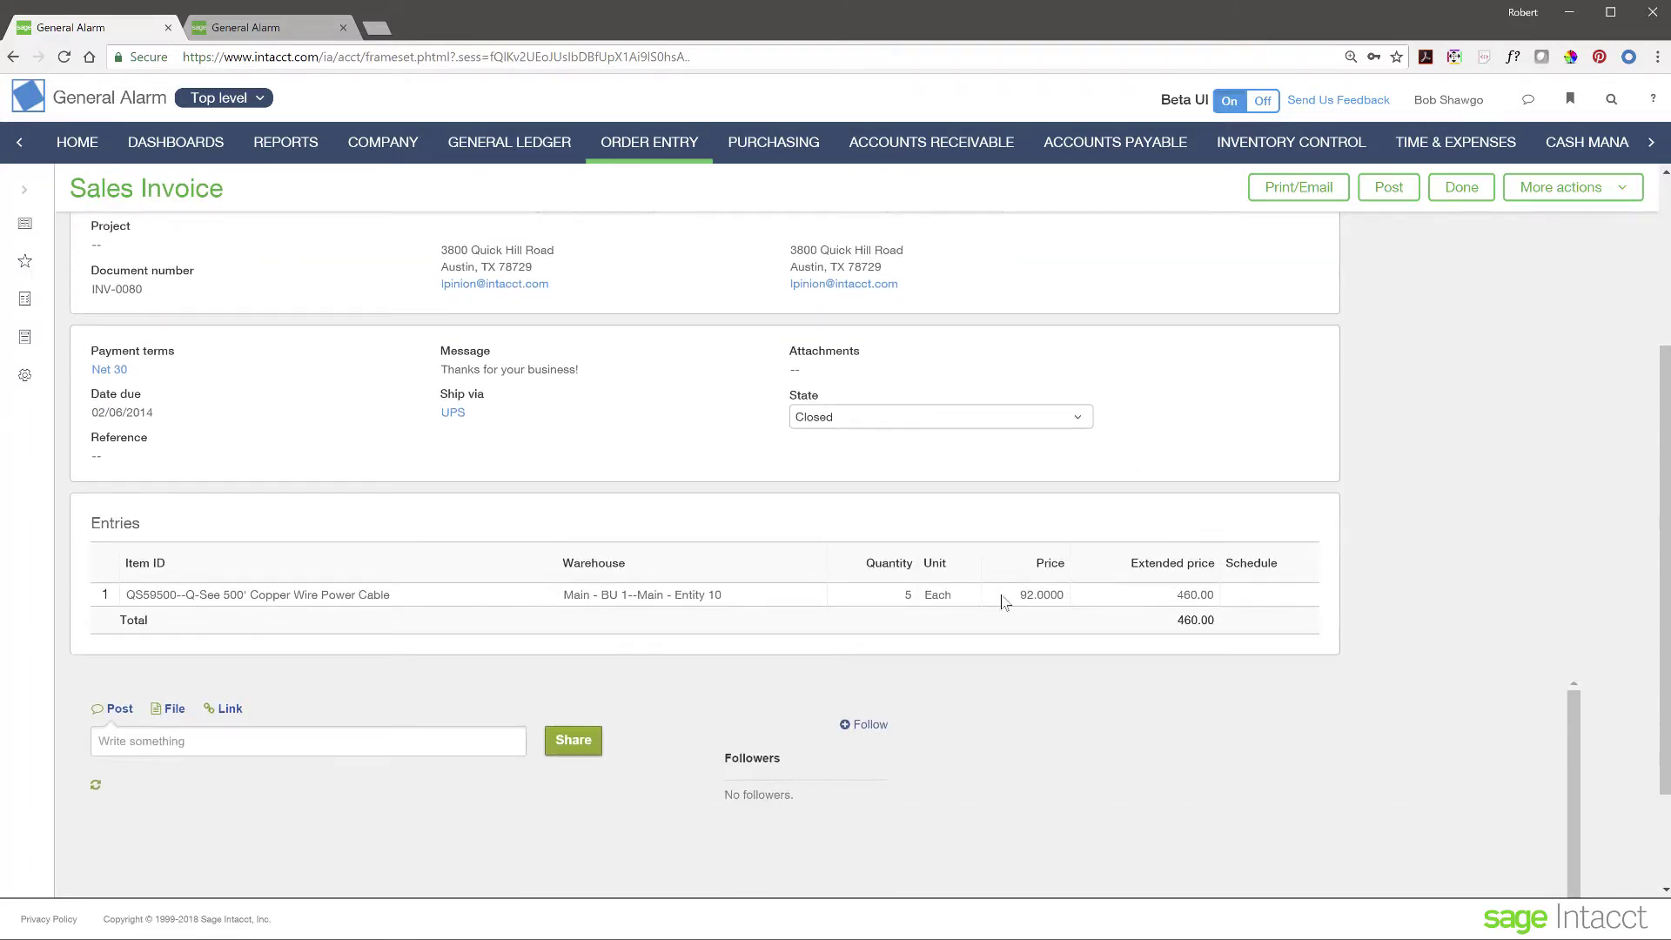
scroll(644, 560, "up", 3)
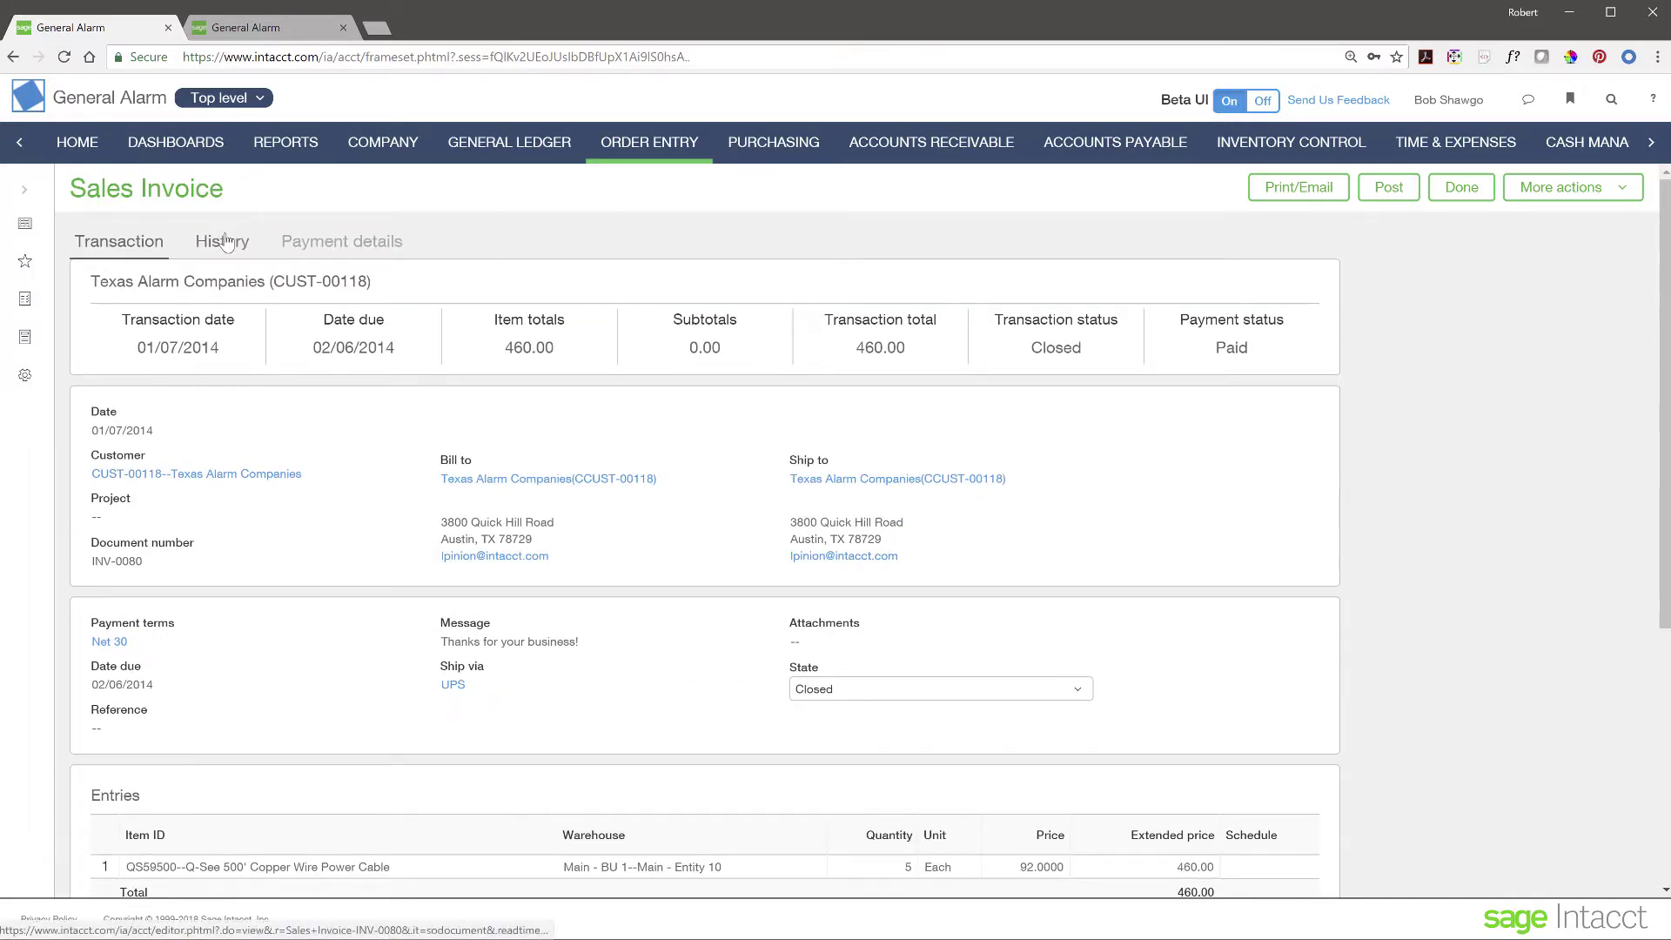
- Check INV-0080's history and preview the invoice in a quick view
left_click(223, 241)
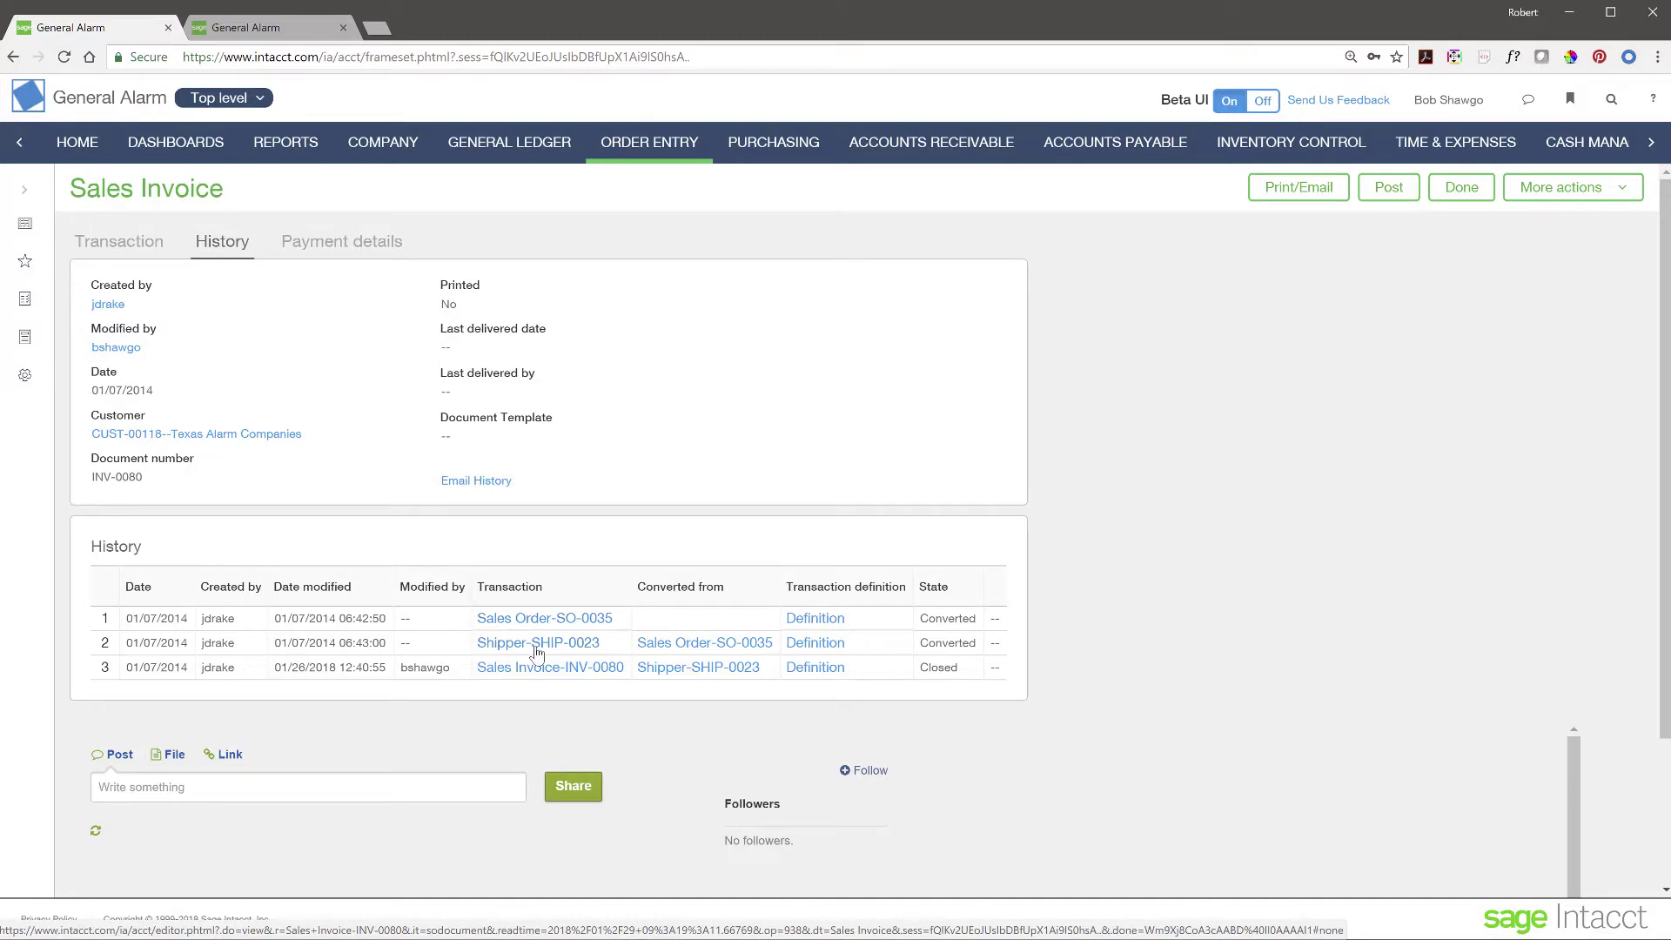
left_click(576, 687)
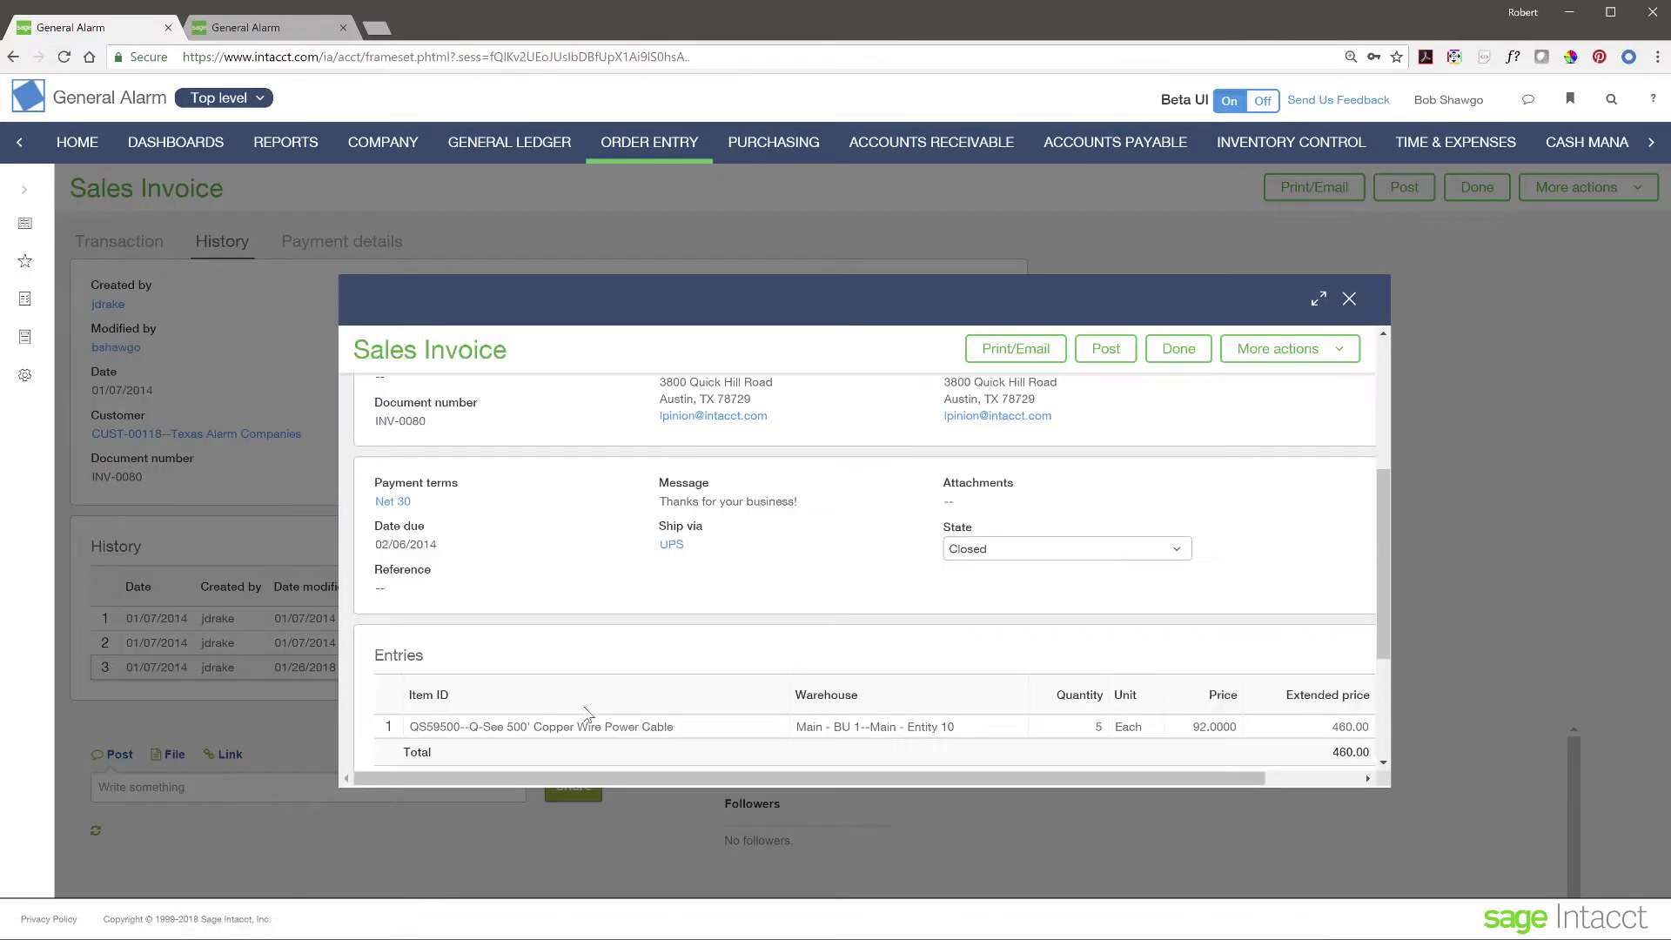
scroll(679, 551, "down", 5)
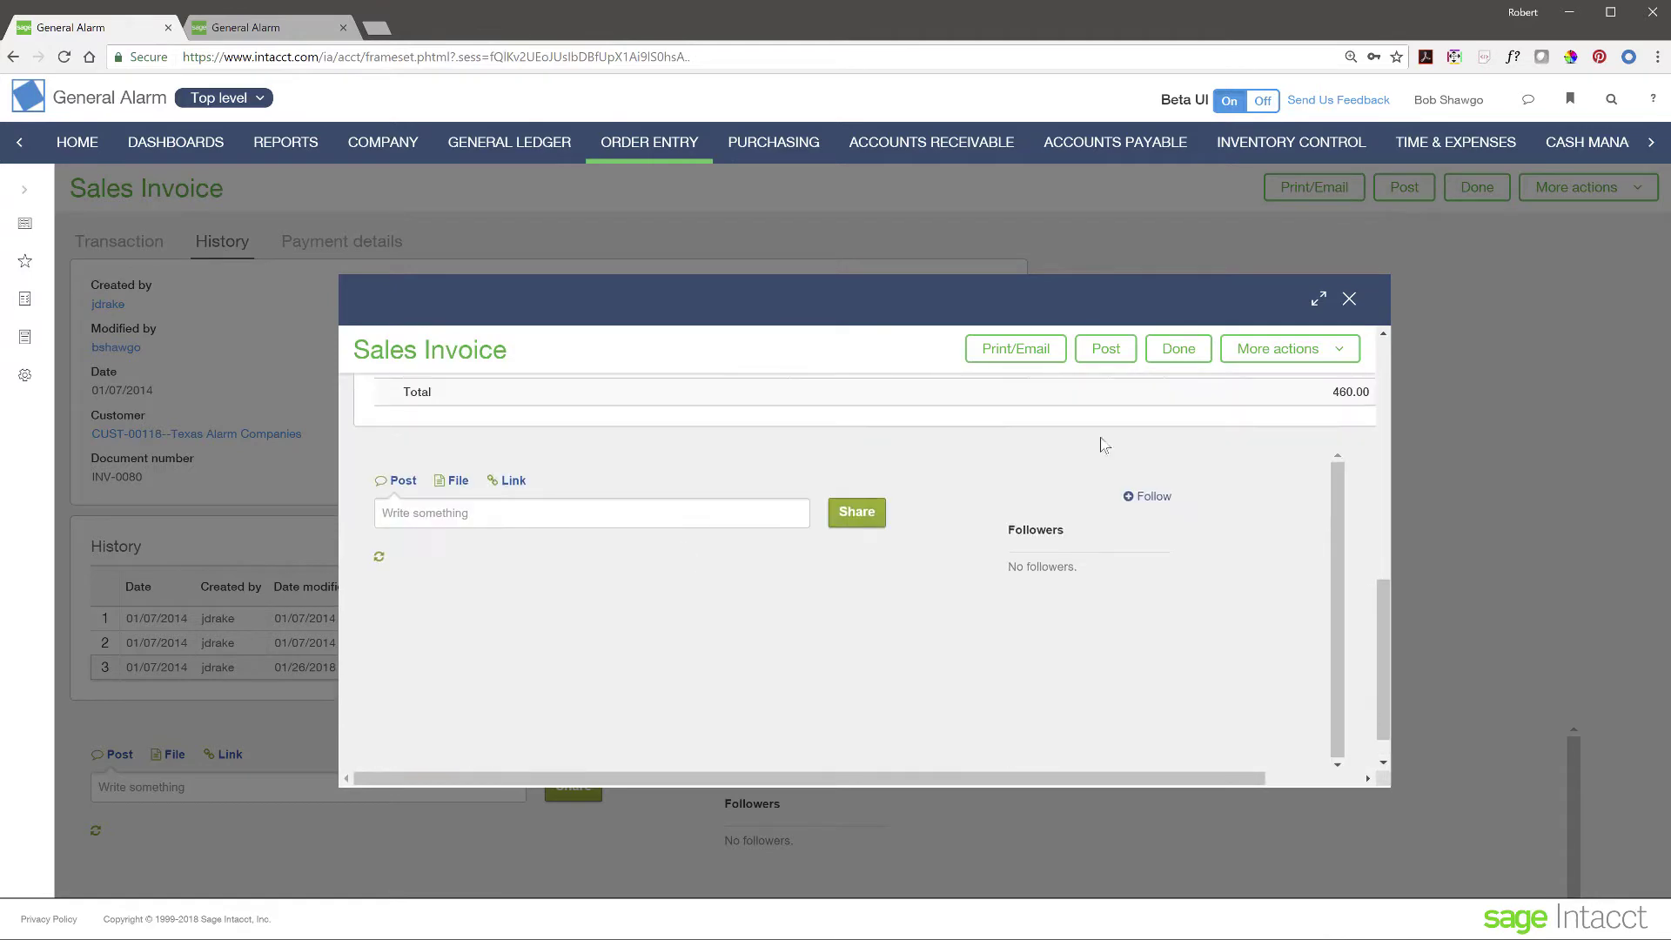
left_click(1348, 299)
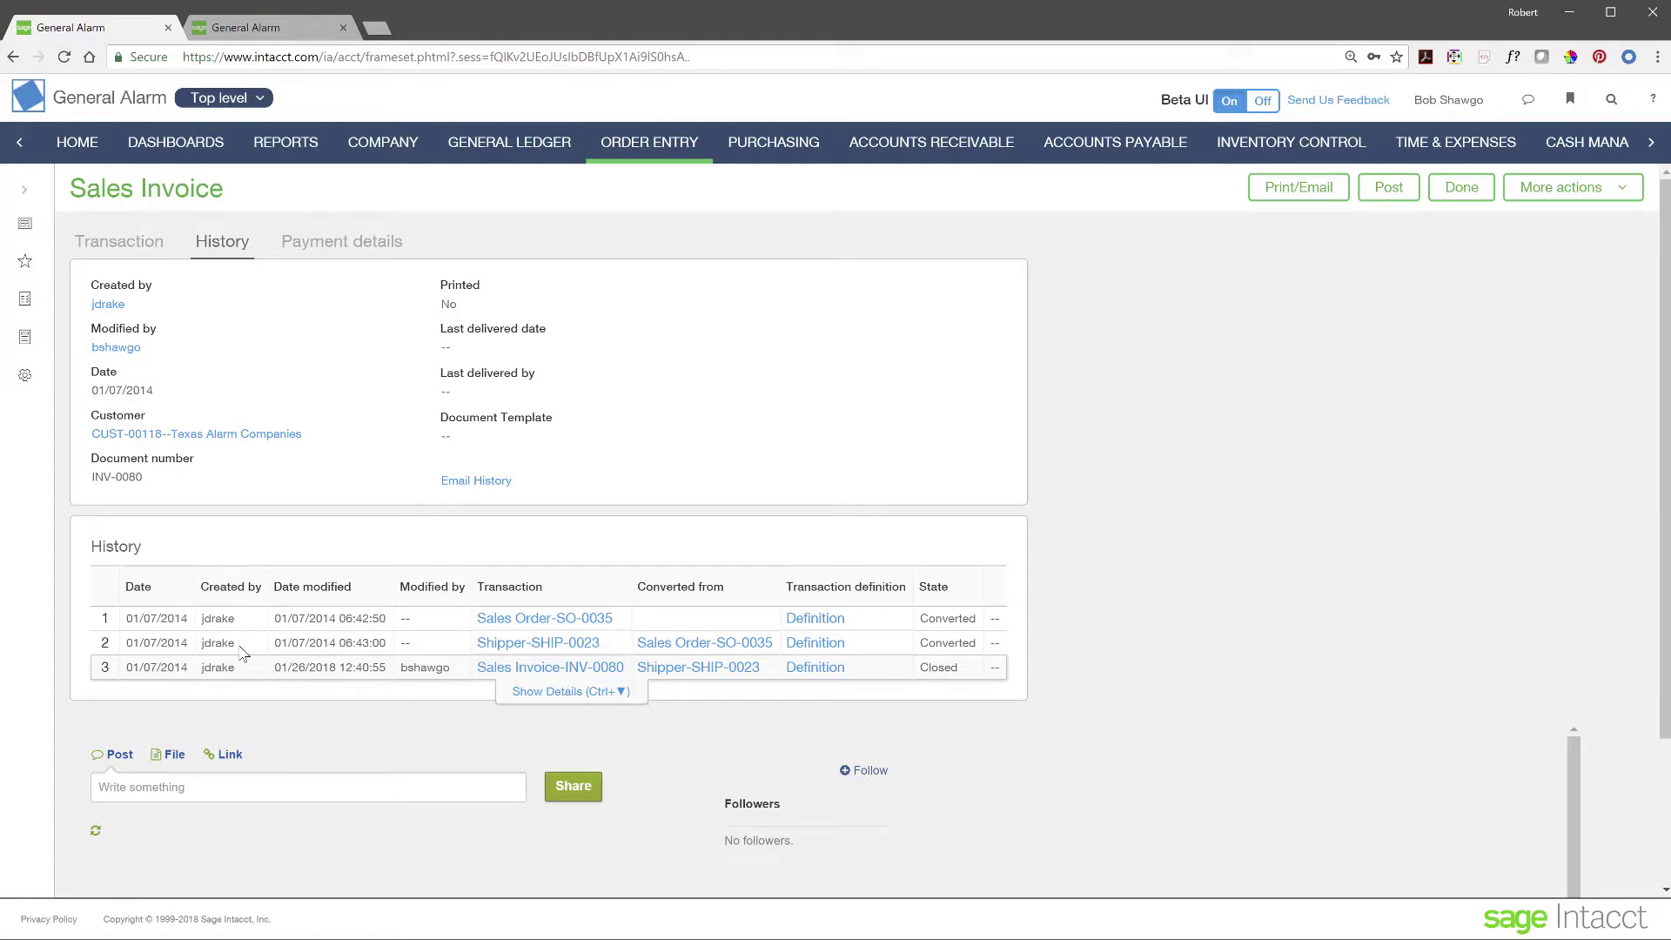
- View INV-0080's payment details, including the 460.00 check received 01/26/2018
left_click(345, 250)
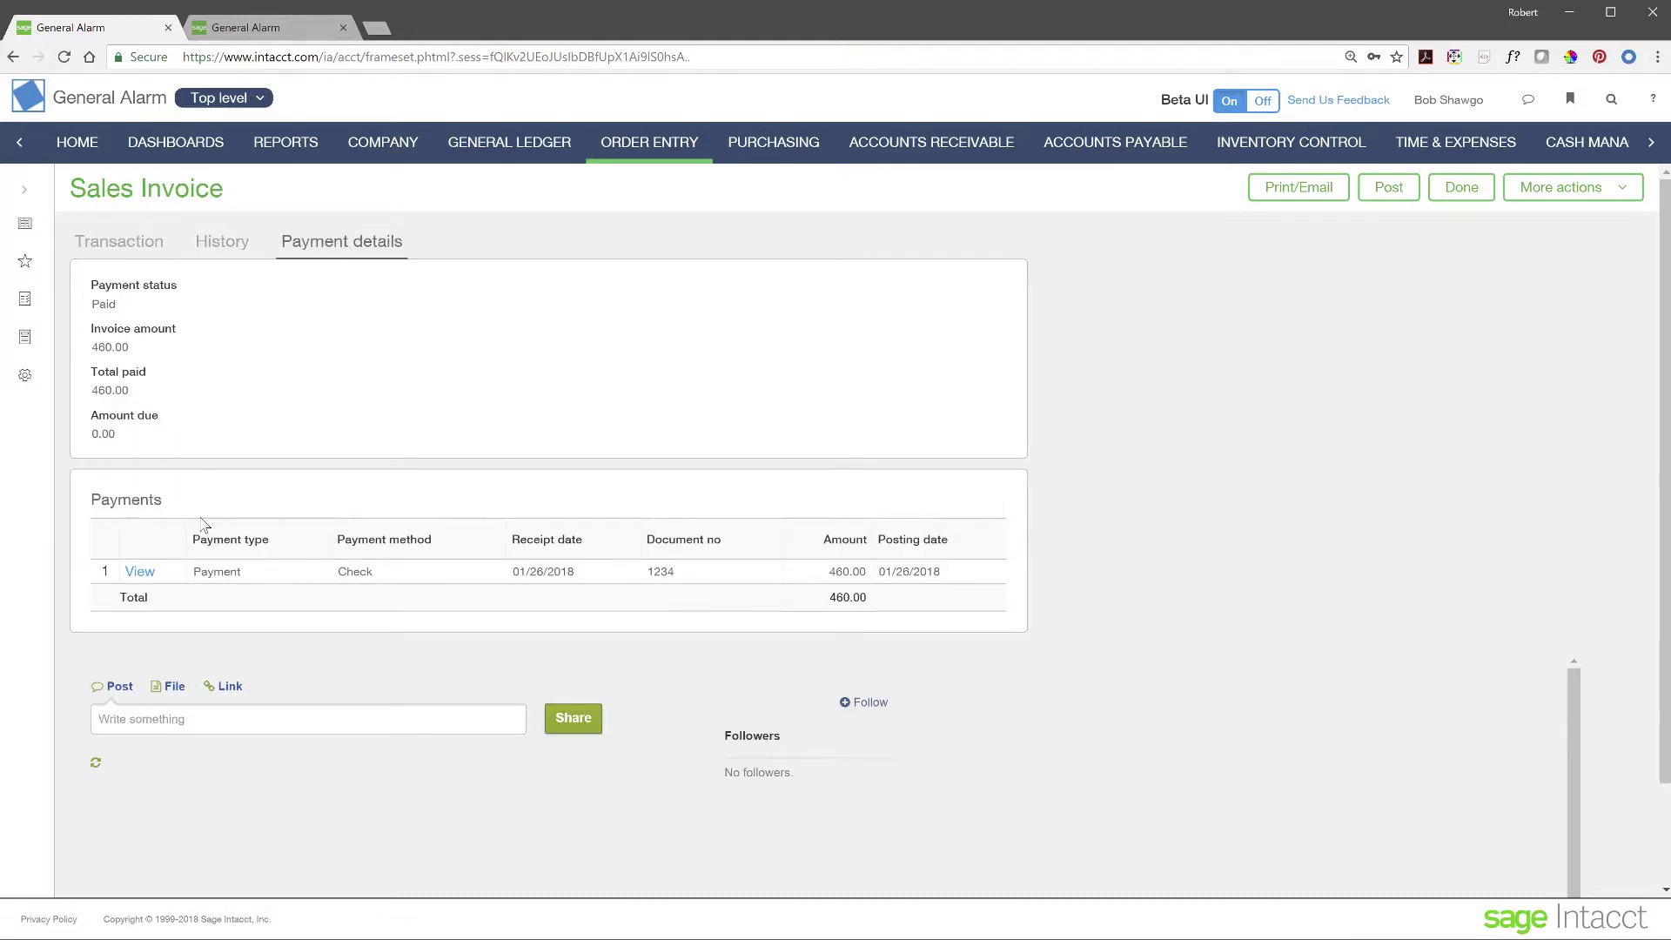
left_click(137, 571)
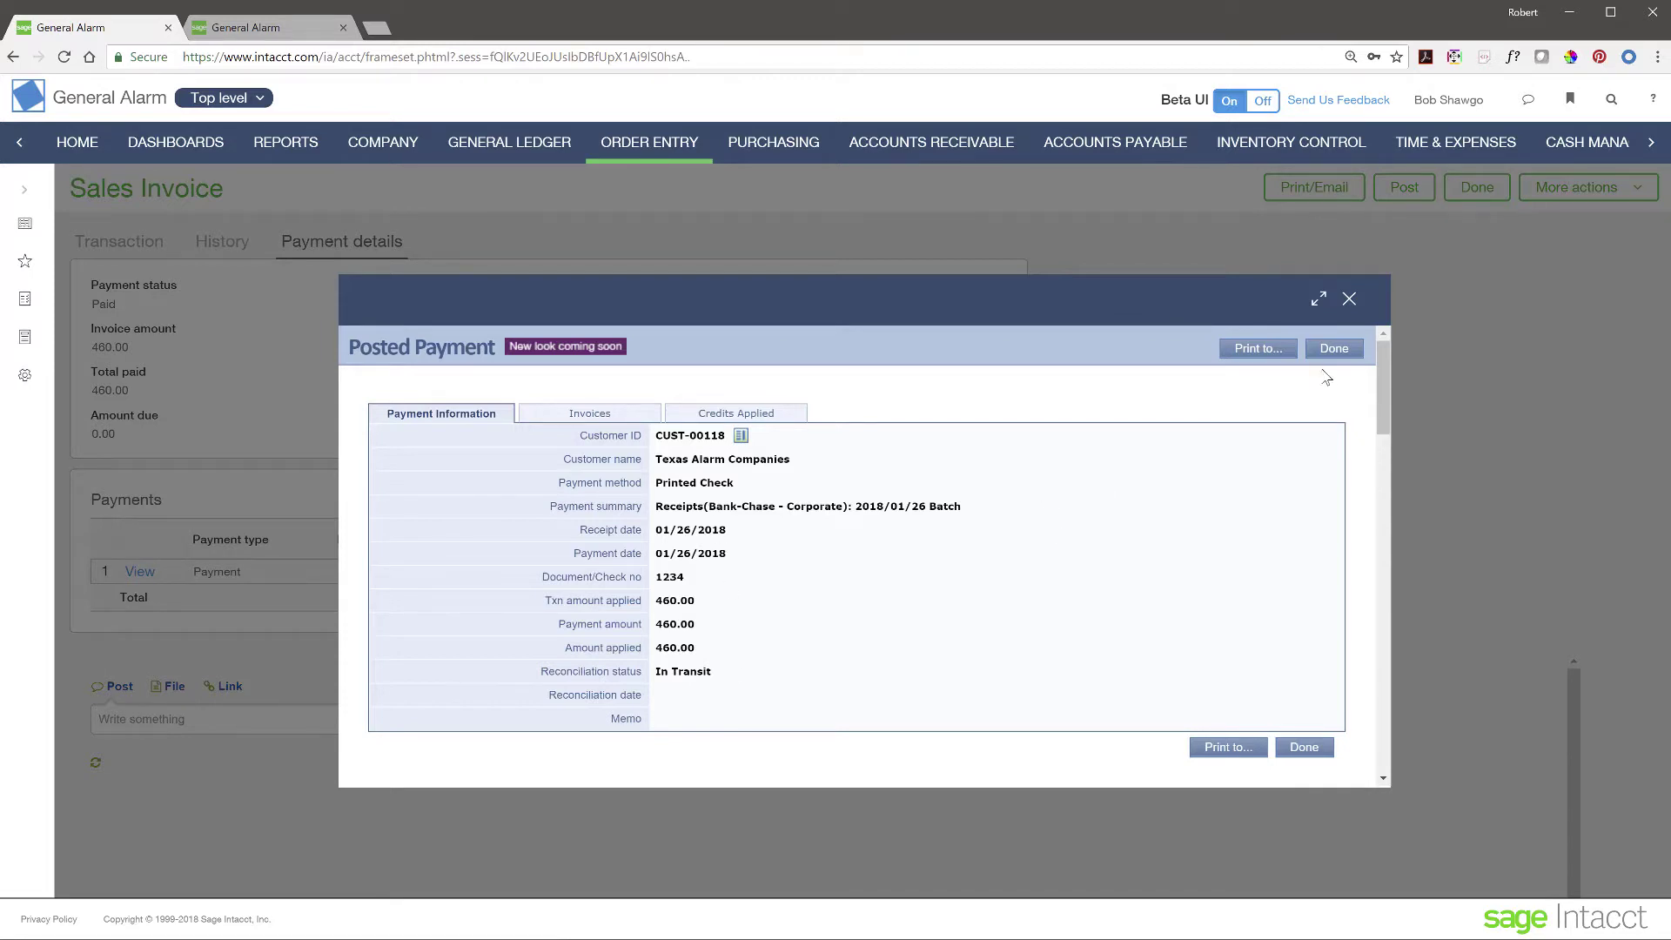
left_click(1350, 305)
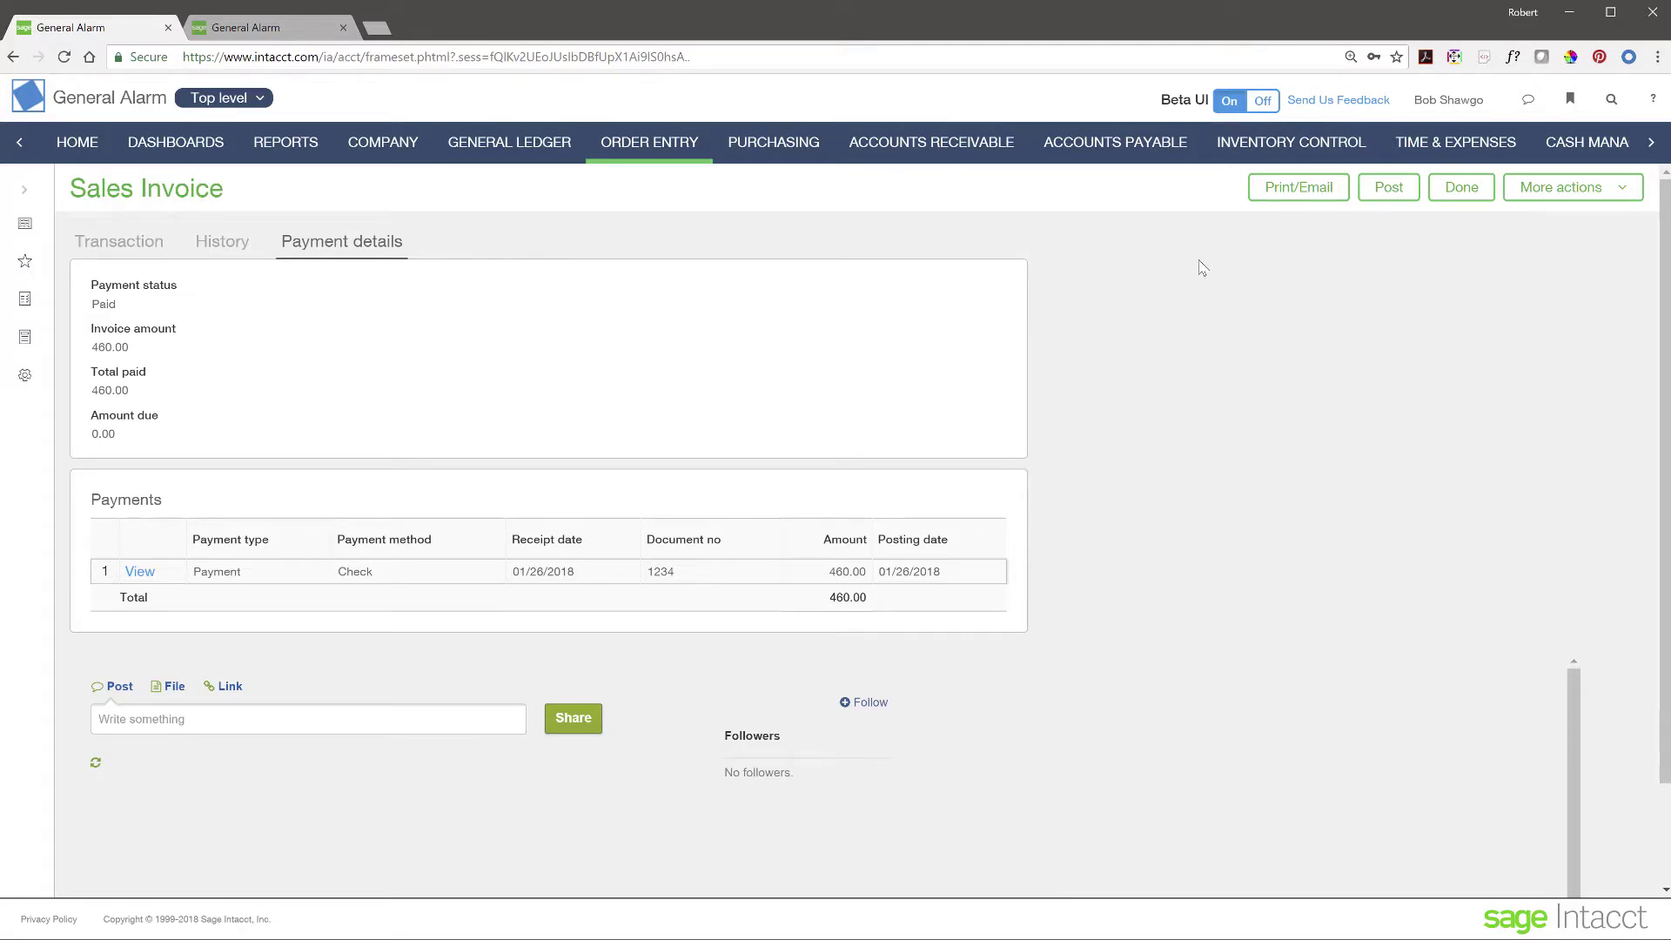
- Show the CFO dashboard in its Daily View, then advance the presentation to the Agenda slide
left_click(209, 148)
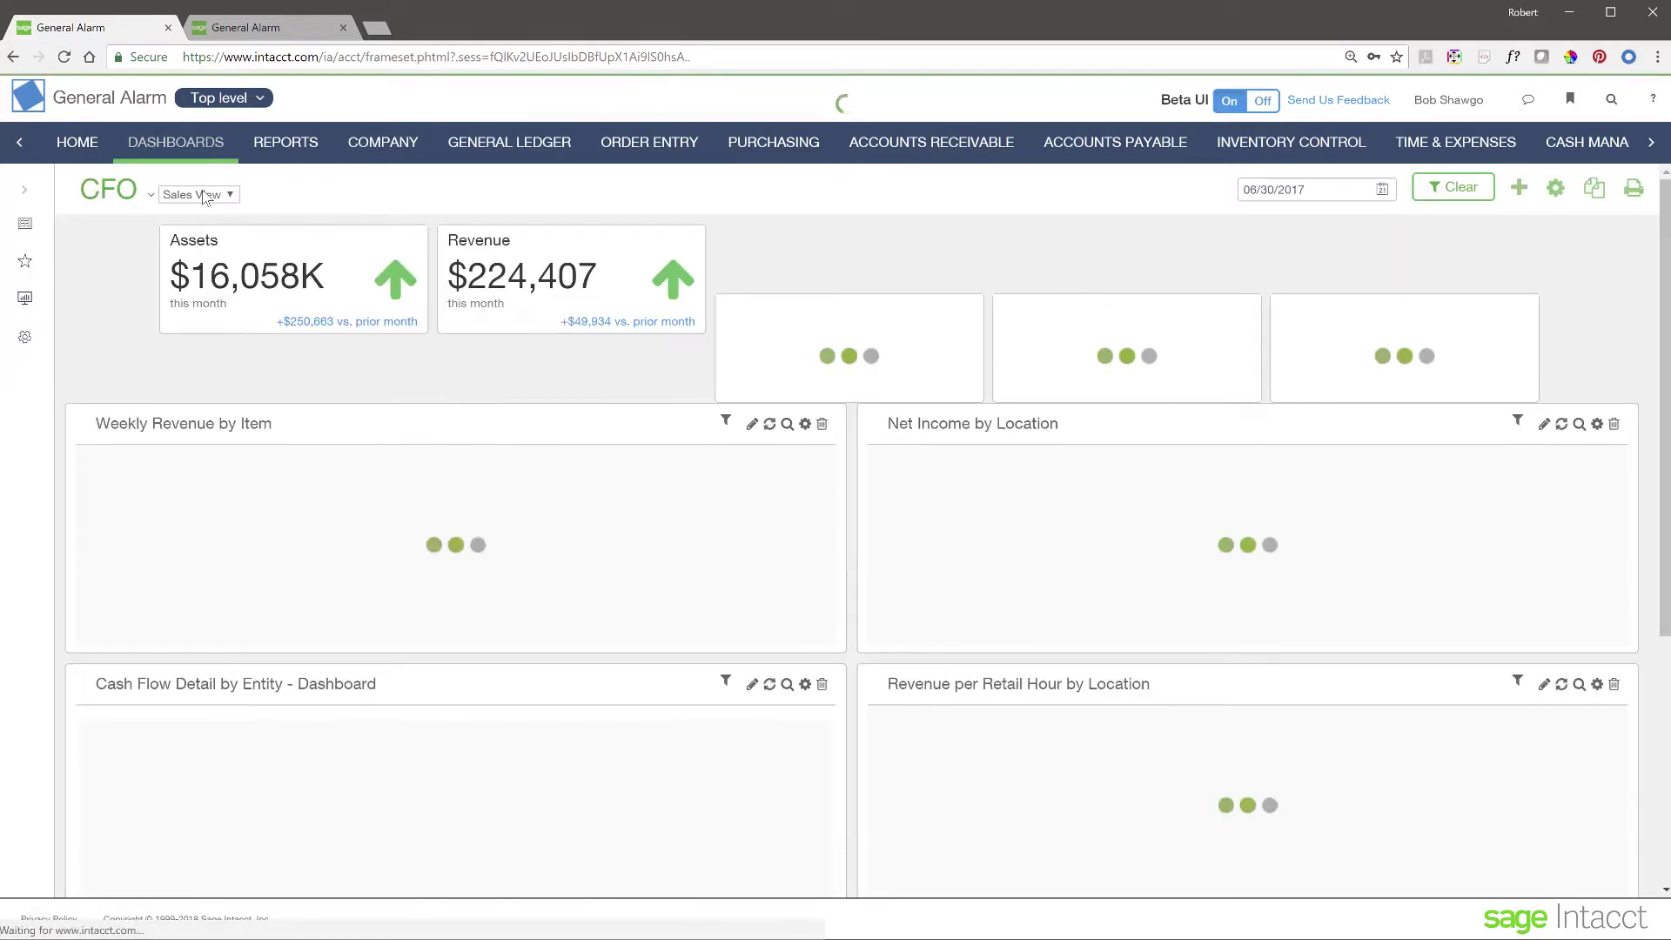
left_click(204, 195)
left_click(185, 216)
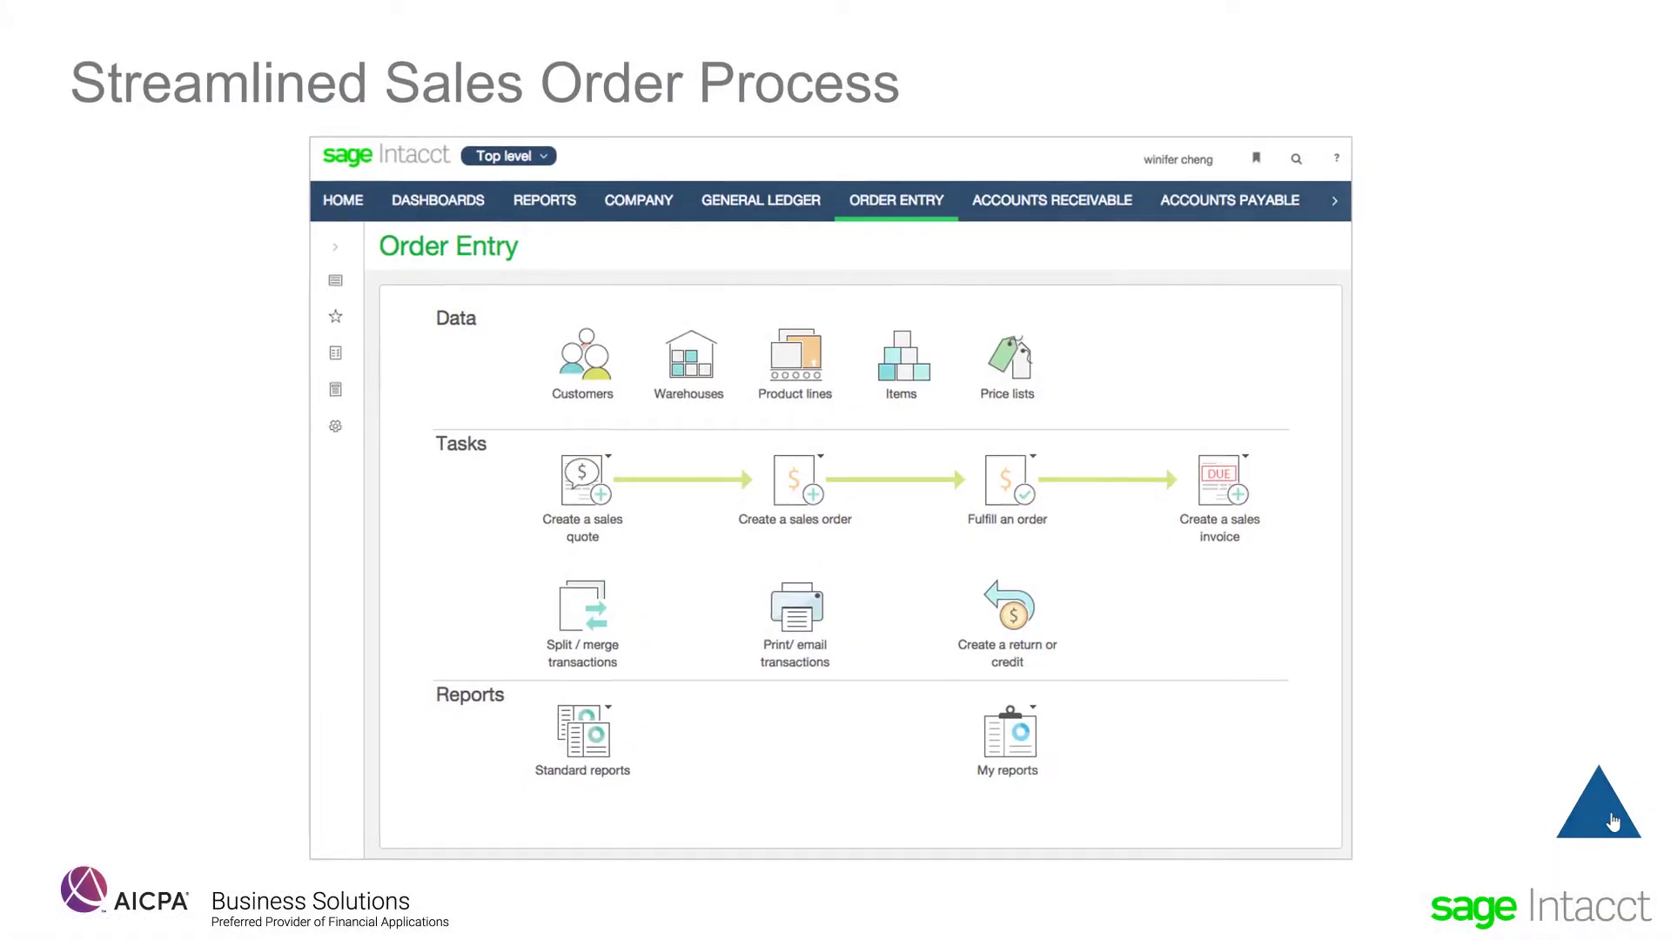
left_click(1611, 817)
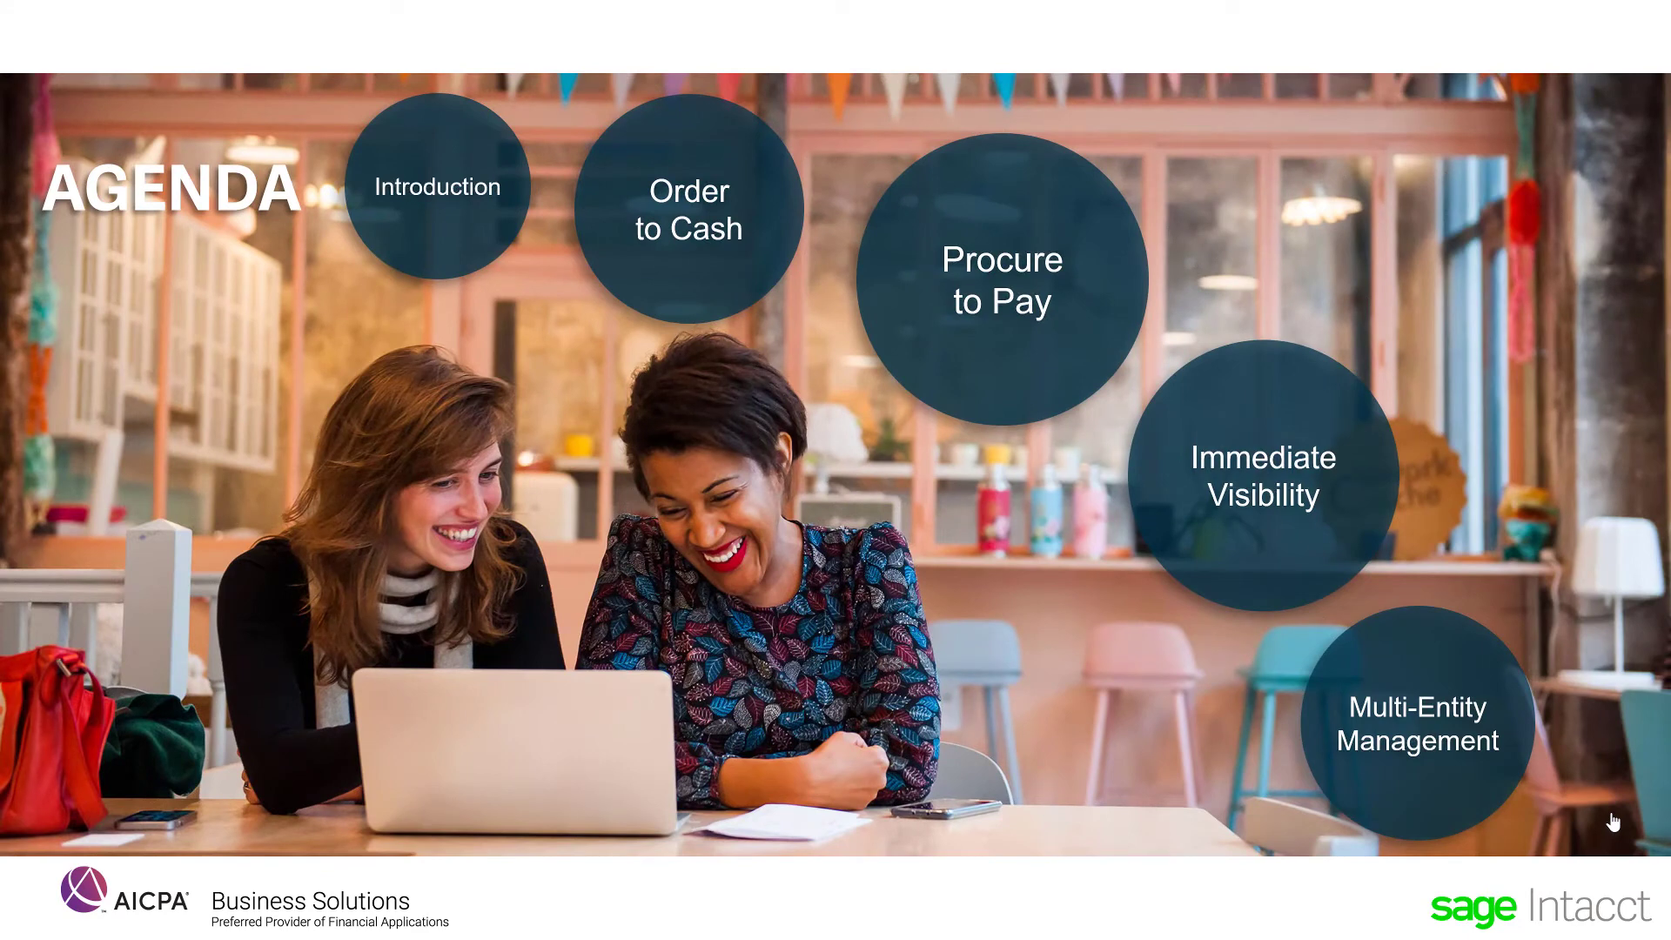
- Advance the slides from the Agenda to the Procure to Pay material
left_click(1058, 299)
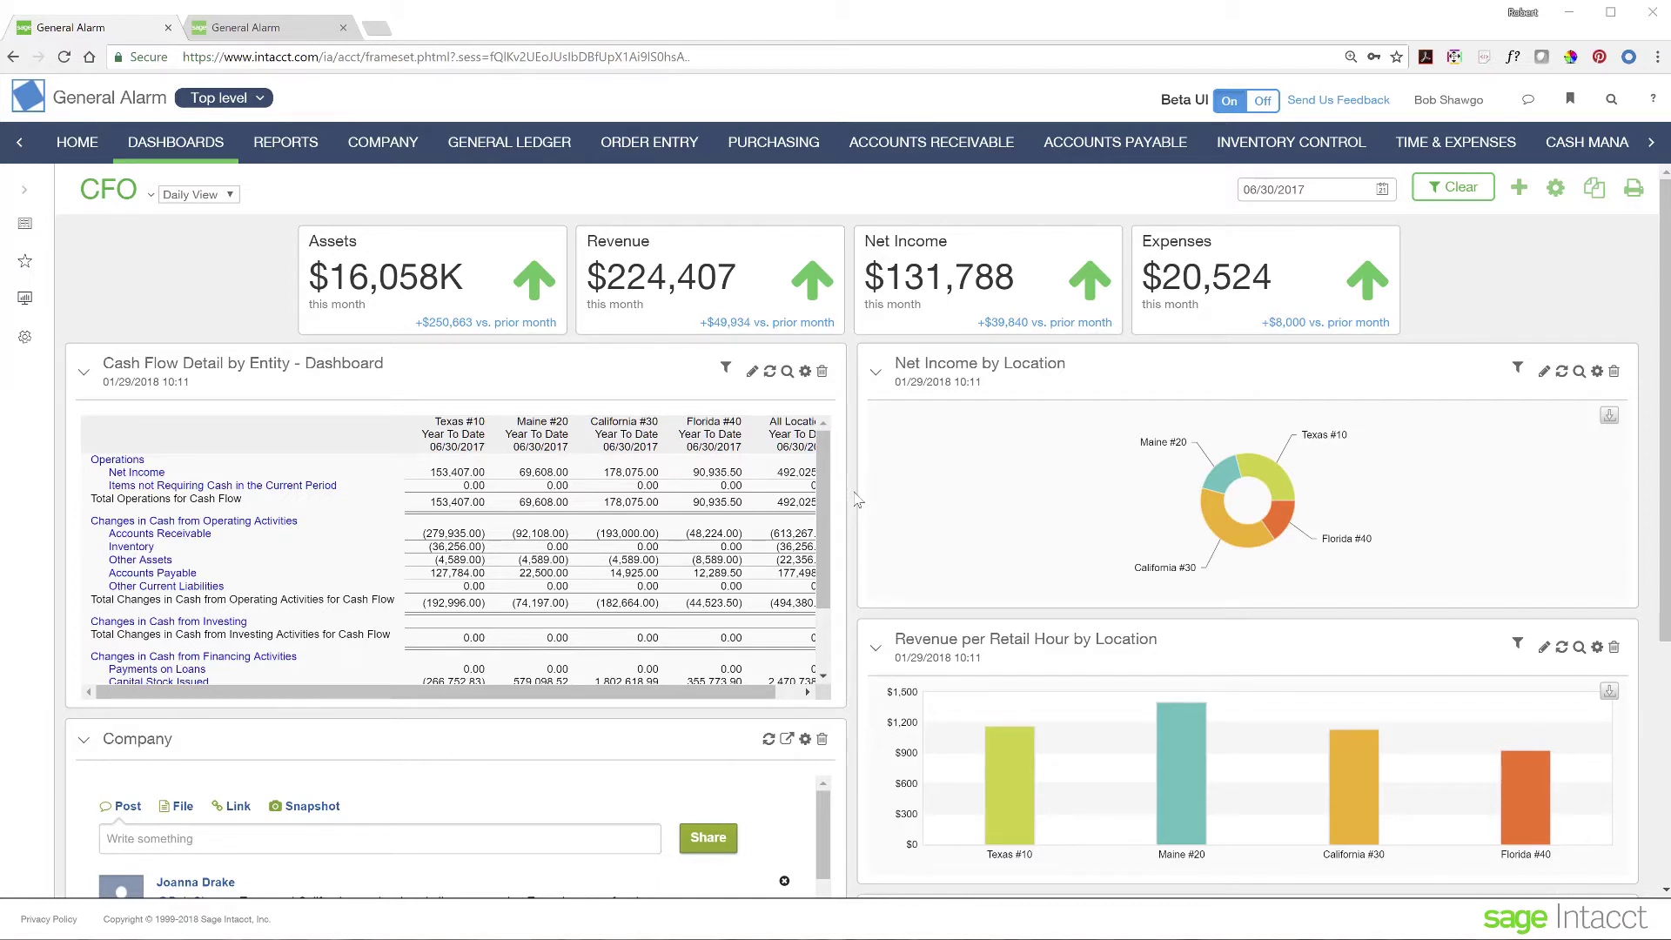
- Go to Purchasing, then switch to the second General Alarm session and open Purchasing there
left_click(771, 146)
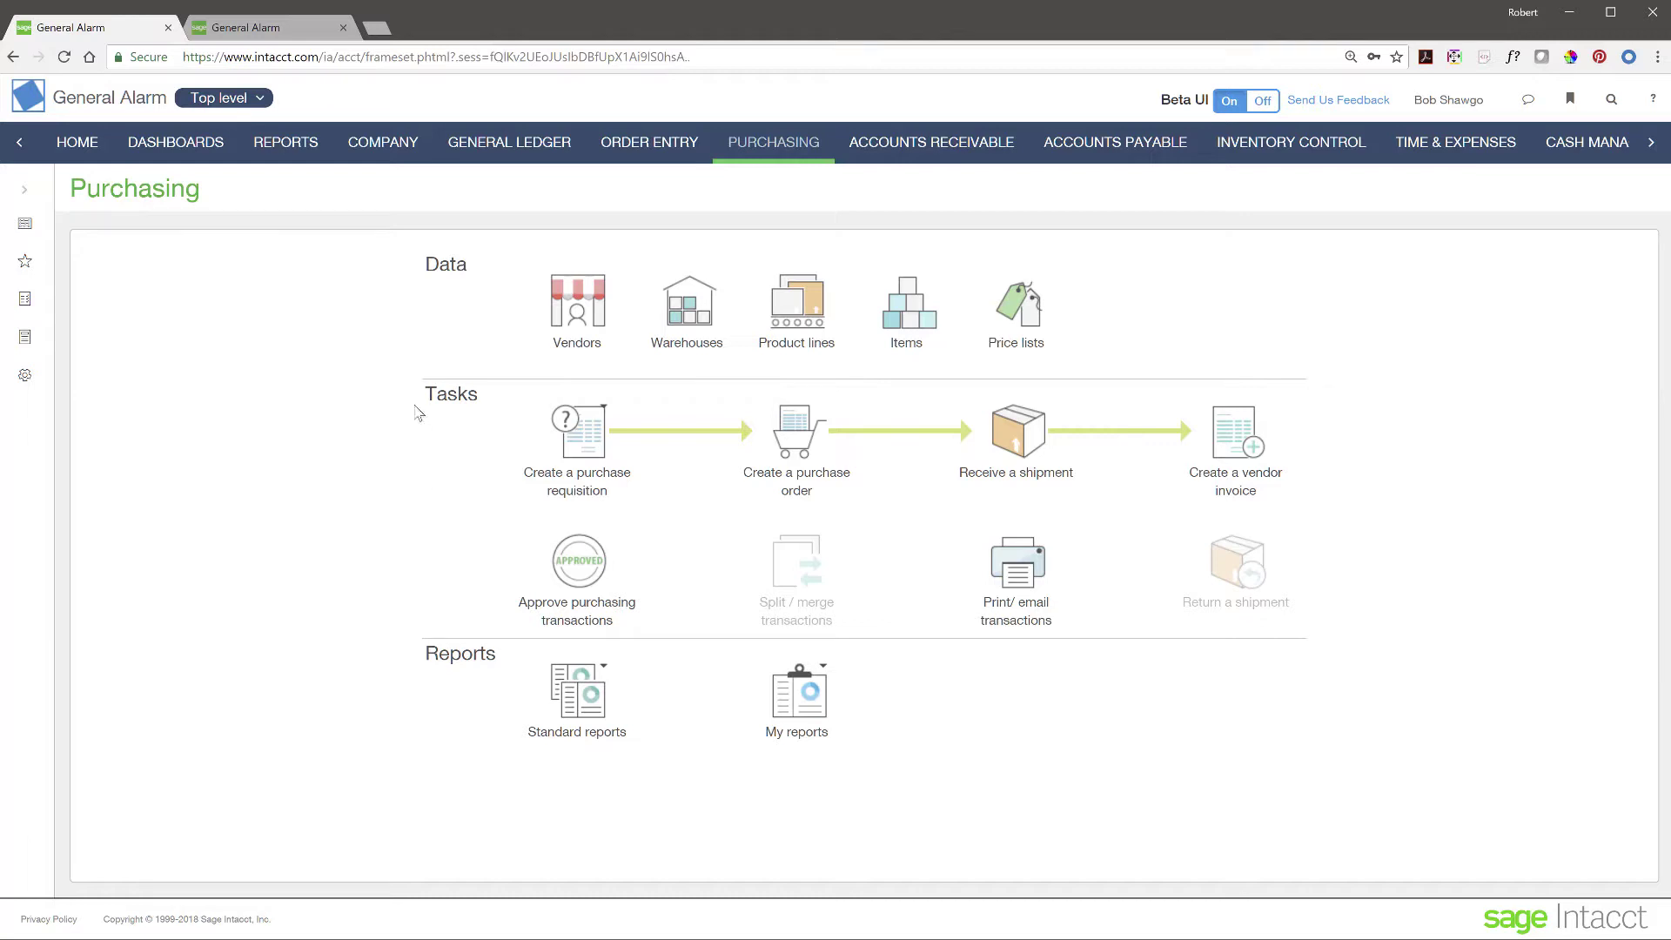
left_click(282, 31)
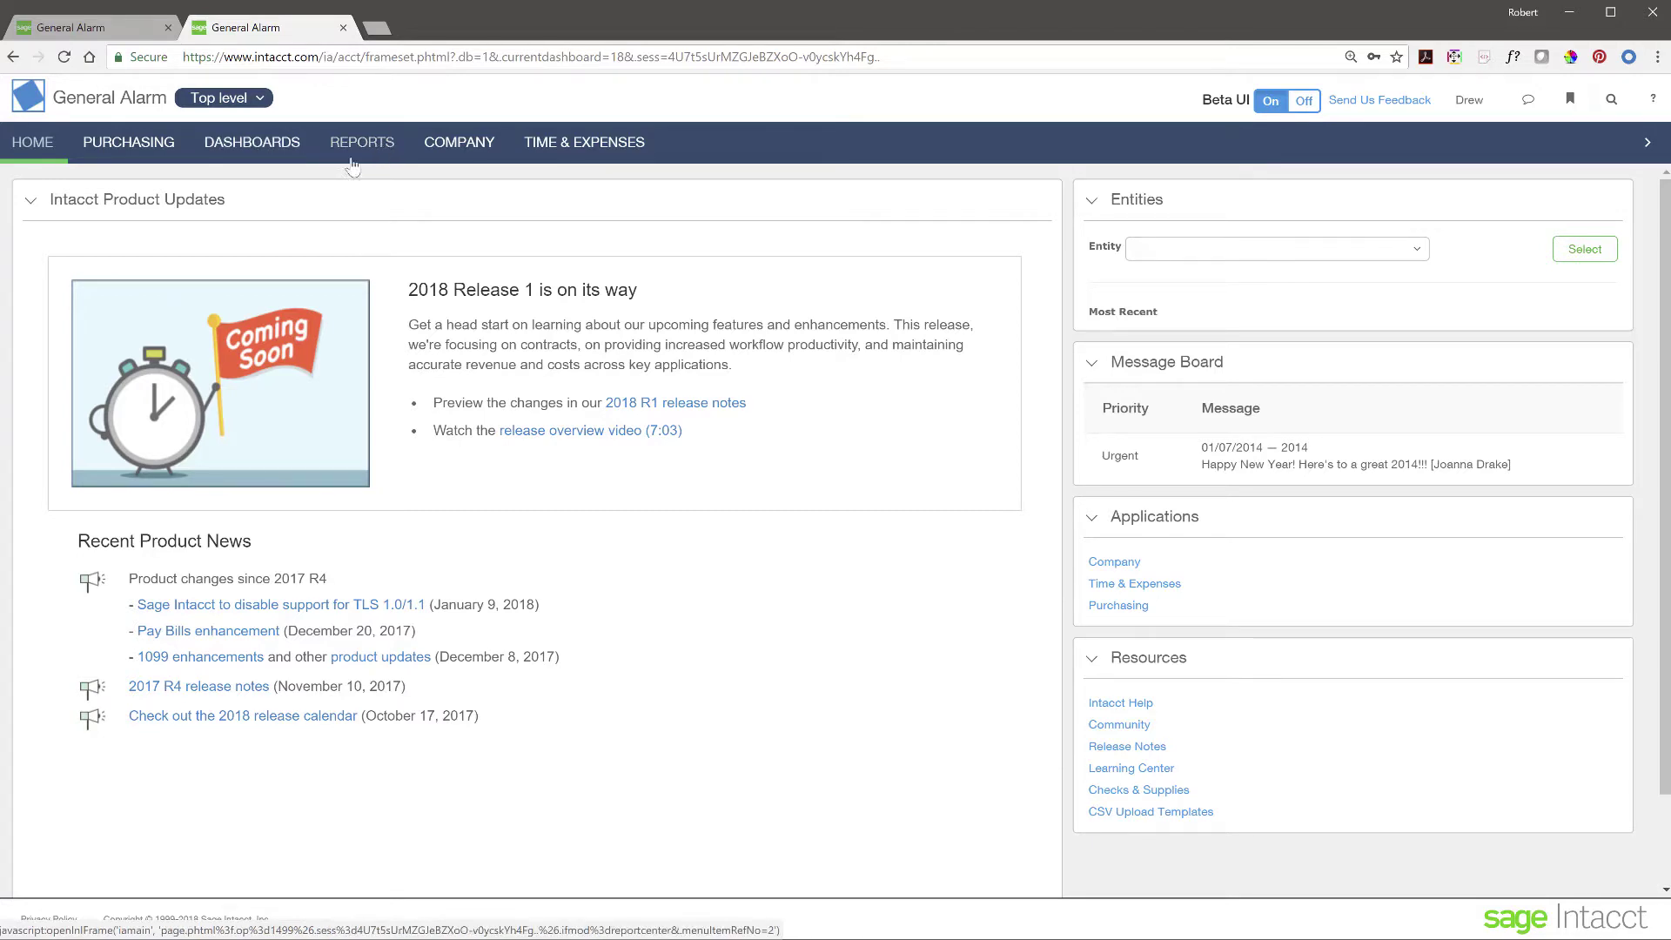
left_click(142, 149)
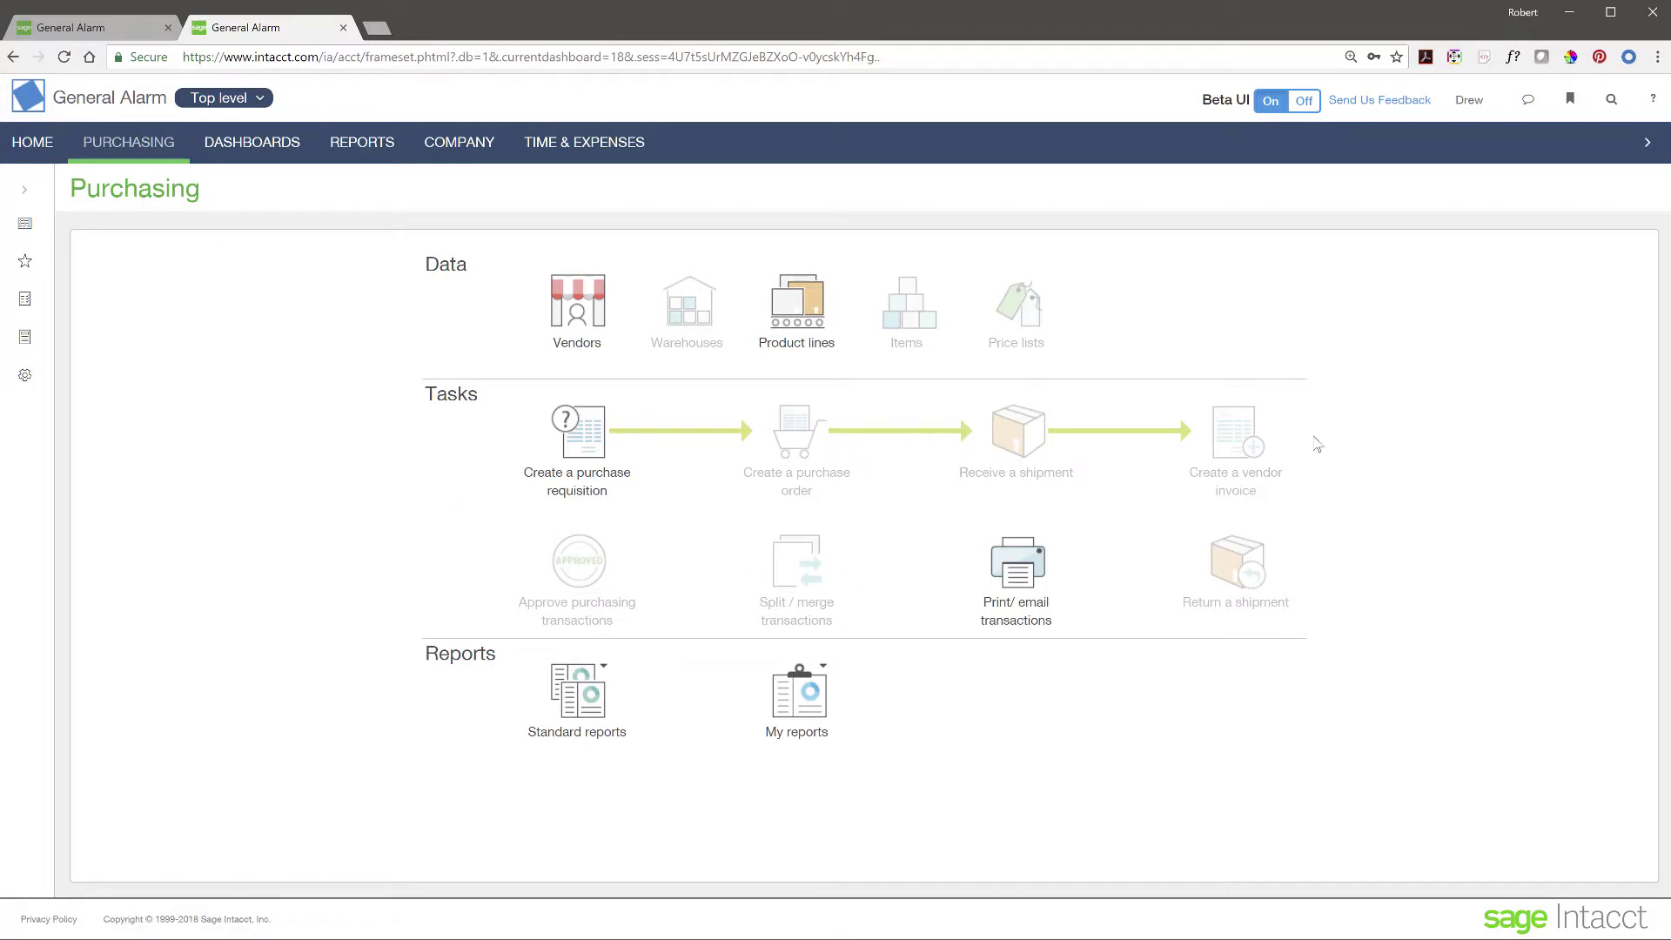
- Start a new purchase requisition with Staples as the vendor
left_click(582, 459)
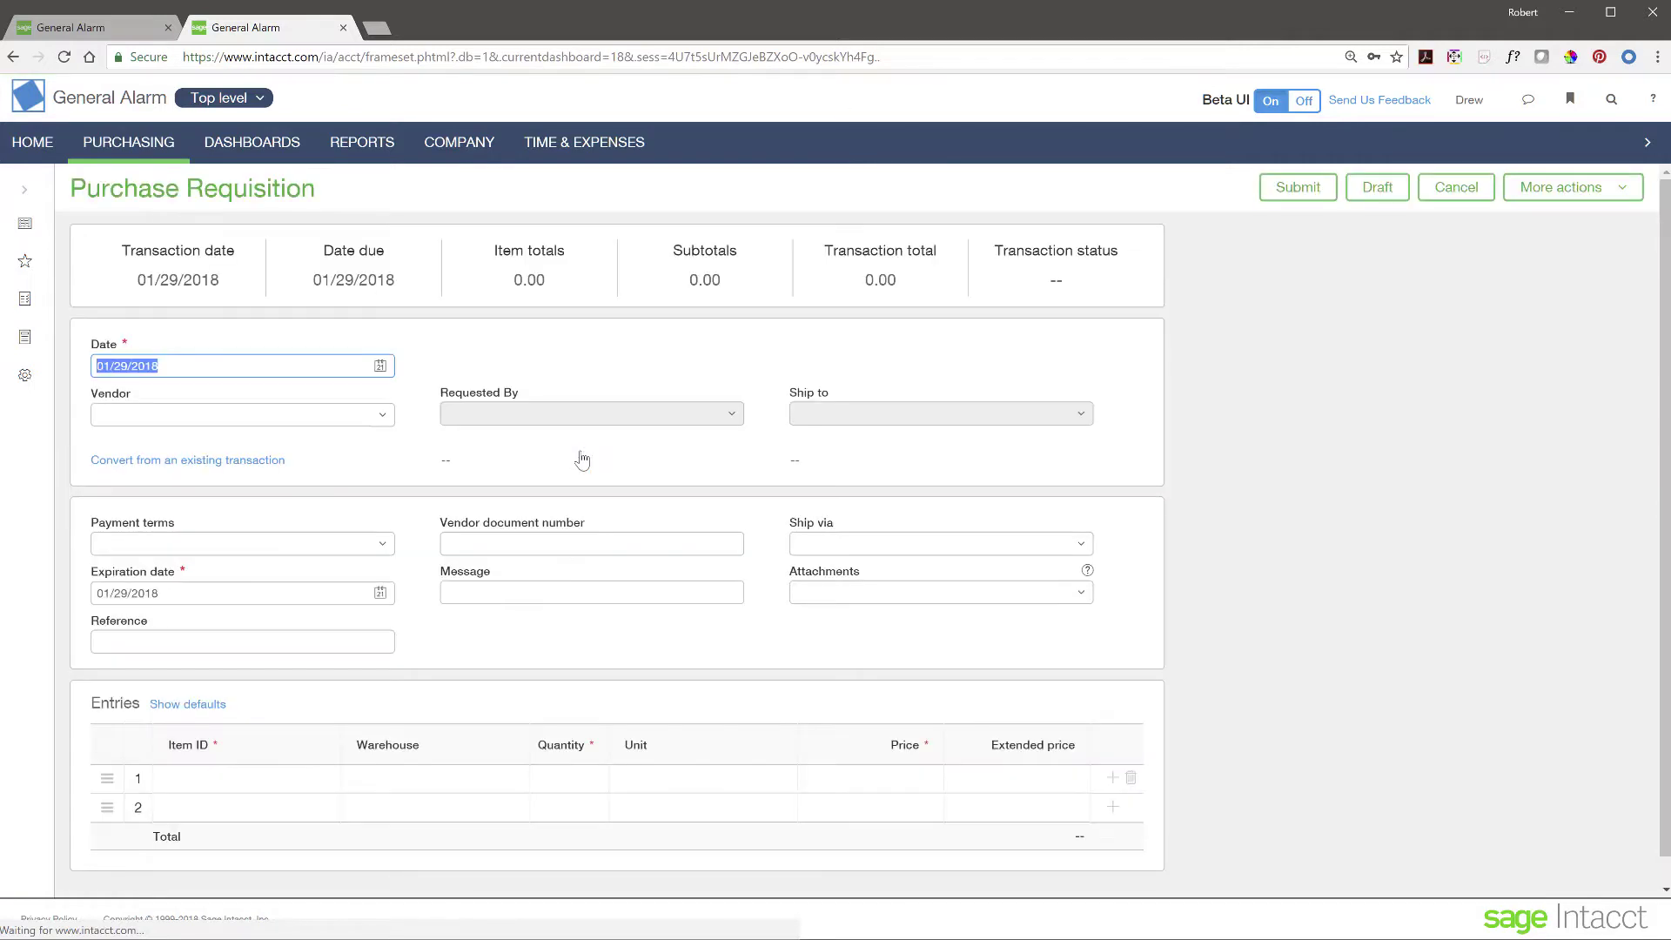
left_click(381, 414)
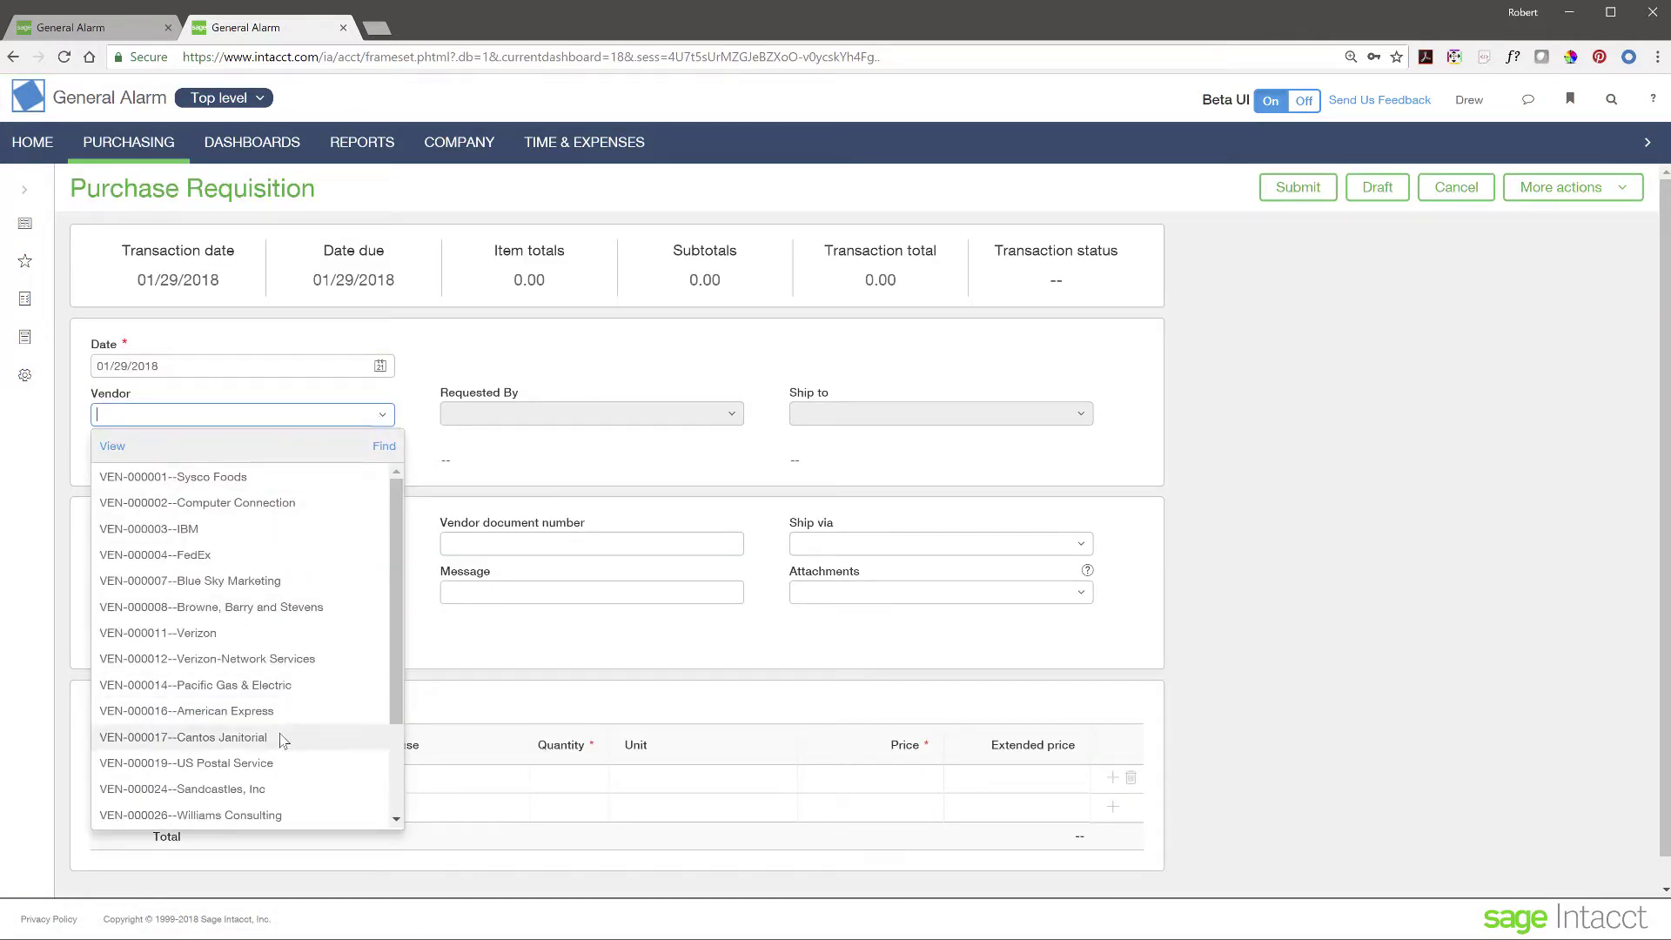
scroll(280, 735, "down", 1)
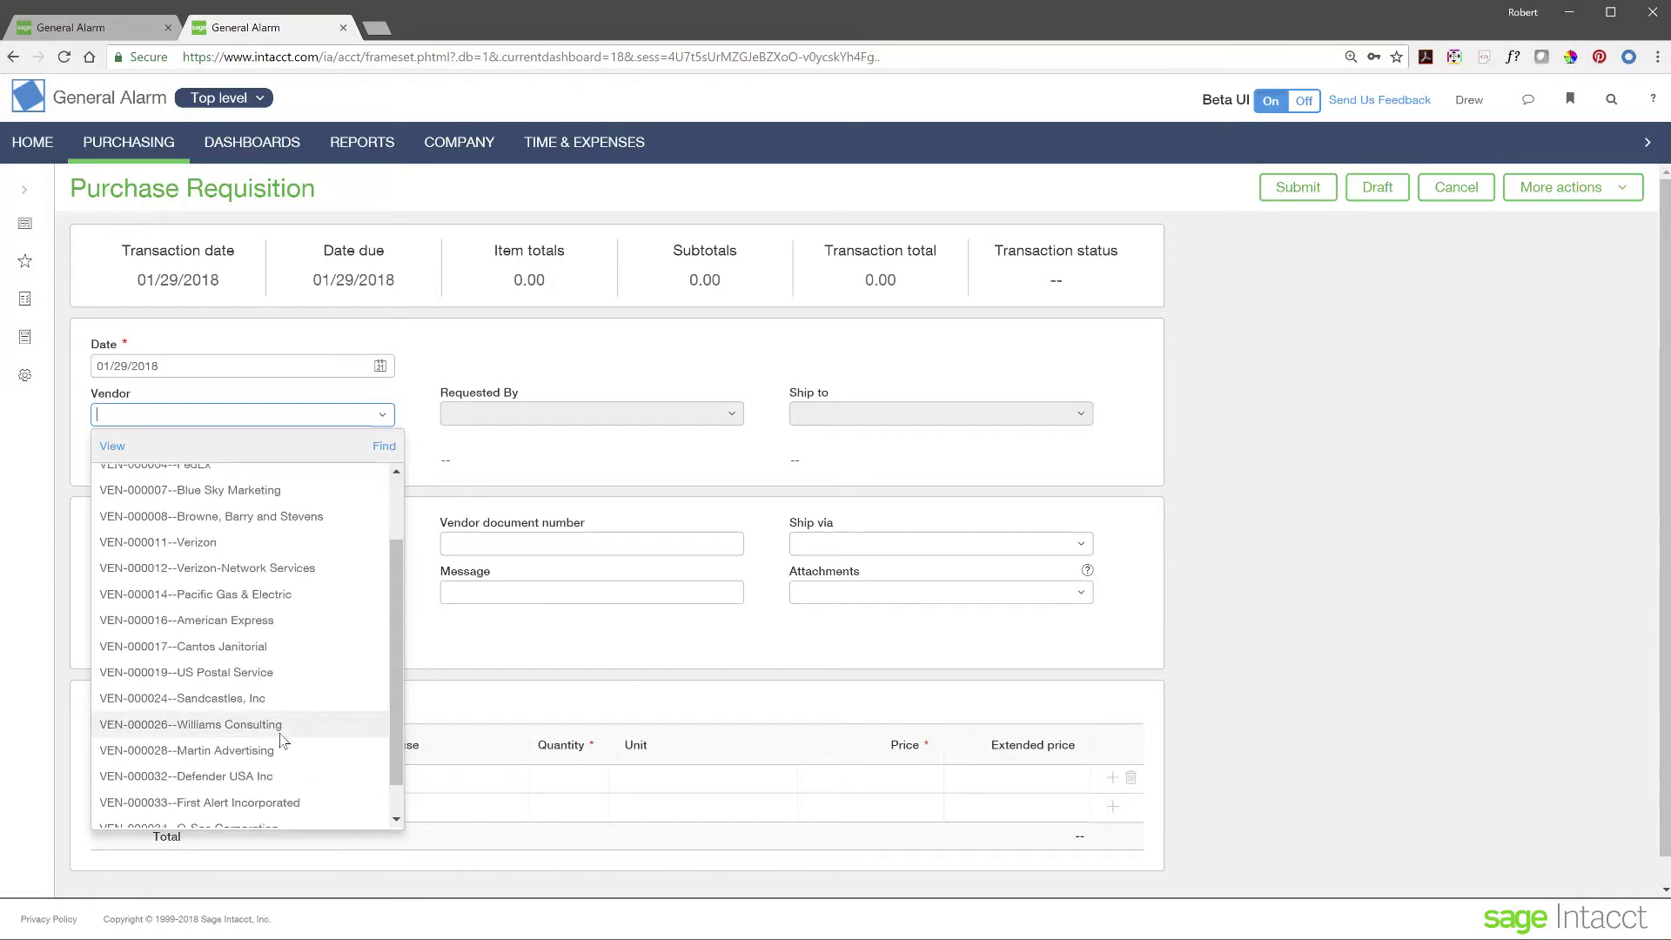
scroll(279, 738, "up", 2)
scroll(279, 738, "down", 4)
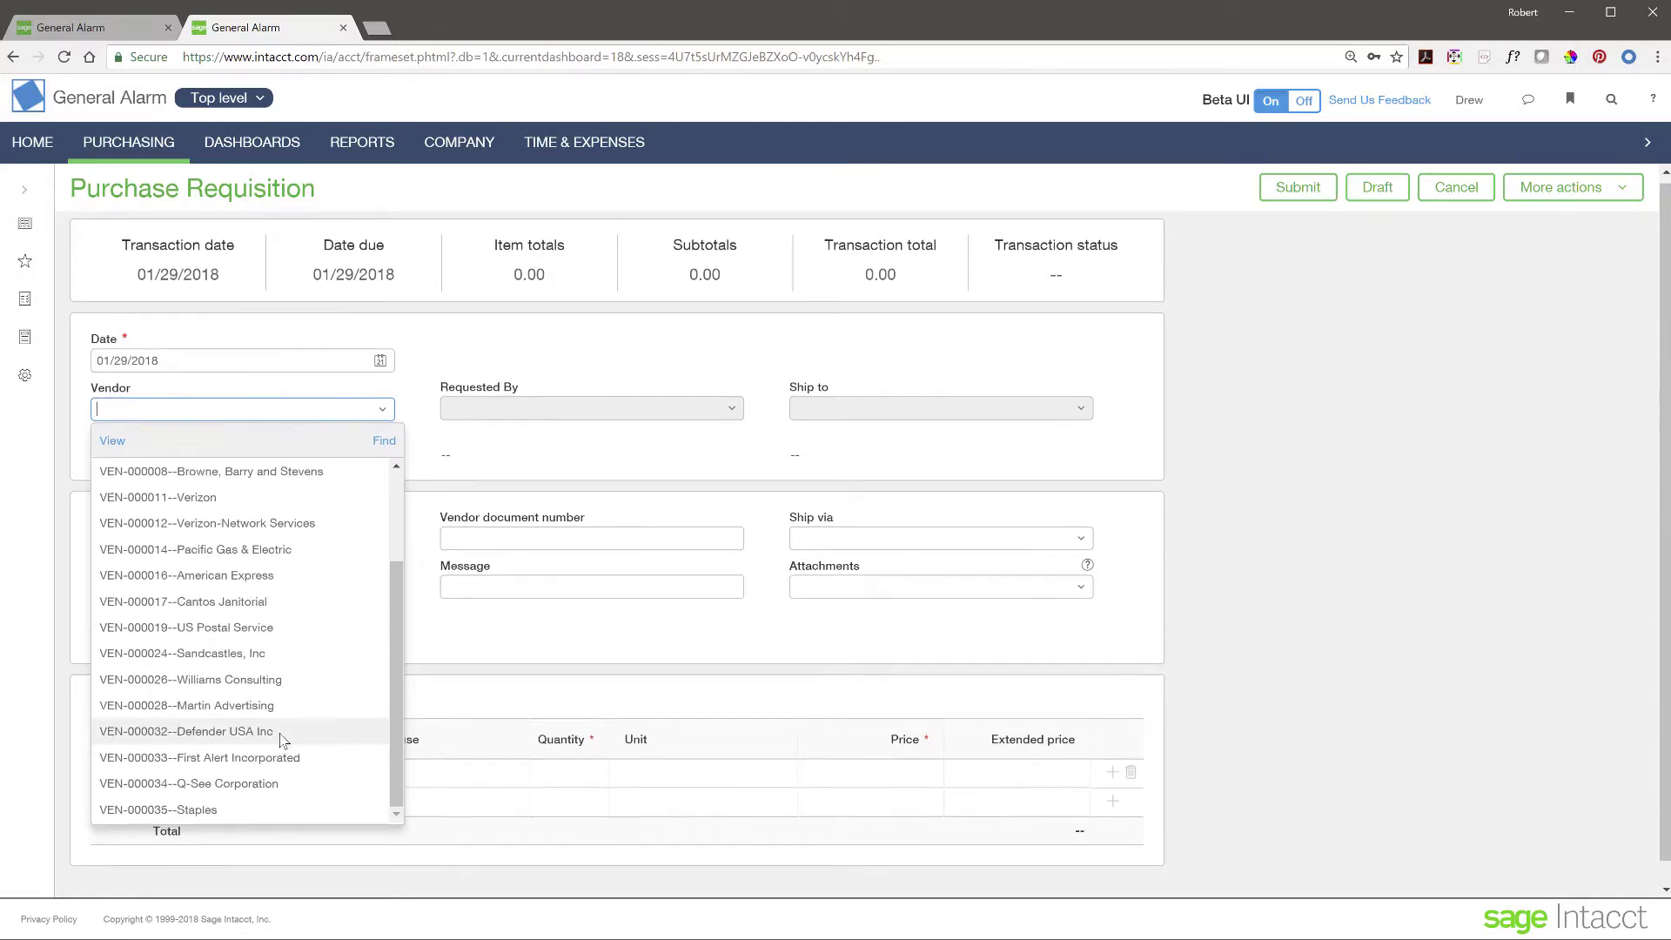
scroll(261, 753, "down", 1)
left_click(201, 786)
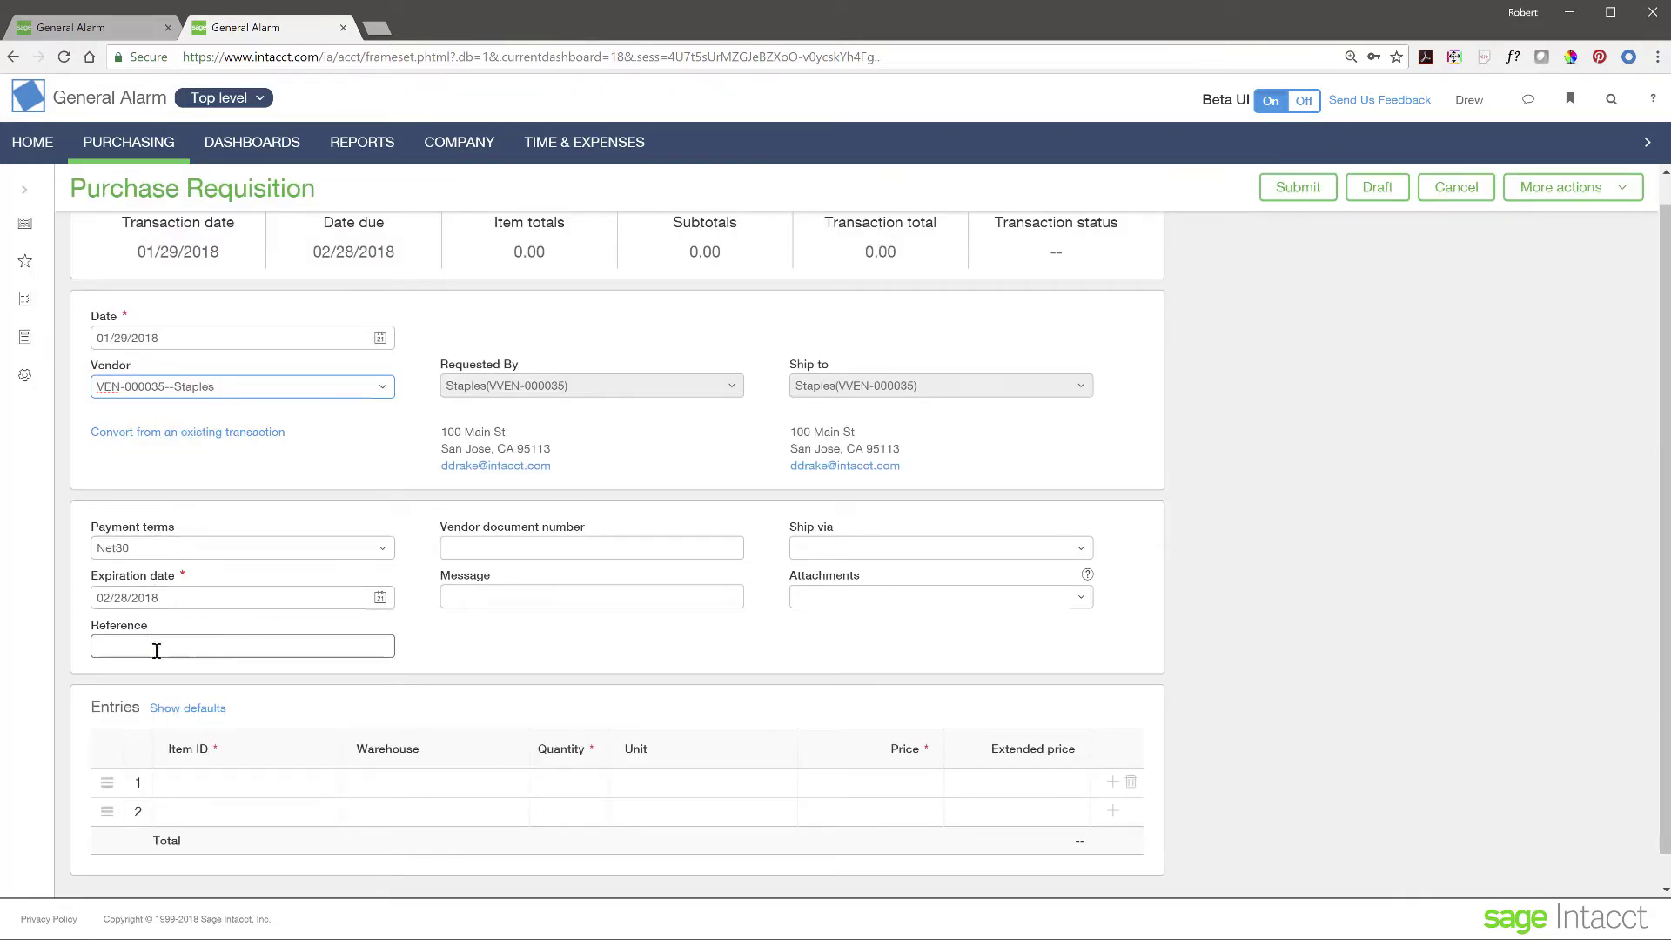
left_click(502, 549)
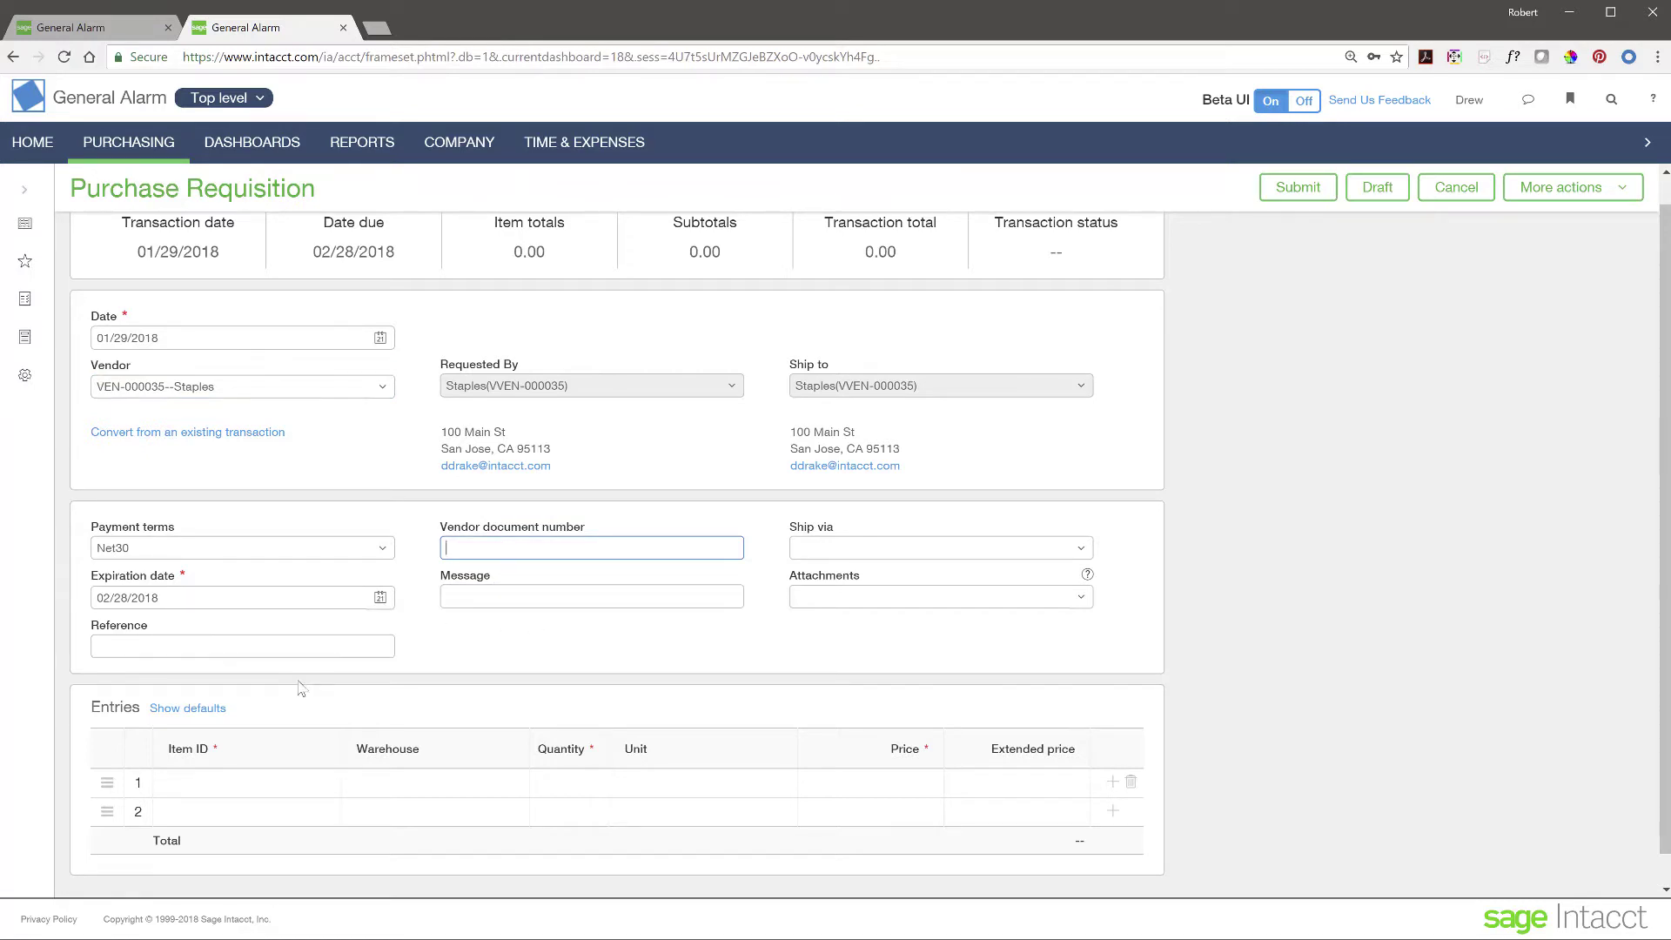
- Add line 1: HM92 Printer Paper 92 Bright, quantity 50
left_click(273, 781)
left_click(306, 784)
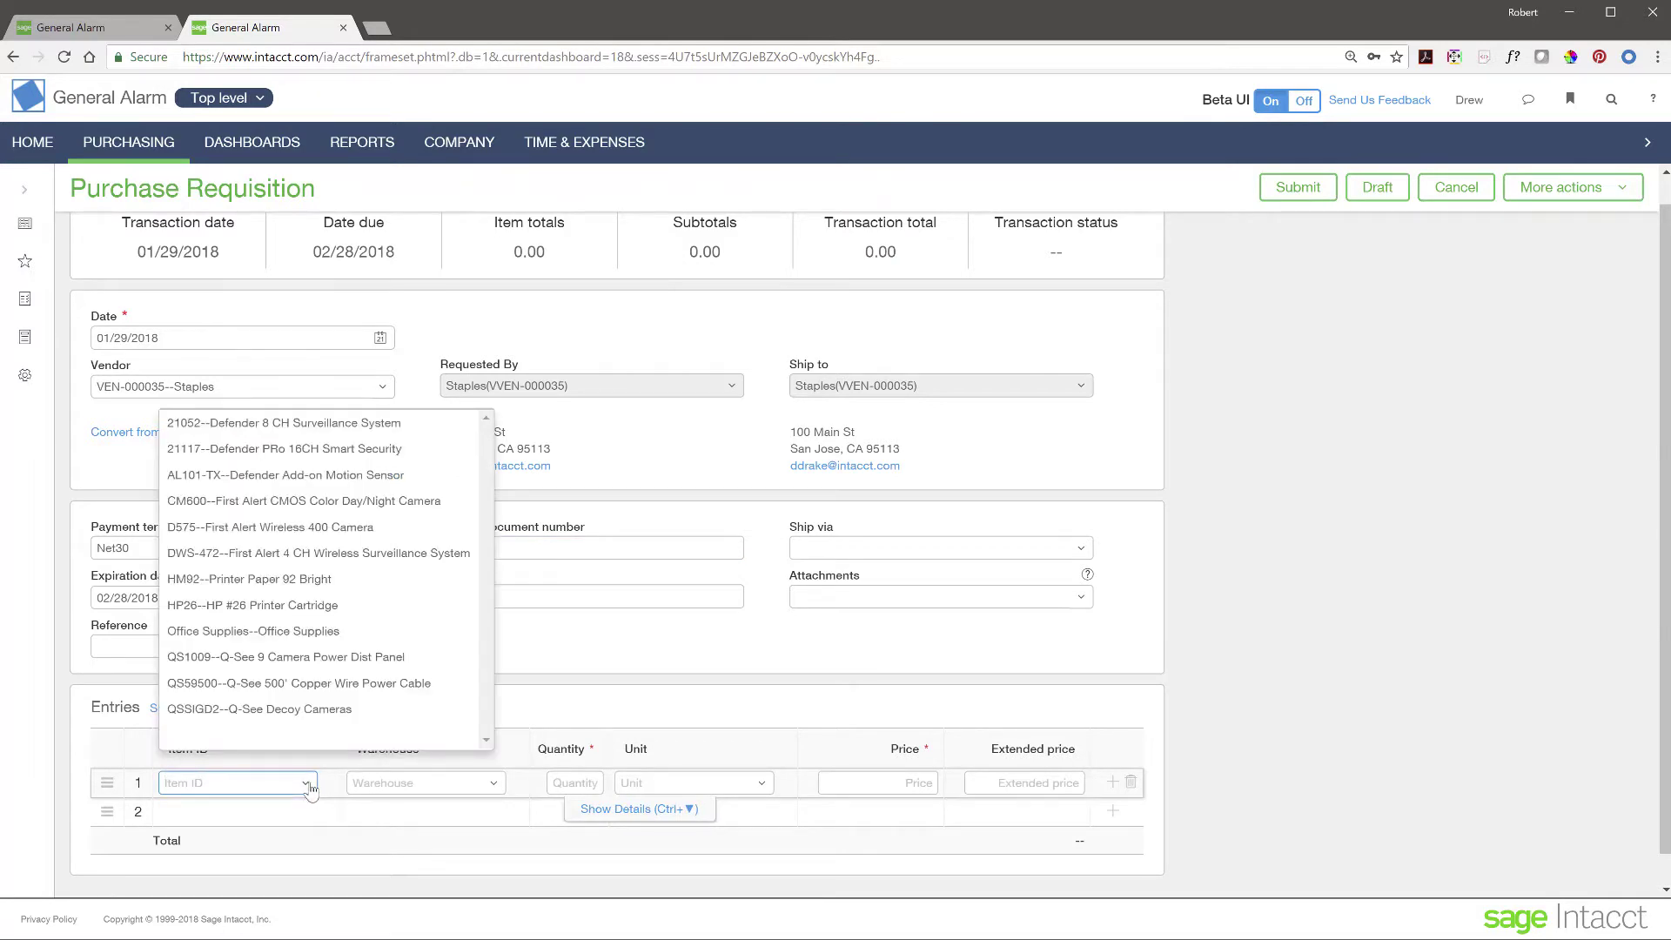
left_click(270, 580)
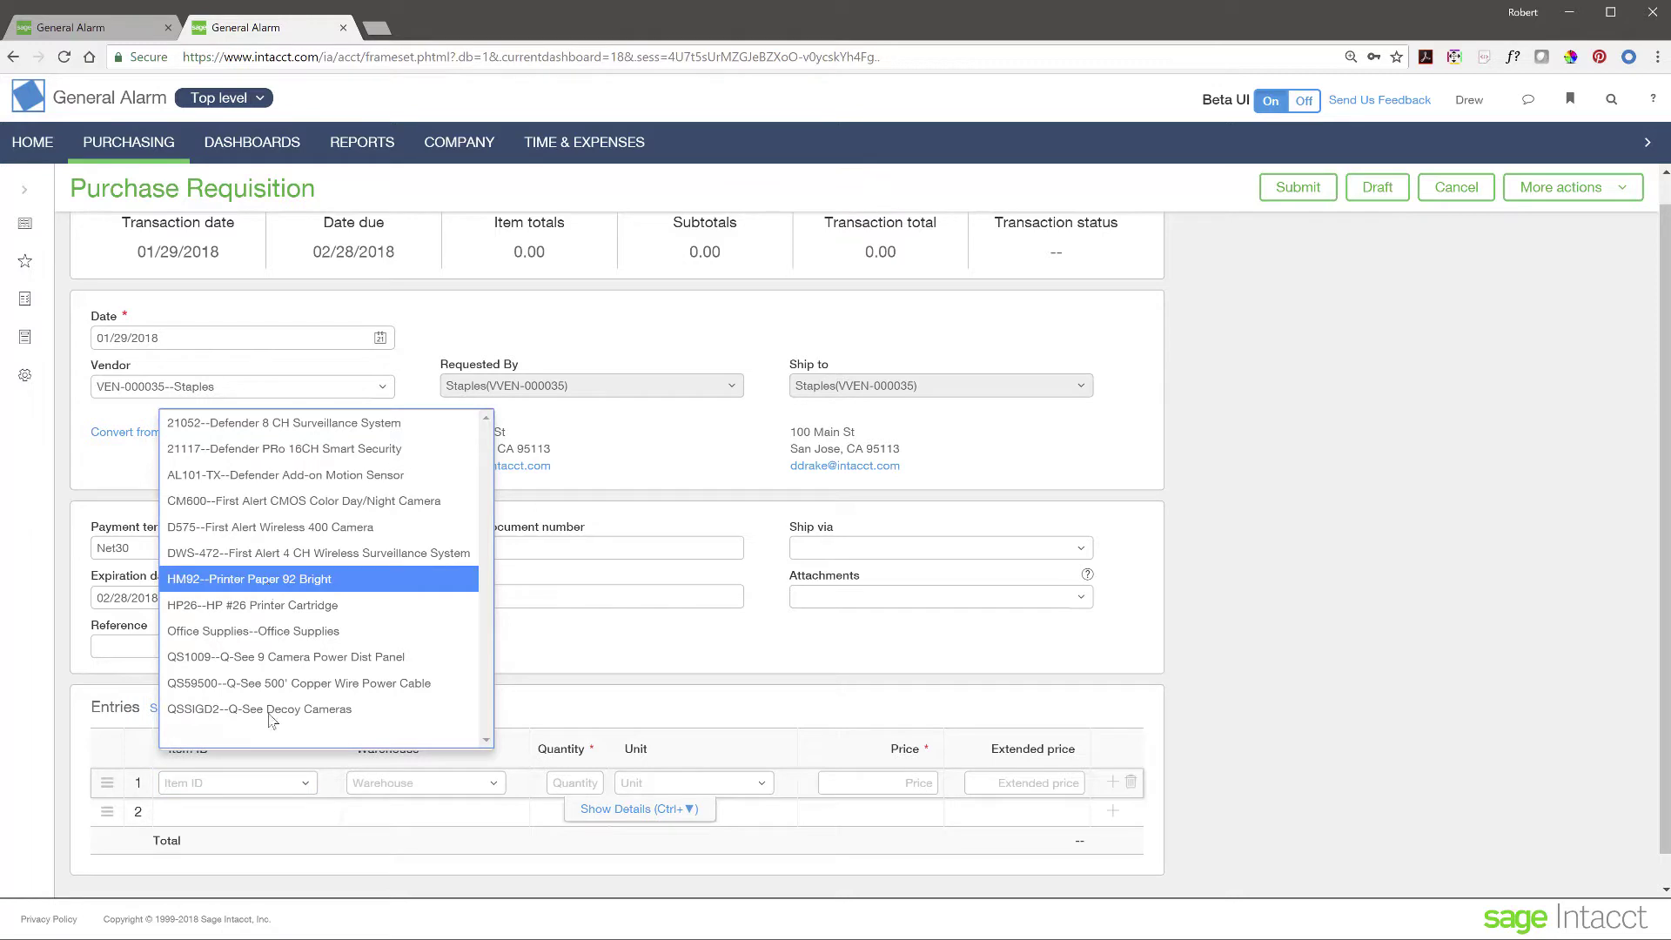
left_click(320, 580)
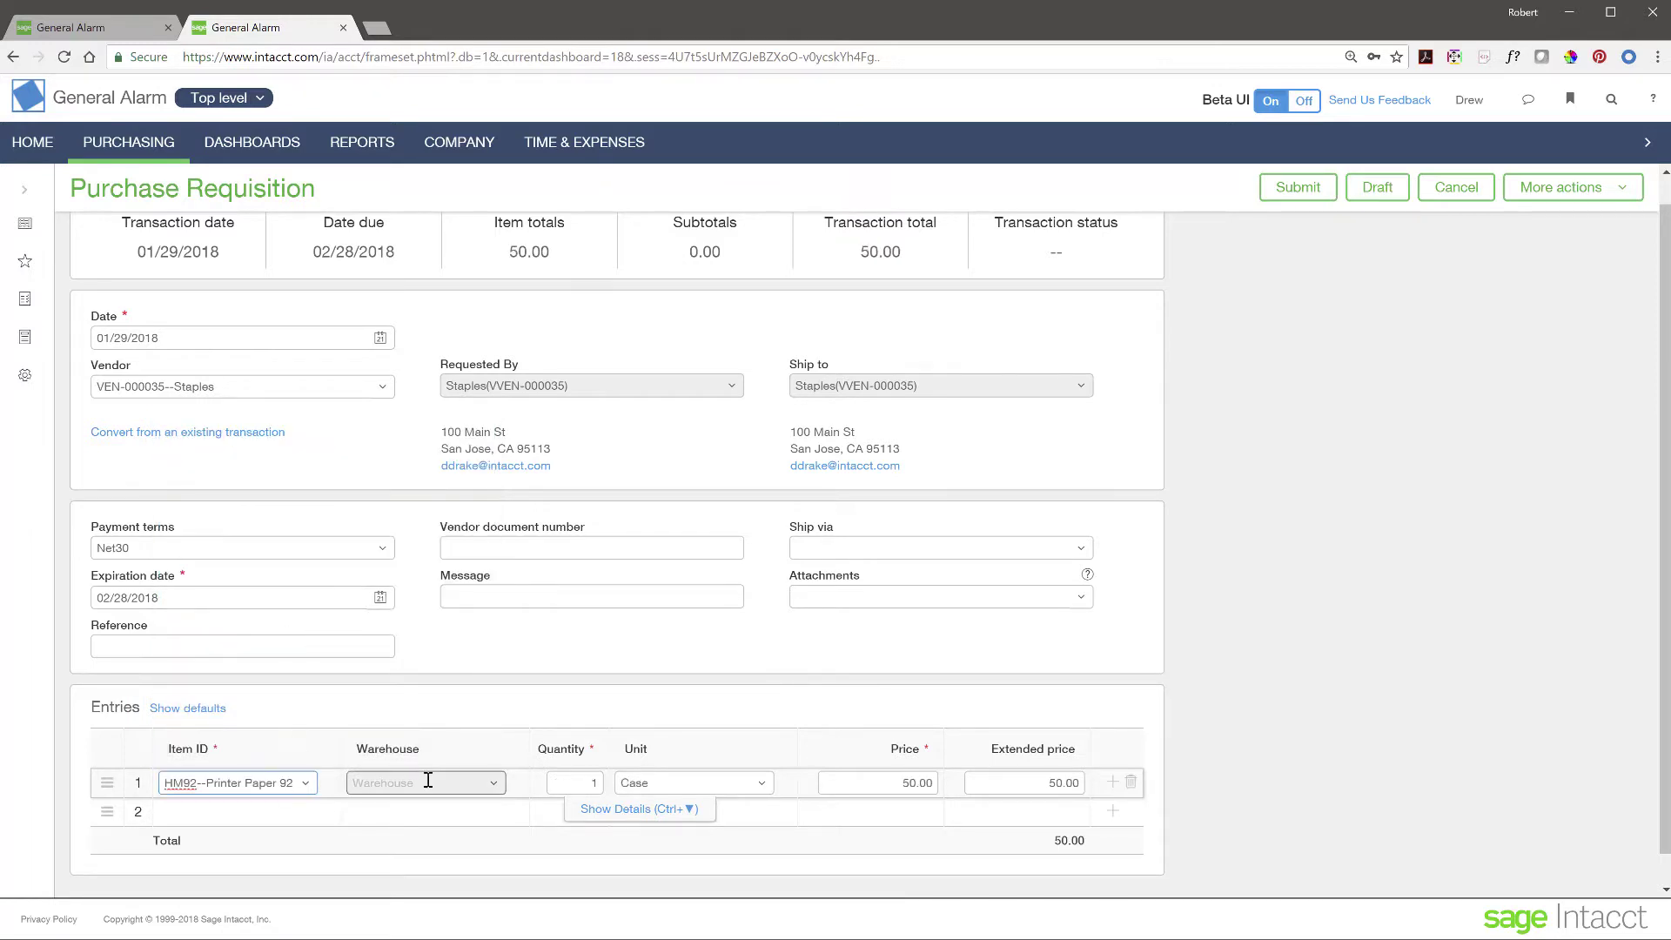
left_click(585, 783)
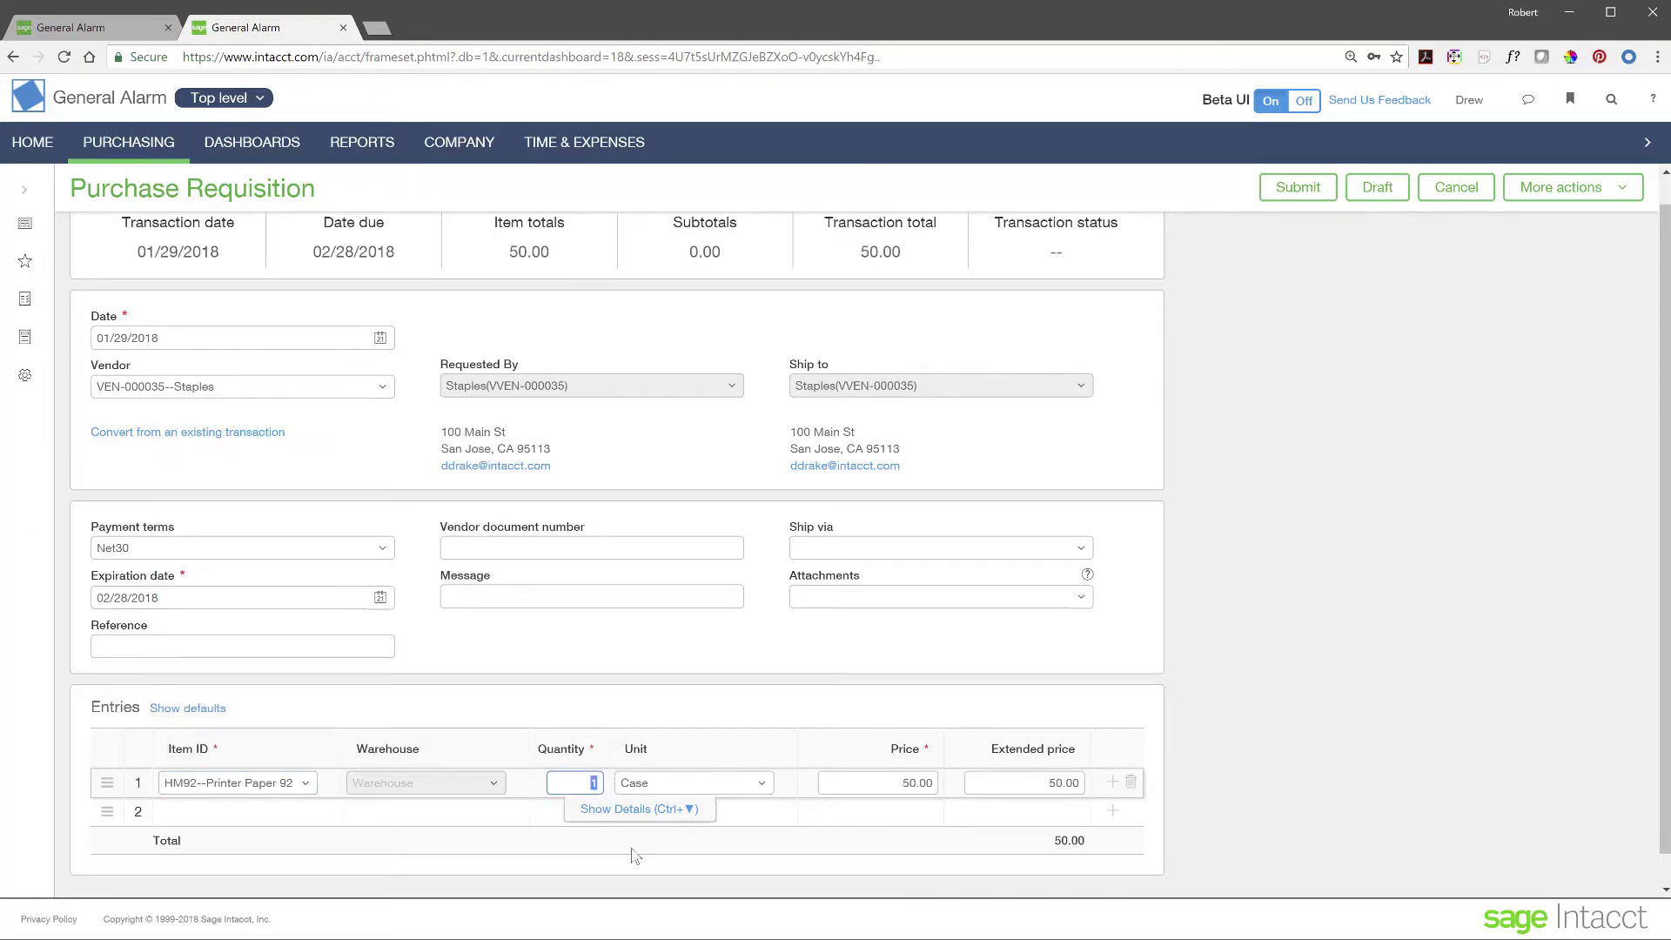
type("50")
left_click(272, 810)
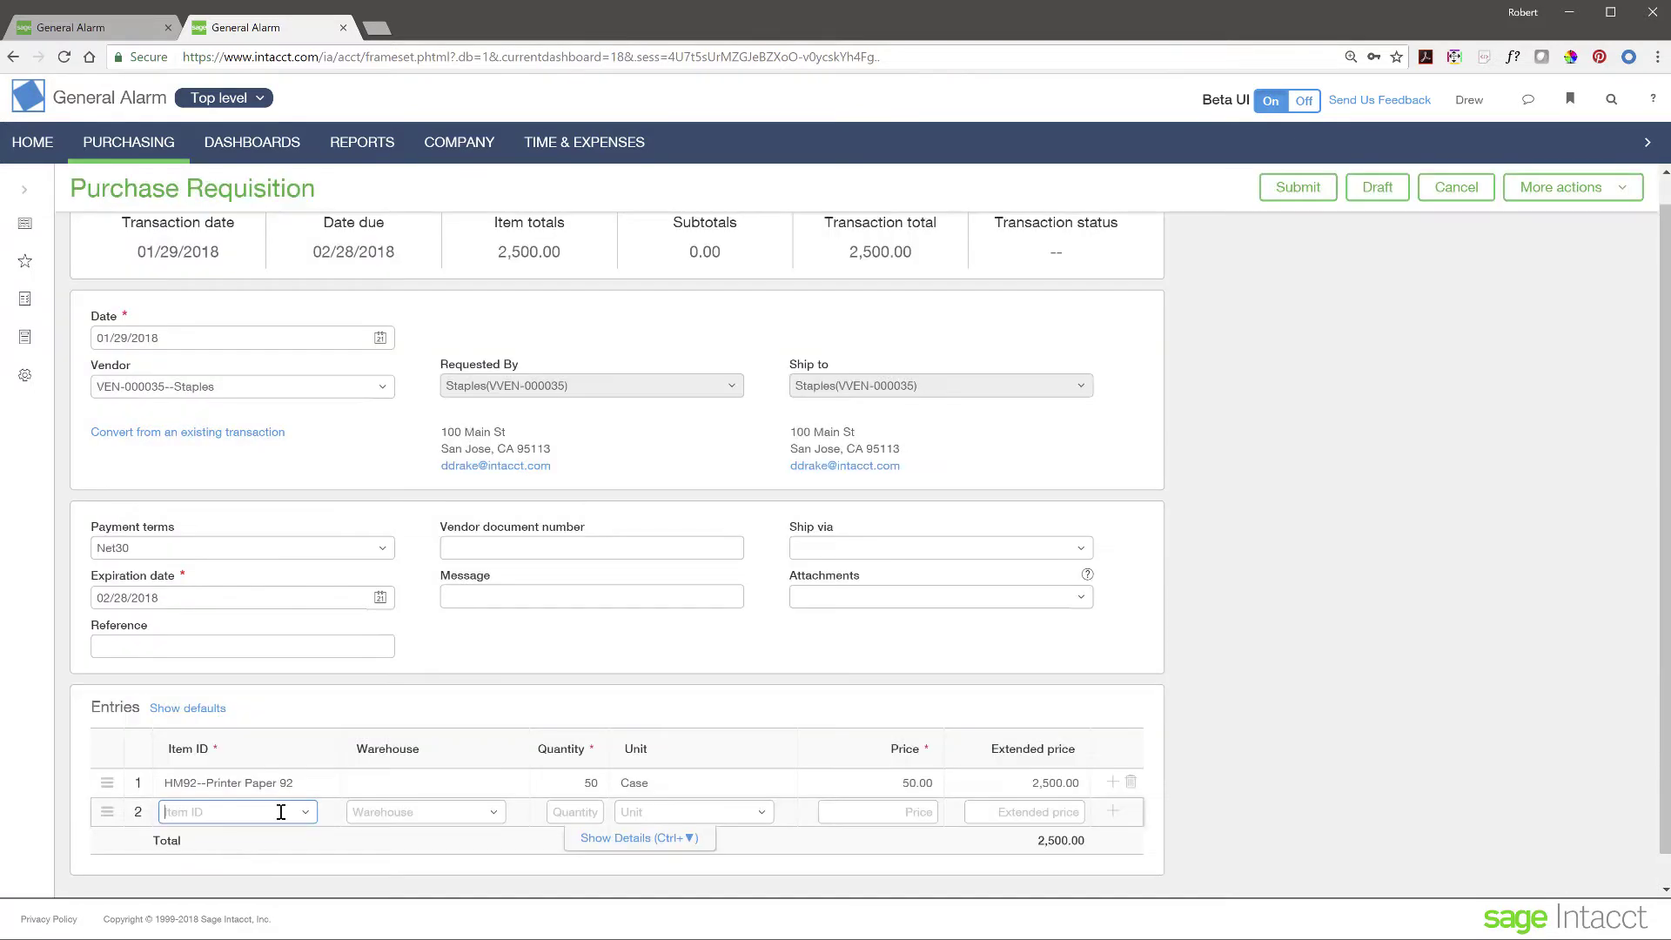
- Add line 2: HP #26 Printer Cartridge, quantity 10, and submit the 2,900.00 requisition
left_click(303, 820)
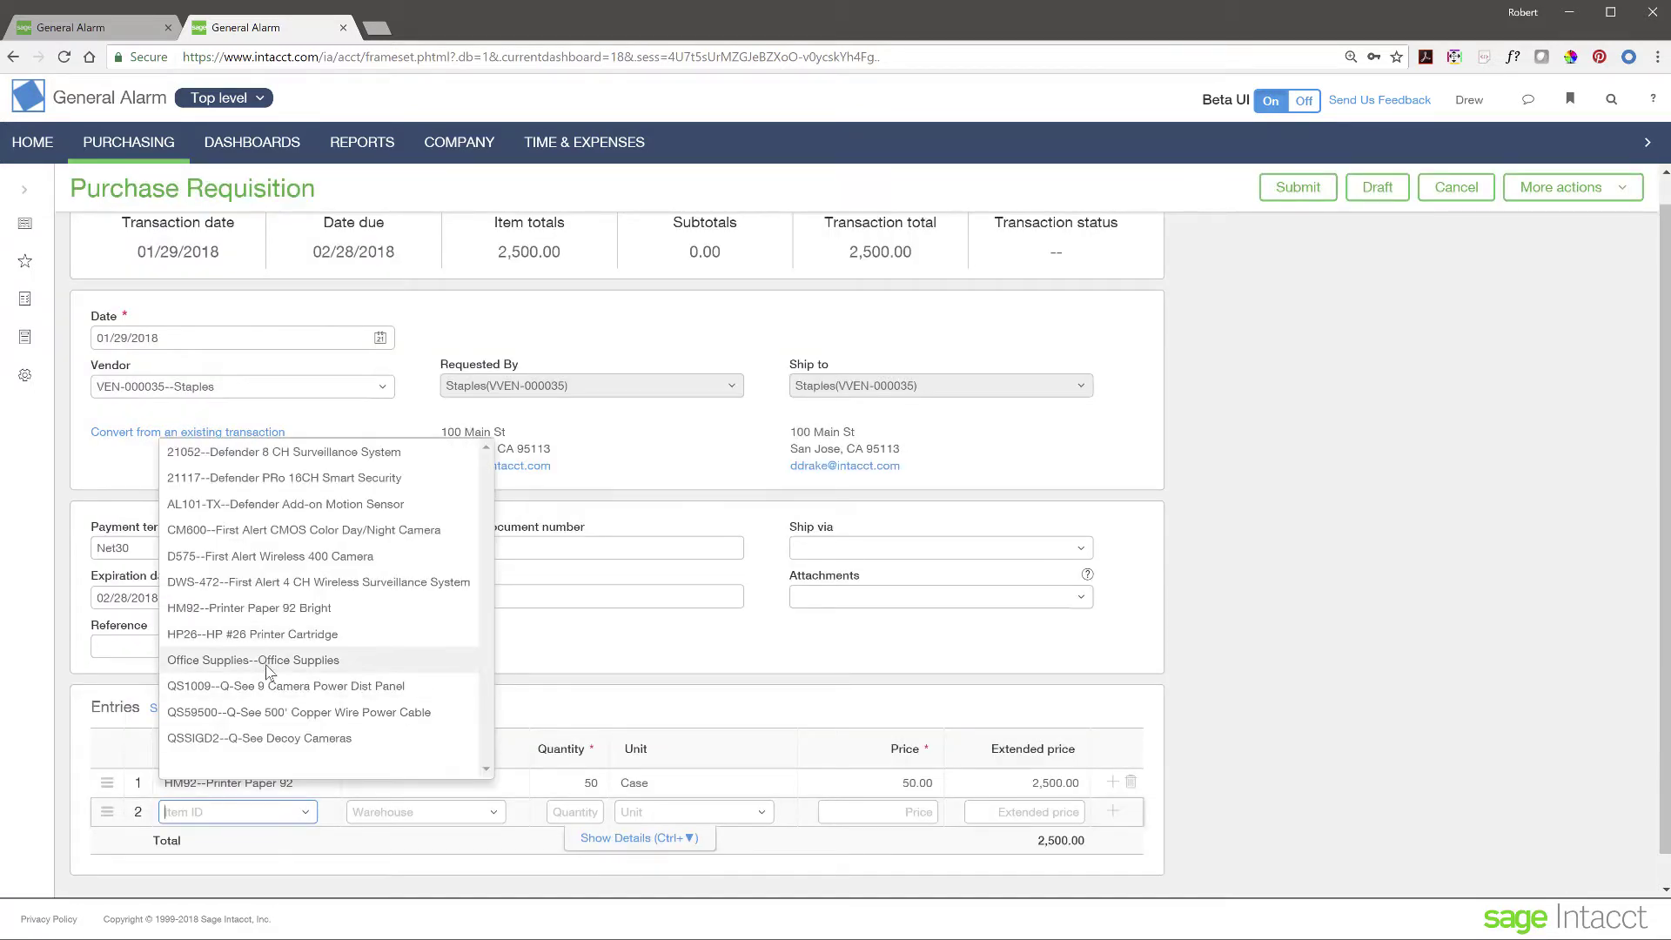
left_click(277, 635)
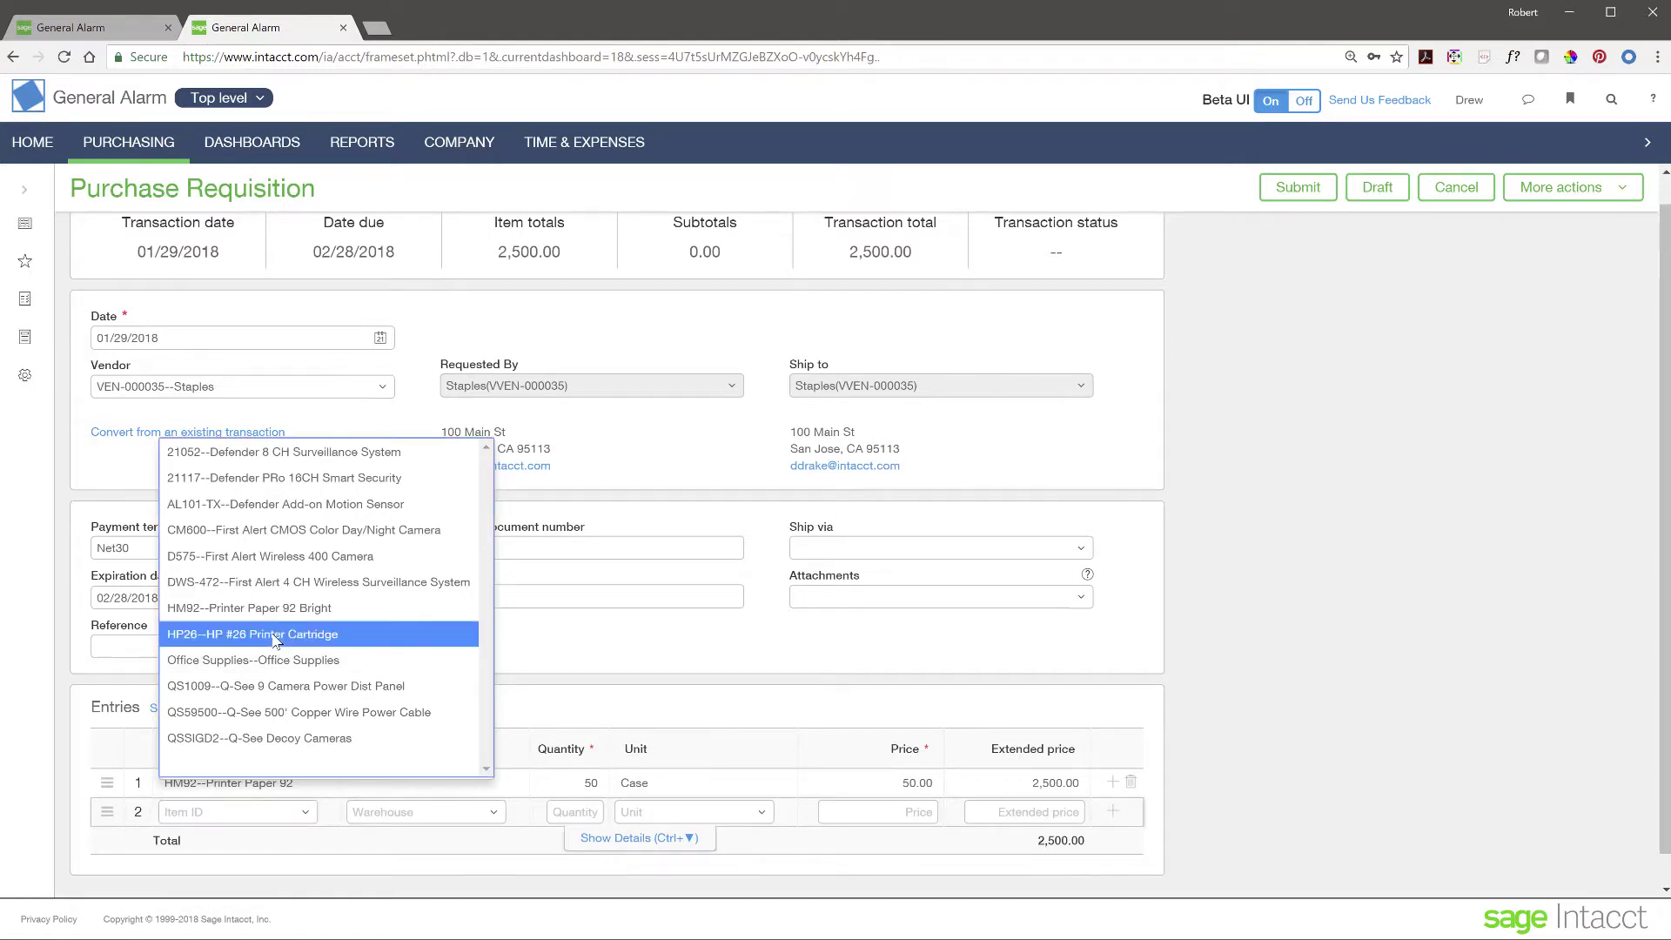
left_click(593, 811)
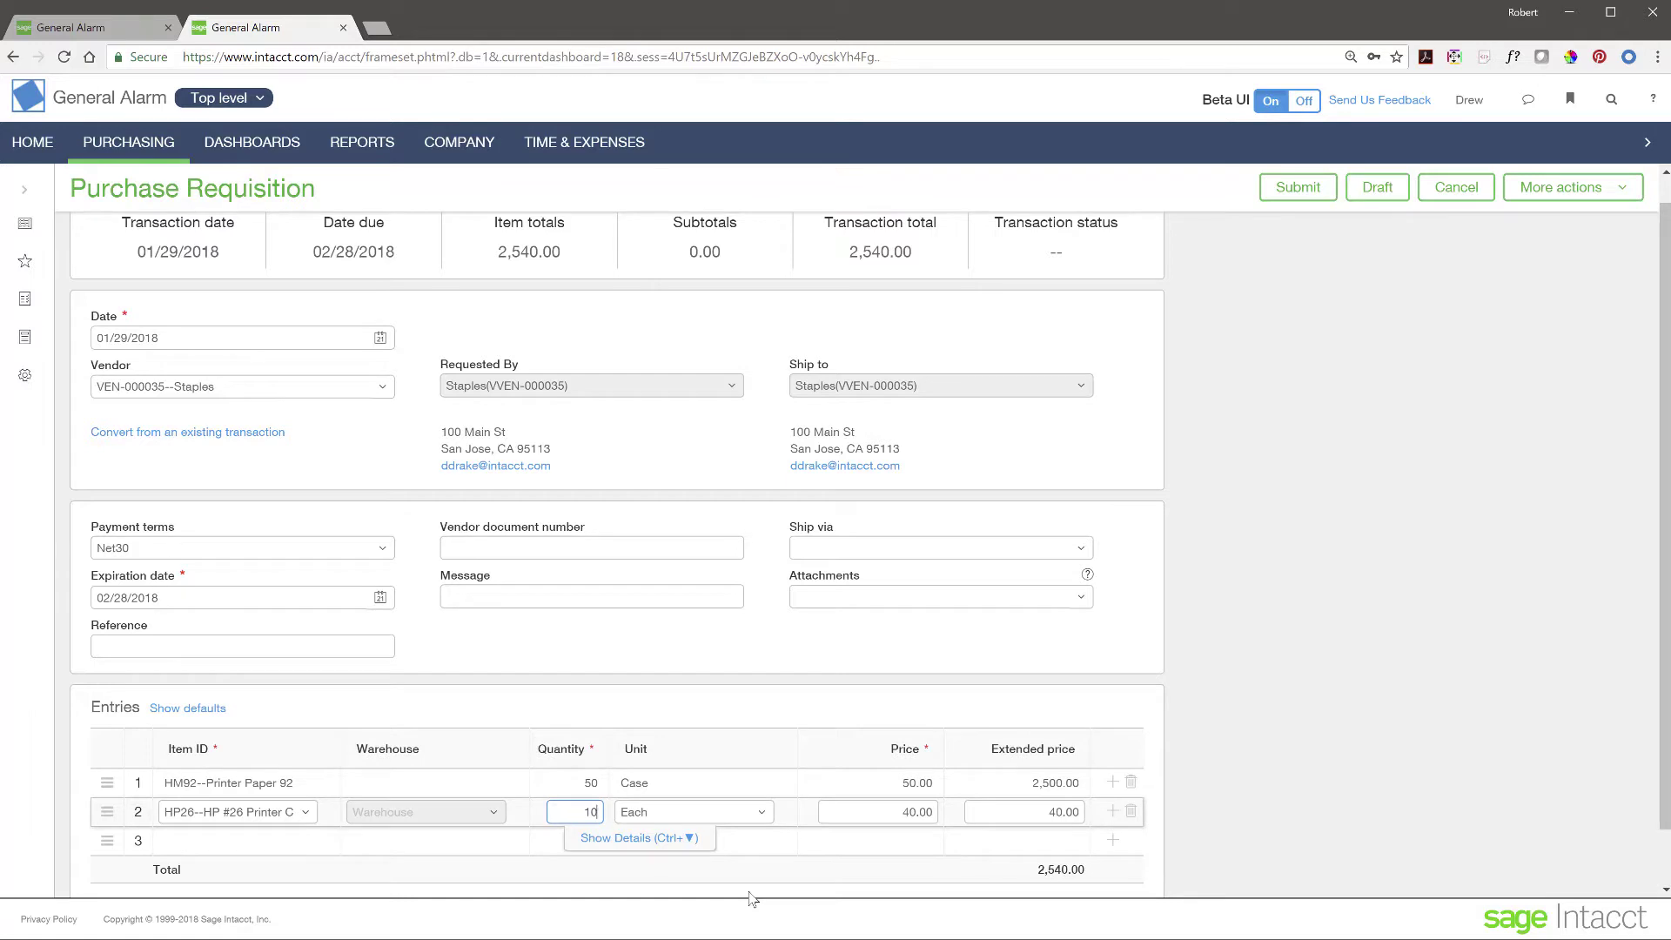
left_click(509, 844)
scroll(780, 642, "up", 1)
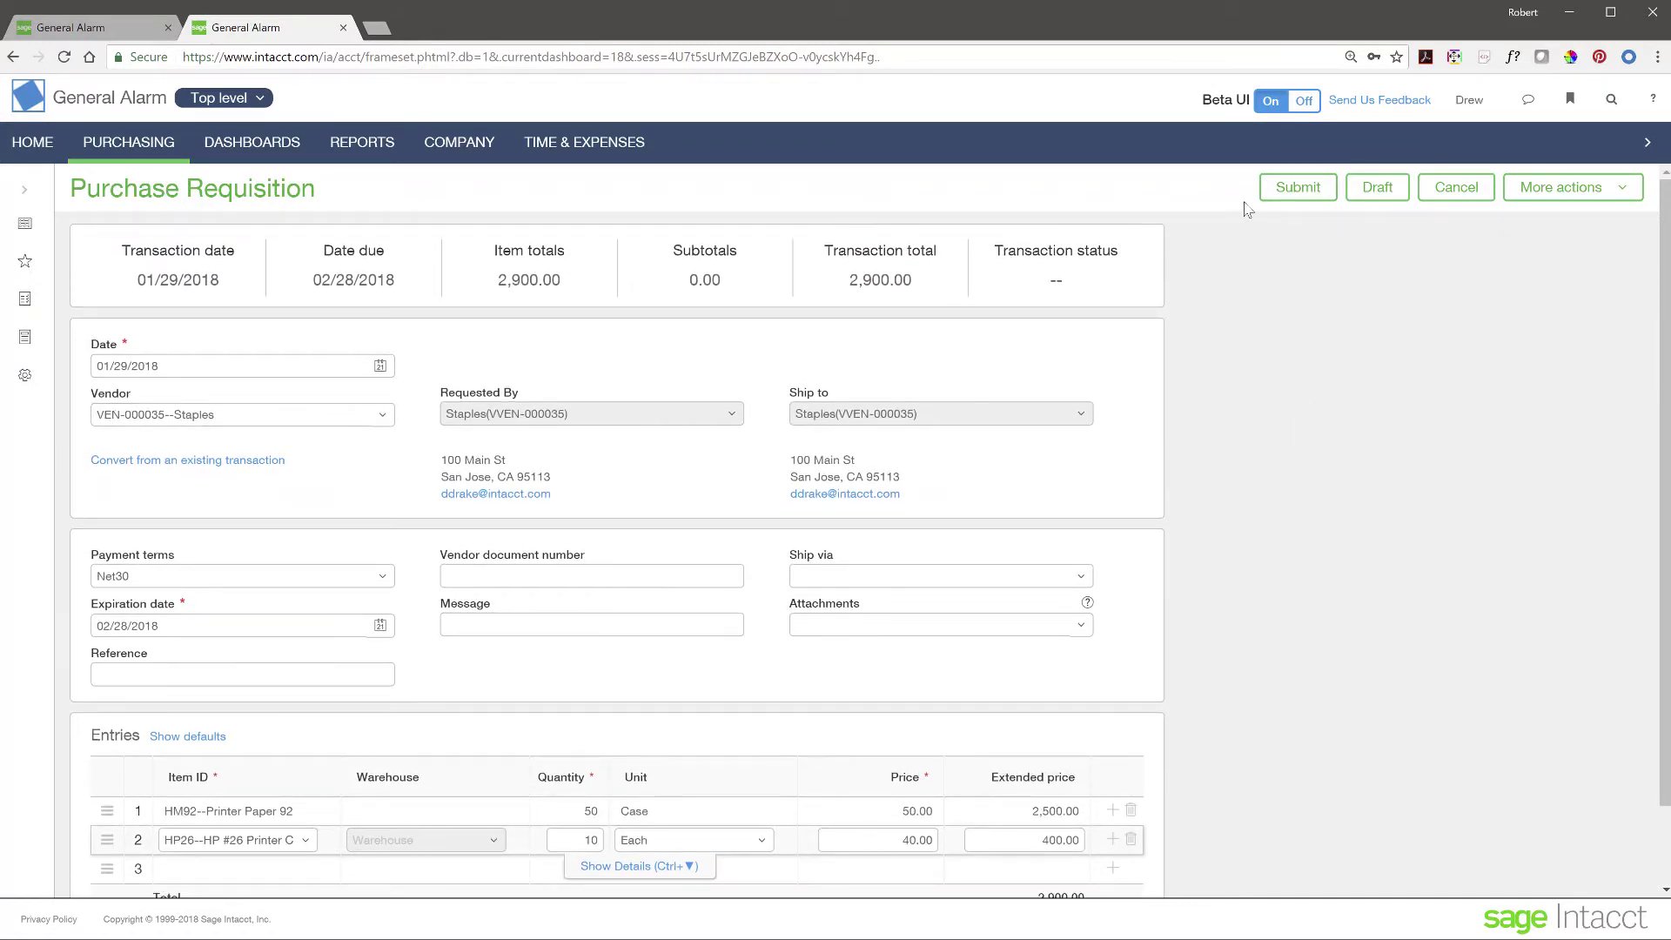
left_click(1296, 189)
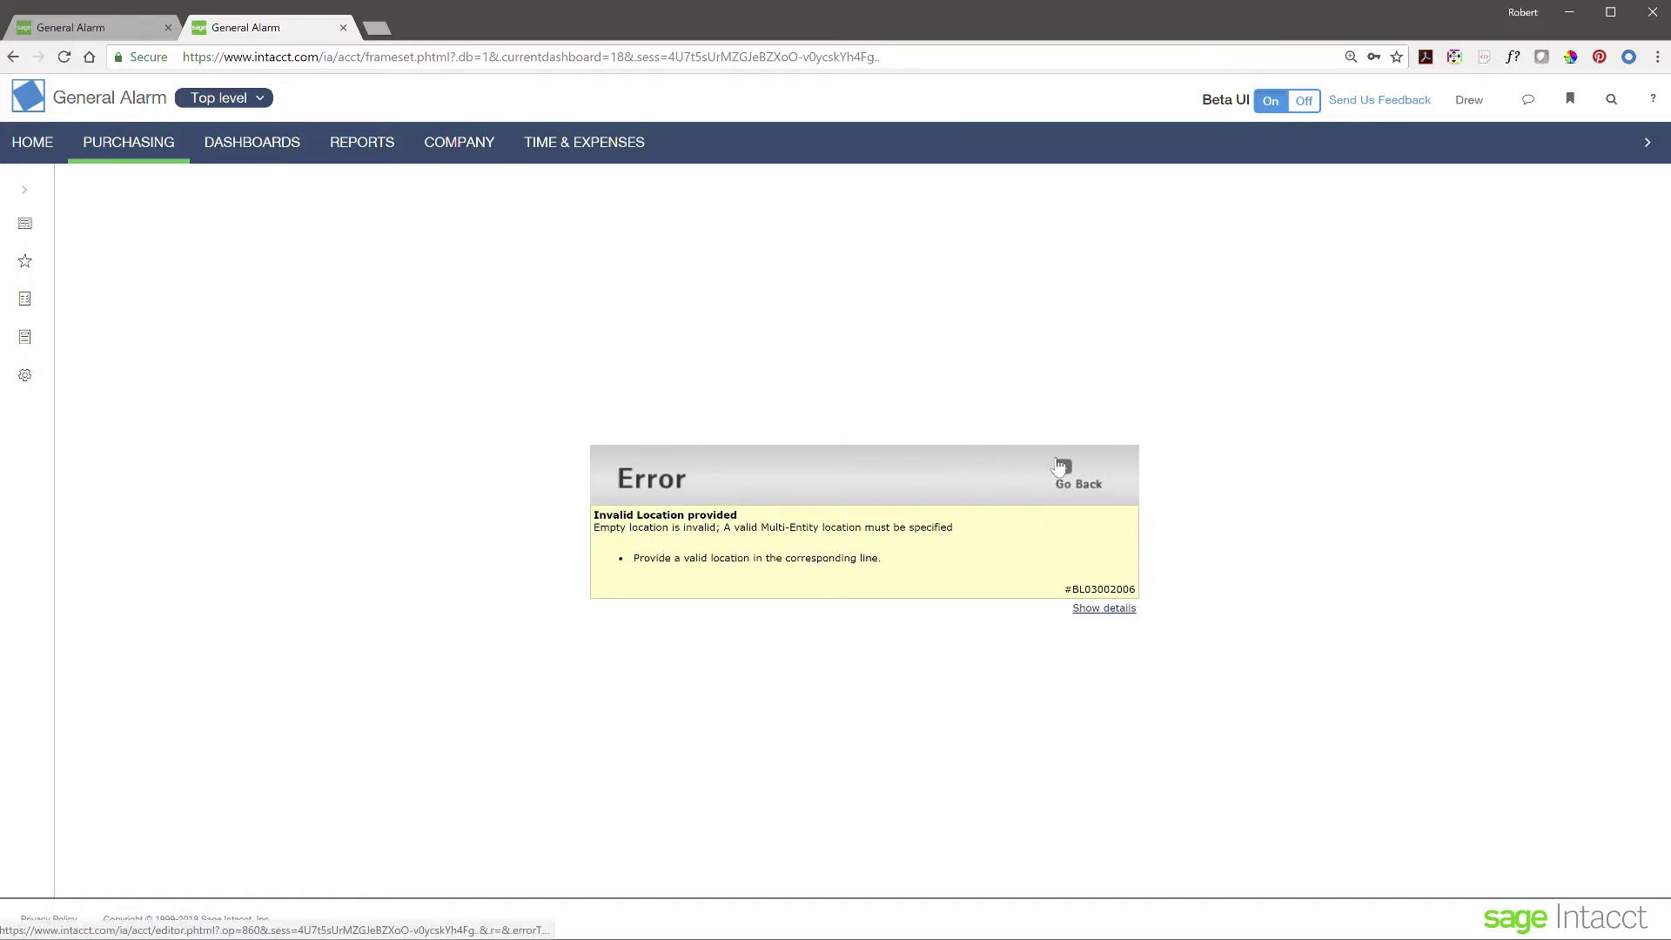
- Go back from the Invalid Location error to the Staples requisition form
left_click(1062, 468)
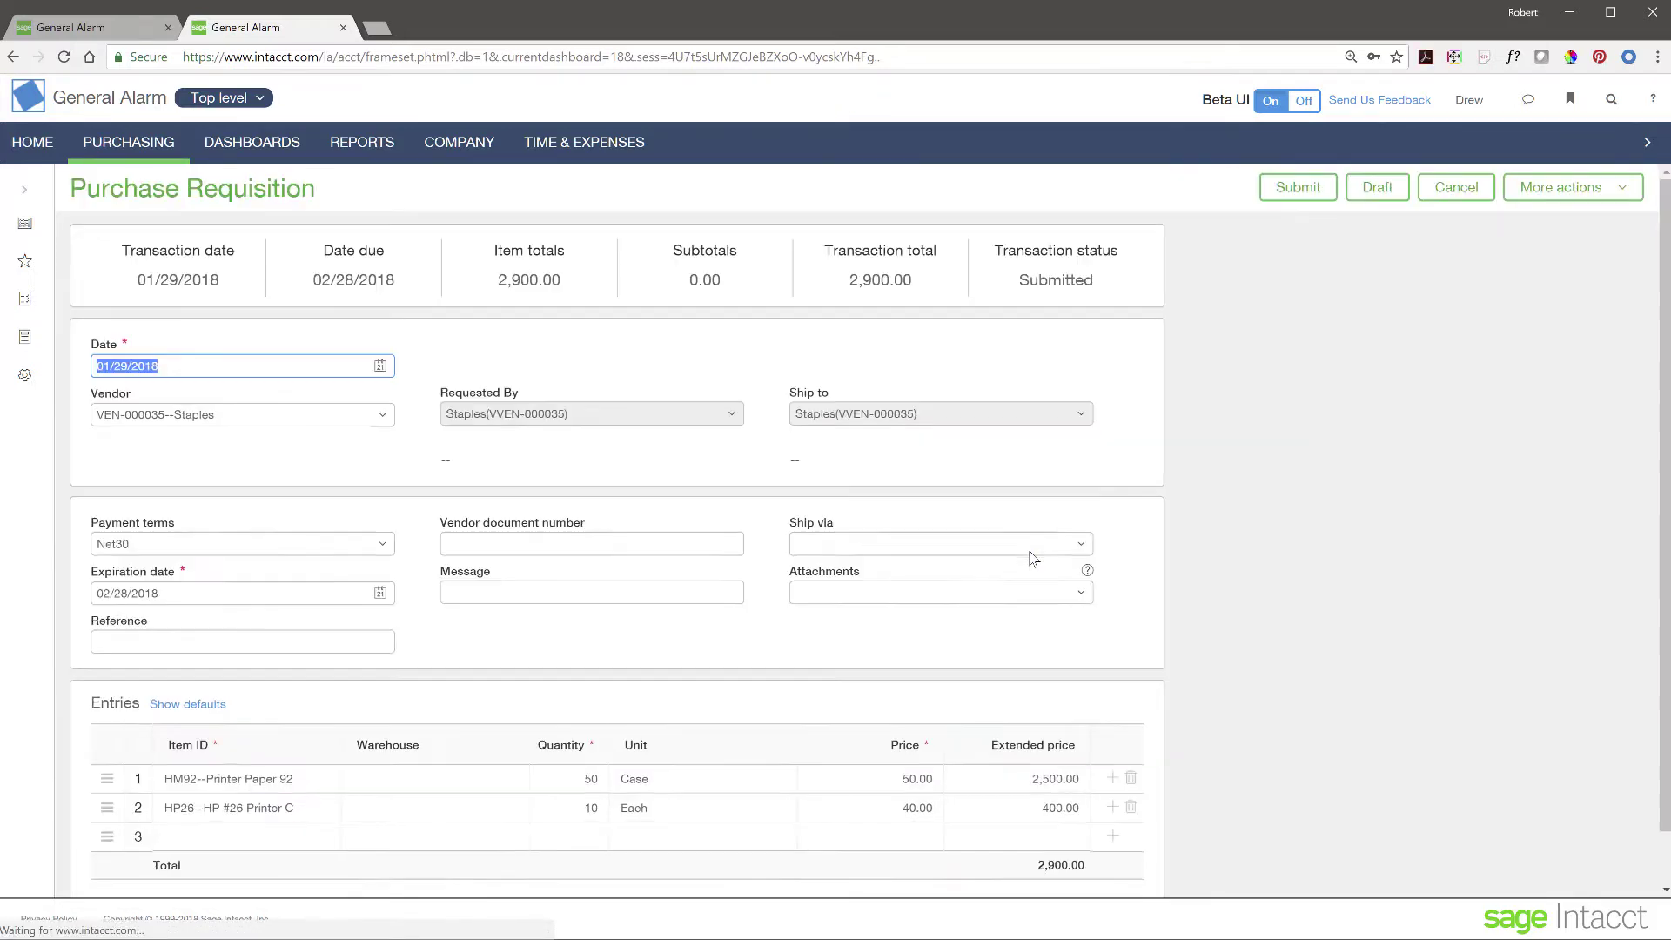
- Set the Printer Paper 92 line's location to 10--Texas #10 in its details
scroll(403, 582, "down", 2)
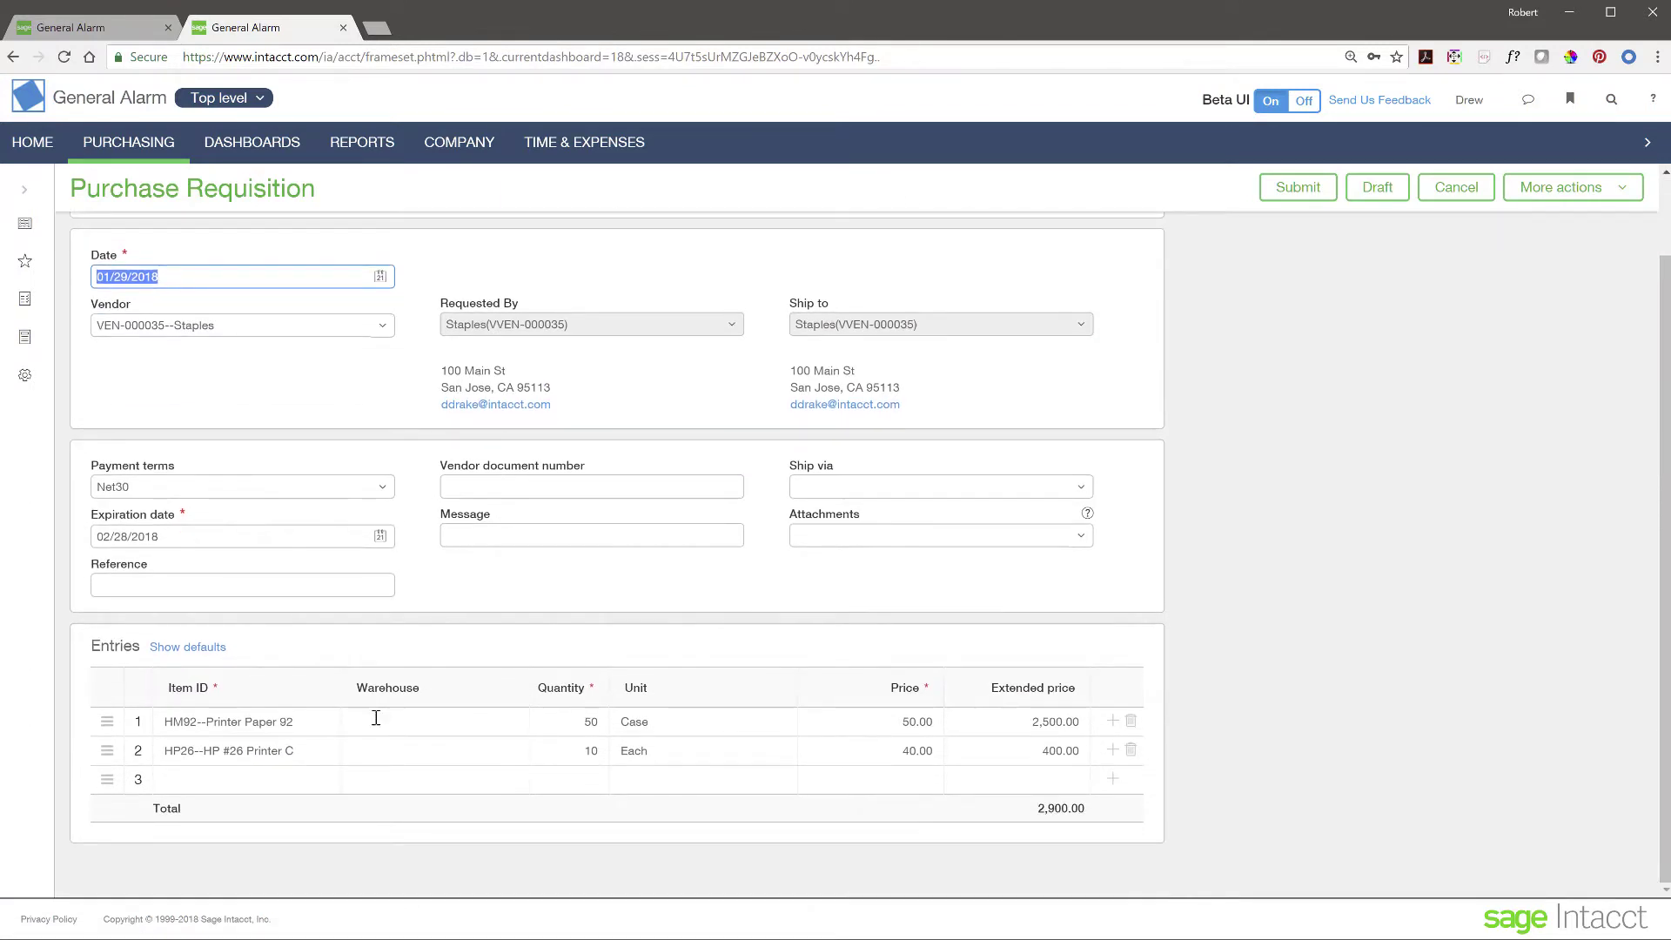
left_click(377, 719)
left_click(639, 747)
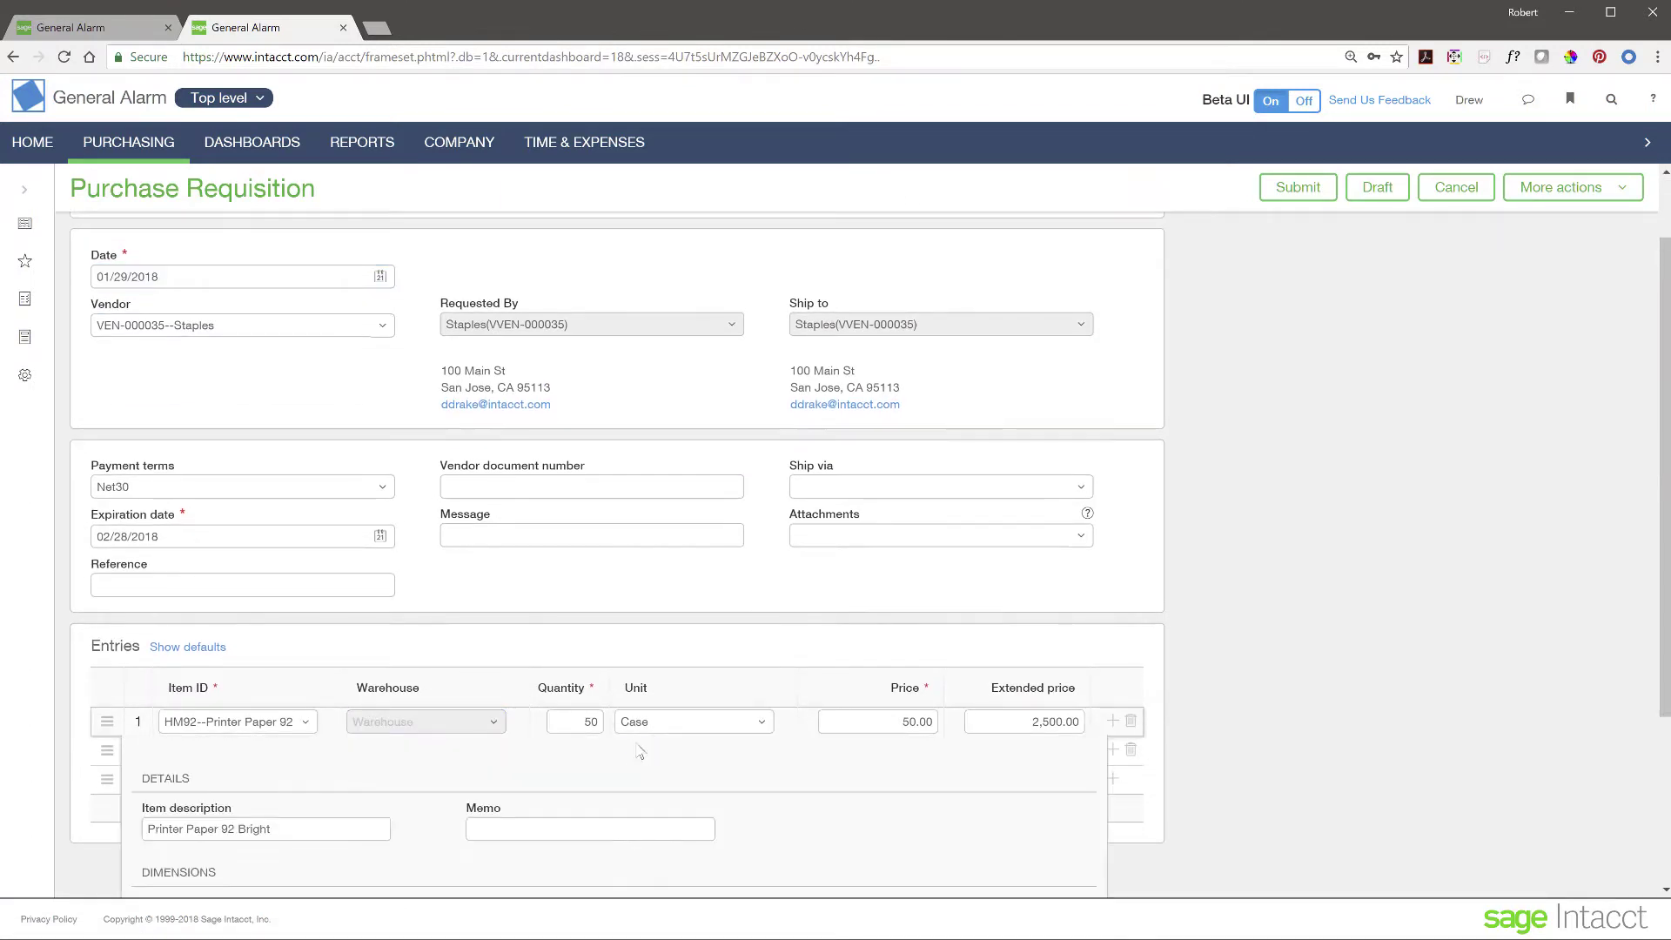
left_click(438, 572)
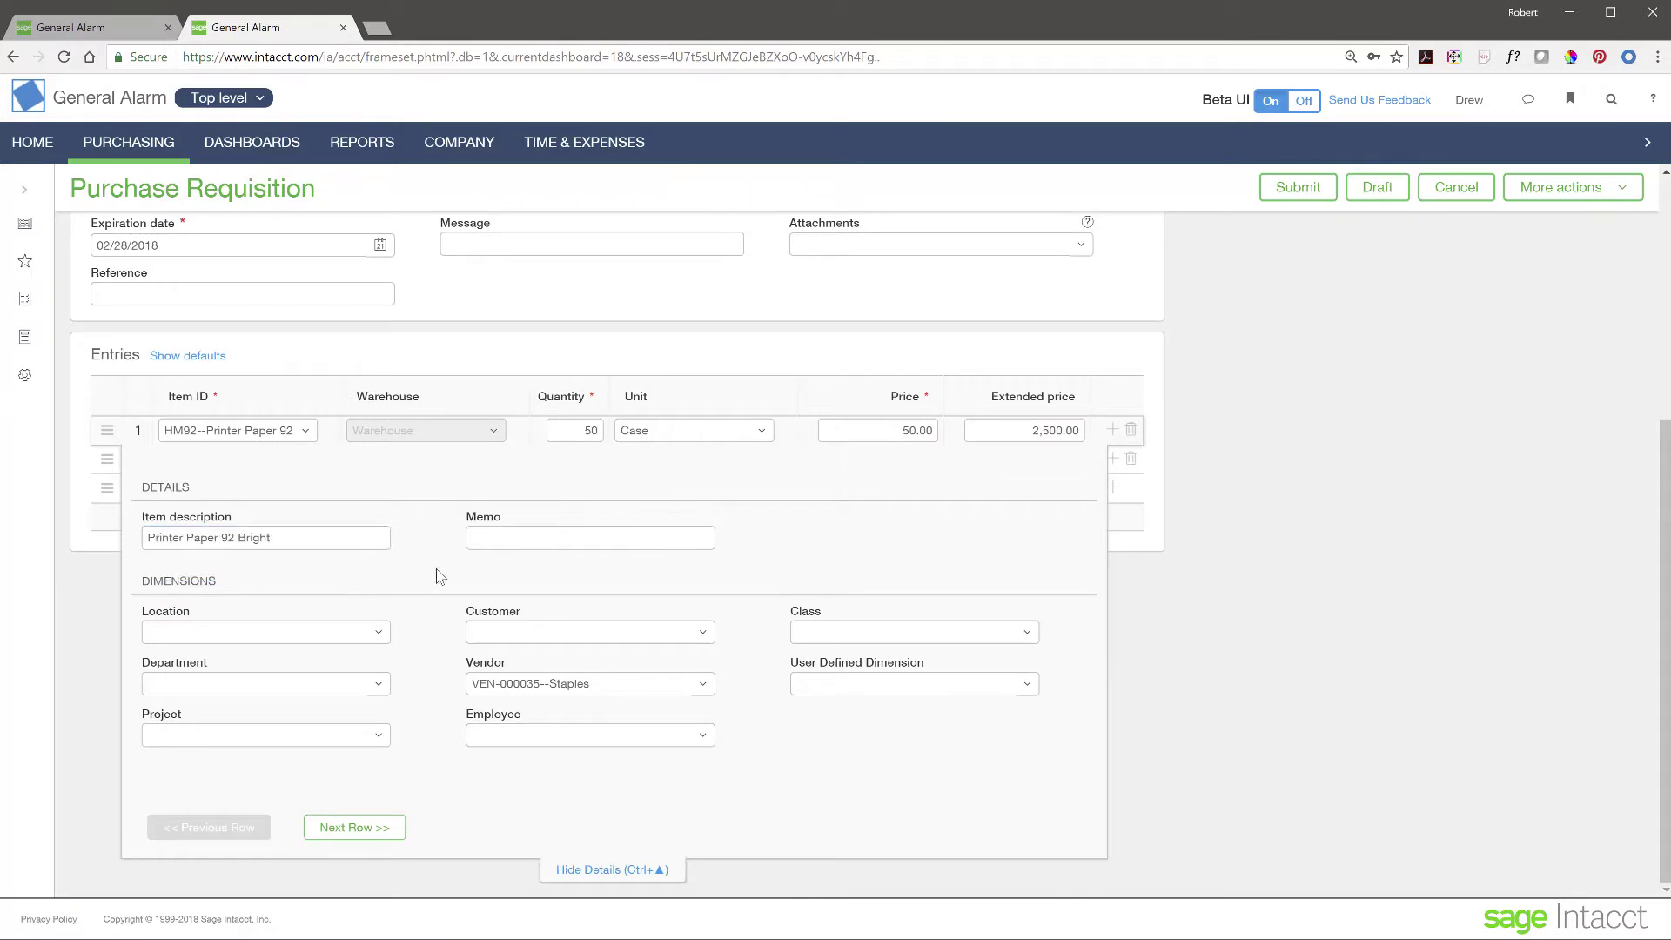
left_click(379, 633)
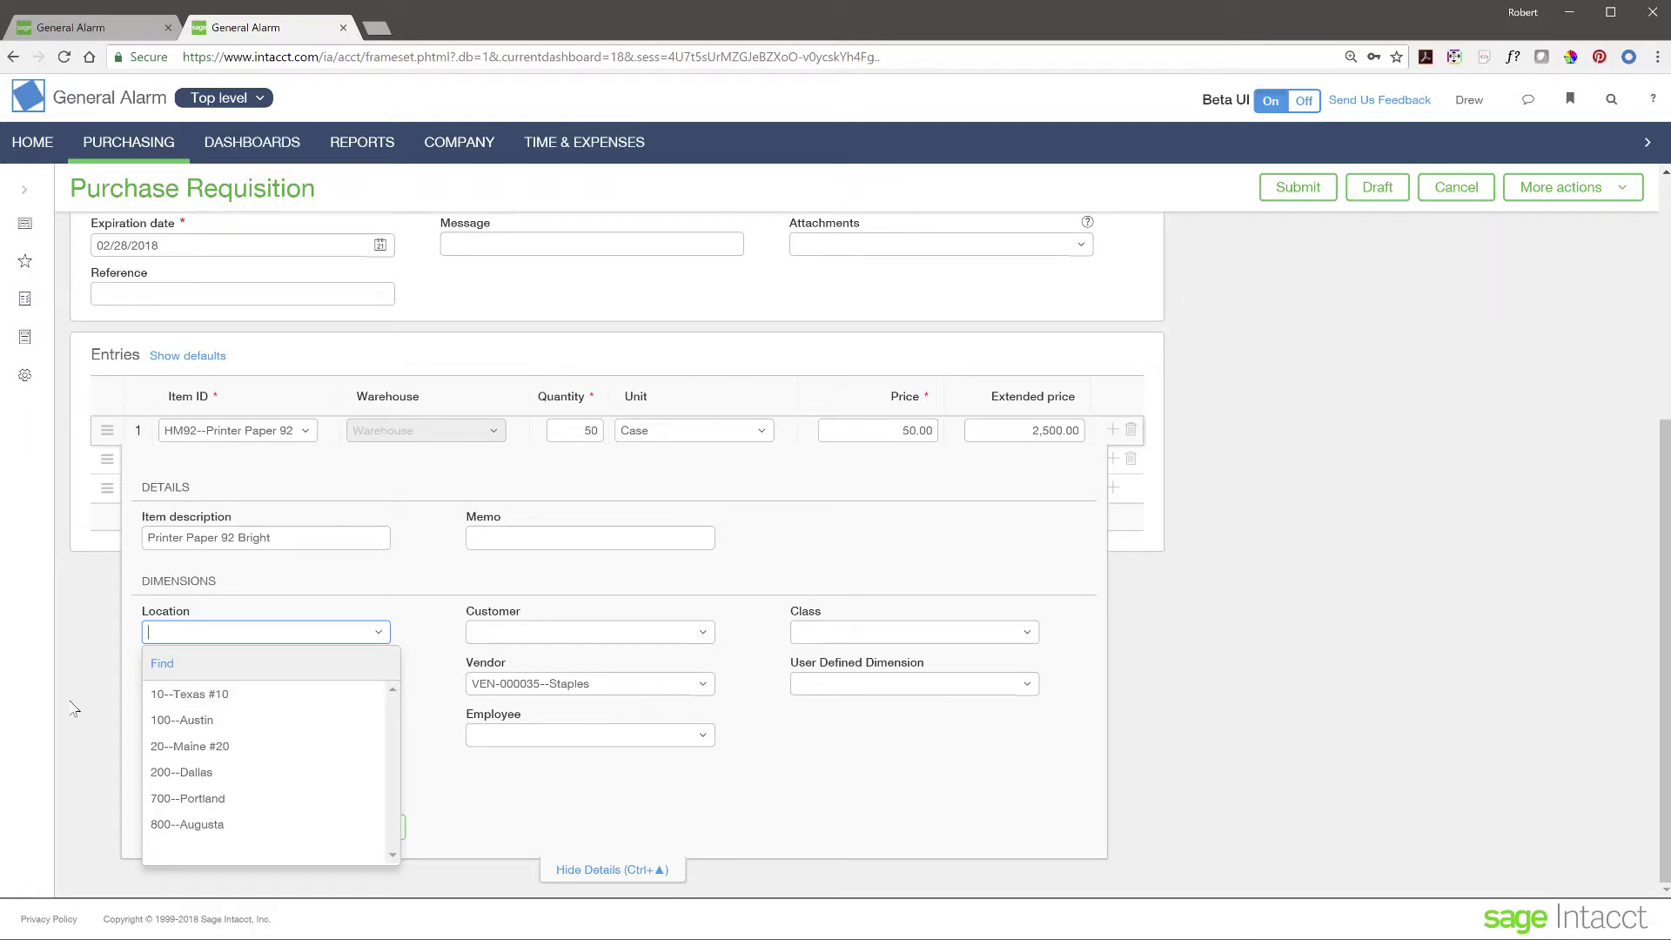
left_click(226, 696)
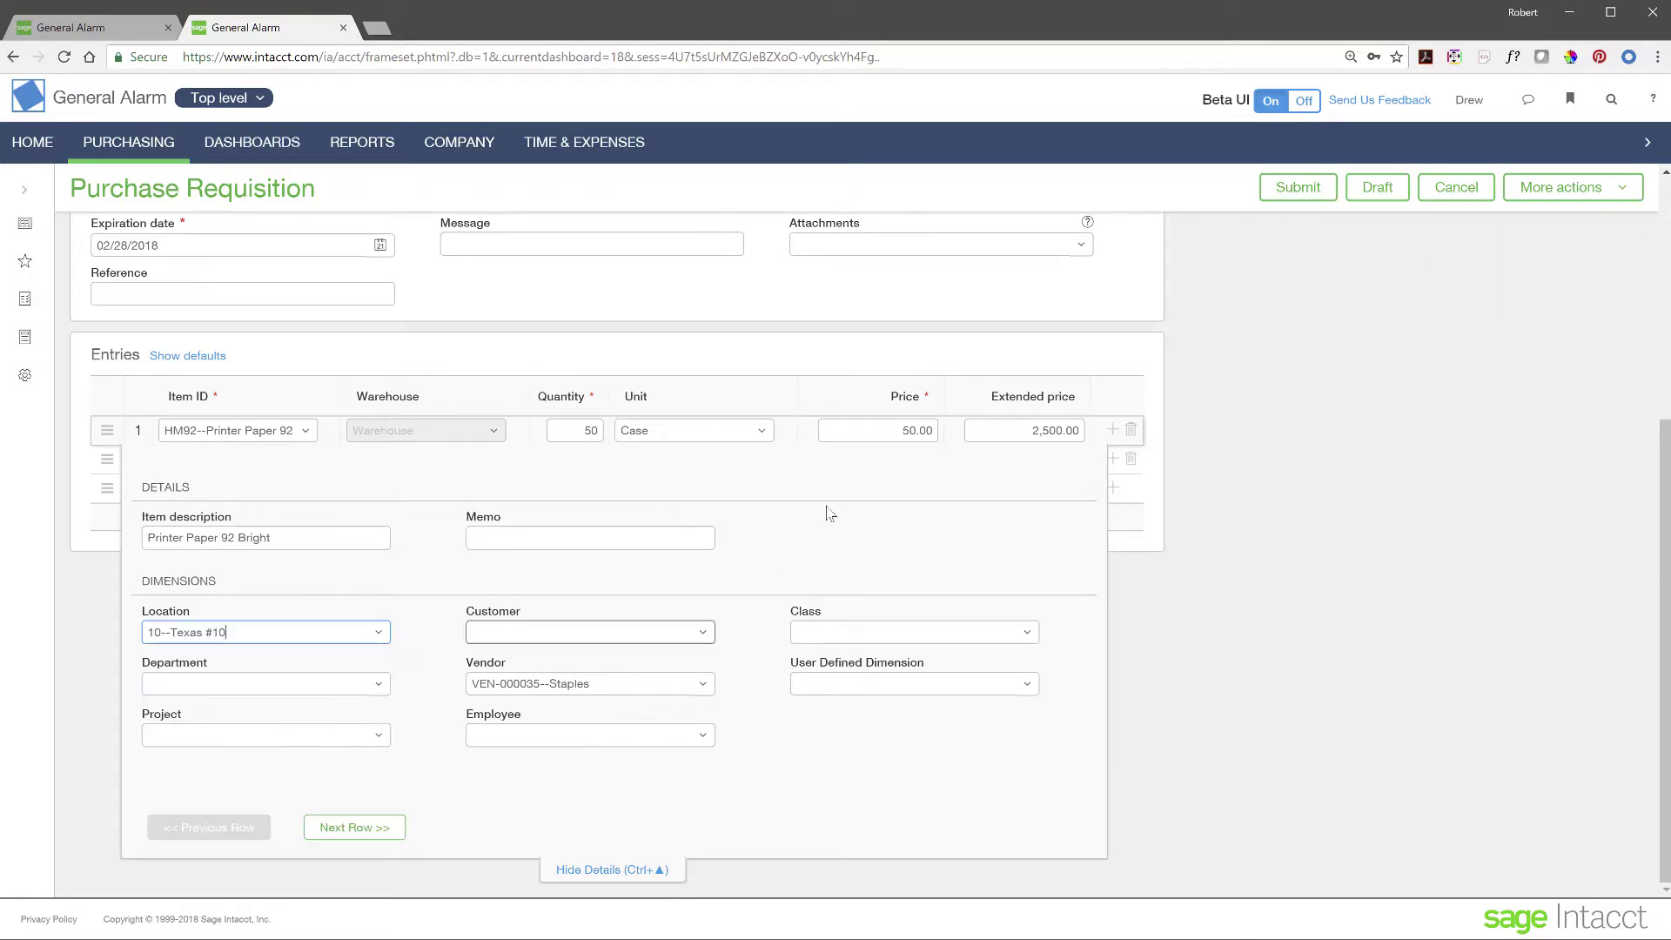
left_click(257, 99)
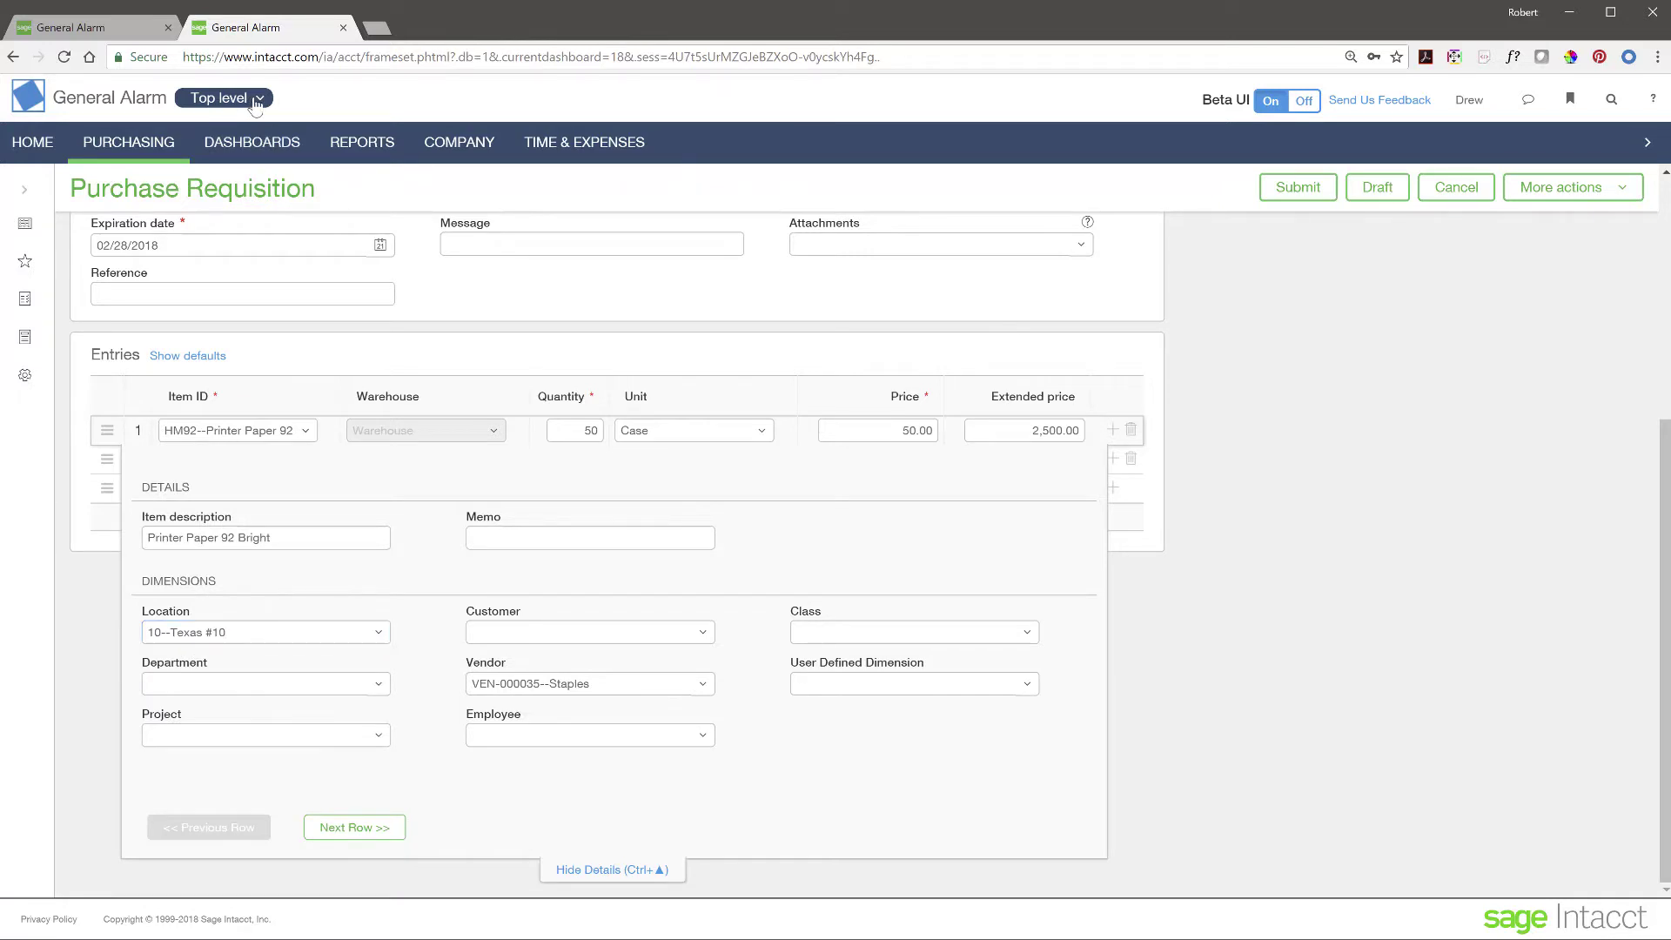
left_click(411, 620)
- Set the second line's location to 10--Texas #10 and hide the line details
left_click(348, 825)
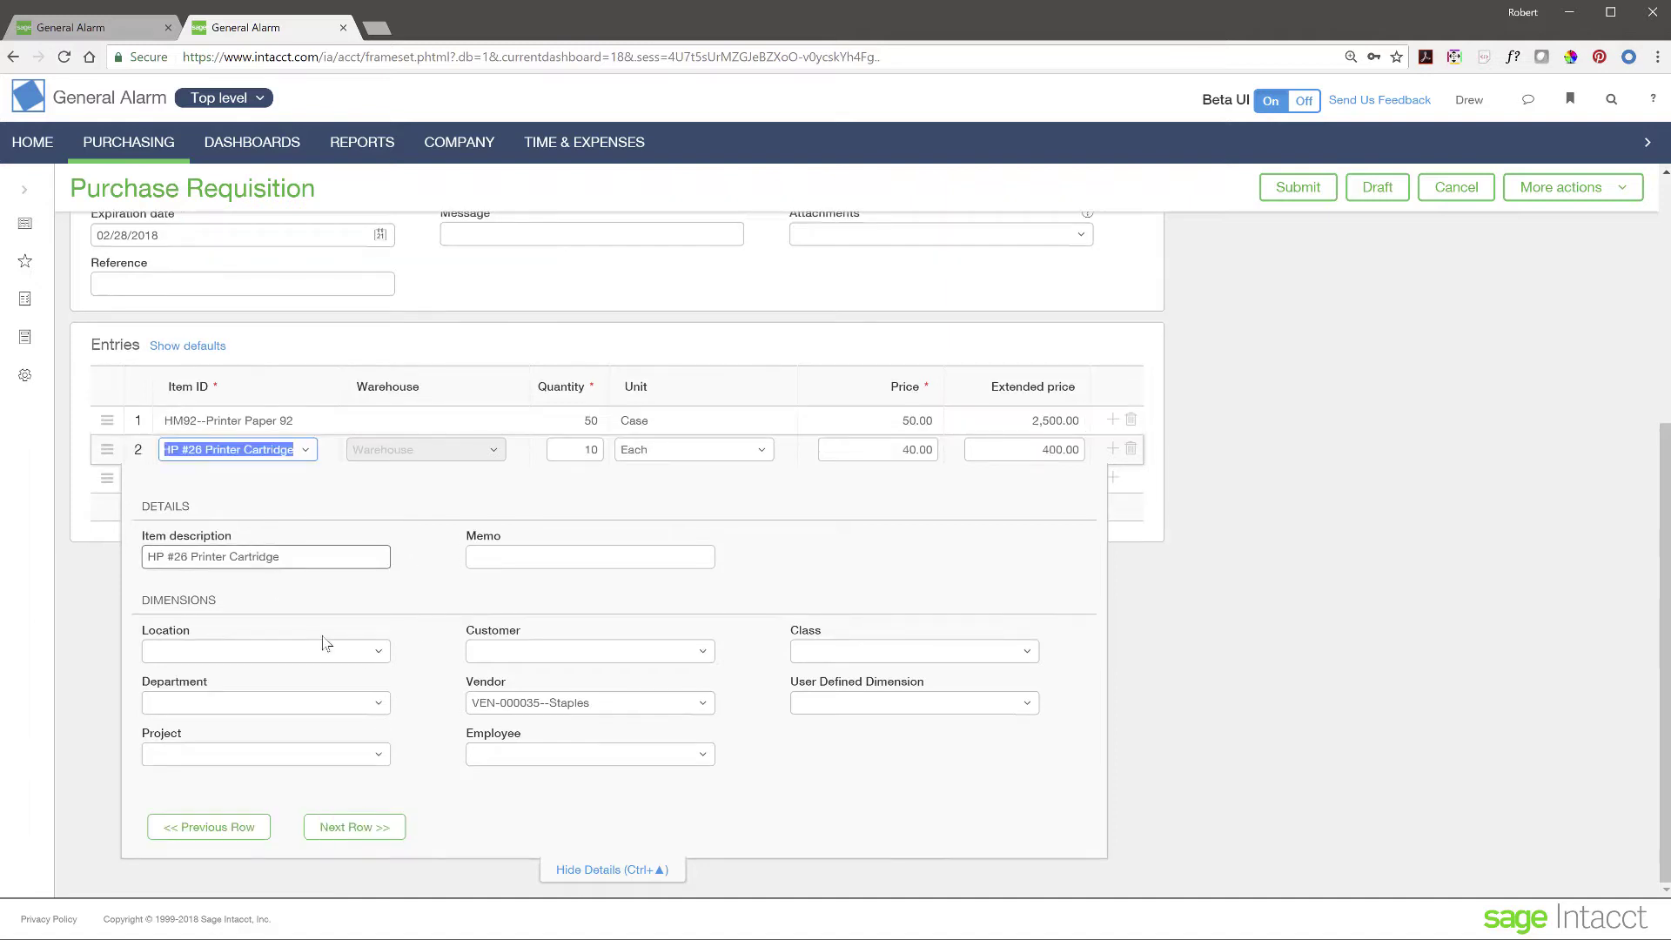
left_click(367, 653)
left_click(200, 714)
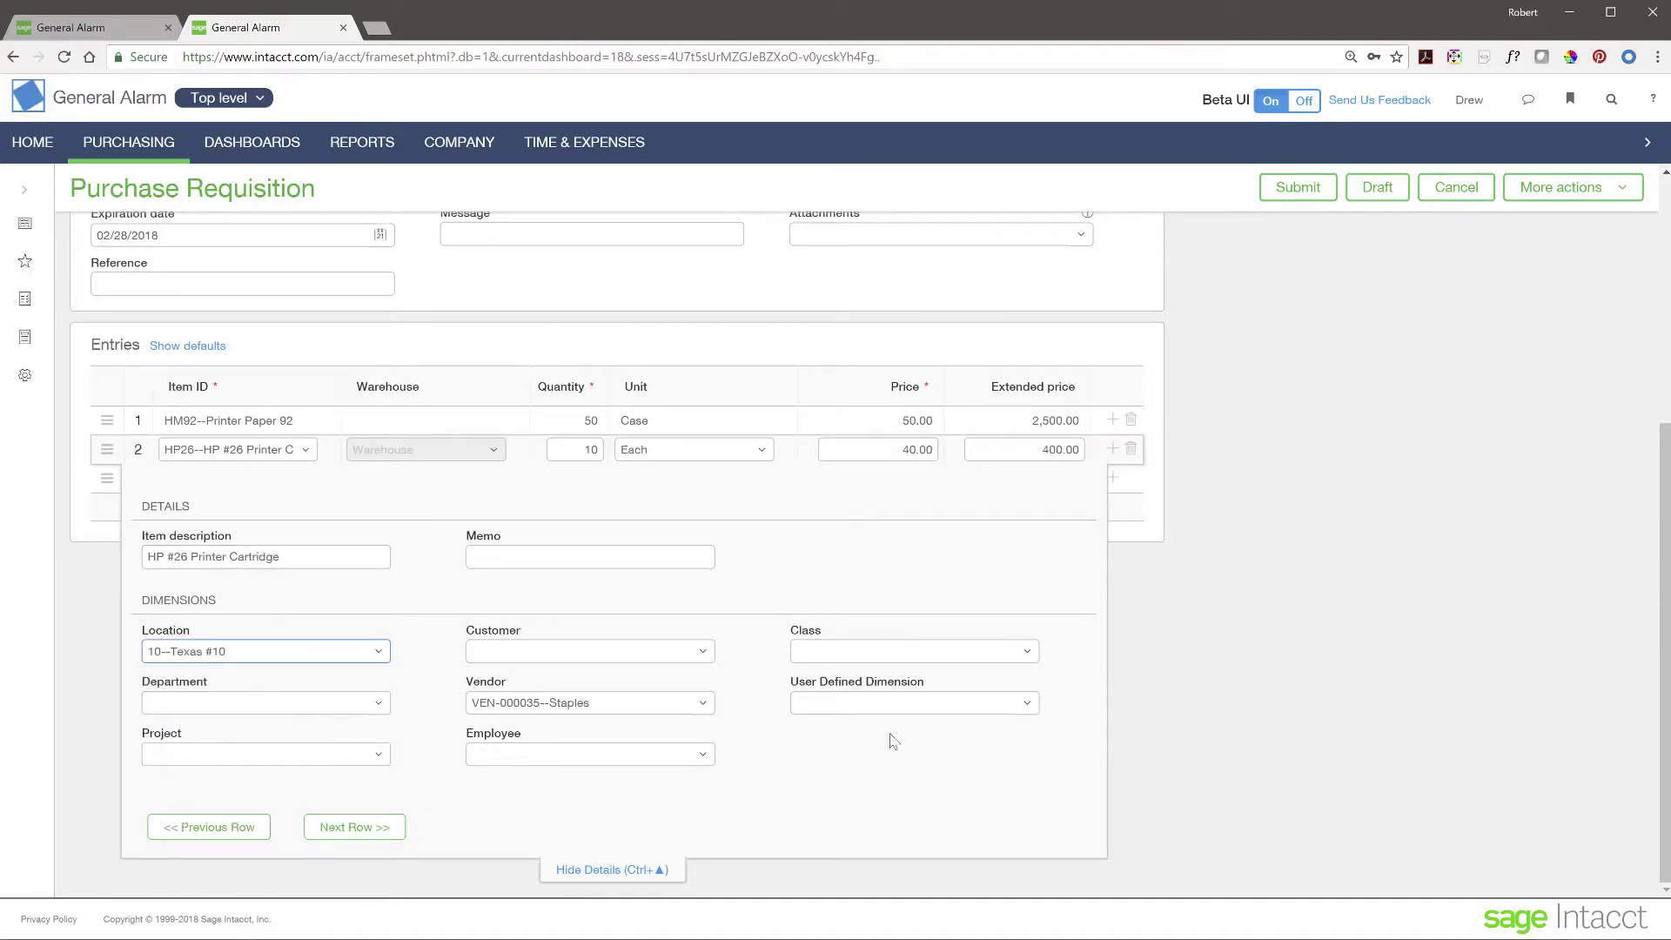
left_click(621, 871)
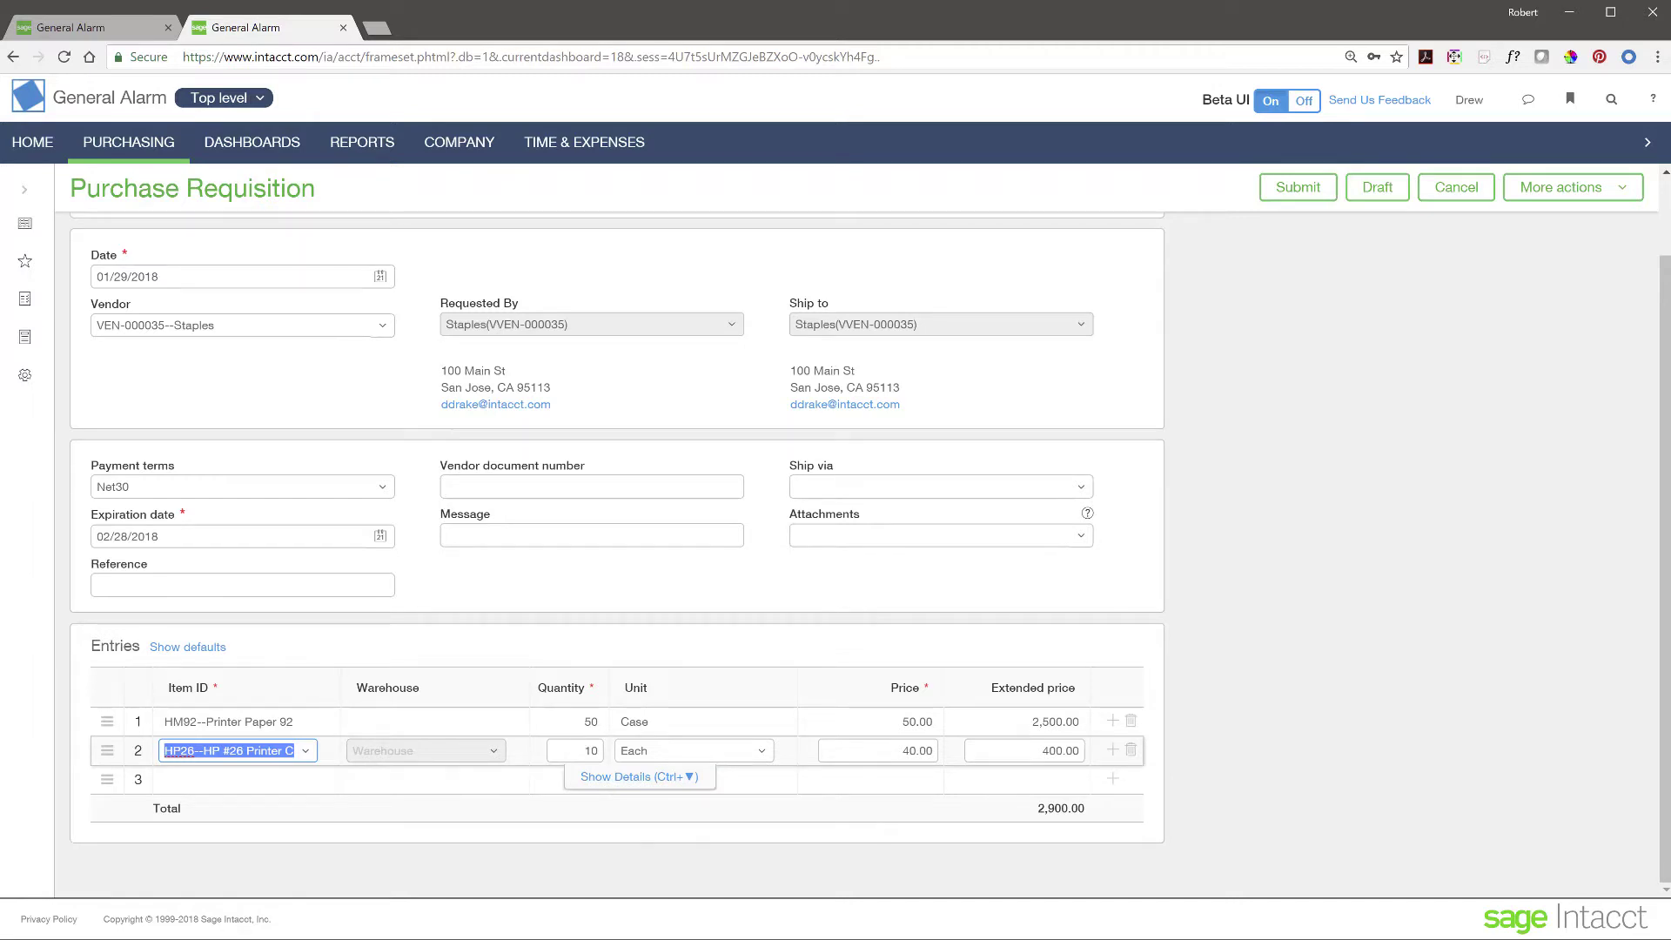
- Submit the Staples requisition and view pending approvals in the approver's session
left_click(1295, 192)
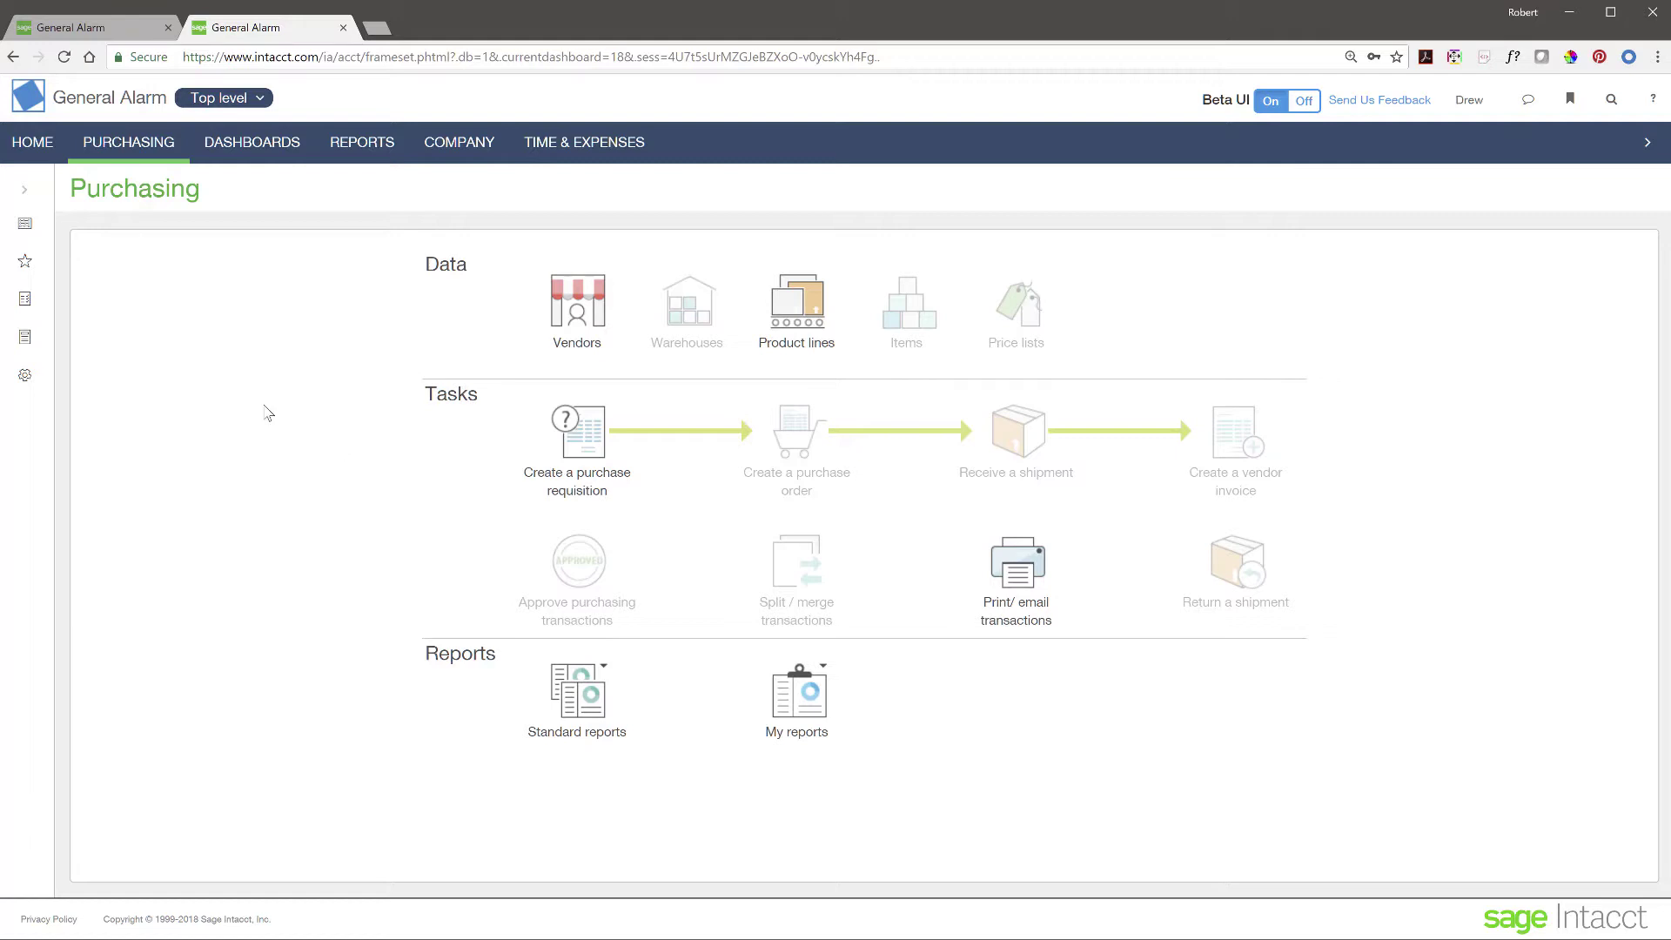
left_click(111, 33)
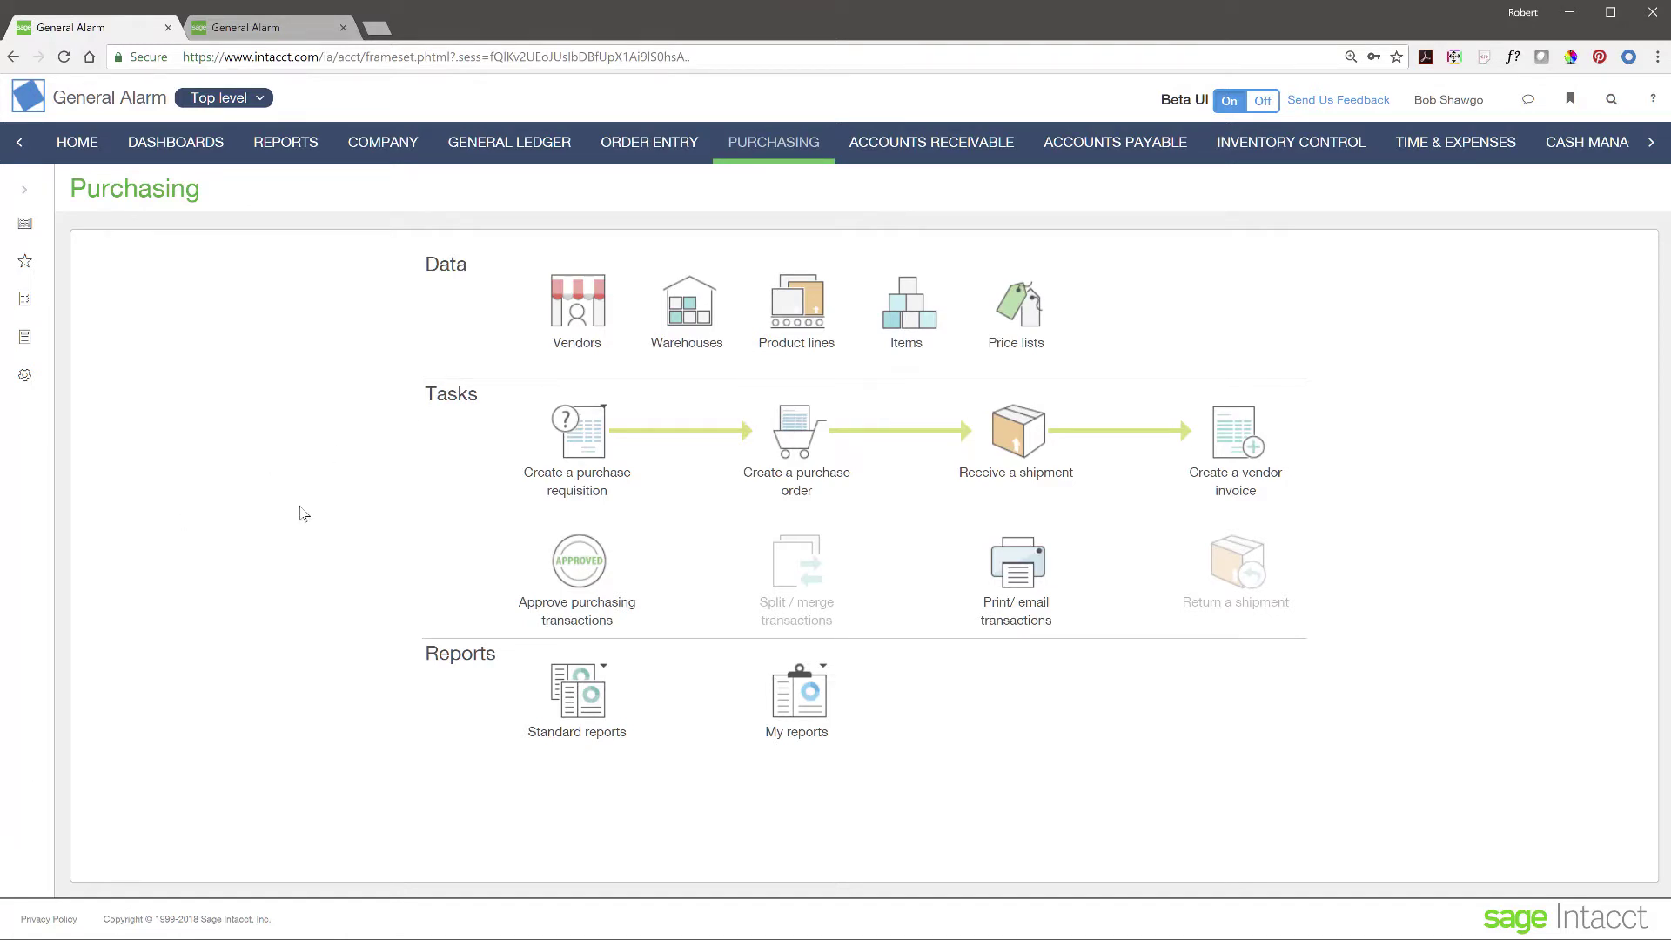
left_click(588, 572)
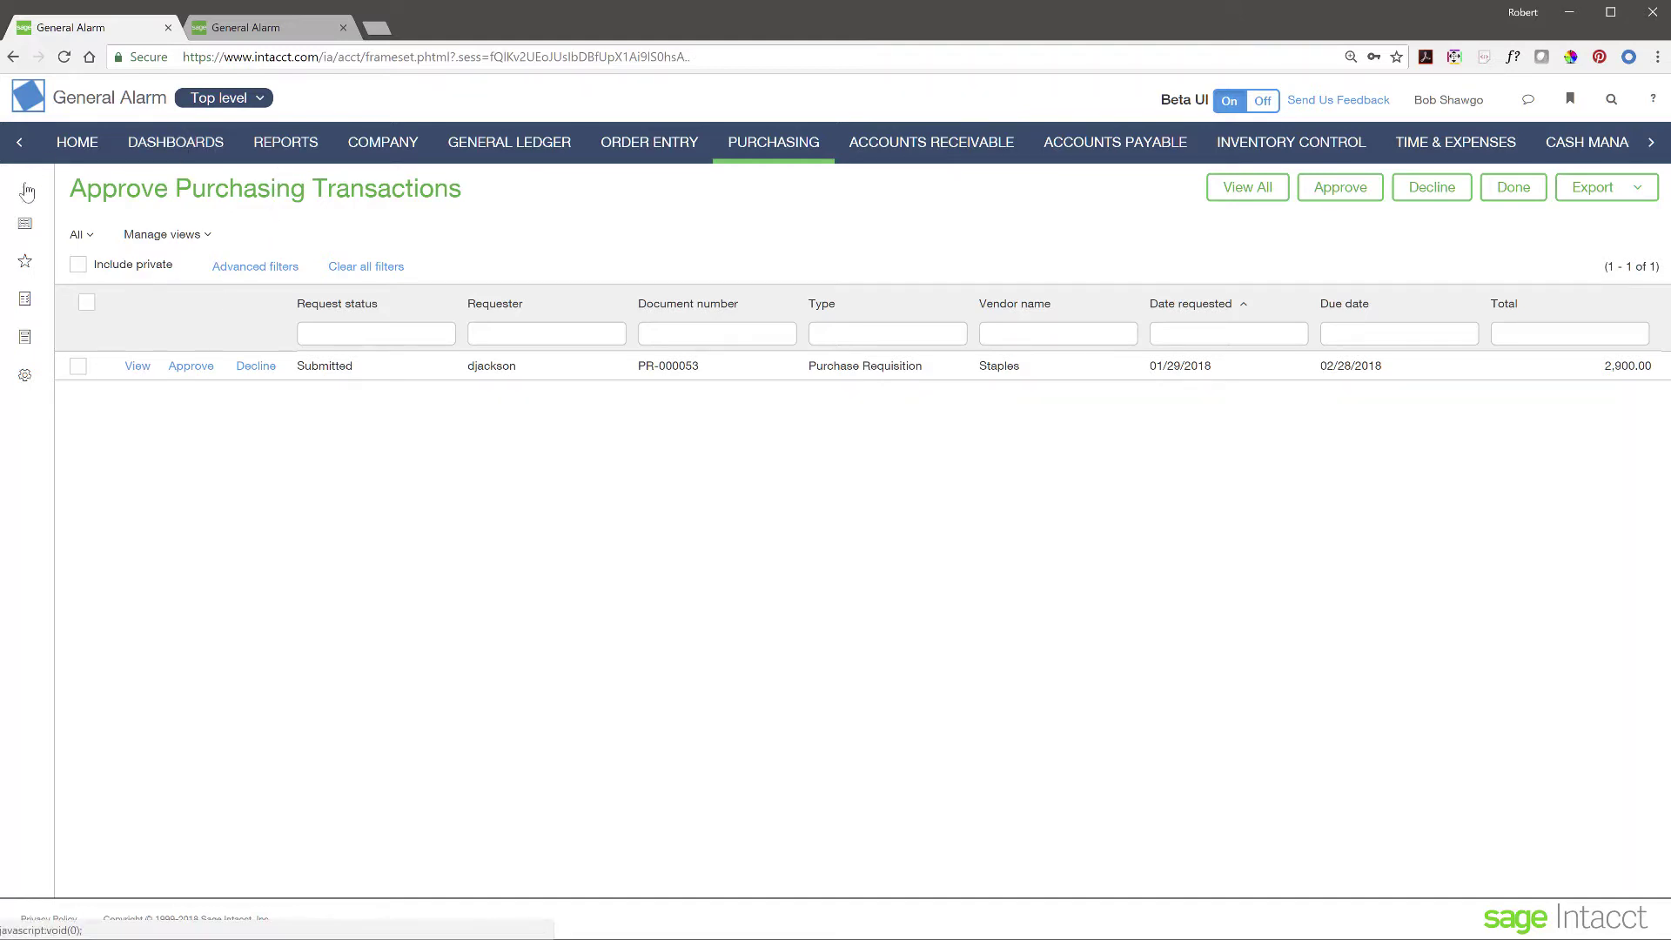
- Confirm on the Purchasing Operations dashboard that PR-000053 awaits approval, then return to Purchasing
left_click(166, 143)
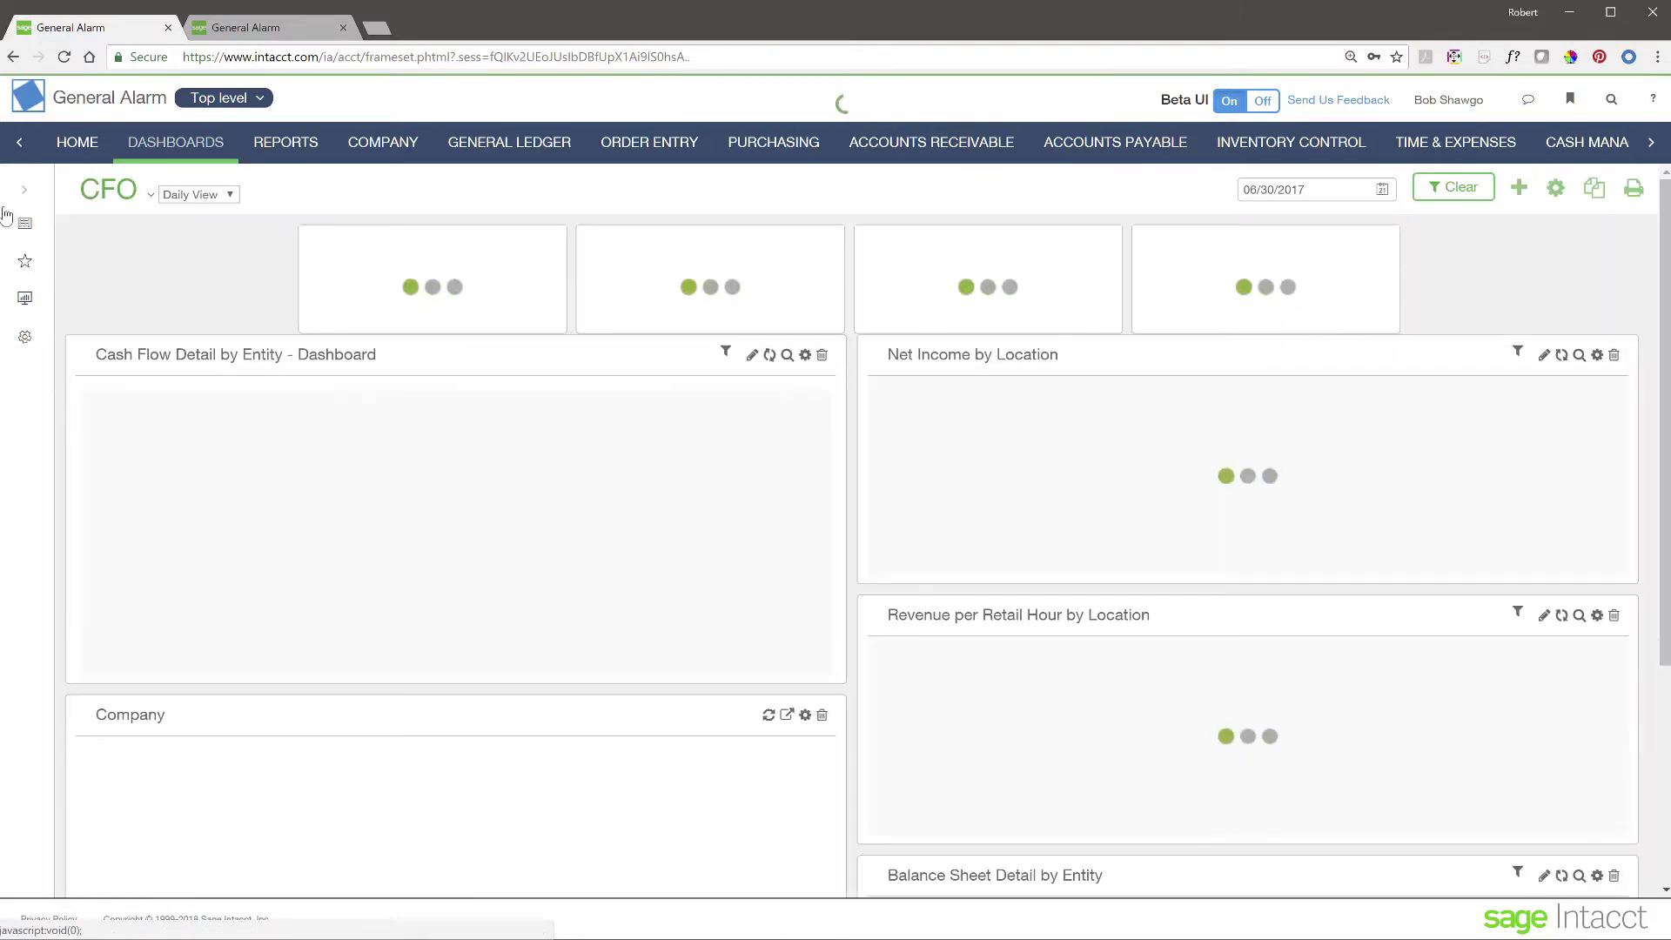
left_click(6, 215)
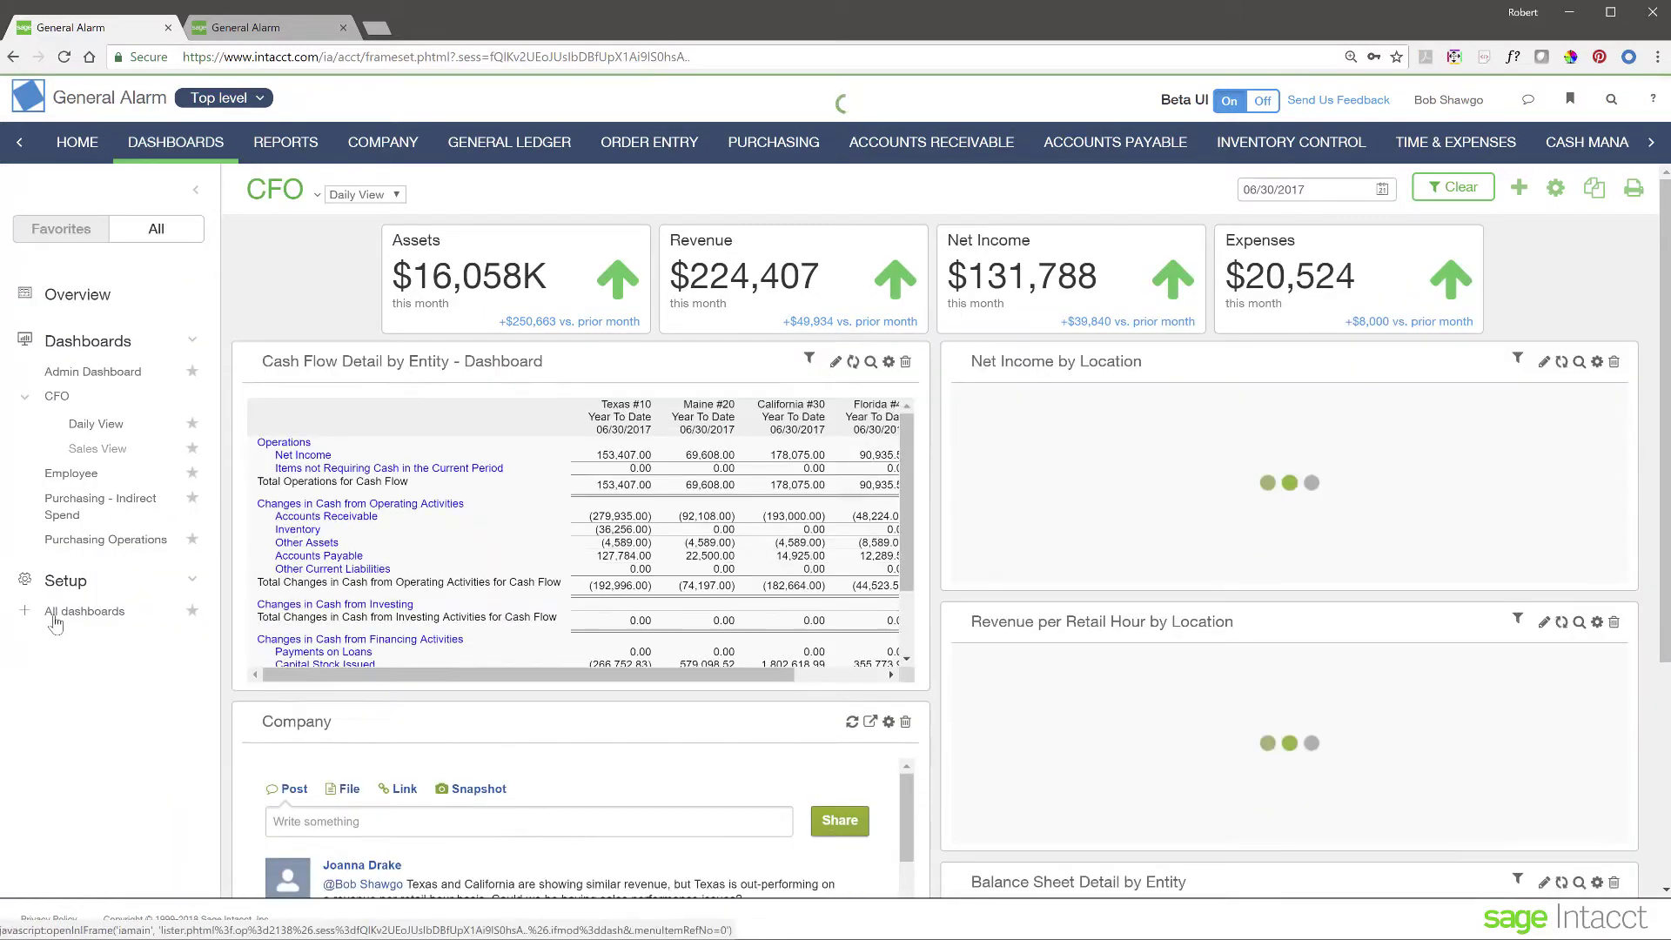
left_click(116, 541)
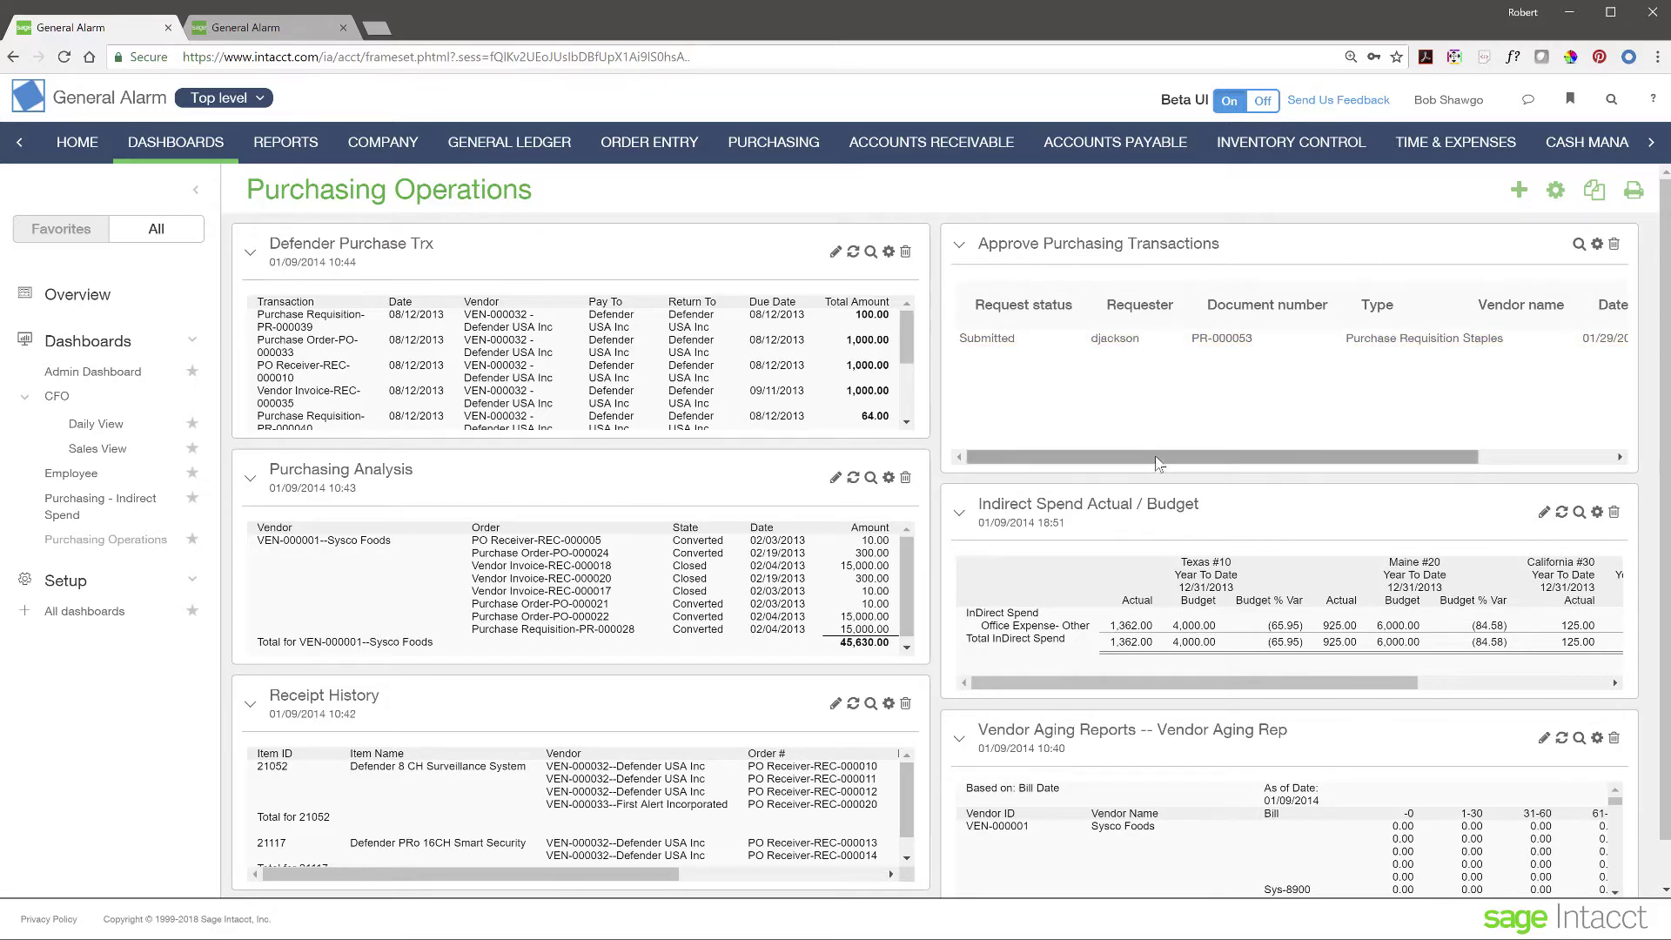
left_click_drag(1155, 459, 1440, 460)
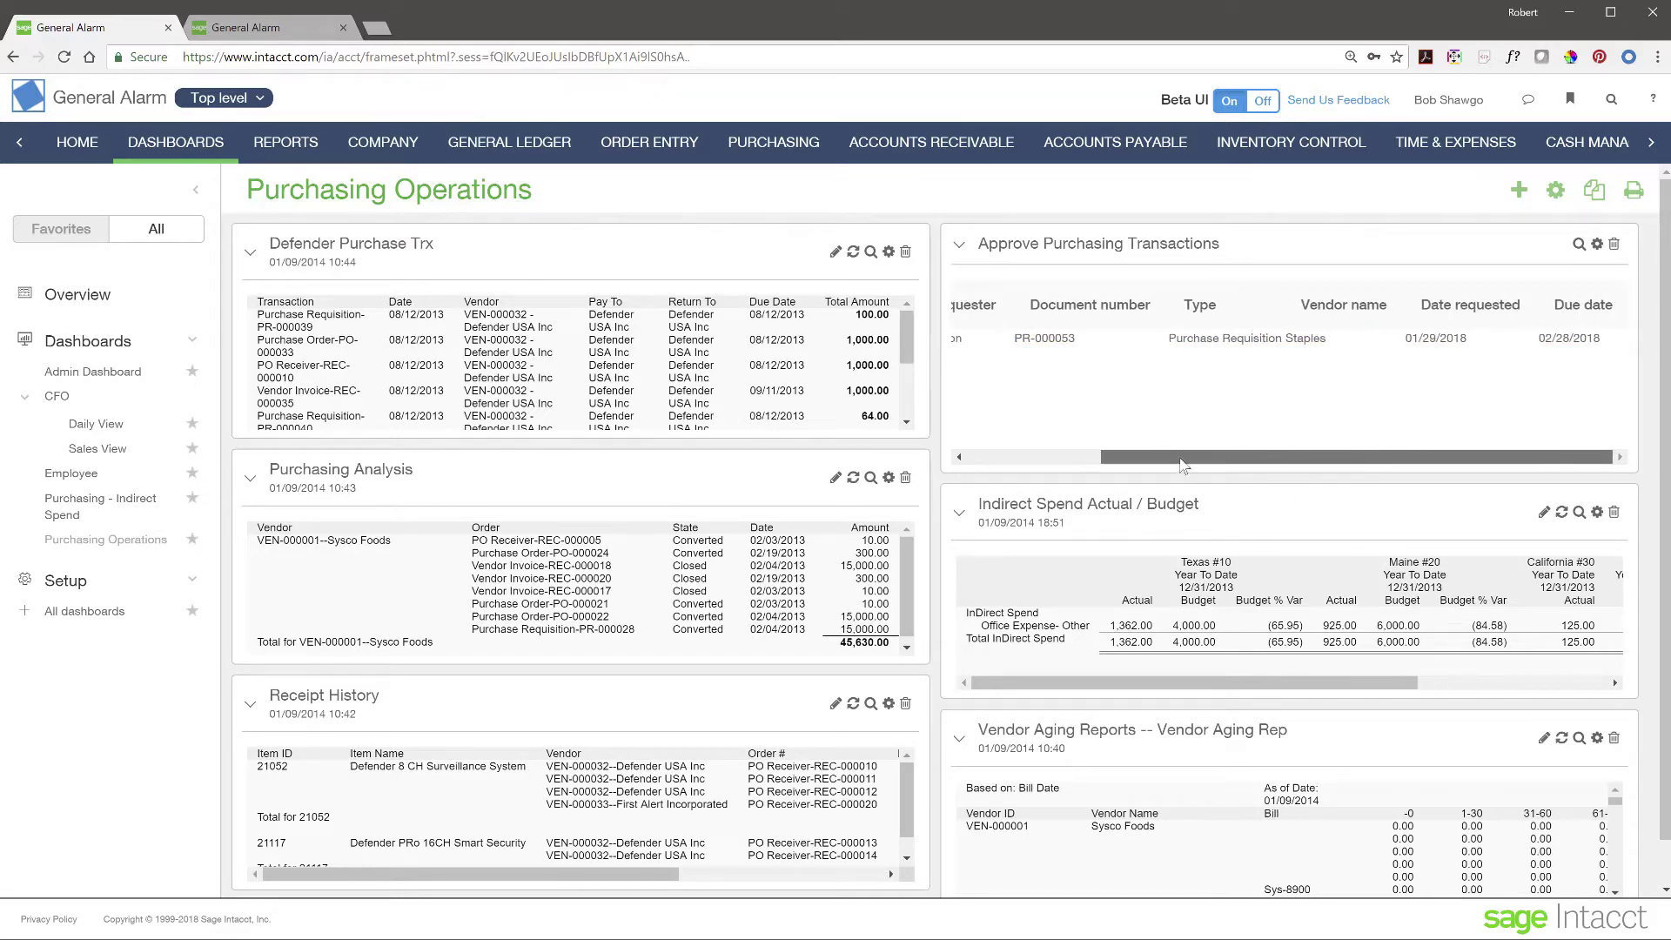
left_click_drag(1185, 466, 999, 463)
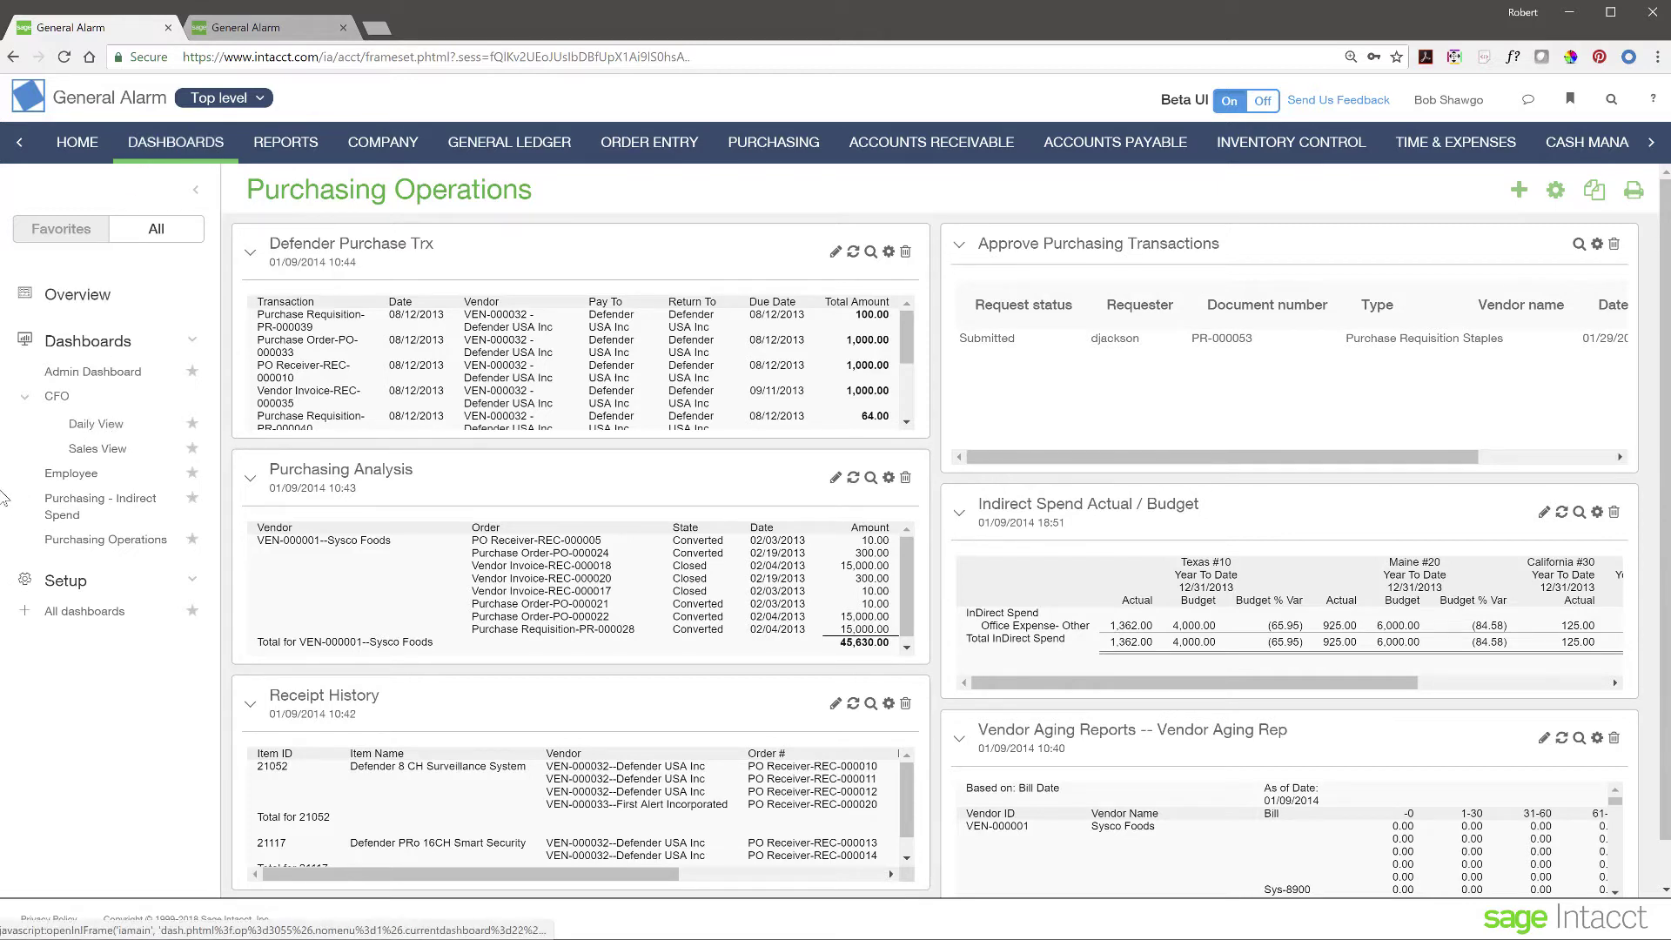
left_click(813, 148)
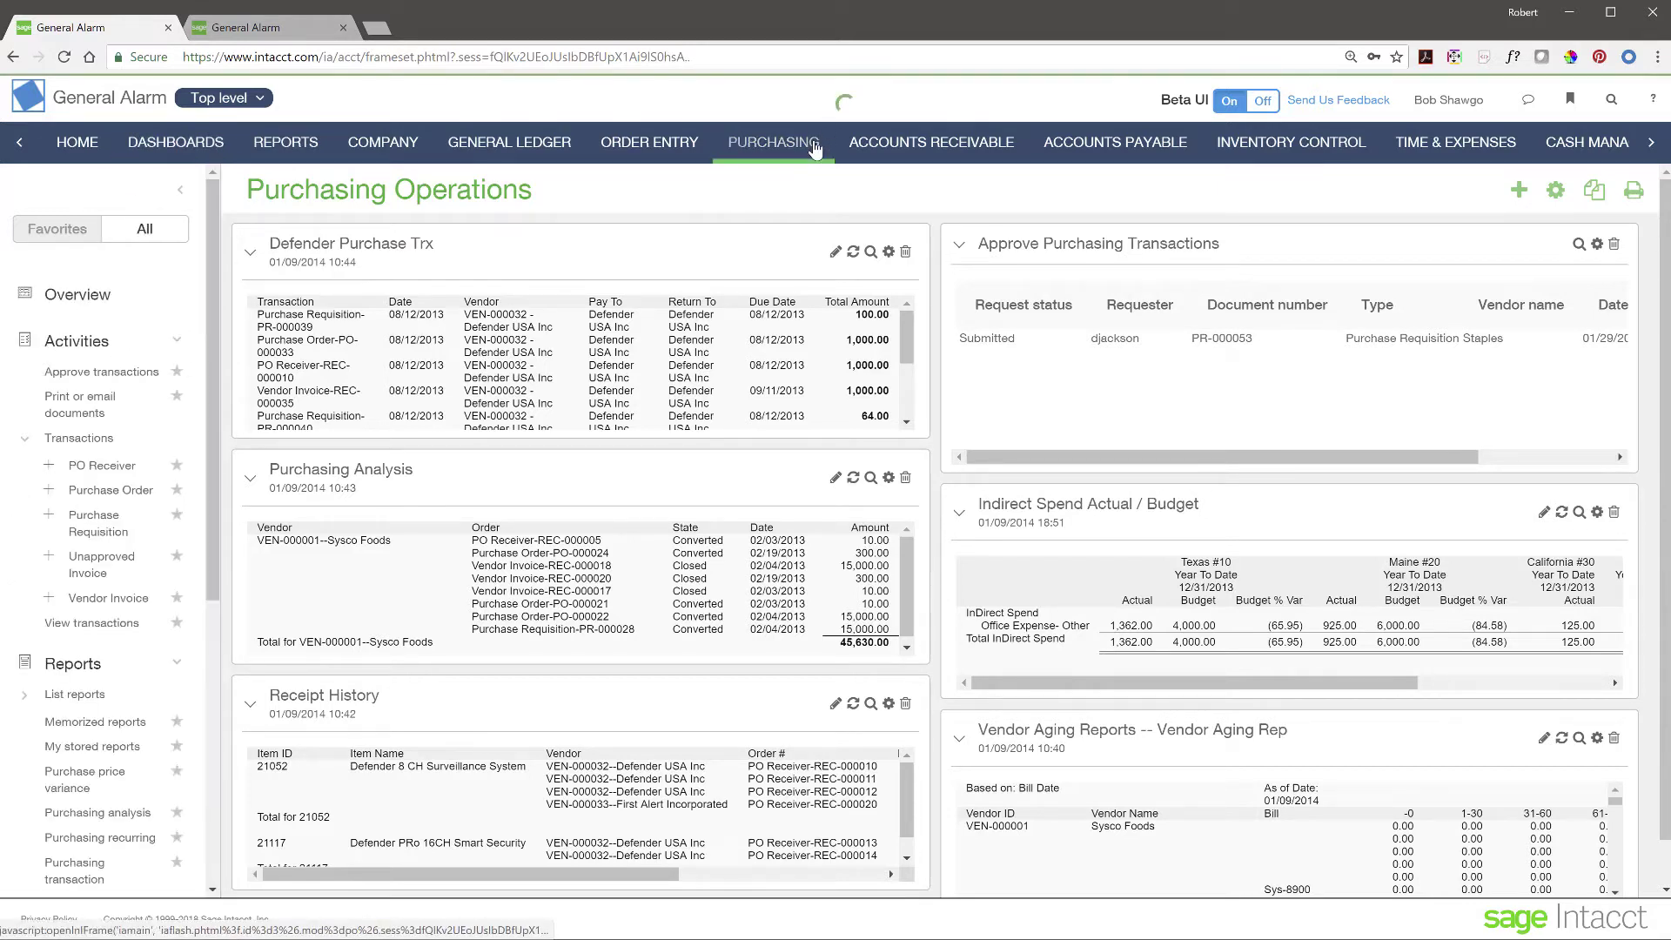
- Approve requisition PR-000053 with the comment 'nice job' and return to Purchasing
left_click(672, 564)
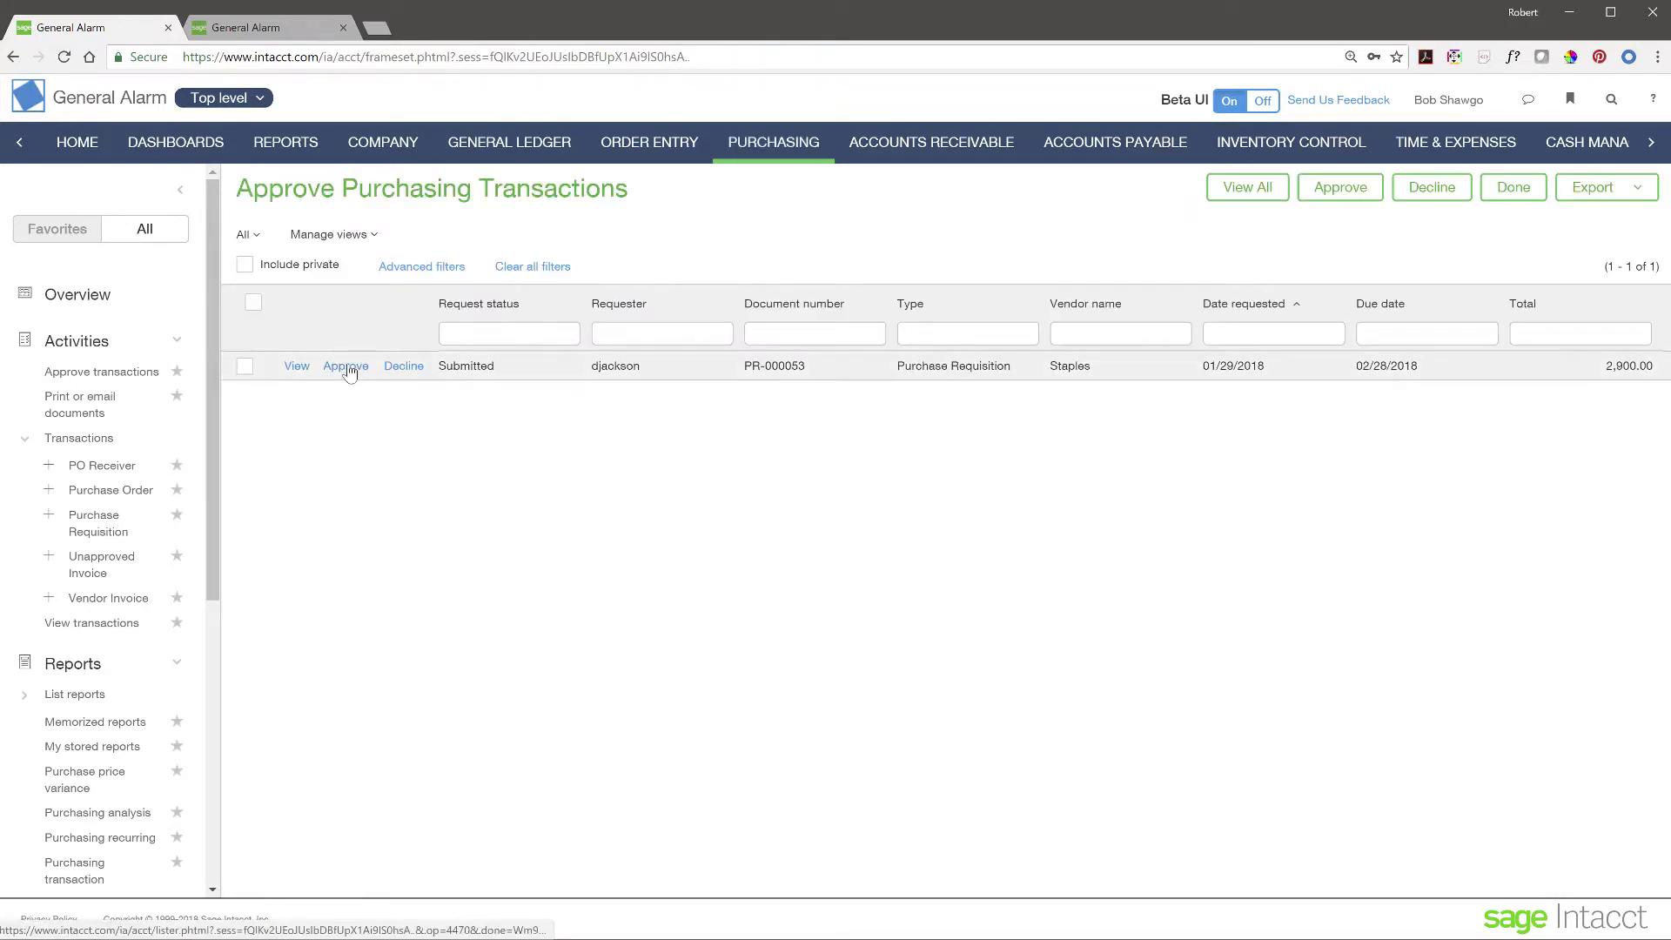
left_click(345, 366)
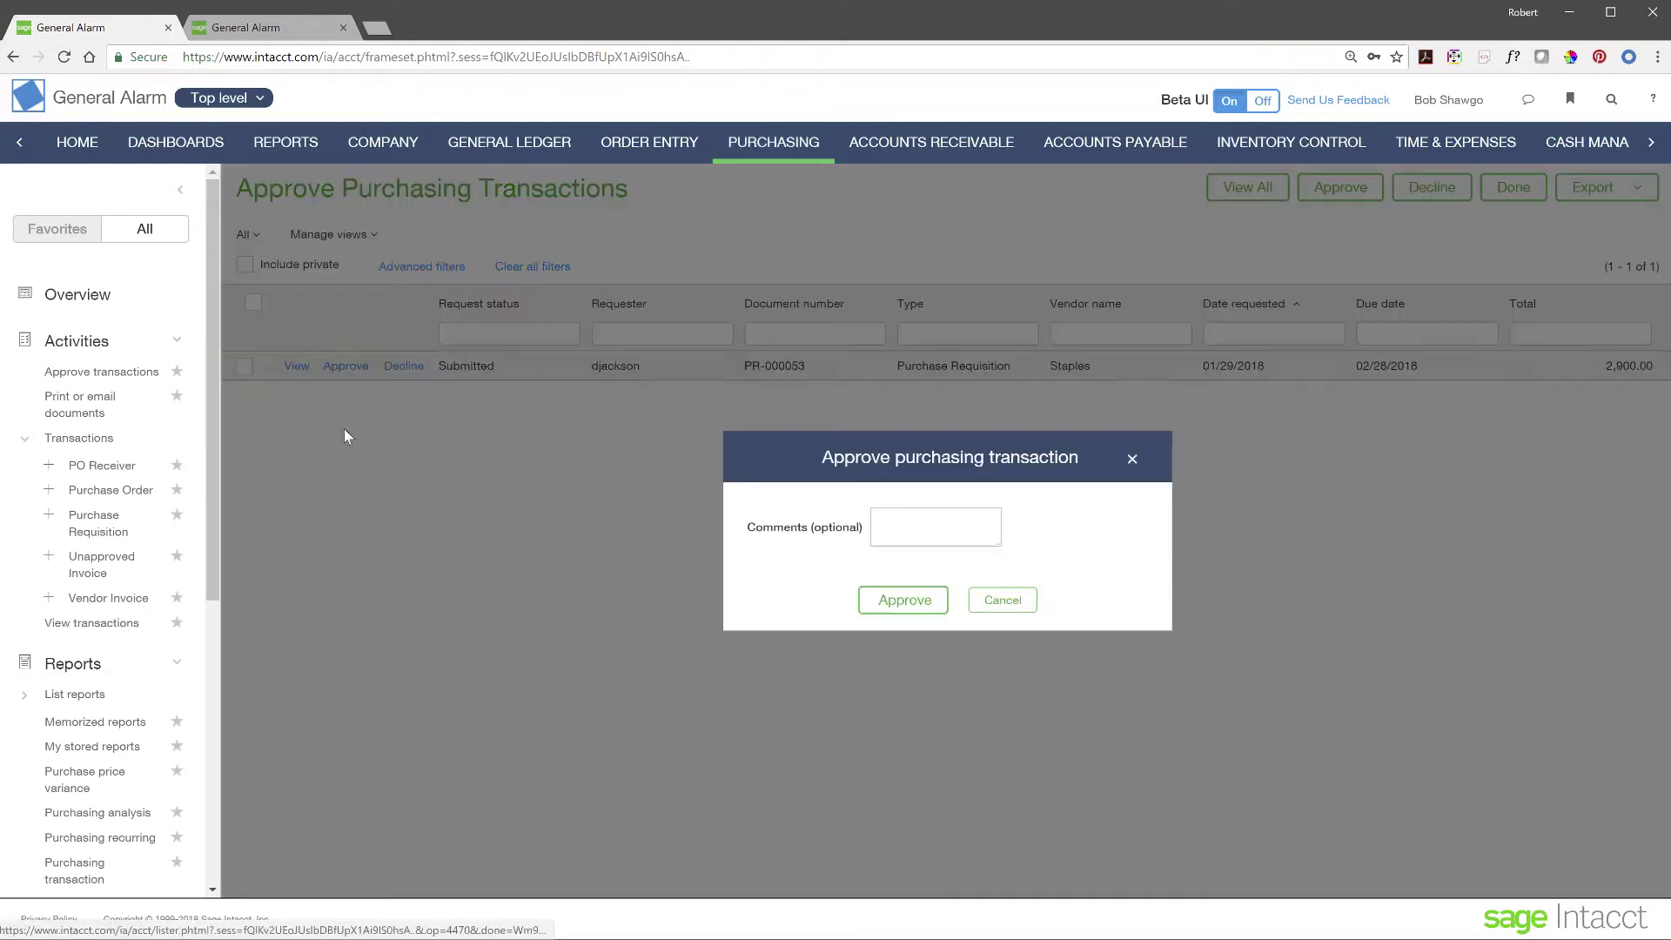
left_click(903, 527)
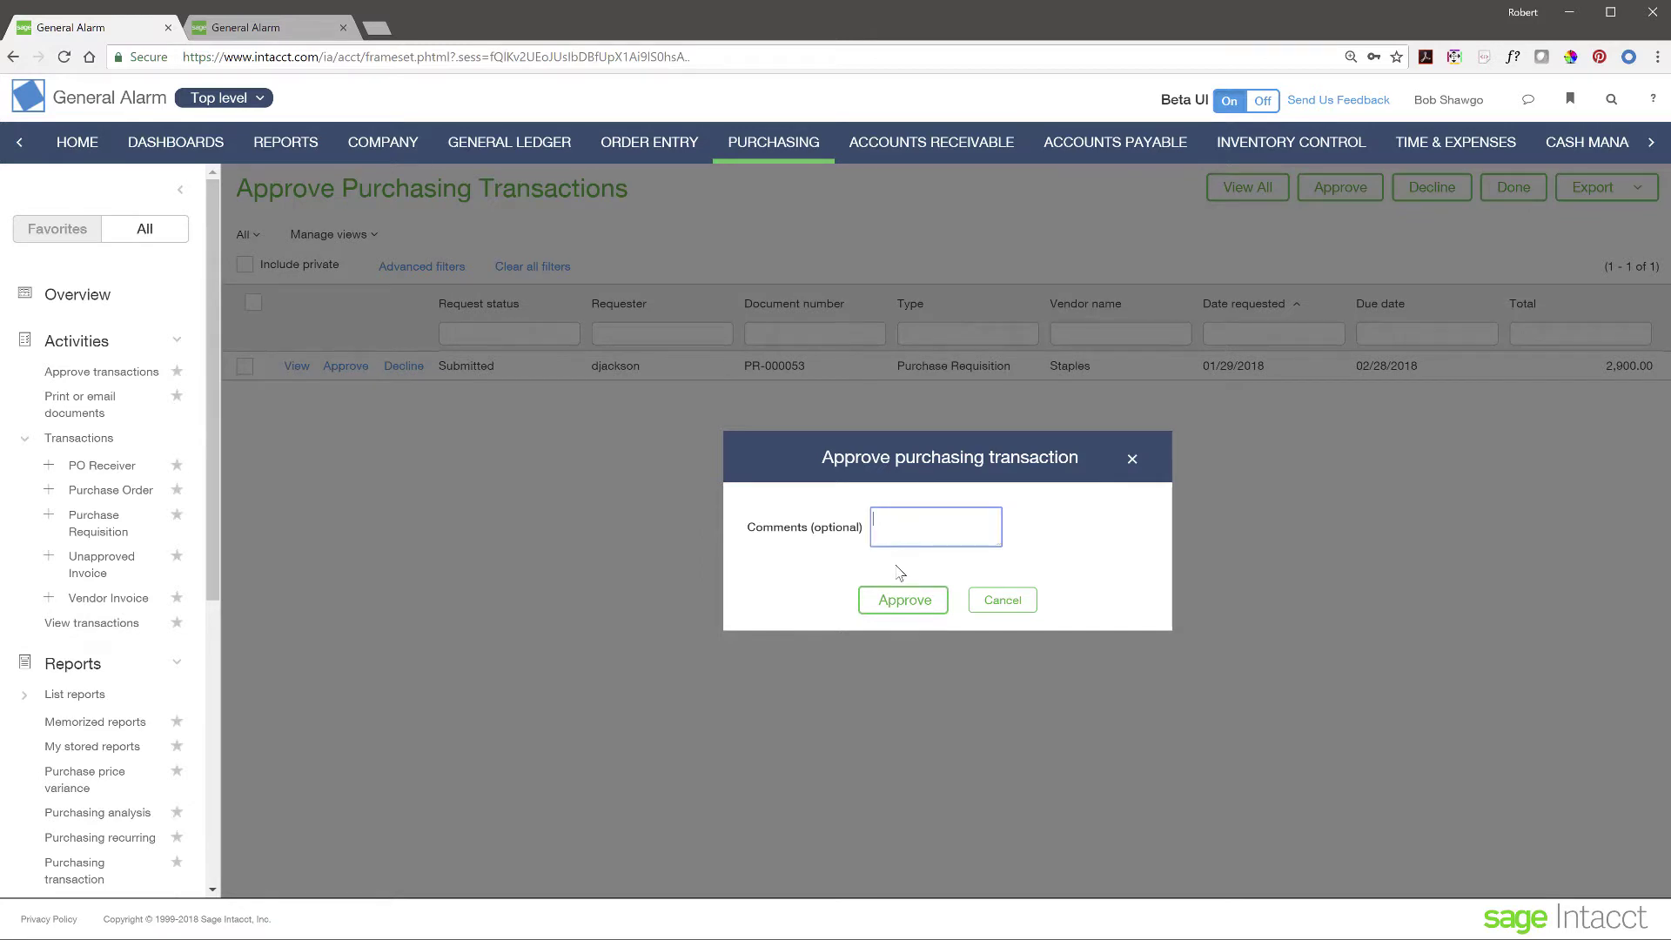
type("nice job")
left_click(900, 610)
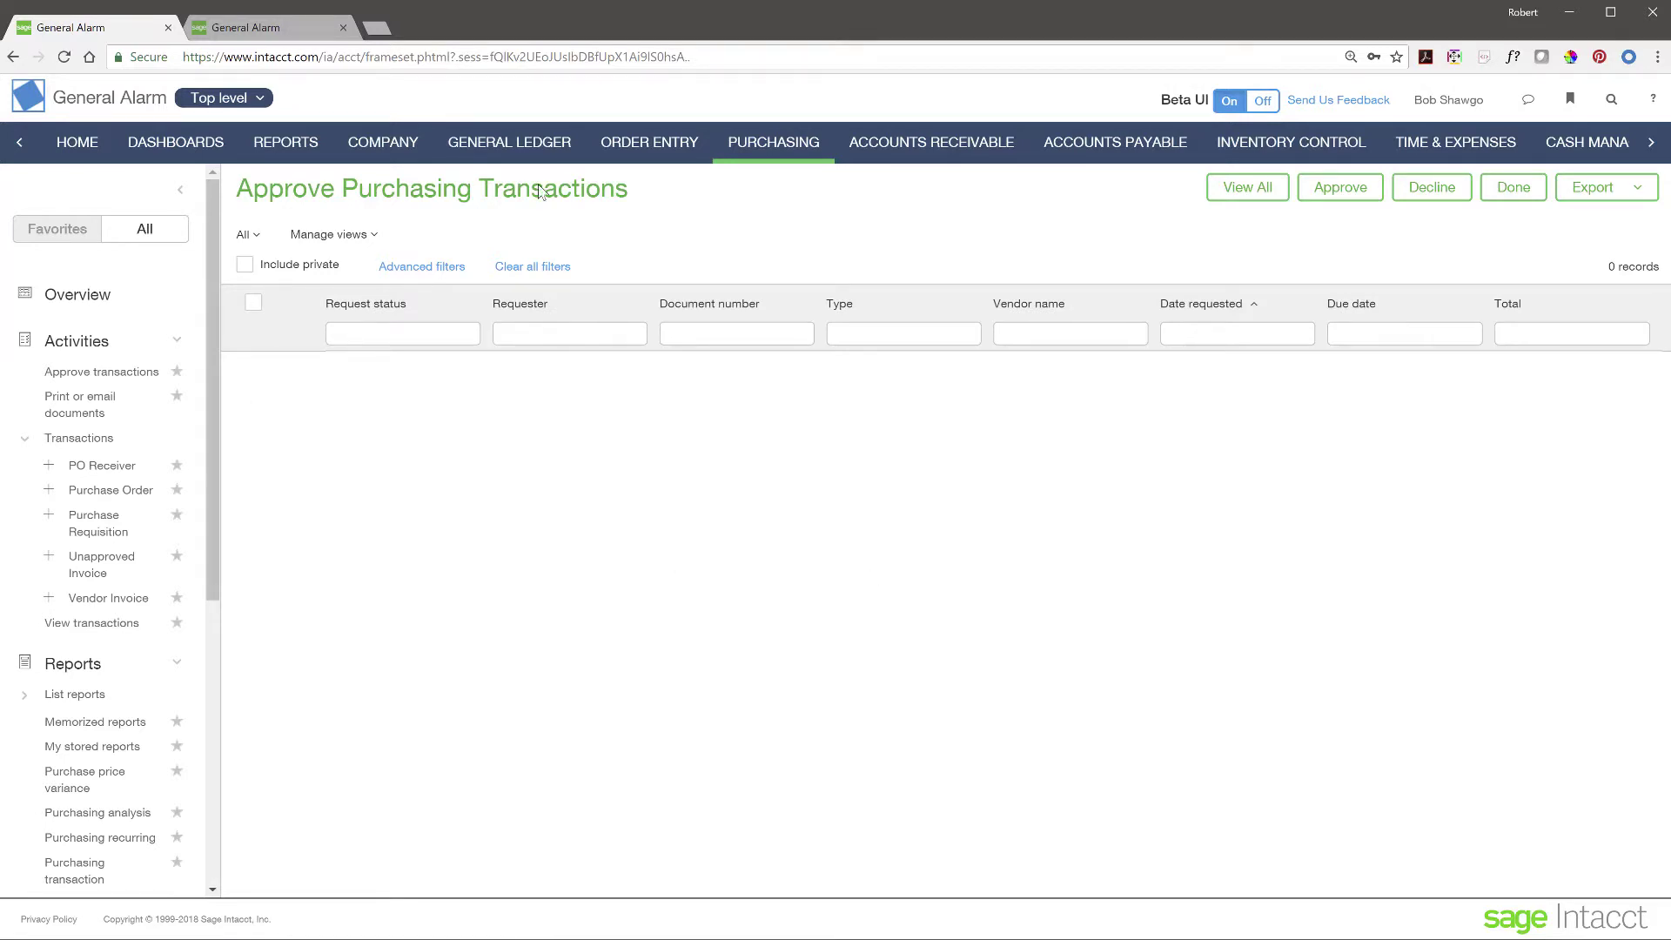
left_click(776, 160)
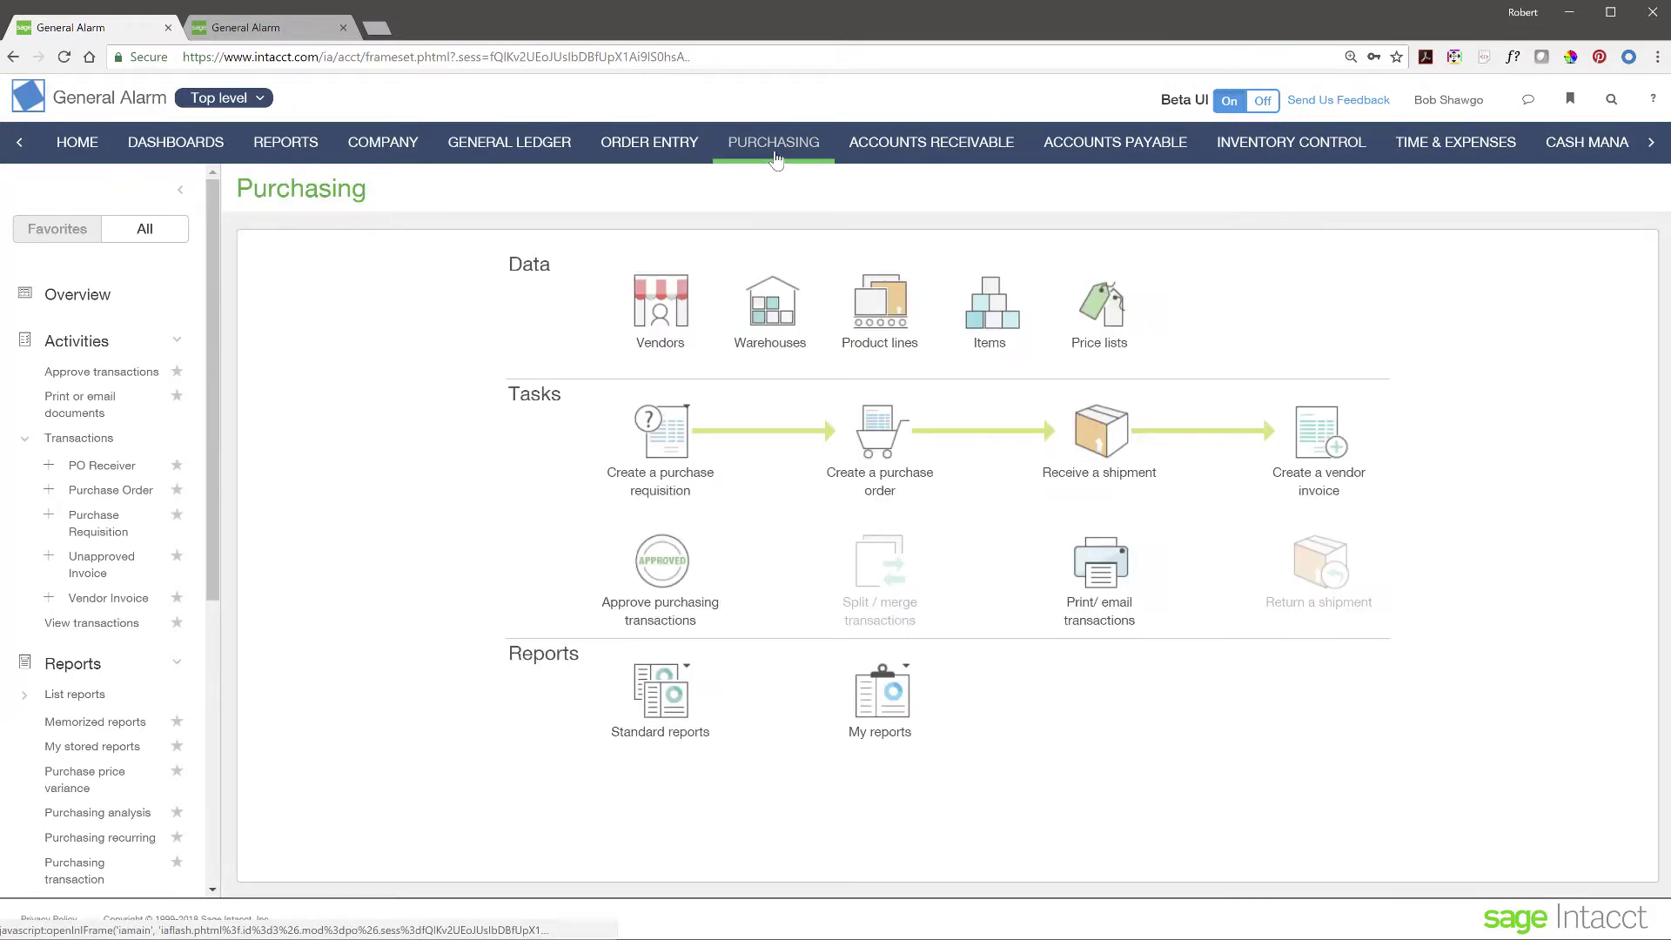
- Convert requisition PR-000053 into a Staples purchase order and review its 2,900.00 lines
left_click(663, 435)
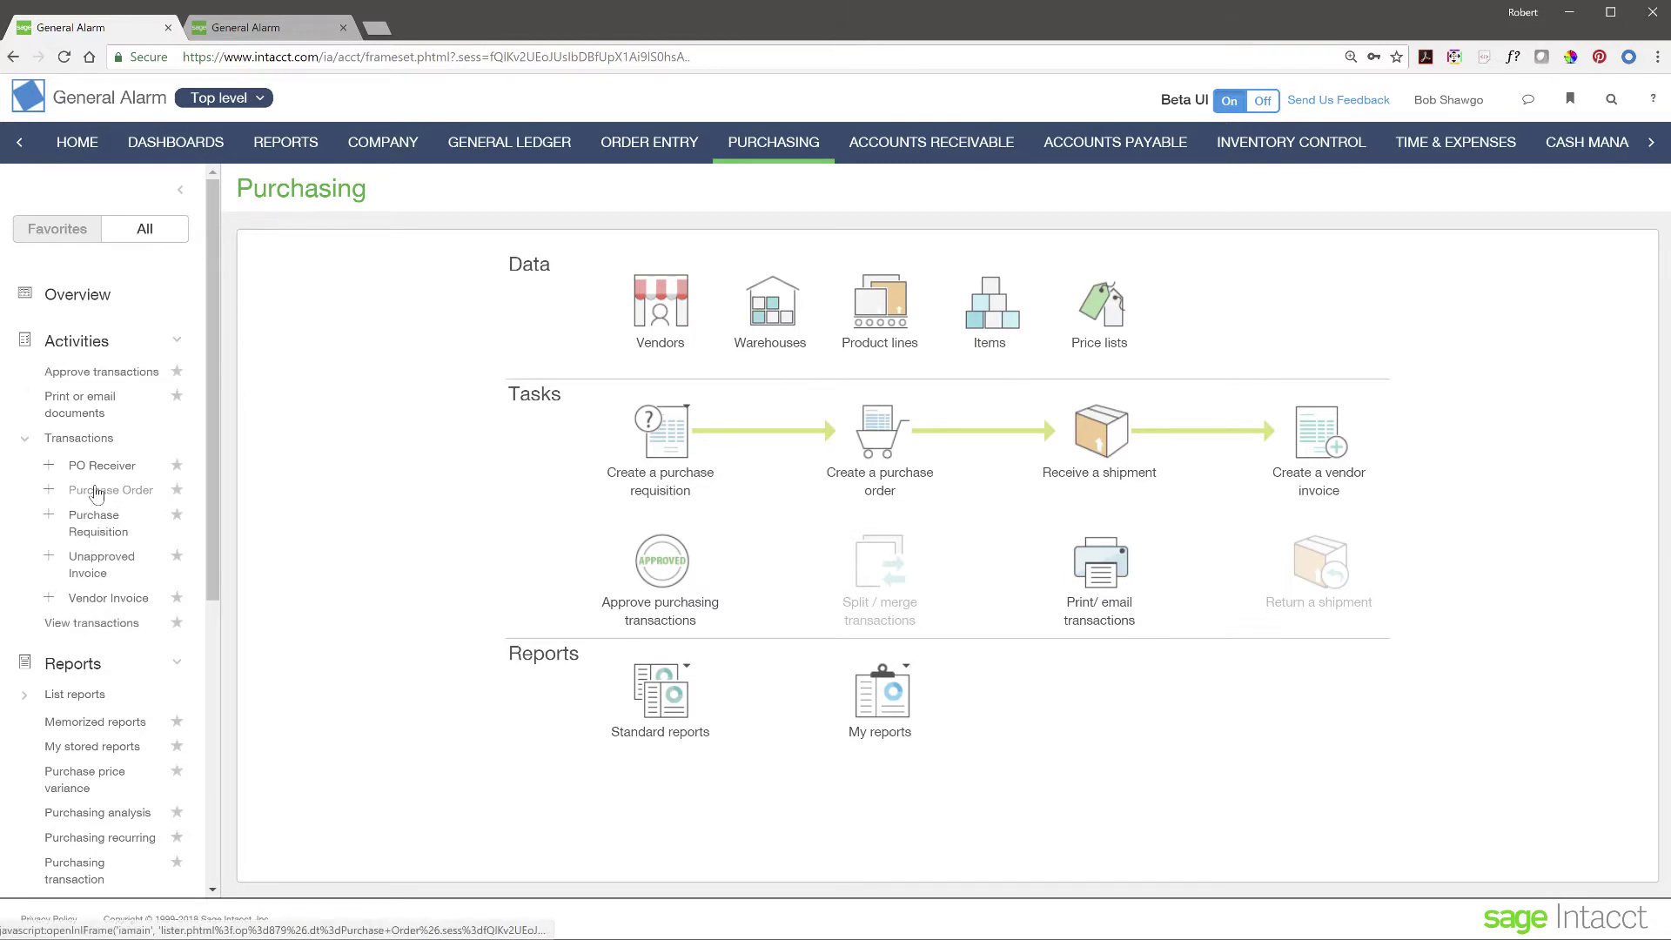
left_click(98, 529)
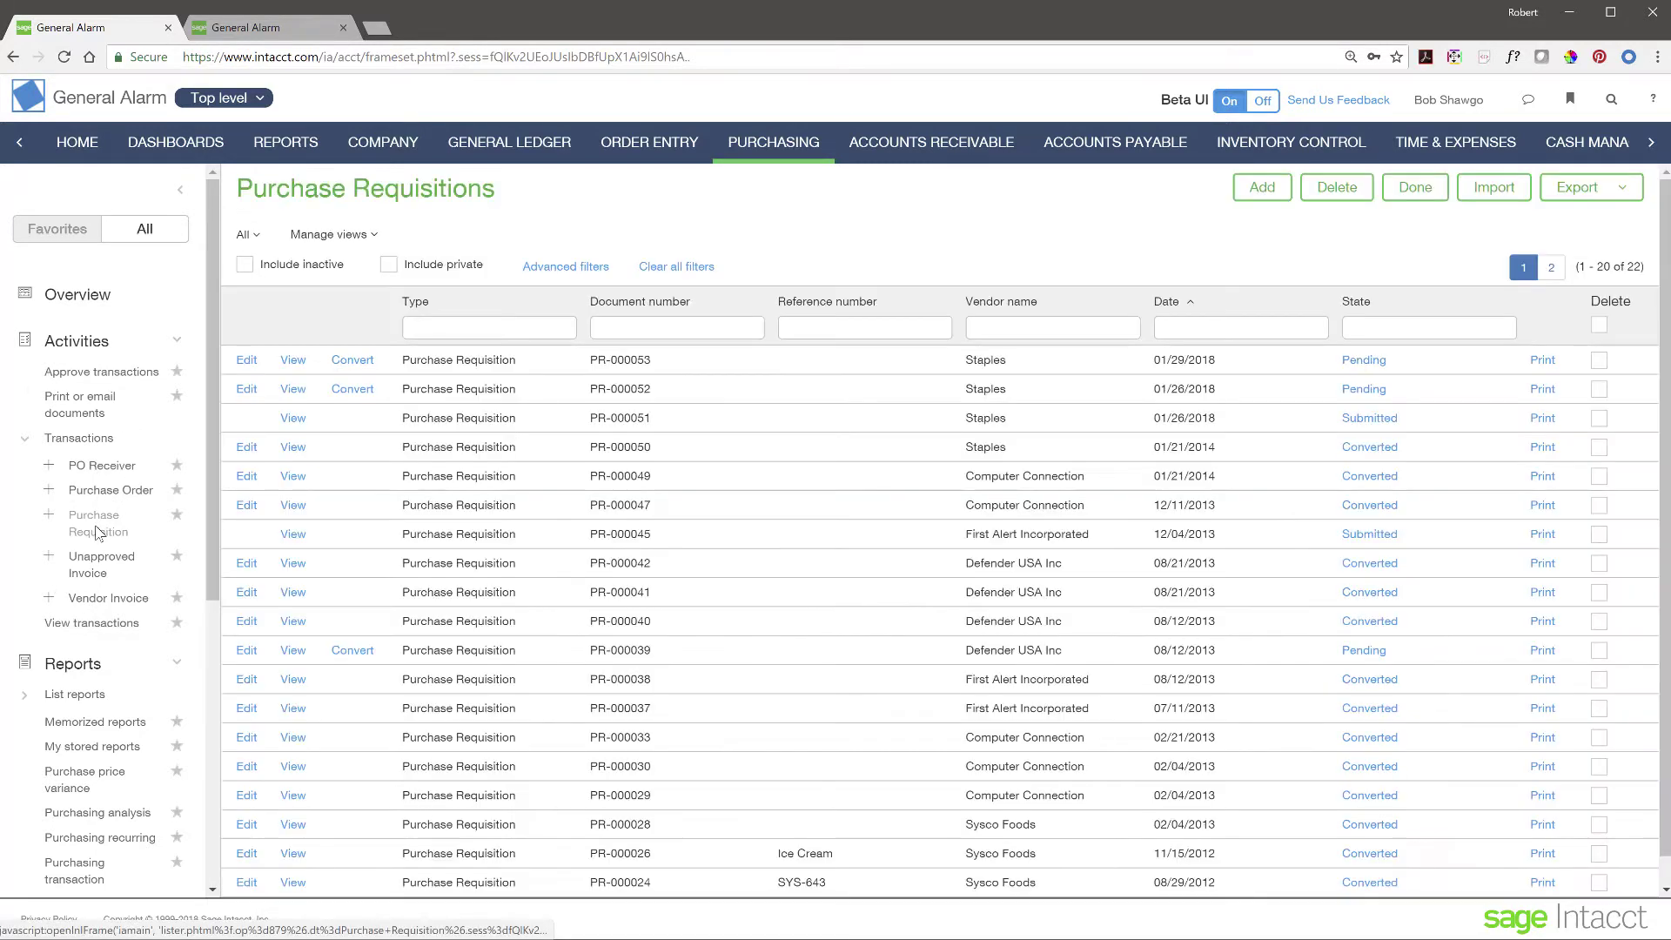
left_click(368, 366)
left_click(403, 374)
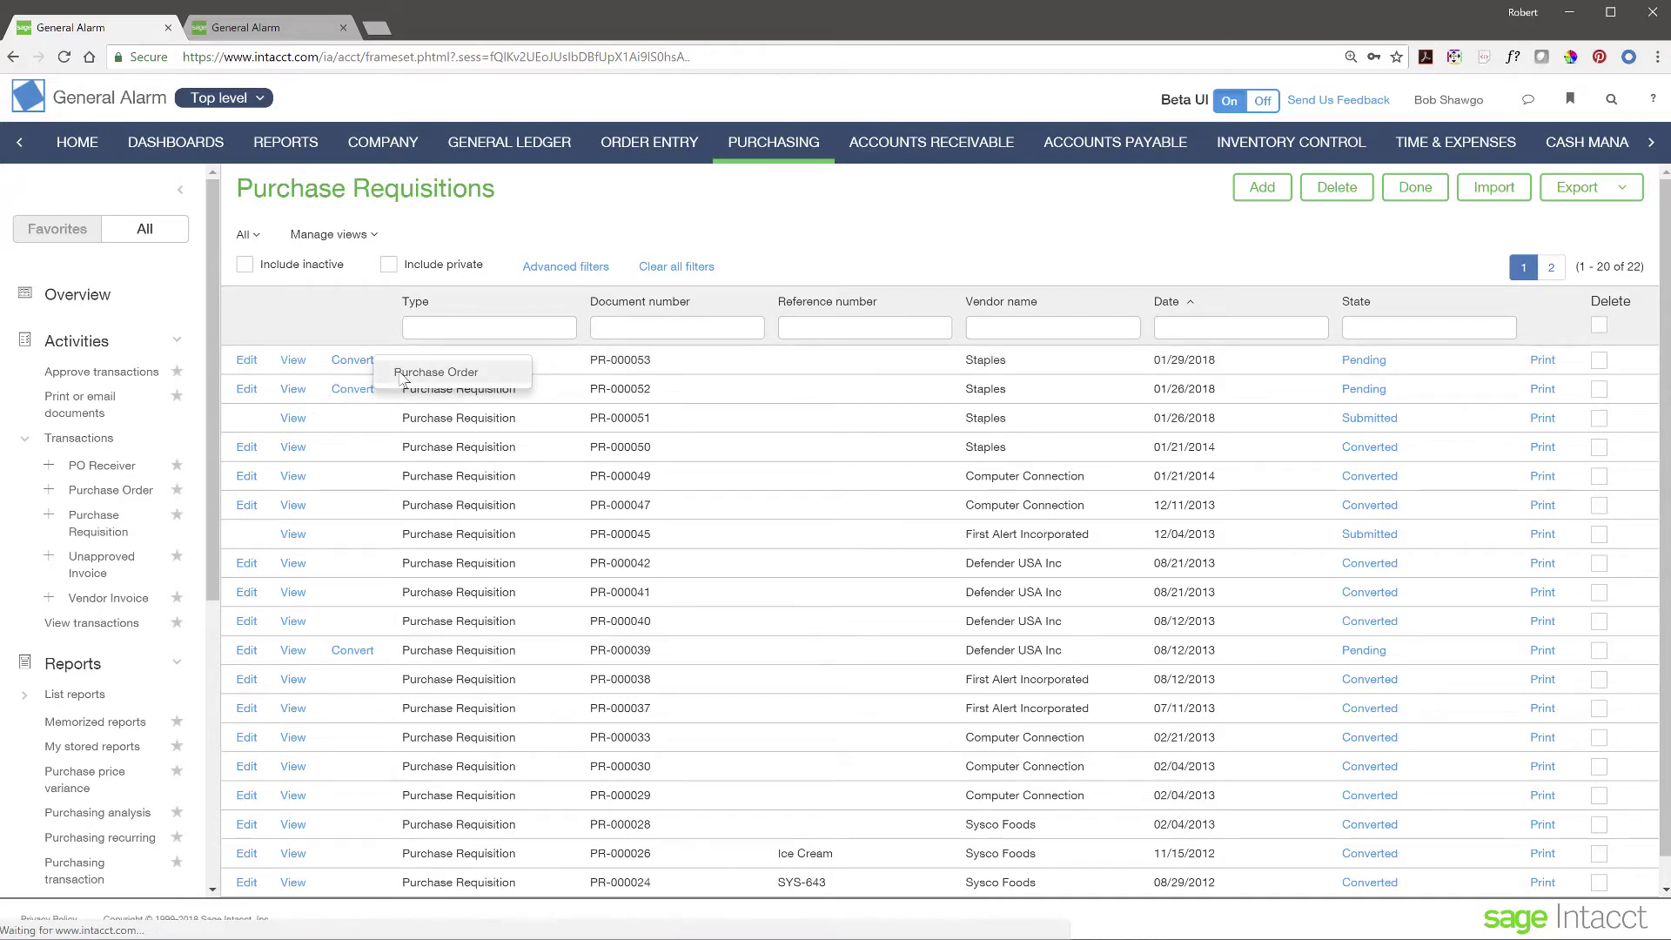
scroll(653, 525, "down", 3)
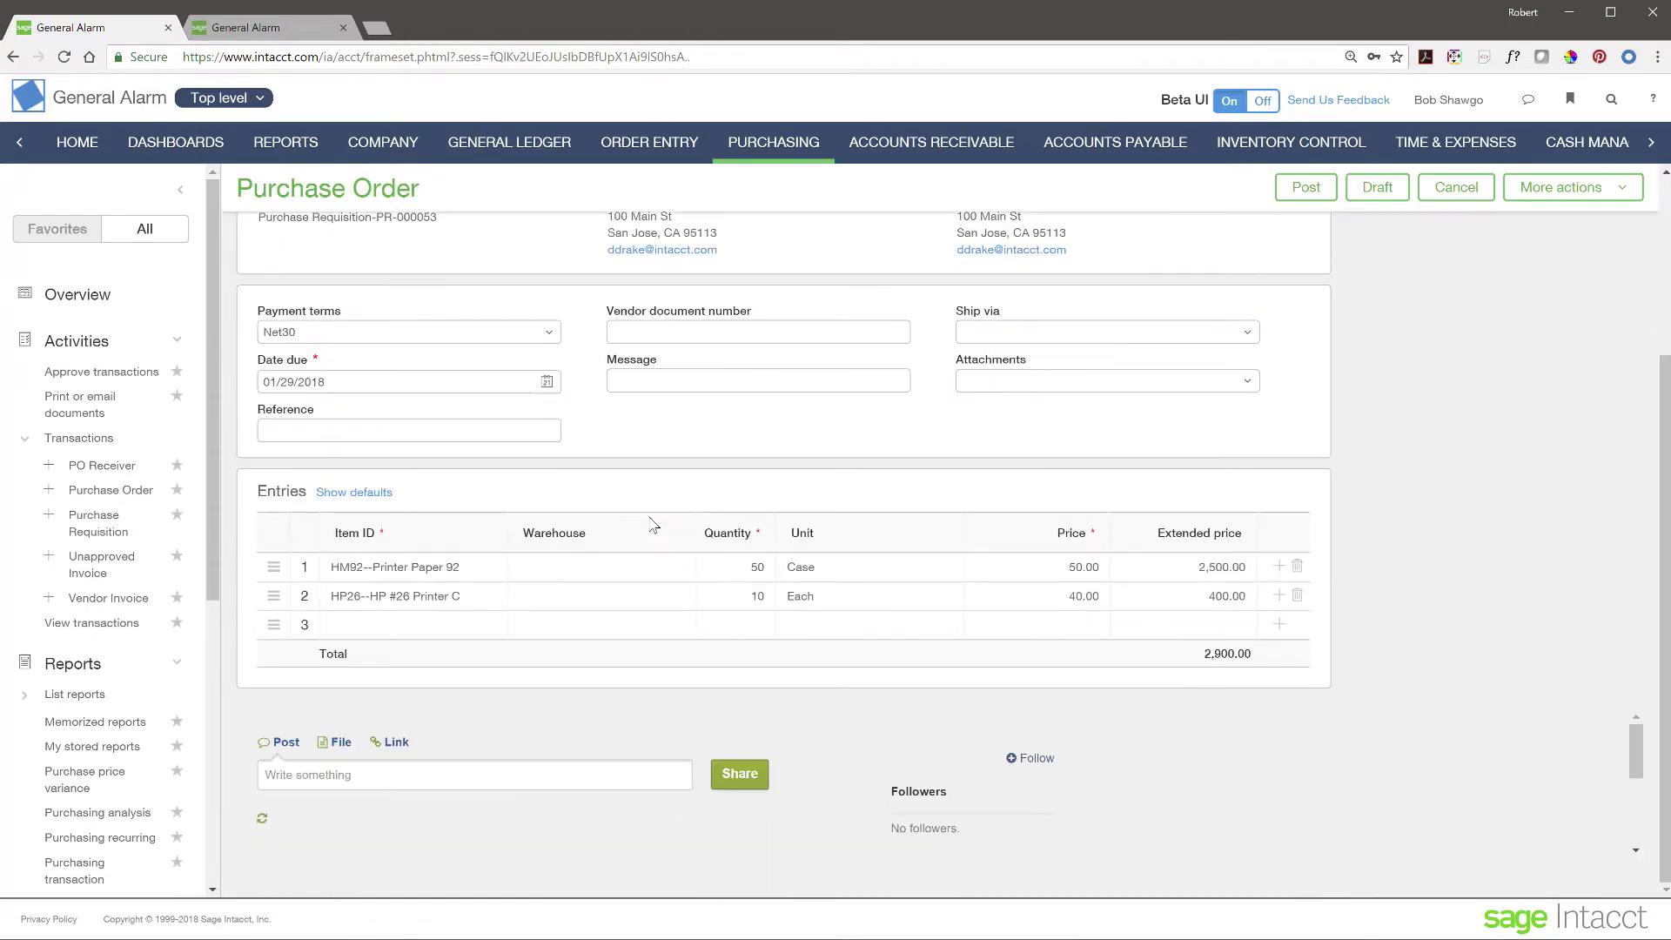
scroll(653, 524, "down", 2)
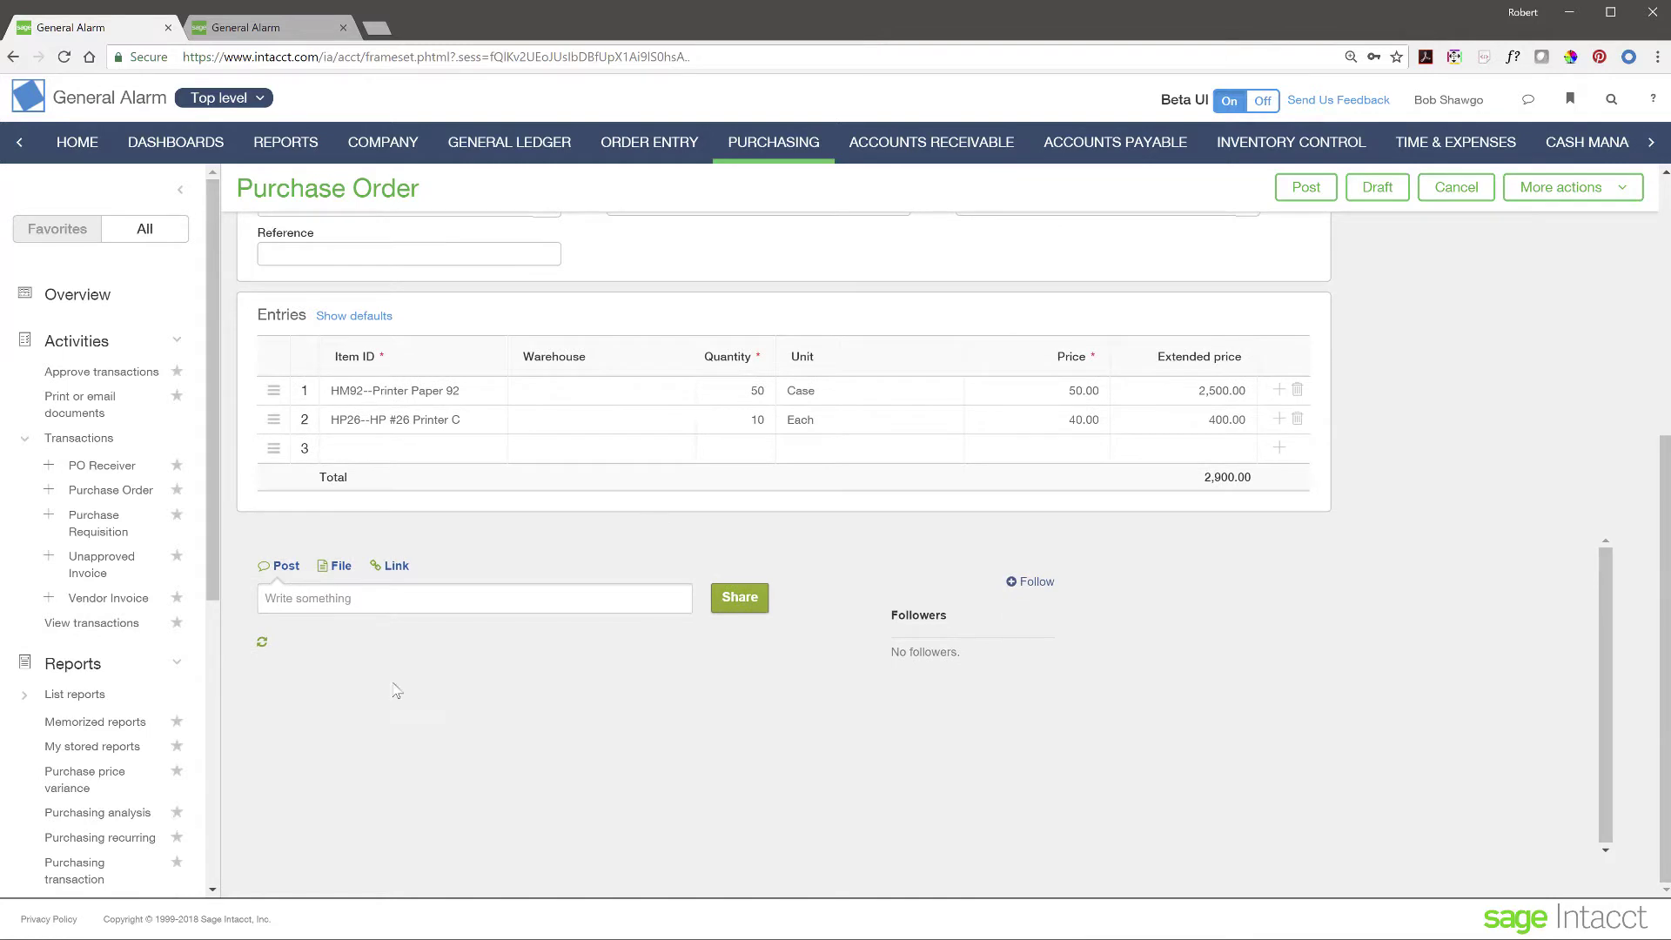
scroll(848, 625, "up", 1)
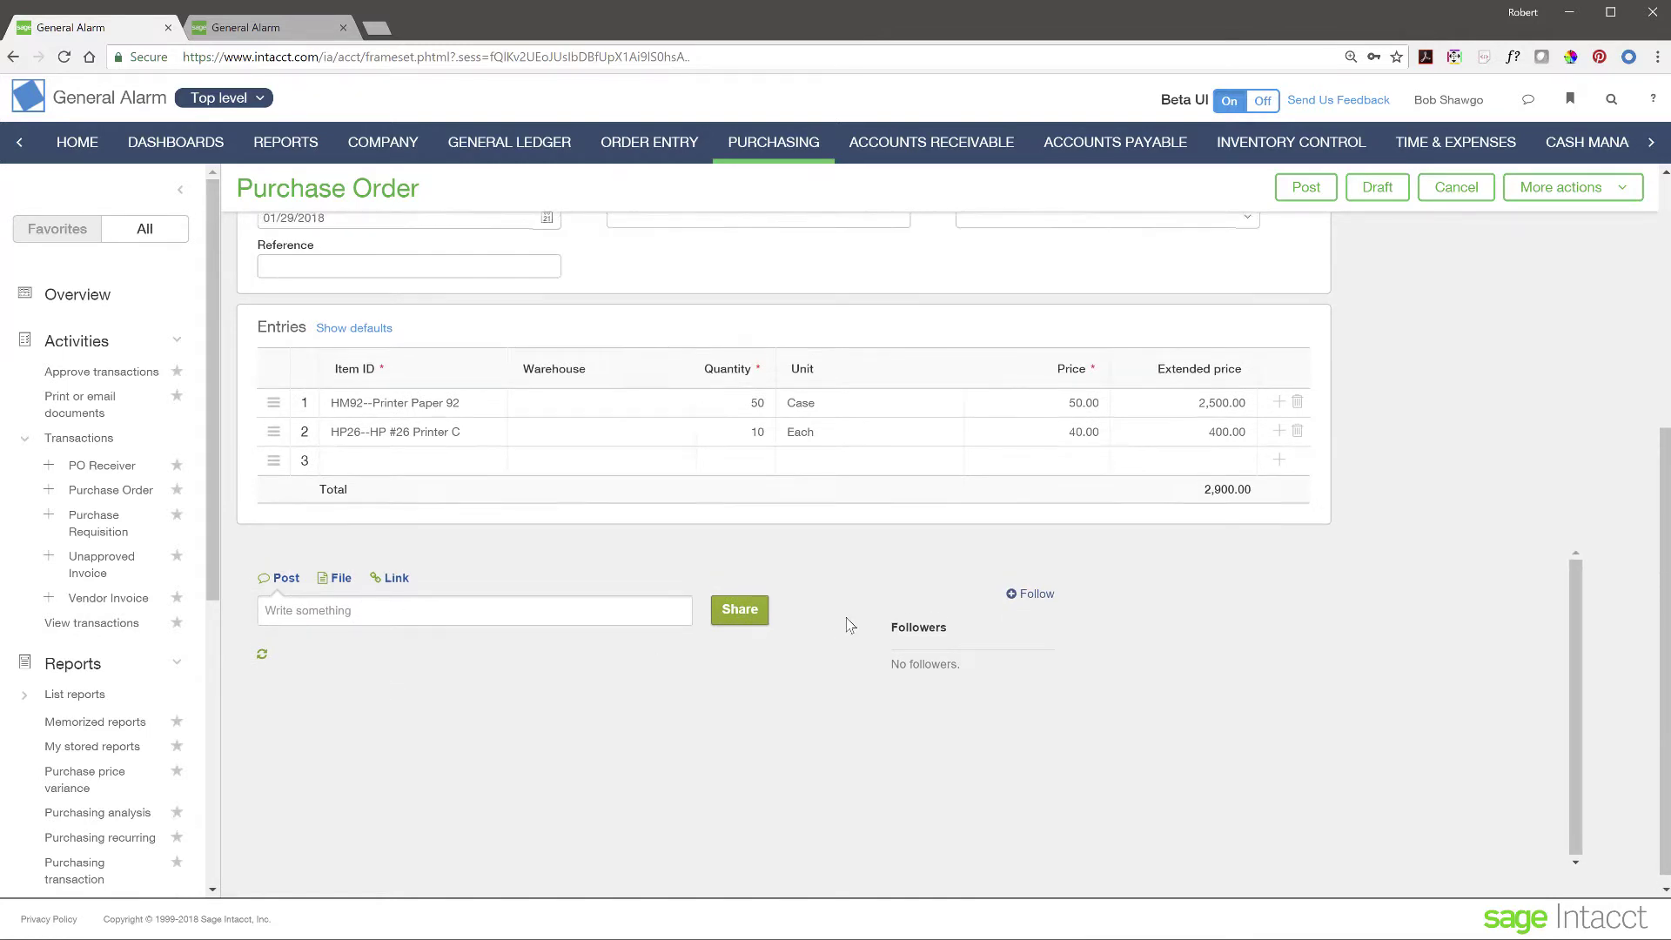
scroll(848, 625, "up", 5)
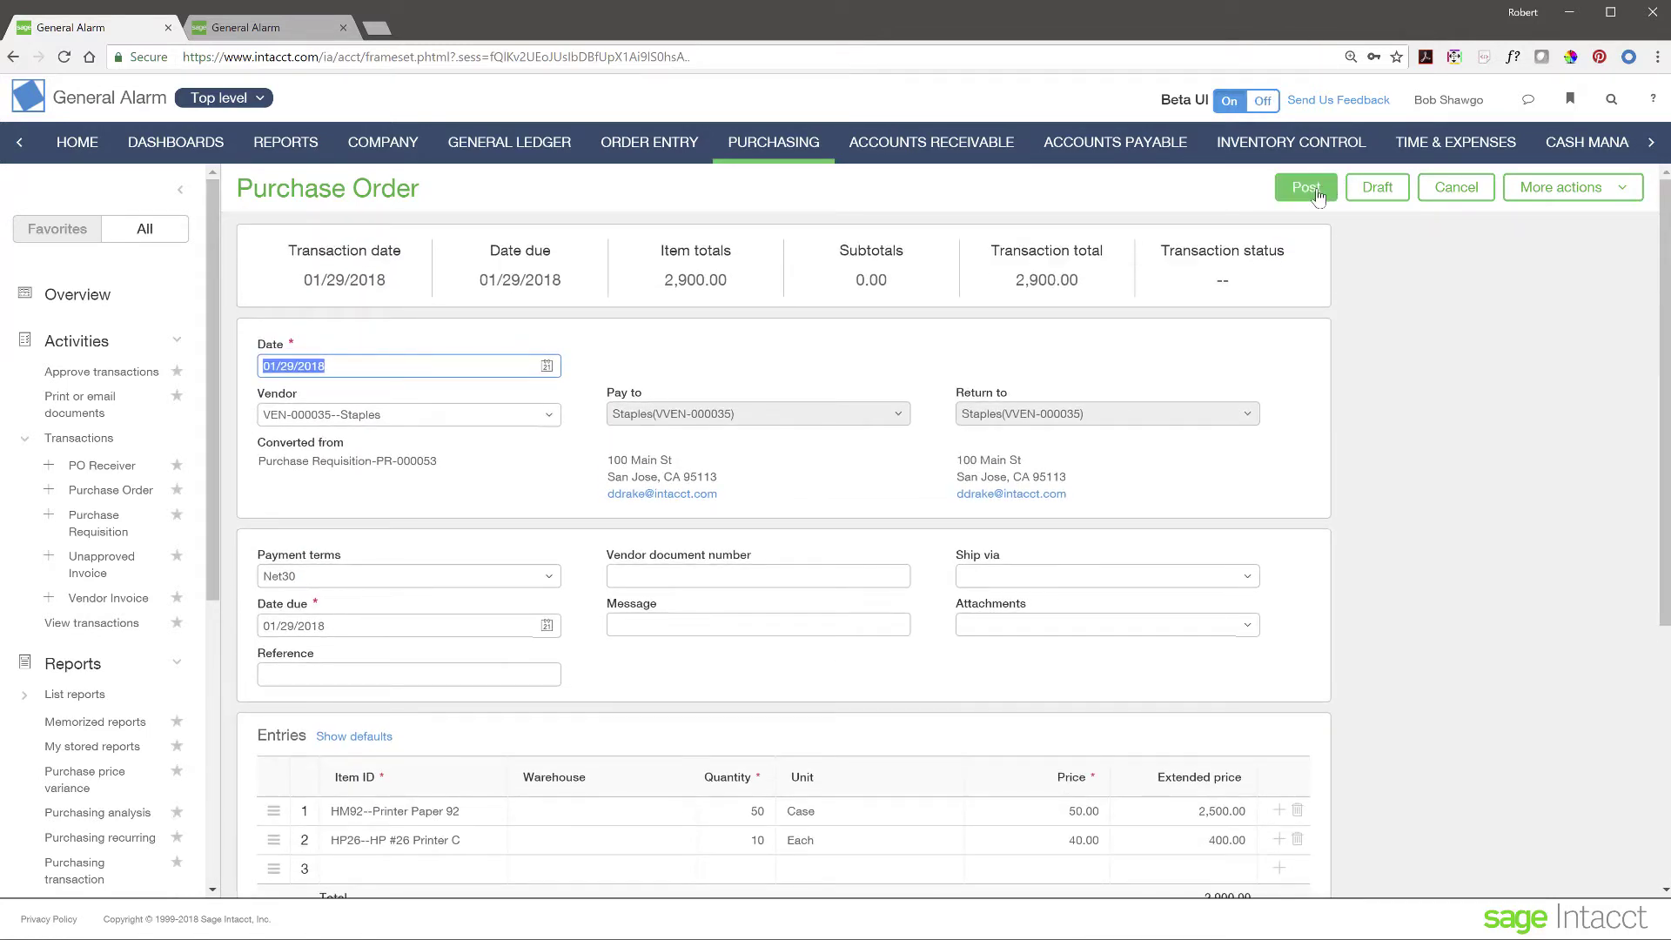
- Post the new purchase order and open Staples order PO-000055
left_click(1308, 189)
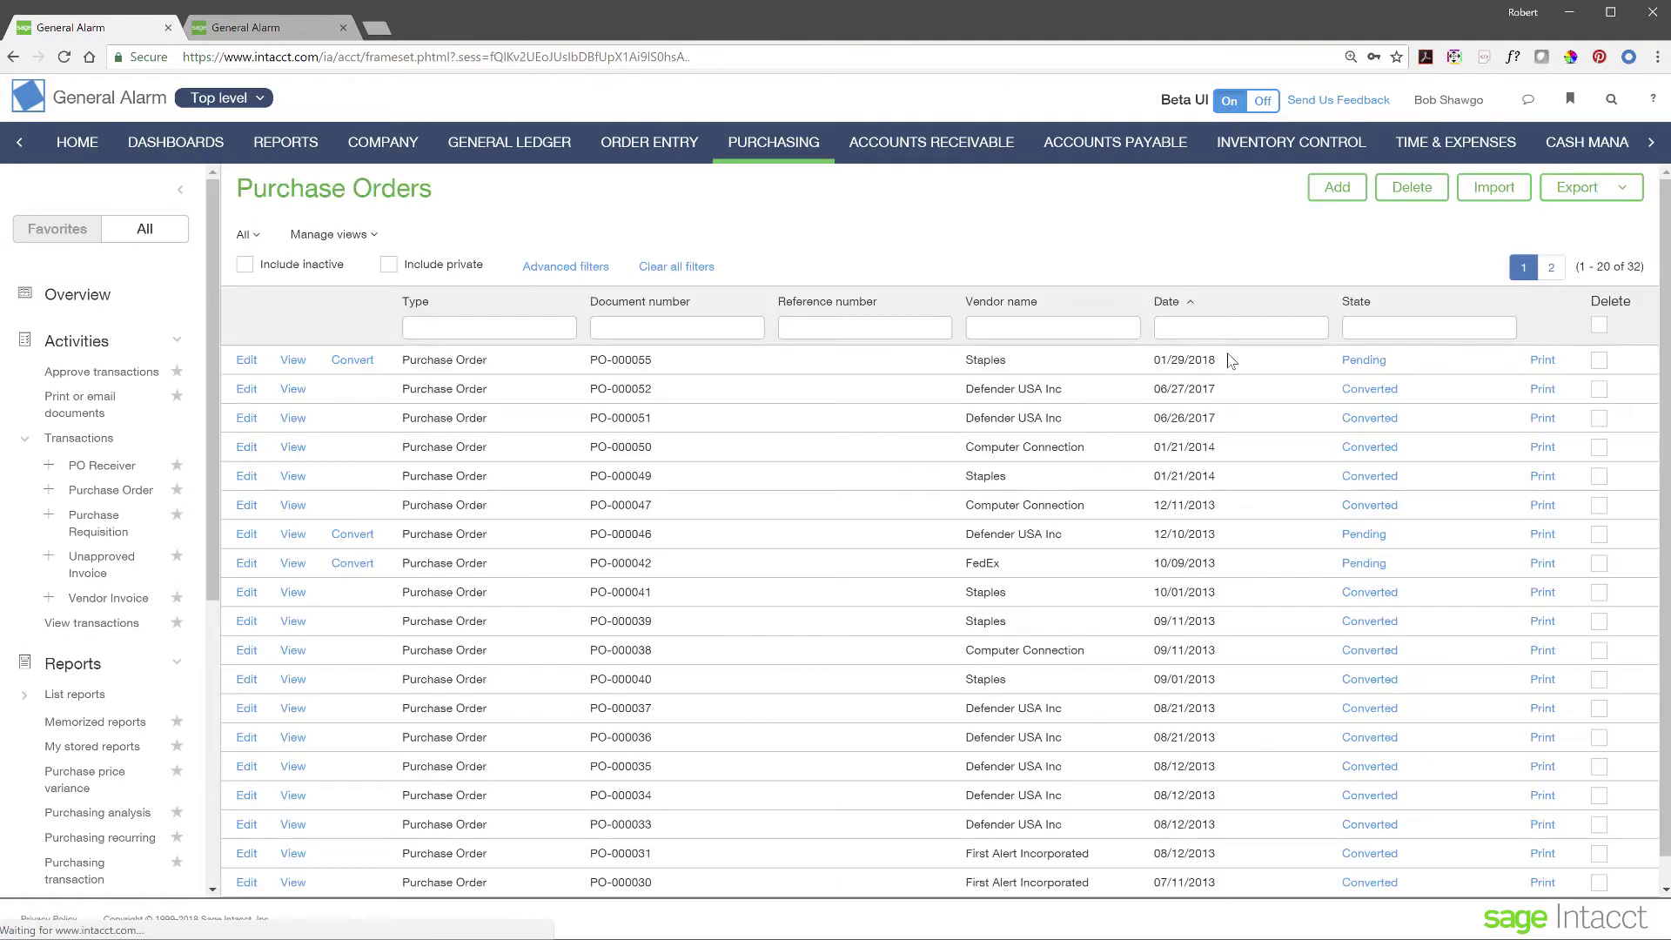
left_click(293, 361)
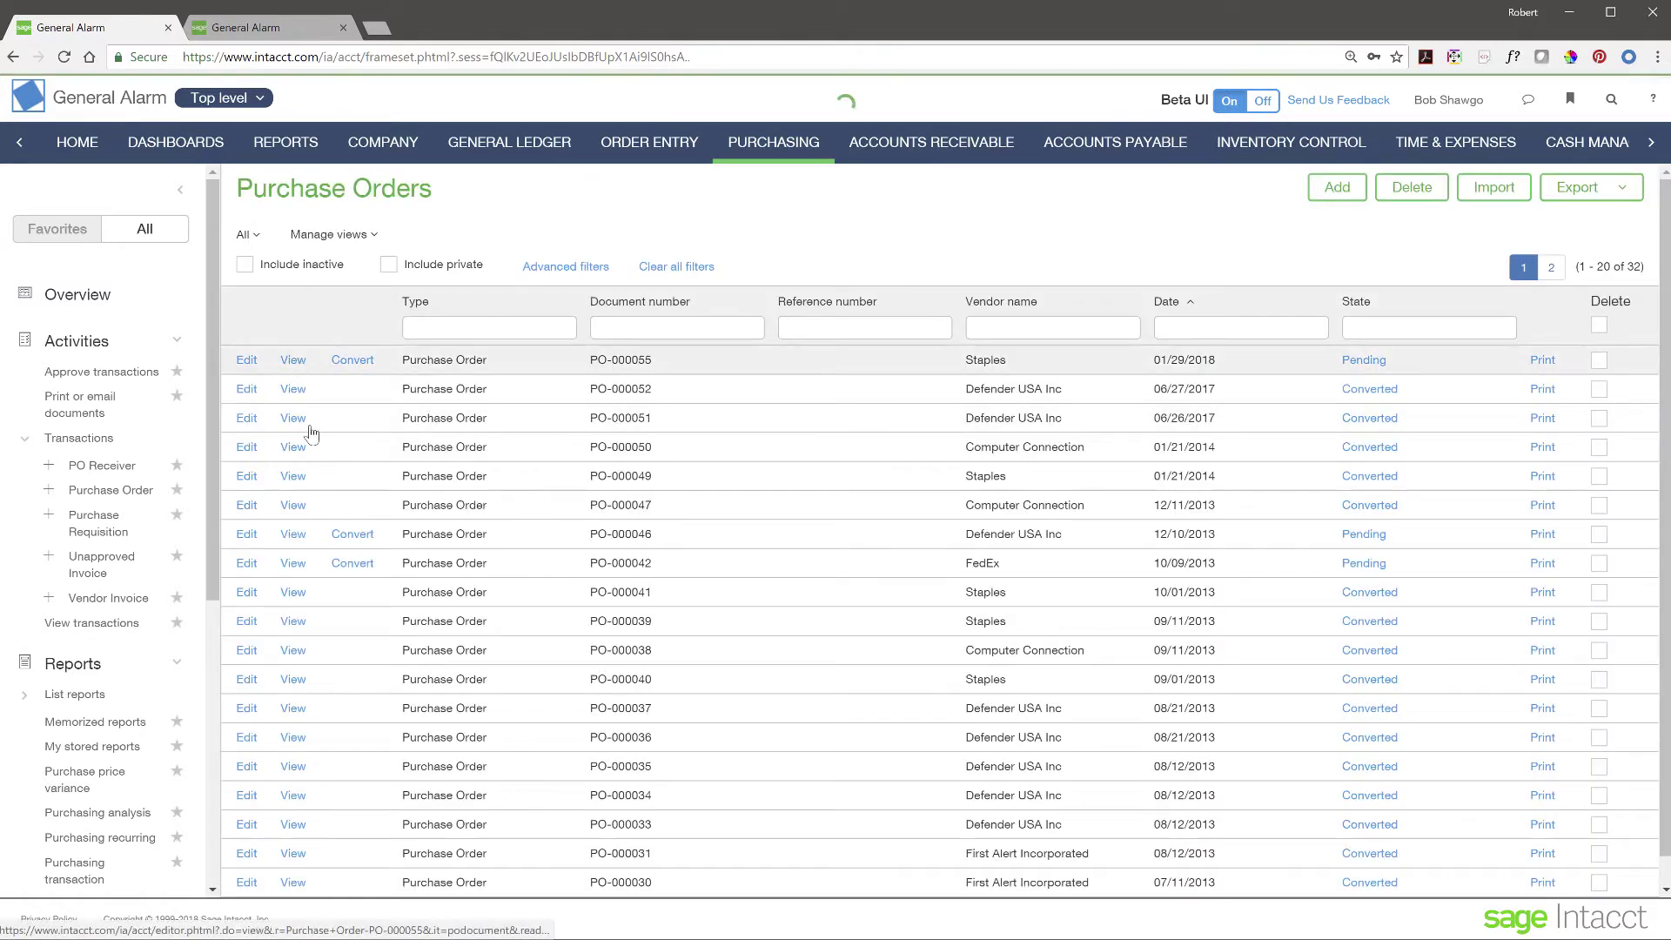
scroll(374, 459, "down", 3)
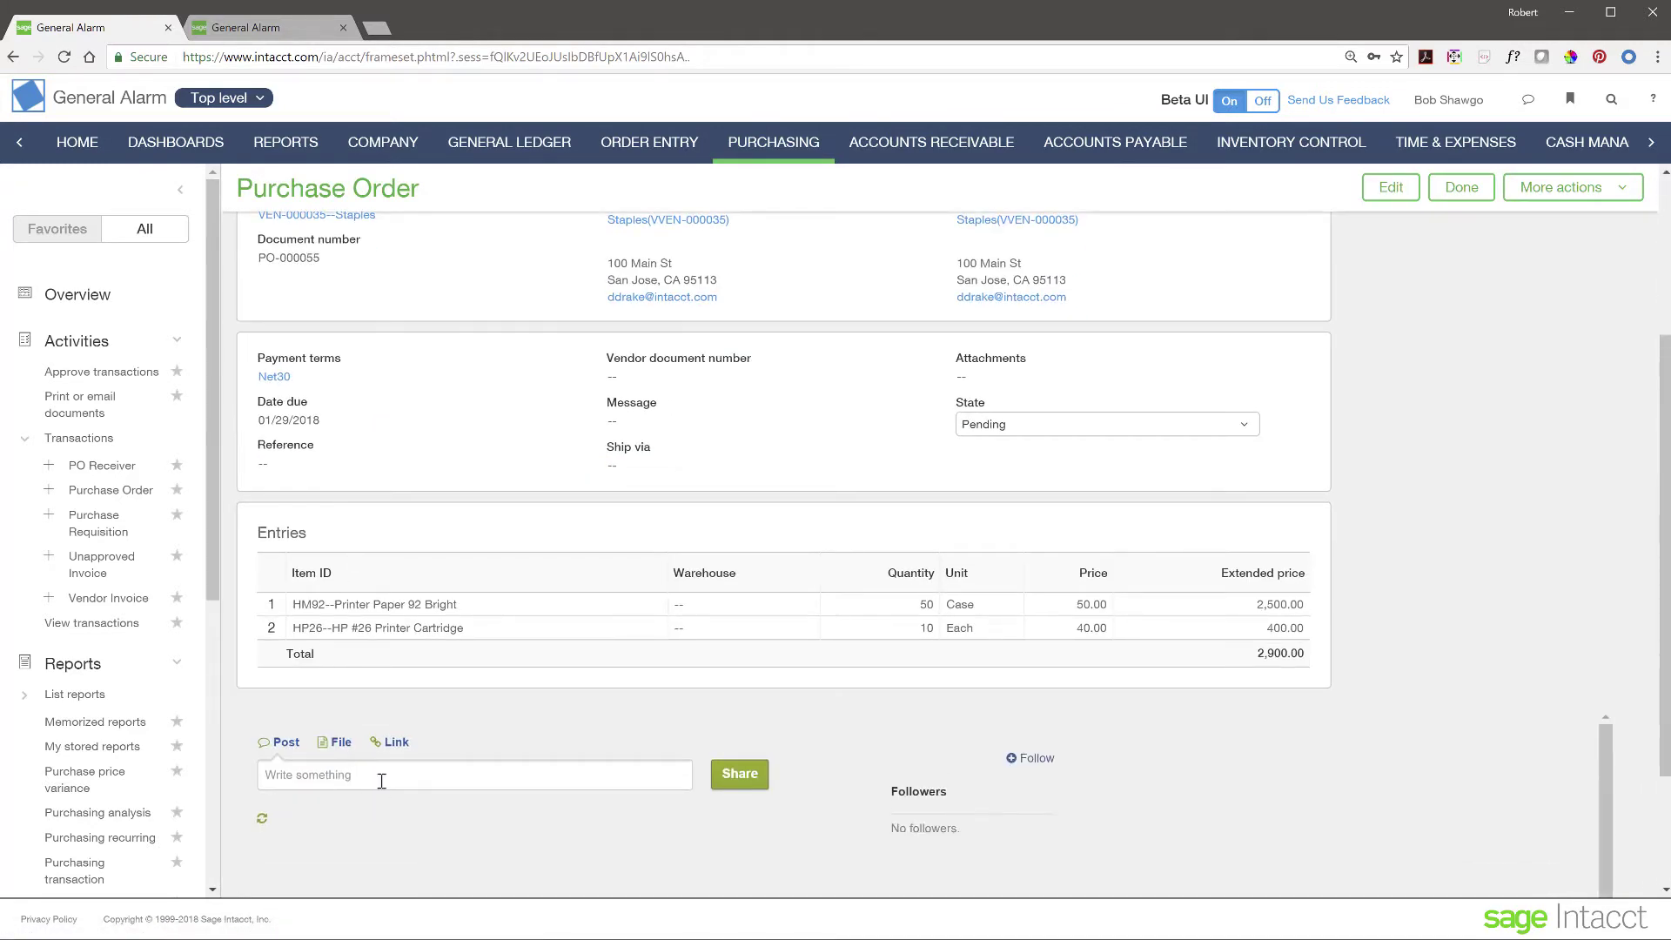
left_click(383, 773)
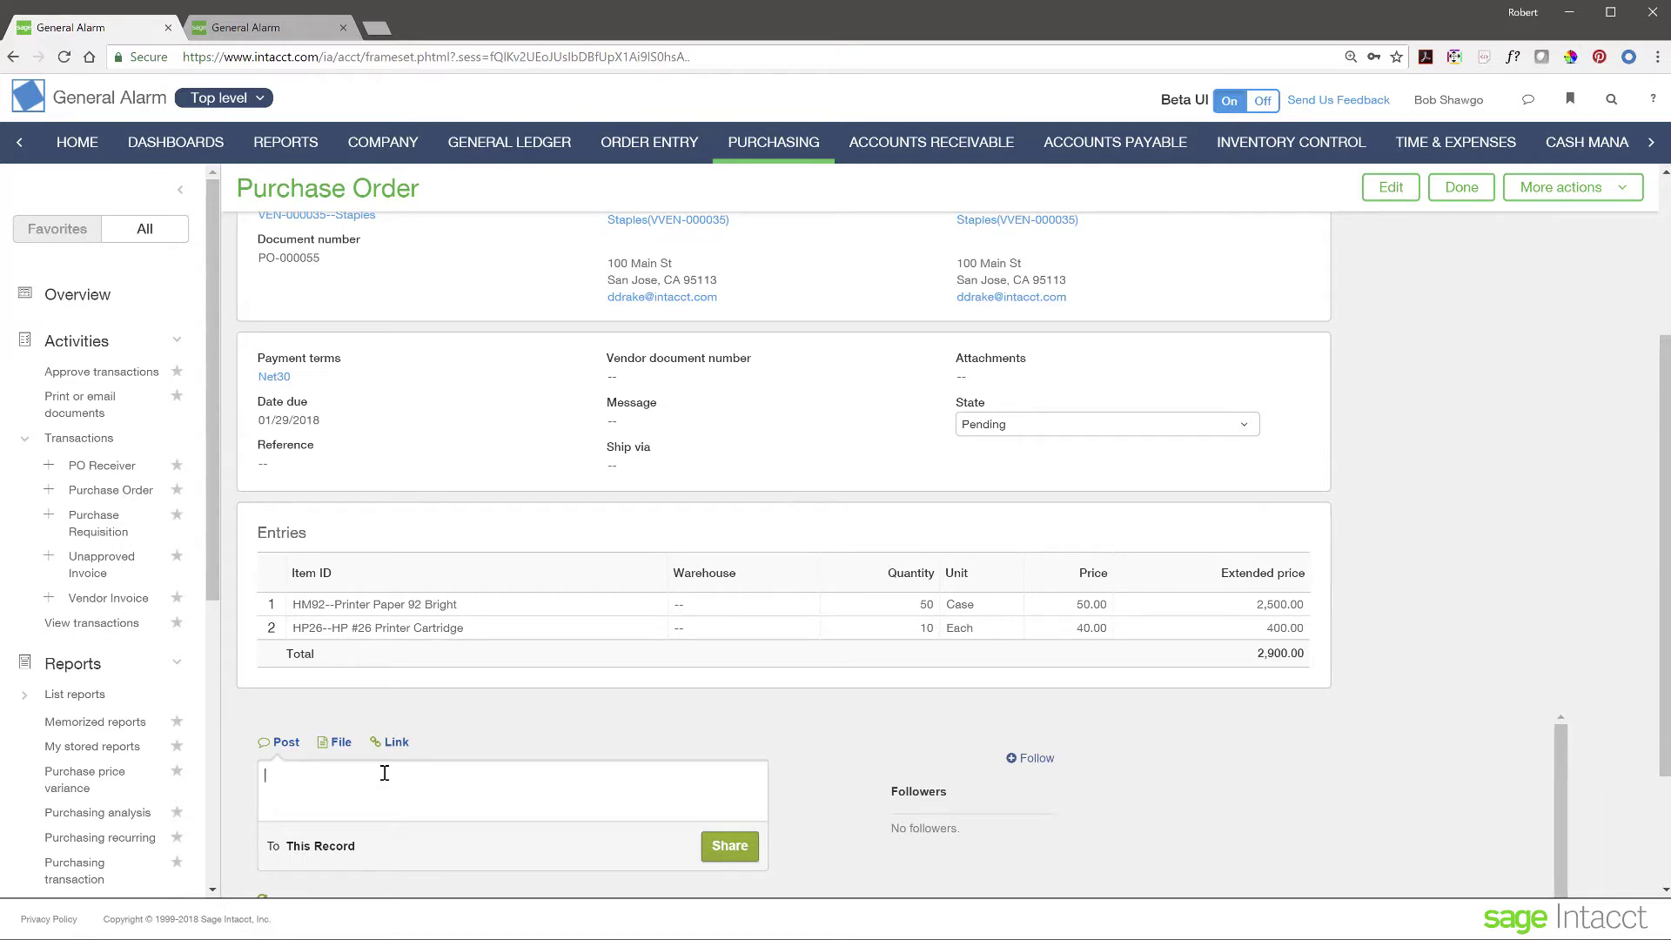
type("How often do we reorder?")
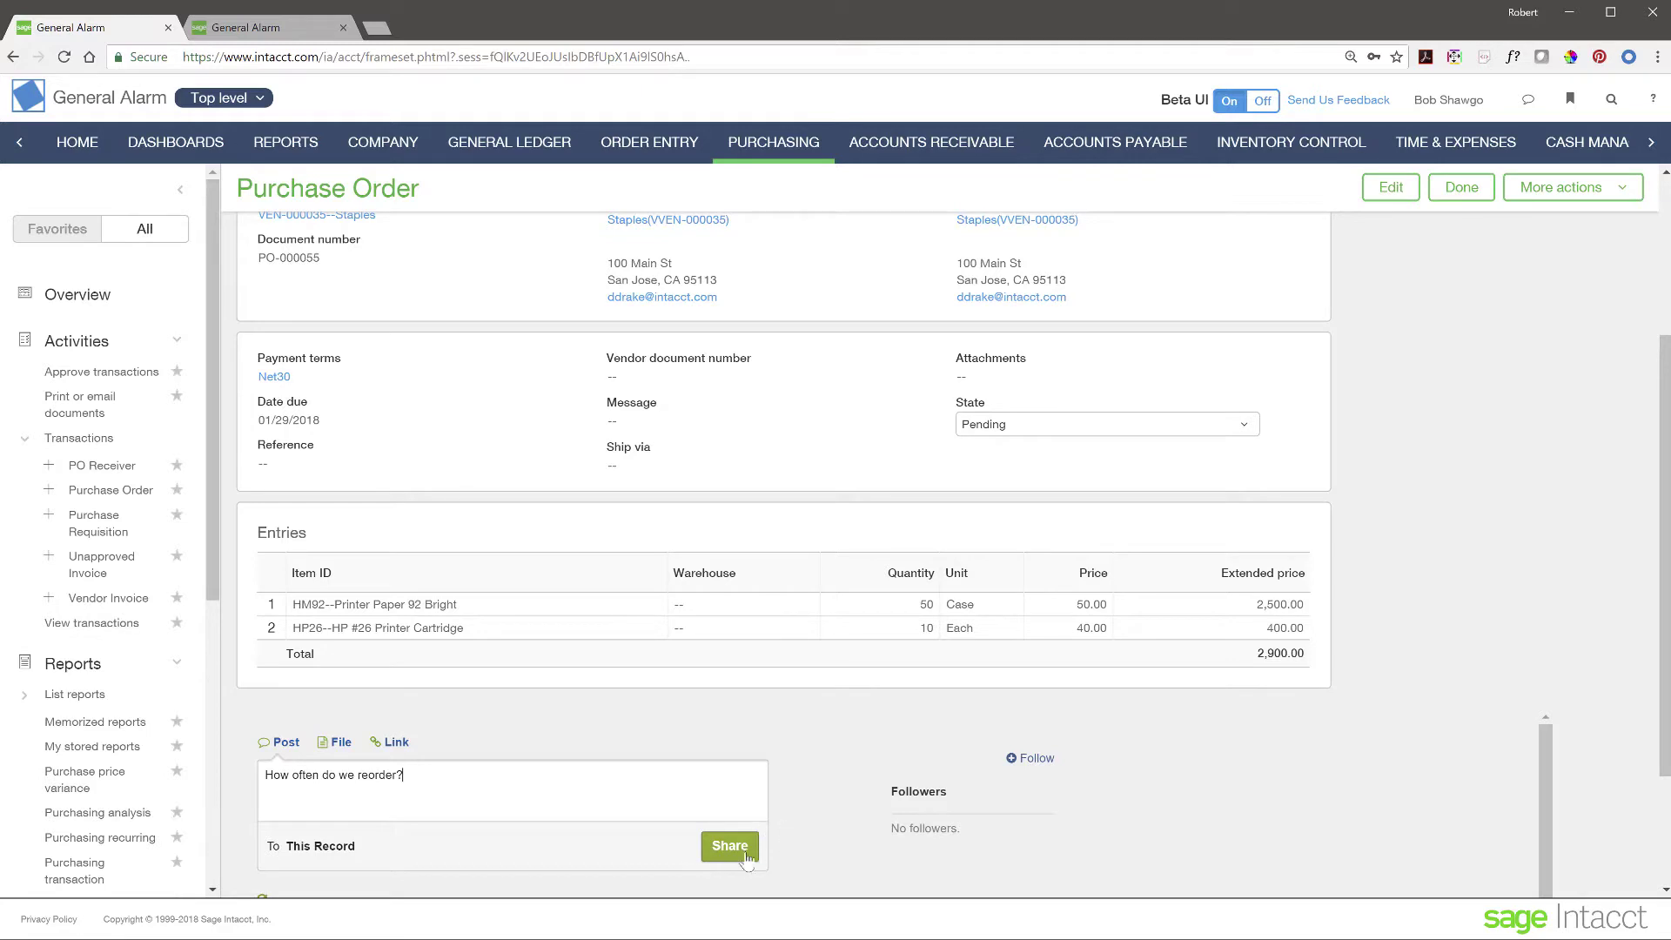
left_click(514, 787)
type("dj")
key("BackSpace")
key("BackSpace")
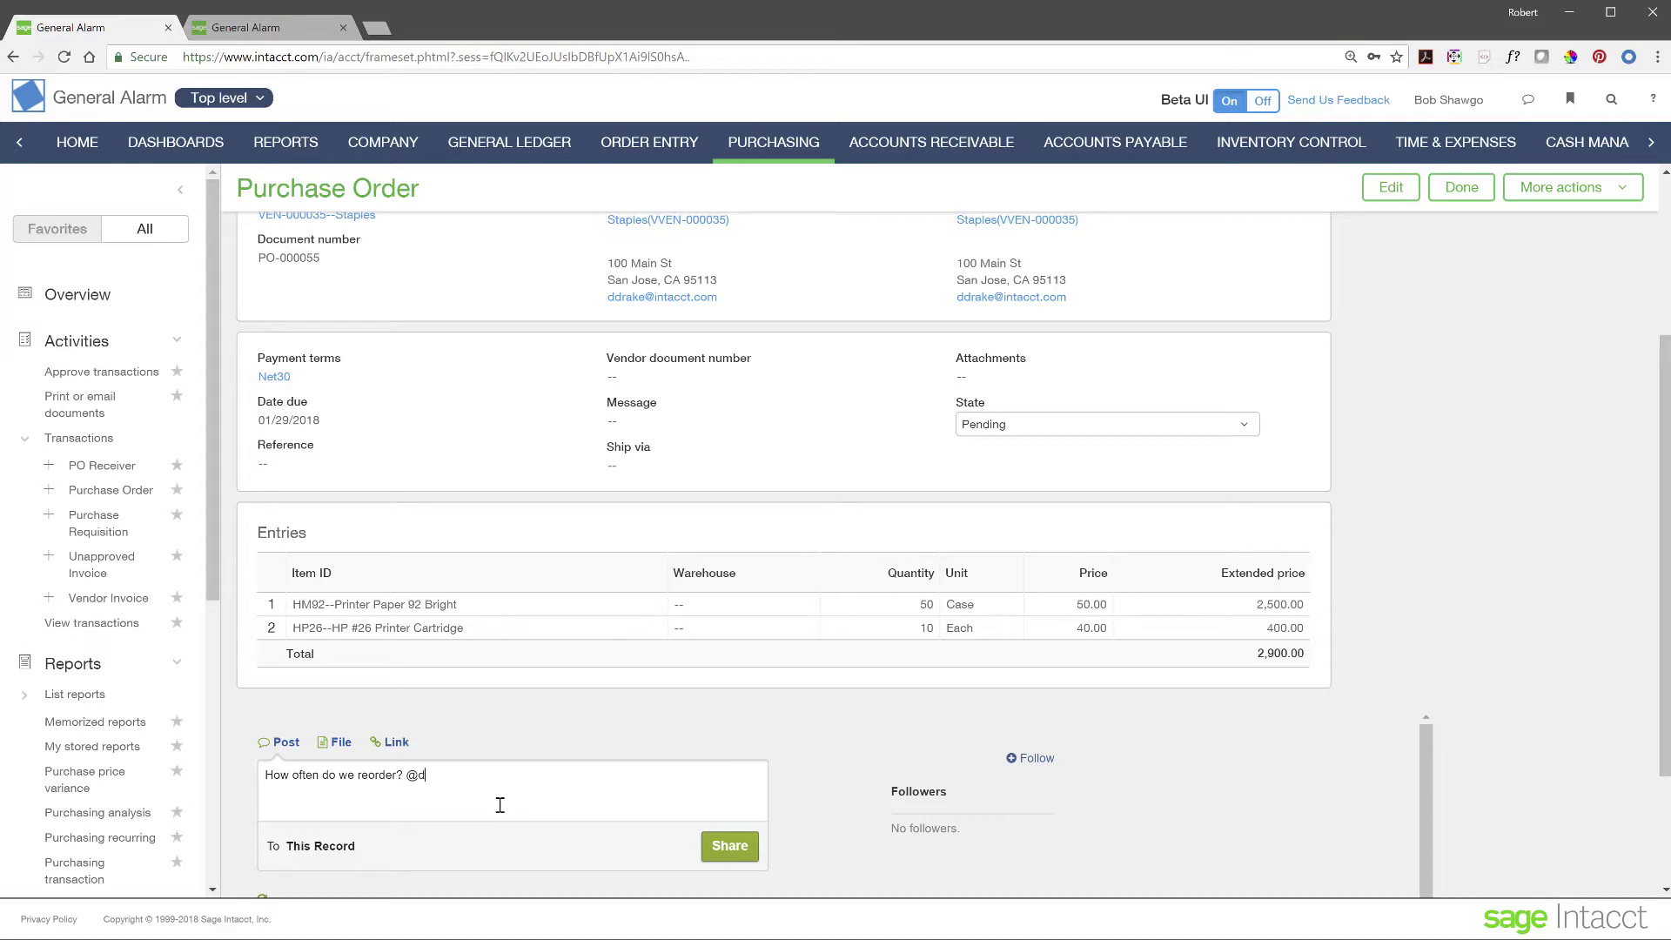
left_click(707, 852)
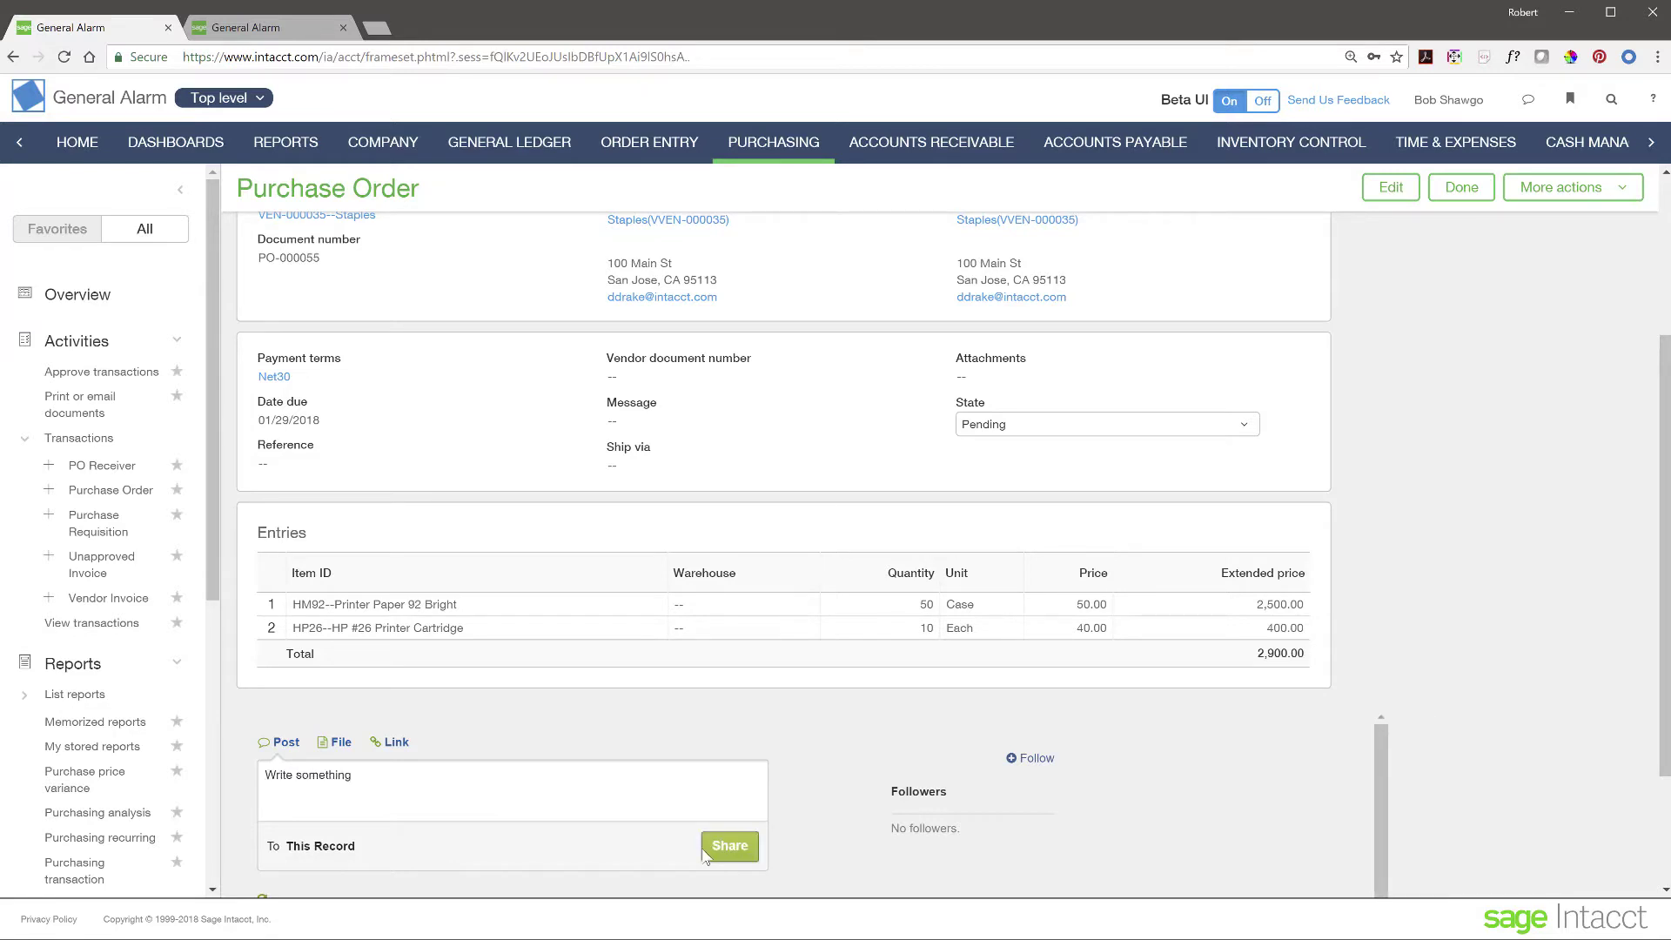
scroll(425, 719, "down", 2)
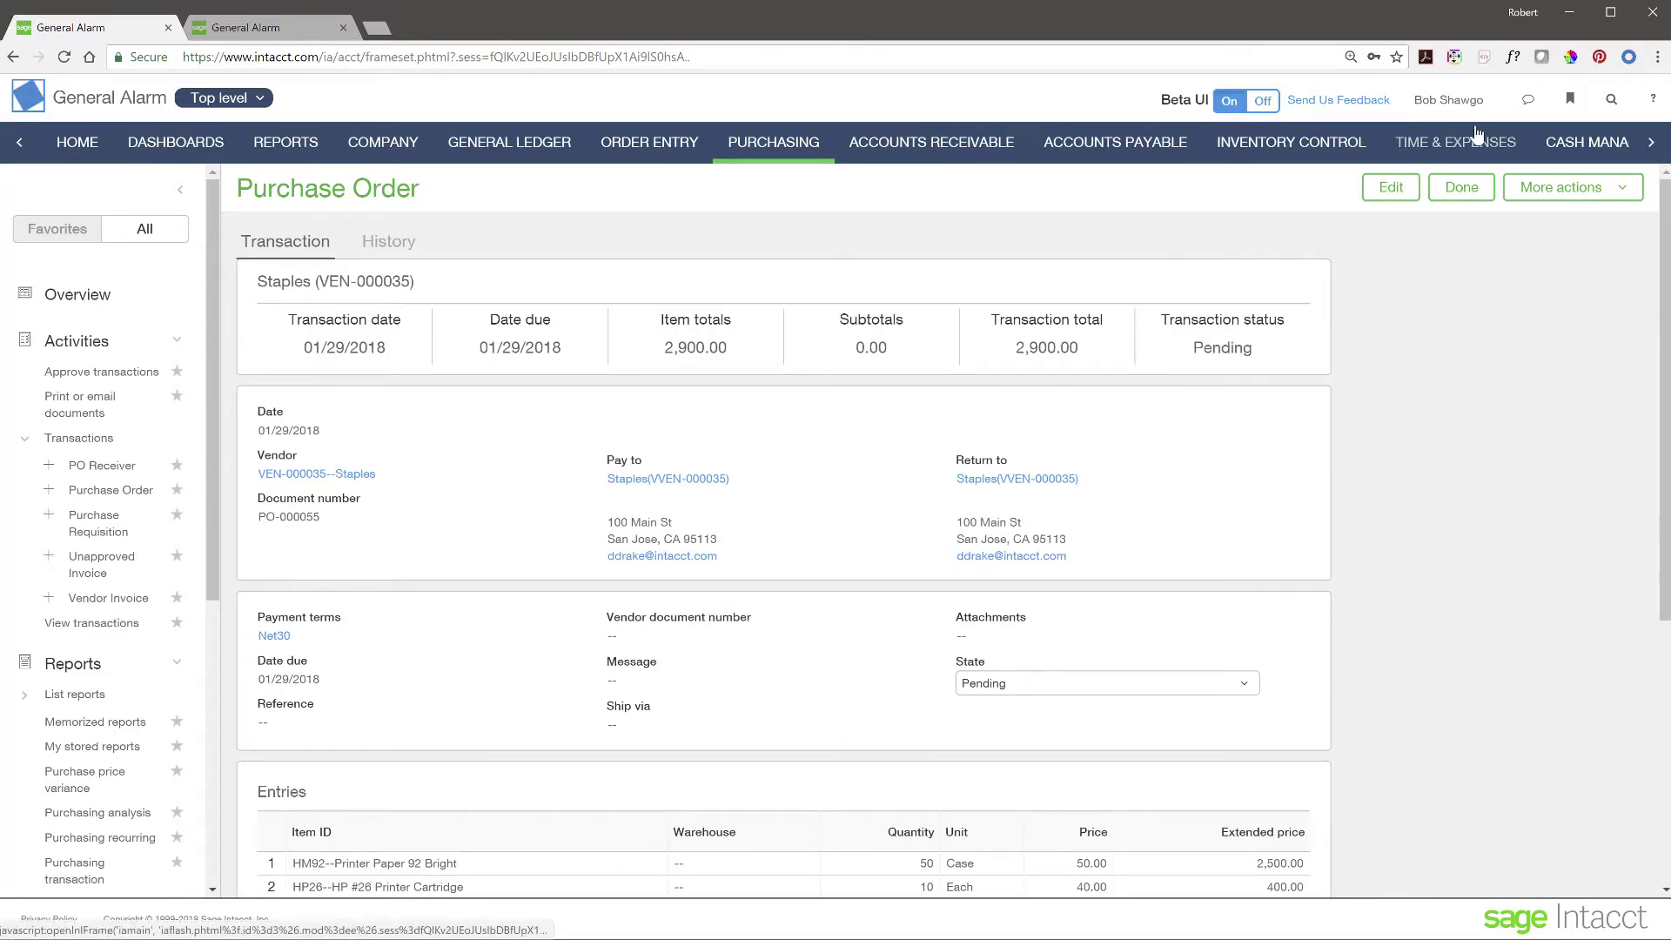
- Edit the PO-000055 reorder post in the collaboration feed to tag the colleague by full name, and save
left_click(1527, 102)
left_click(1400, 215)
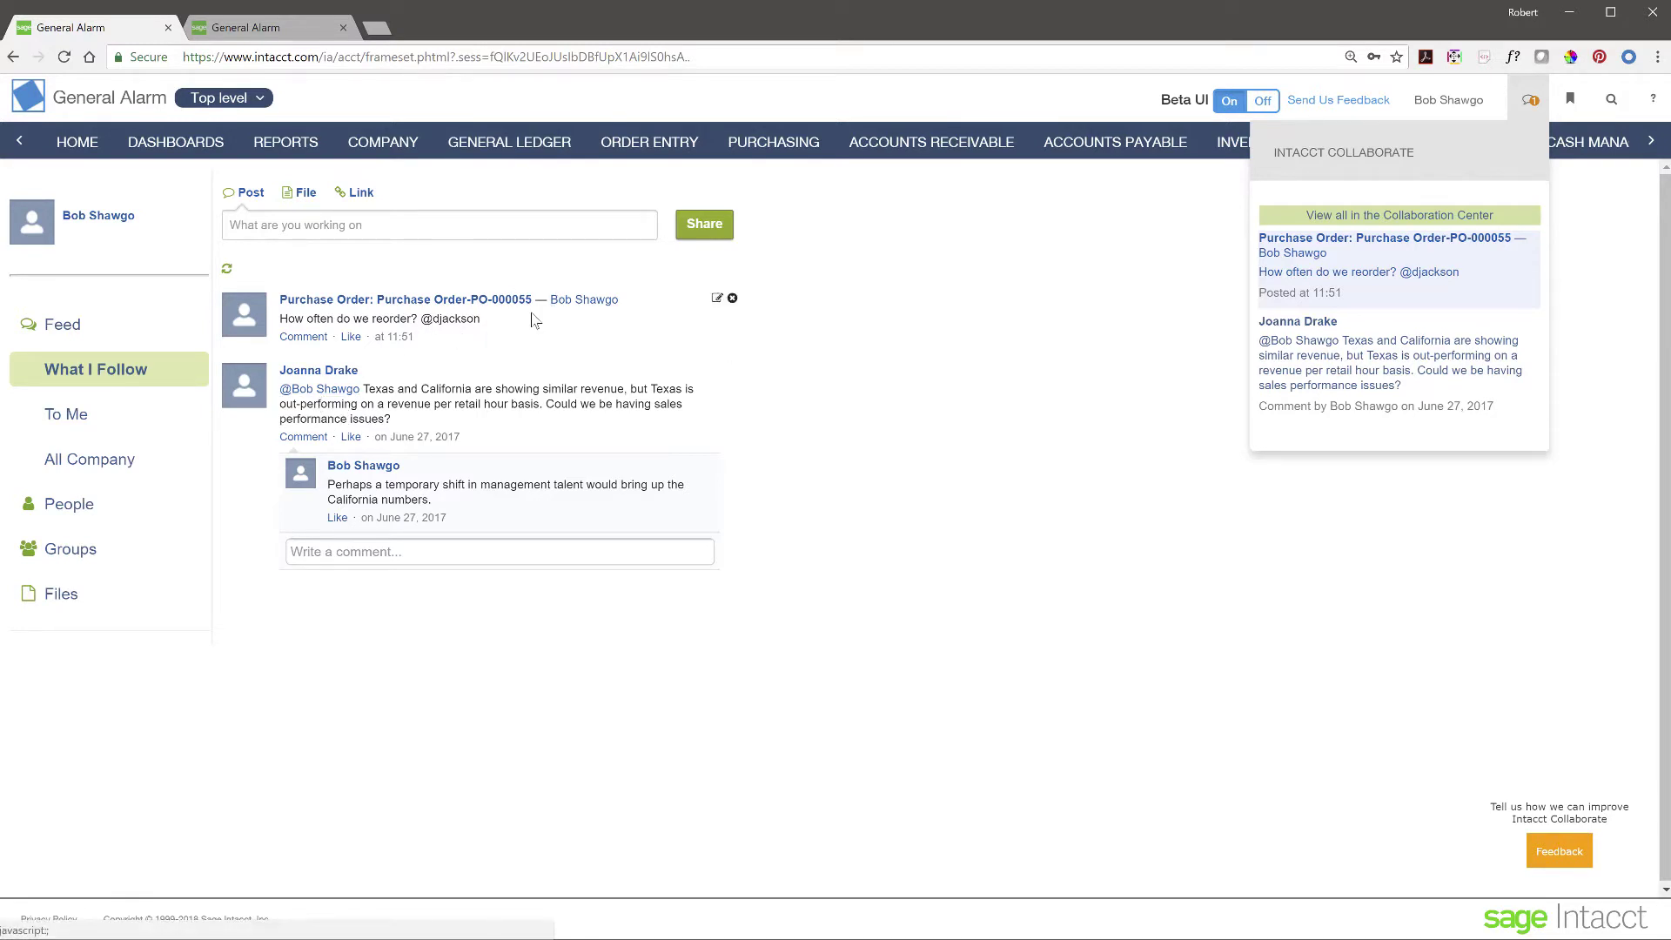
left_click(717, 299)
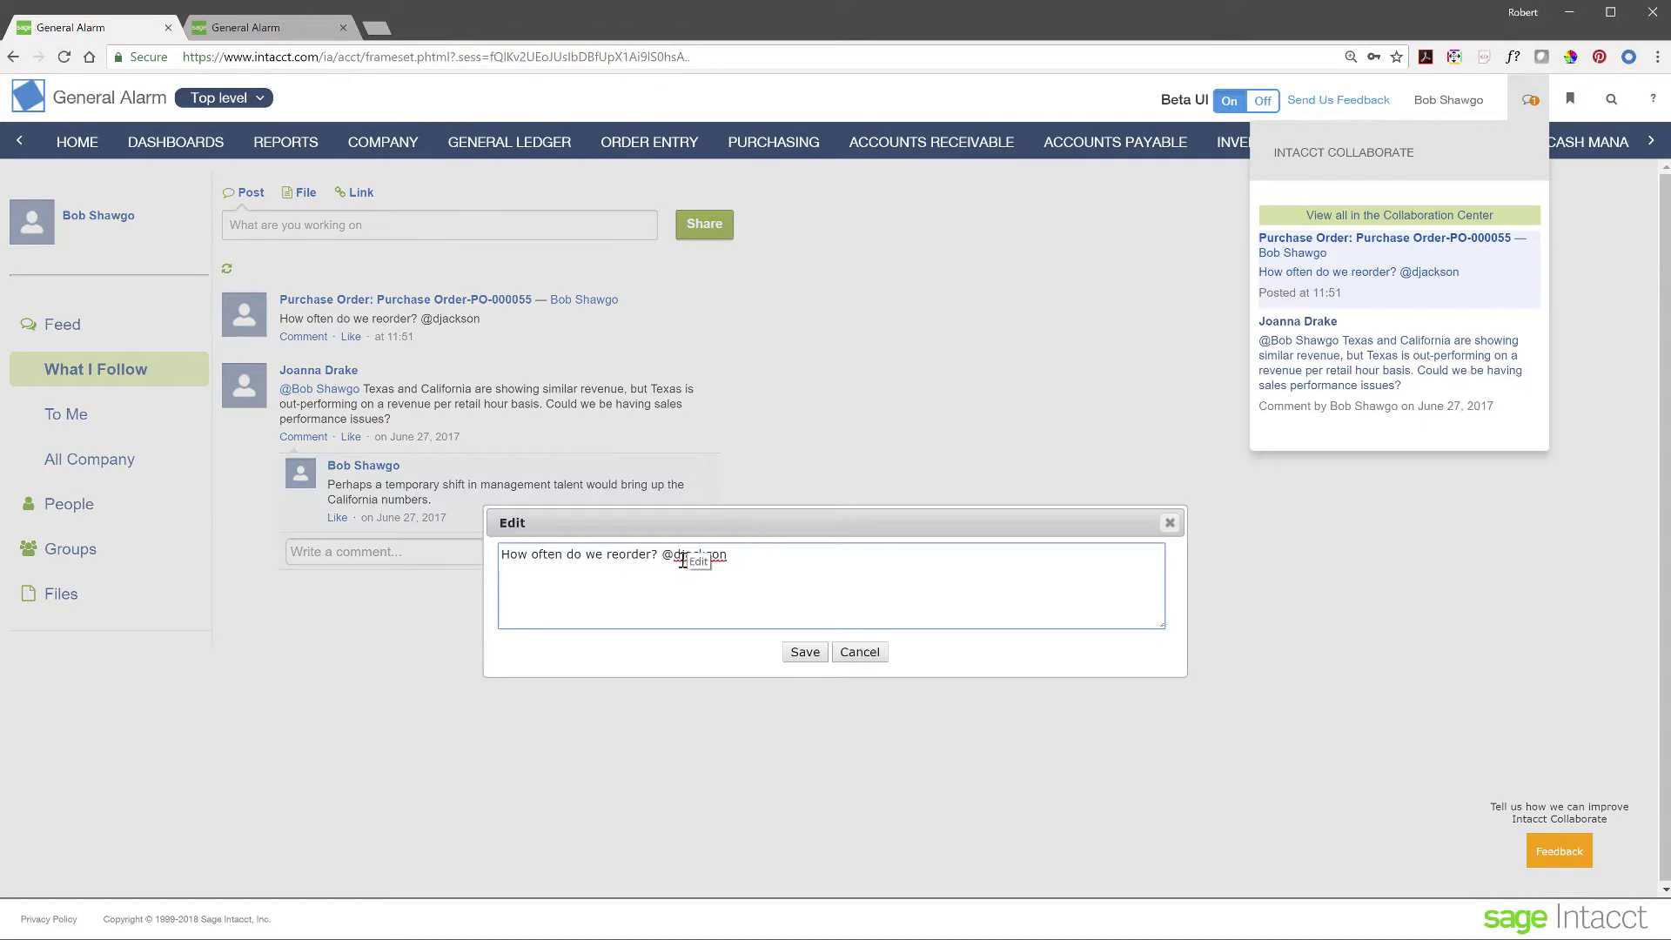
left_click_drag(676, 557, 766, 558)
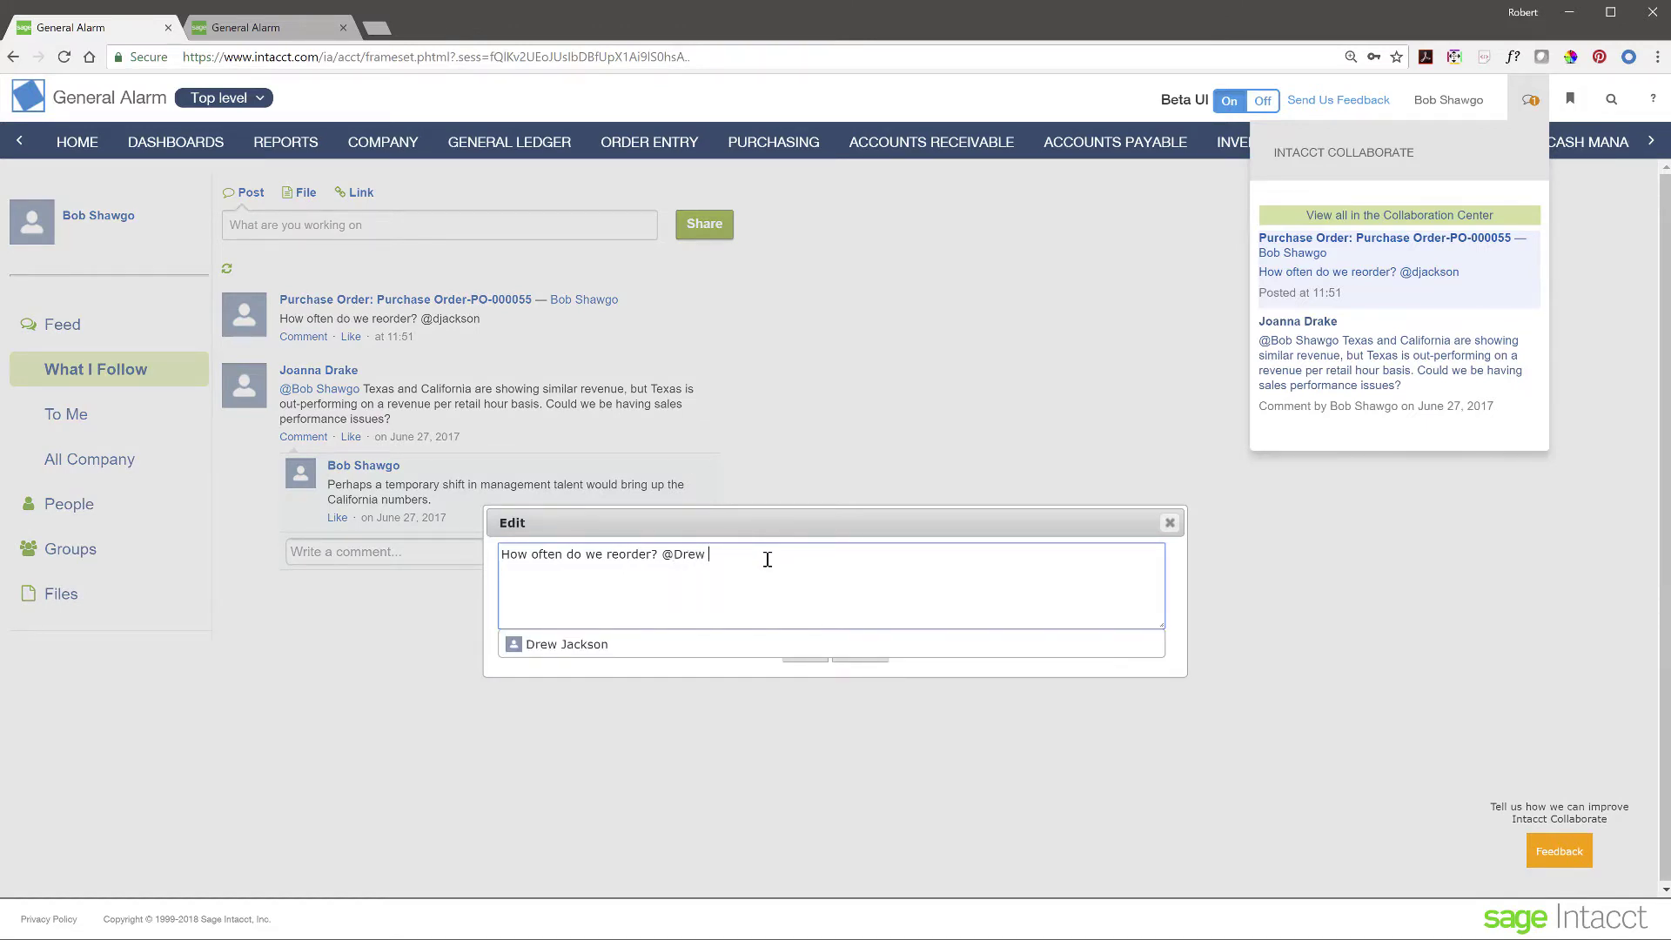
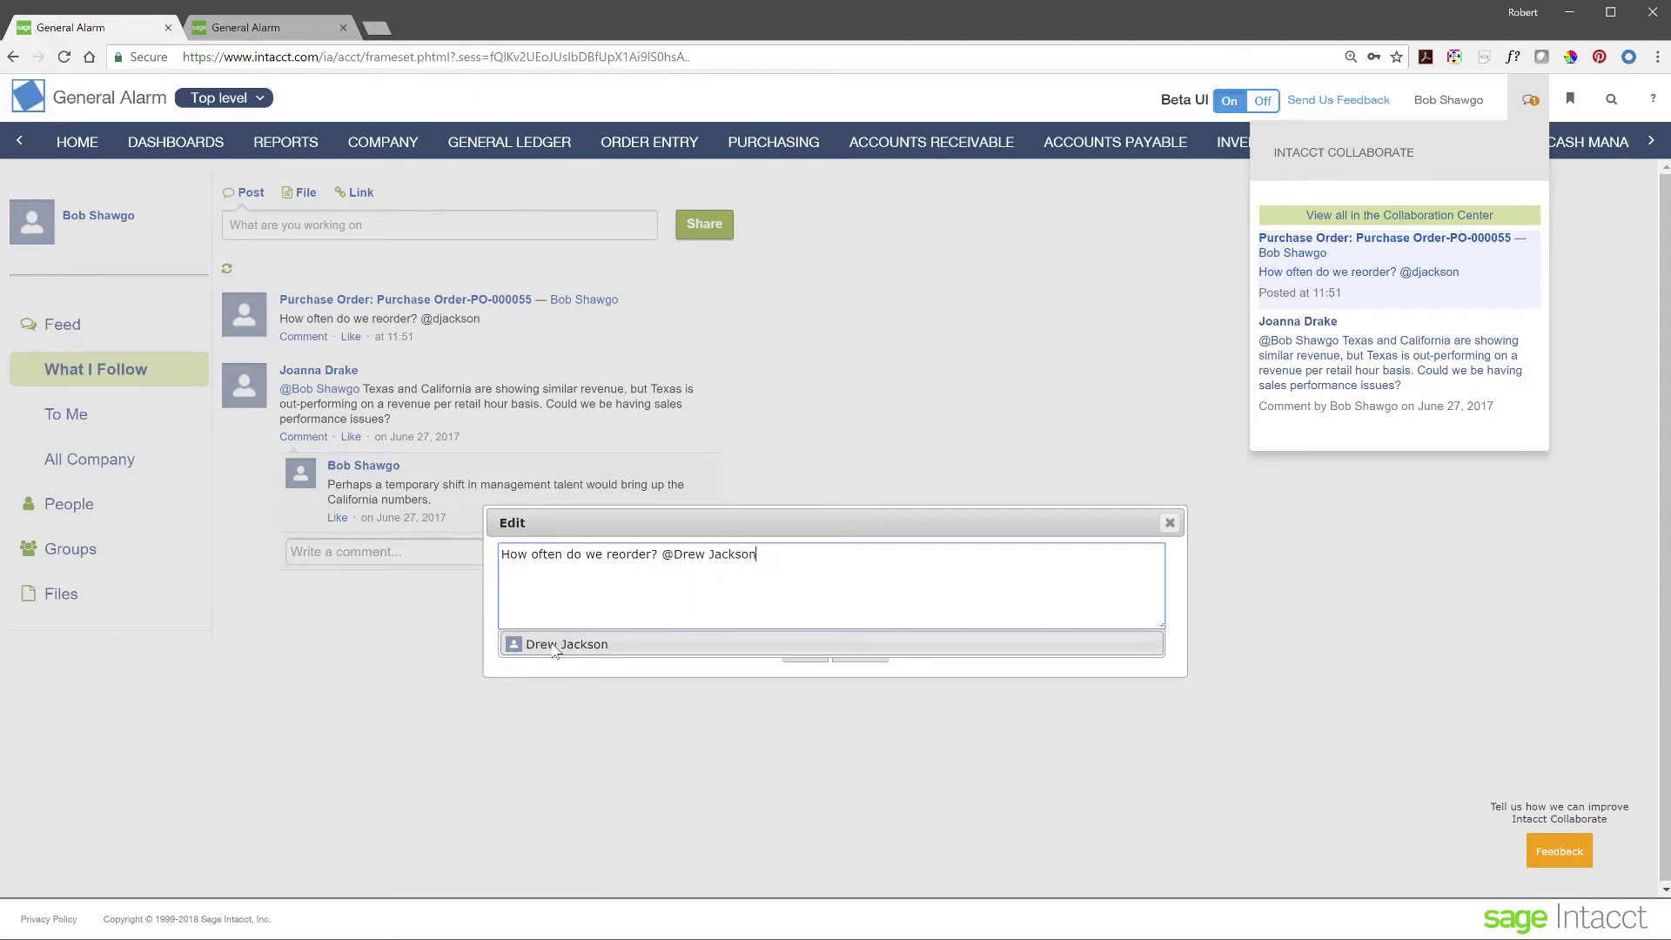
left_click(555, 645)
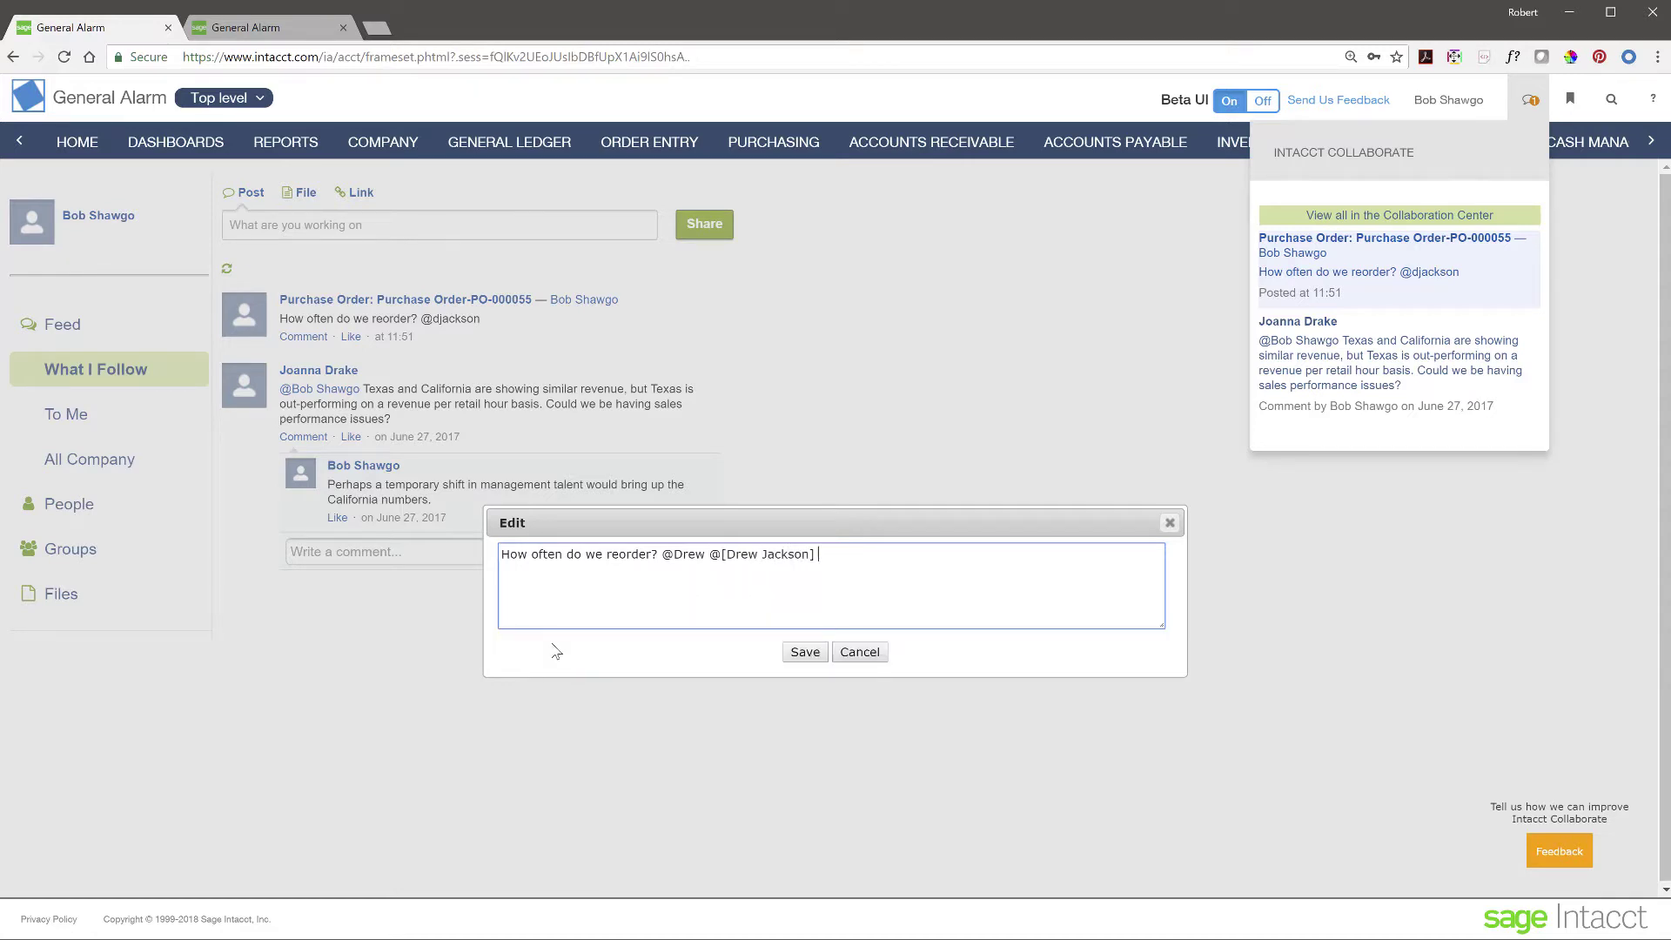
left_click(803, 655)
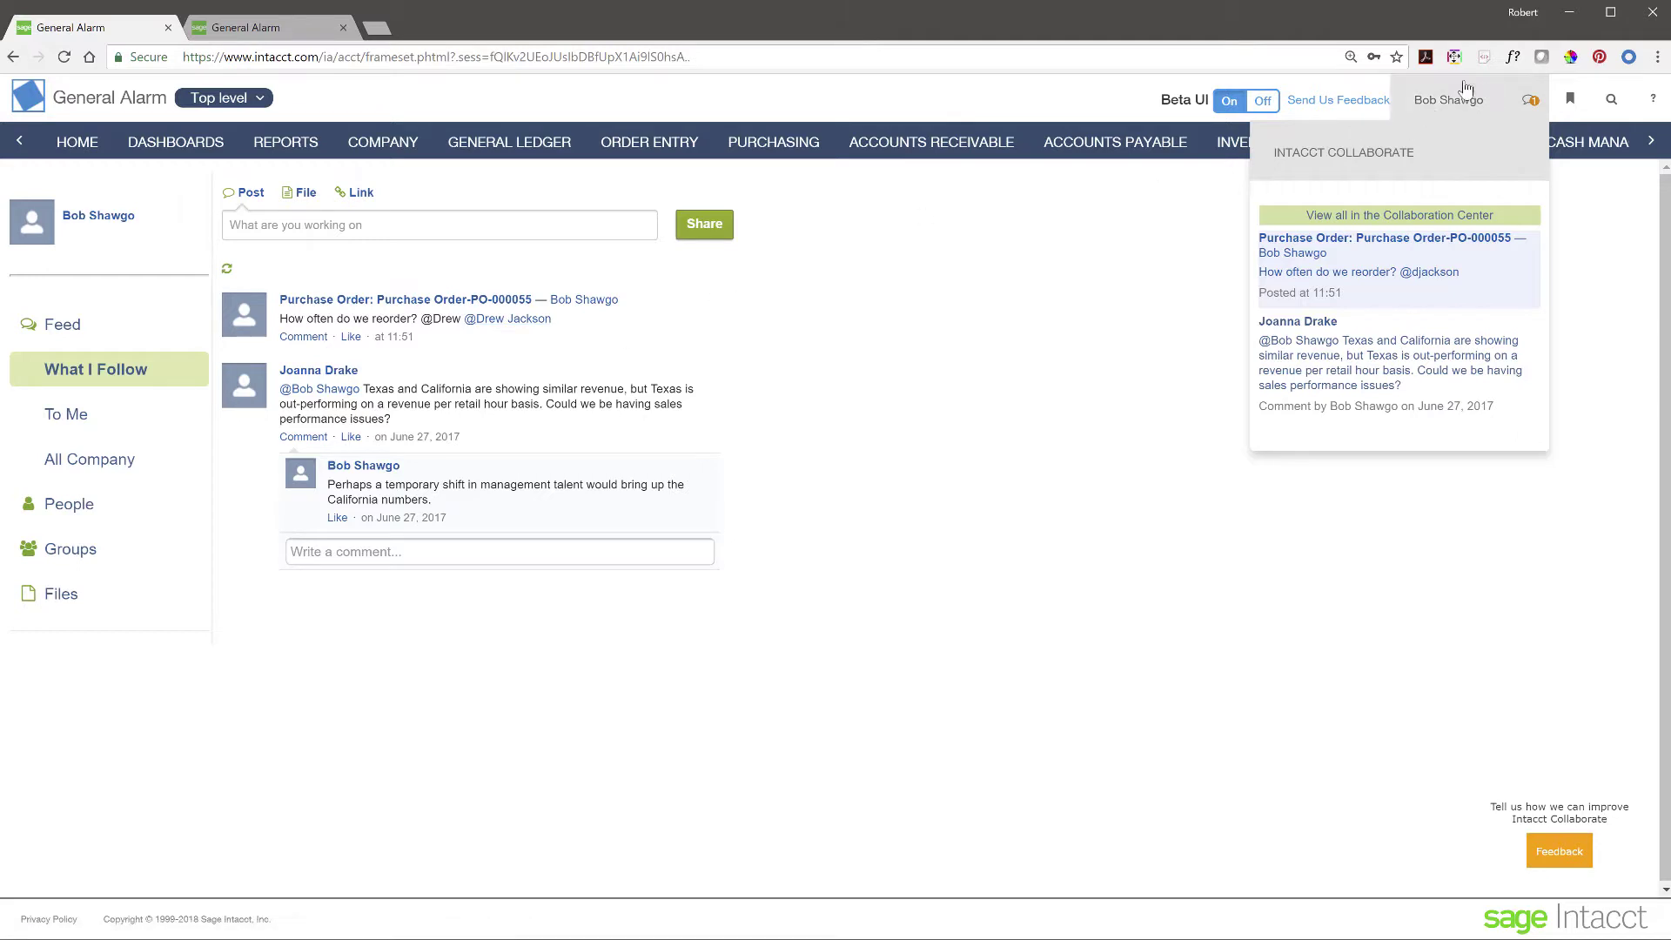
- Check the colleague's Collaboration Center feed in the second tab for the PO-000055 post, then return to the first tab
left_click(244, 29)
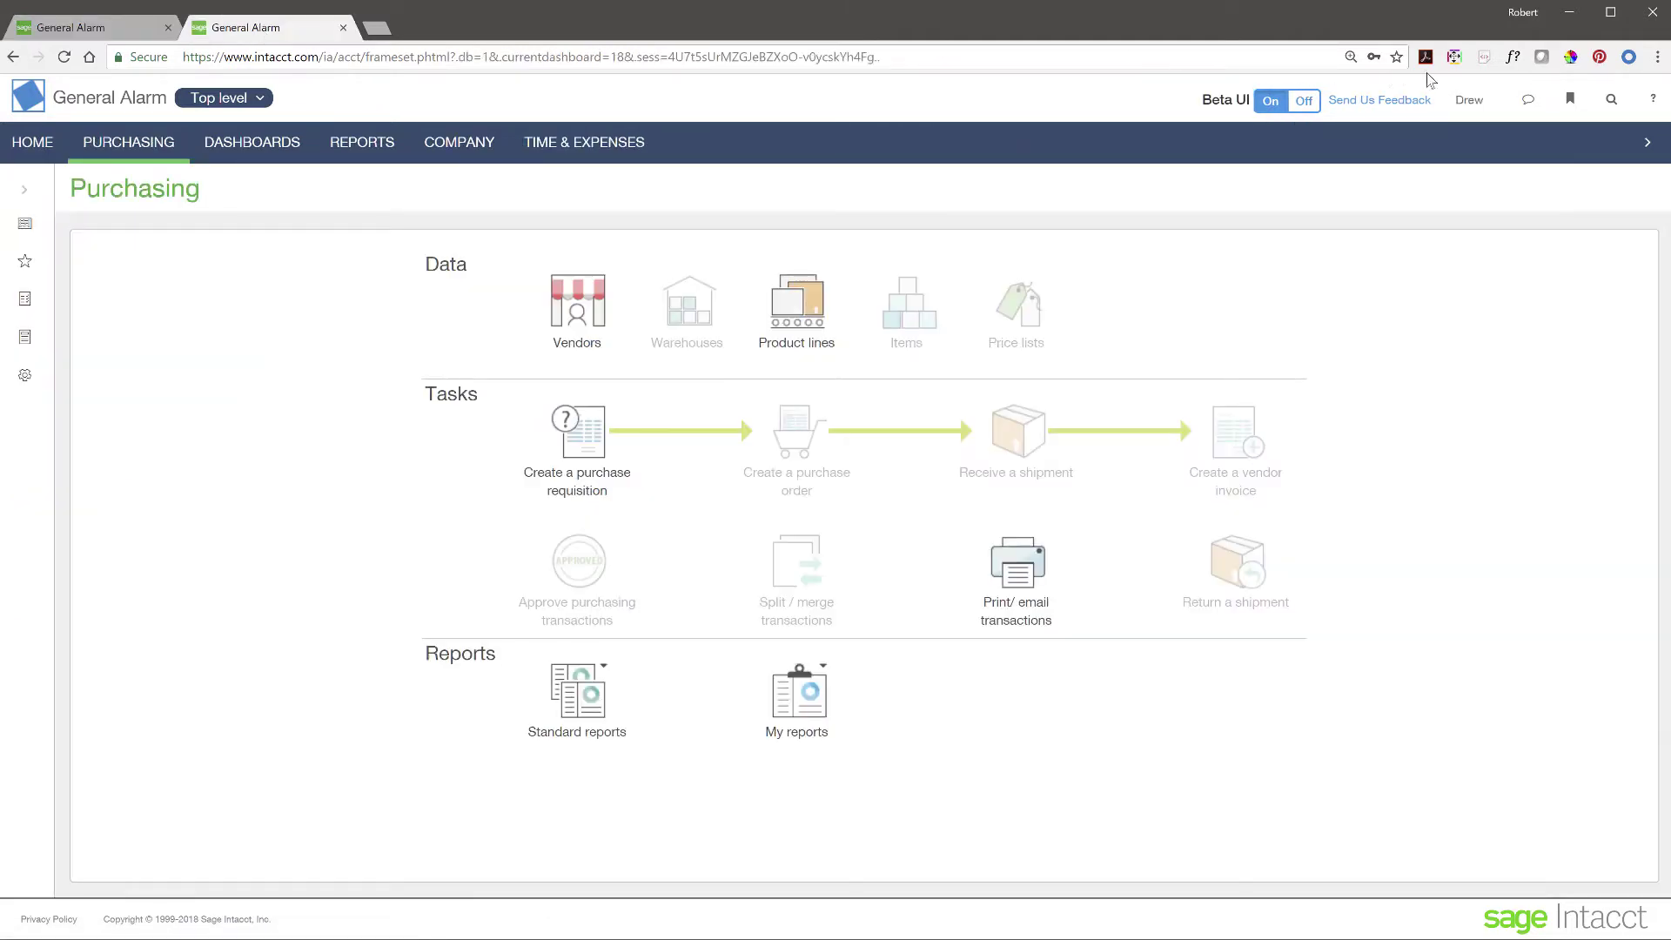
left_click(1534, 110)
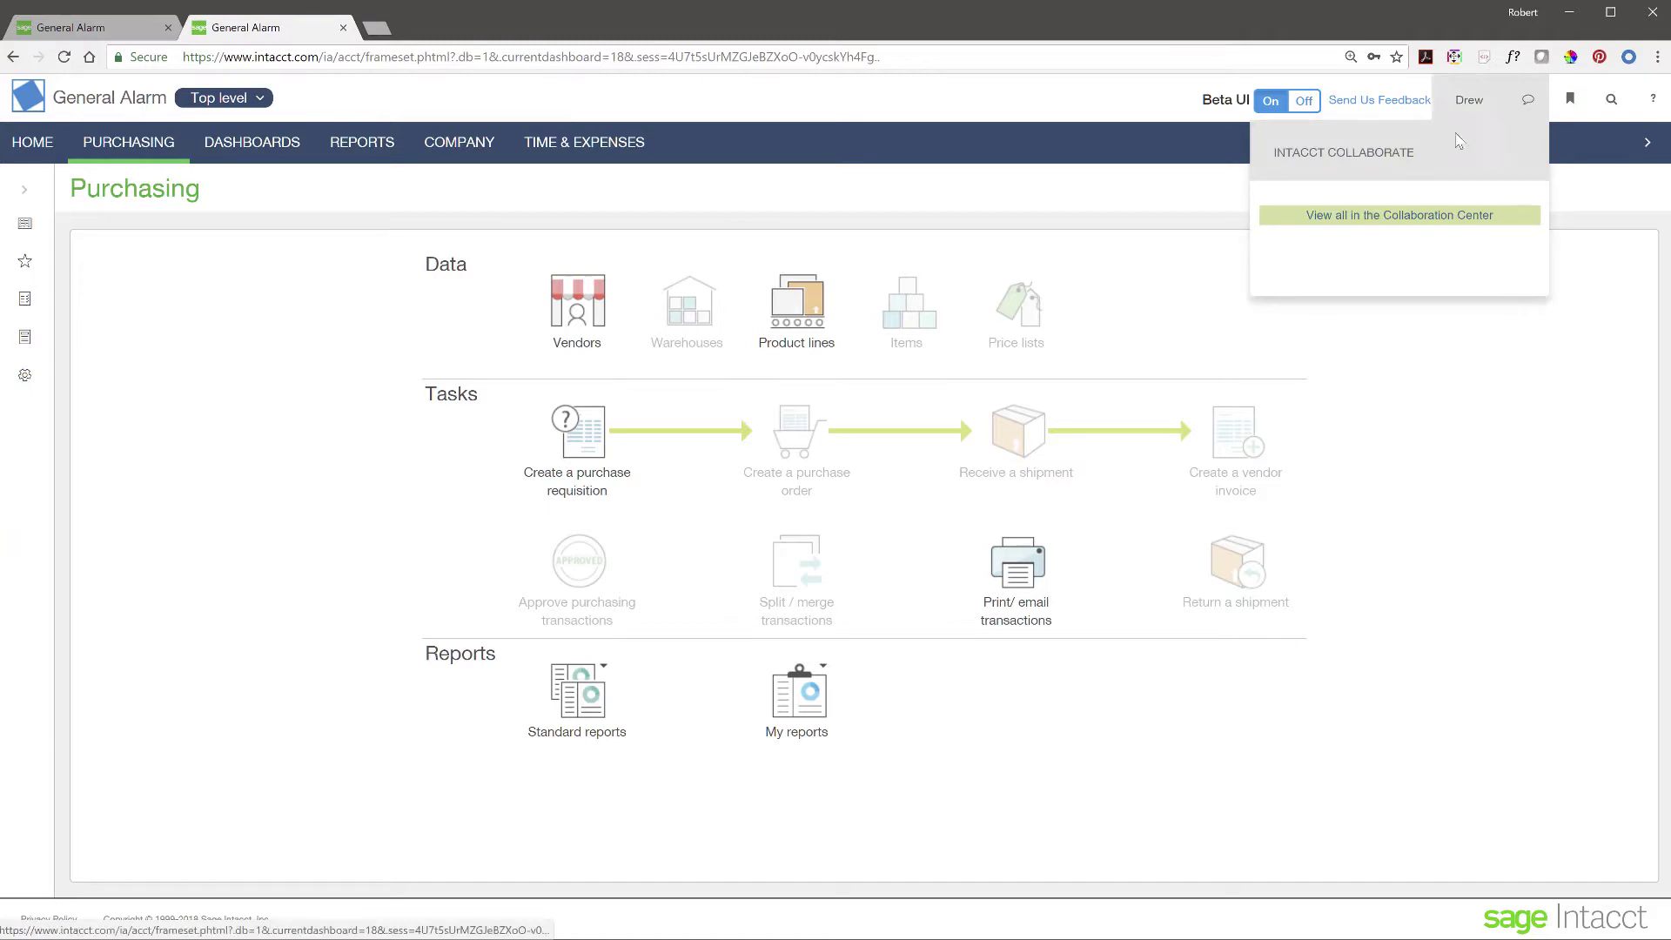
left_click(1393, 218)
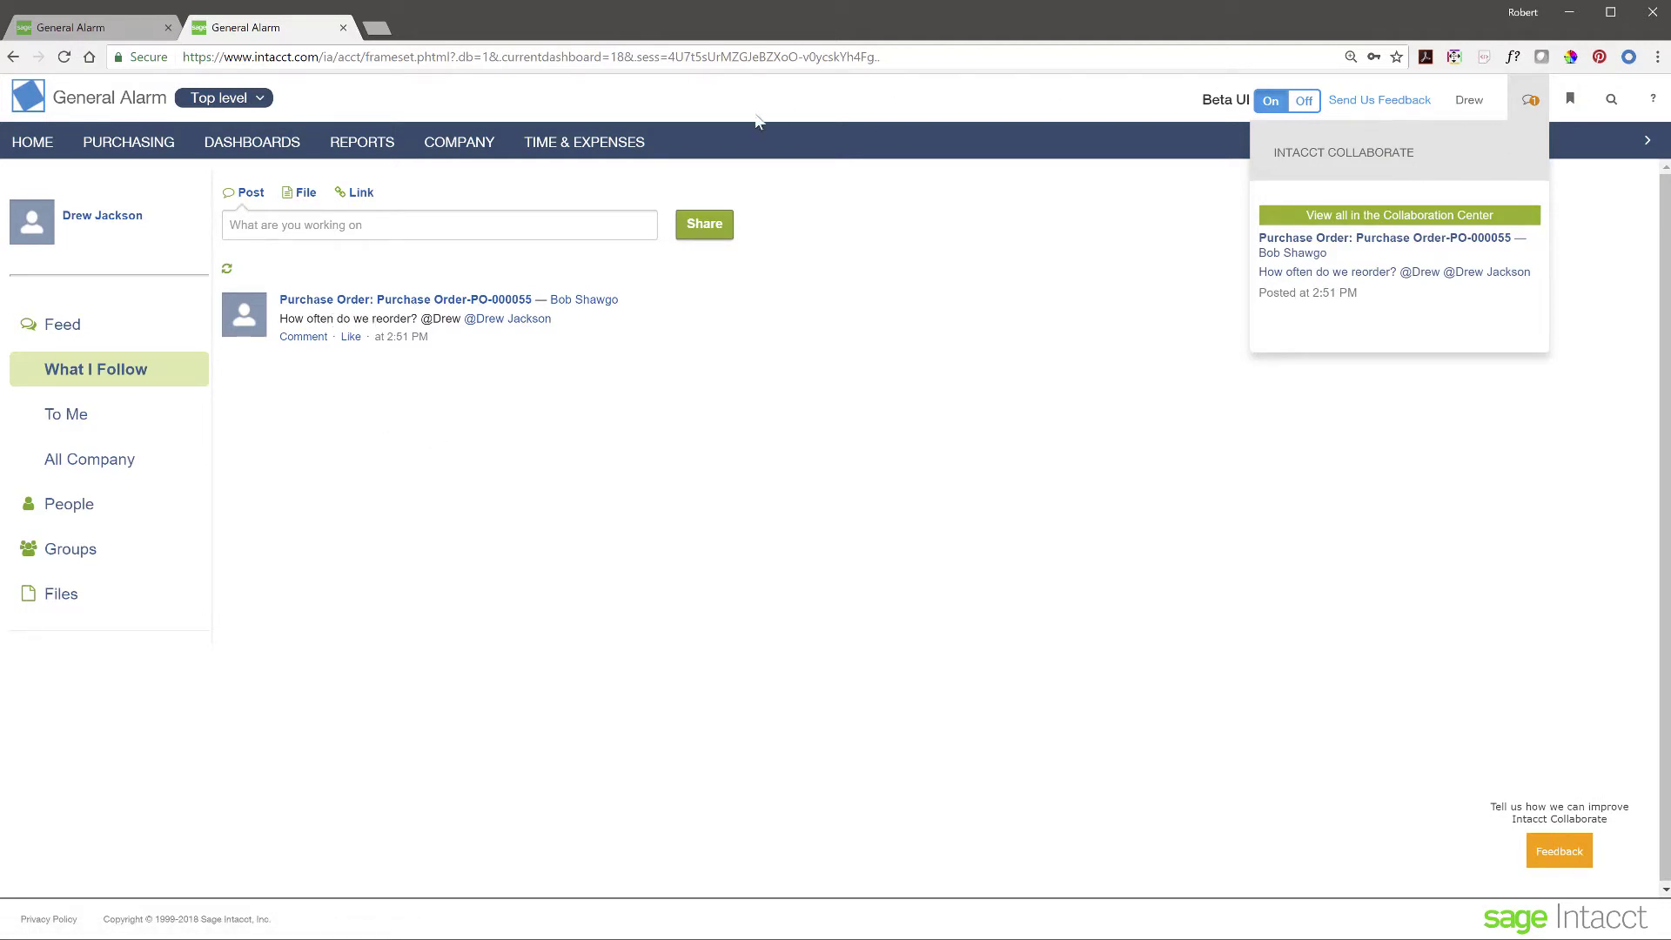
left_click(117, 33)
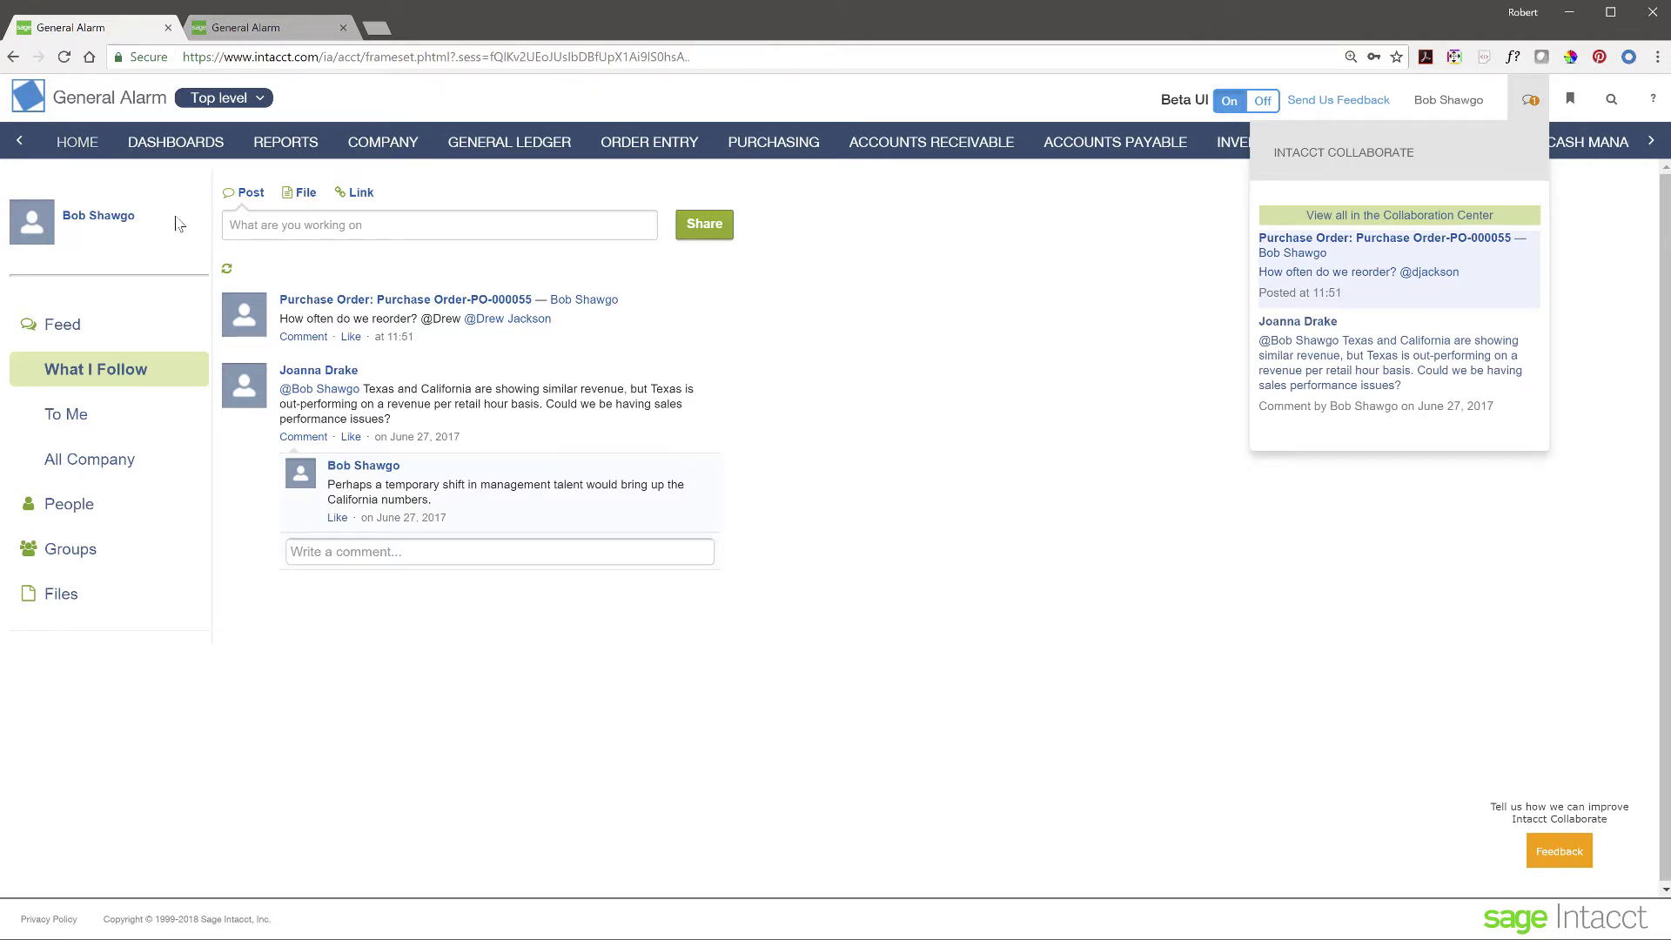
- Return to the Purchasing page from the top navigation bar
left_click(780, 145)
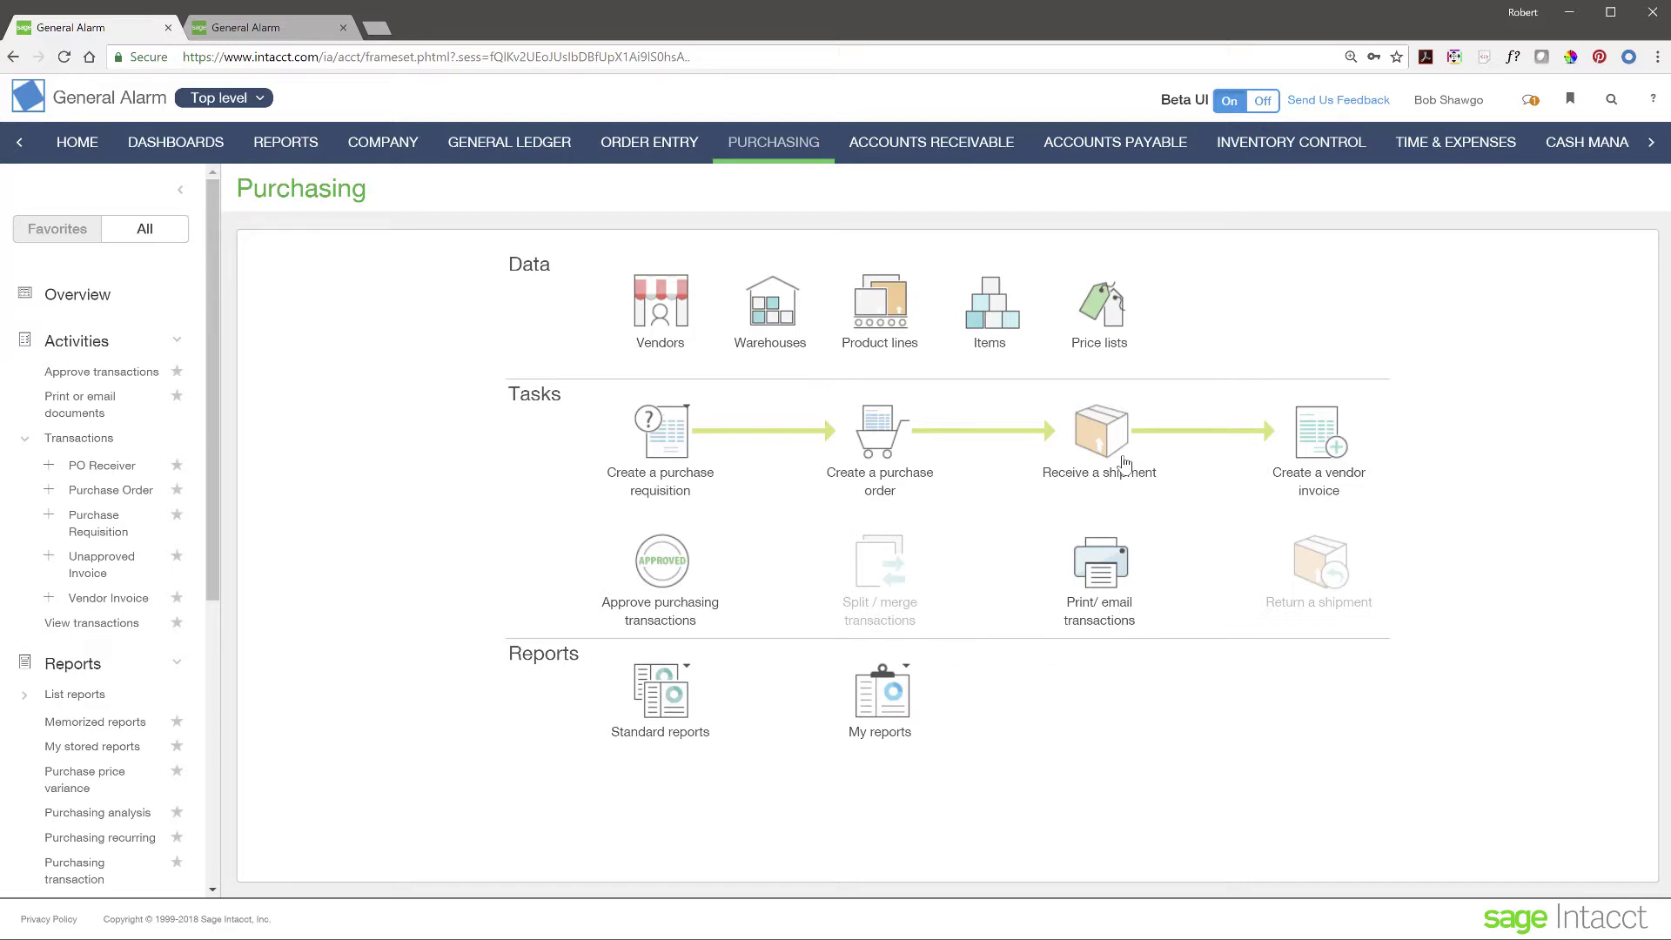
- Discard the blank receipt and convert Staples order PO-000055 into a PO Receiver
left_click(1118, 447)
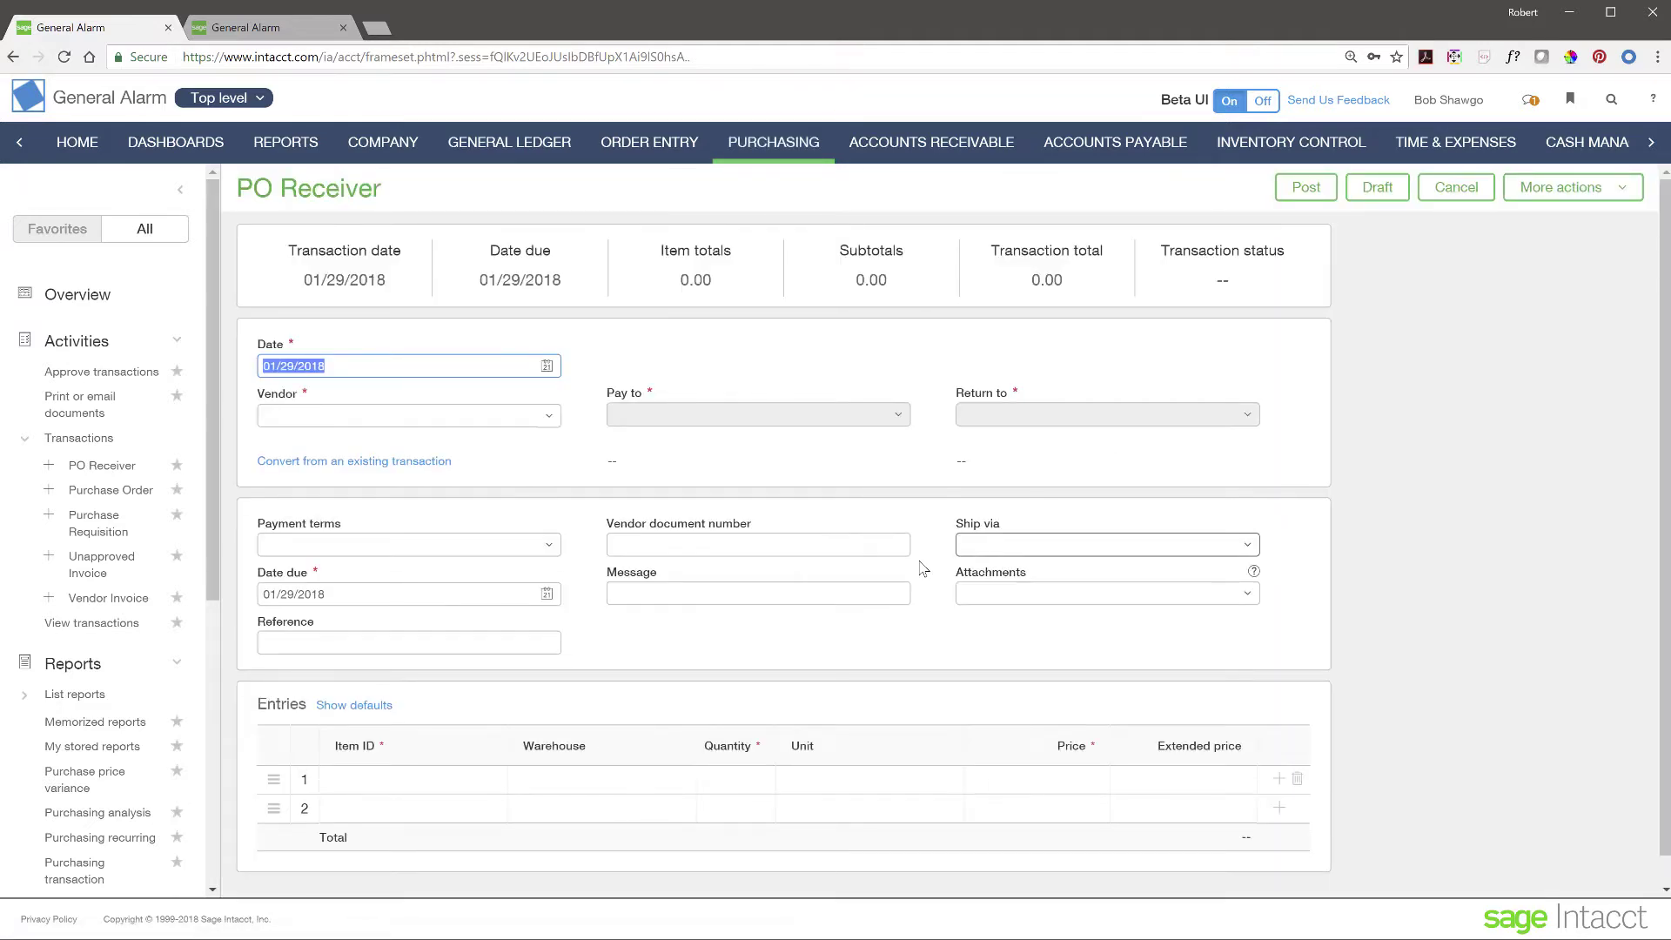
scroll(522, 533, "down", 1)
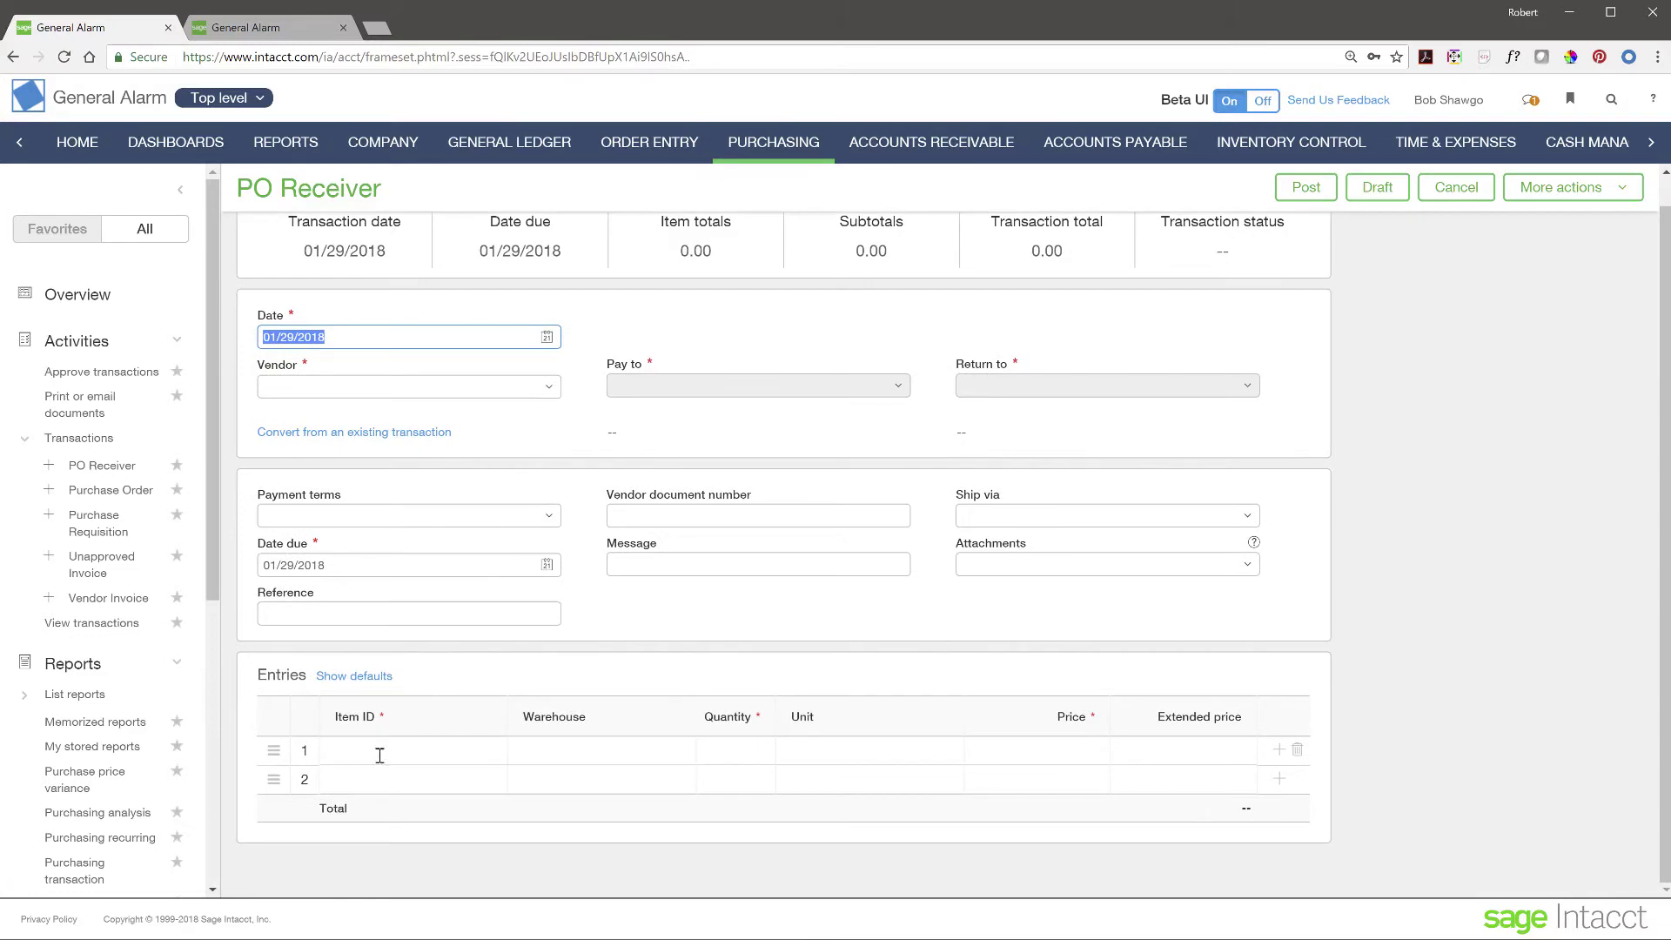
left_click(112, 493)
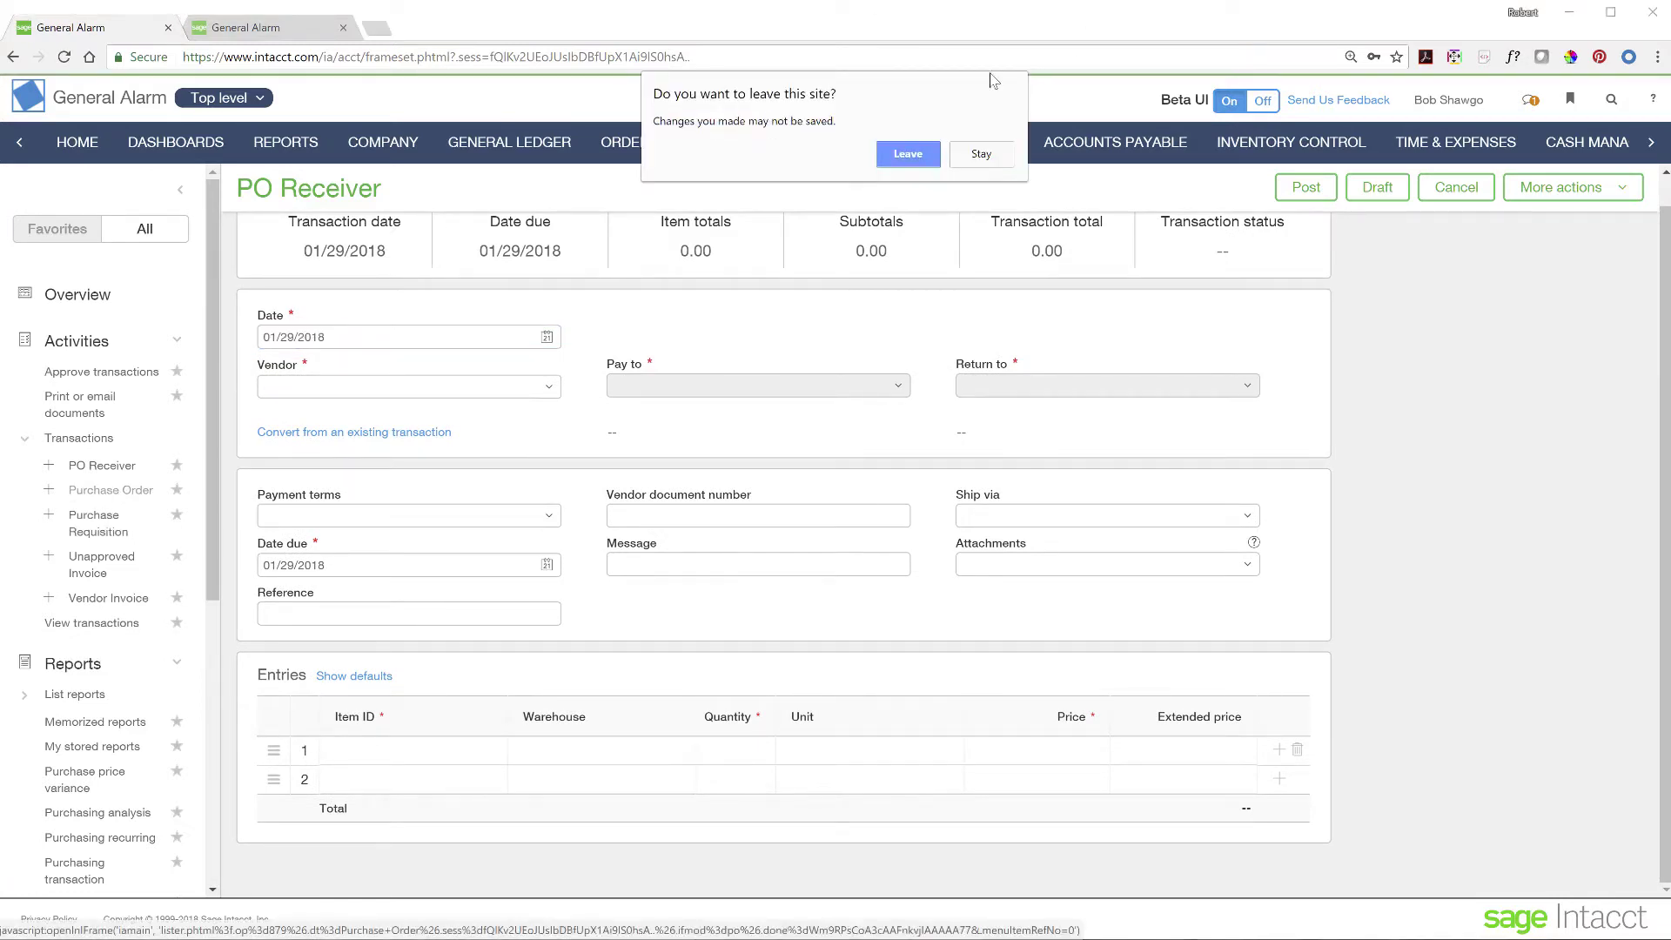
left_click(905, 166)
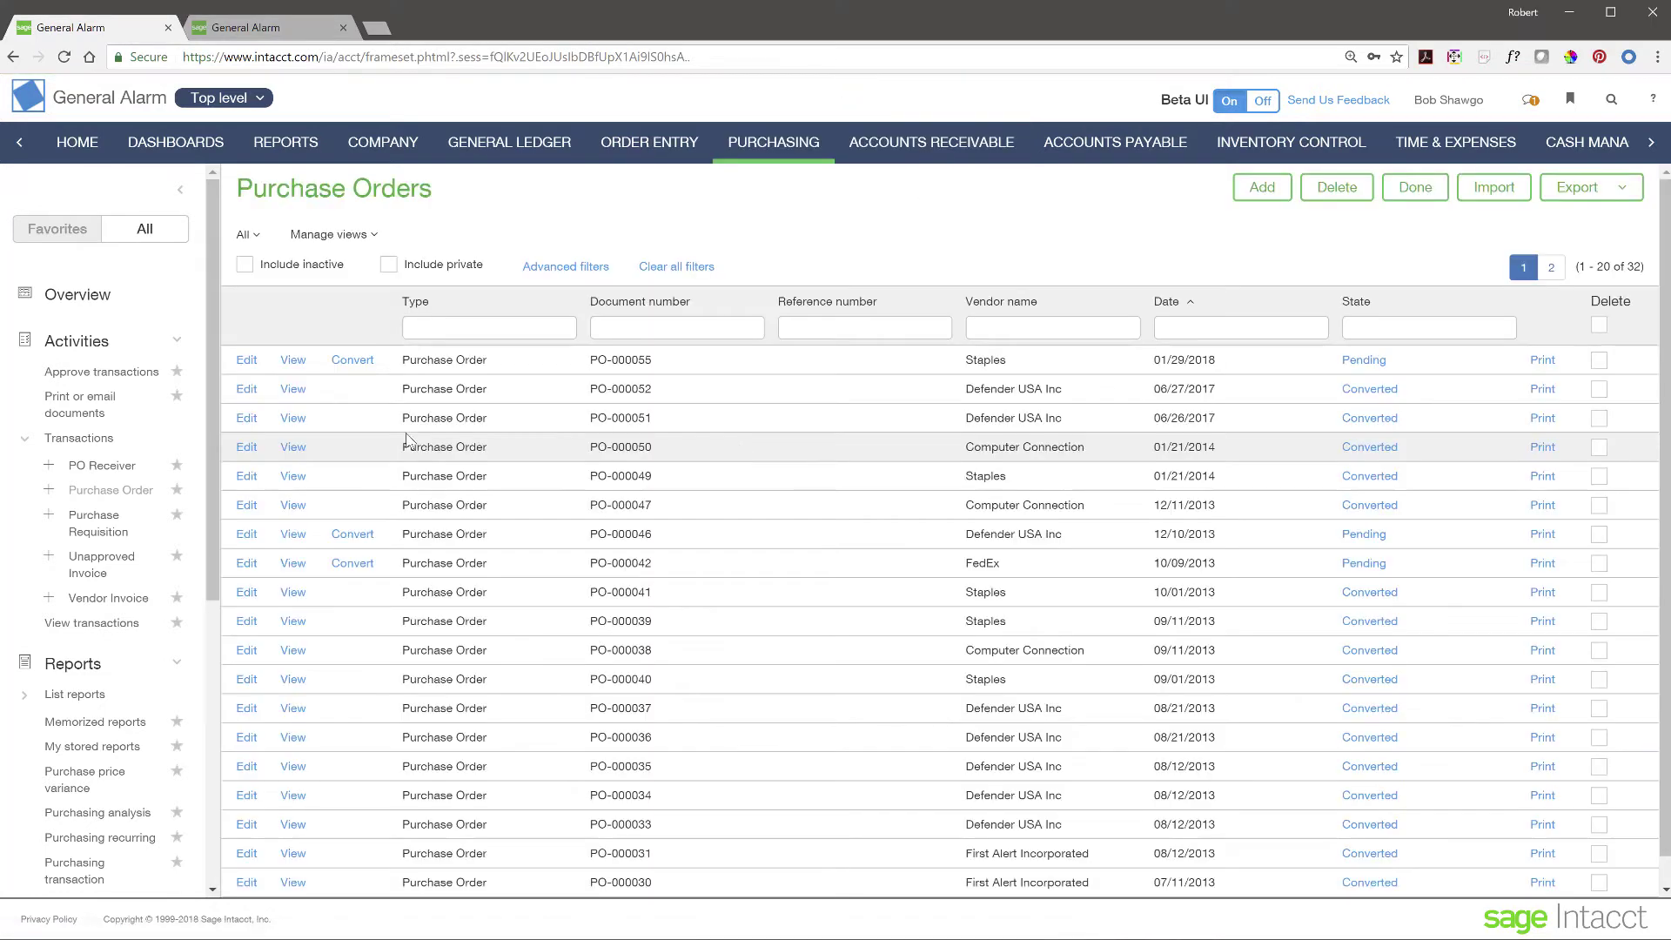
left_click(355, 360)
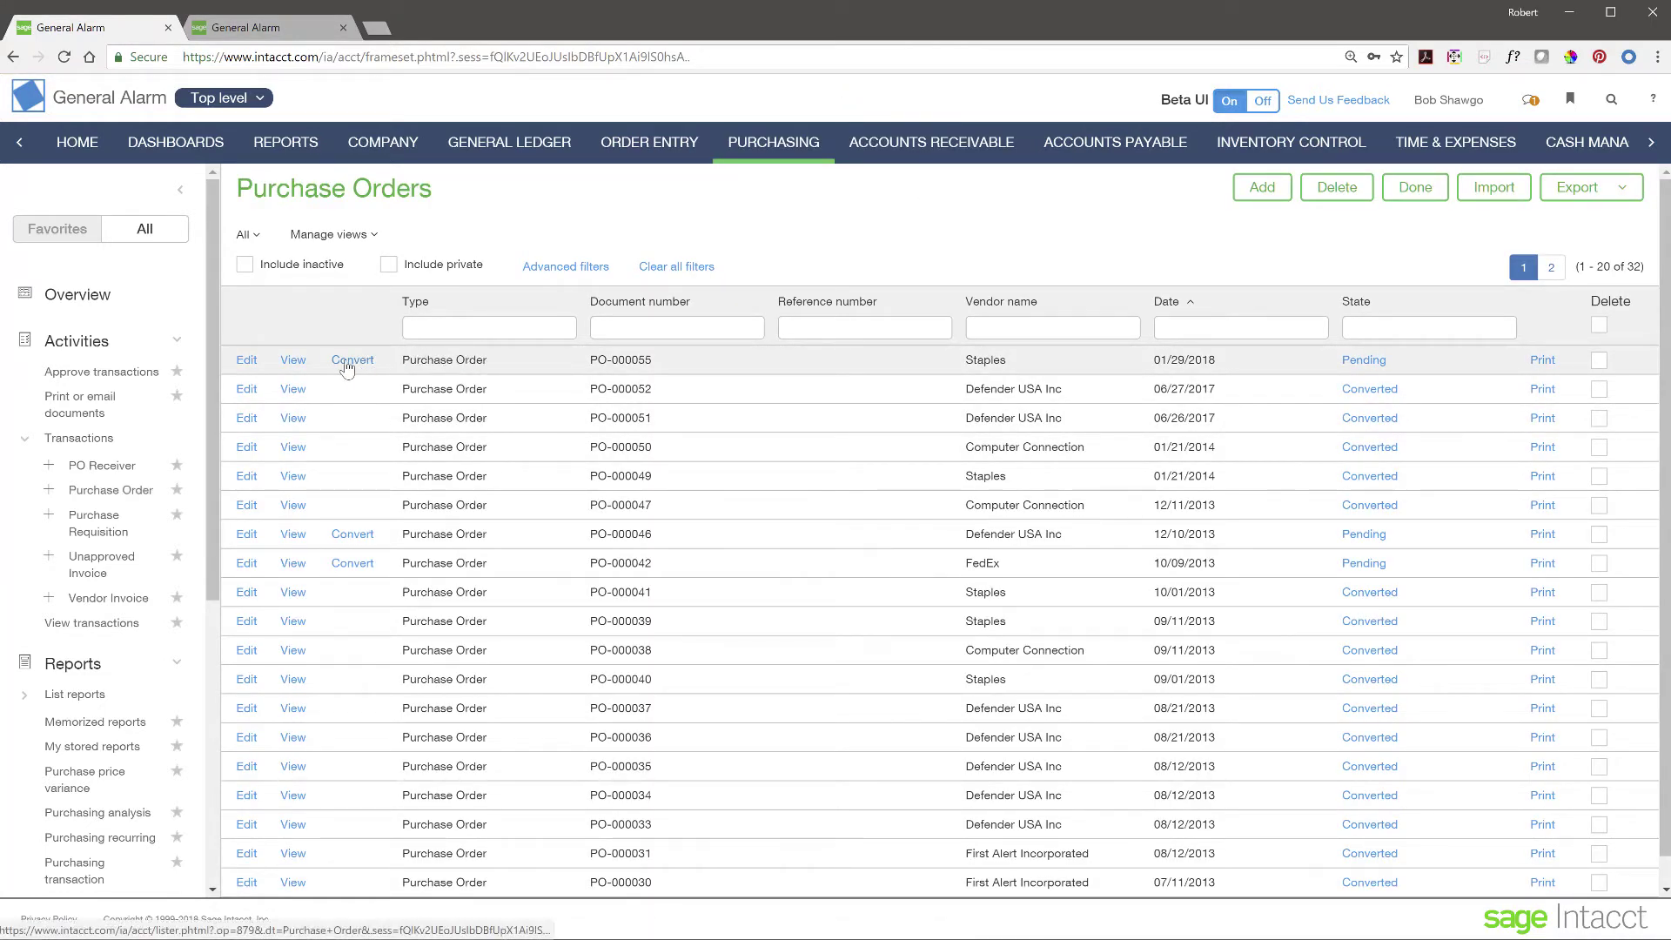
left_click(357, 361)
left_click(405, 375)
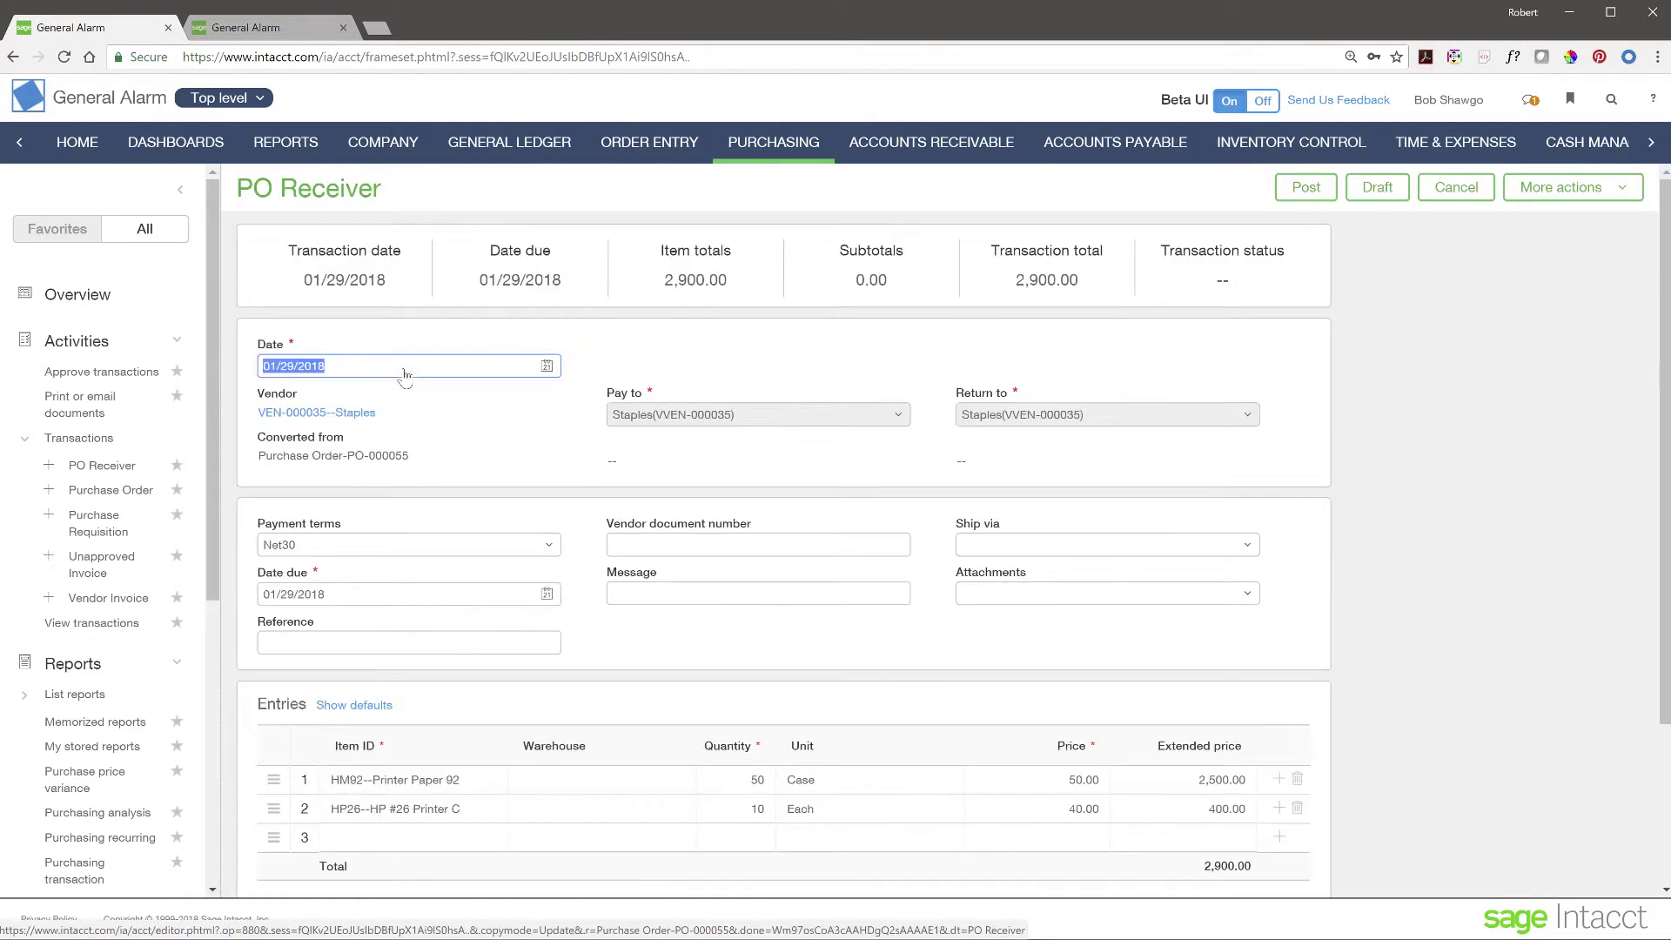
- Change the HP #26 cartridge quantity from 10 to 9 and post the 2,860.00 receipt
scroll(780, 677, "down", 1)
scroll(781, 677, "down", 4)
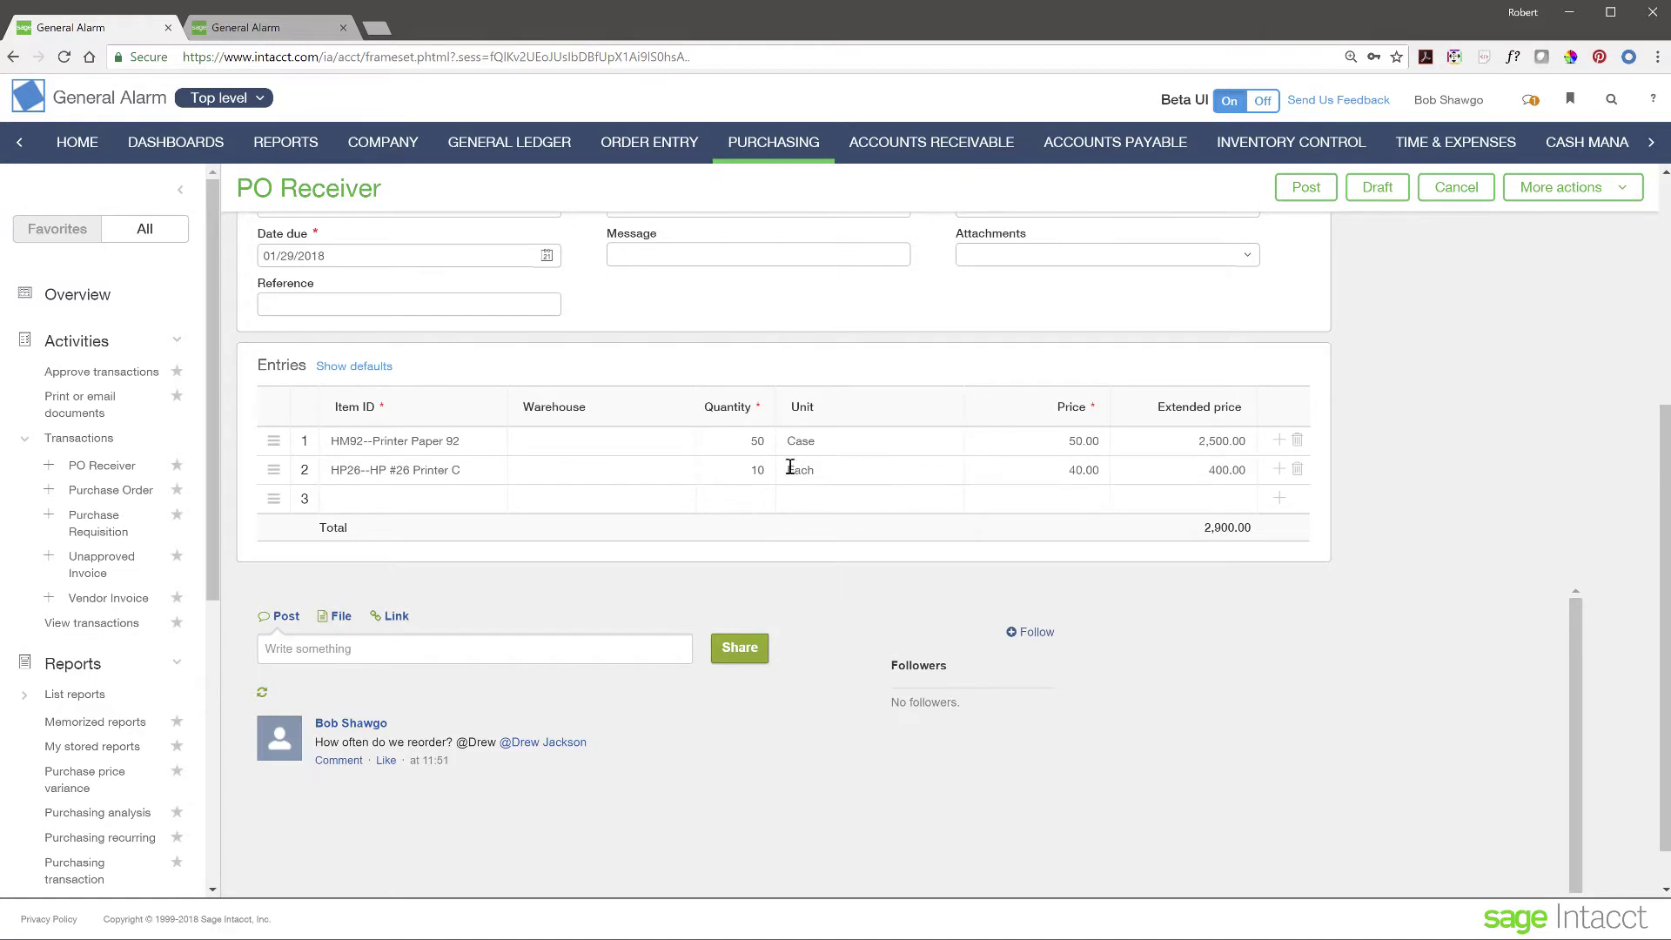
left_click(1072, 471)
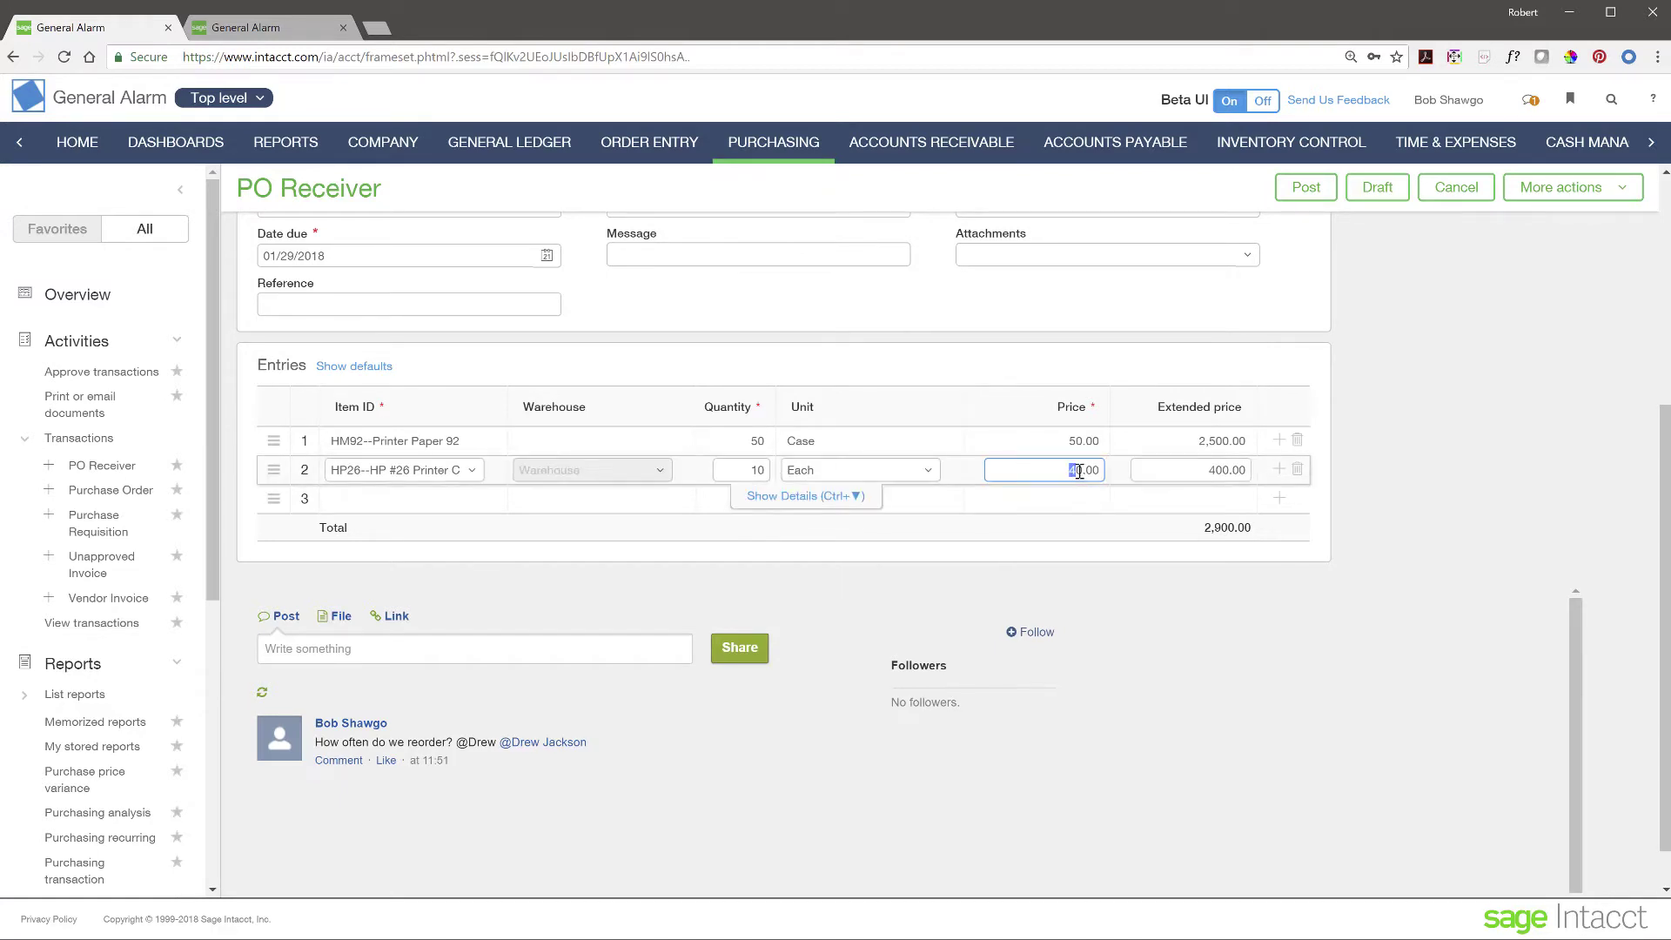
double_click(750, 474)
type("9")
scroll(1459, 488, "up", 3)
scroll(1459, 487, "up", 2)
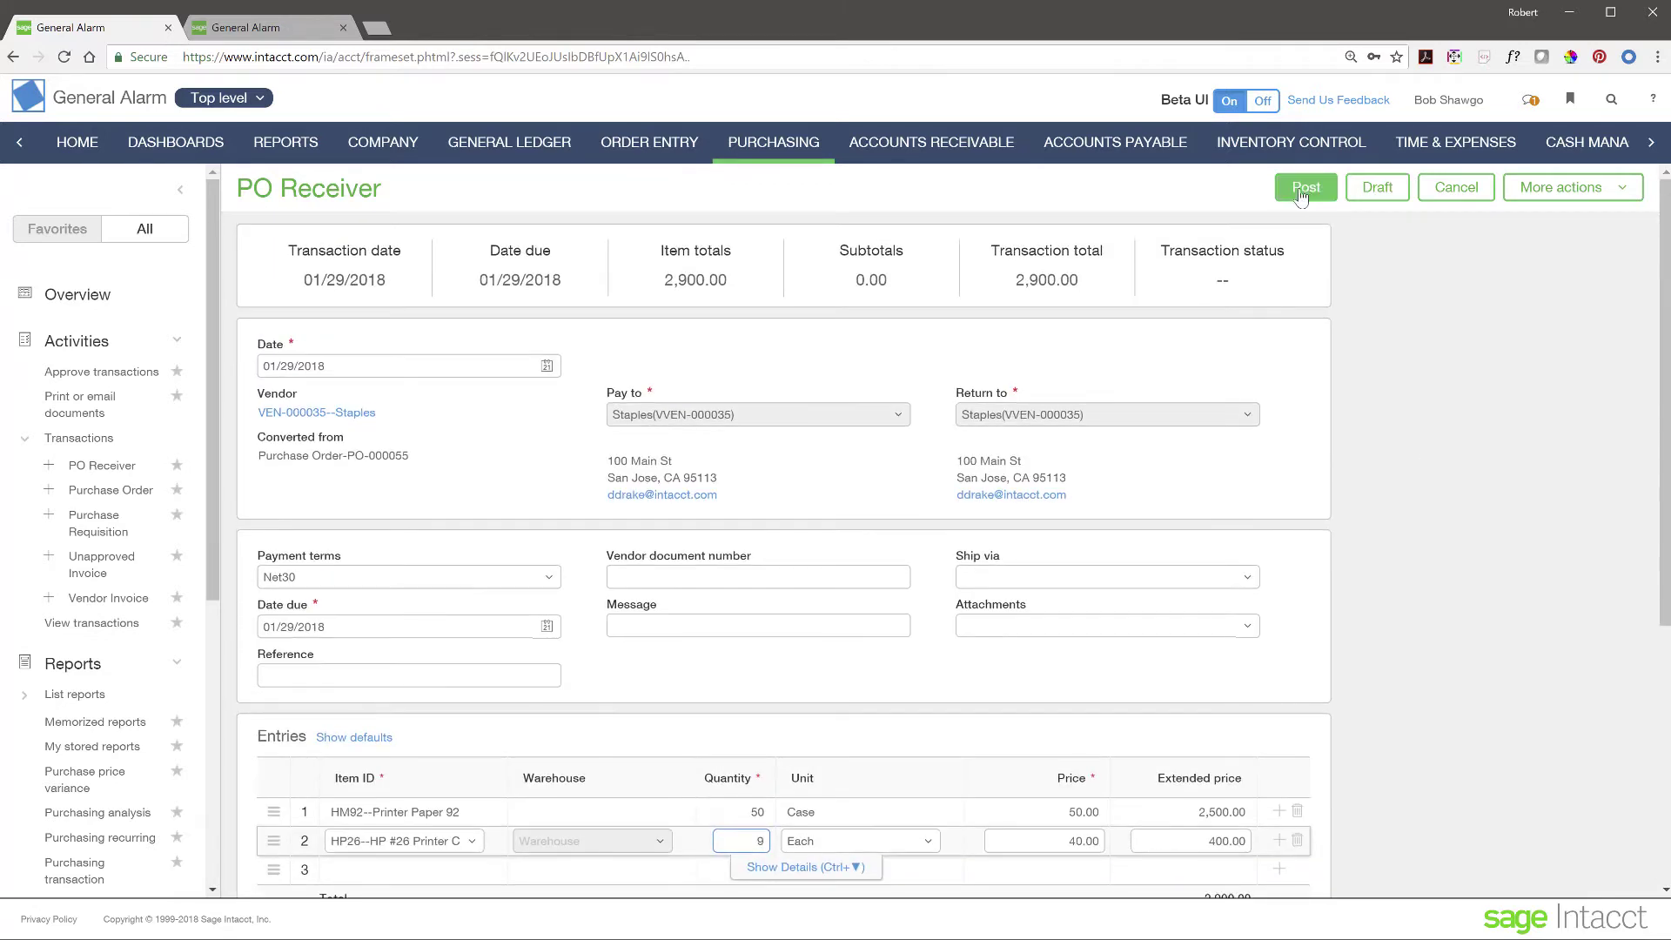
left_click(1303, 192)
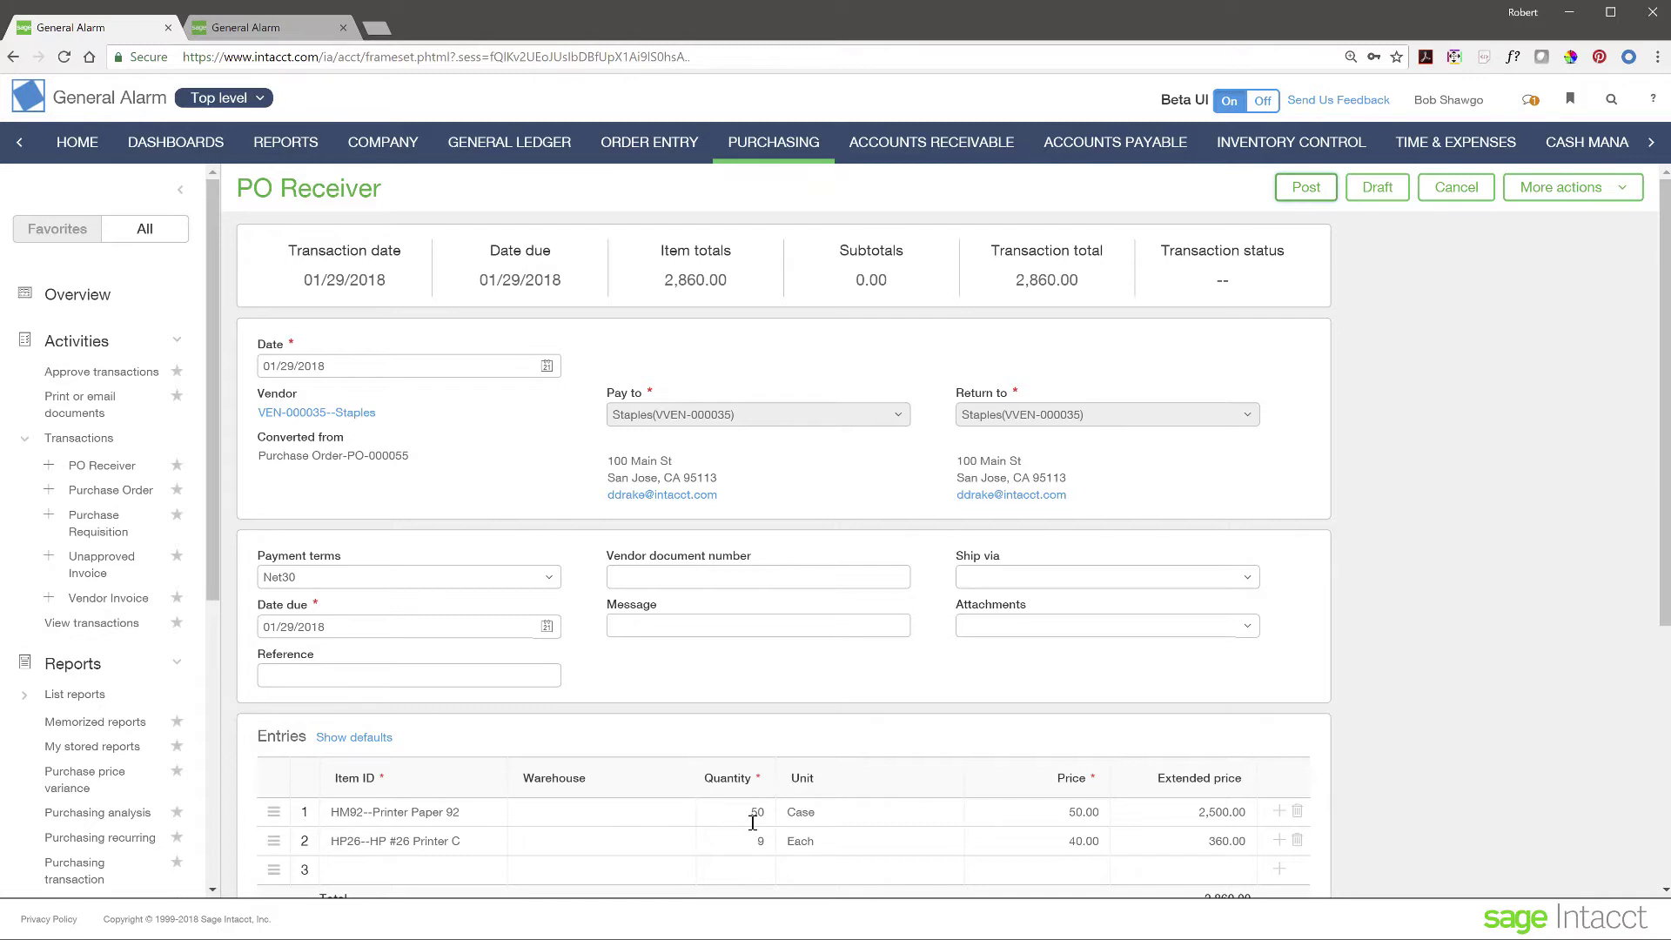
- Review the Top level entity list without changing it, then collapse the left navigation panel
left_click(263, 100)
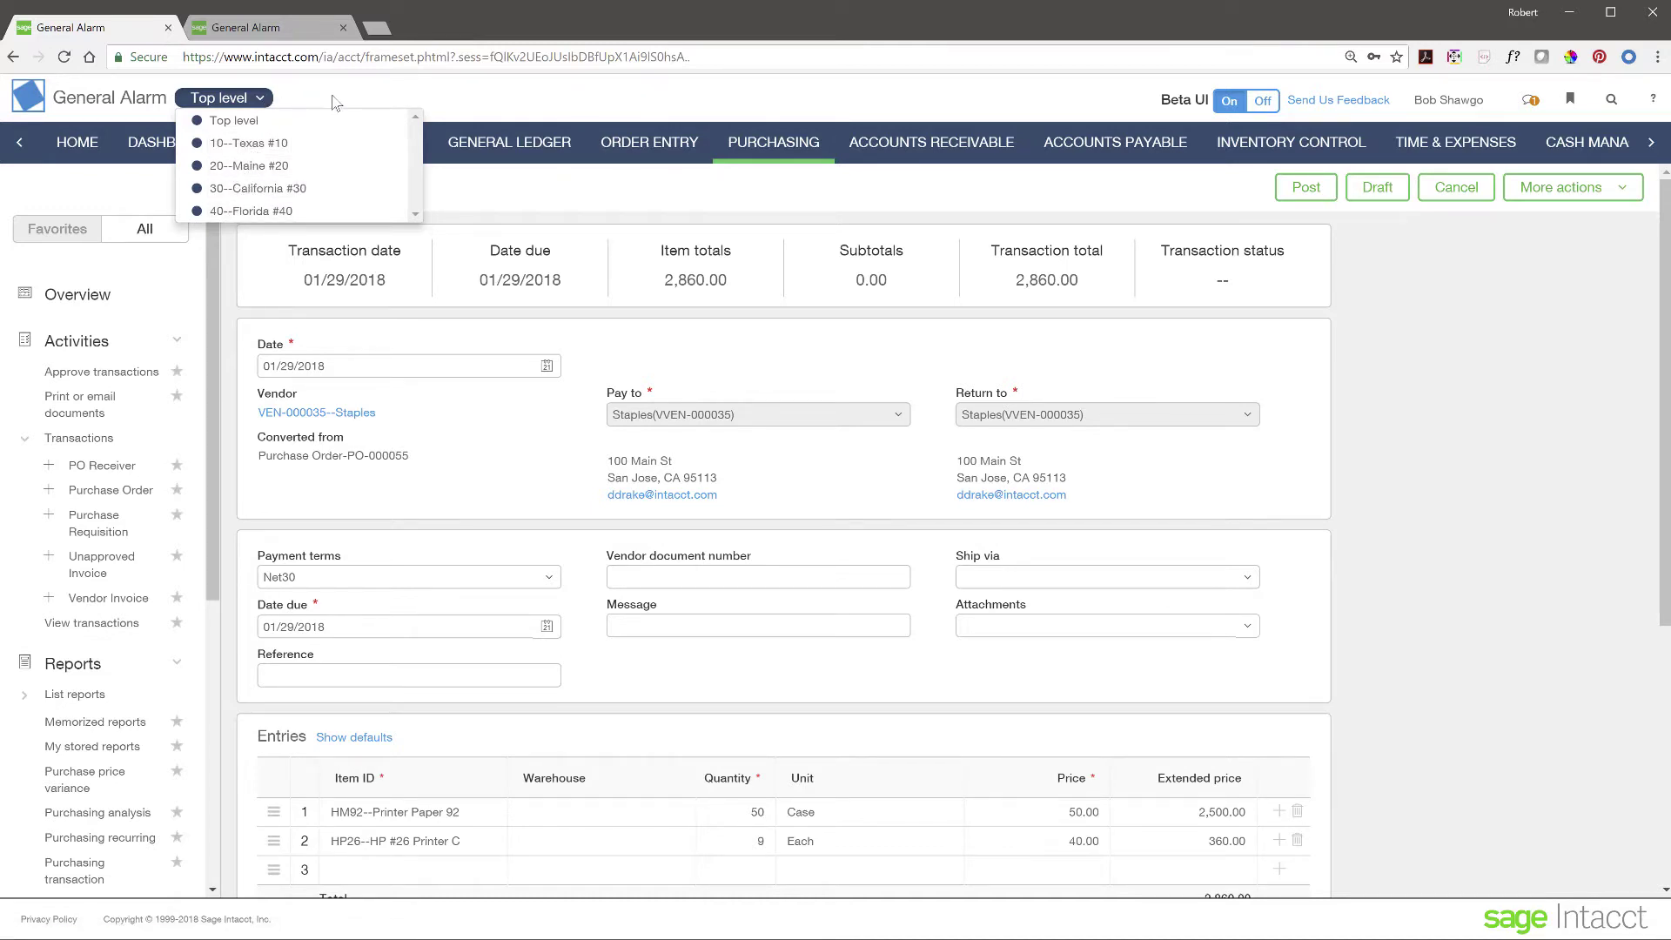
left_click(335, 103)
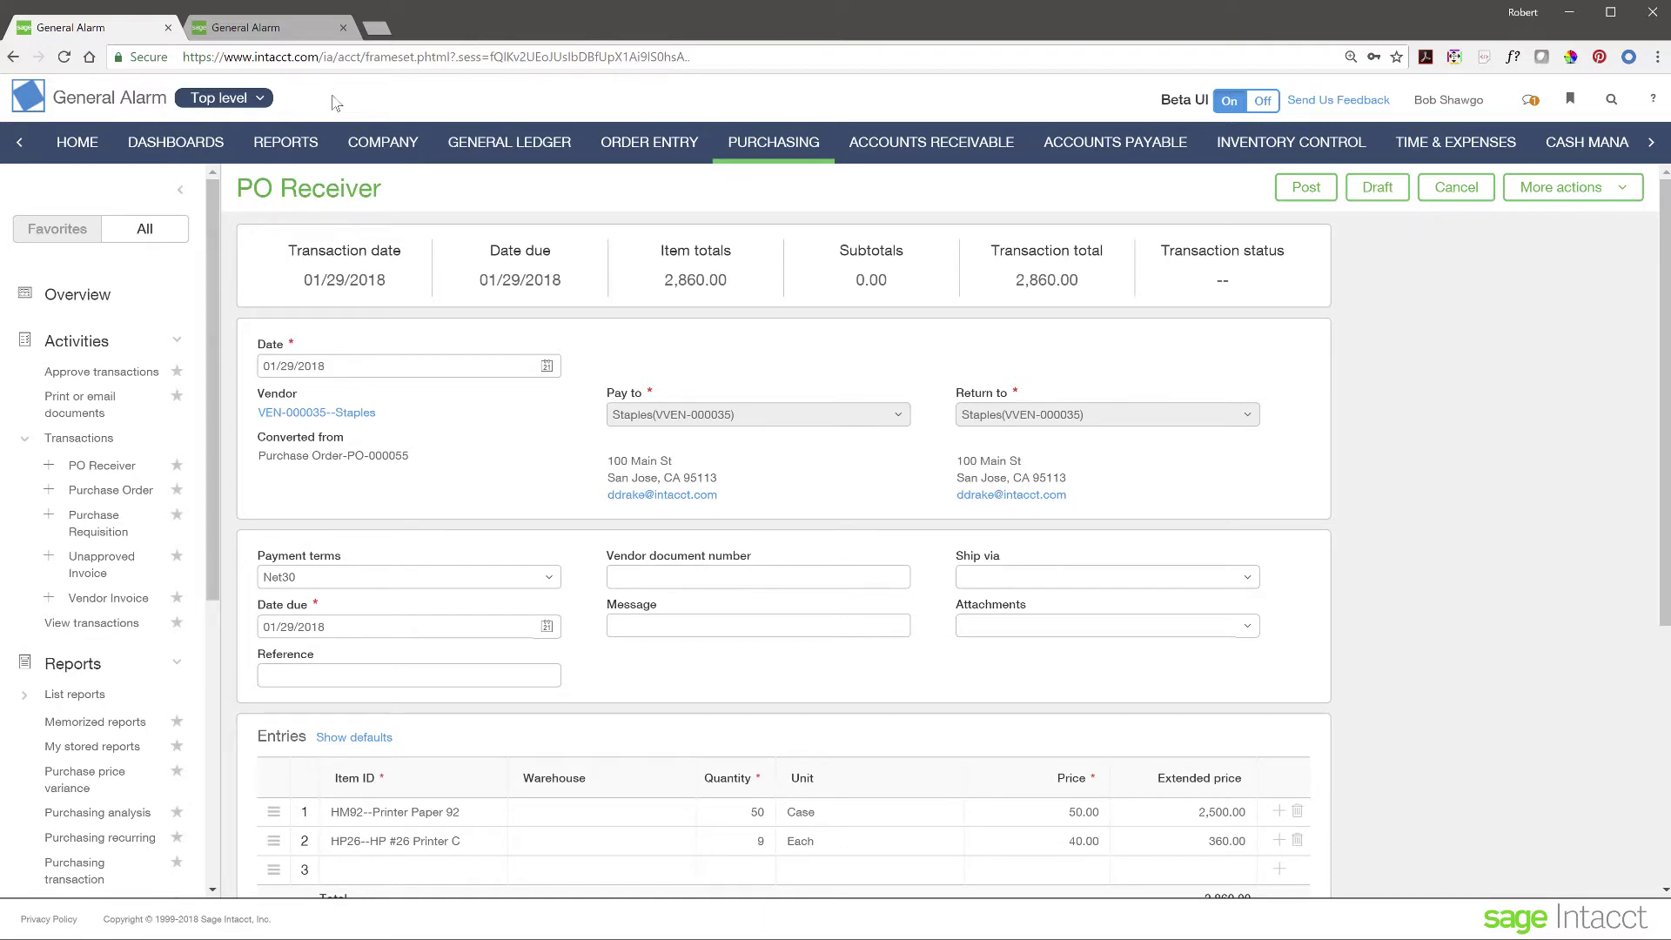
left_click(181, 190)
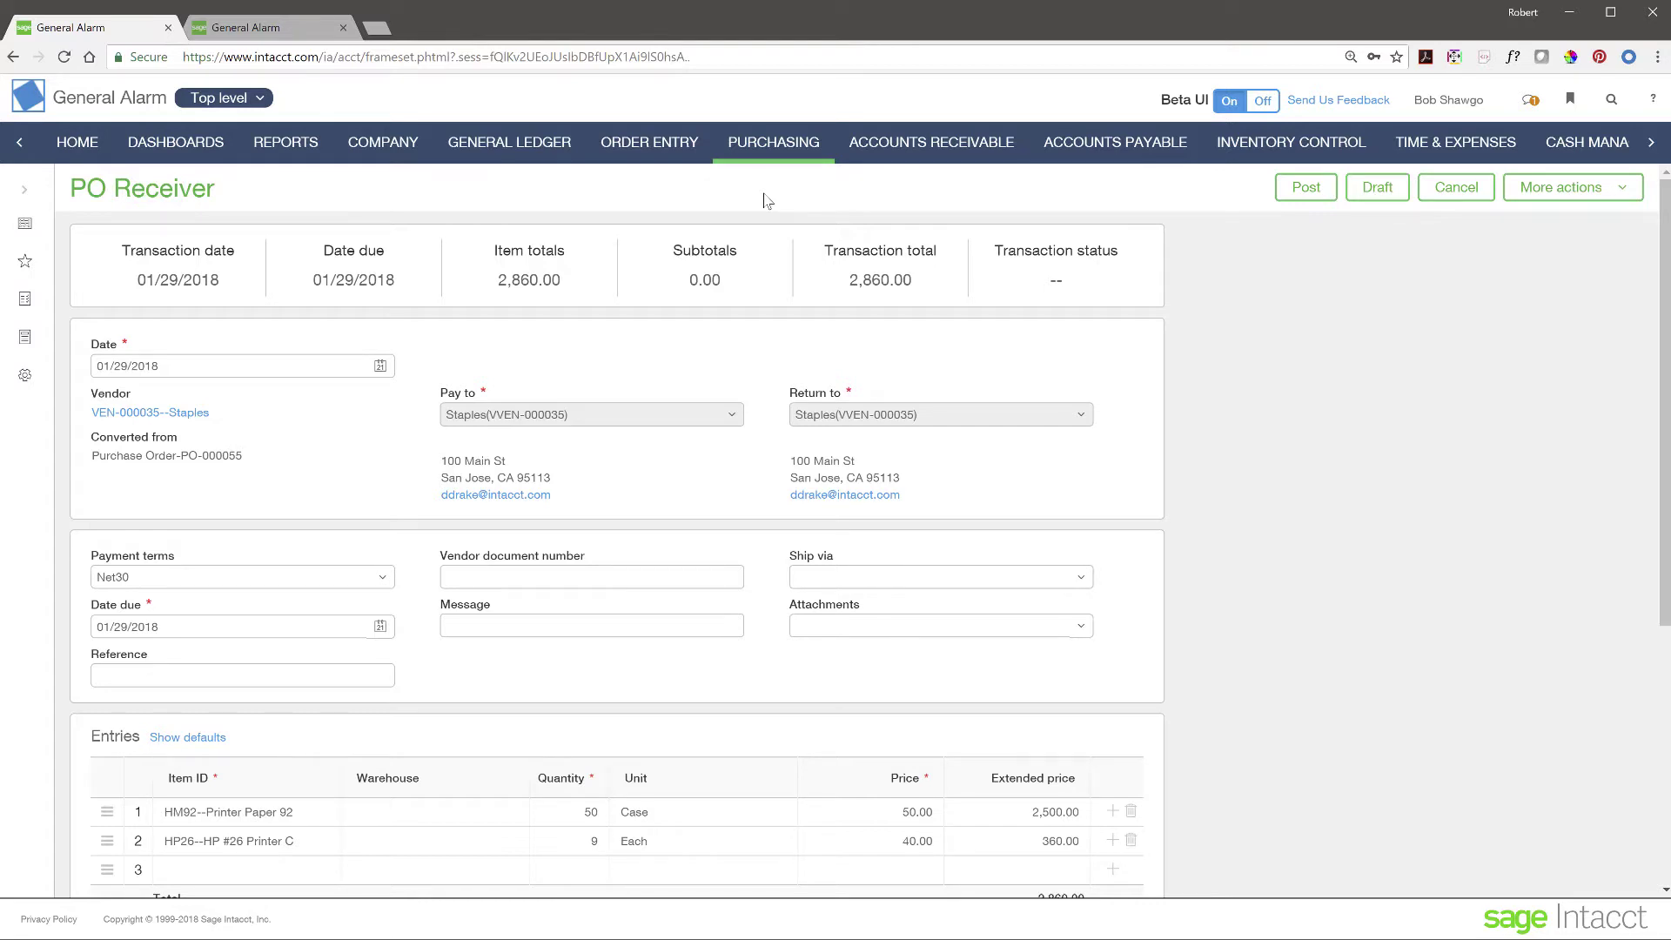
- Head to Dashboards, confirming to leave the PO Receiver without saving
left_click(159, 153)
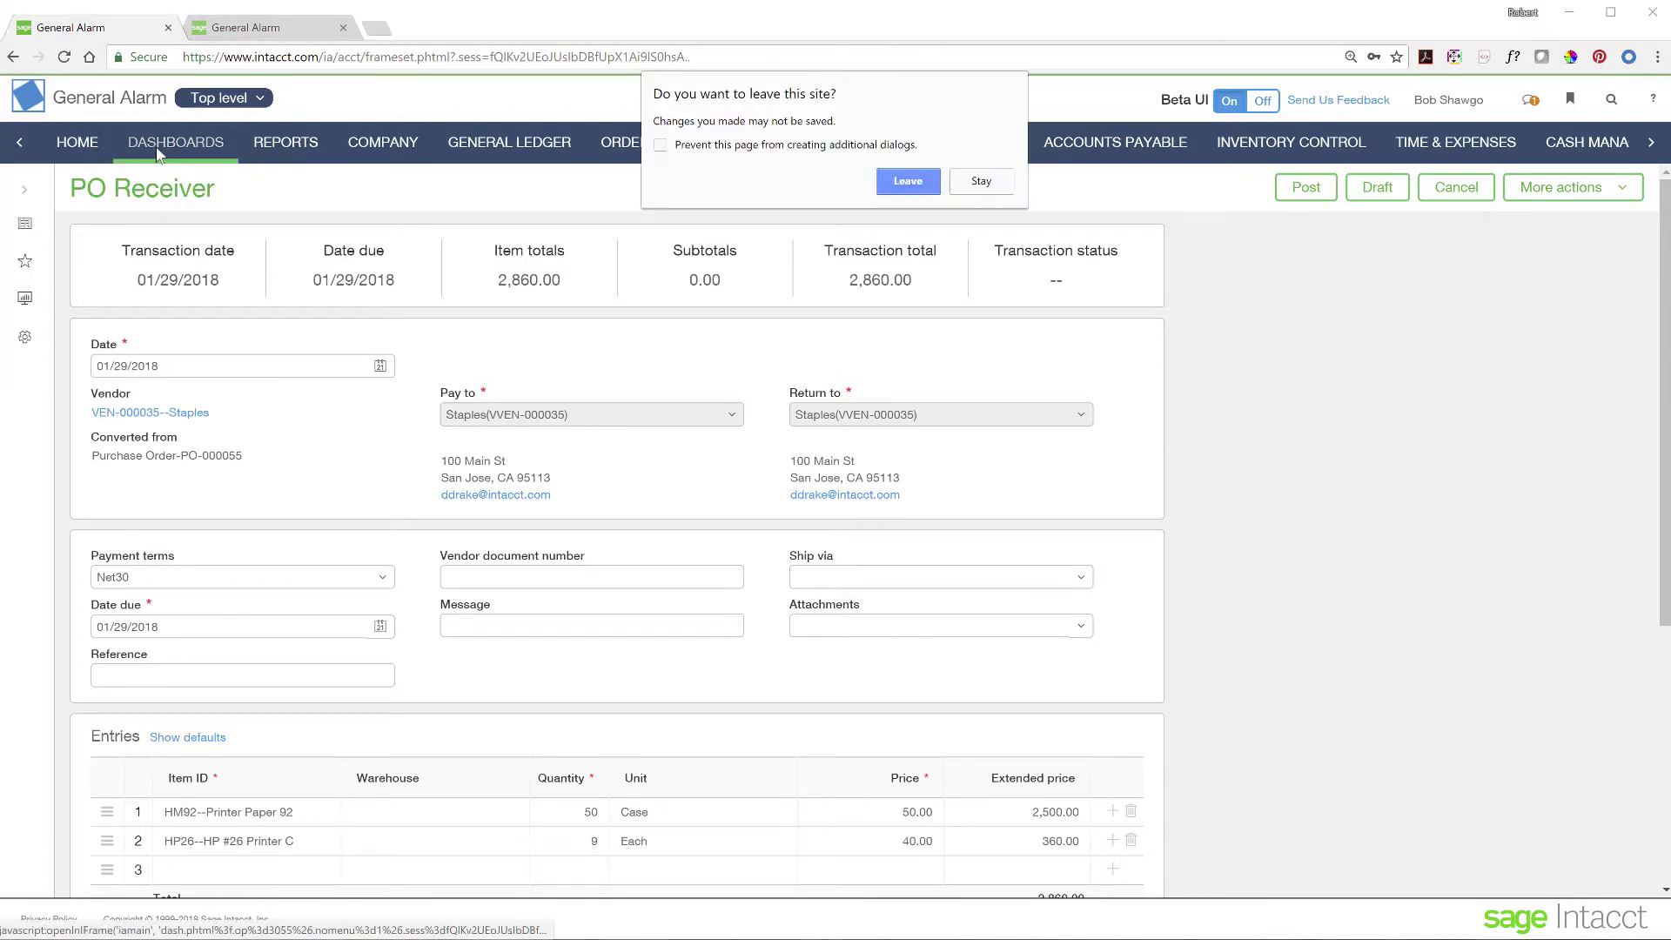
left_click(908, 183)
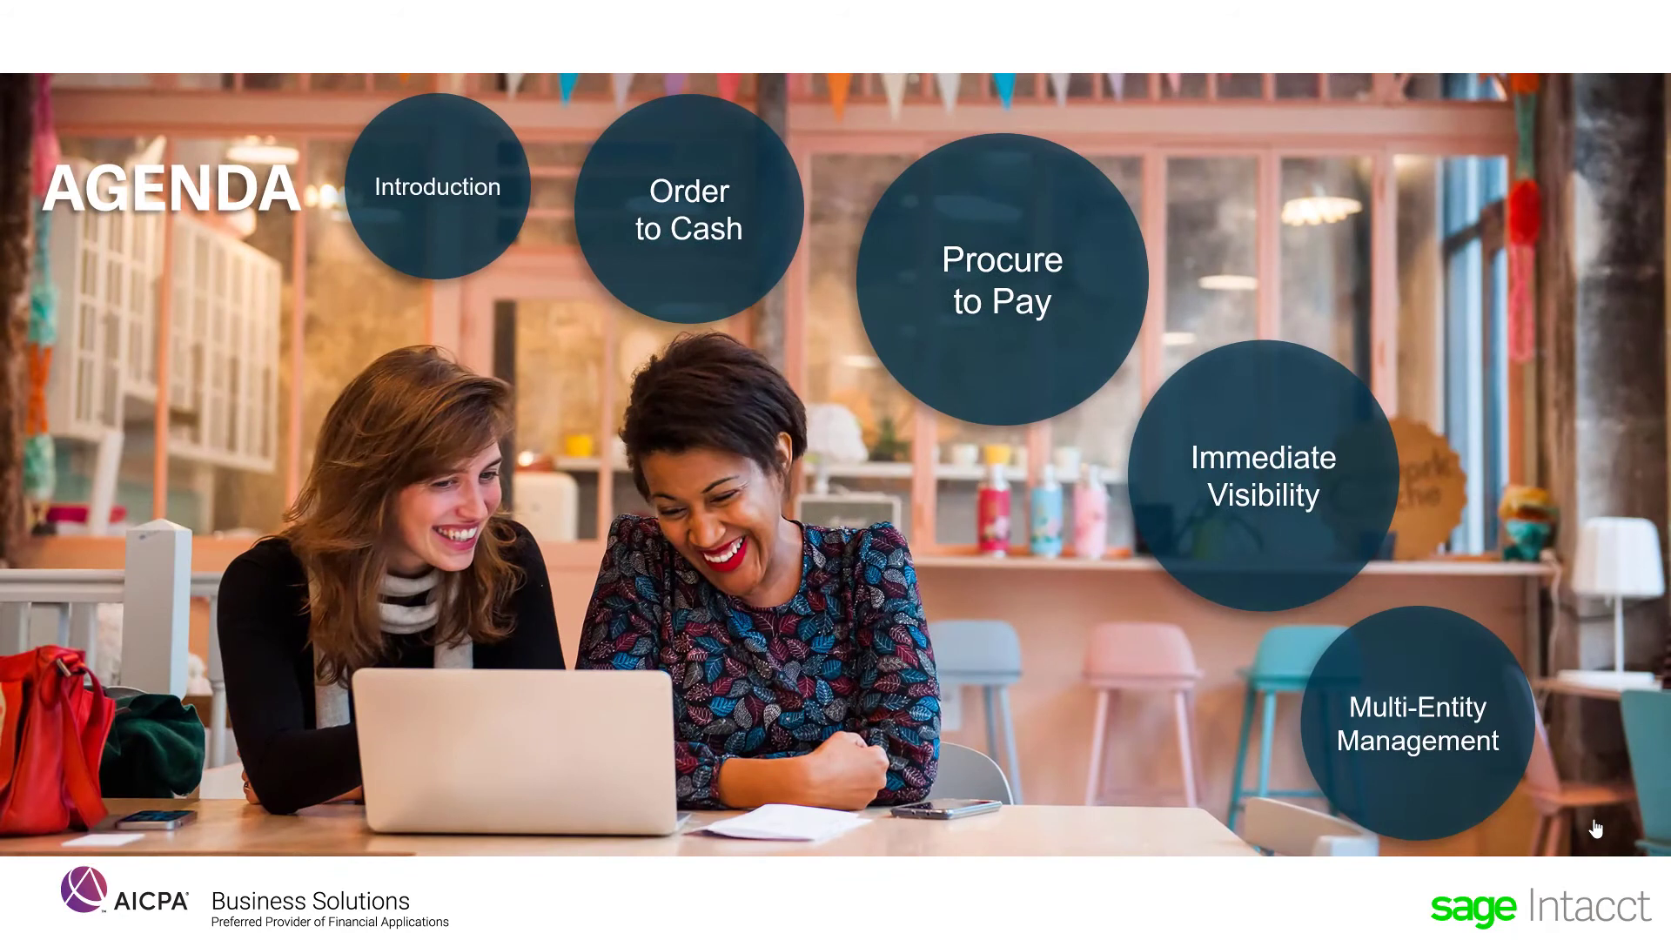
- On the Agenda slide, jump to the 'Immediate Visibility' section
left_click(1306, 474)
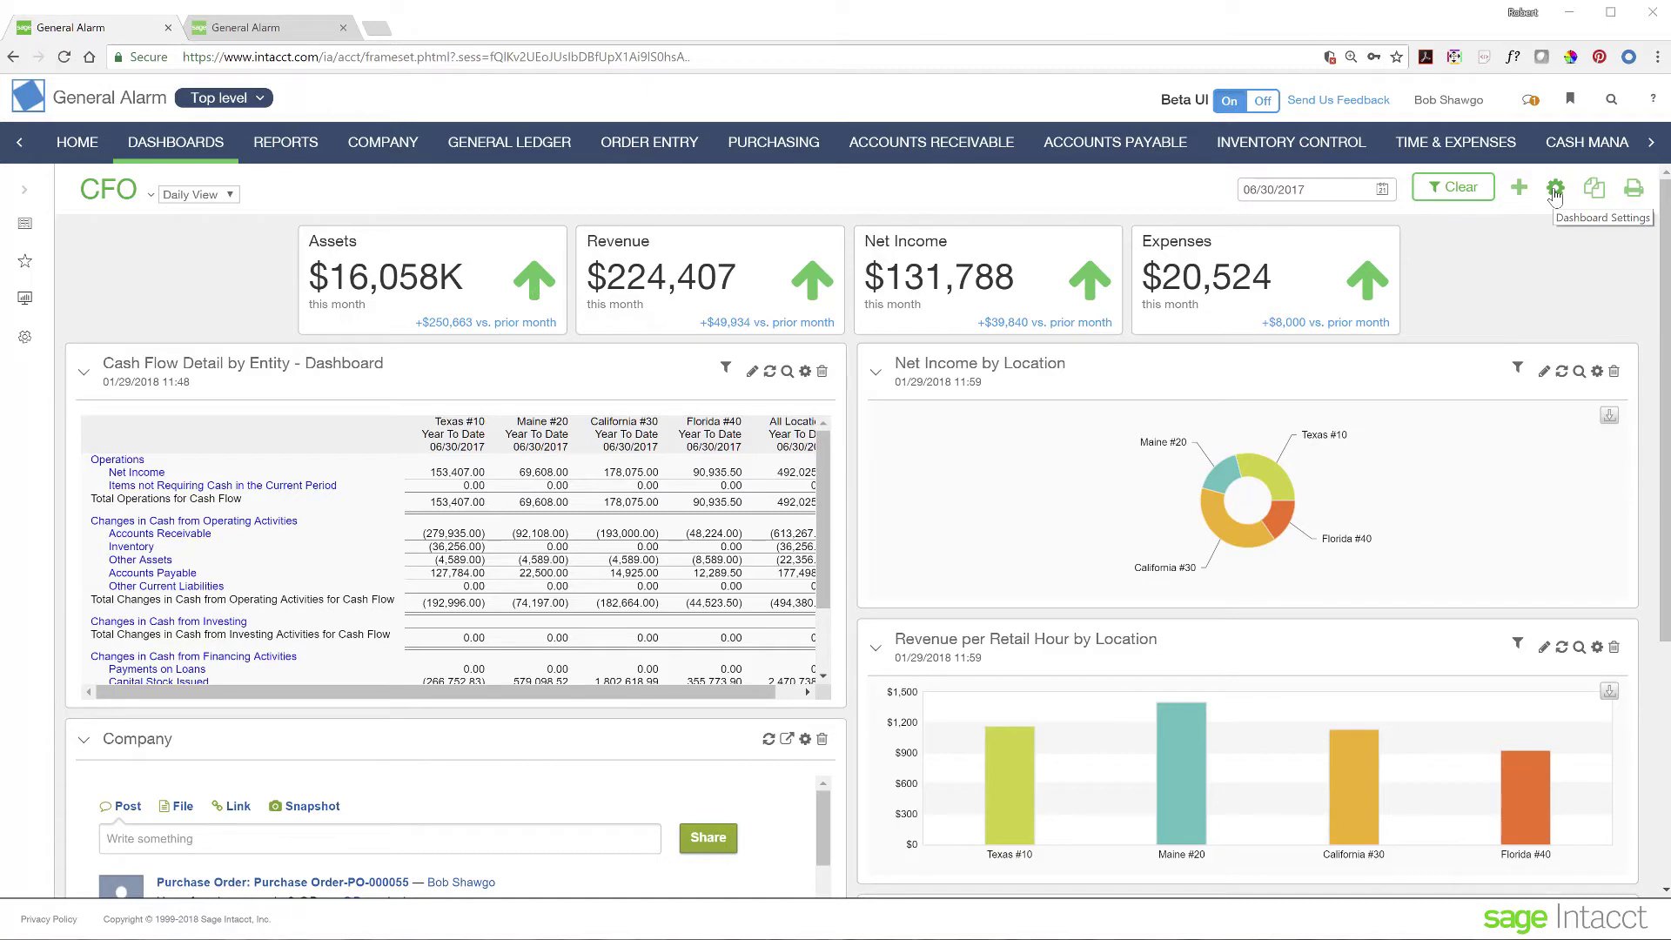
- Enable Location as a filter in the CFO Daily View dashboard settings and save them
left_click(1555, 189)
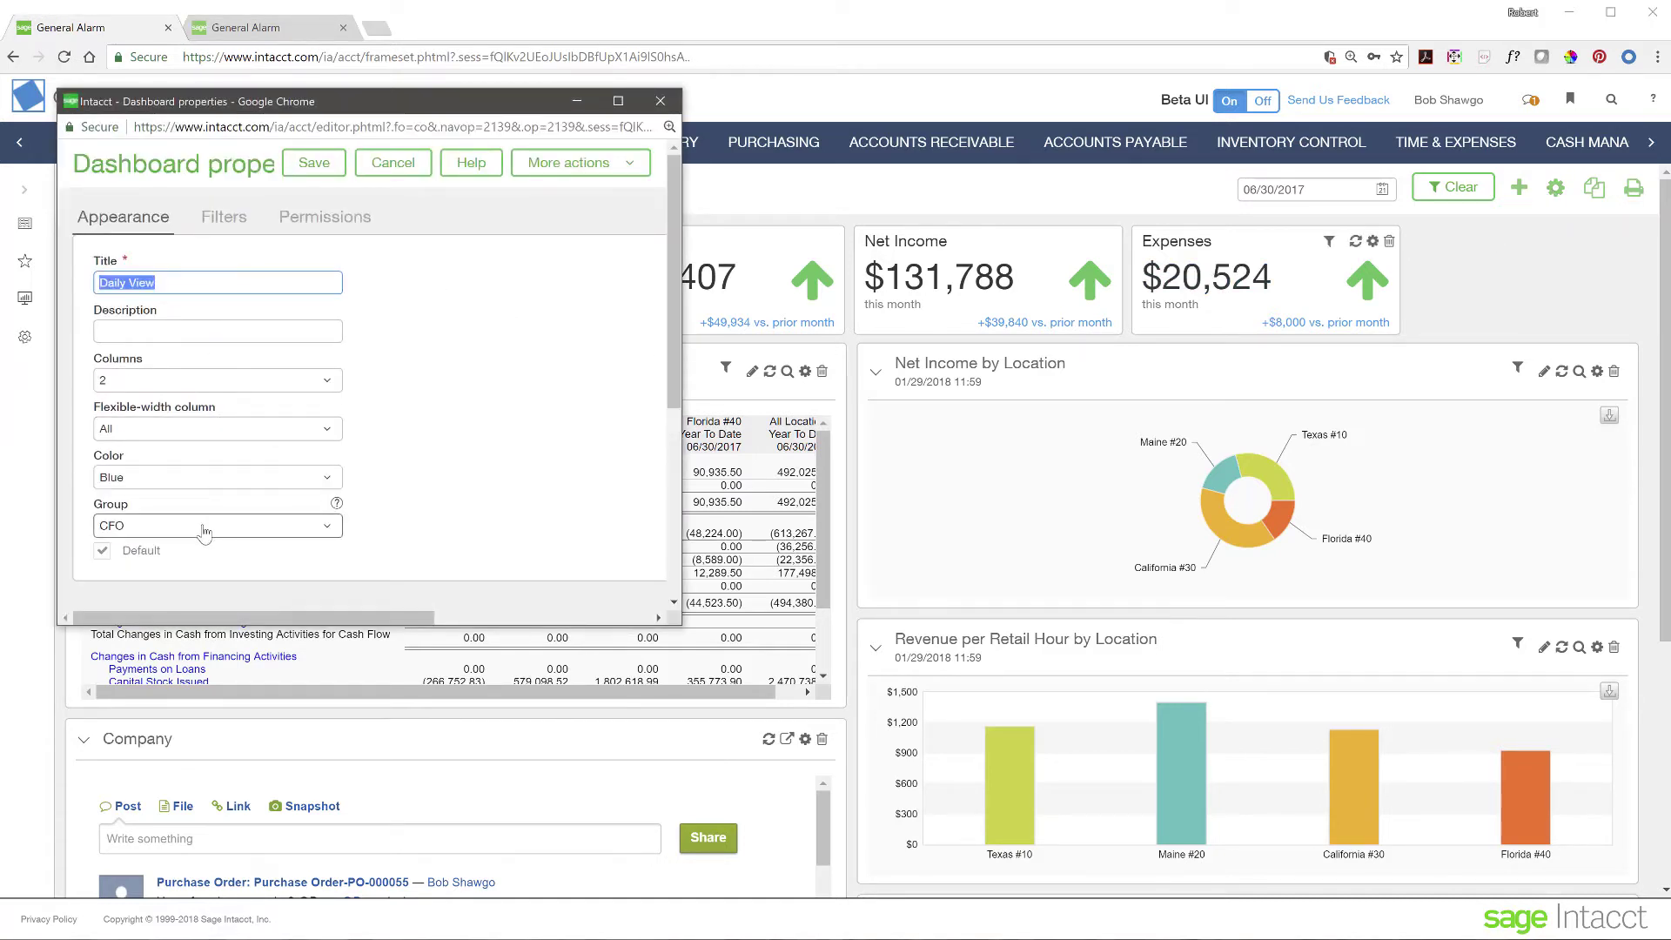
scroll(255, 261, "down", 1)
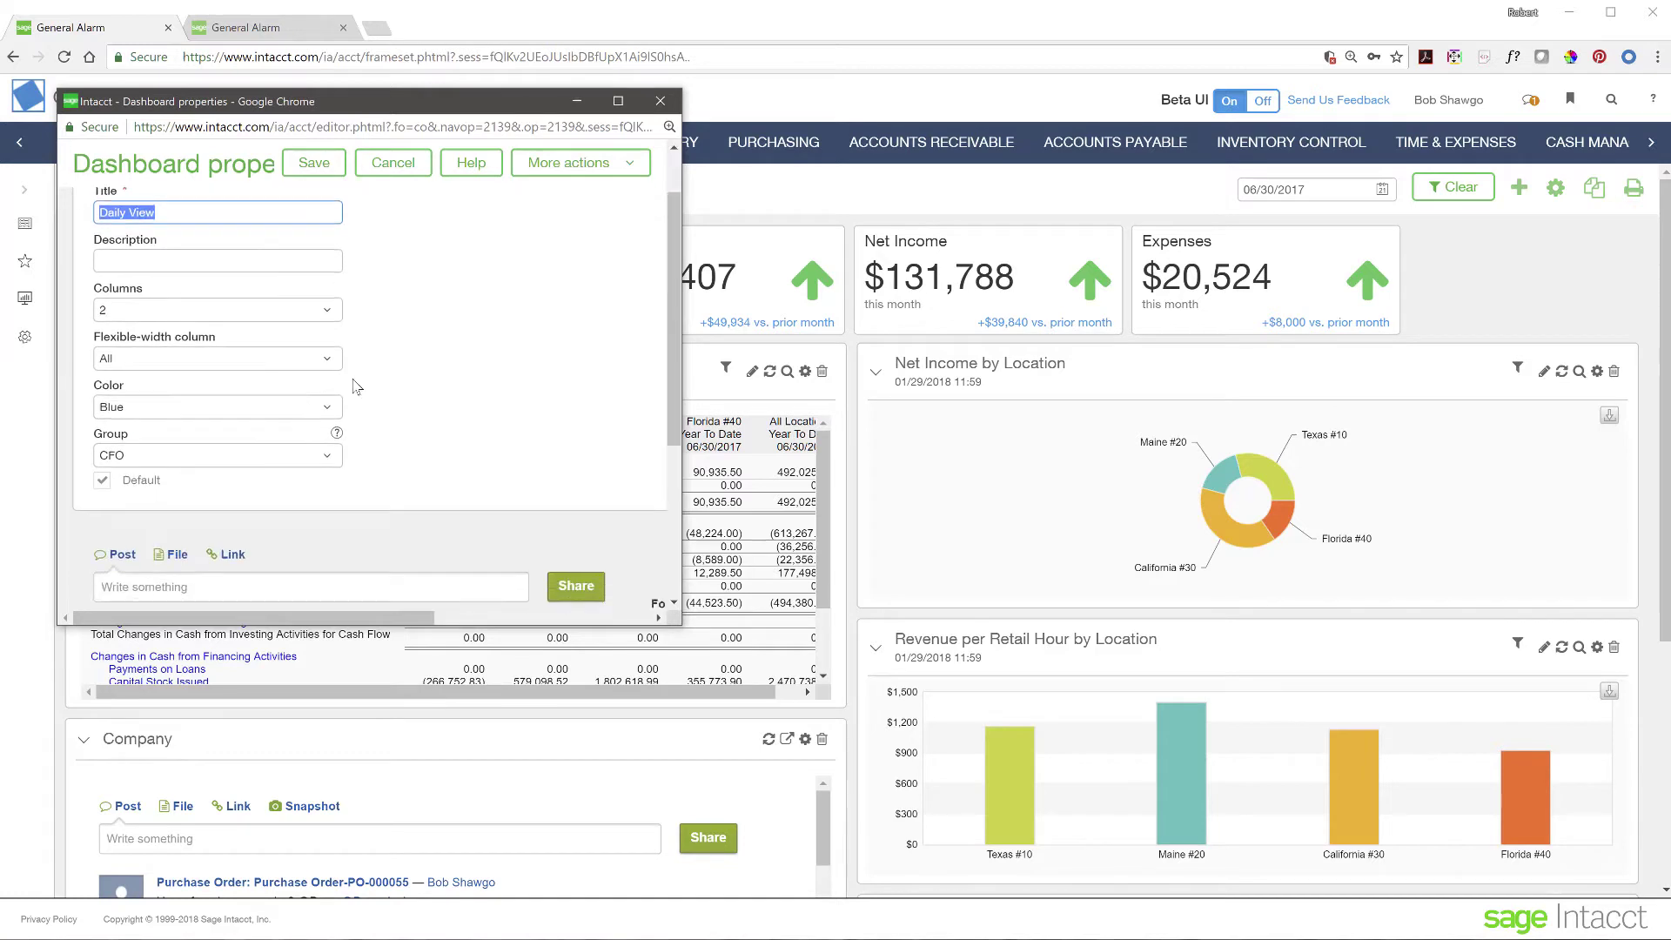
scroll(255, 243, "up", 1)
left_click(240, 226)
scroll(314, 459, "down", 2)
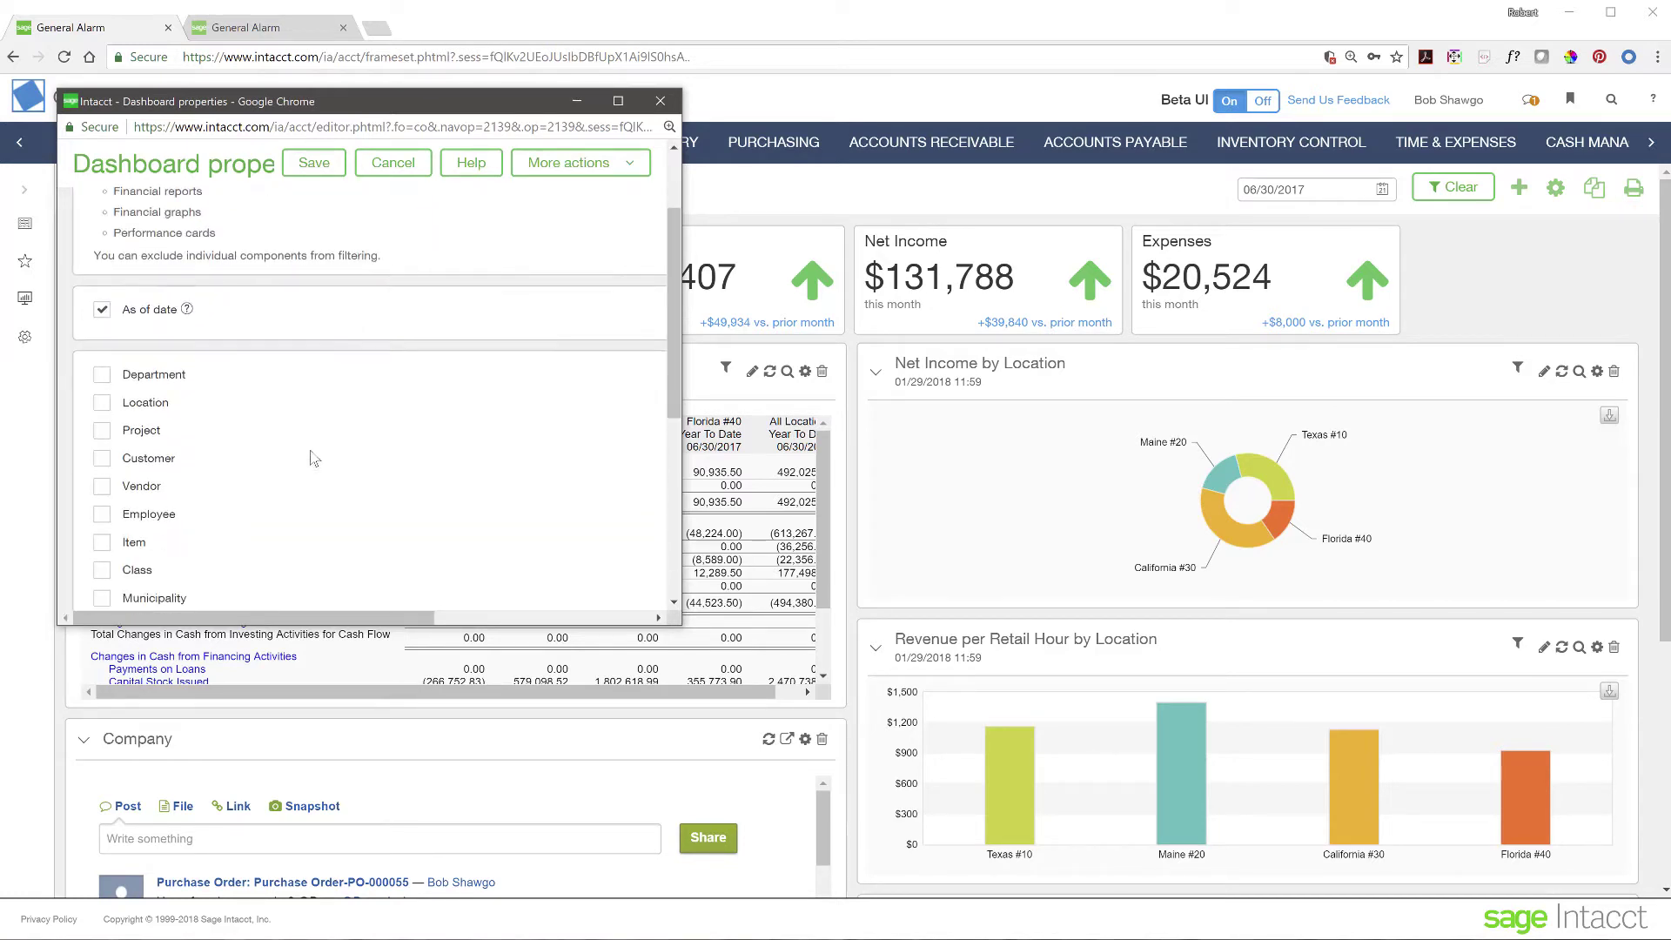
scroll(314, 459, "down", 1)
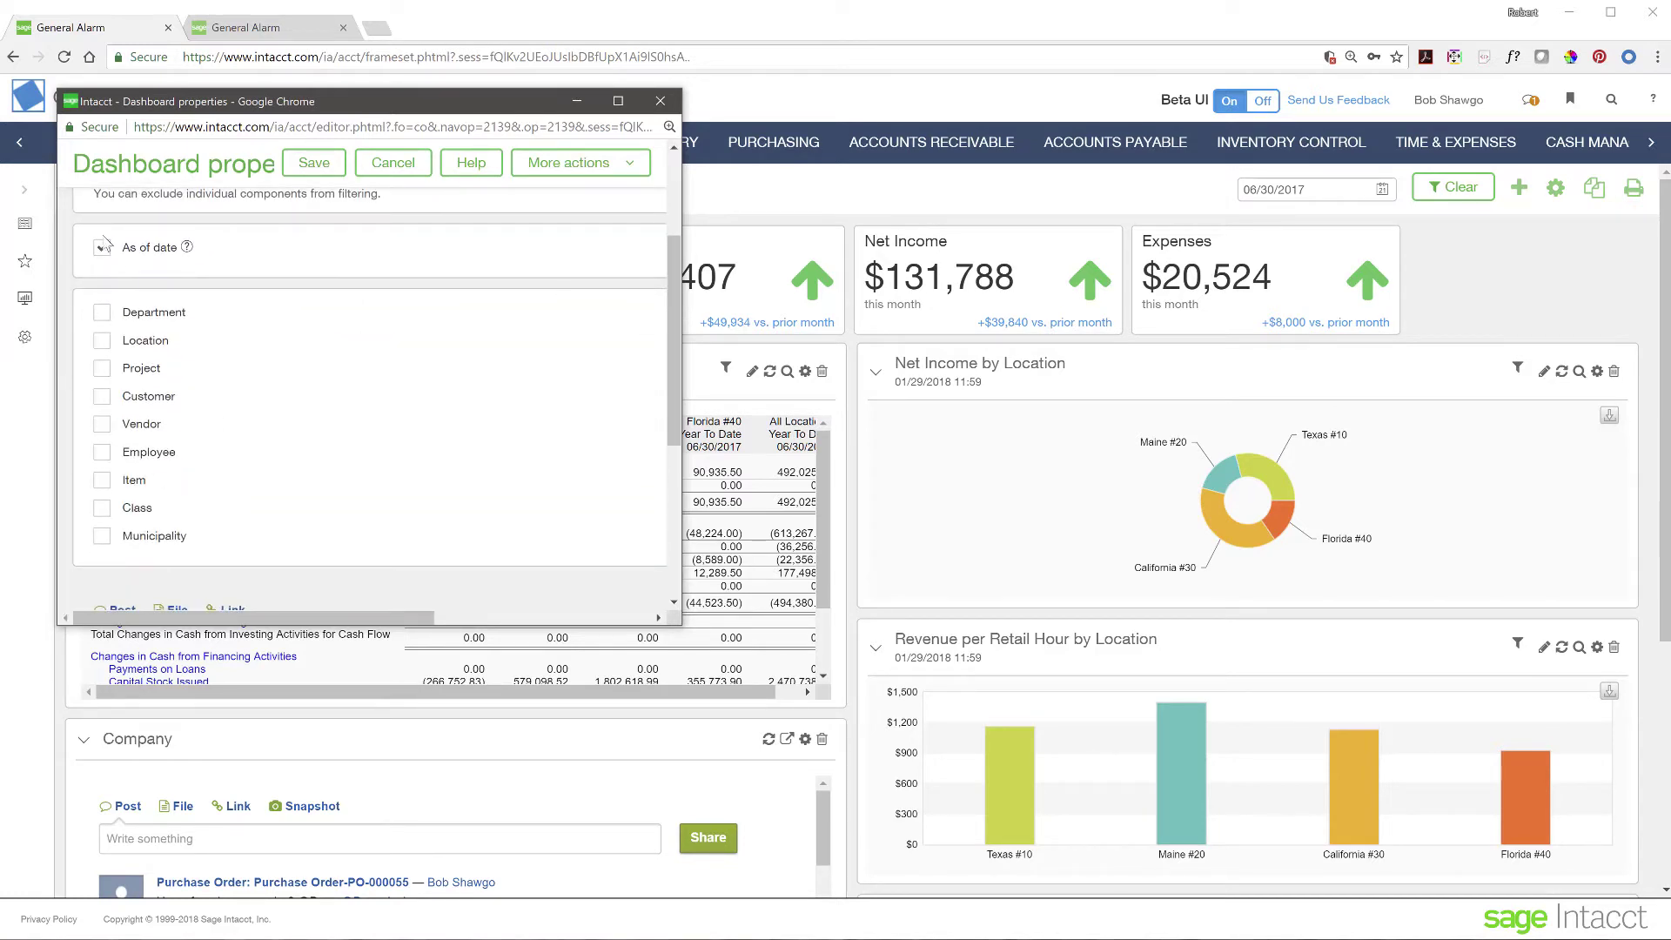
left_click(102, 340)
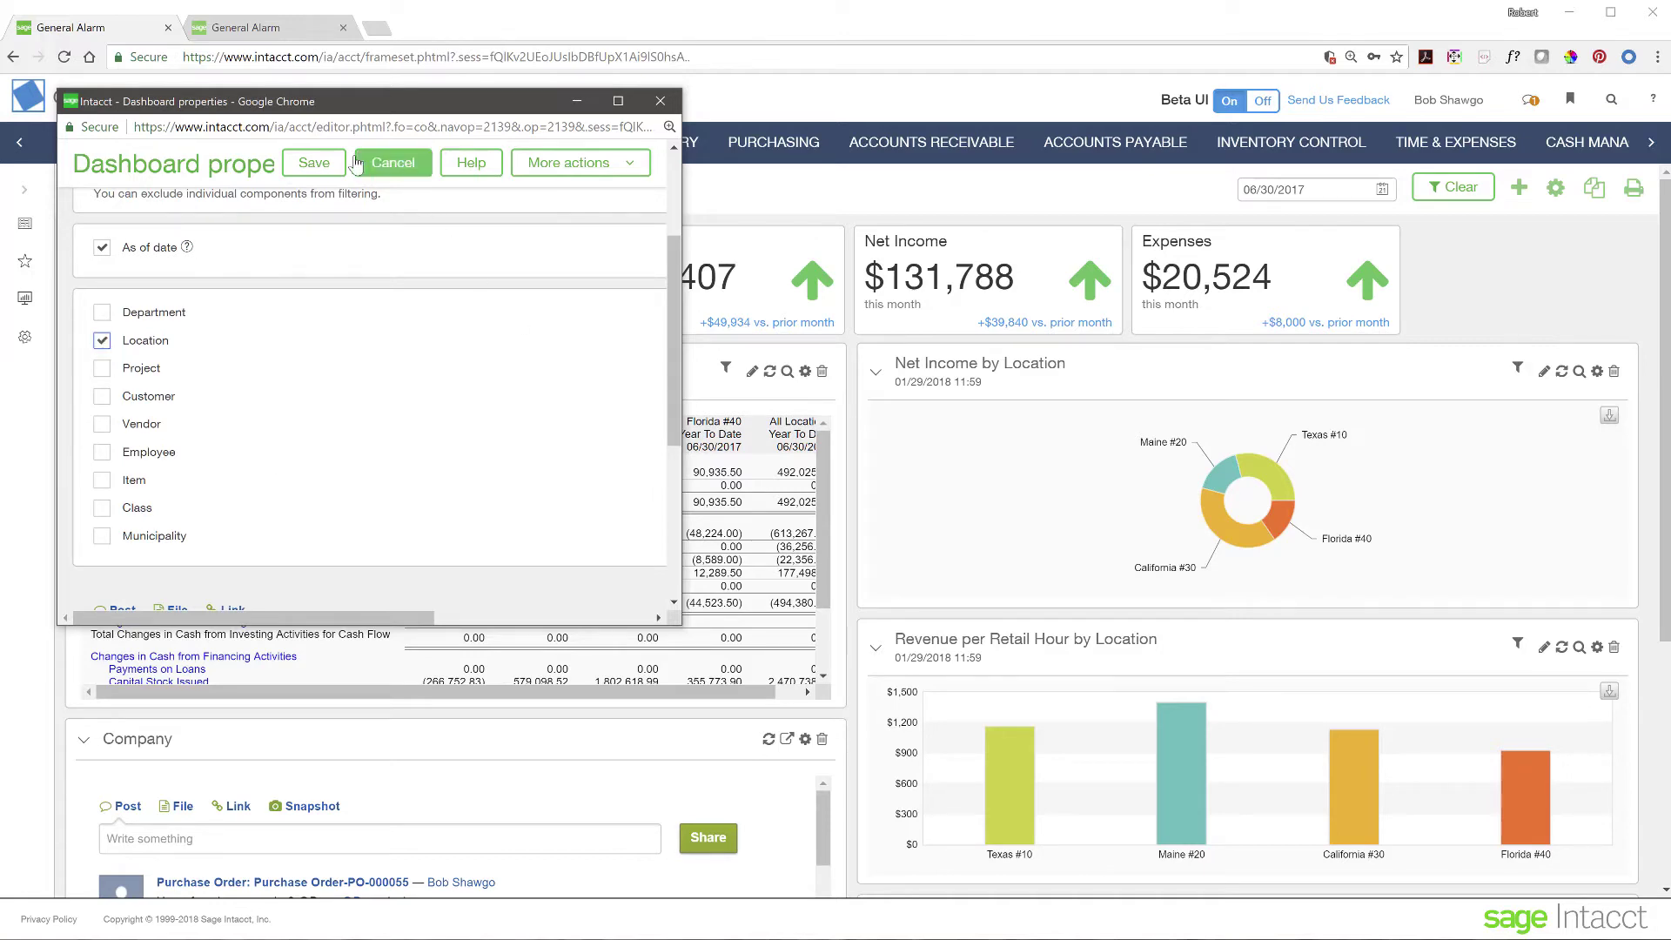
left_click(313, 163)
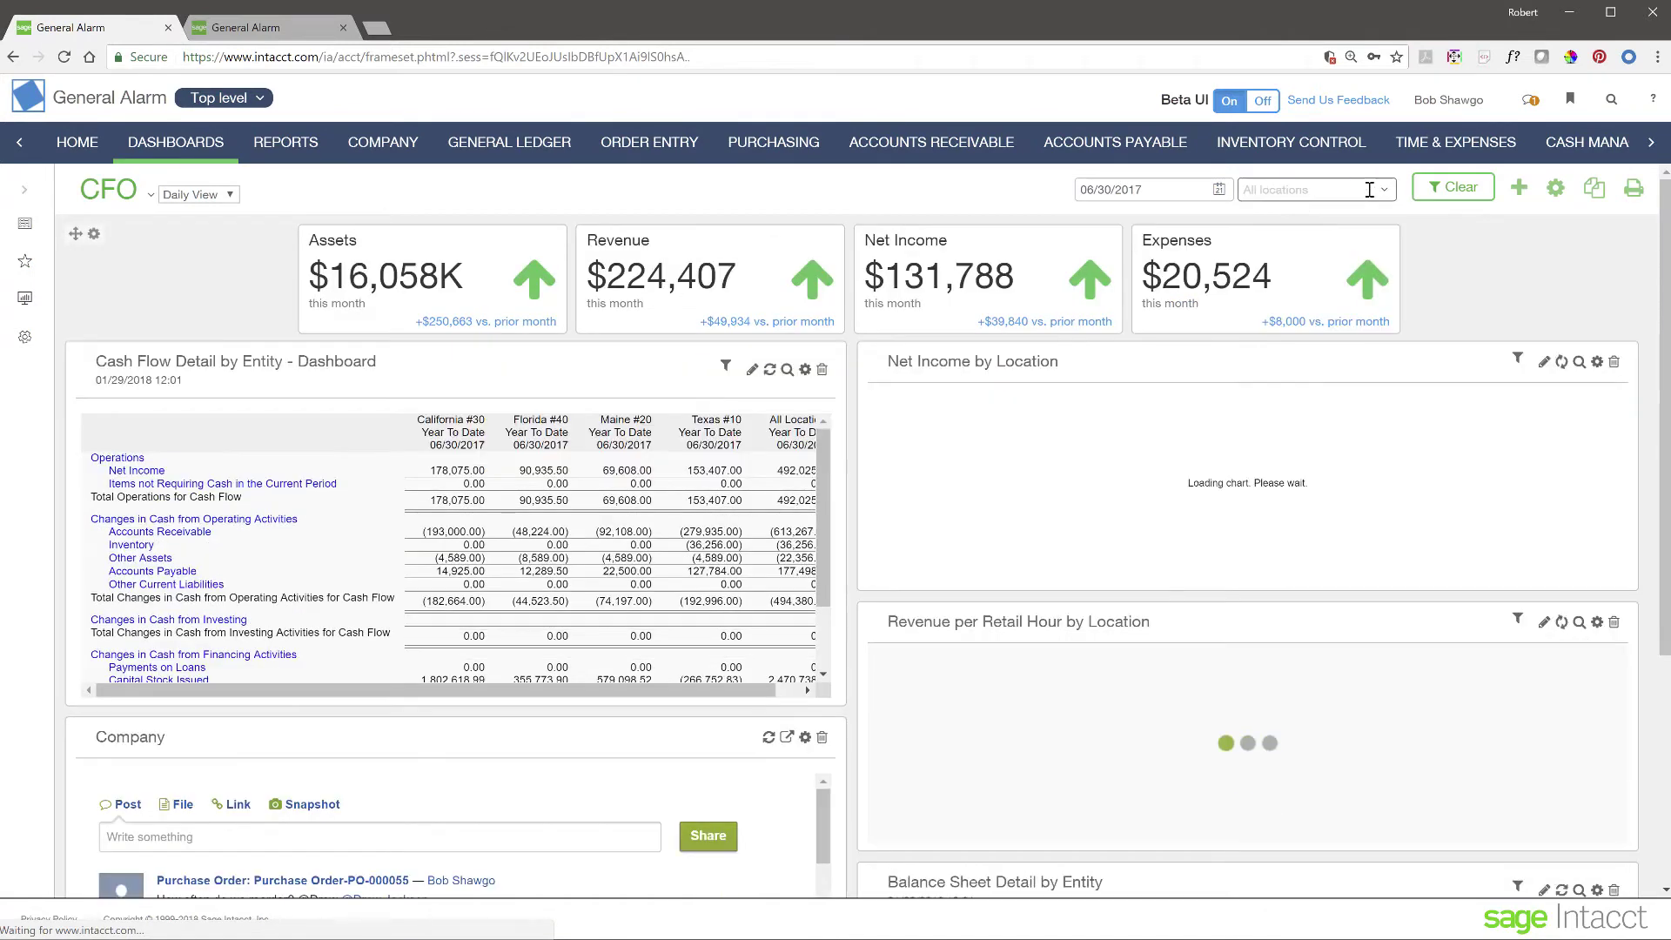
- Review the All locations filter list without choosing one, then expand the dashboards navigation panel
left_click(1387, 197)
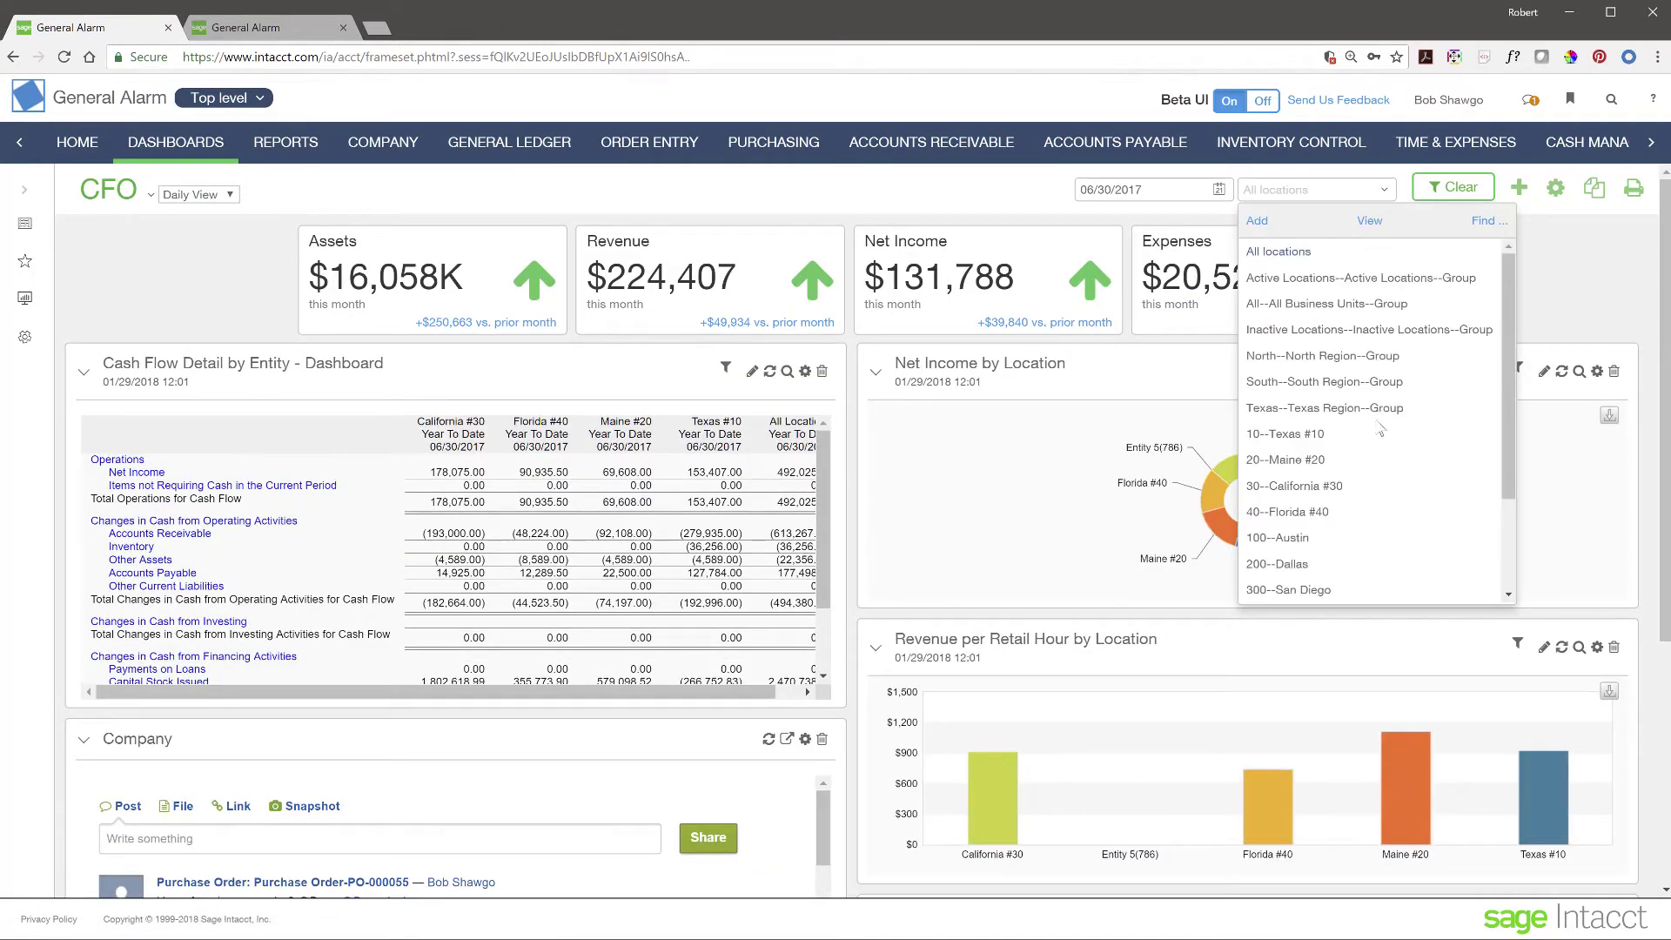
left_click(1570, 279)
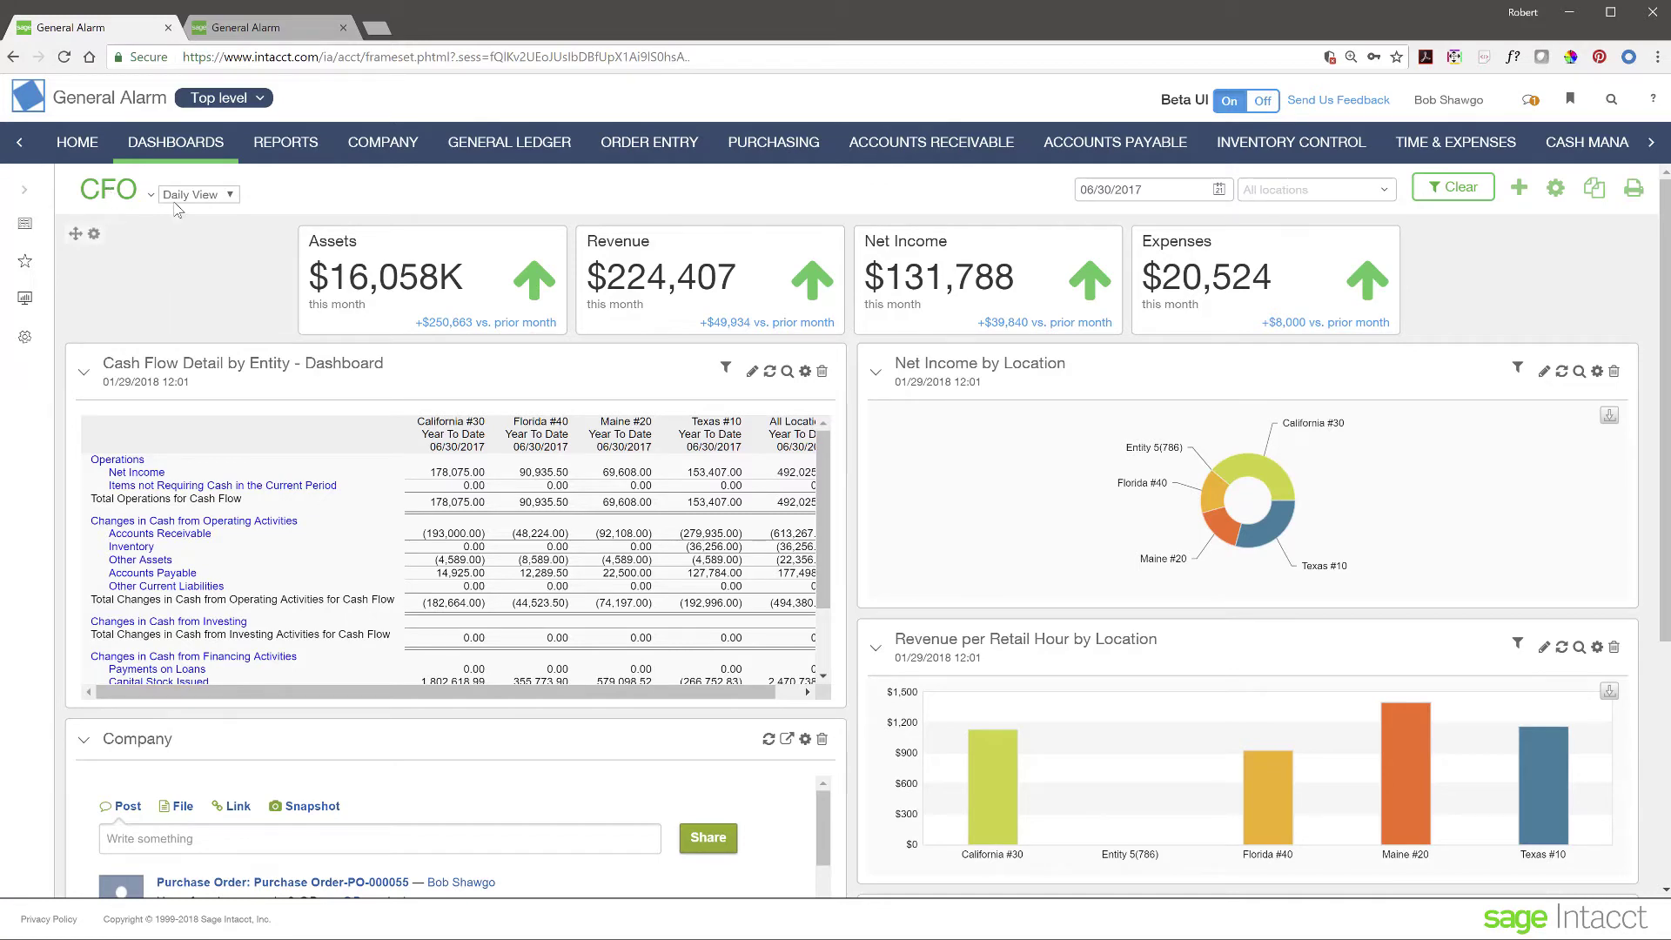
left_click(26, 192)
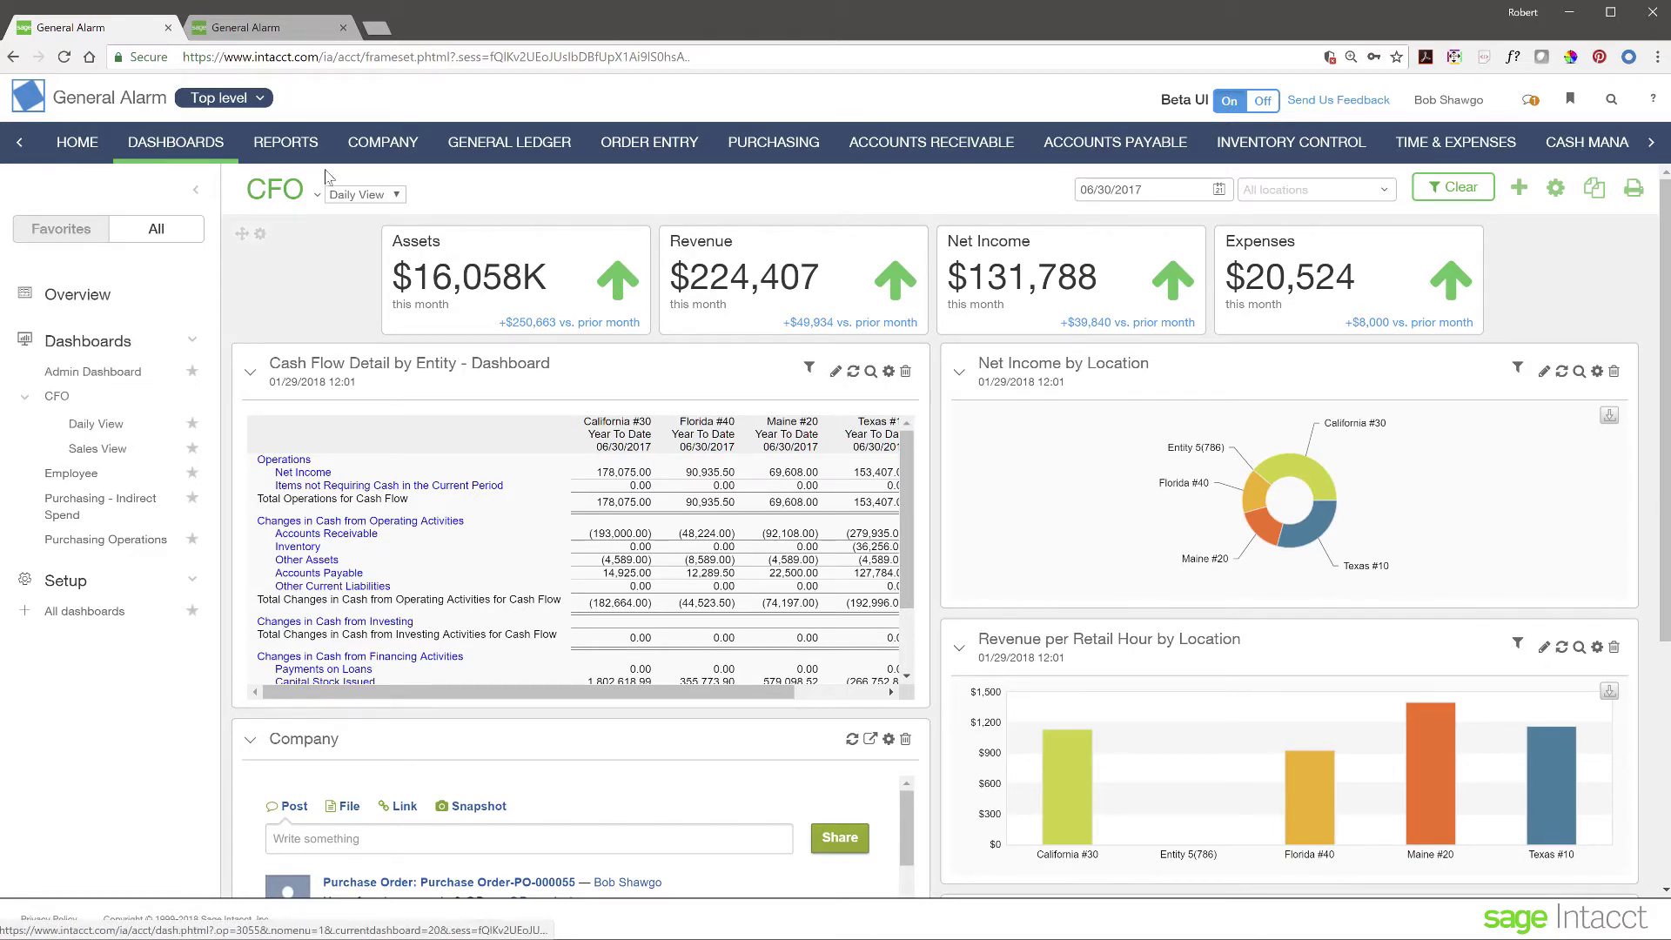
- Leave the CFO dashboard on Daily View and collapse the dashboards navigation panel
left_click(400, 201)
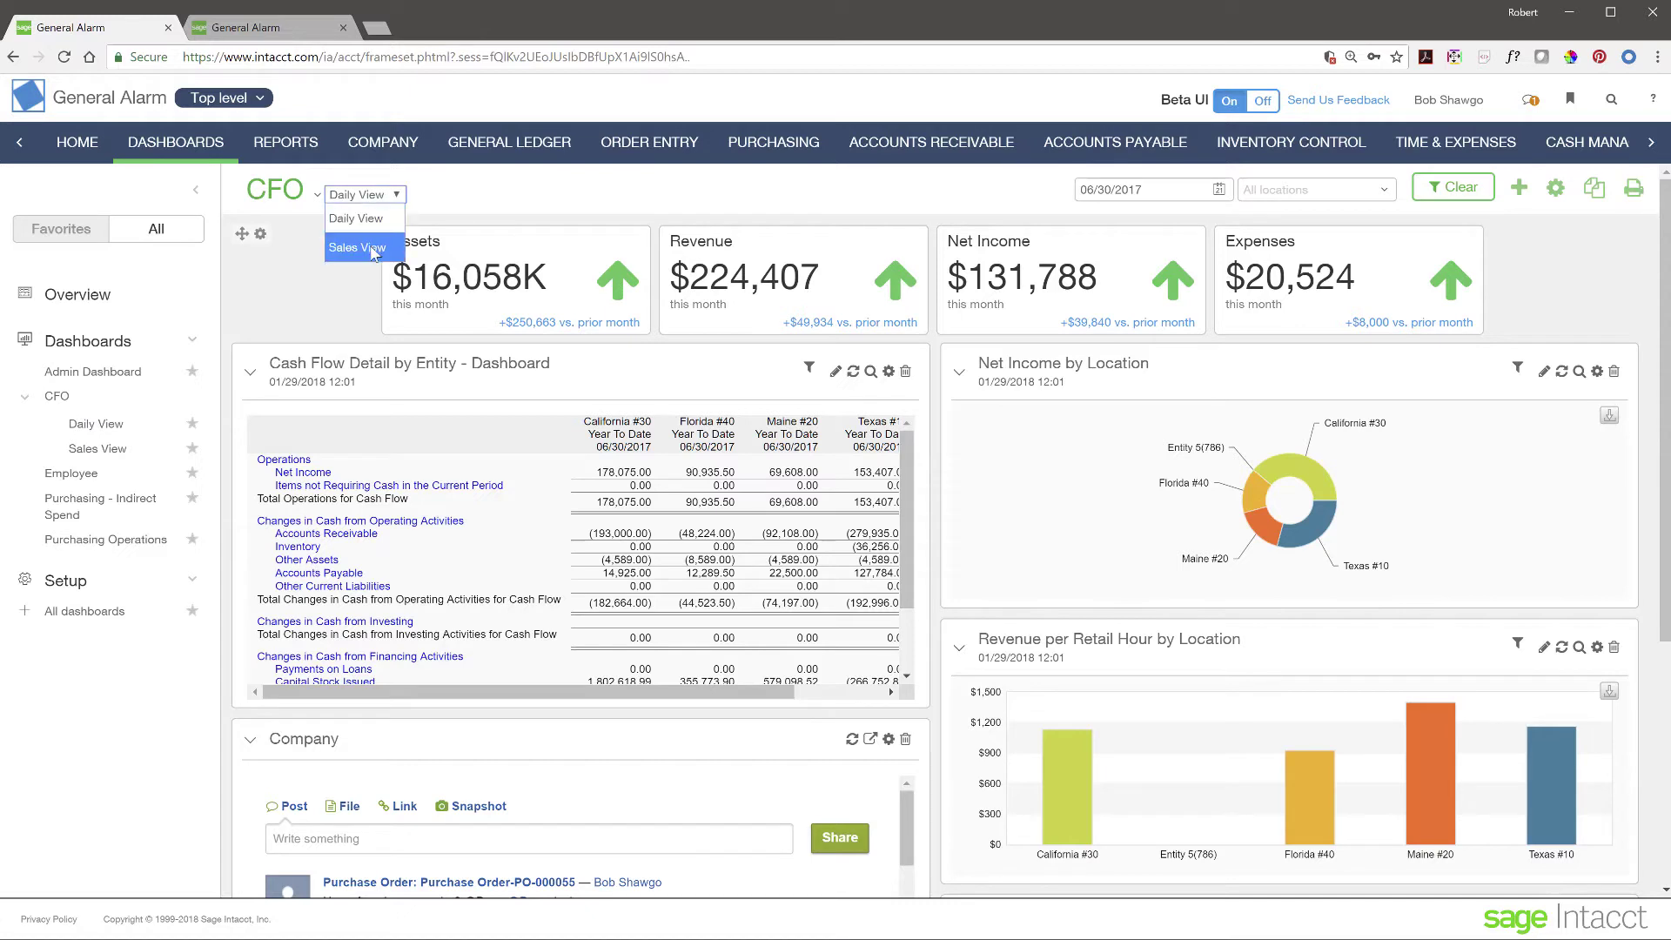
left_click(451, 193)
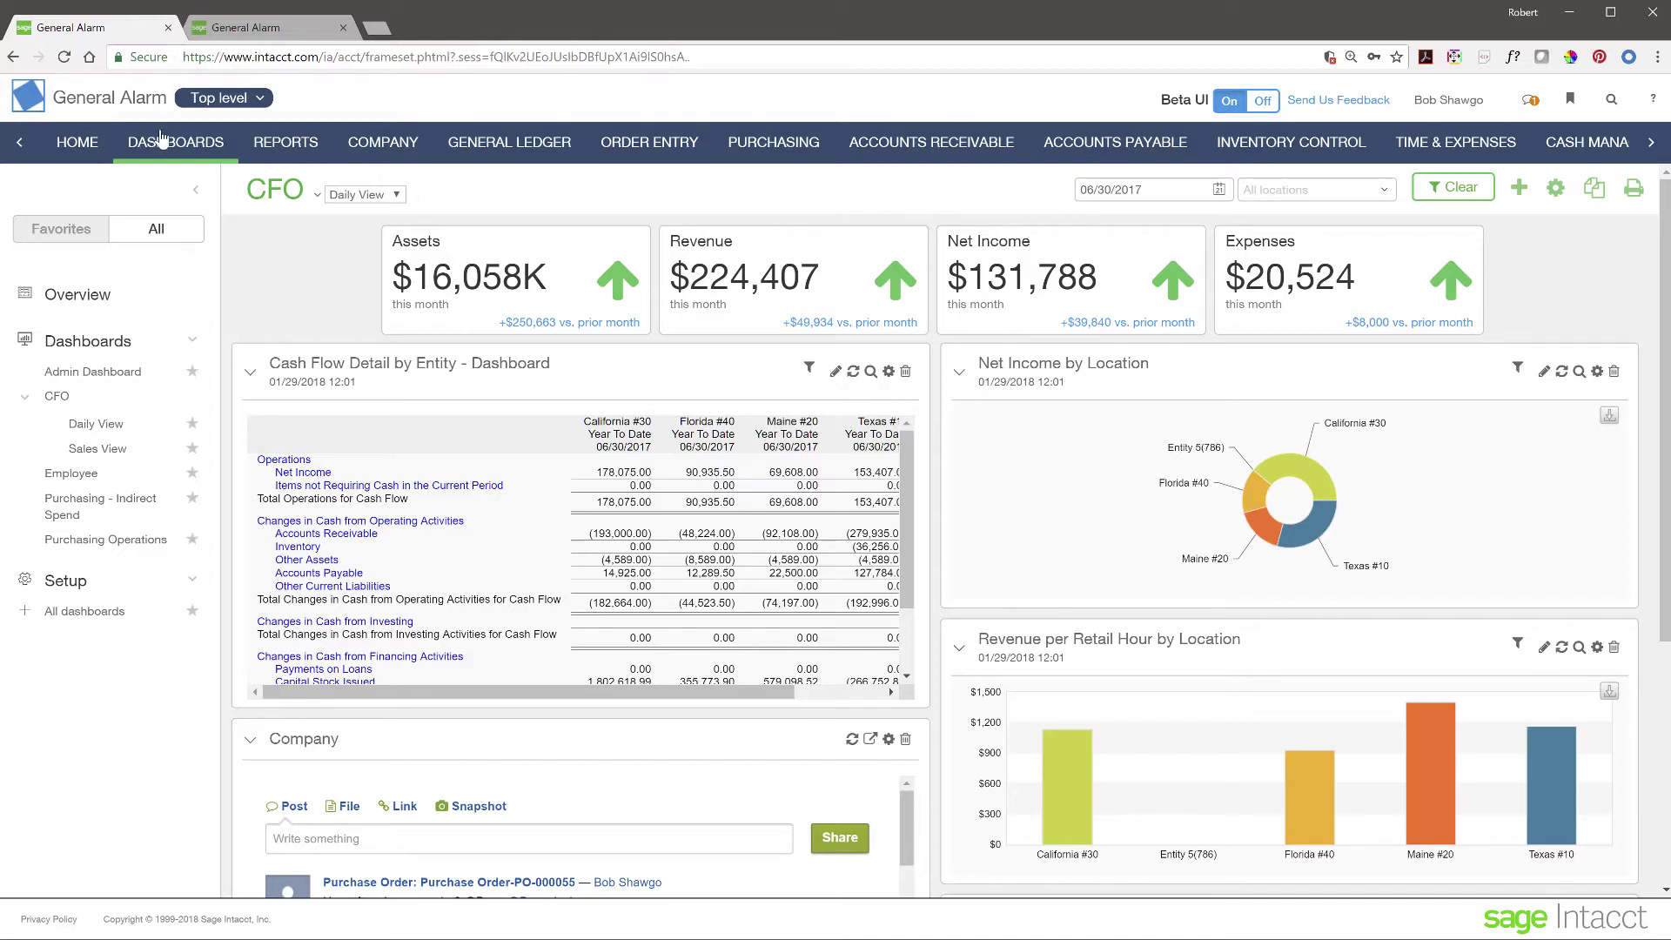
left_click(195, 189)
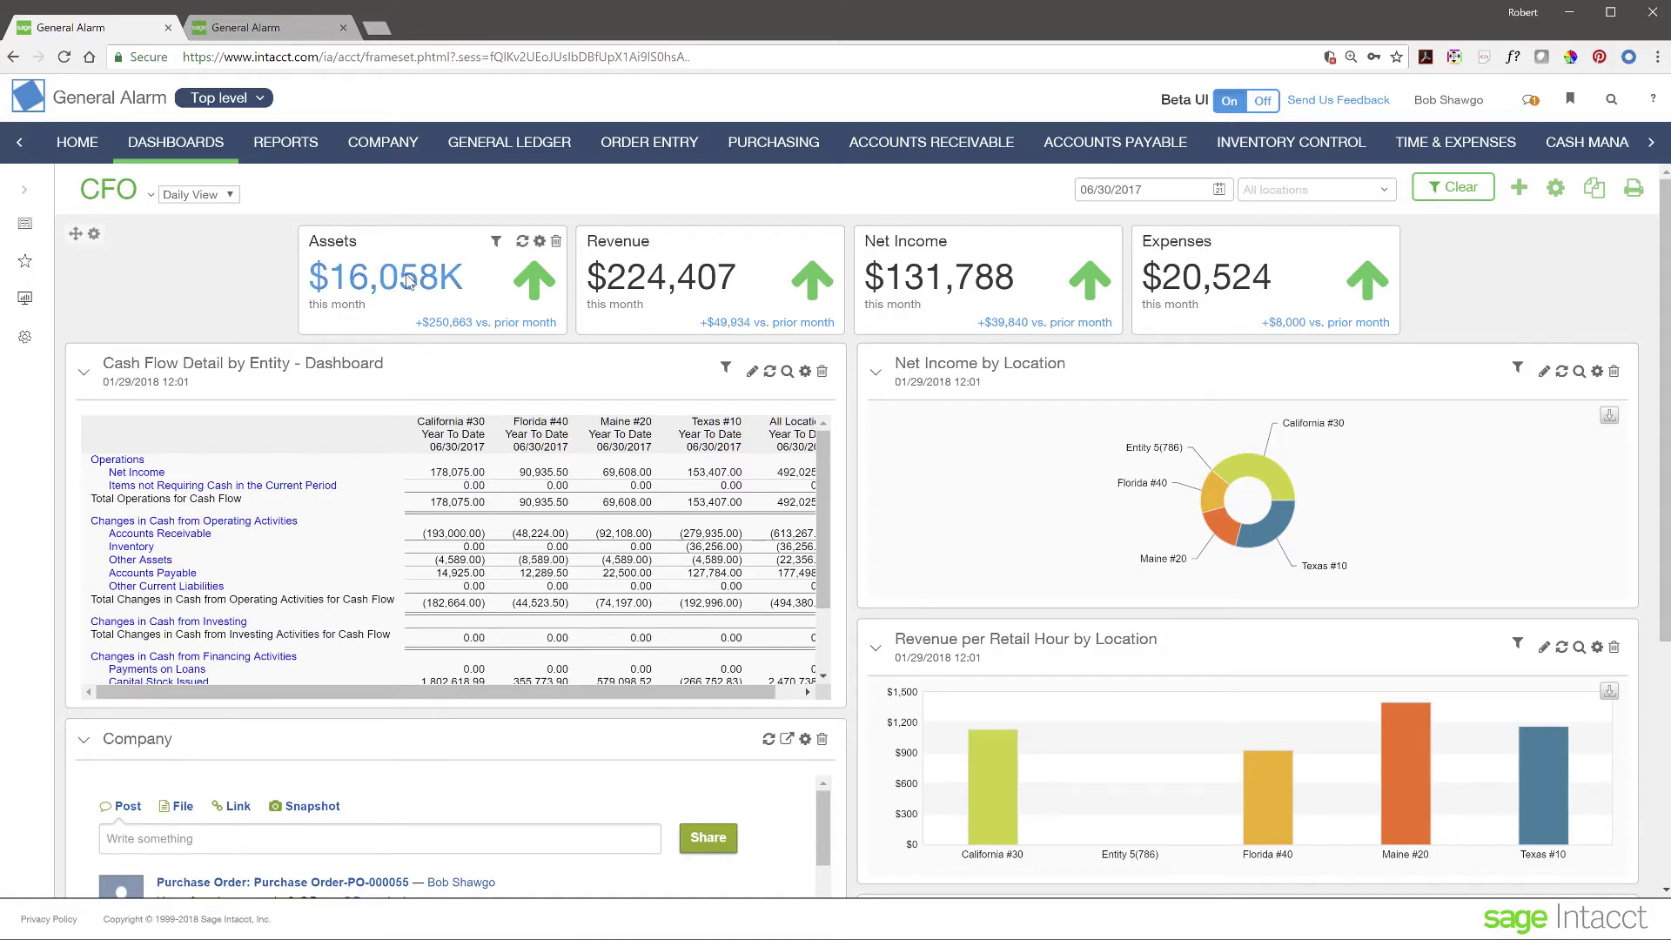
mouse_move(1225, 282)
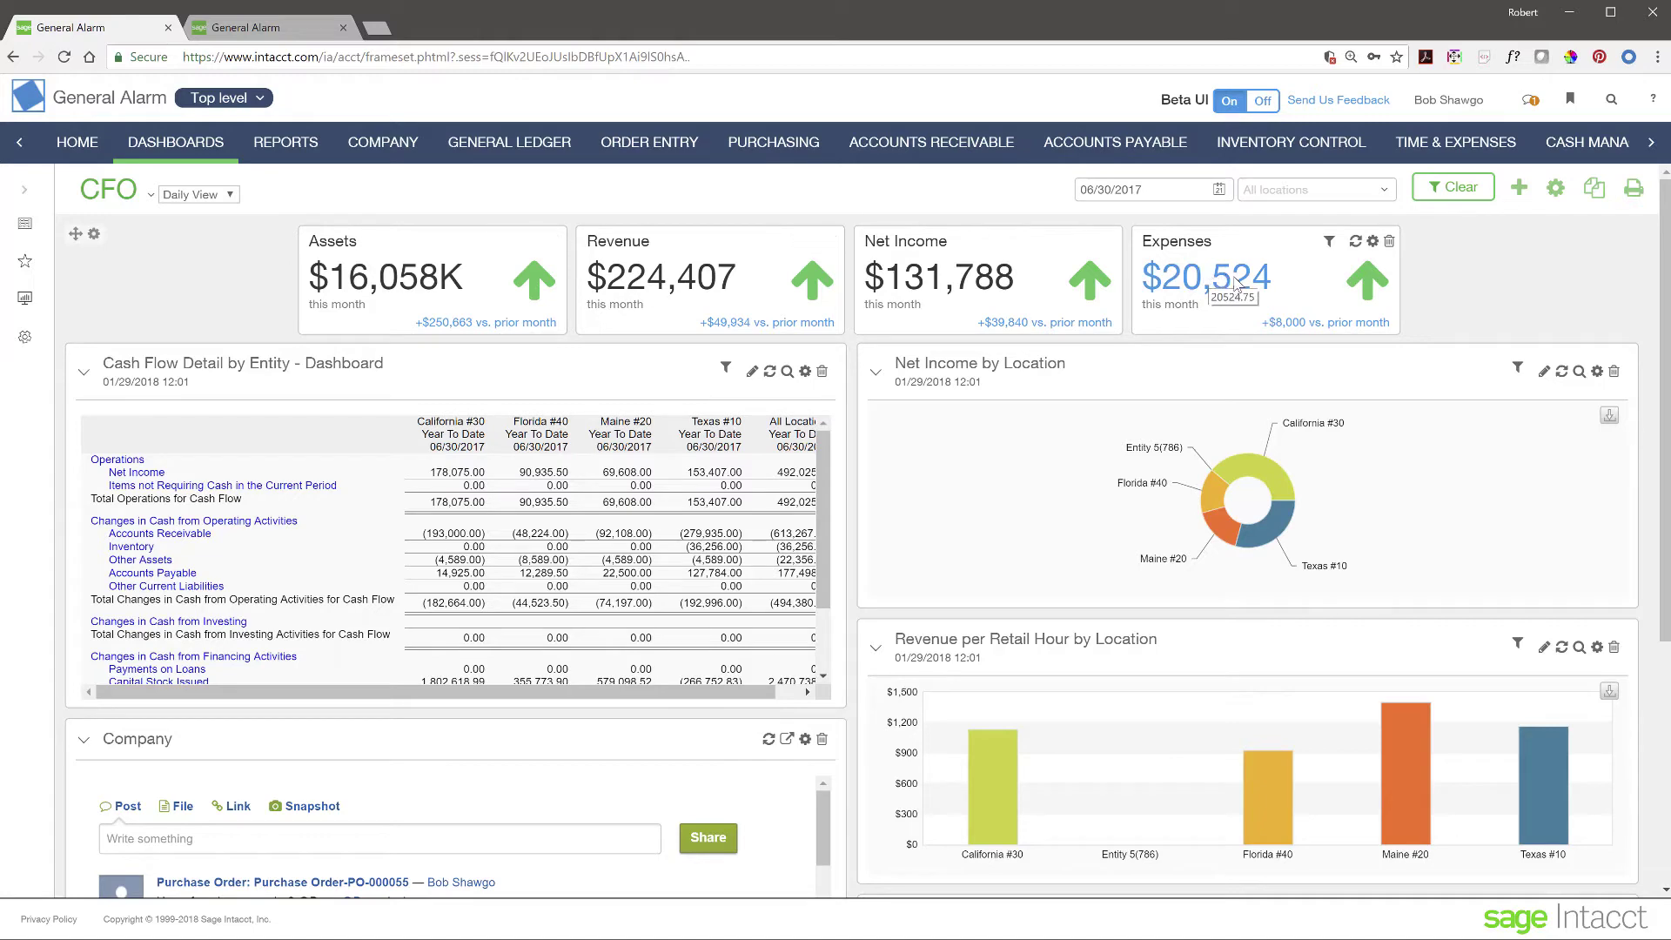
- Drill into the $20,524 Expenses figure and check the ledger entry behind the 10,000 Professional Fees
left_click(1227, 280)
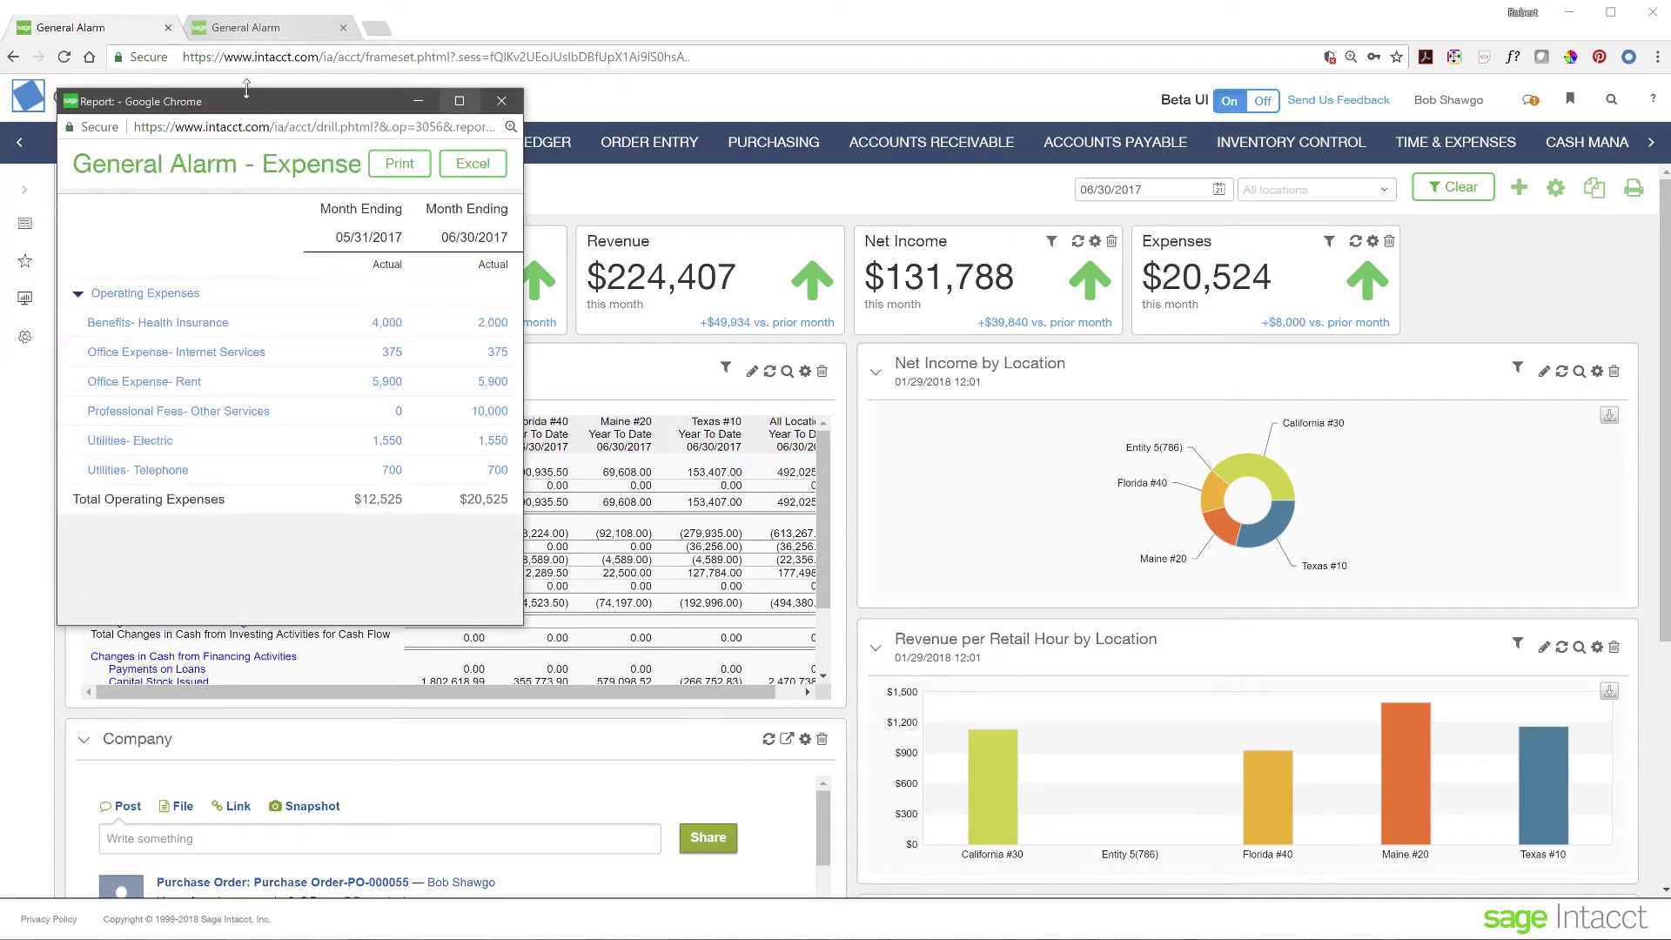
left_click_drag(265, 105, 825, 244)
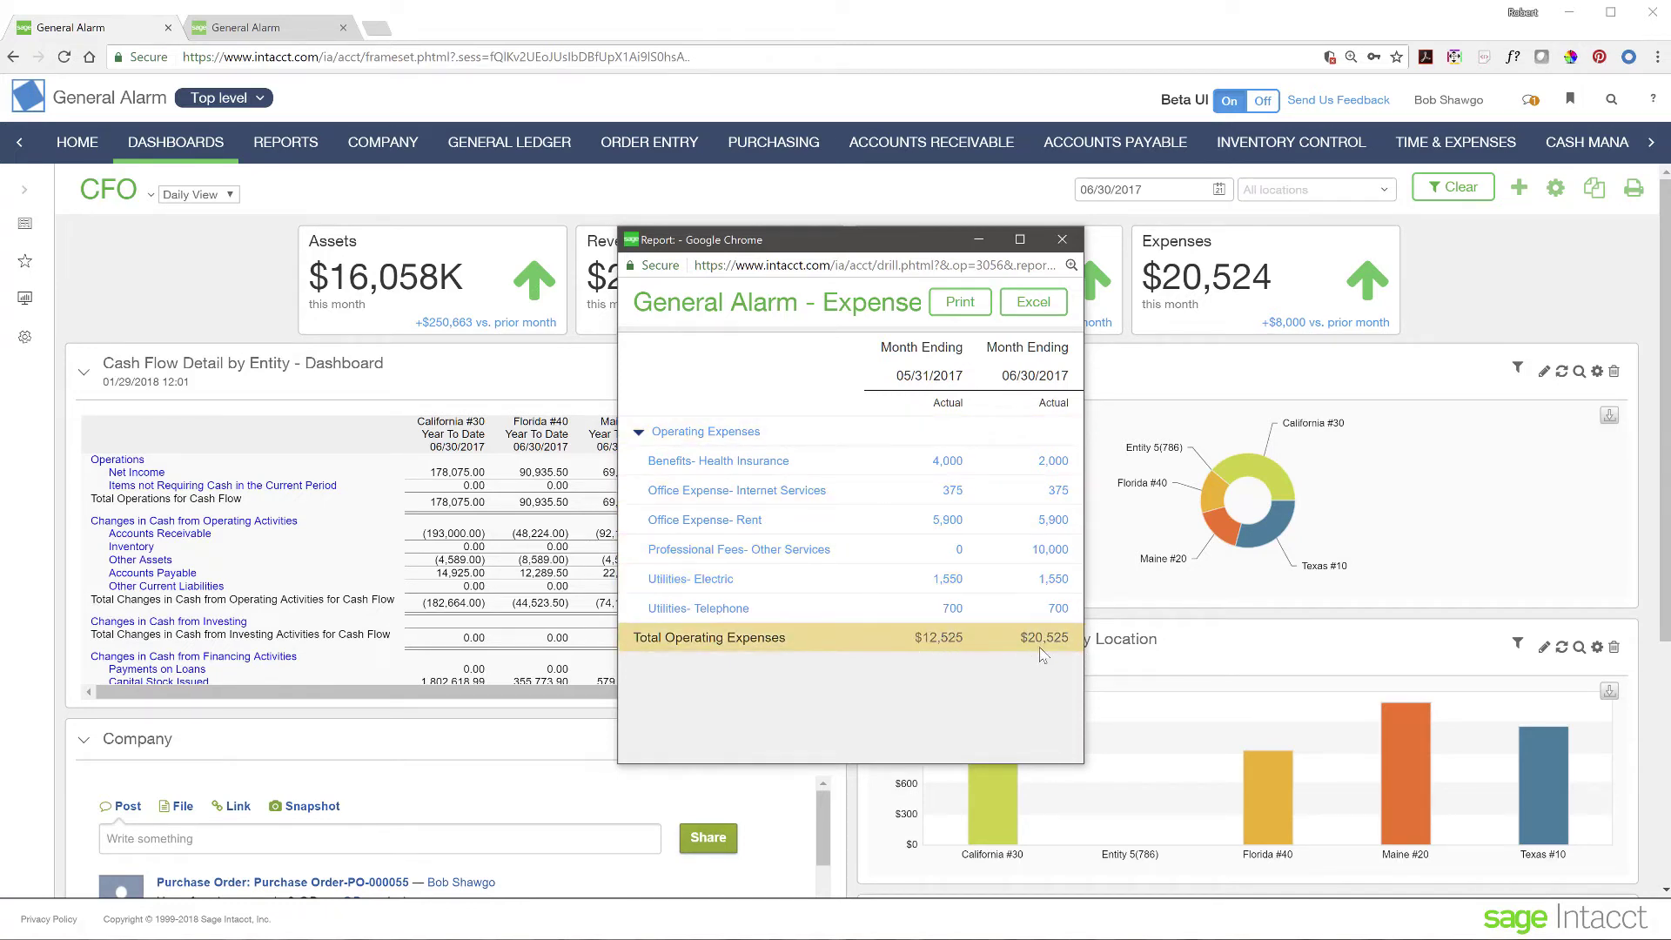
left_click(1051, 551)
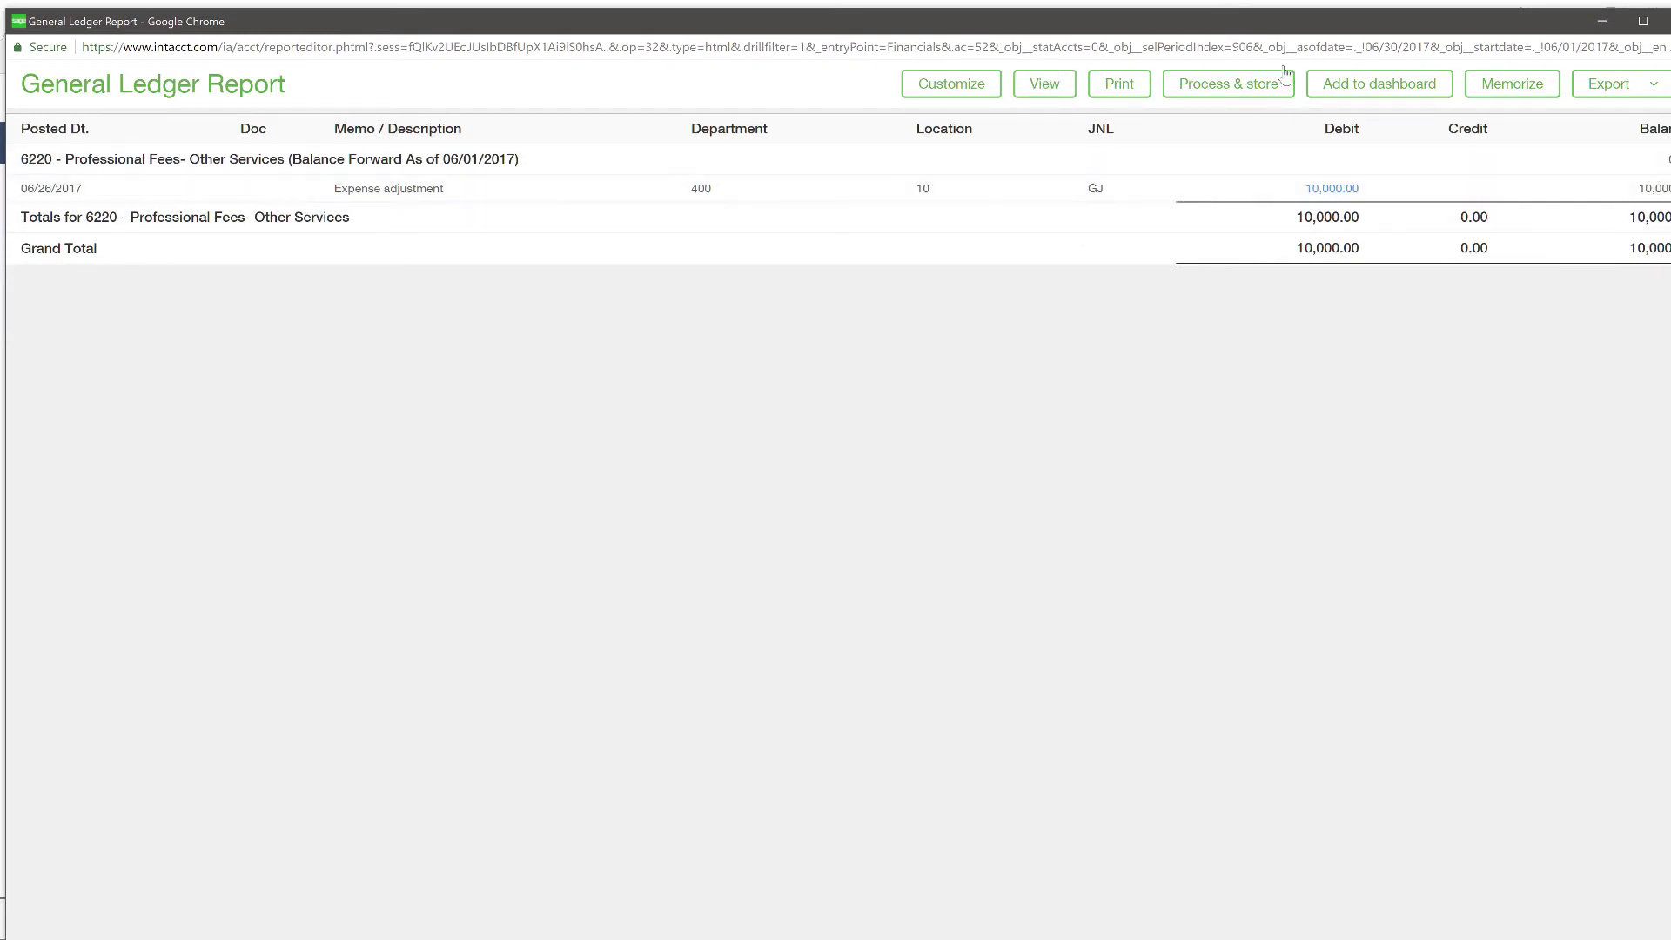
key("ctrl+w")
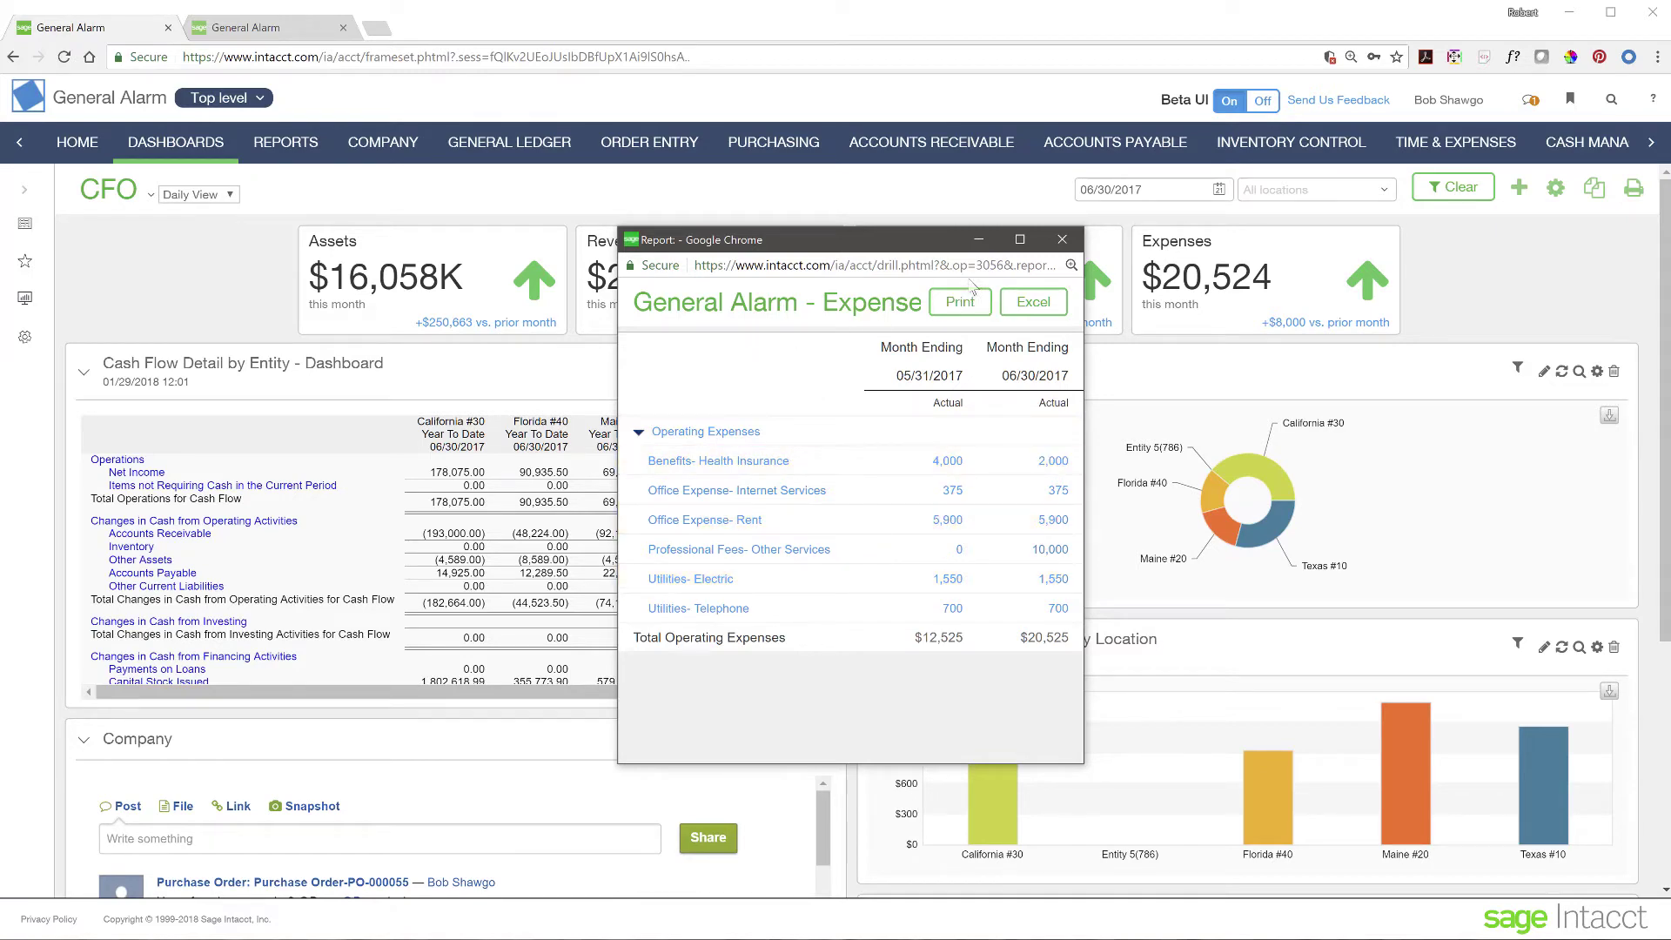
- Close the expense drill-down and scroll through the Cash Flow Detail table on the CFO dashboard
left_click(1062, 240)
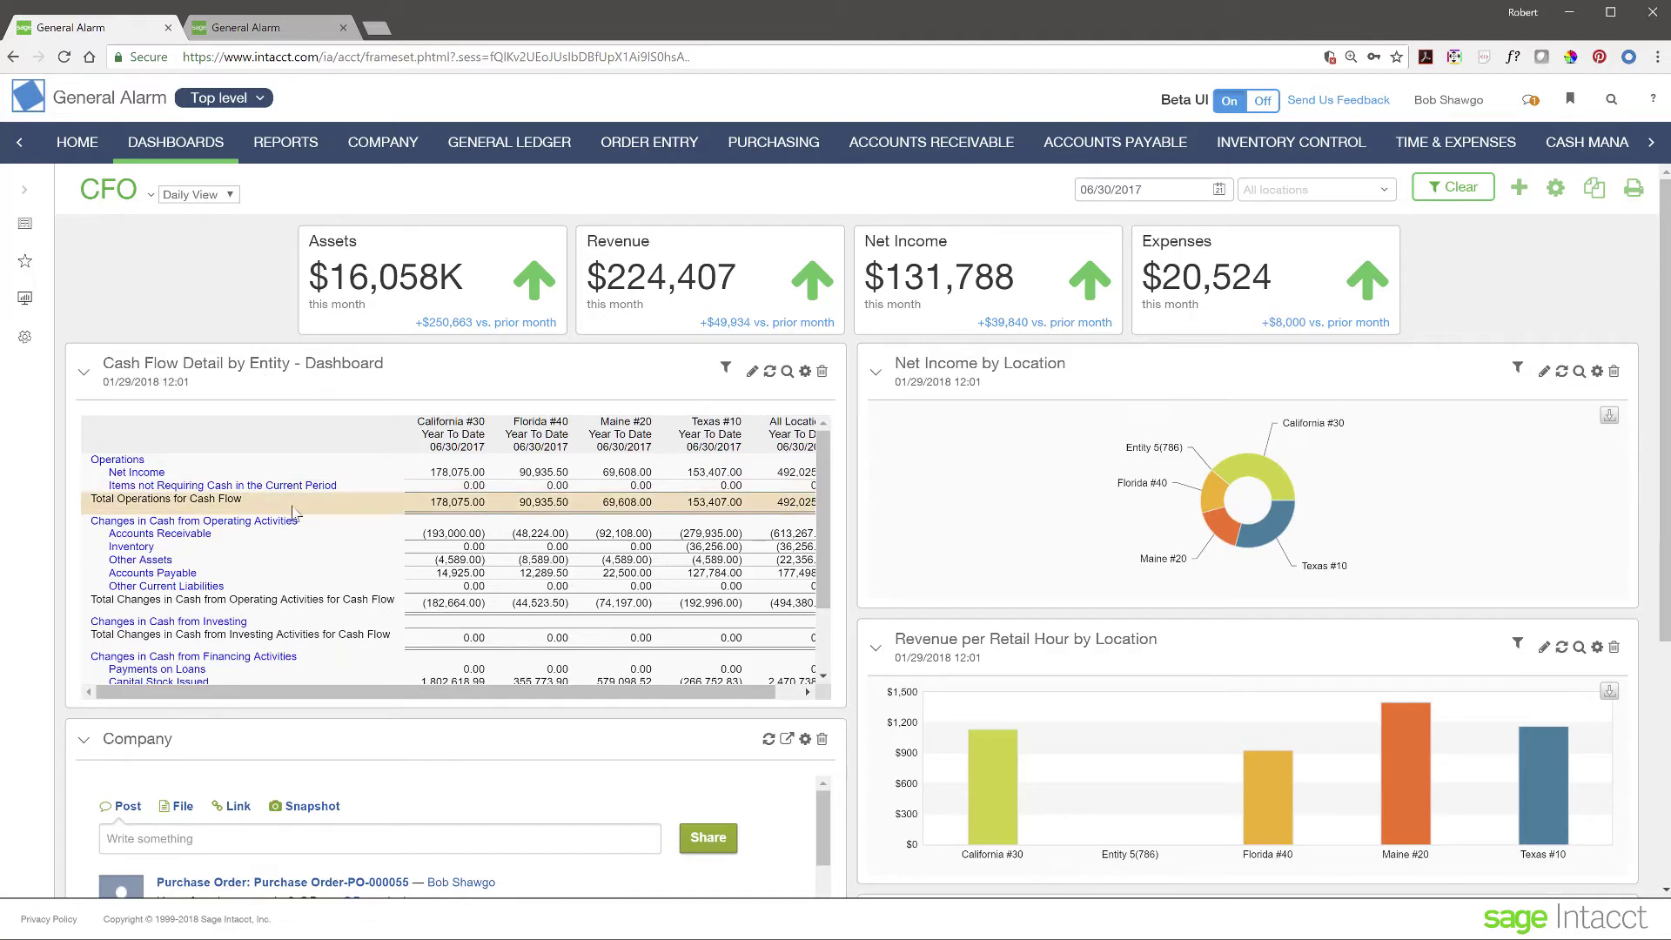
scroll(362, 529, "down", 3)
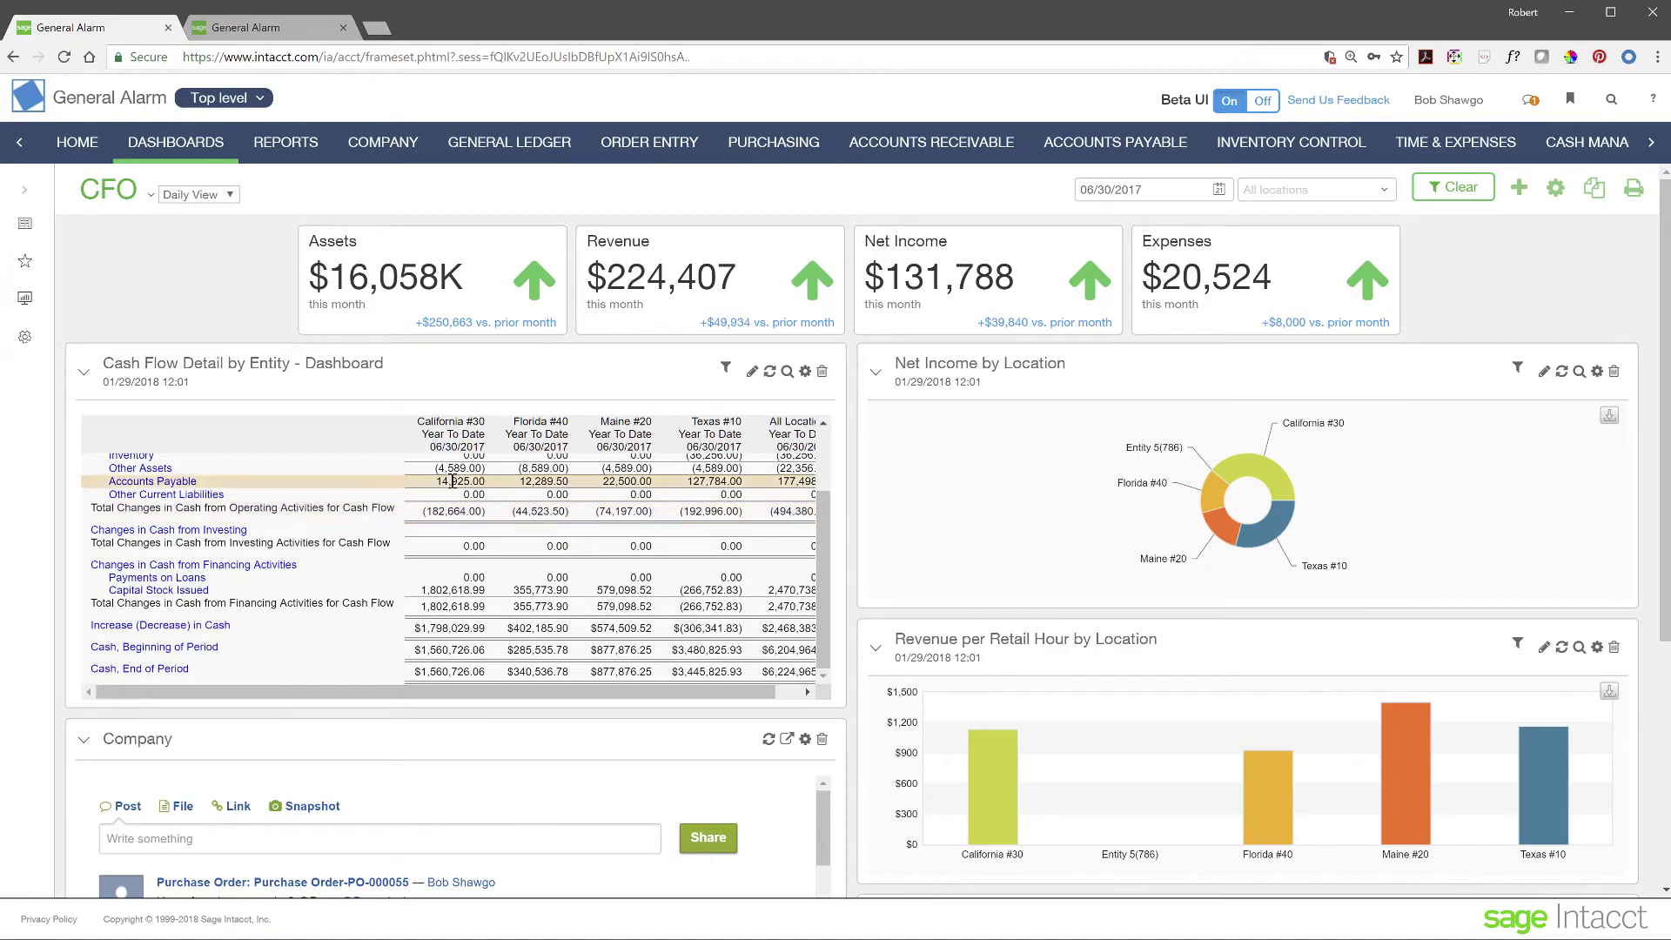
left_click_drag(445, 692, 472, 692)
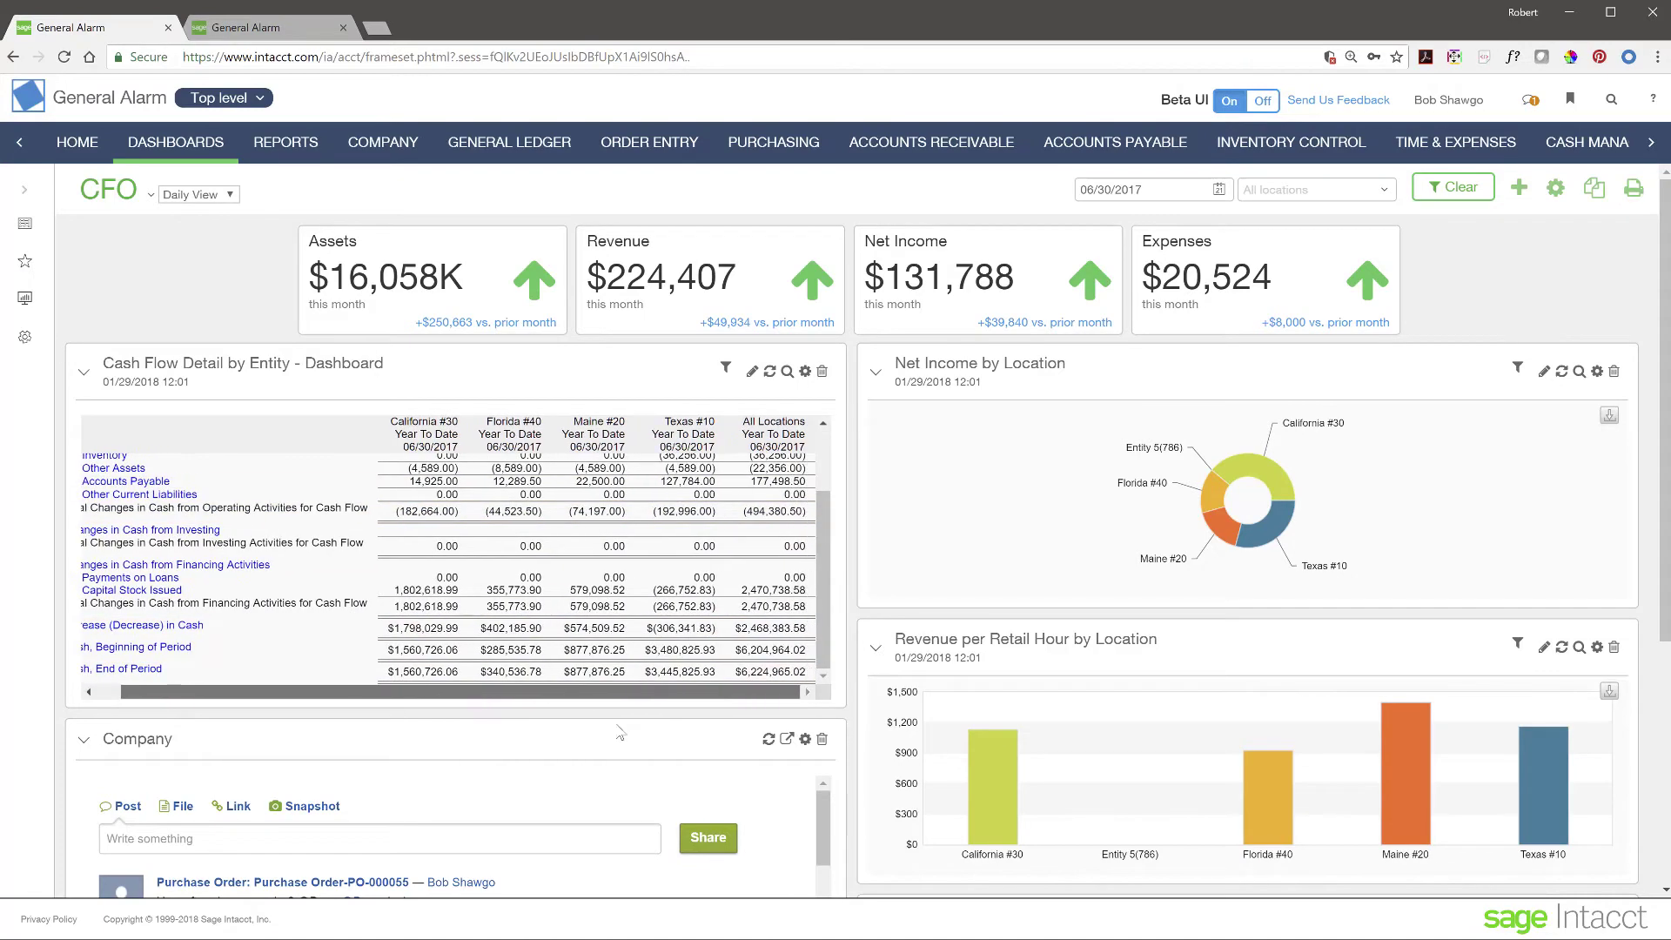
scroll(295, 696, "left", 1)
scroll(400, 561, "up", 3)
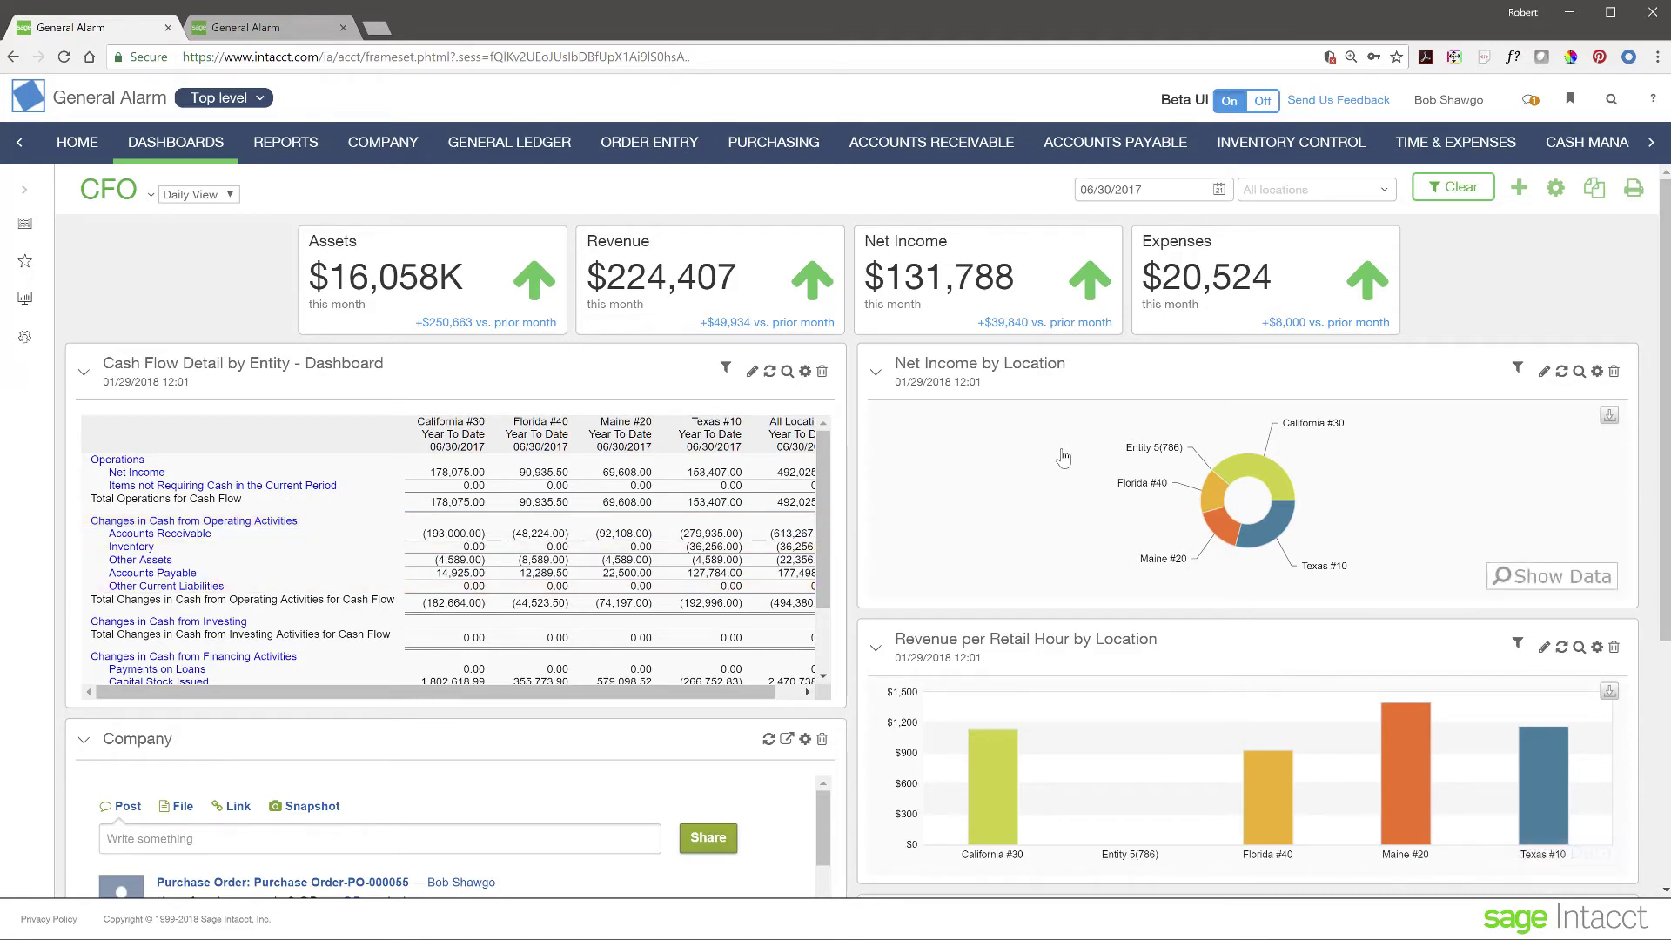
mouse_move(1234, 505)
- Open the Florida #40 net income slice's $151,239 breakdown report, review it, and close it
mouse_move(1279, 489)
left_click(1214, 502)
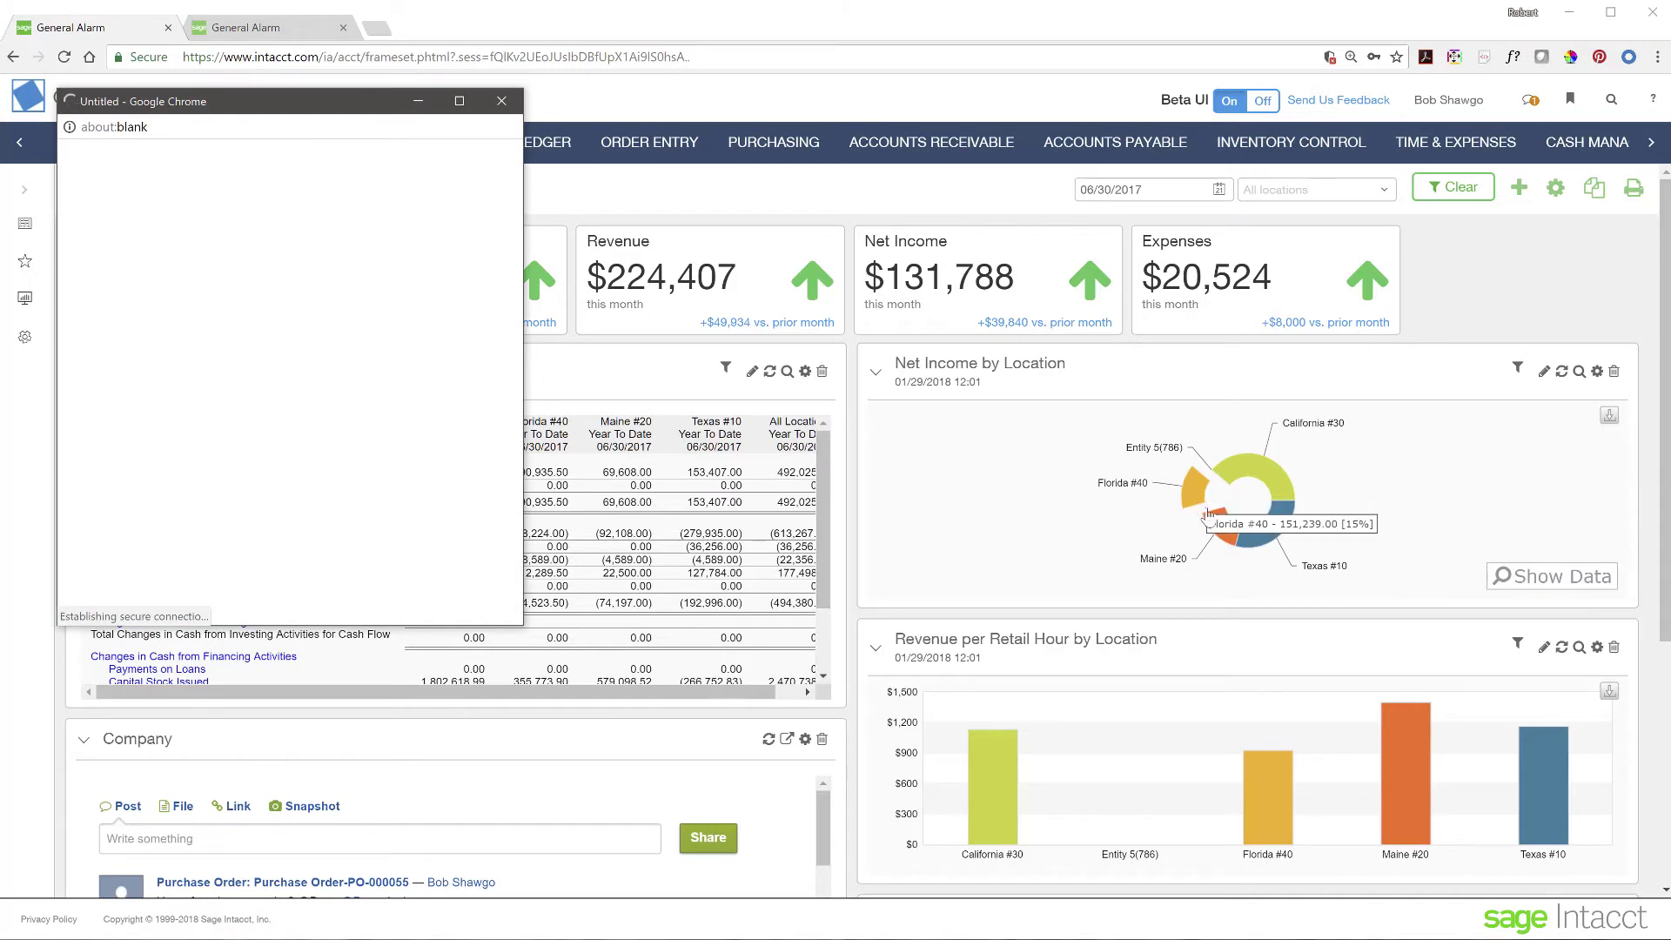
left_click_drag(325, 111, 868, 216)
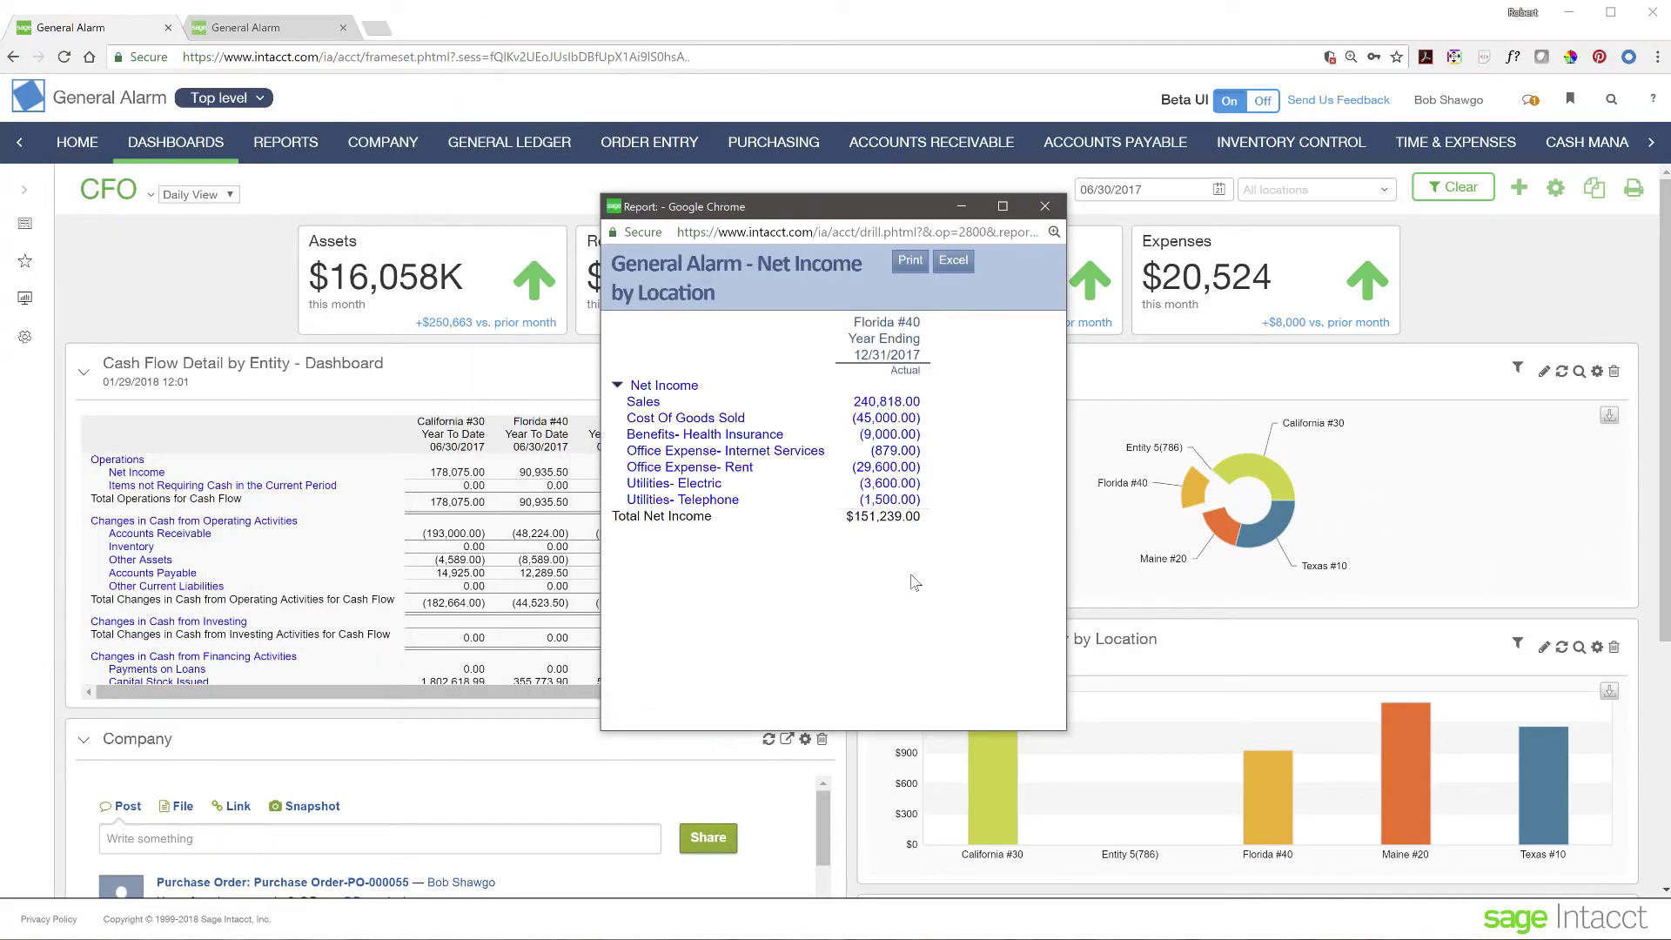
mouse_move(1186, 500)
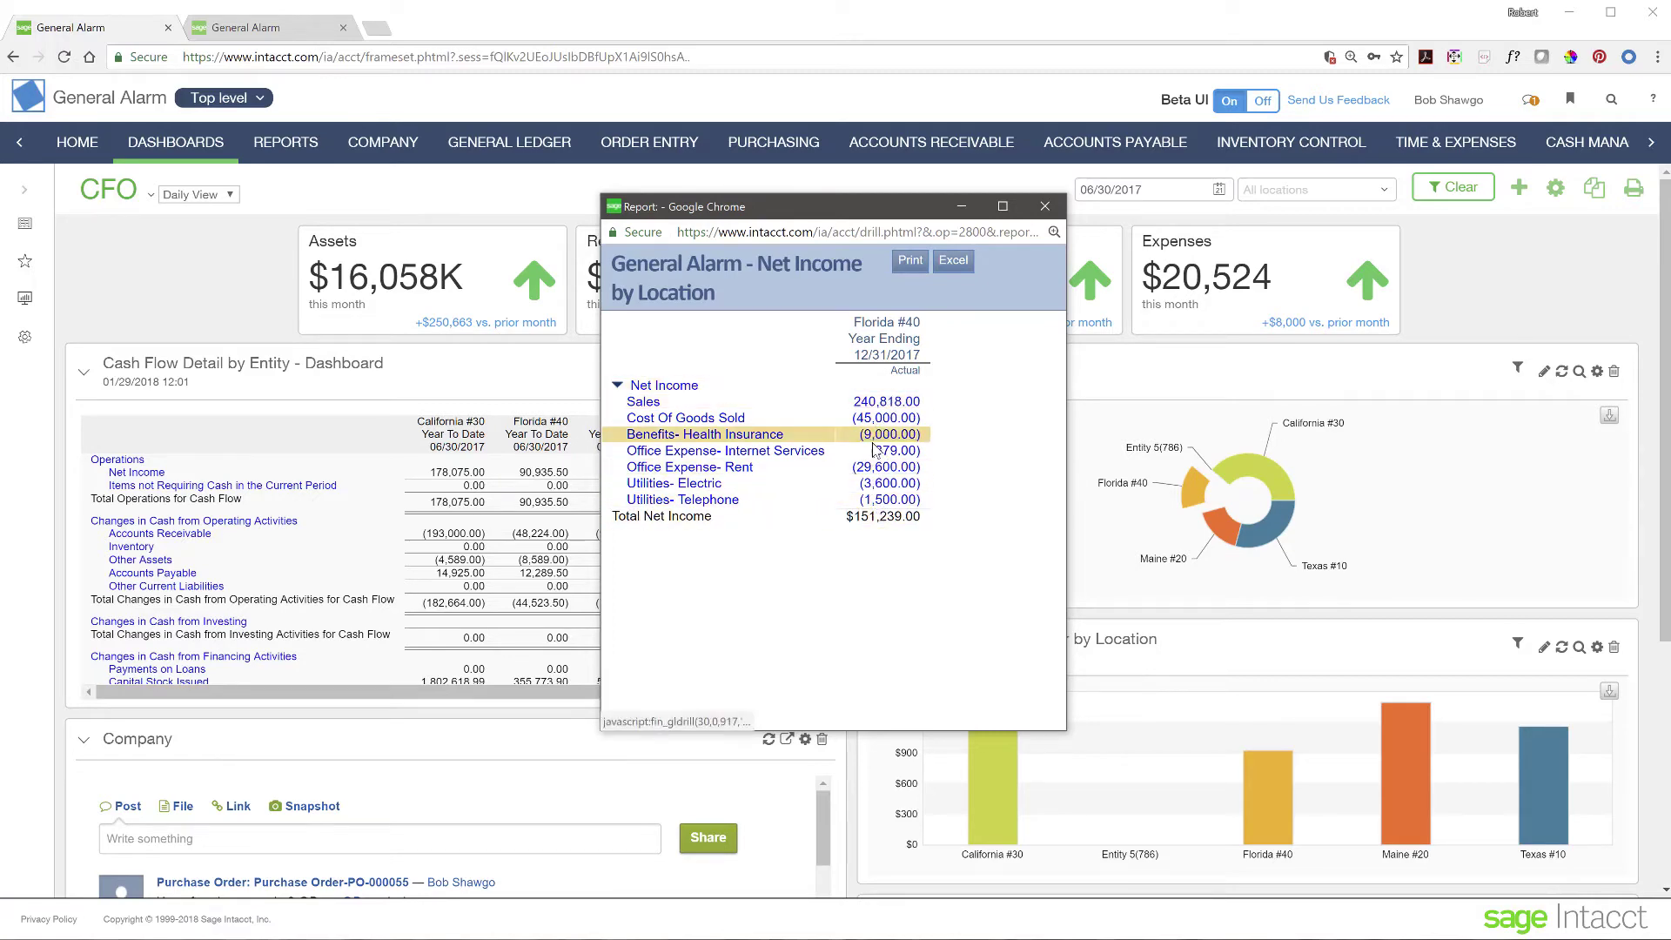
left_click(1044, 207)
- Toggle Net Income by Location to its data table and back to the donut chart
mouse_move(1344, 498)
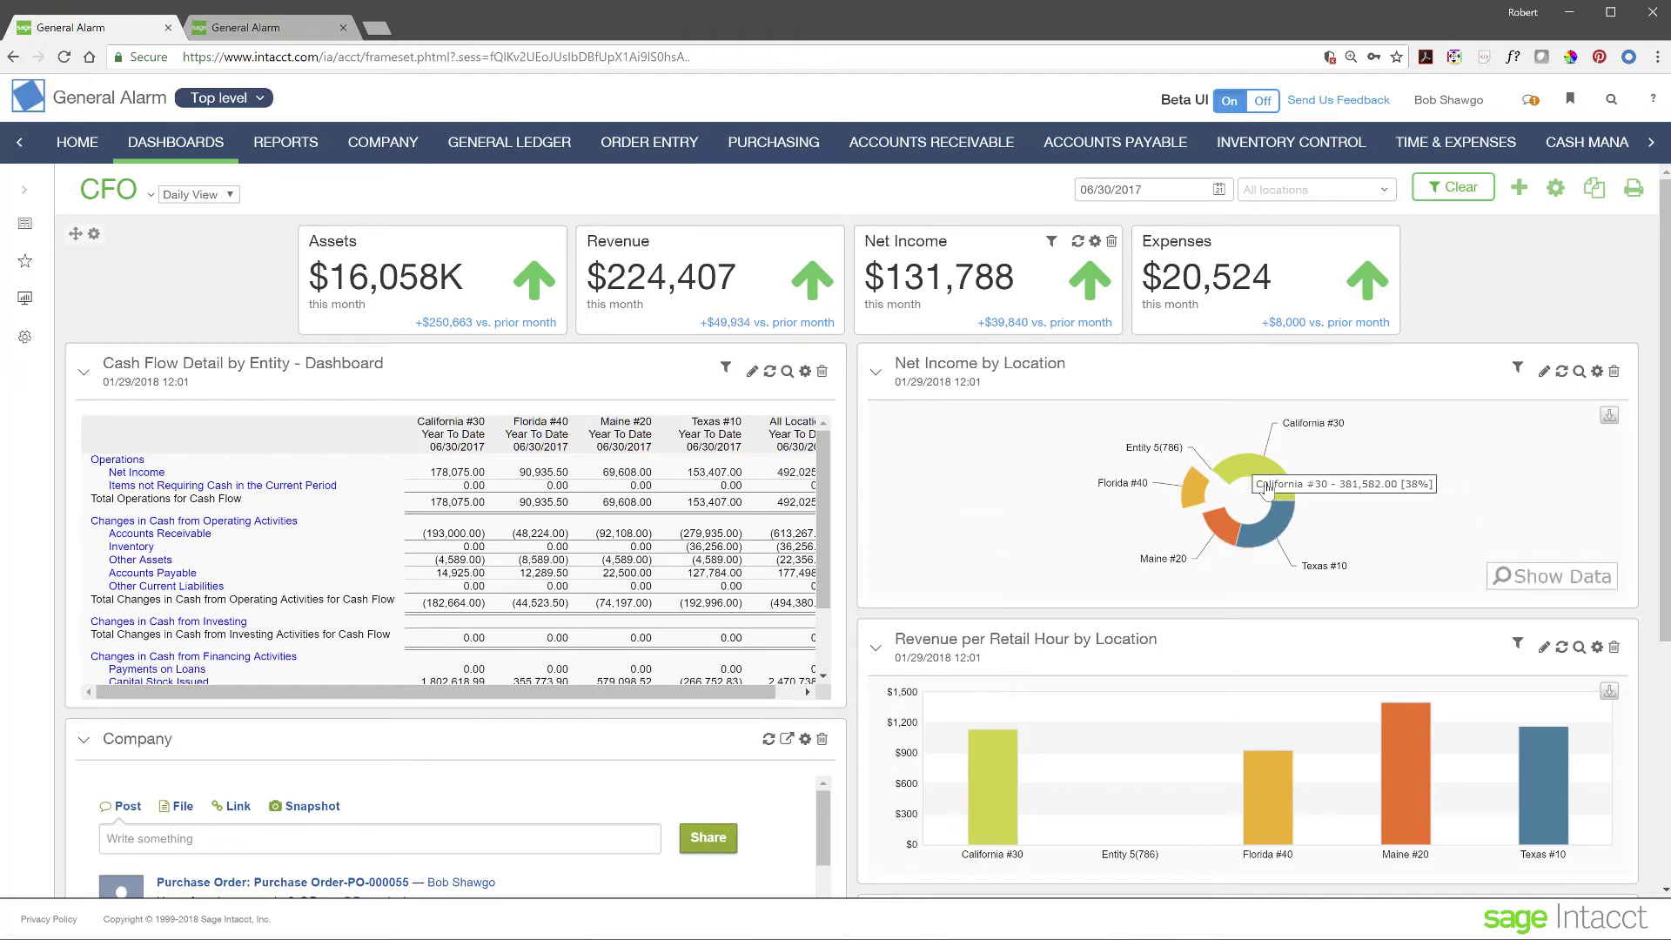
left_click(1560, 581)
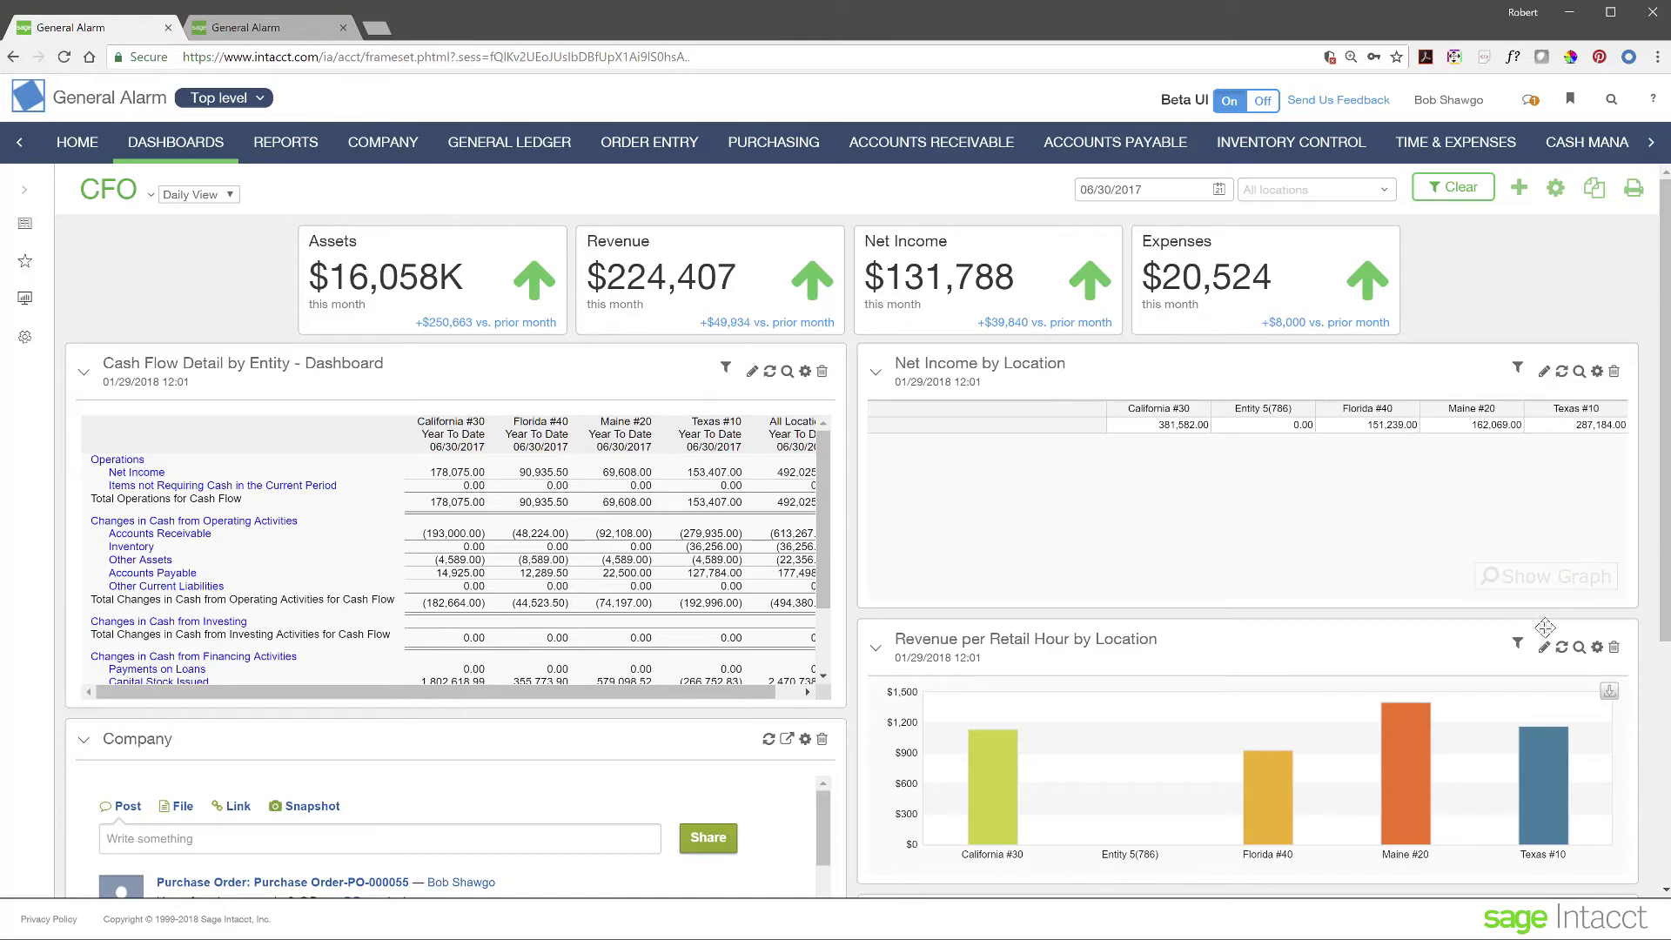
left_click(1568, 586)
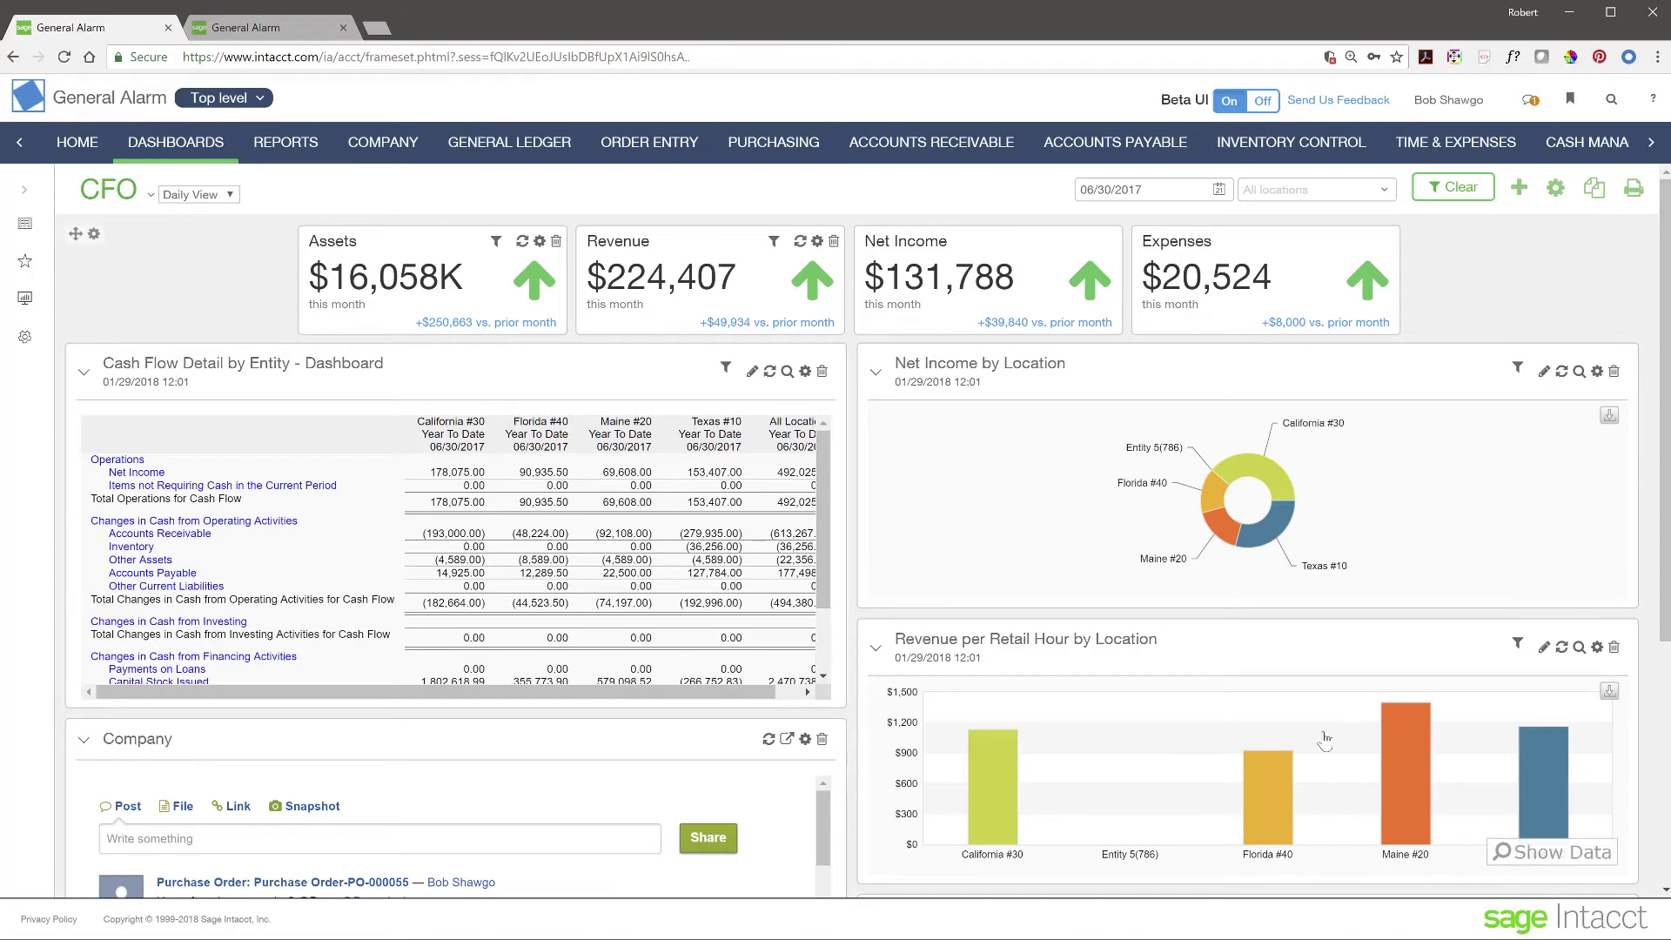
scroll(1325, 738, "down", 3)
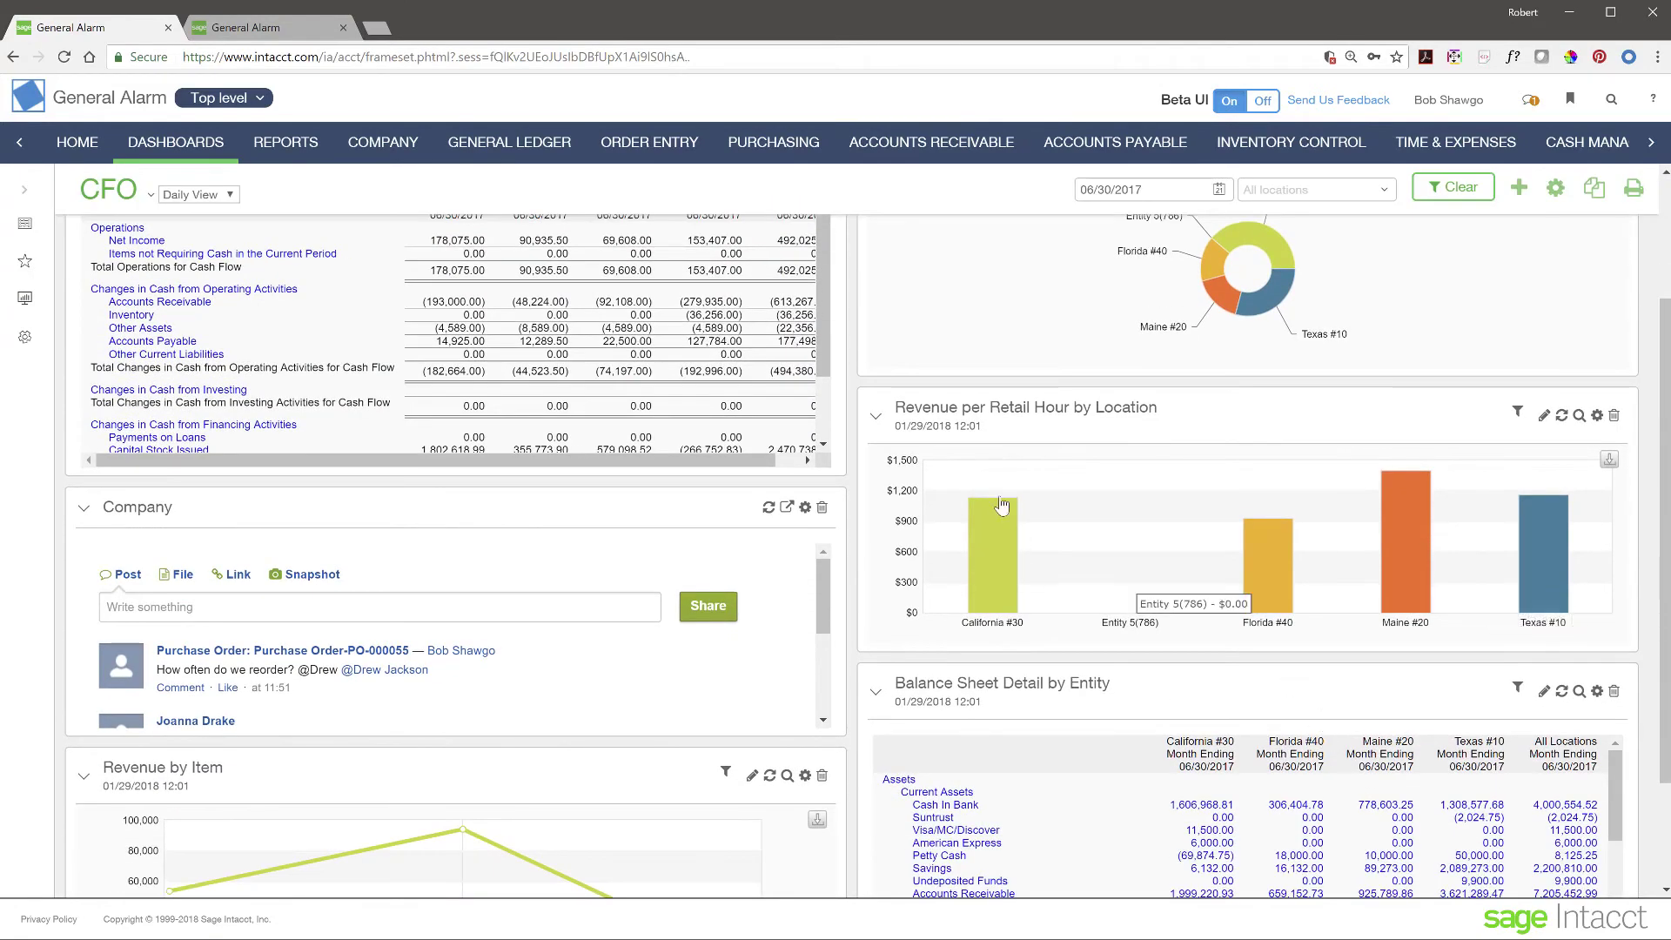
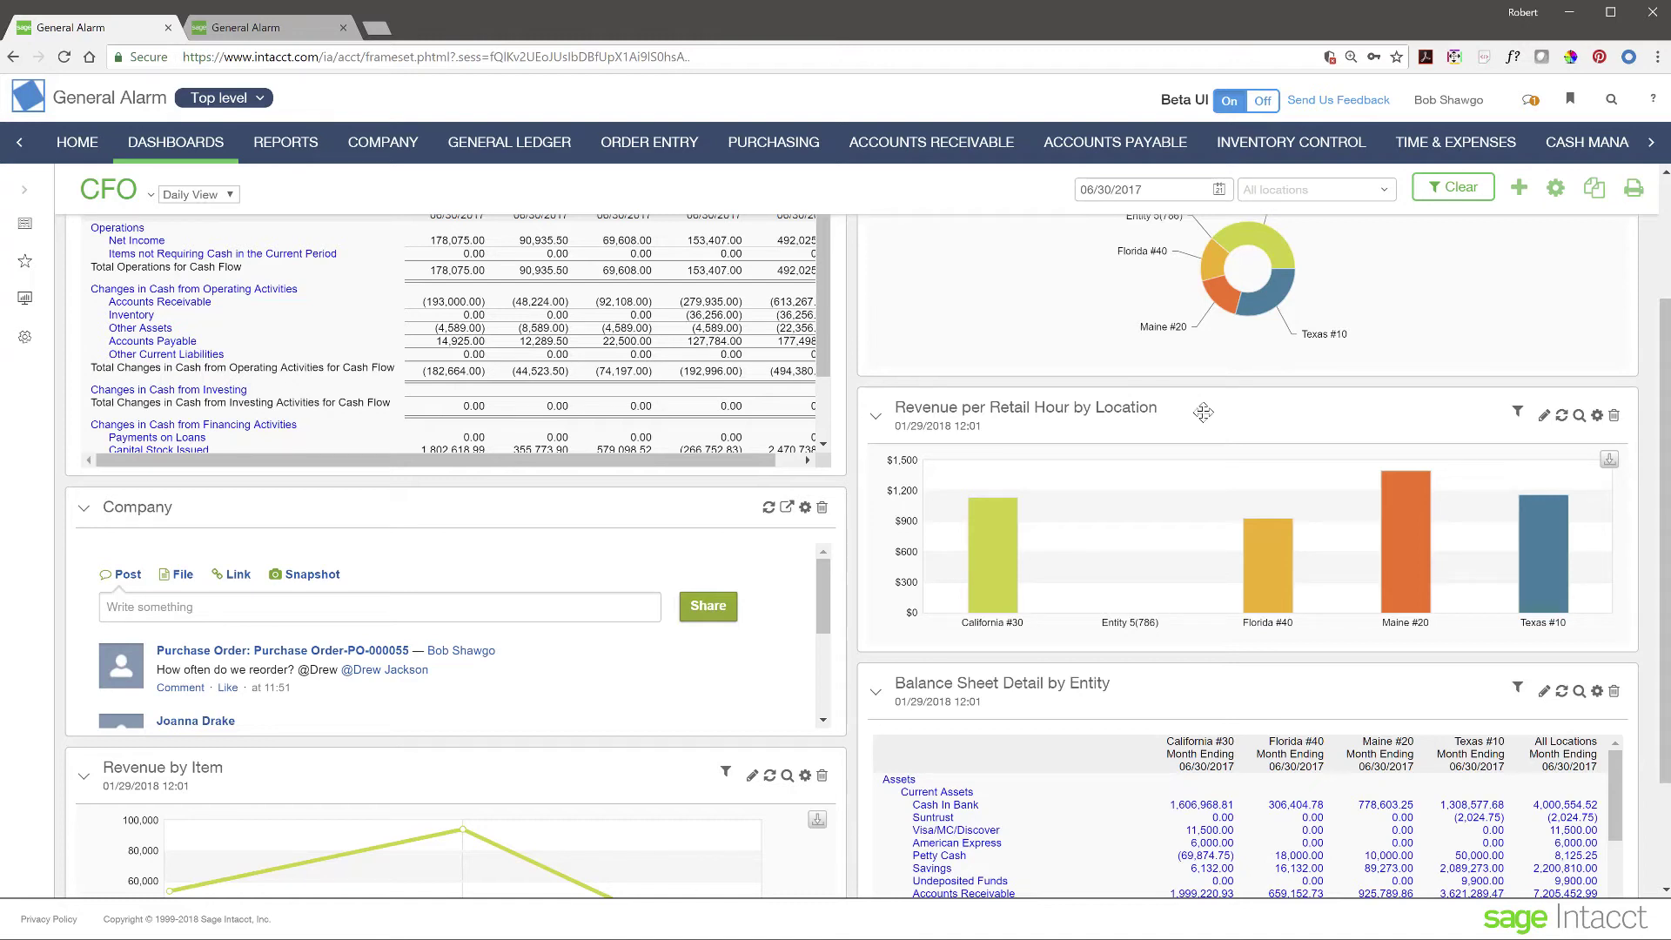
- Scroll up and down through the CFO Daily View dashboard to review its panels
mouse_move(1095, 494)
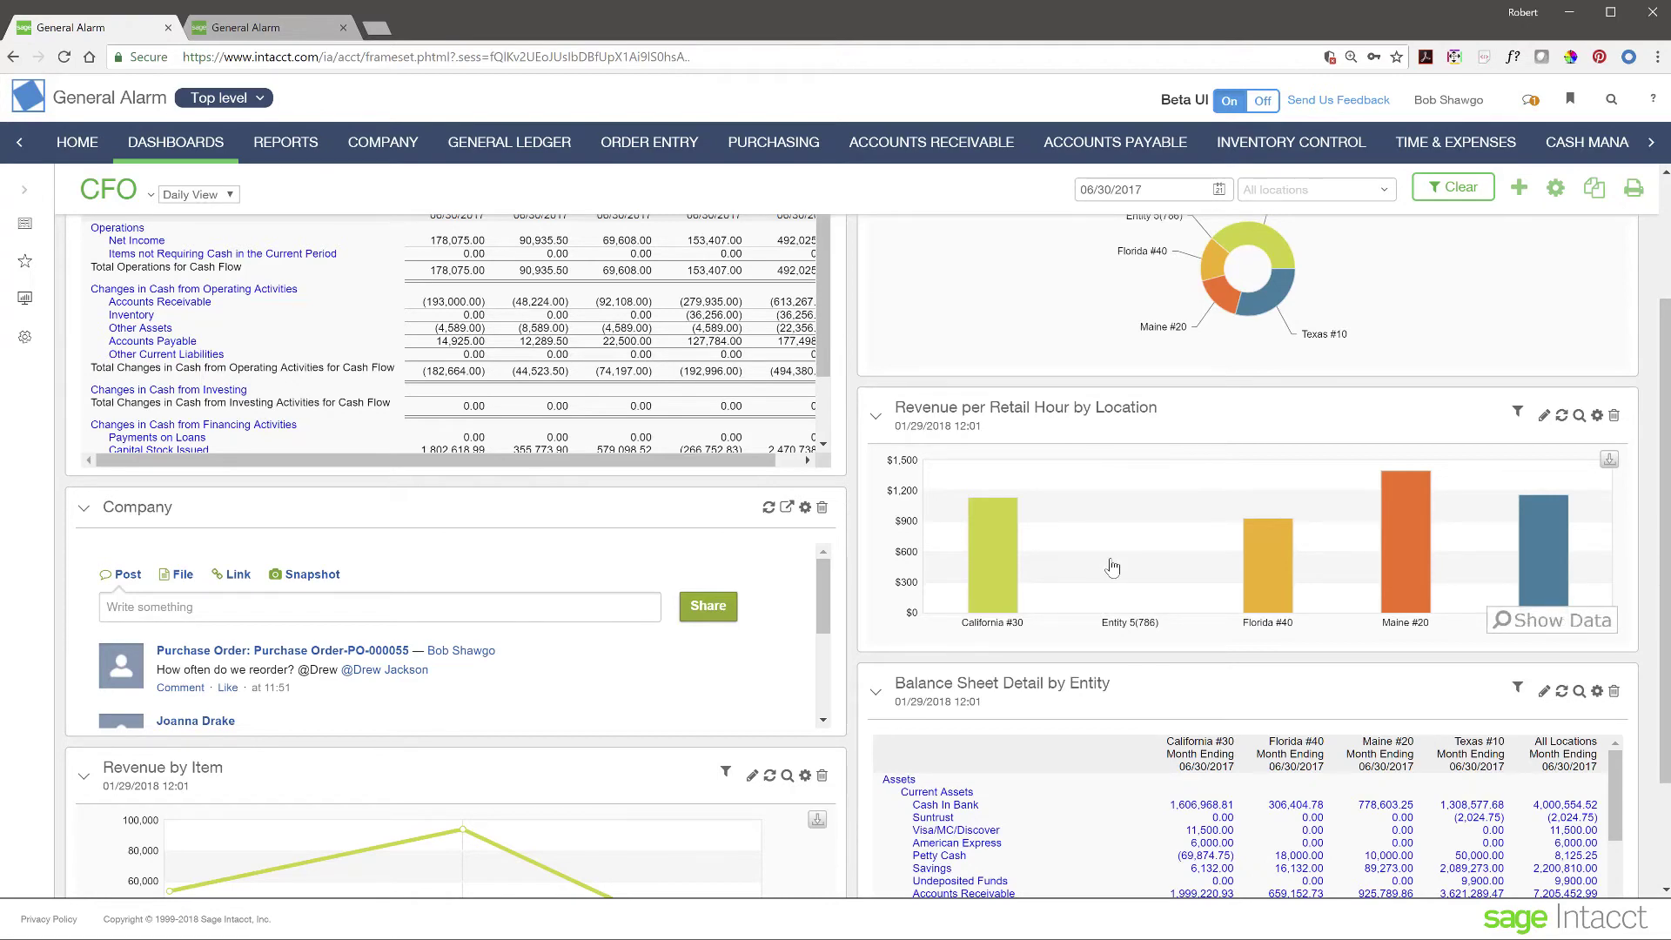
scroll(1112, 567, "up", 3)
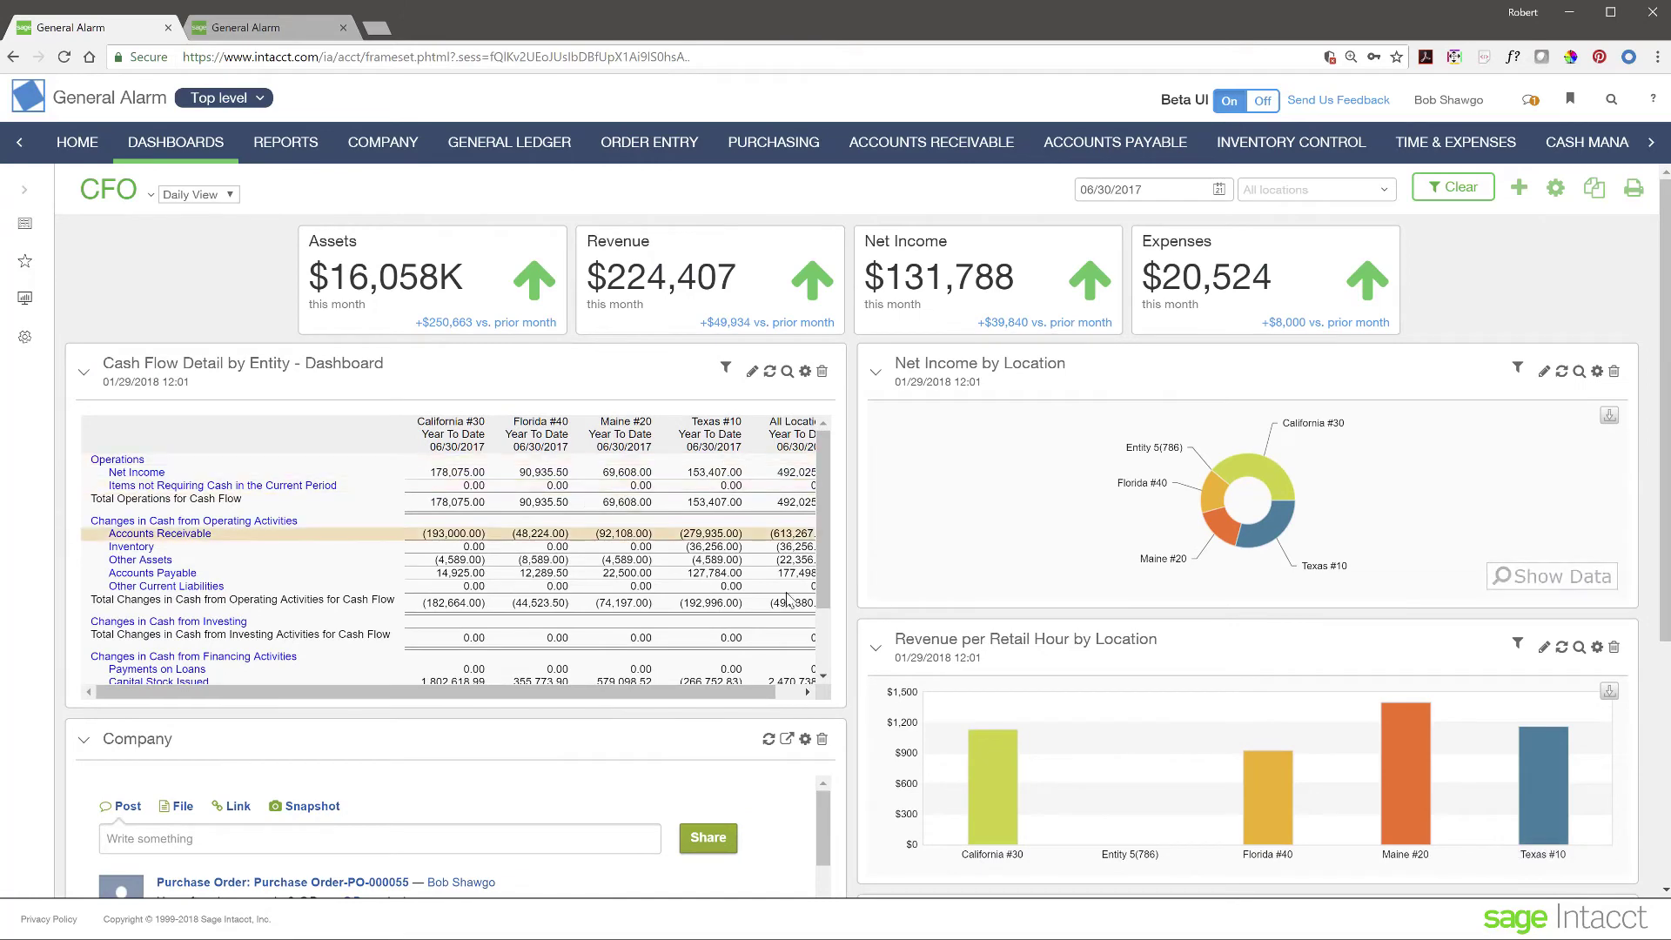
scroll(1147, 719, "down", 3)
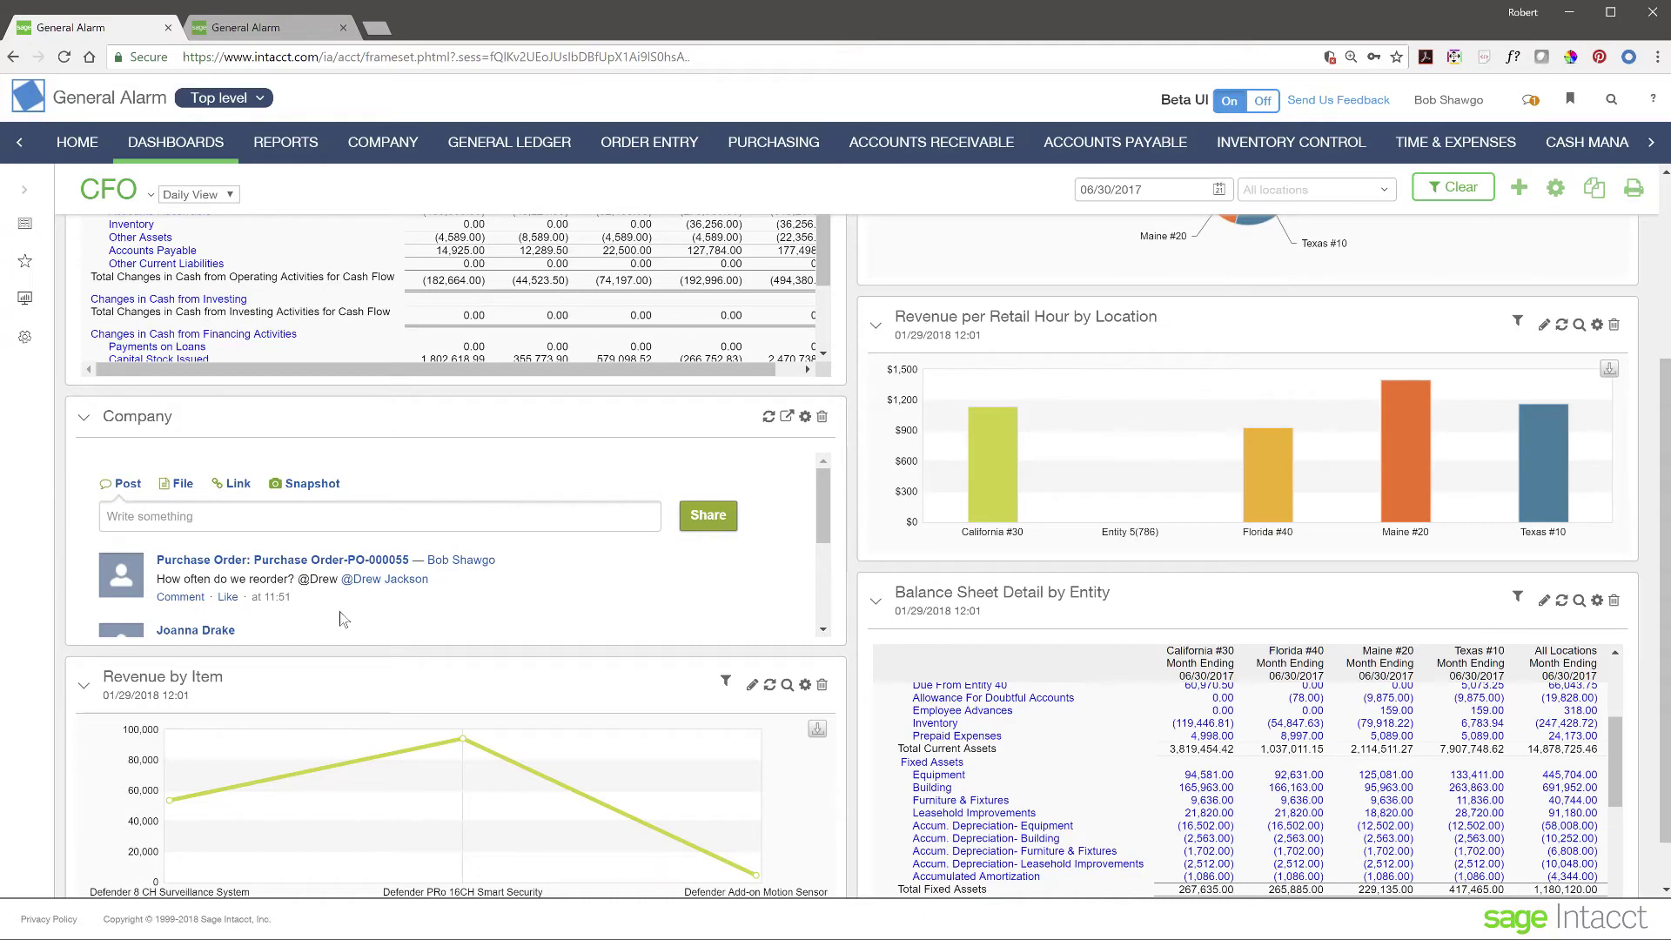
scroll(341, 613, "down", 3)
scroll(344, 615, "up", 3)
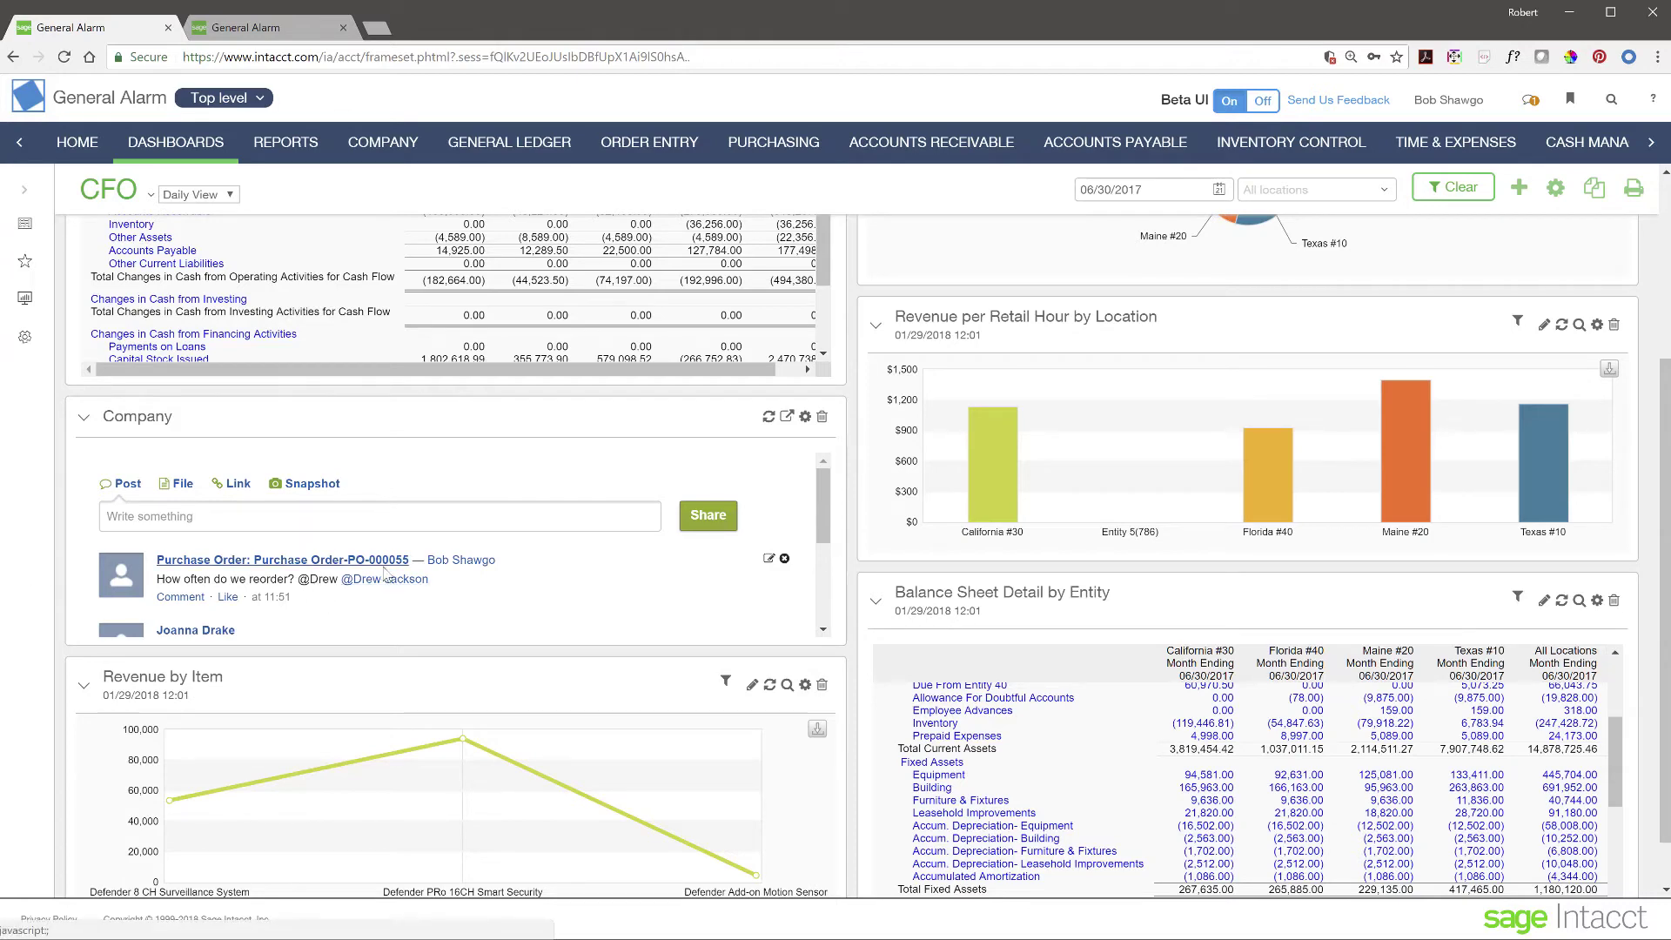
scroll(650, 603, "down", 5)
scroll(650, 603, "up", 5)
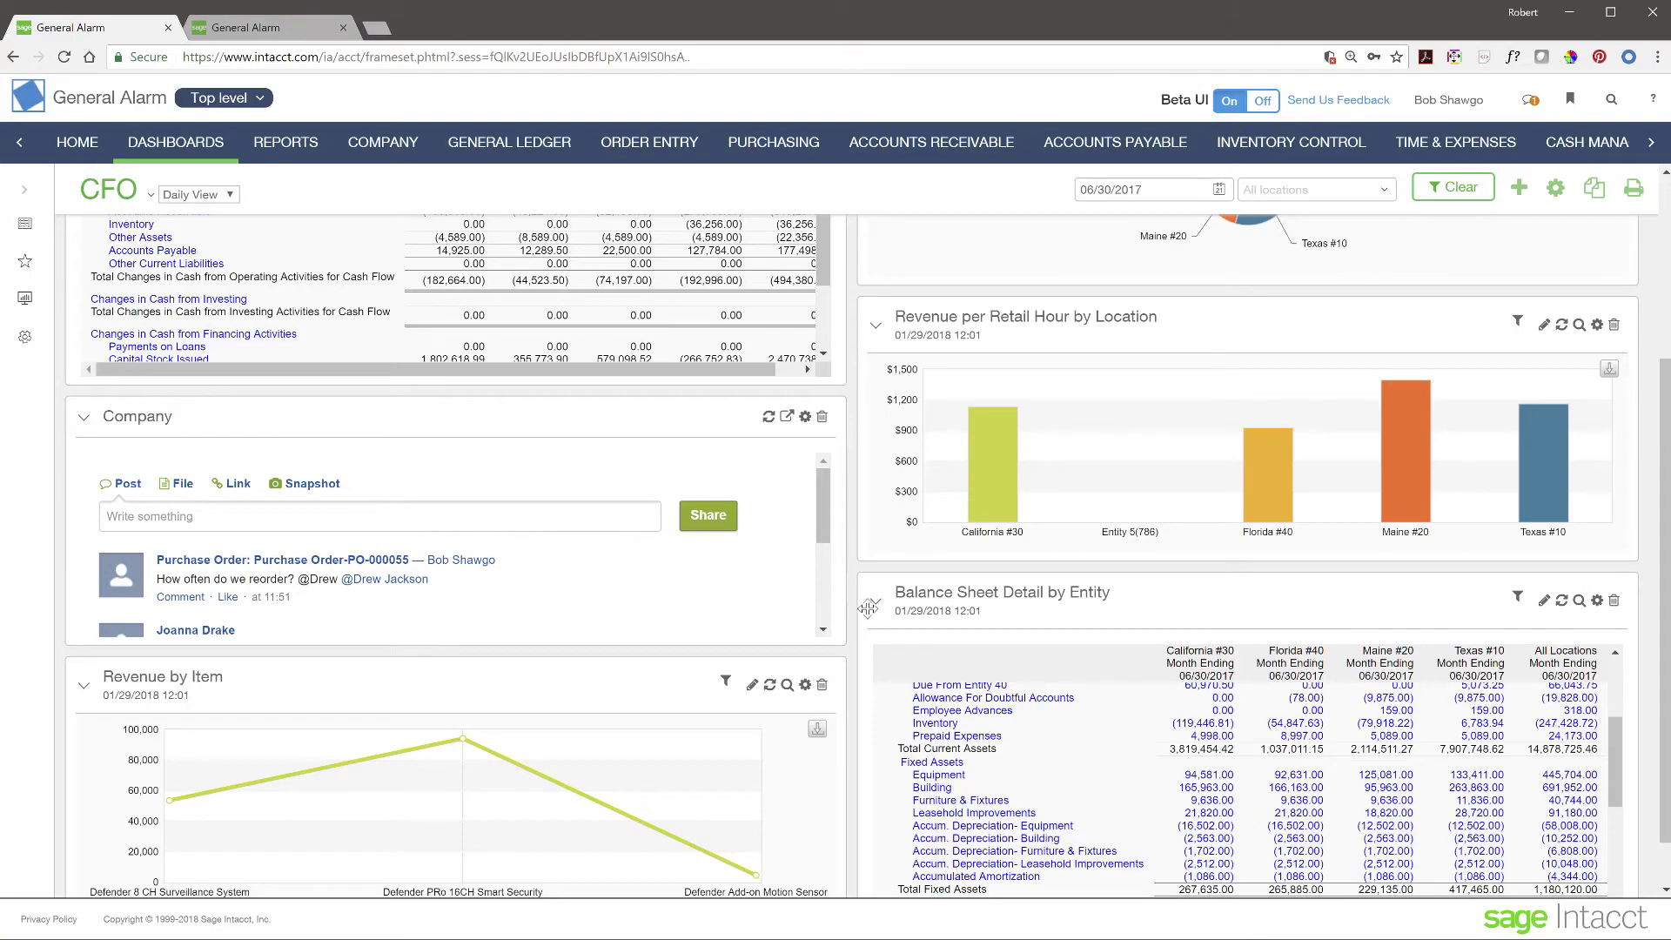
scroll(861, 609, "up", 4)
scroll(864, 525, "down", 5)
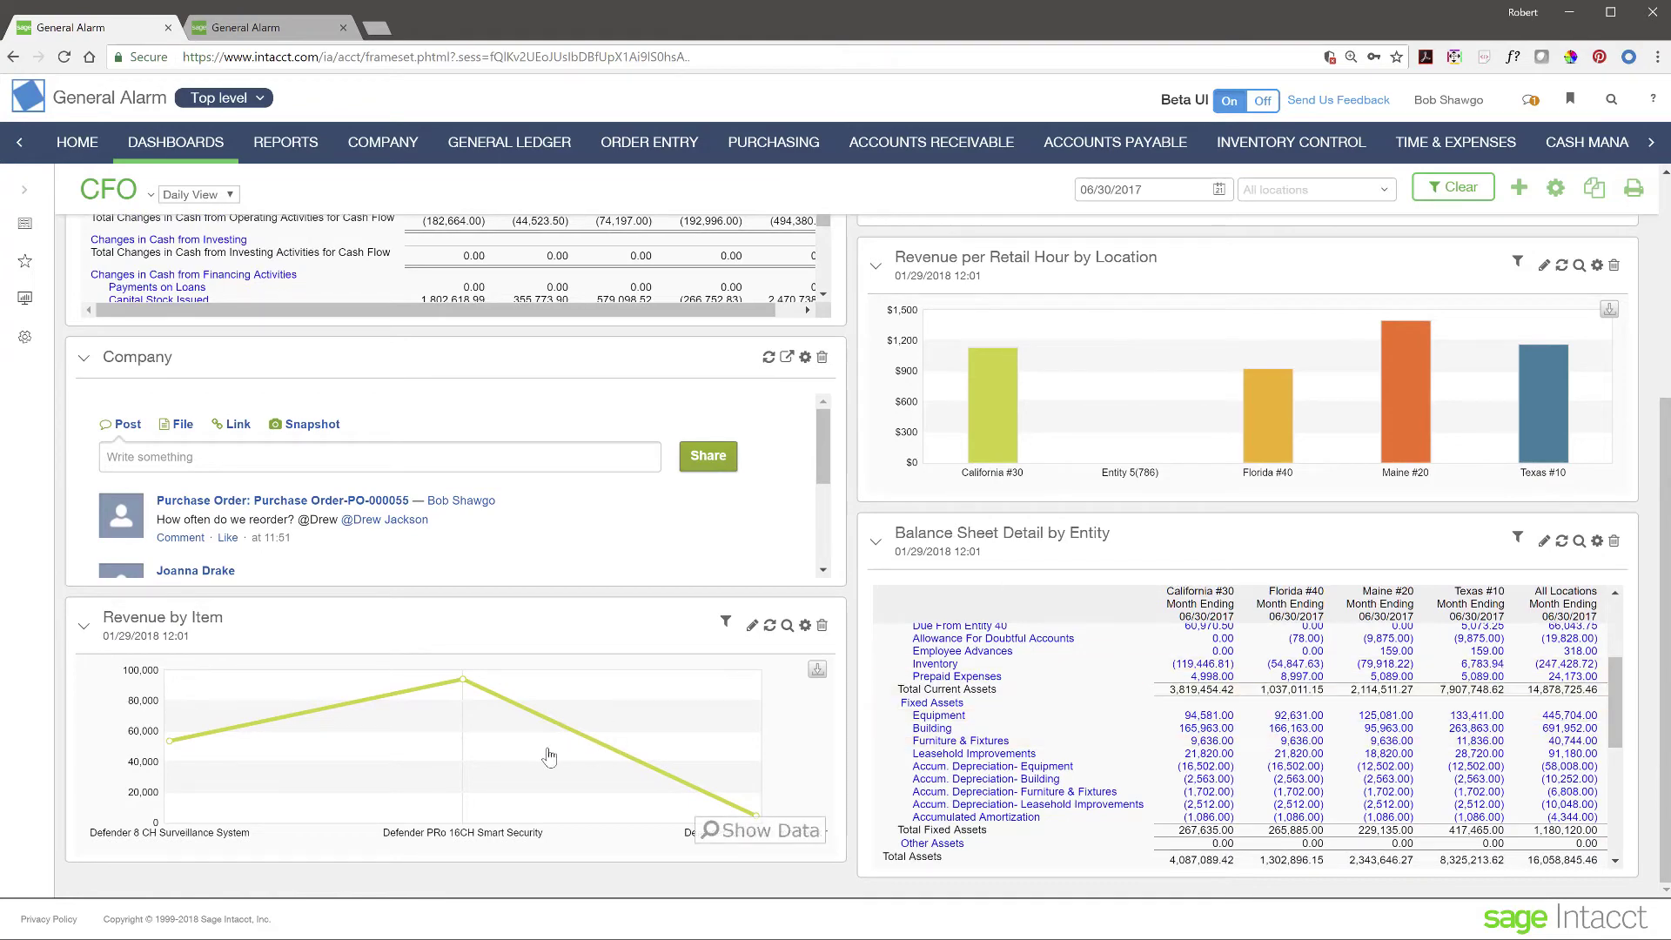
scroll(868, 688, "up", 5)
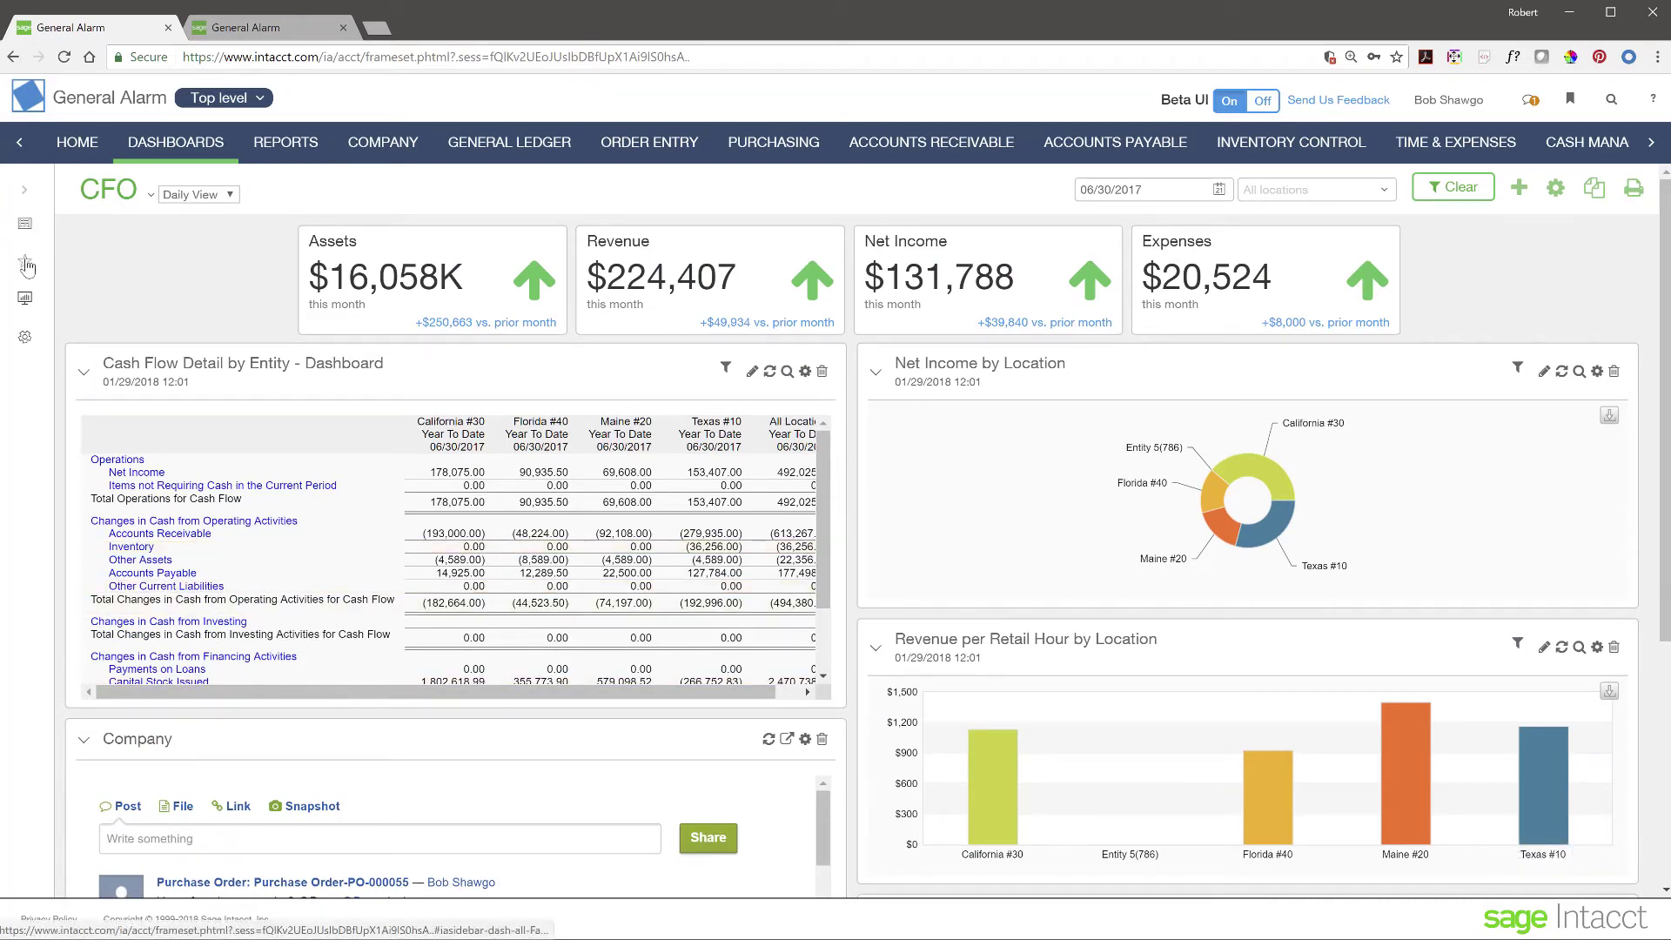
- Switch to the CFO Sales View, then open the Purchasing Operations dashboard
left_click(24, 189)
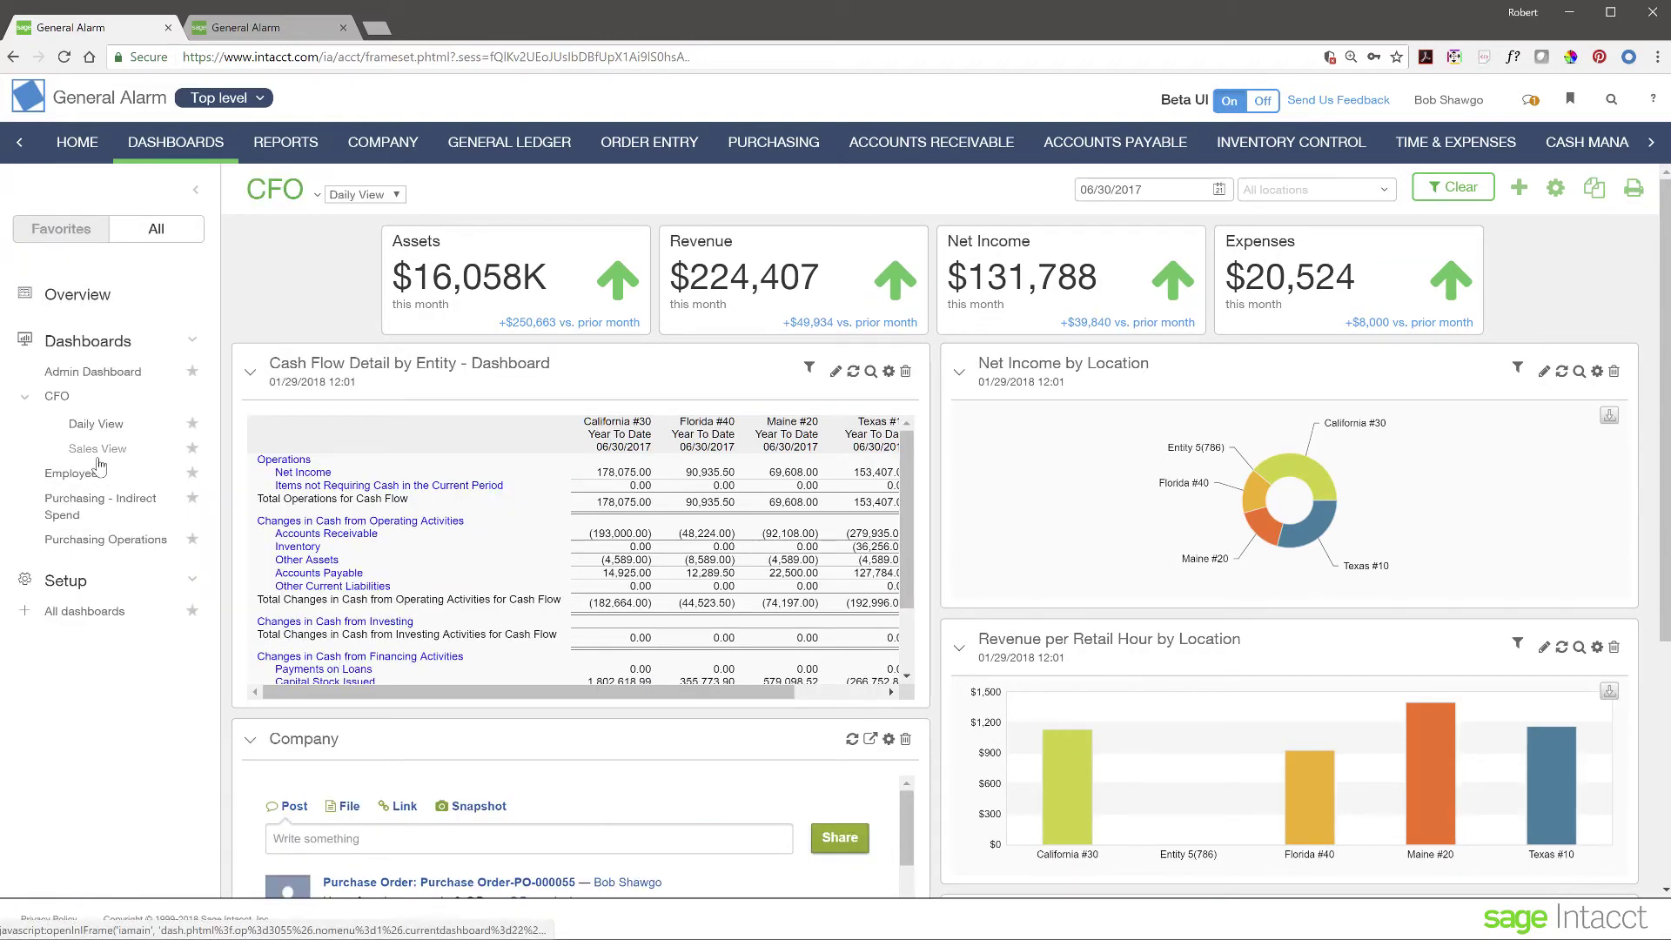
left_click(99, 450)
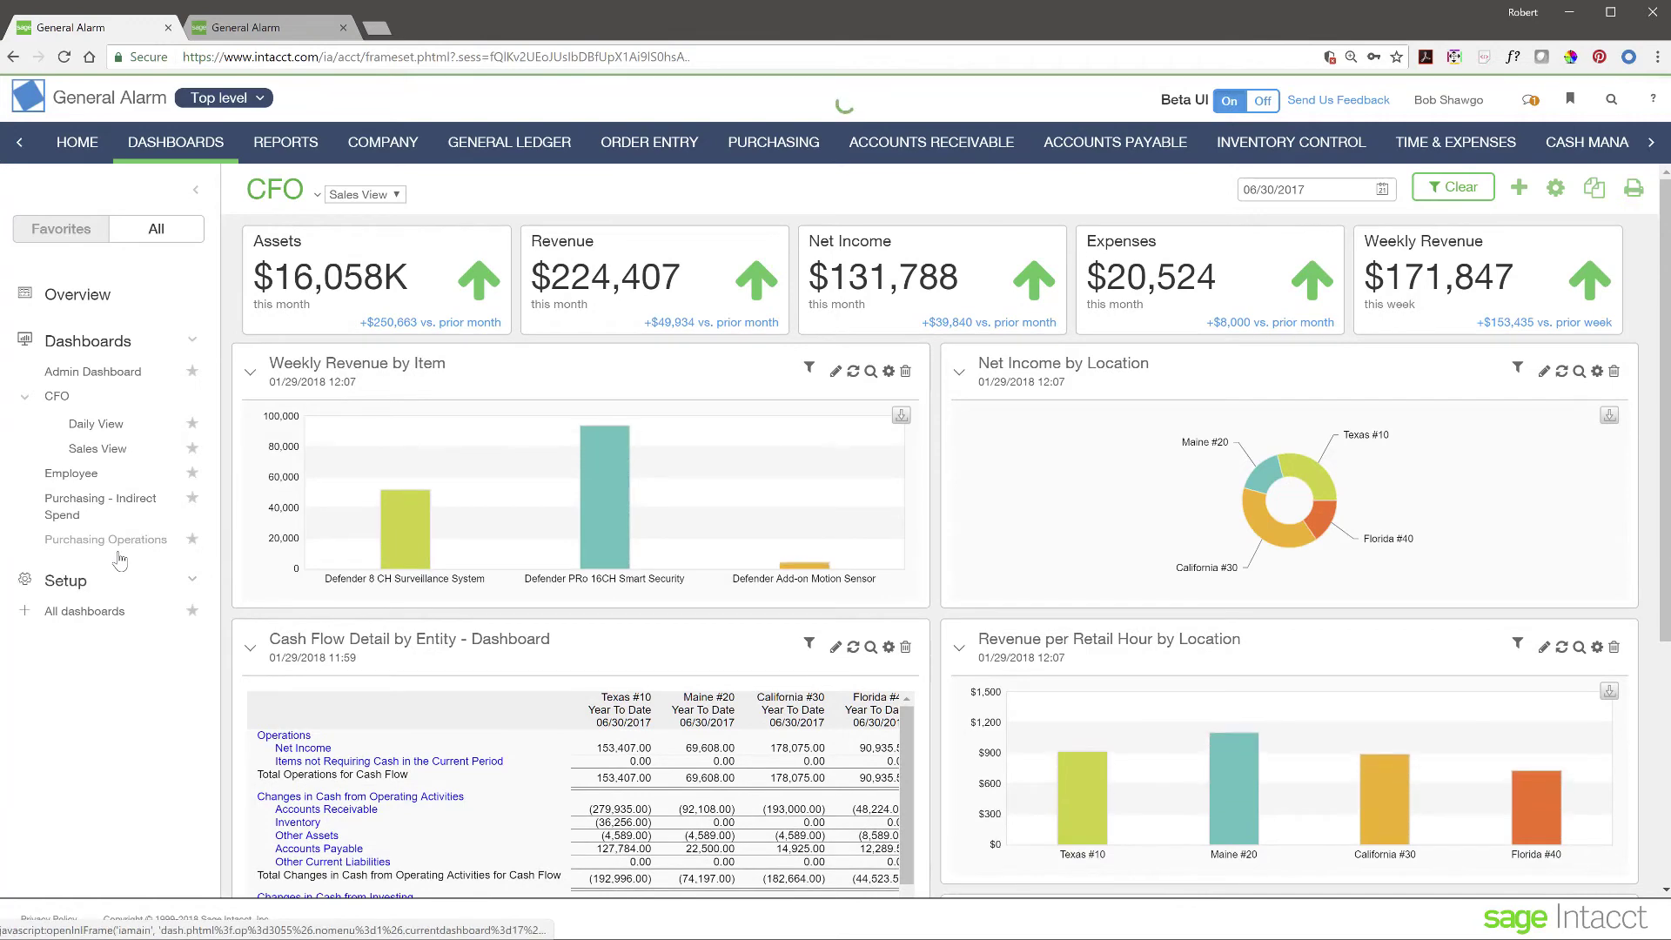
left_click(107, 539)
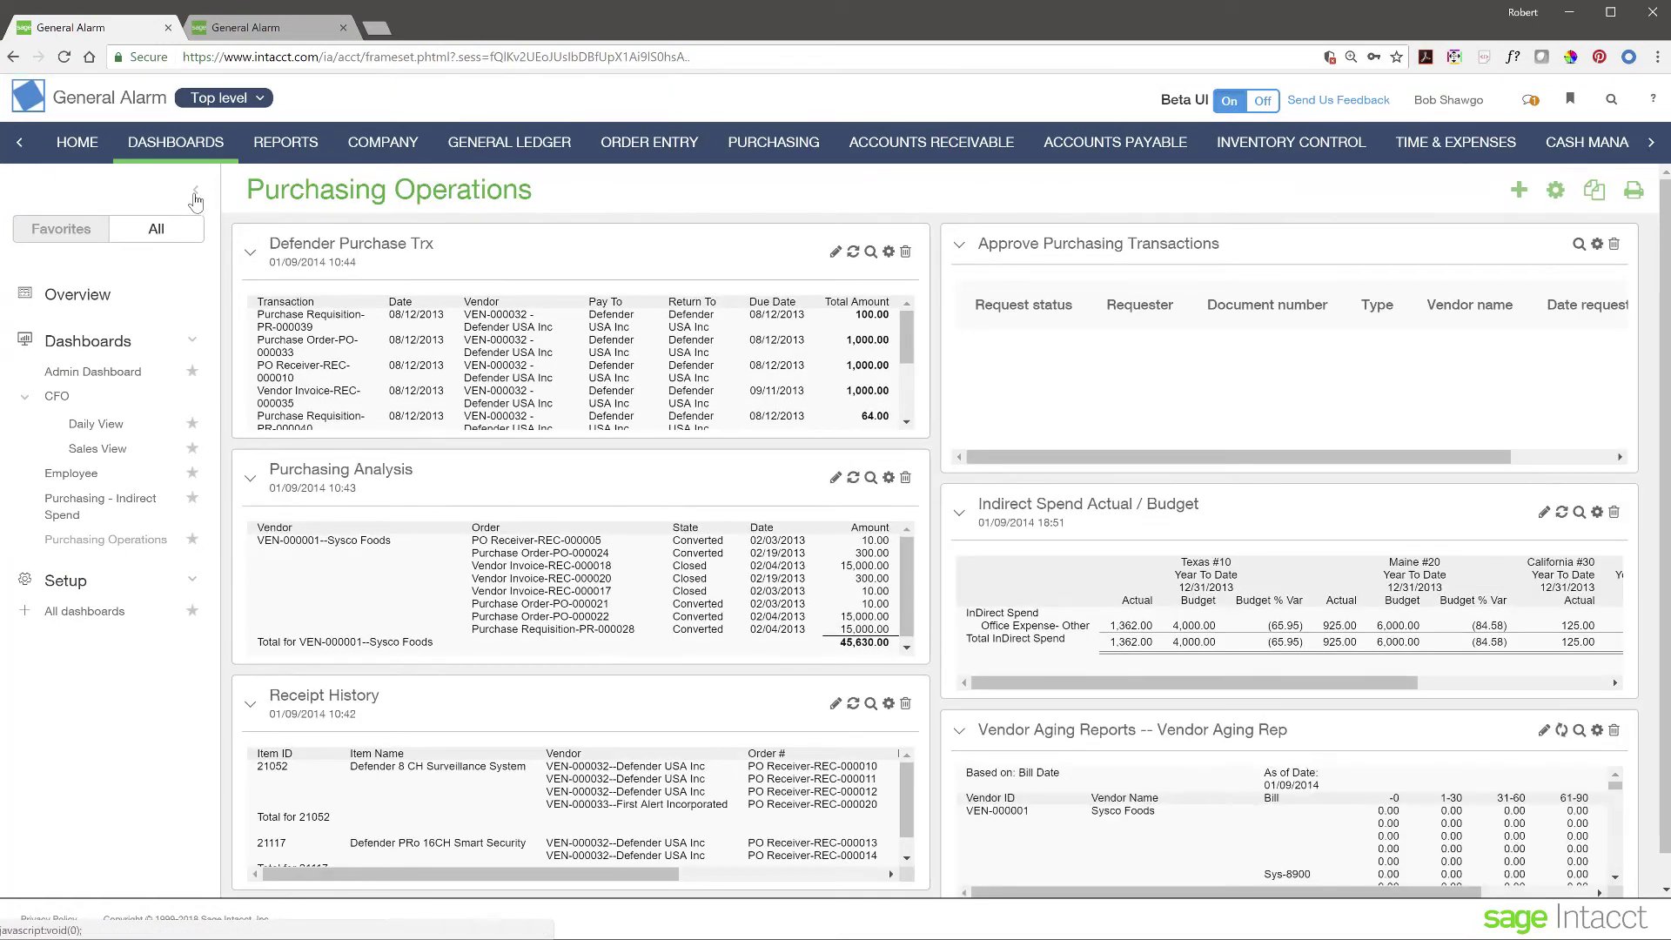
- Collapse the dashboard list and scroll through the widened Purchasing Operations panels and Vendor Aging table
left_click(195, 190)
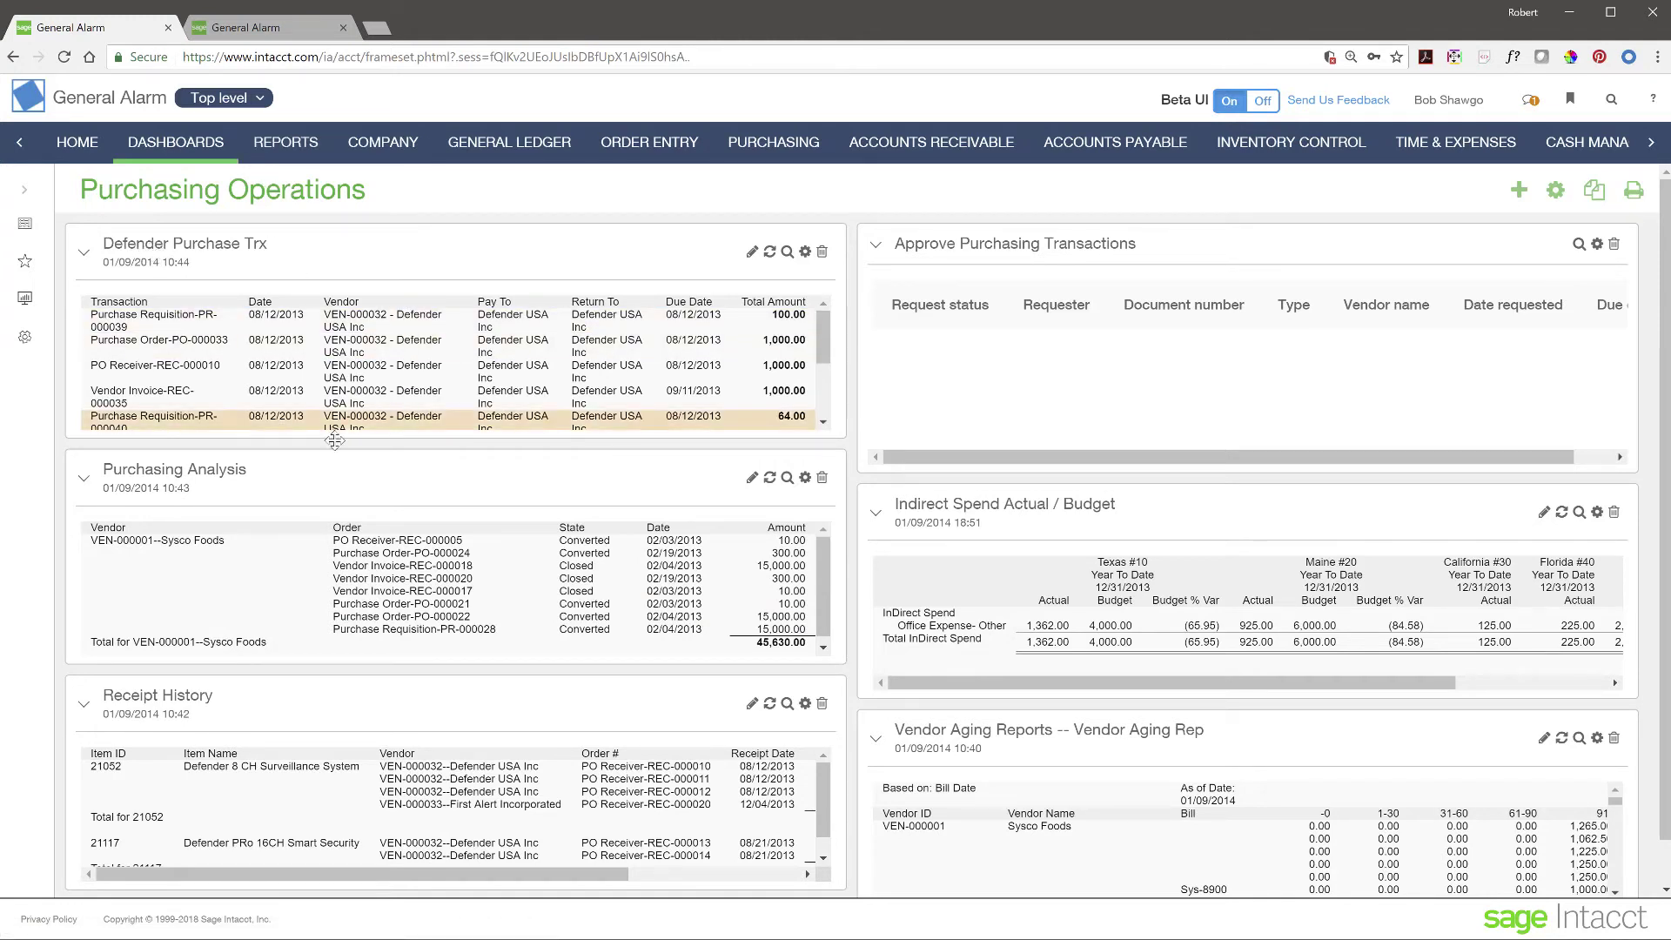
scroll(455, 668, "down", 1)
scroll(455, 668, "up", 1)
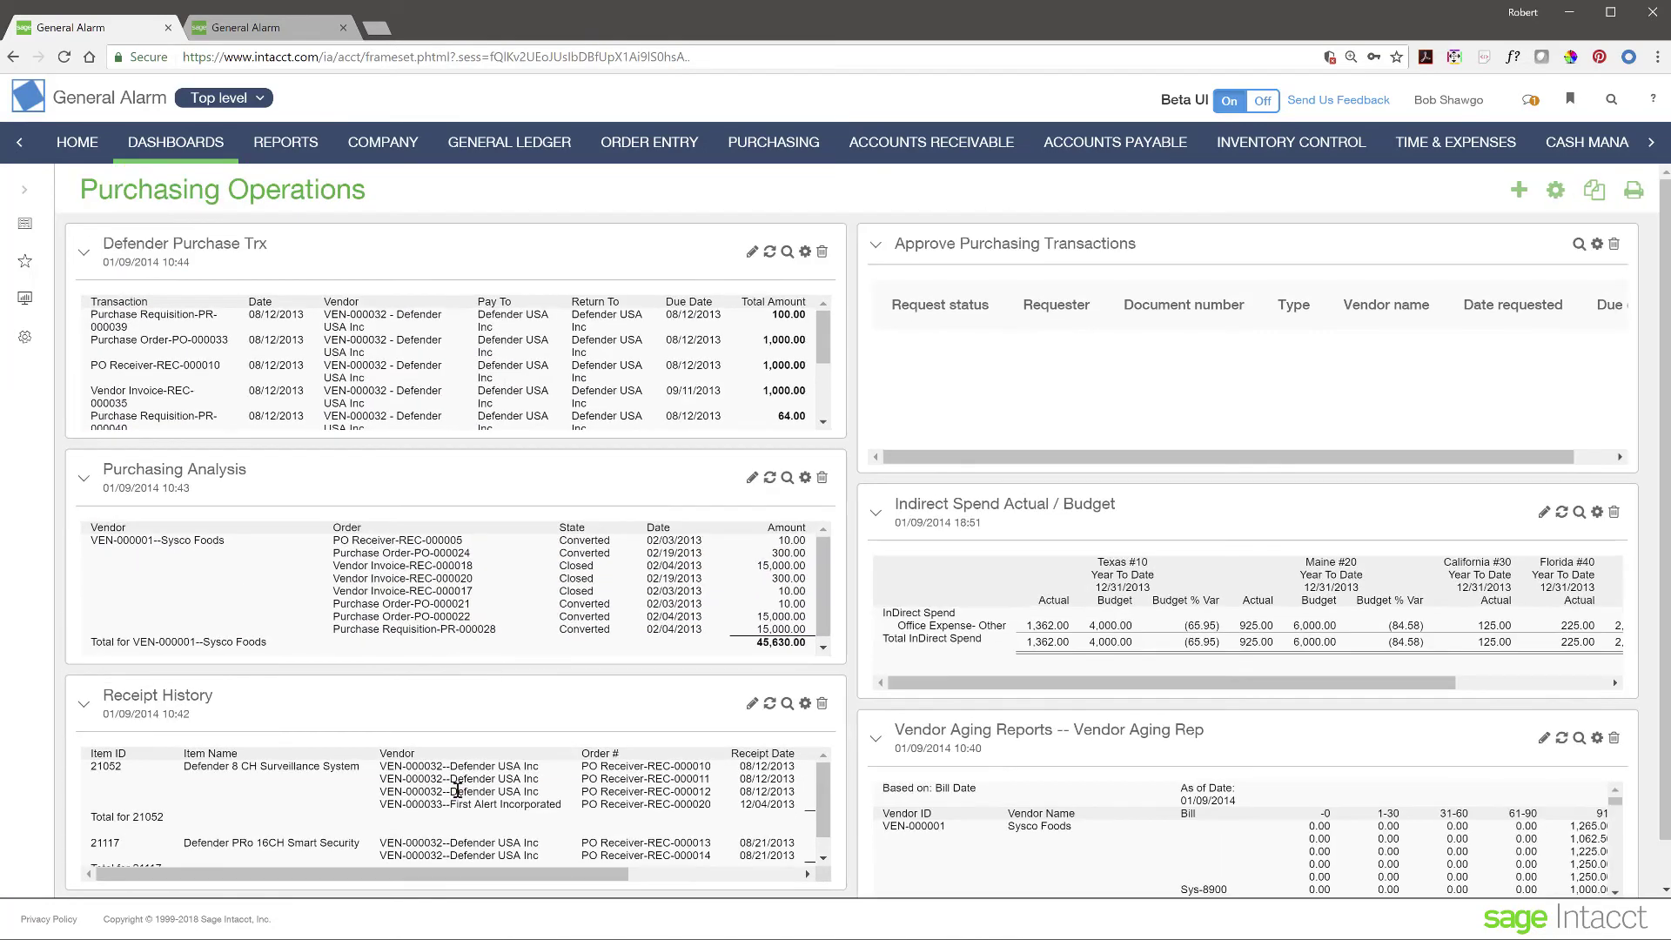
scroll(1166, 772, "down", 3)
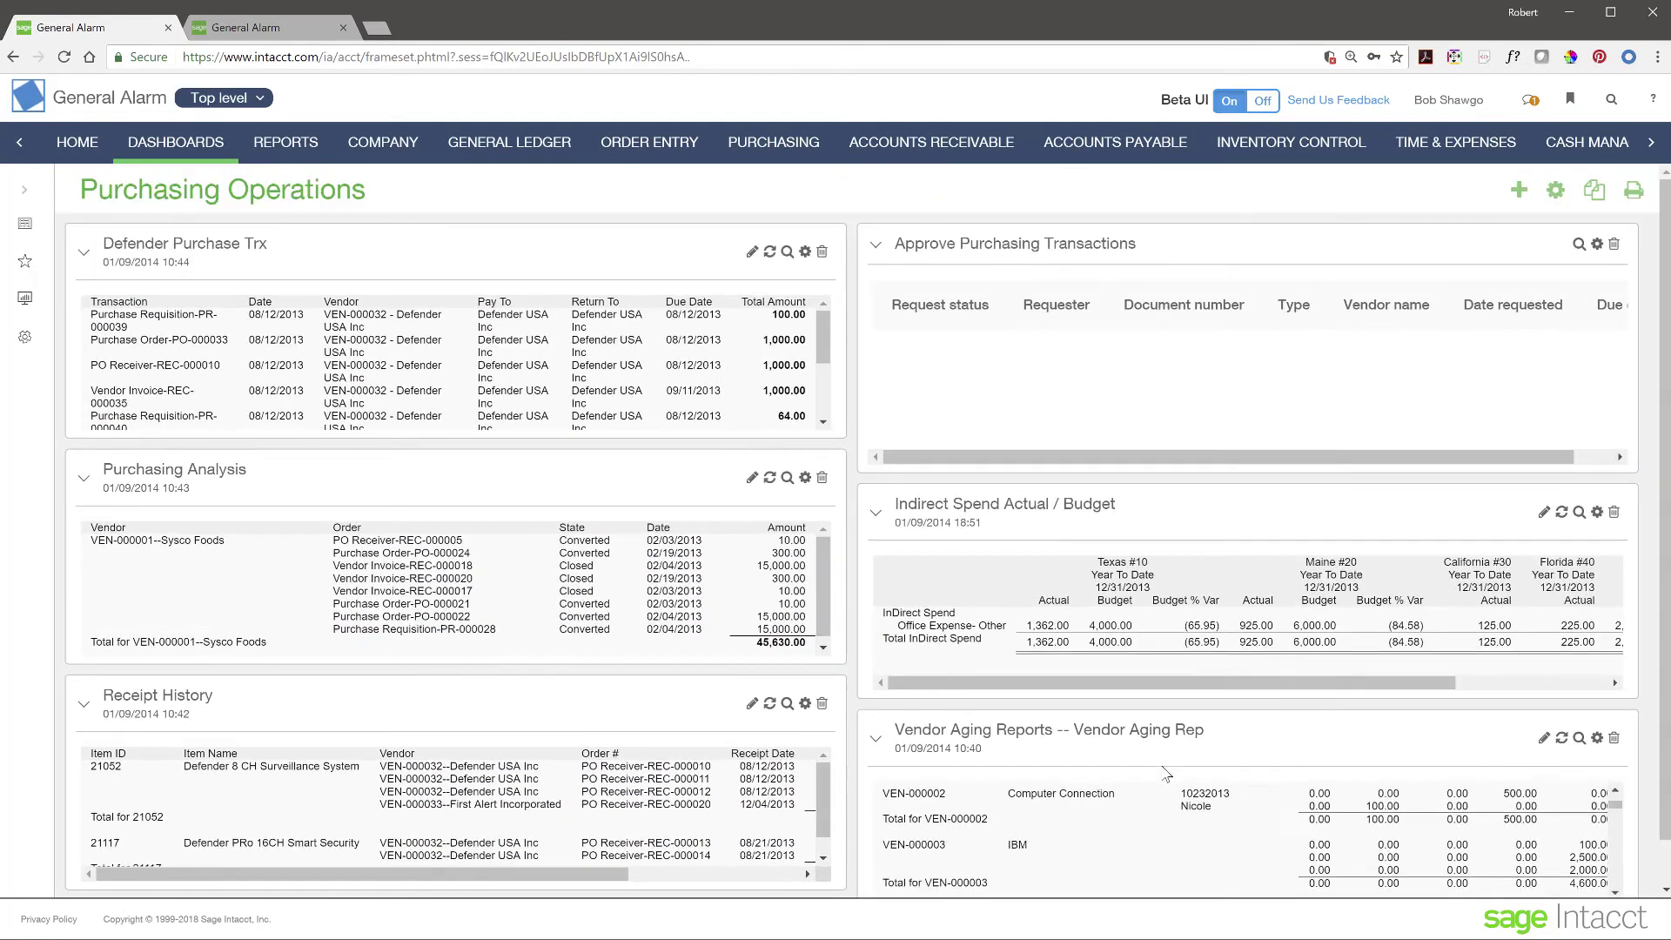
scroll(1167, 772, "up", 1)
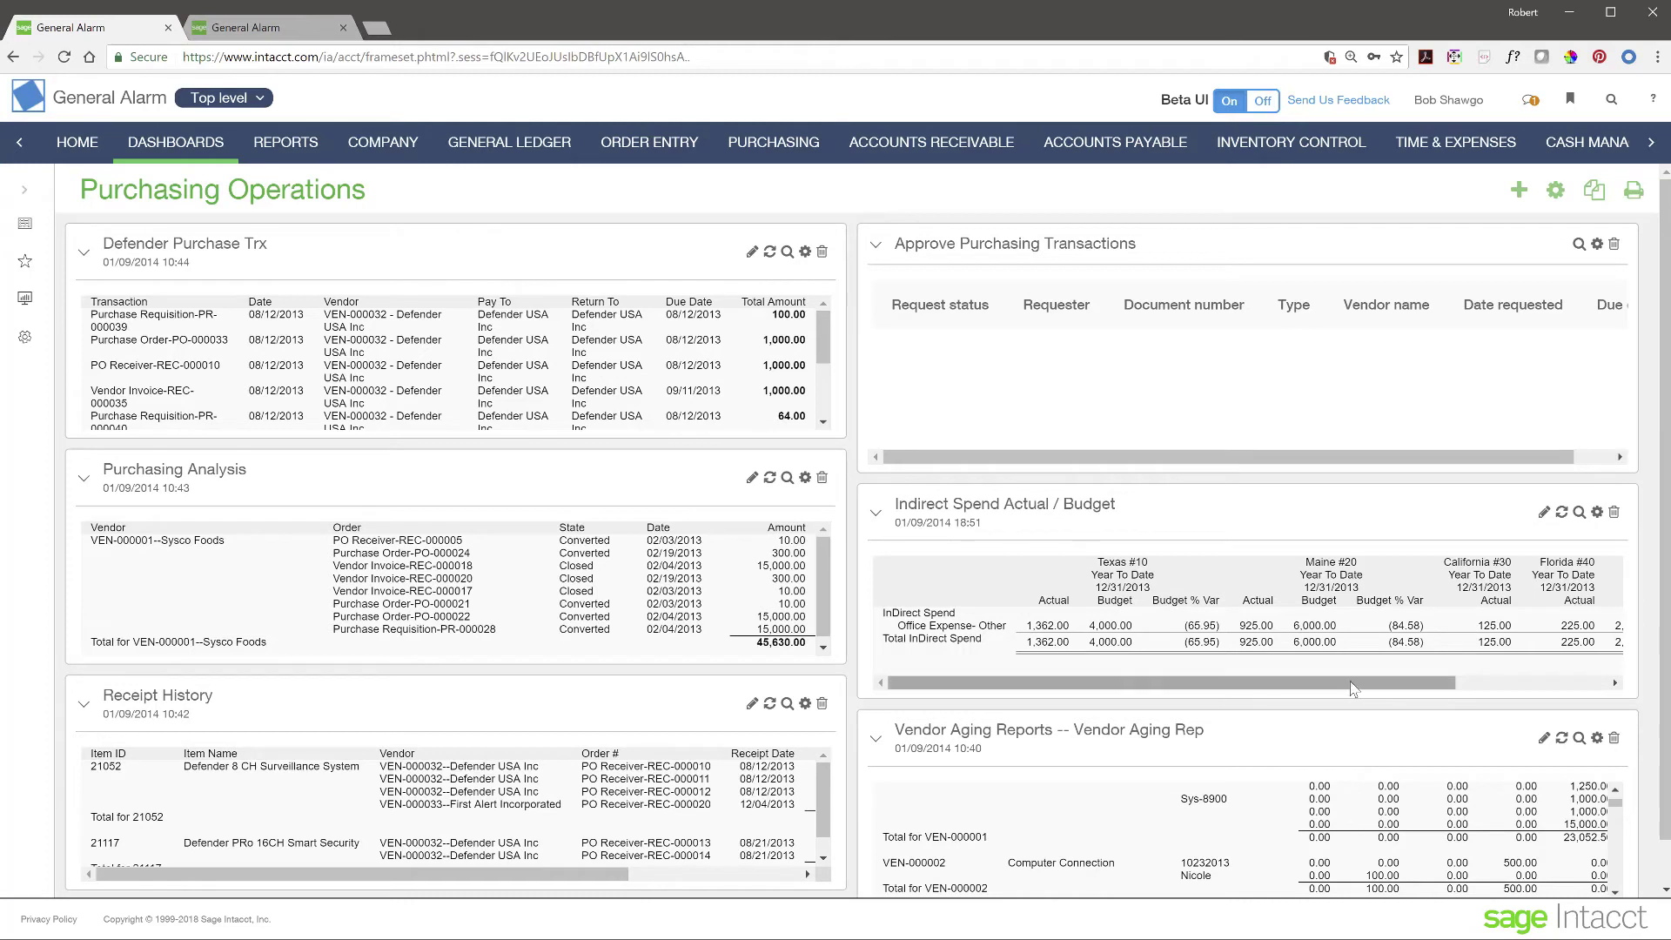
left_click(787, 252)
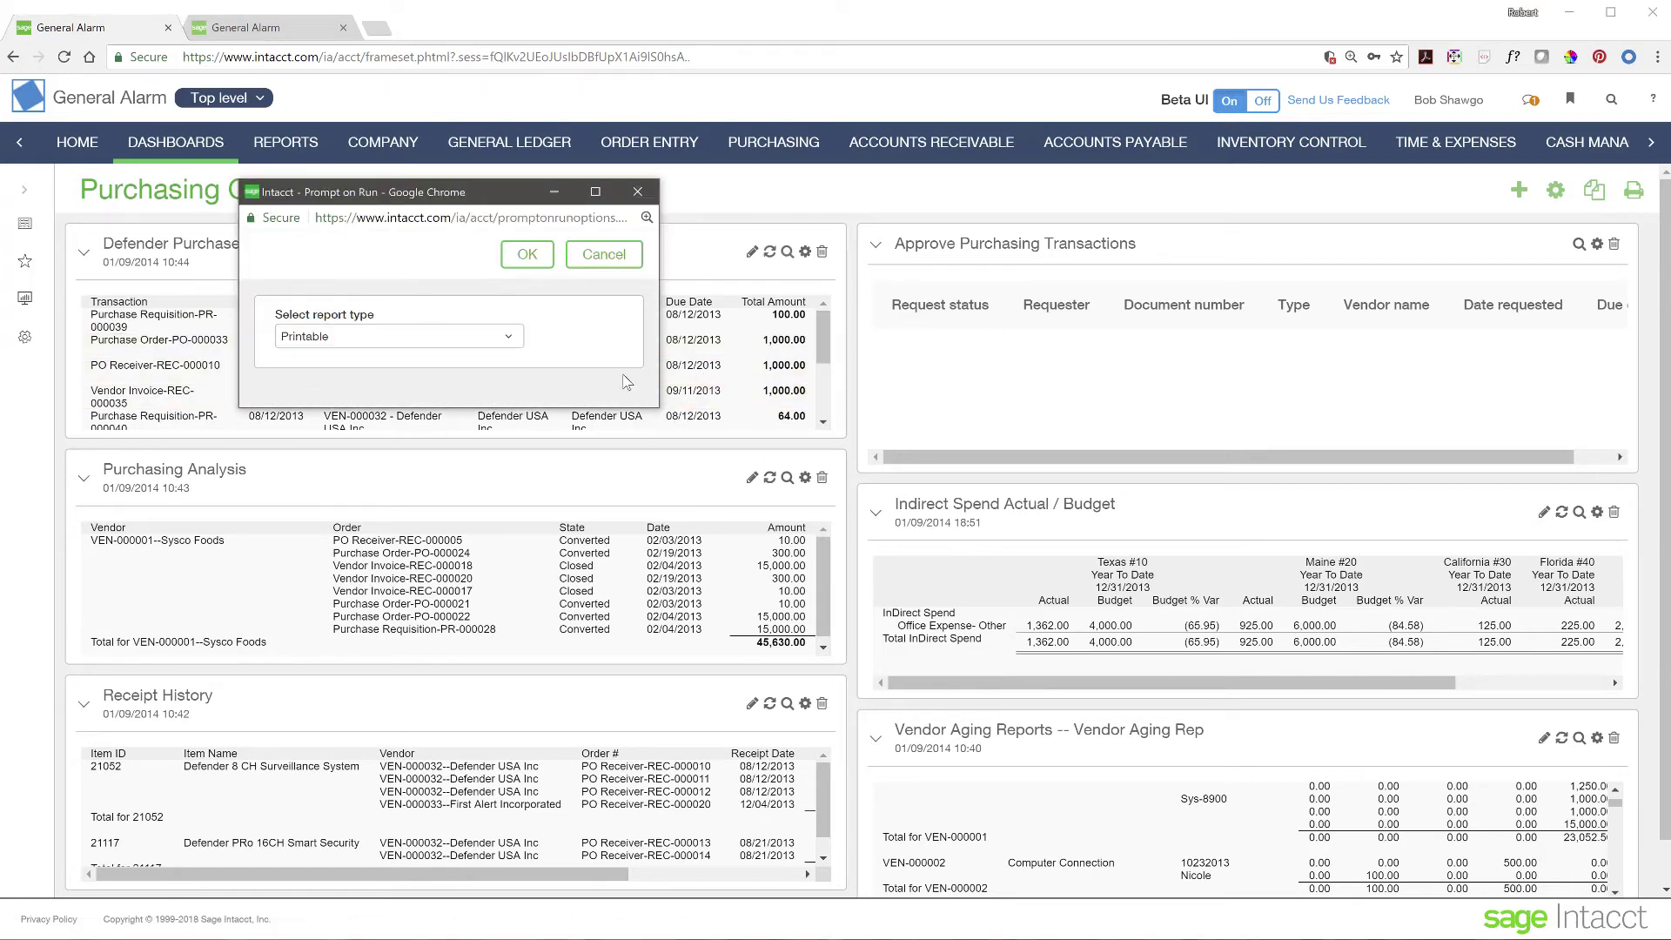
left_click(542, 254)
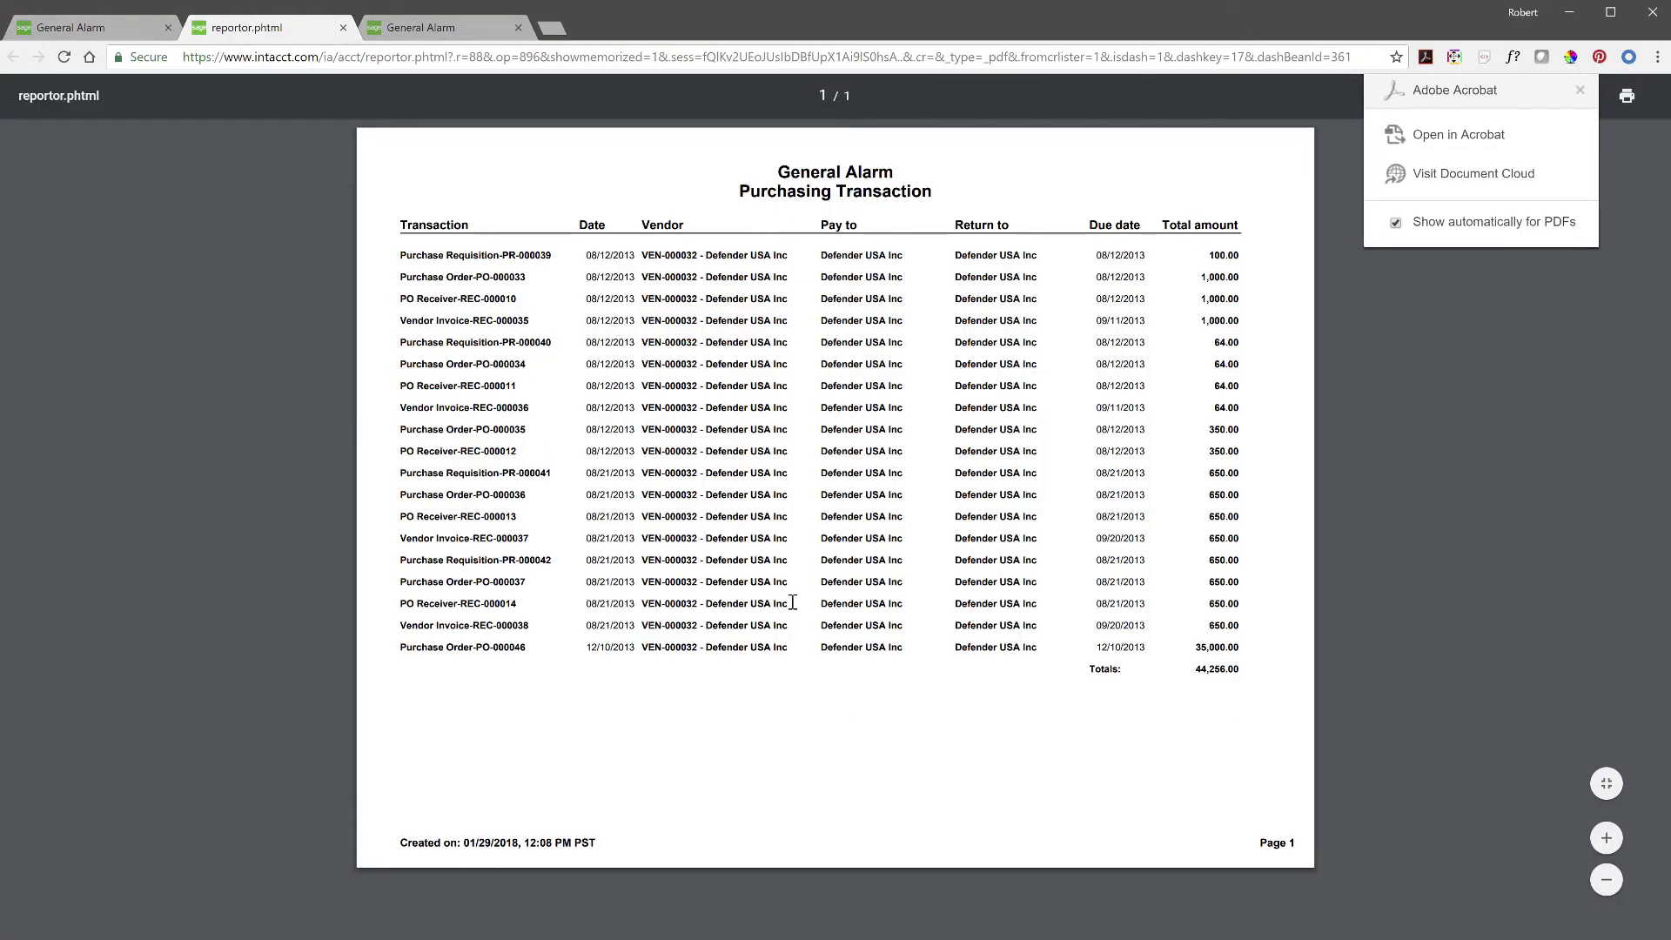
left_click(1580, 91)
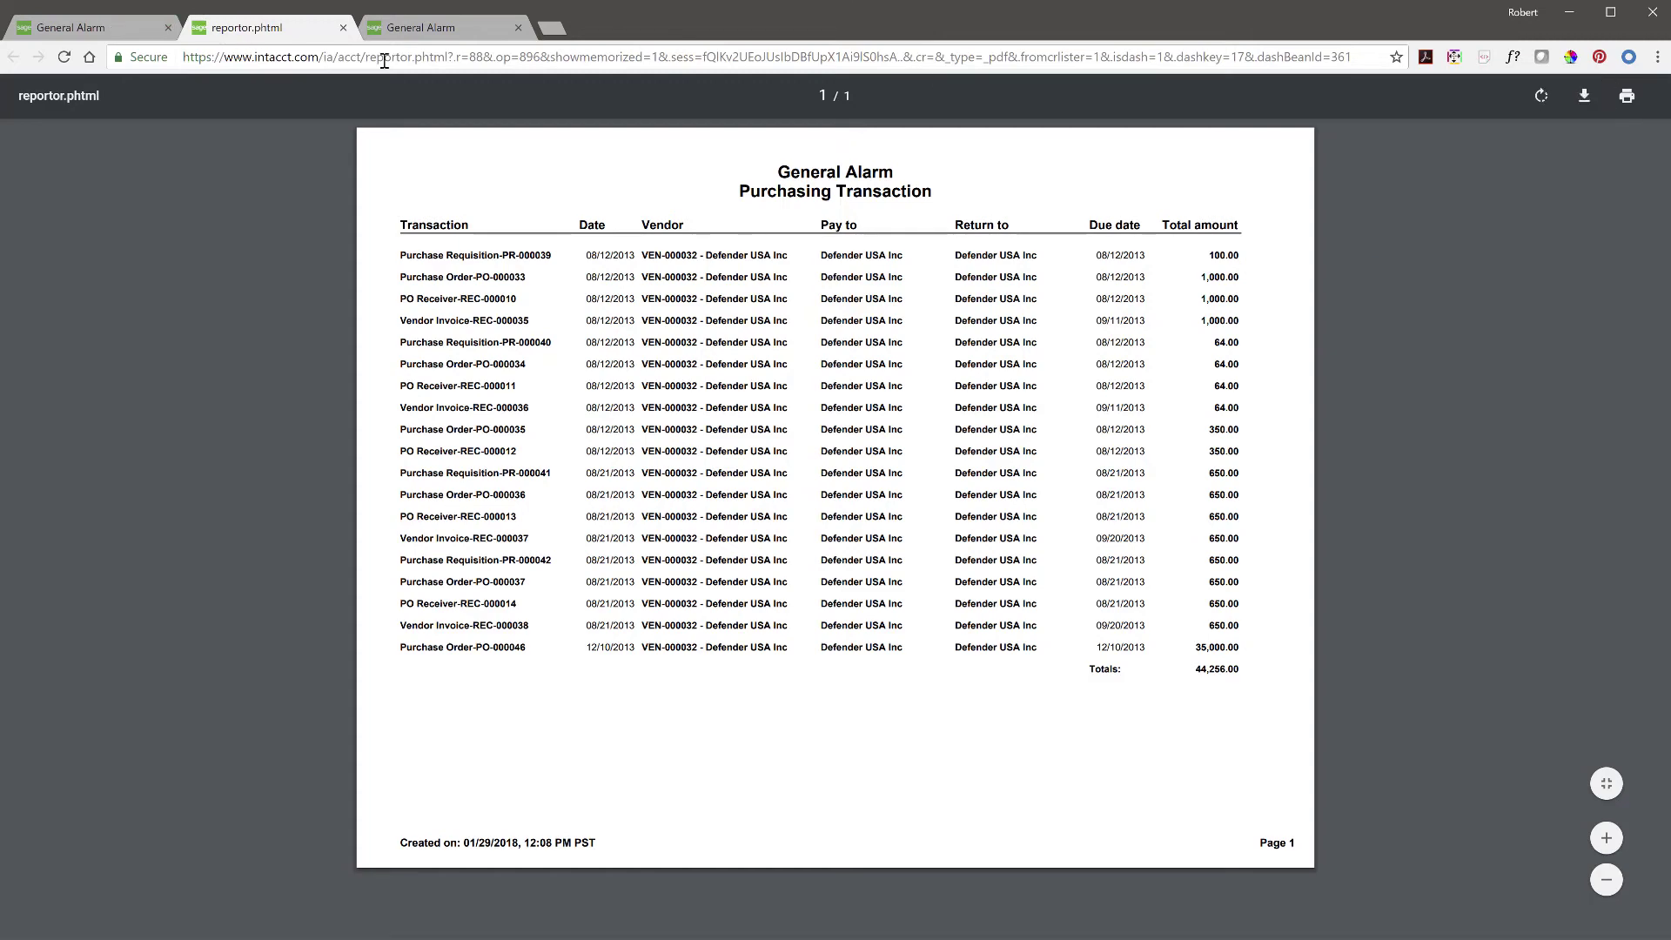
left_click(343, 27)
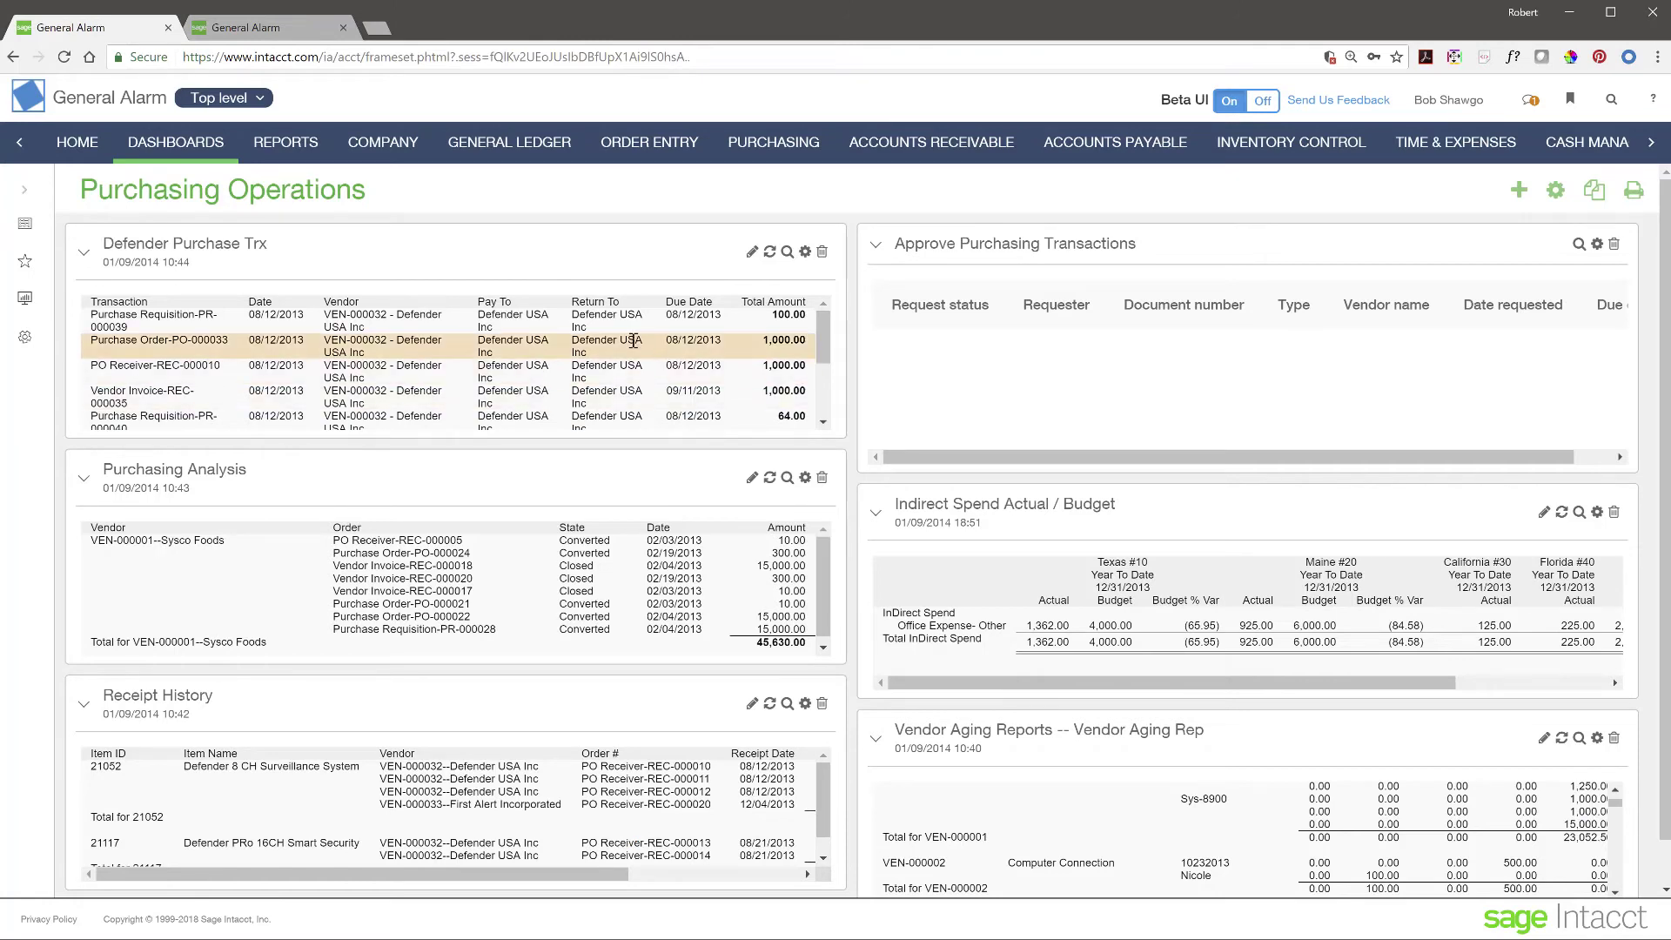
left_click(789, 258)
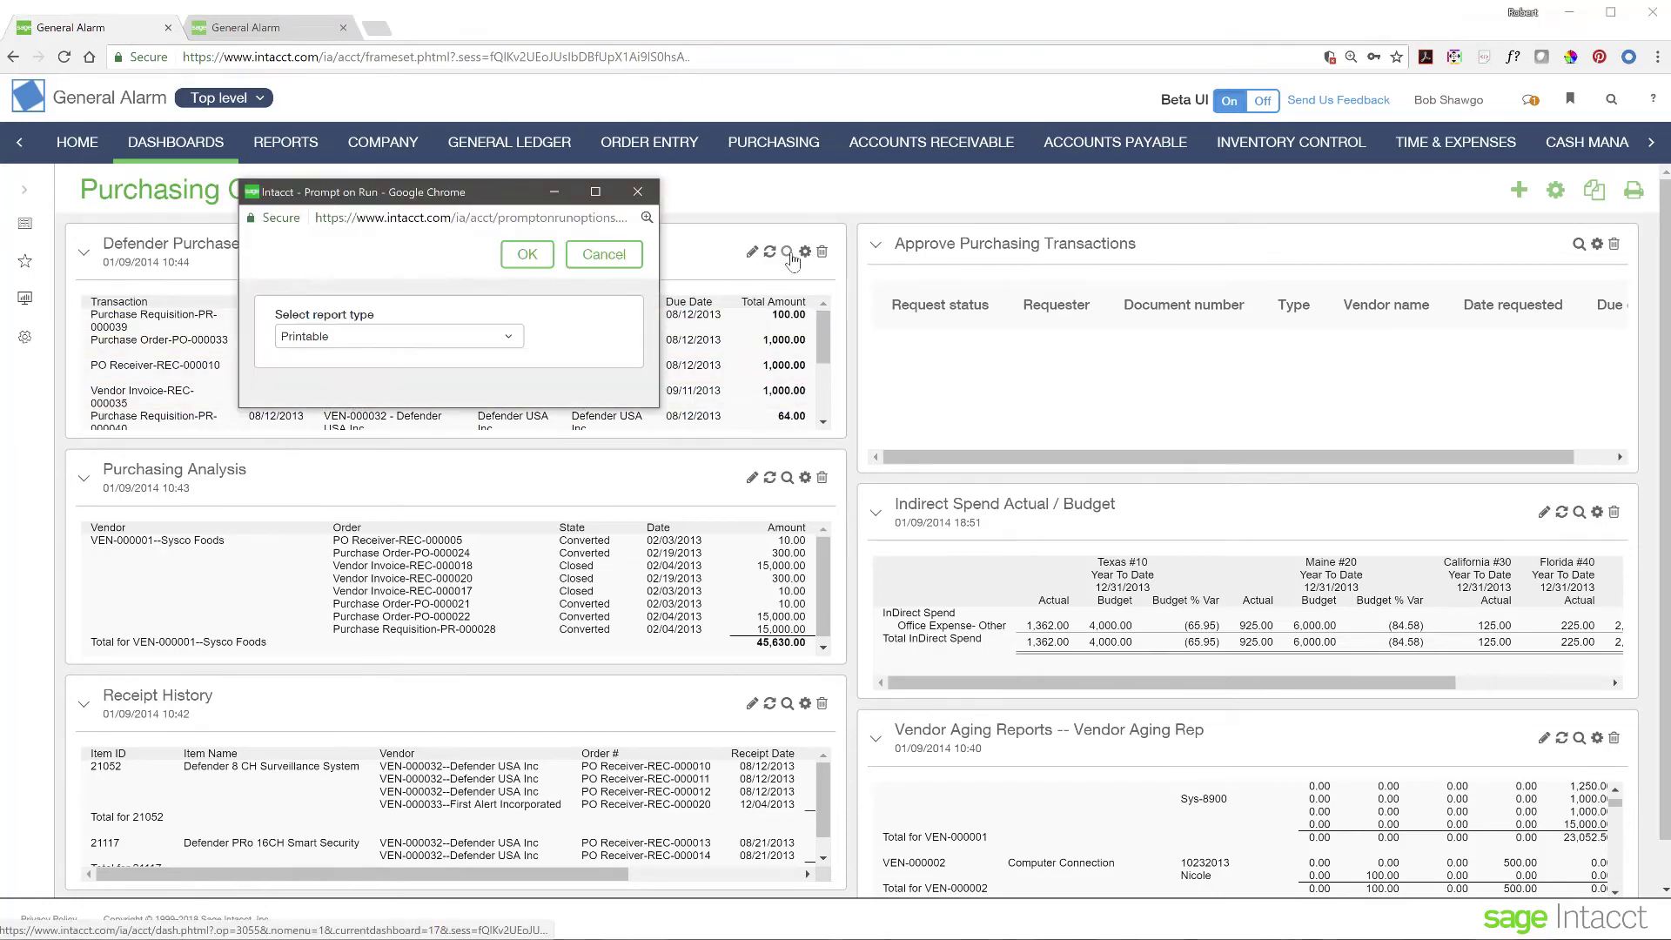
left_click(452, 346)
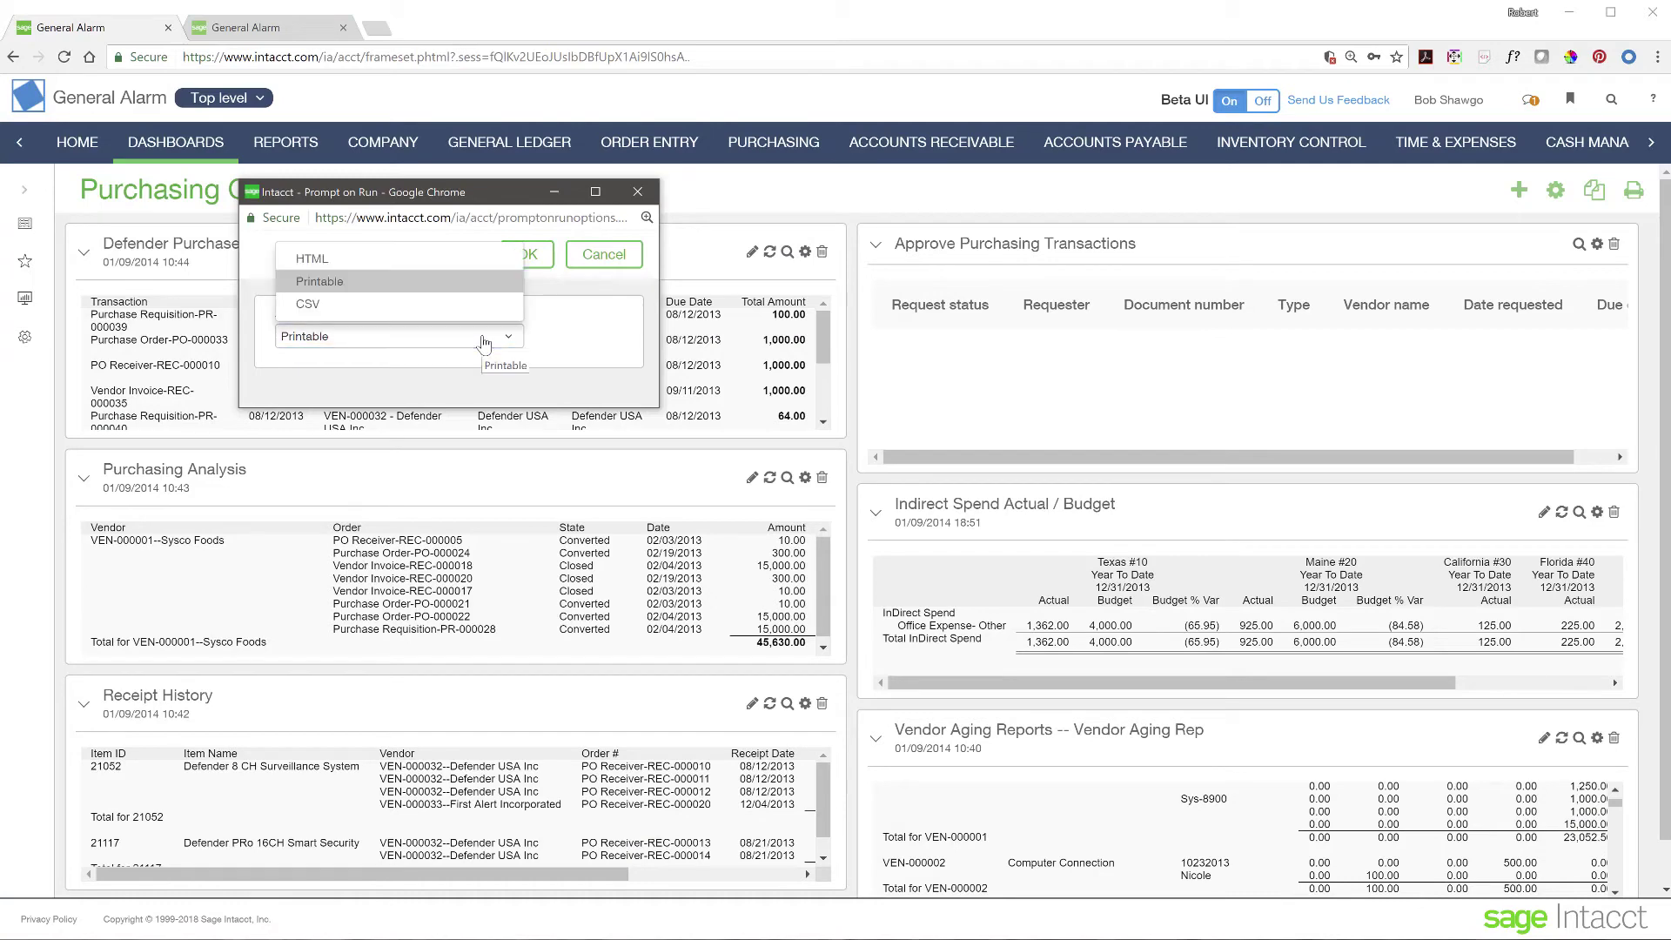
left_click(384, 259)
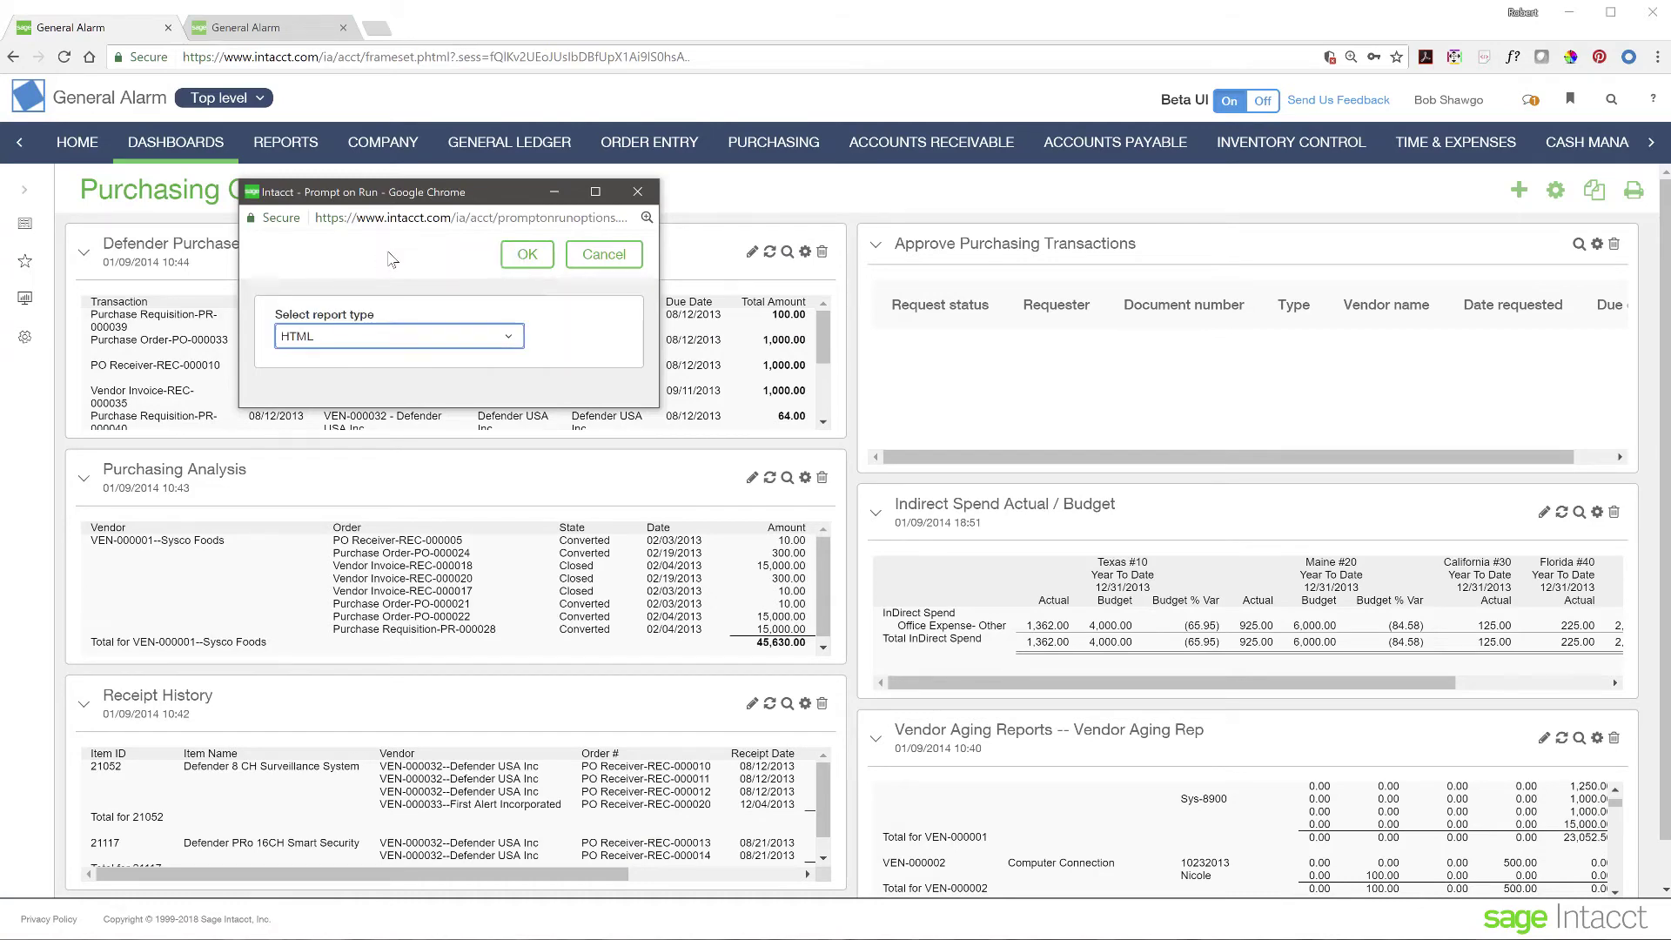
left_click(528, 254)
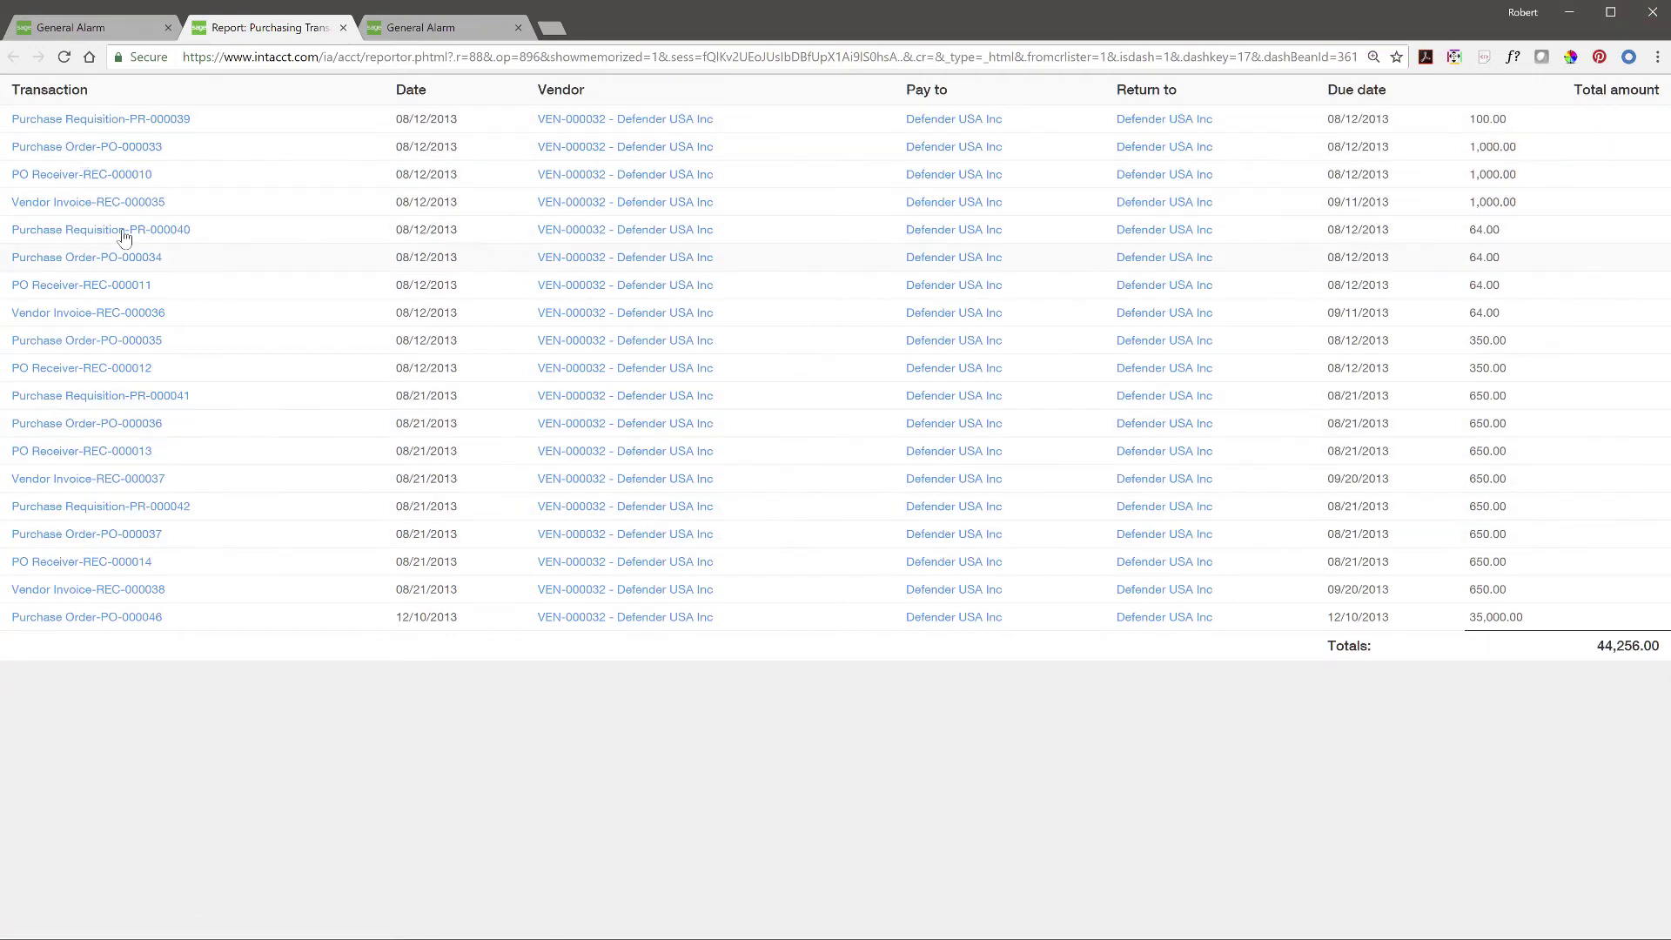
left_click(343, 28)
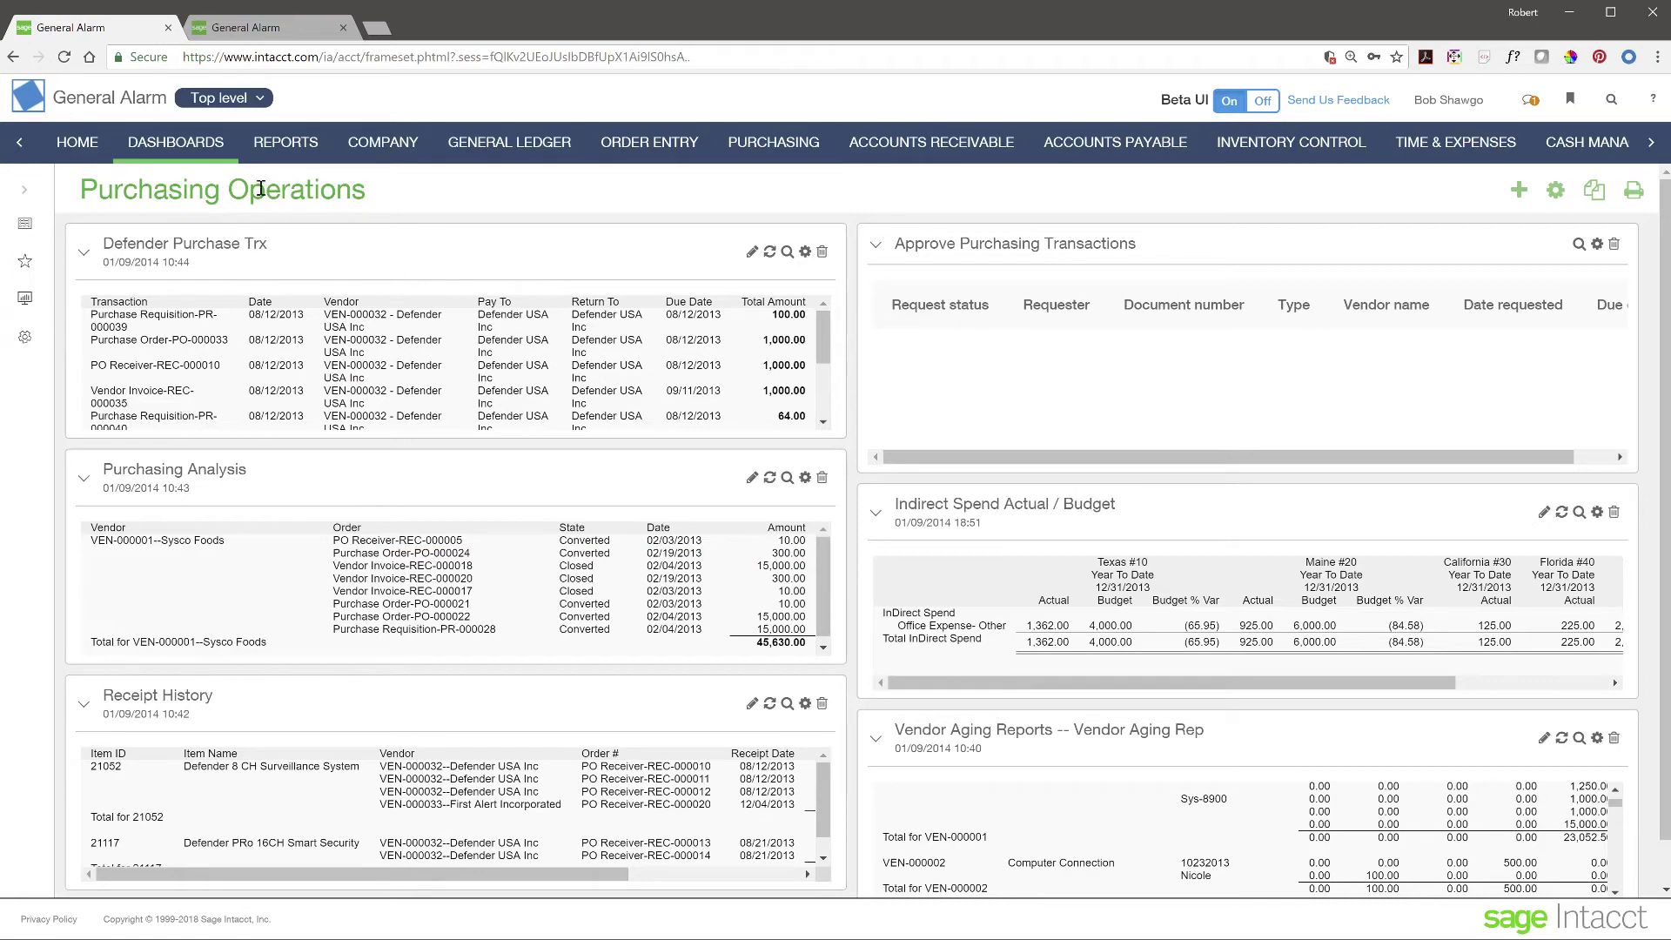
left_click(279, 143)
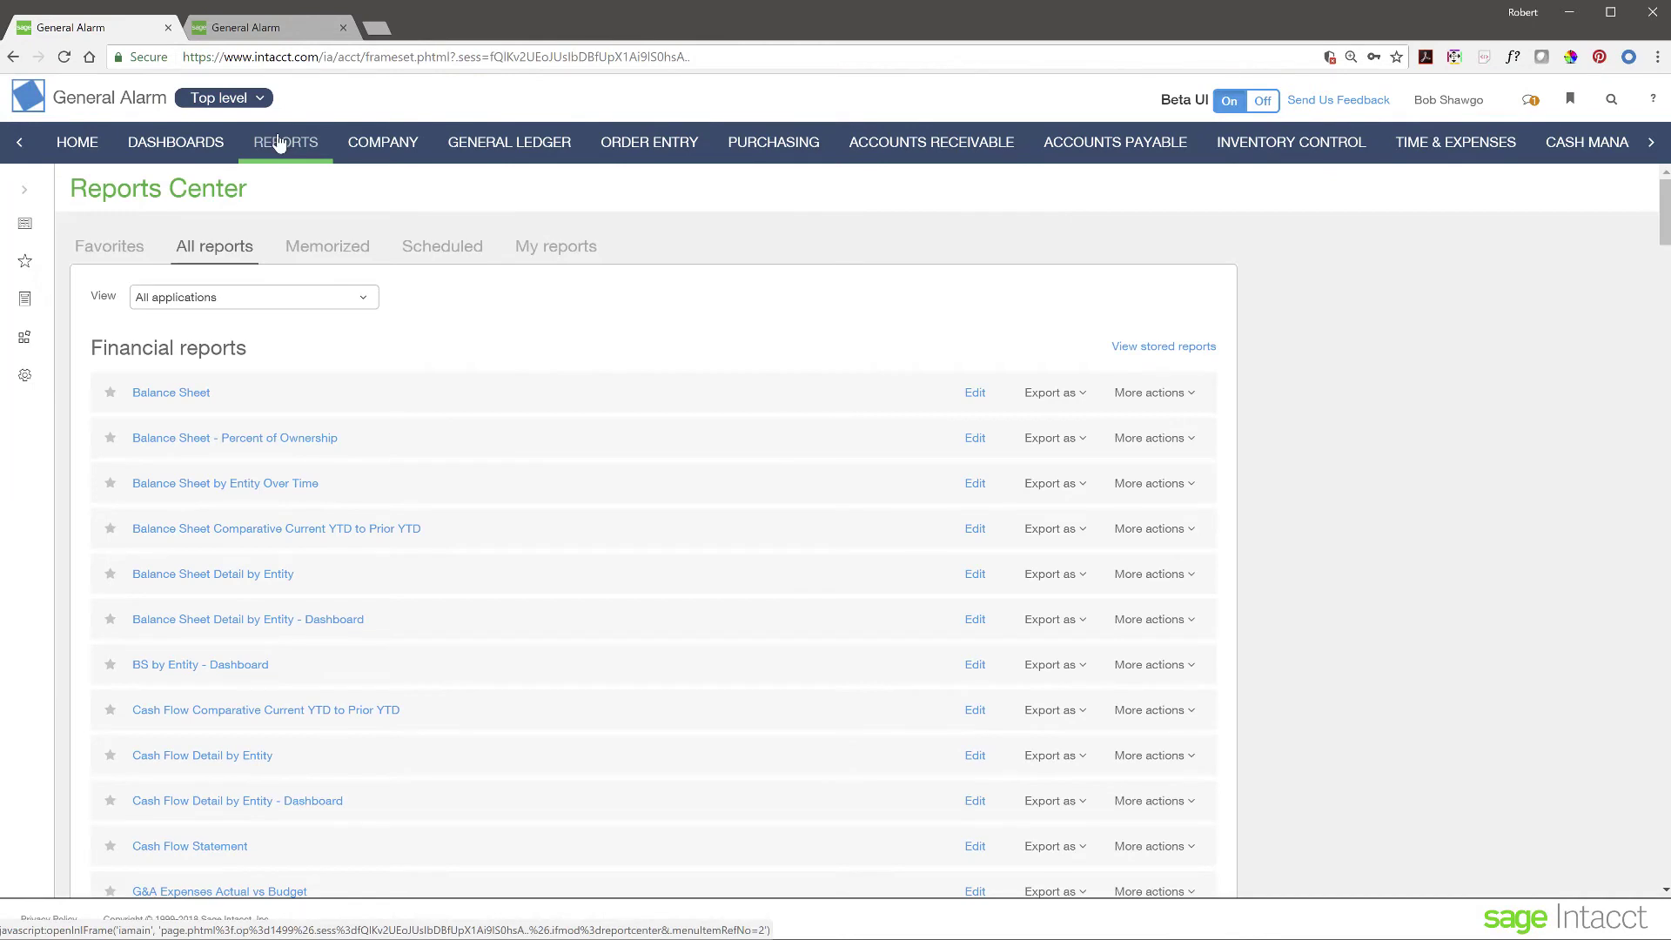
left_click(25, 193)
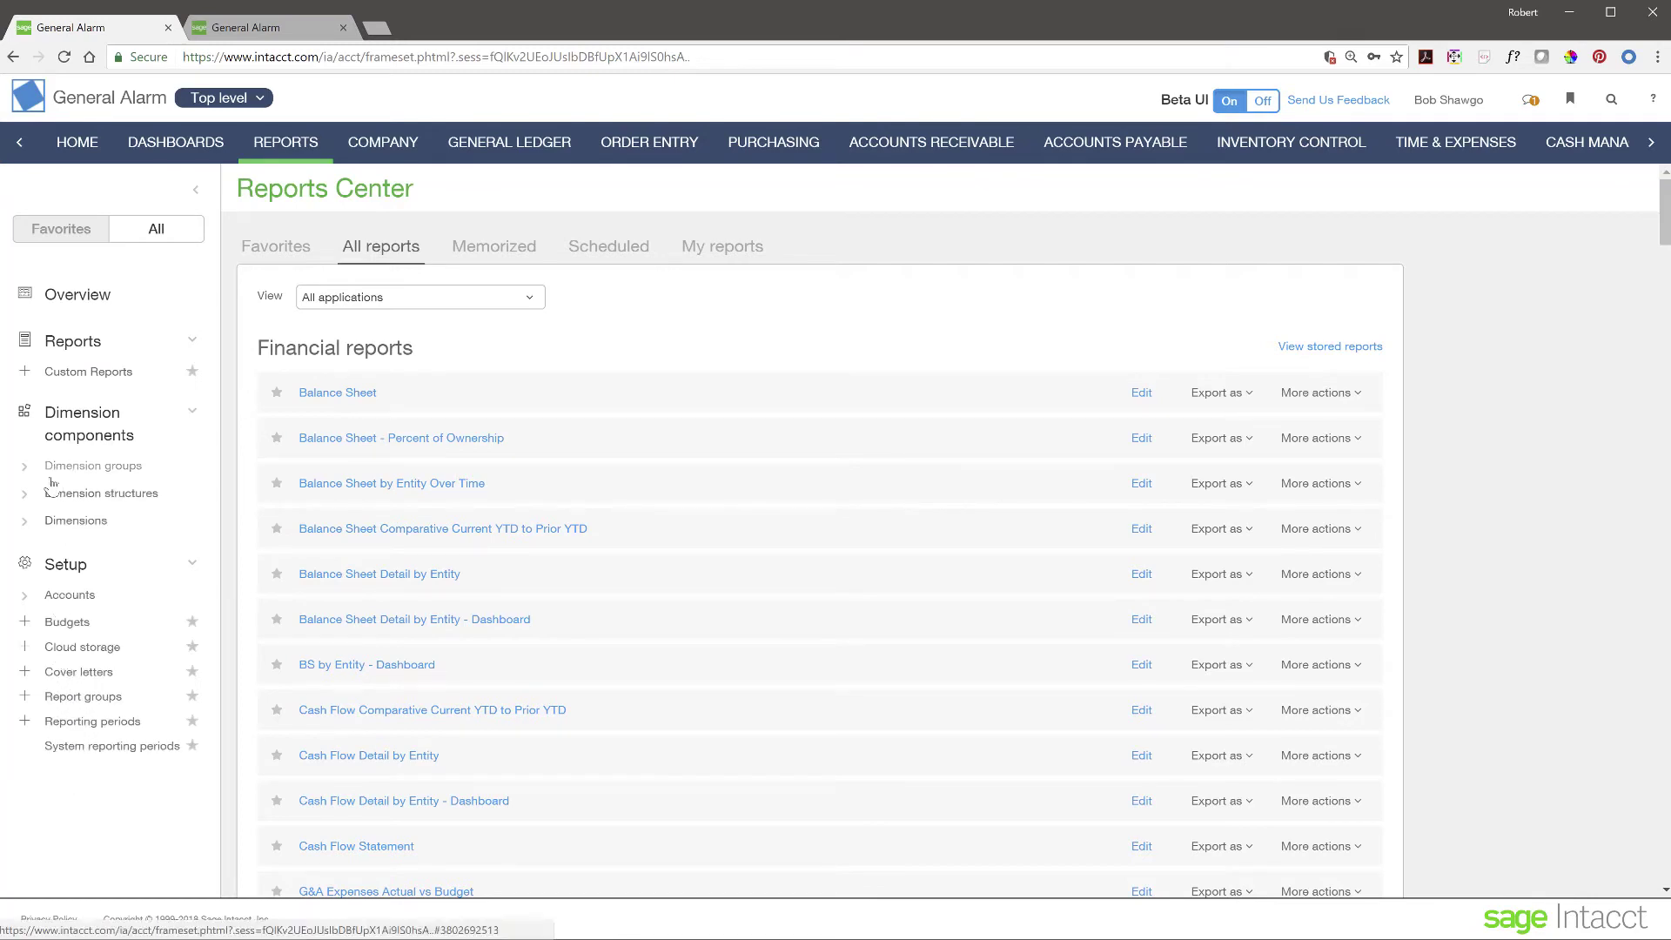
left_click(26, 468)
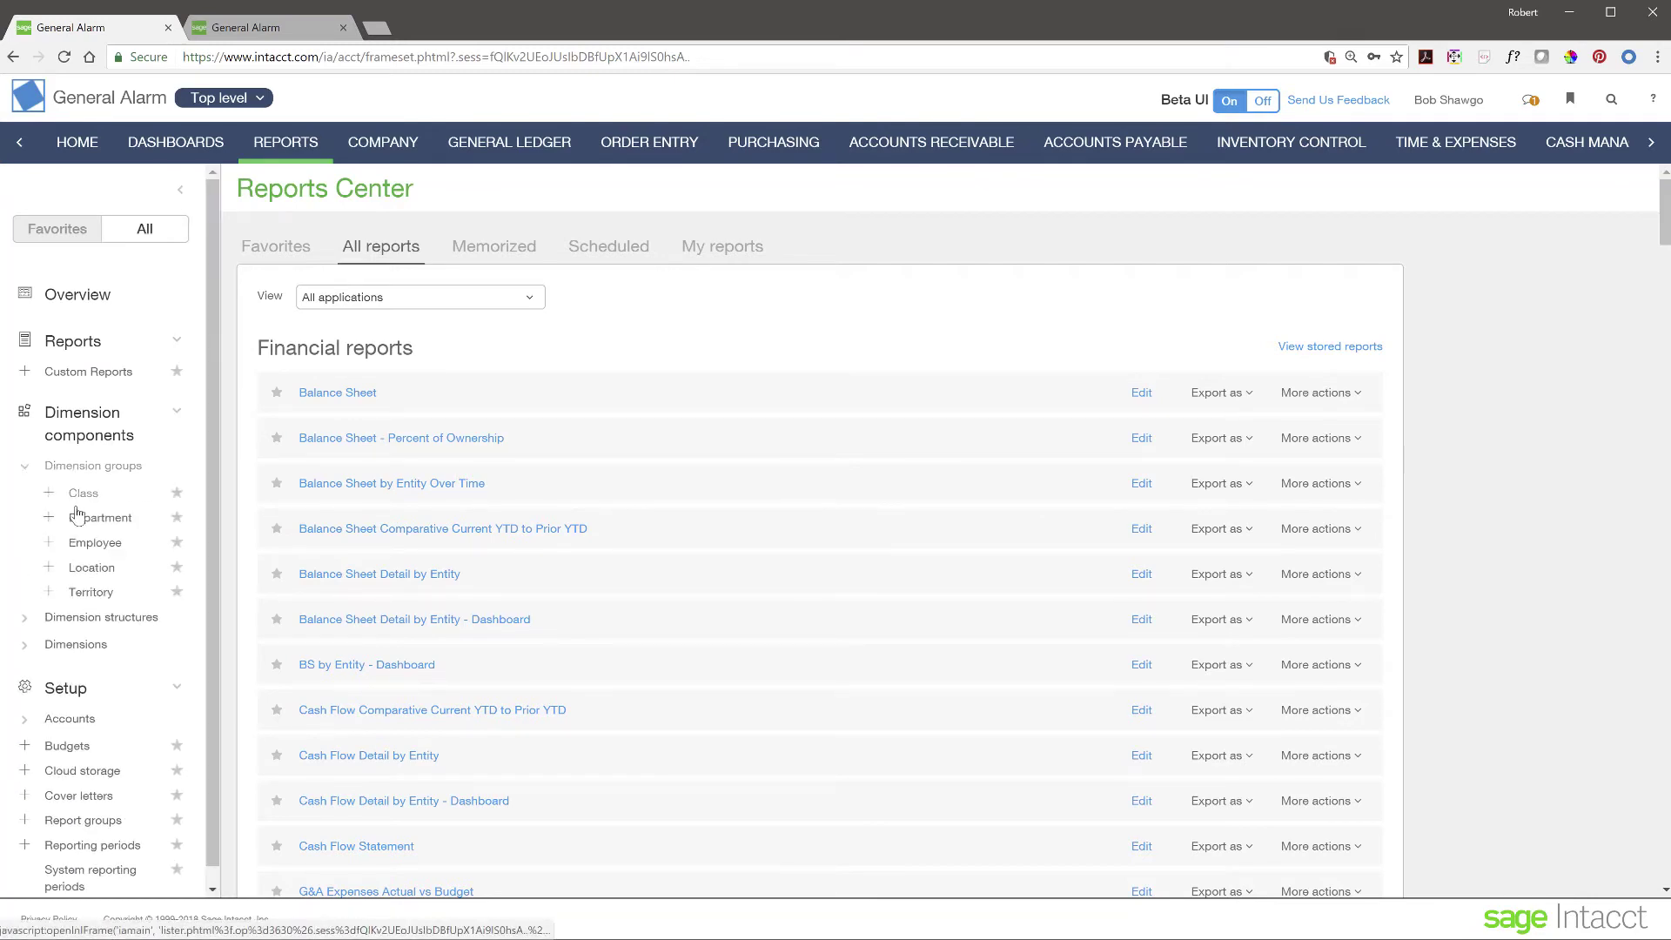
left_click(23, 619)
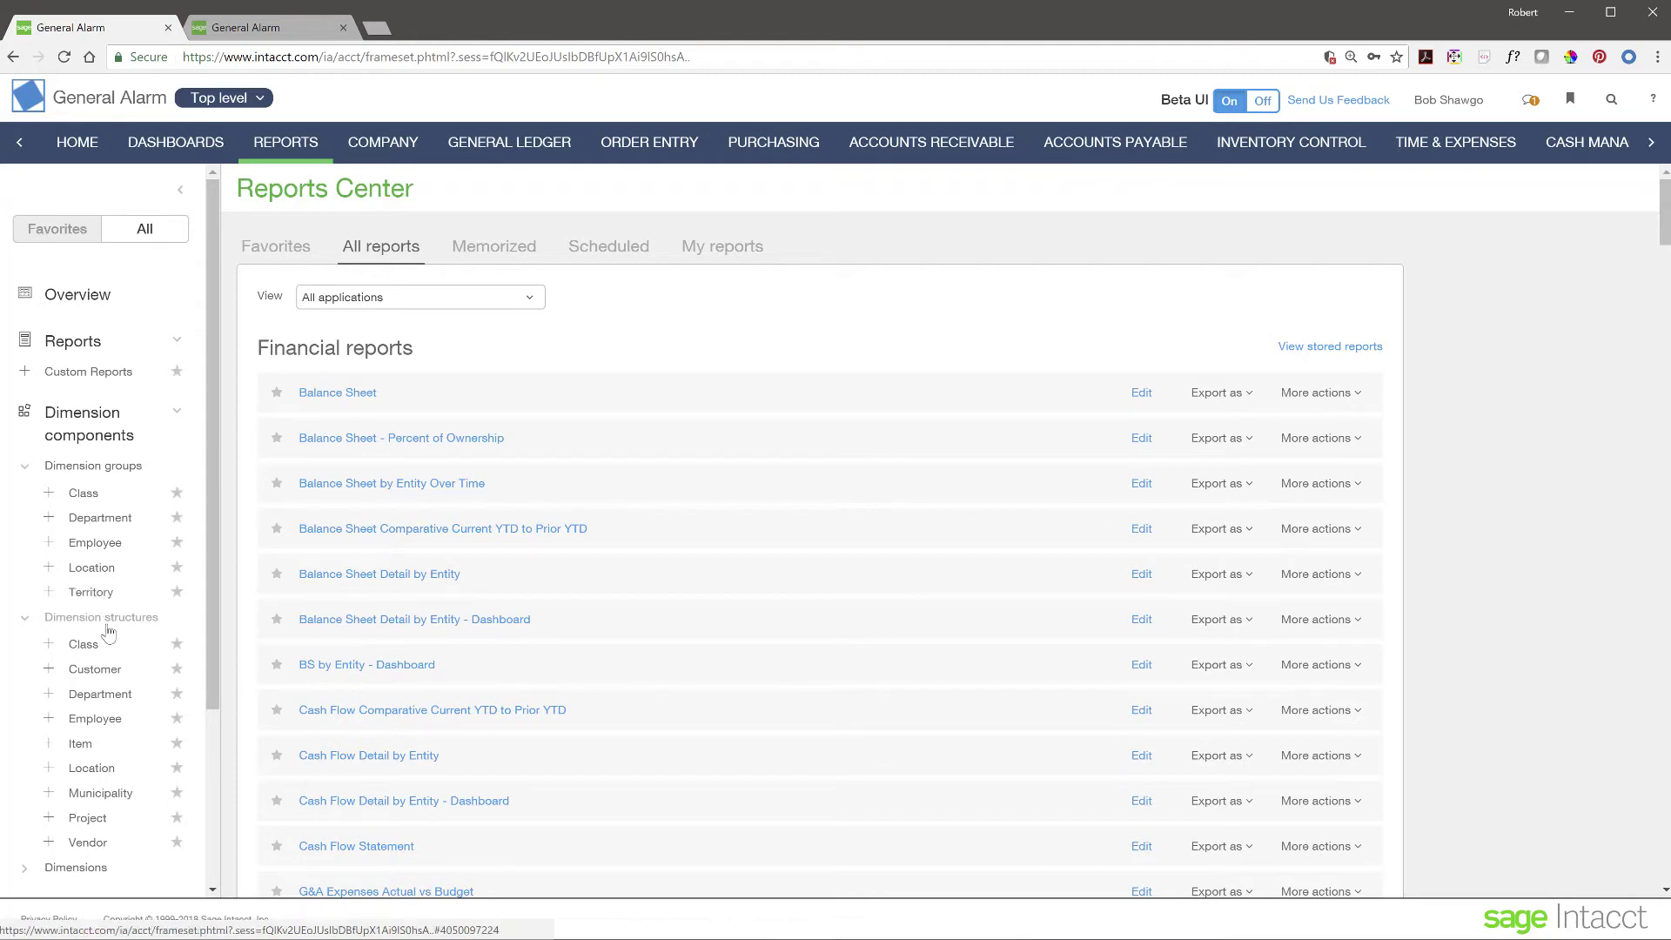
scroll(104, 635, "down", 2)
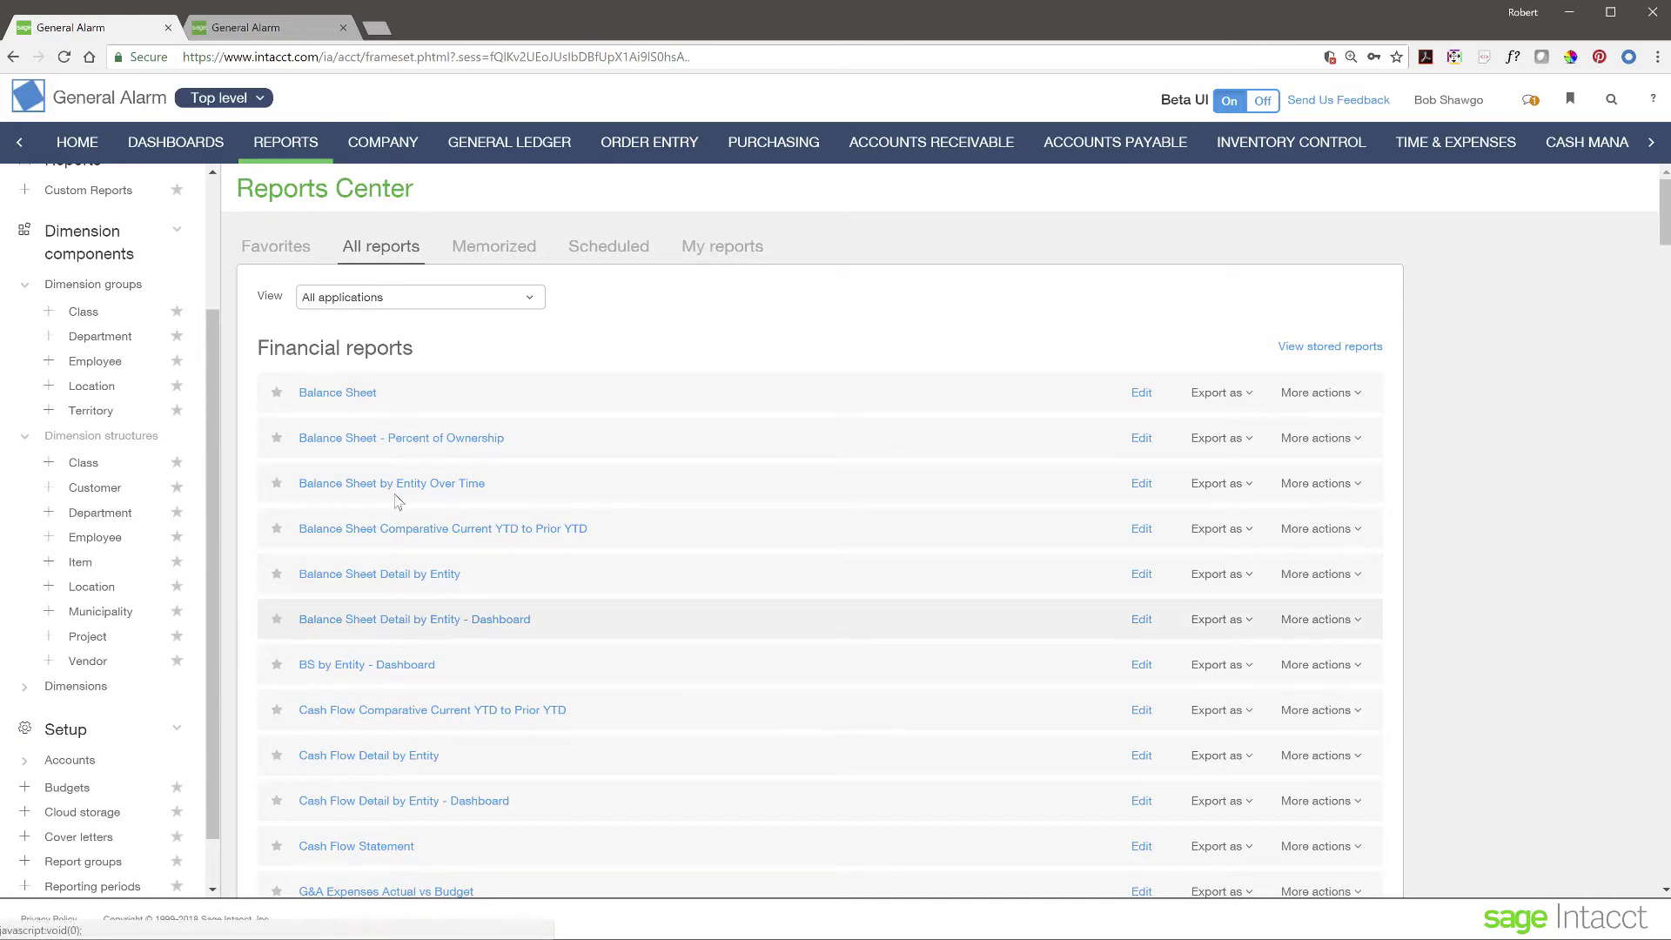
left_click(24, 435)
left_click(25, 449)
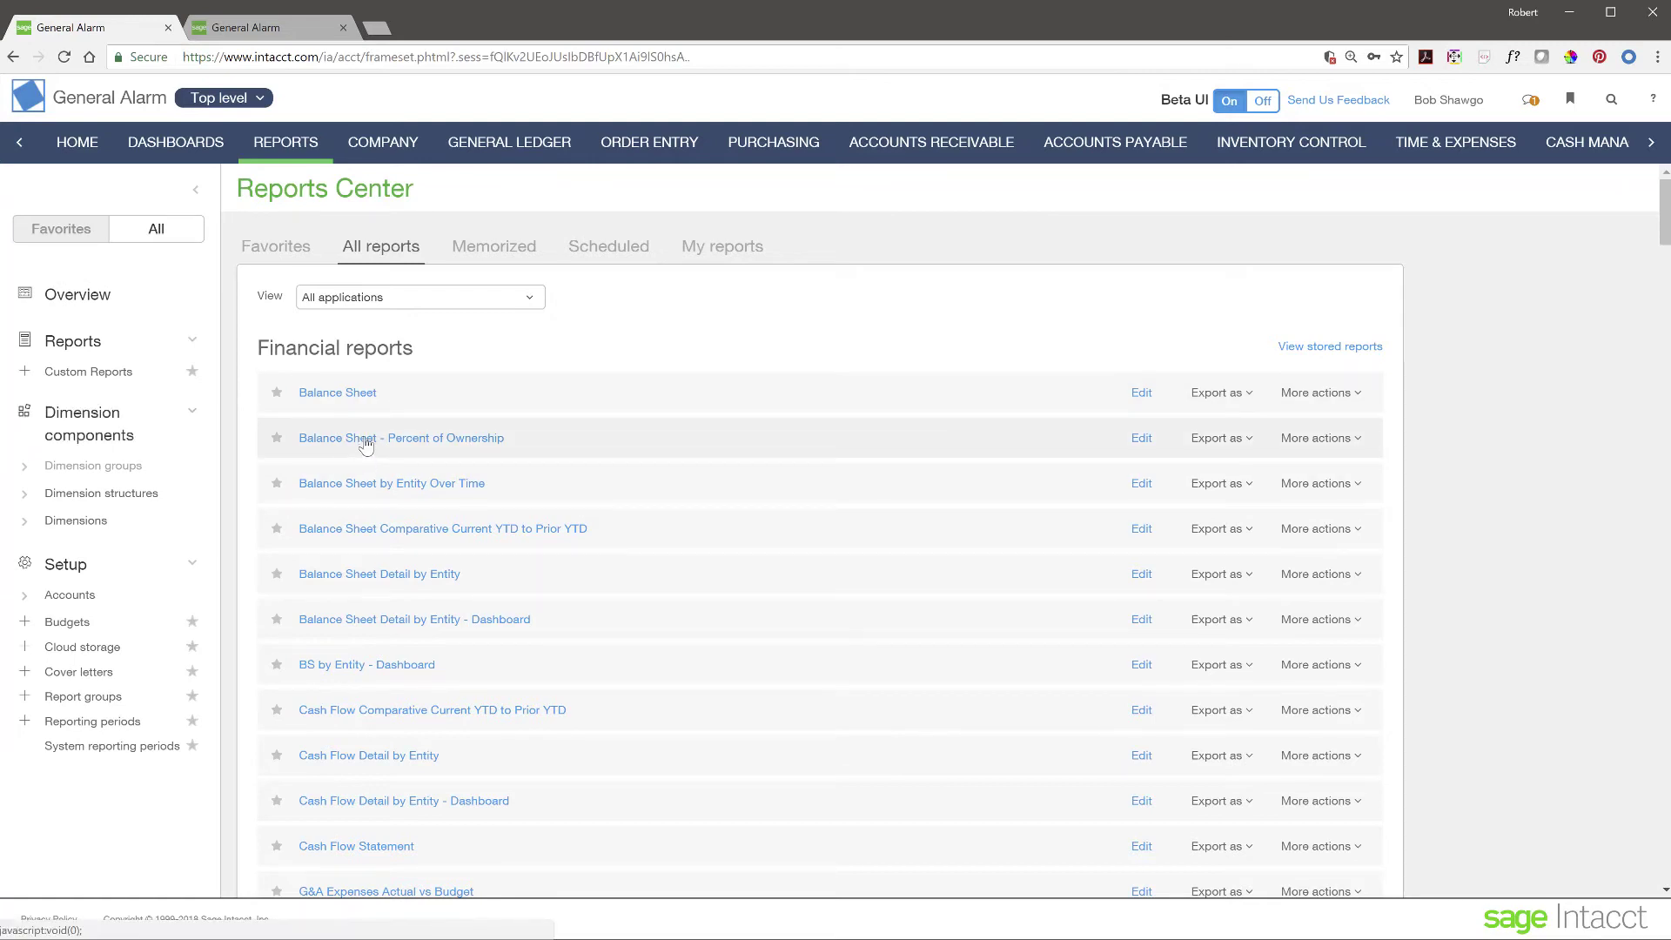
- Run Balance Sheet by Entity Over Time with the default prompt, enlarge it, and scroll through it
left_click(368, 489)
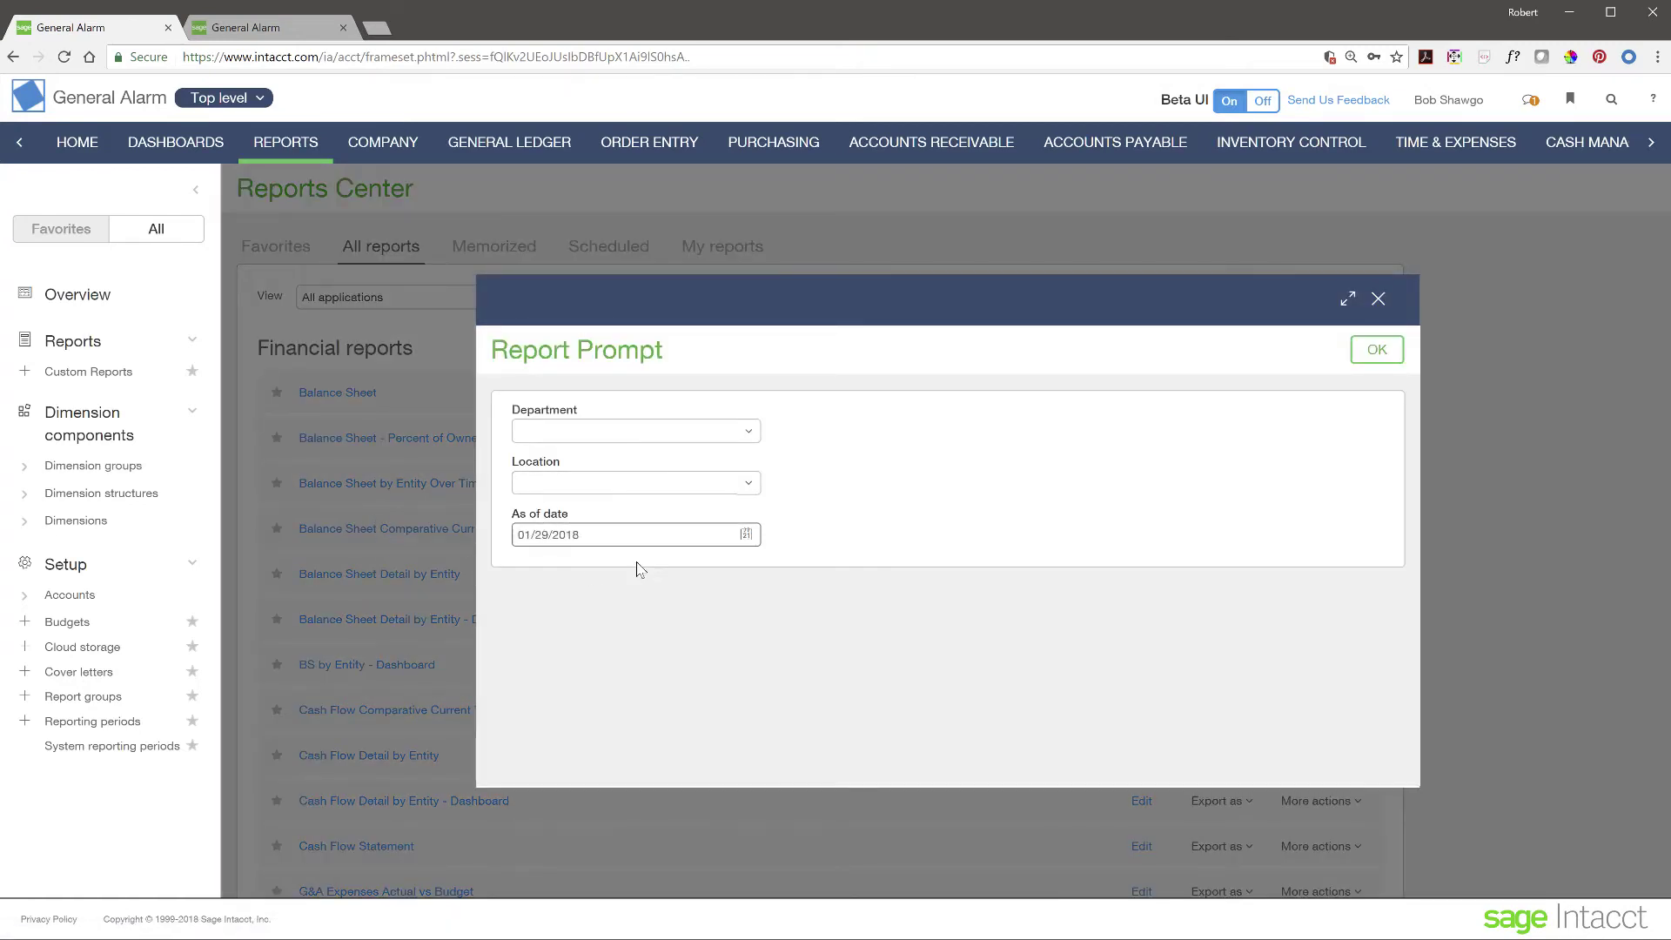
left_click(1375, 350)
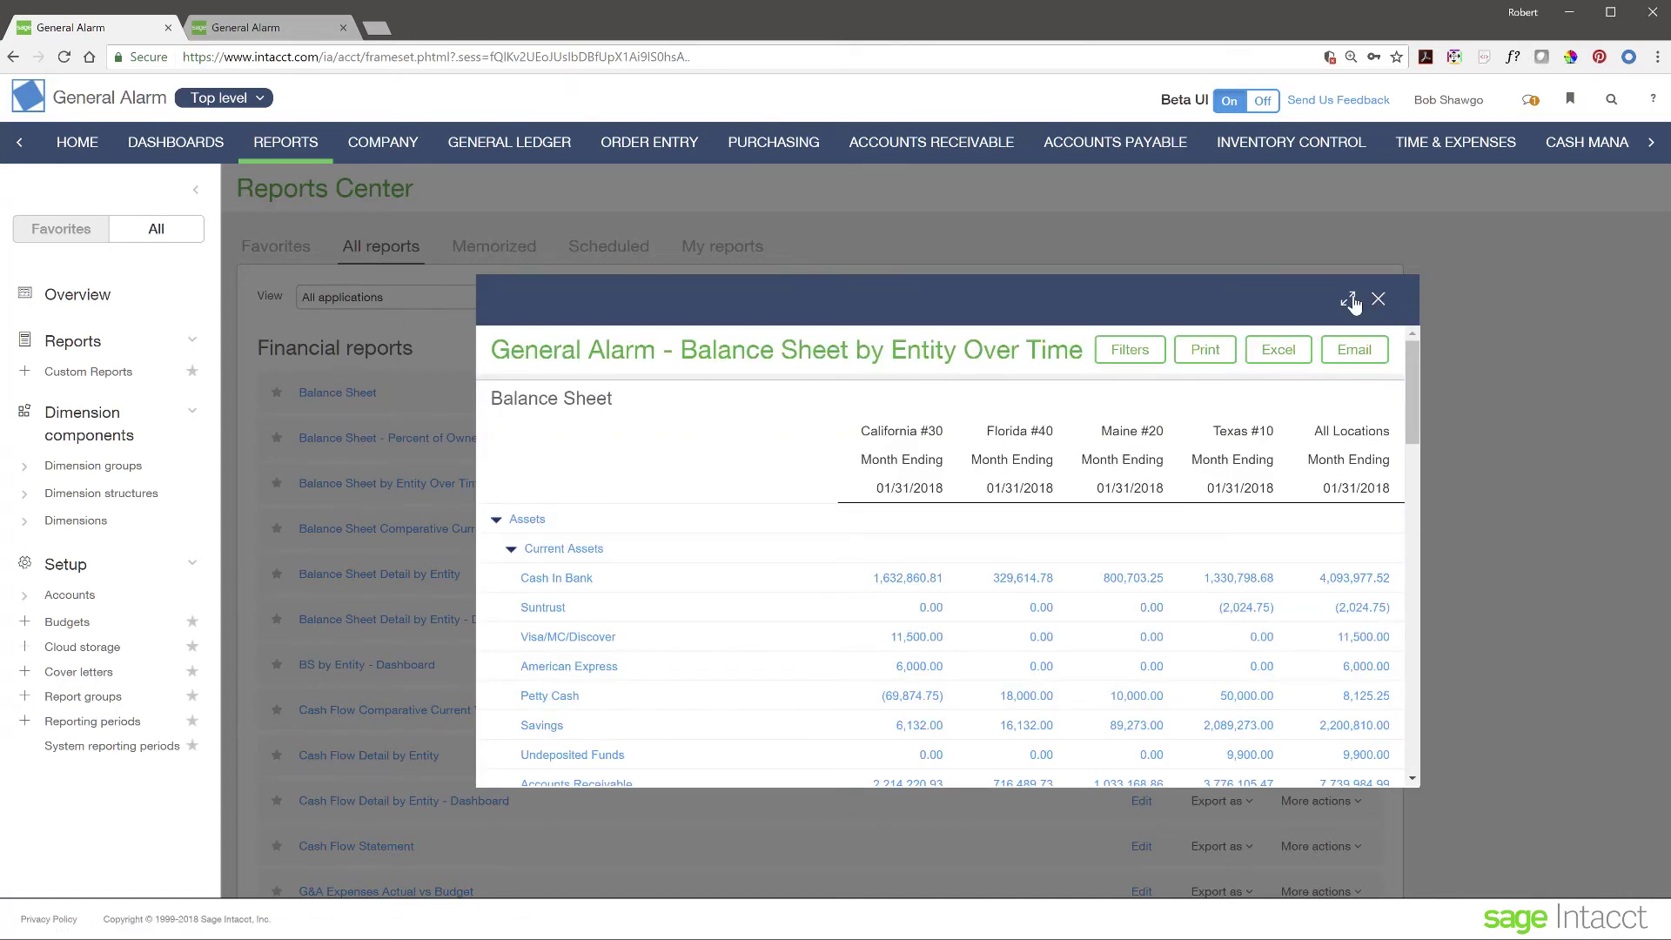
left_click(1351, 301)
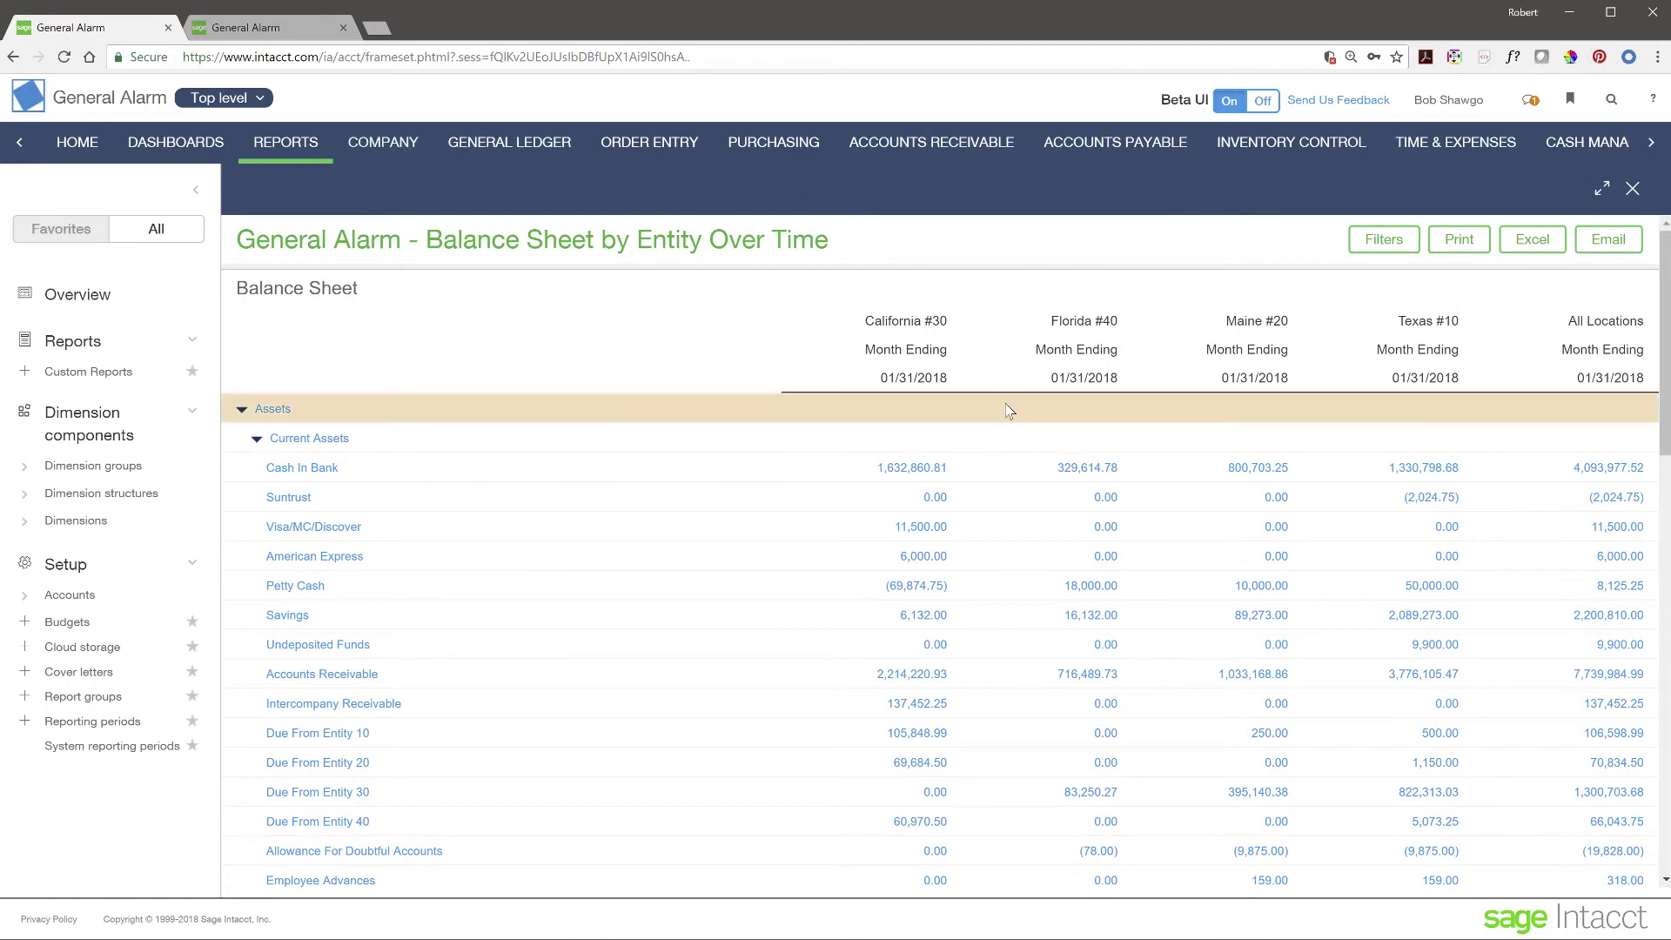
scroll(844, 674, "down", 3)
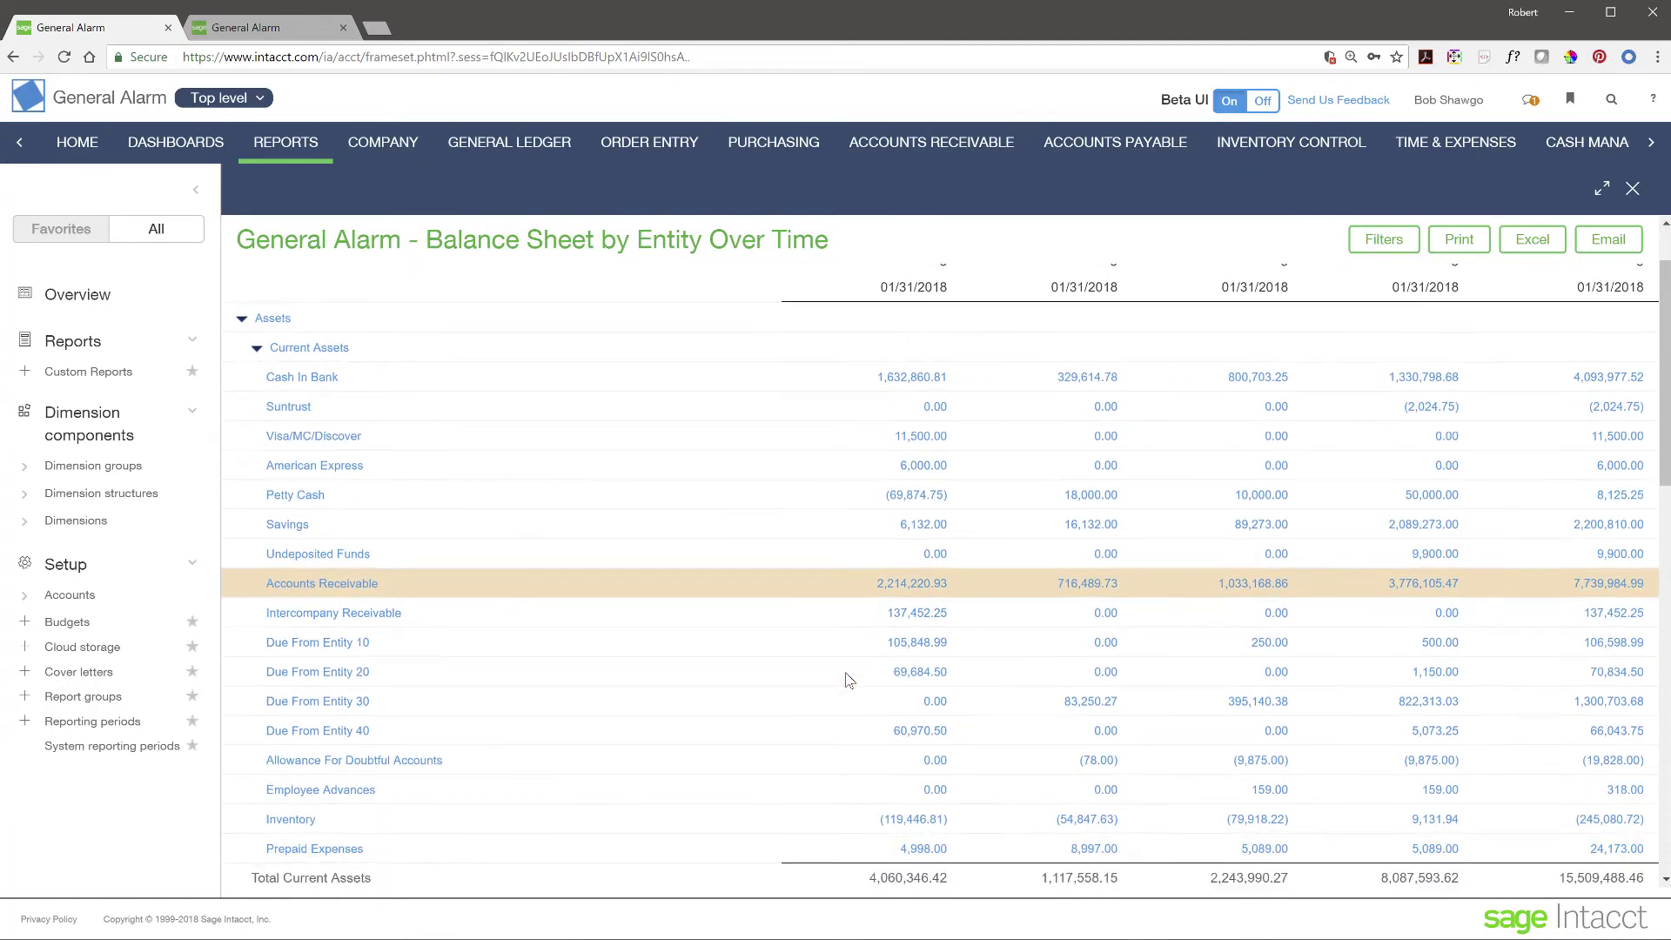
scroll(849, 680, "down", 3)
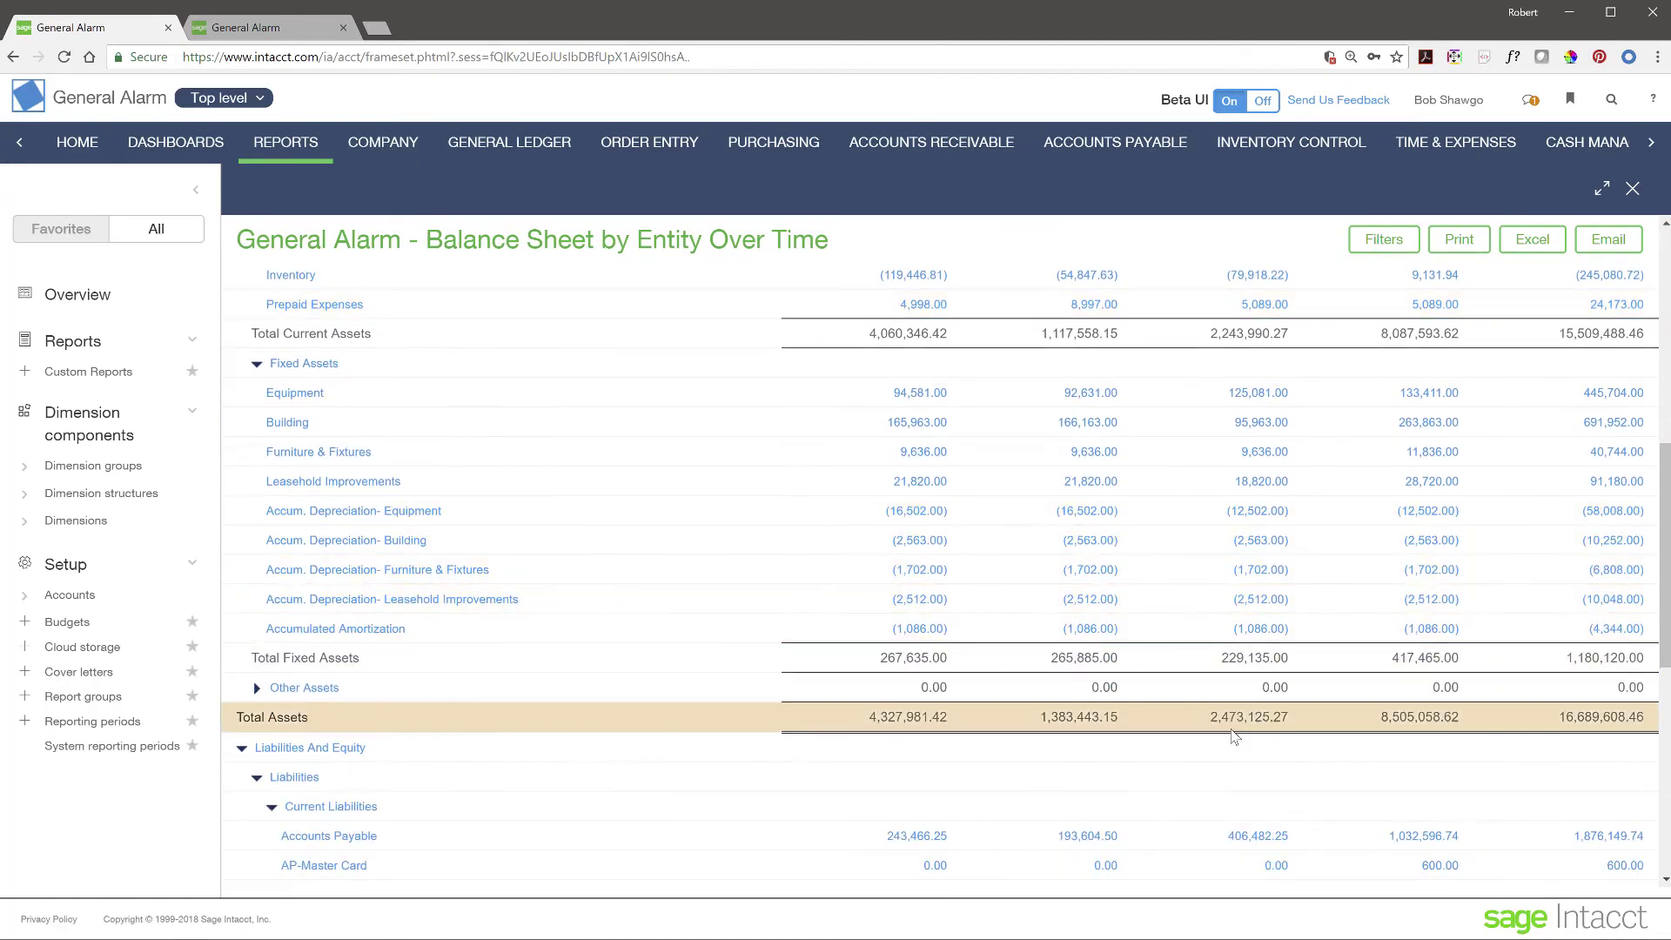
scroll(1234, 753, "up", 2)
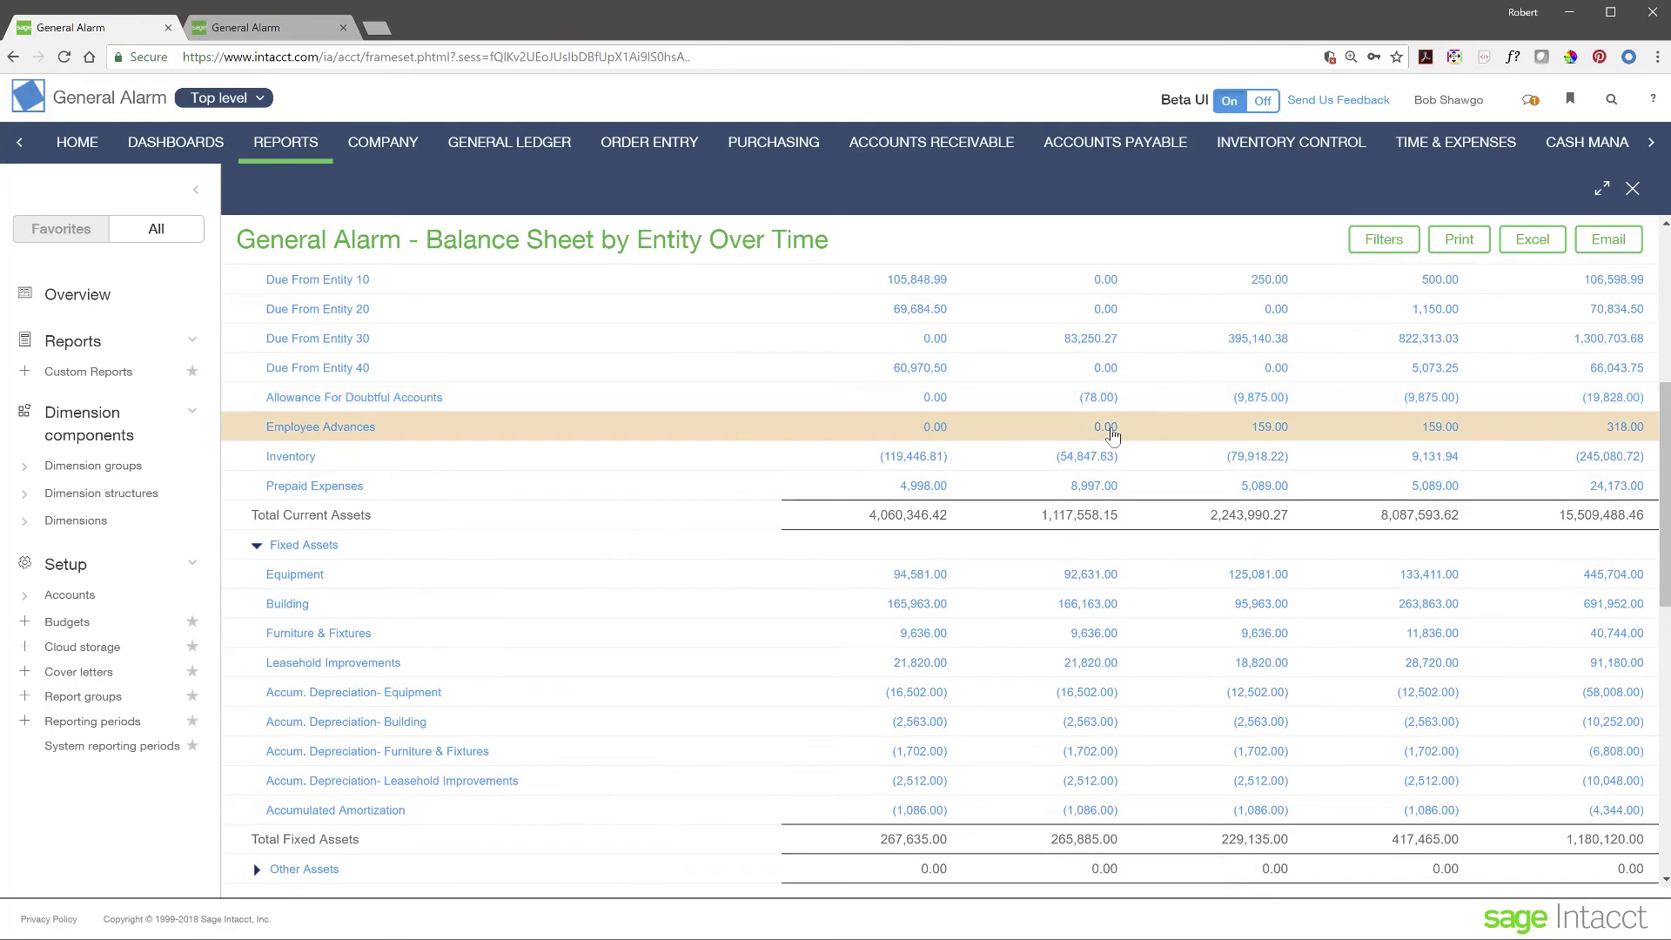
scroll(1086, 631, "up", 5)
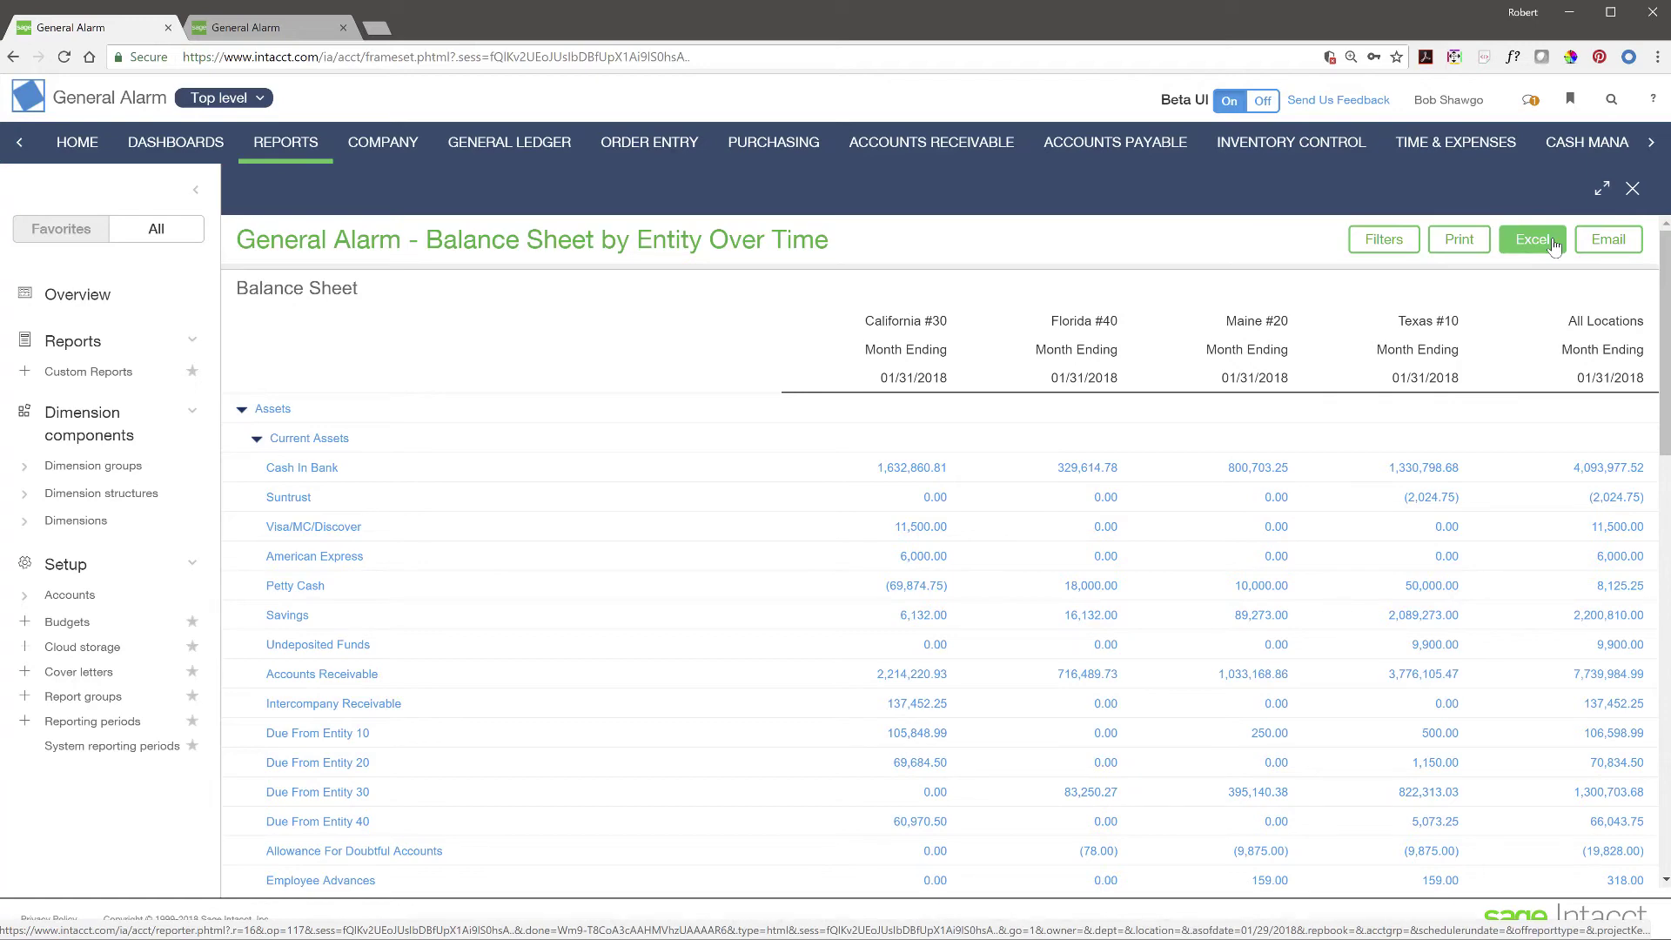
- Close the balance sheet report and open its definition for editing in the Financial Report Writer
left_click(1602, 189)
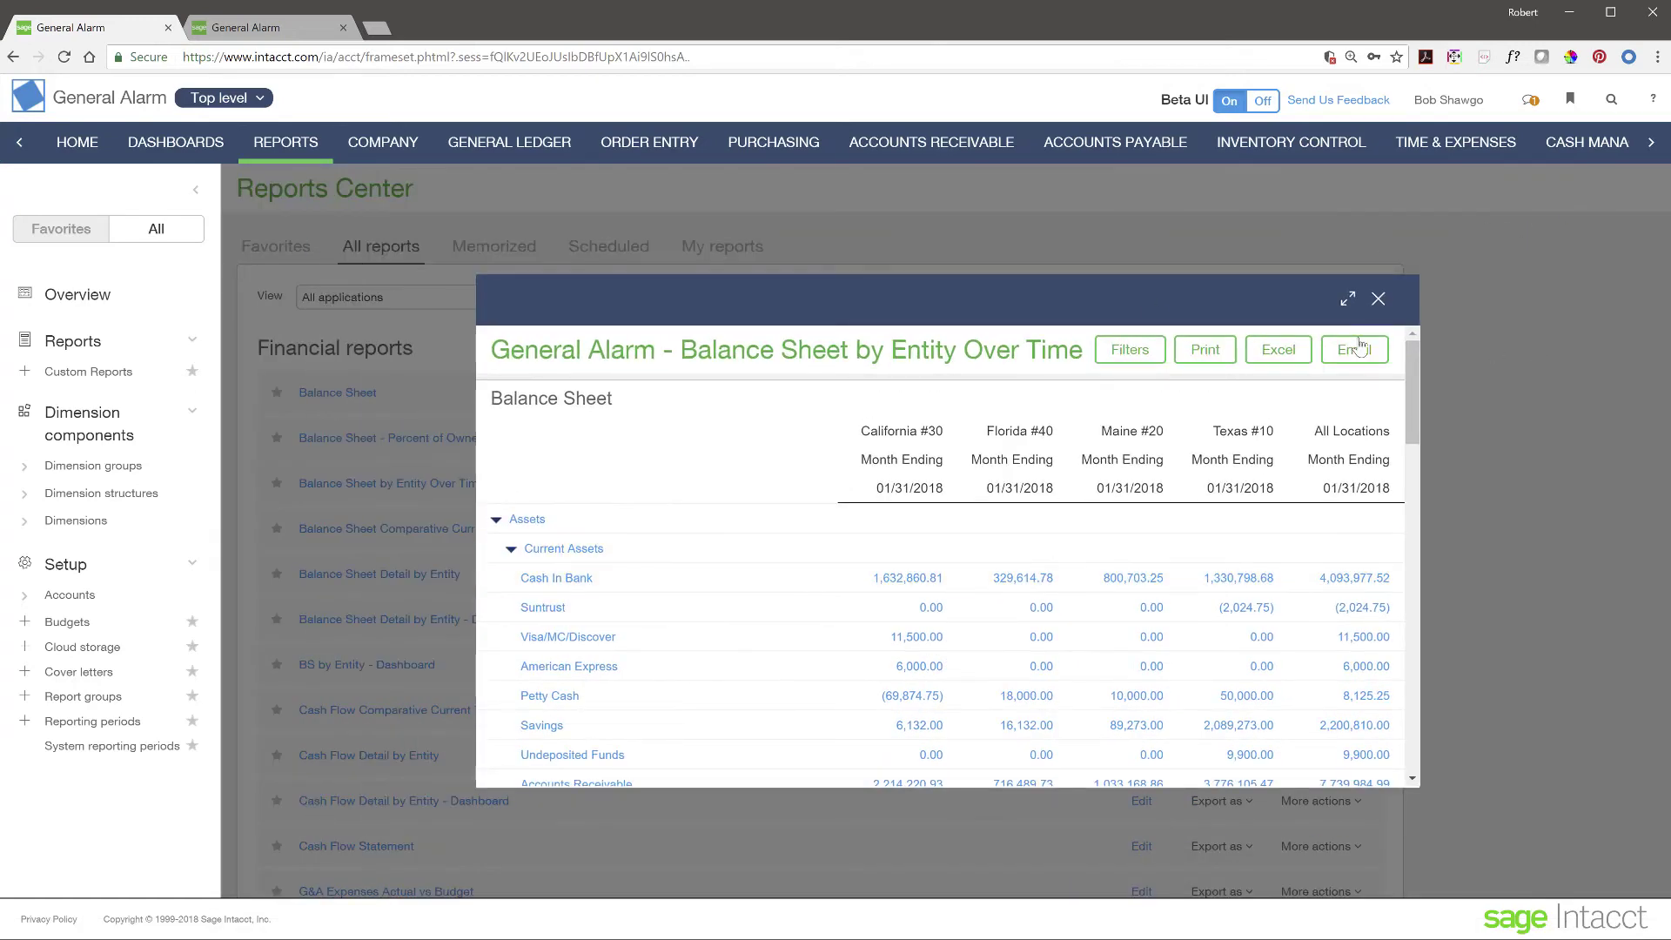
left_click(1377, 299)
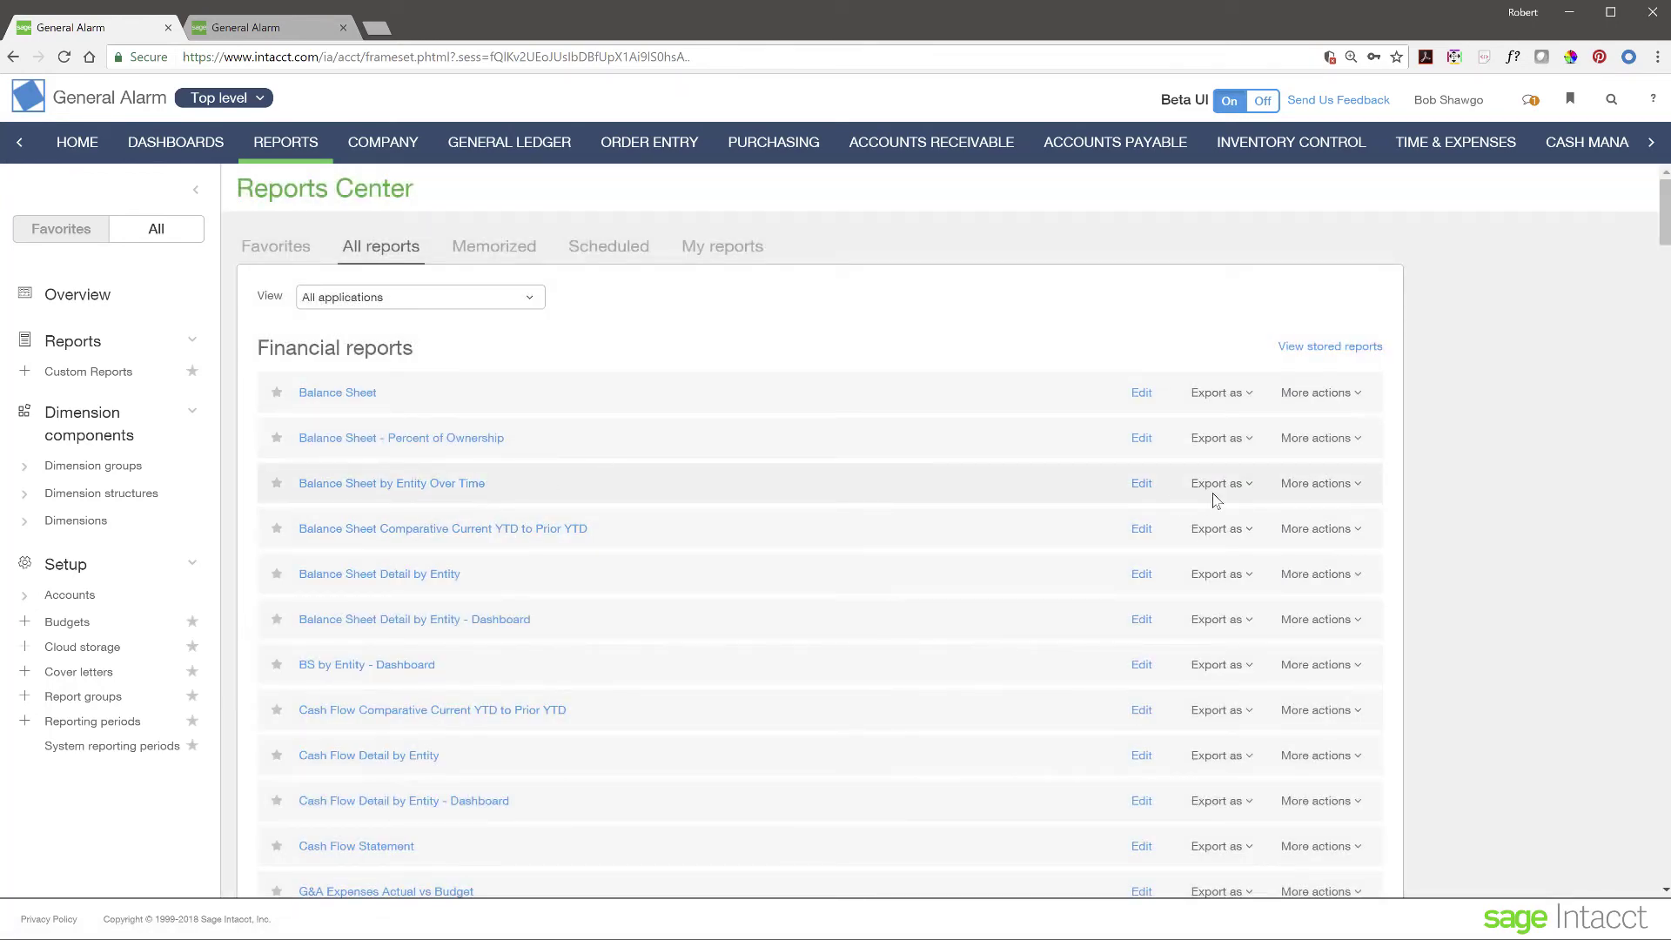
left_click(1141, 484)
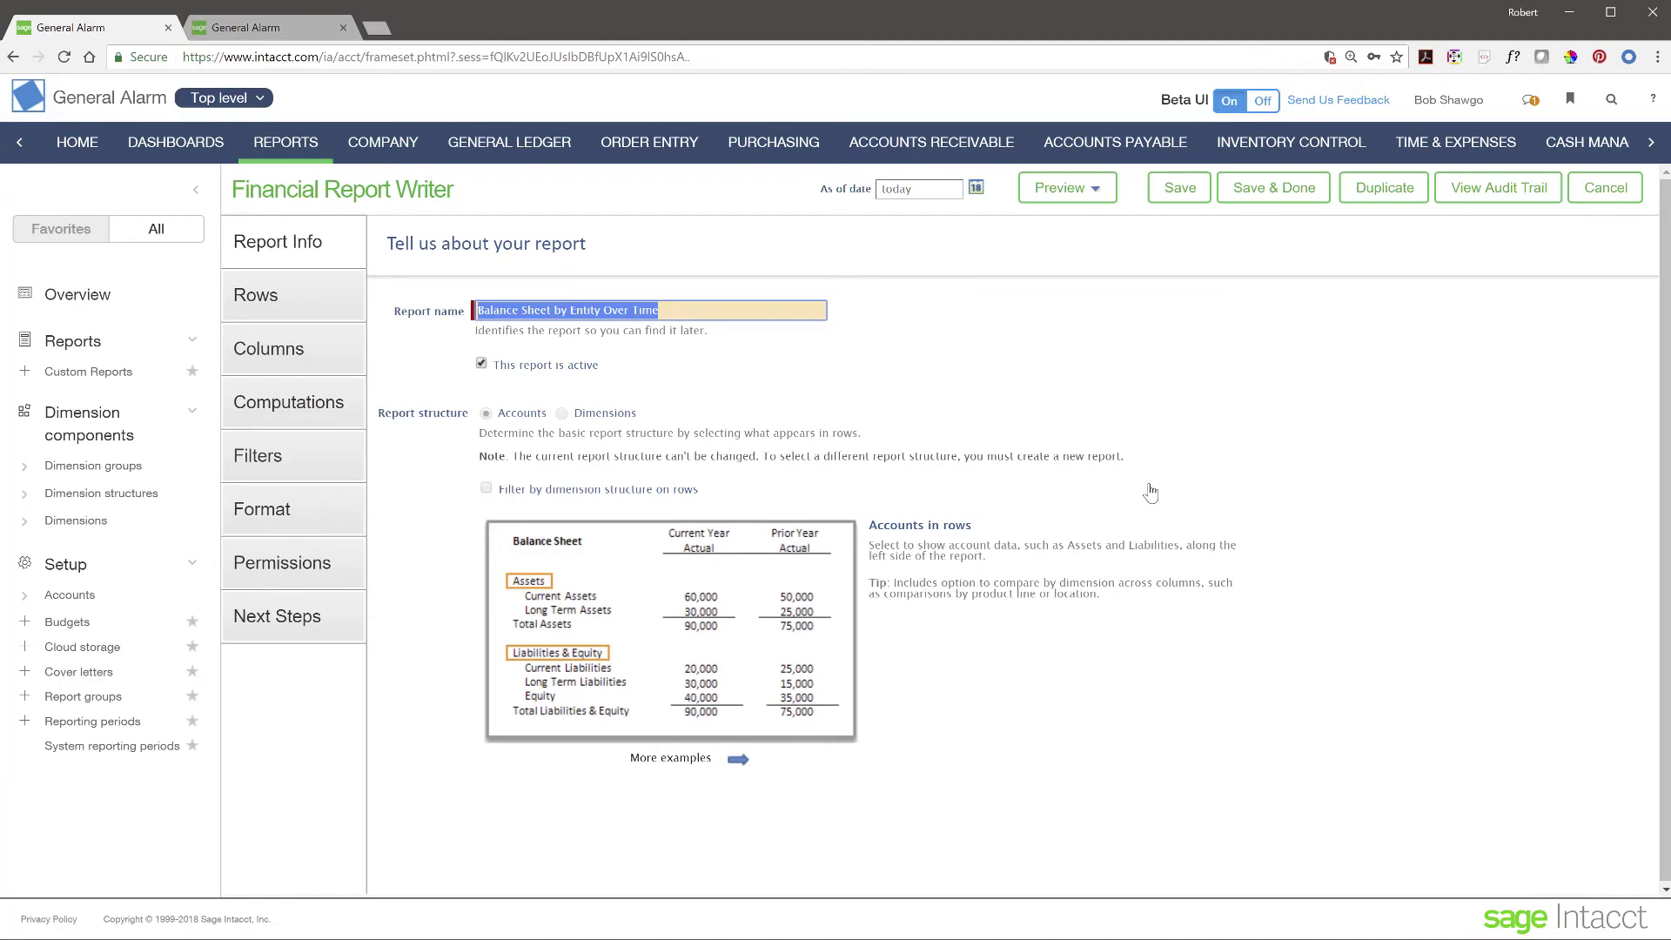
left_click(771, 384)
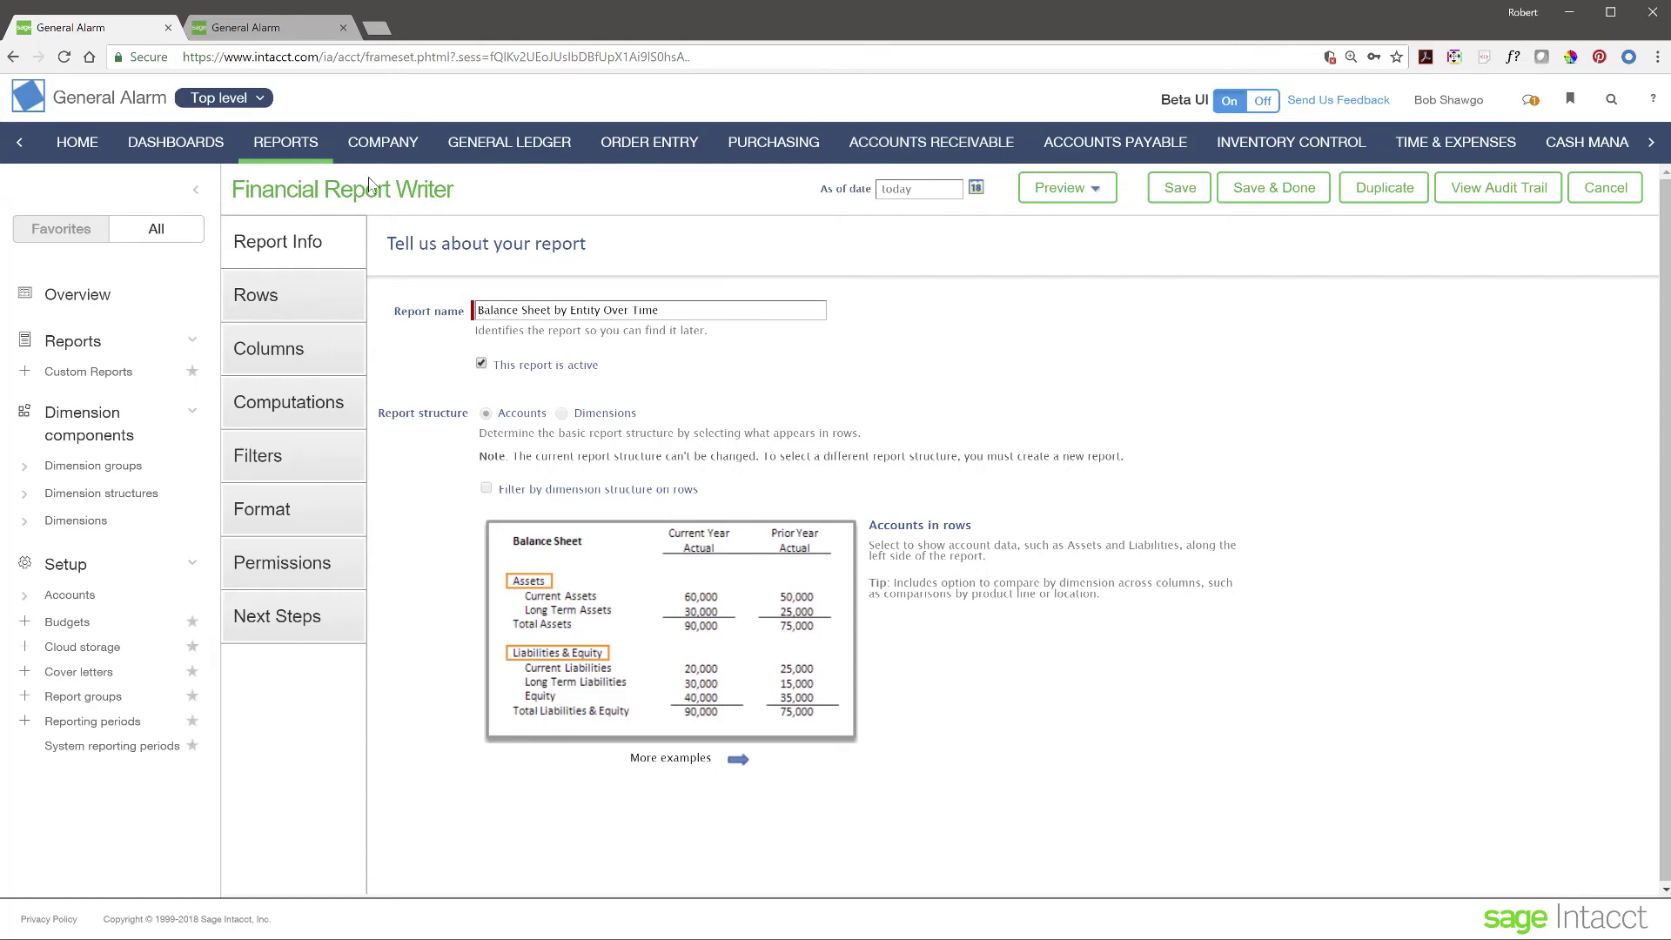
- Show the Define rows step listing the Assets and Liabilities And Equity account groups
left_click(275, 311)
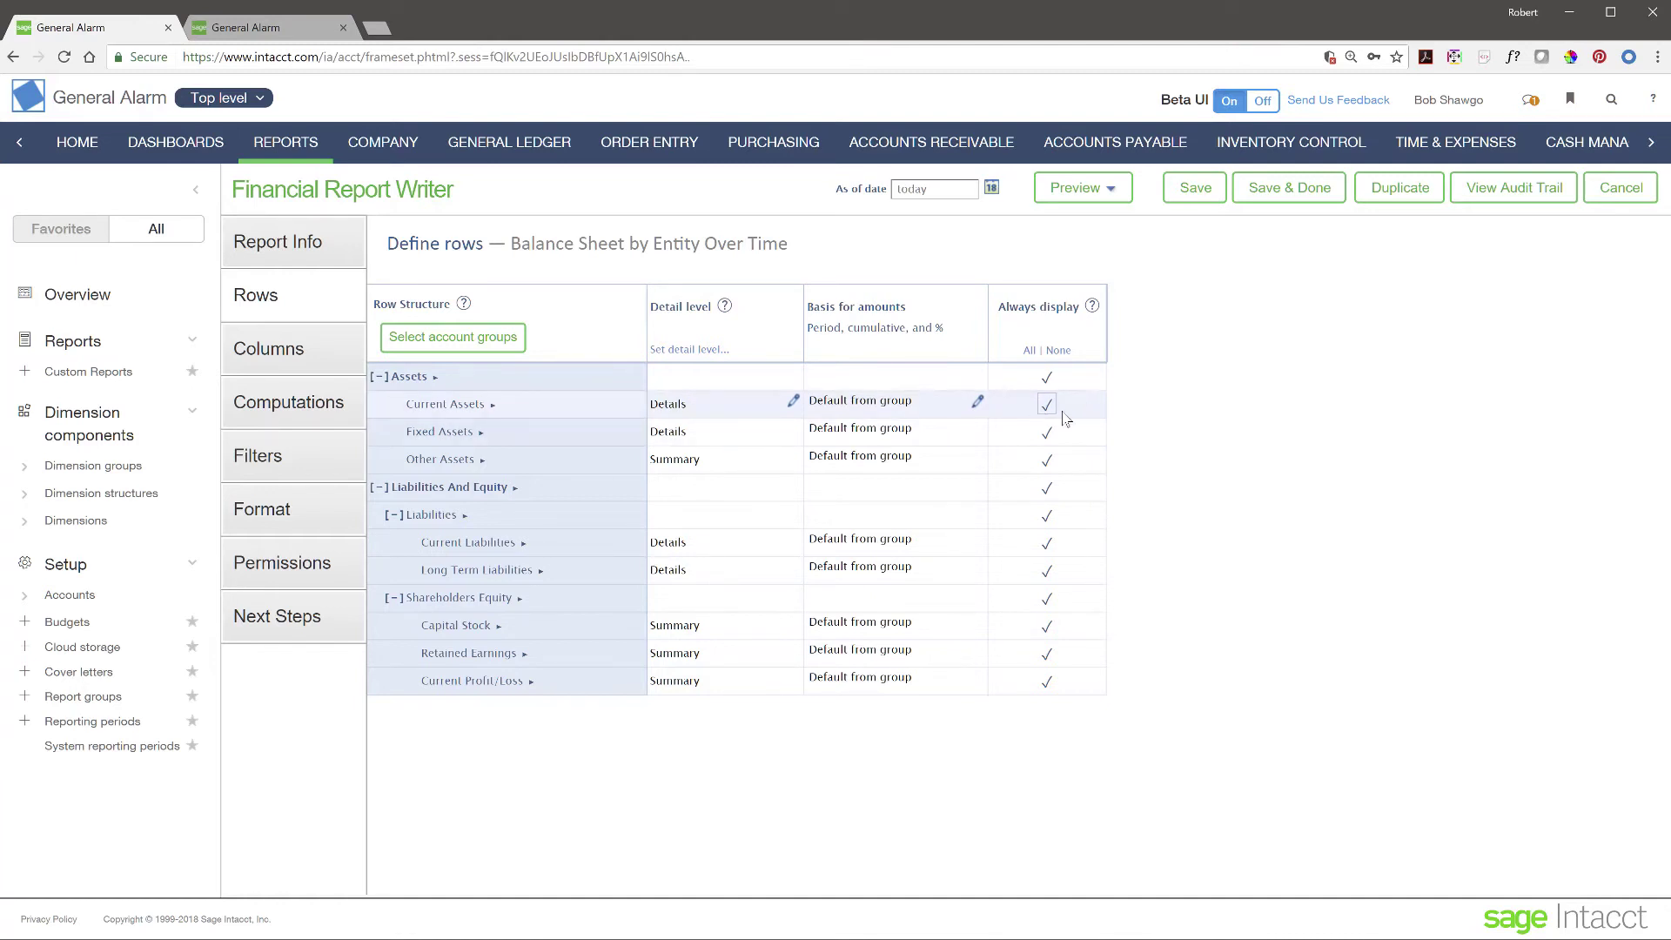
- Open the Columns step and expand the Actual column set to Current Month by Locations
left_click(294, 360)
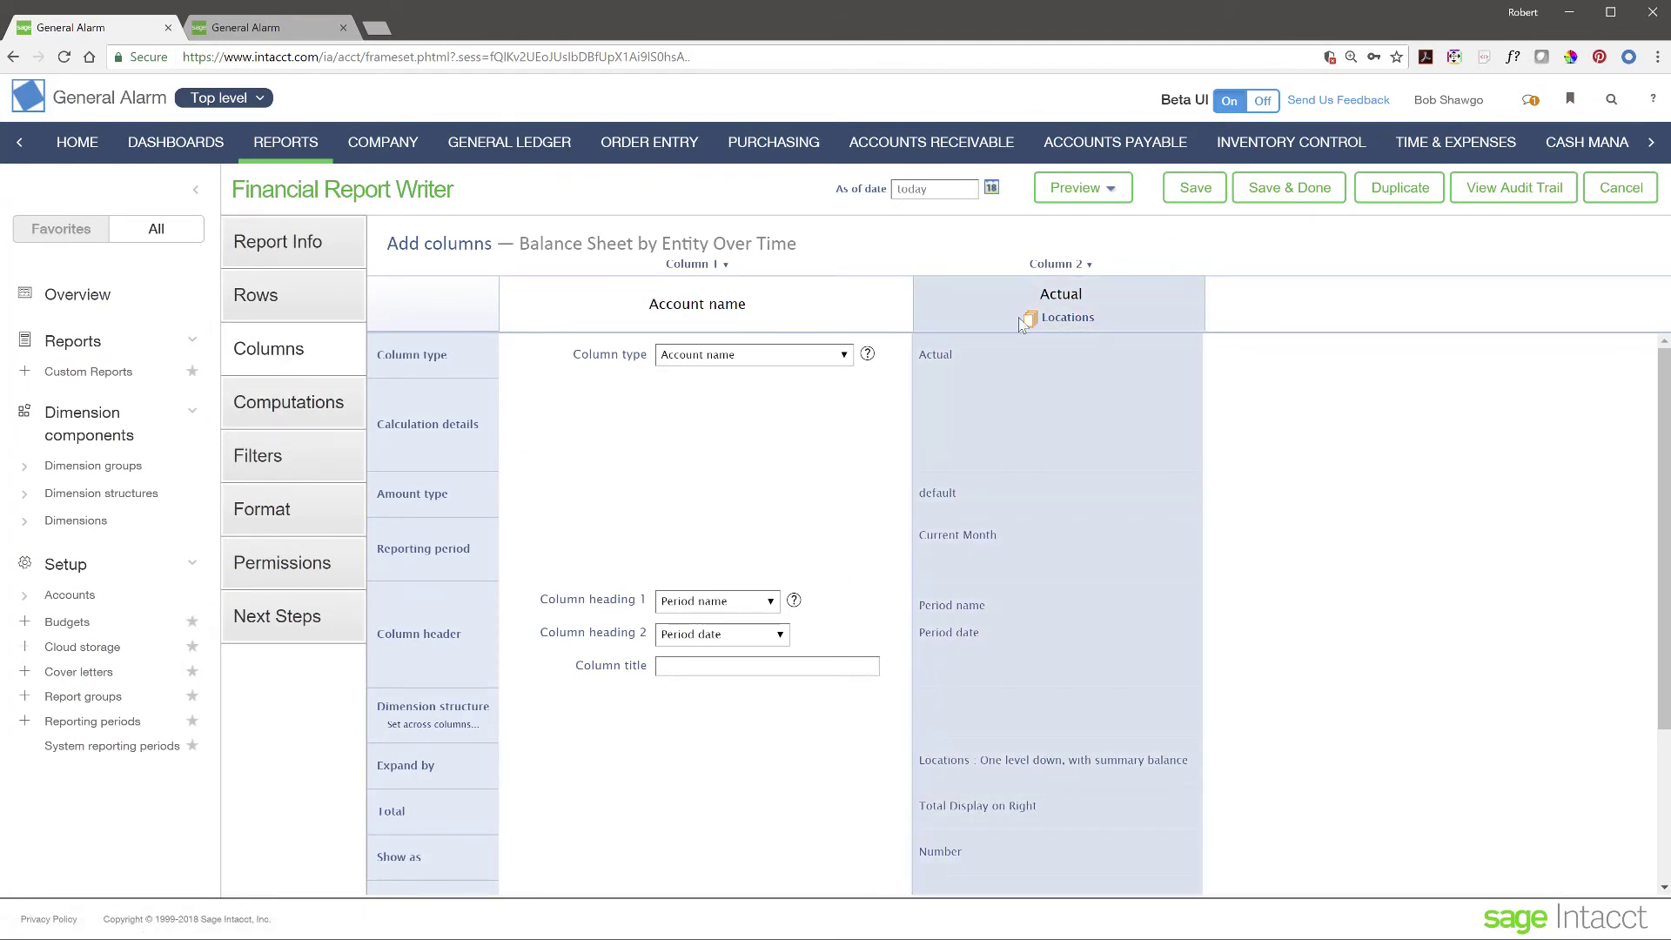
left_click(1130, 296)
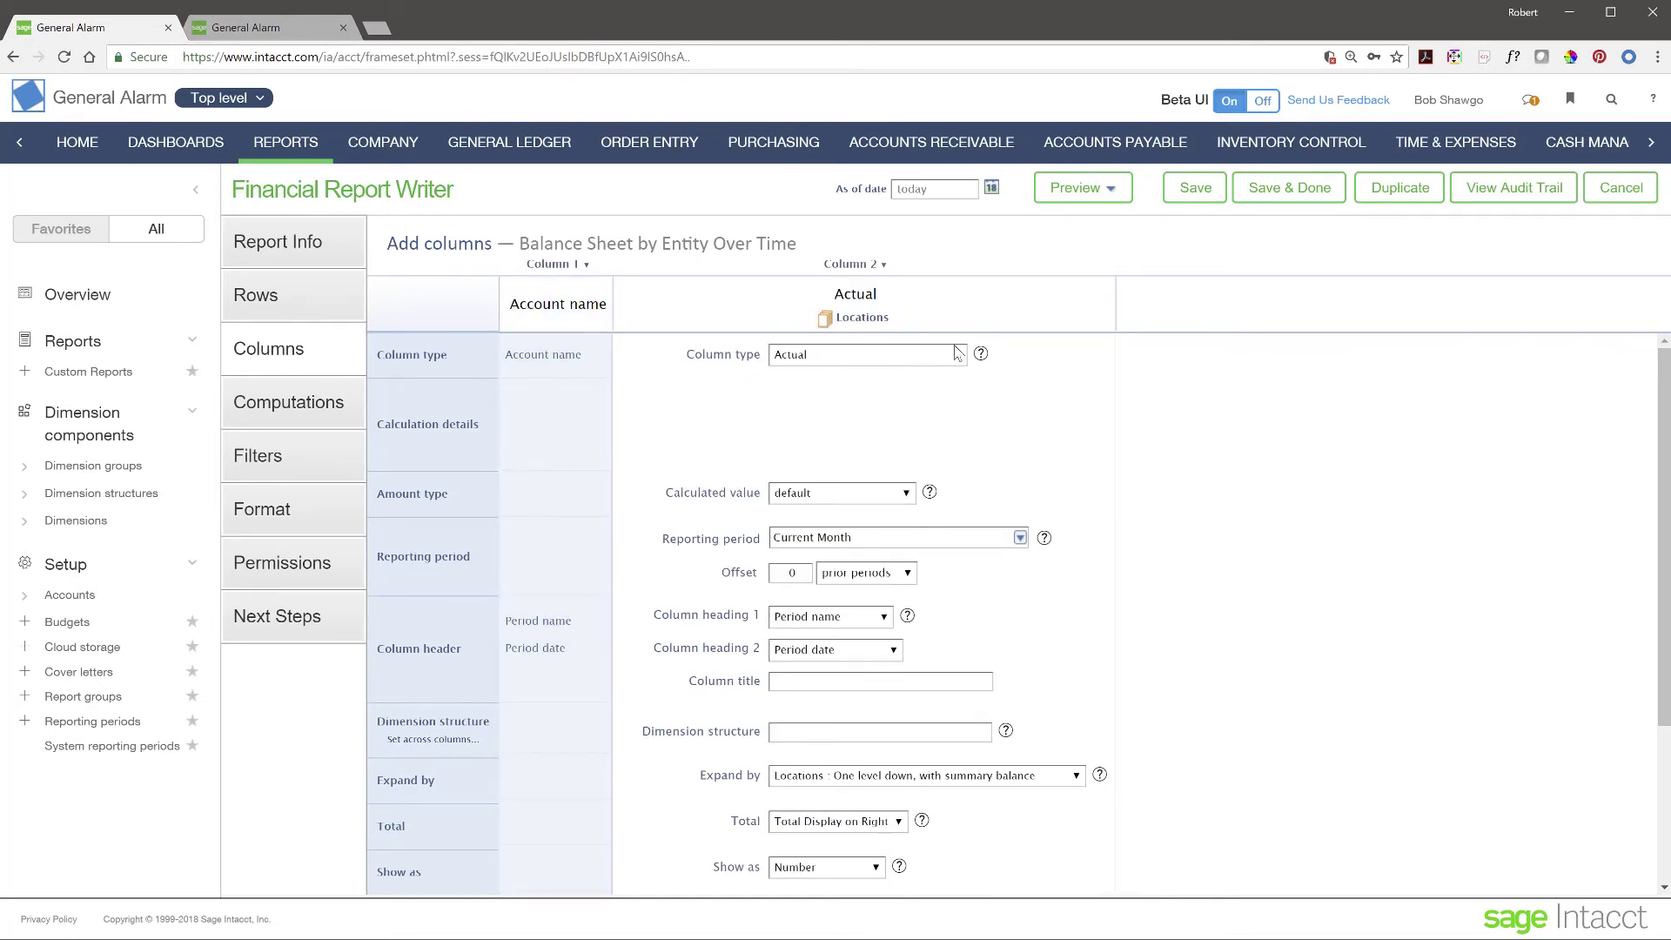
scroll(852, 785, "down", 3)
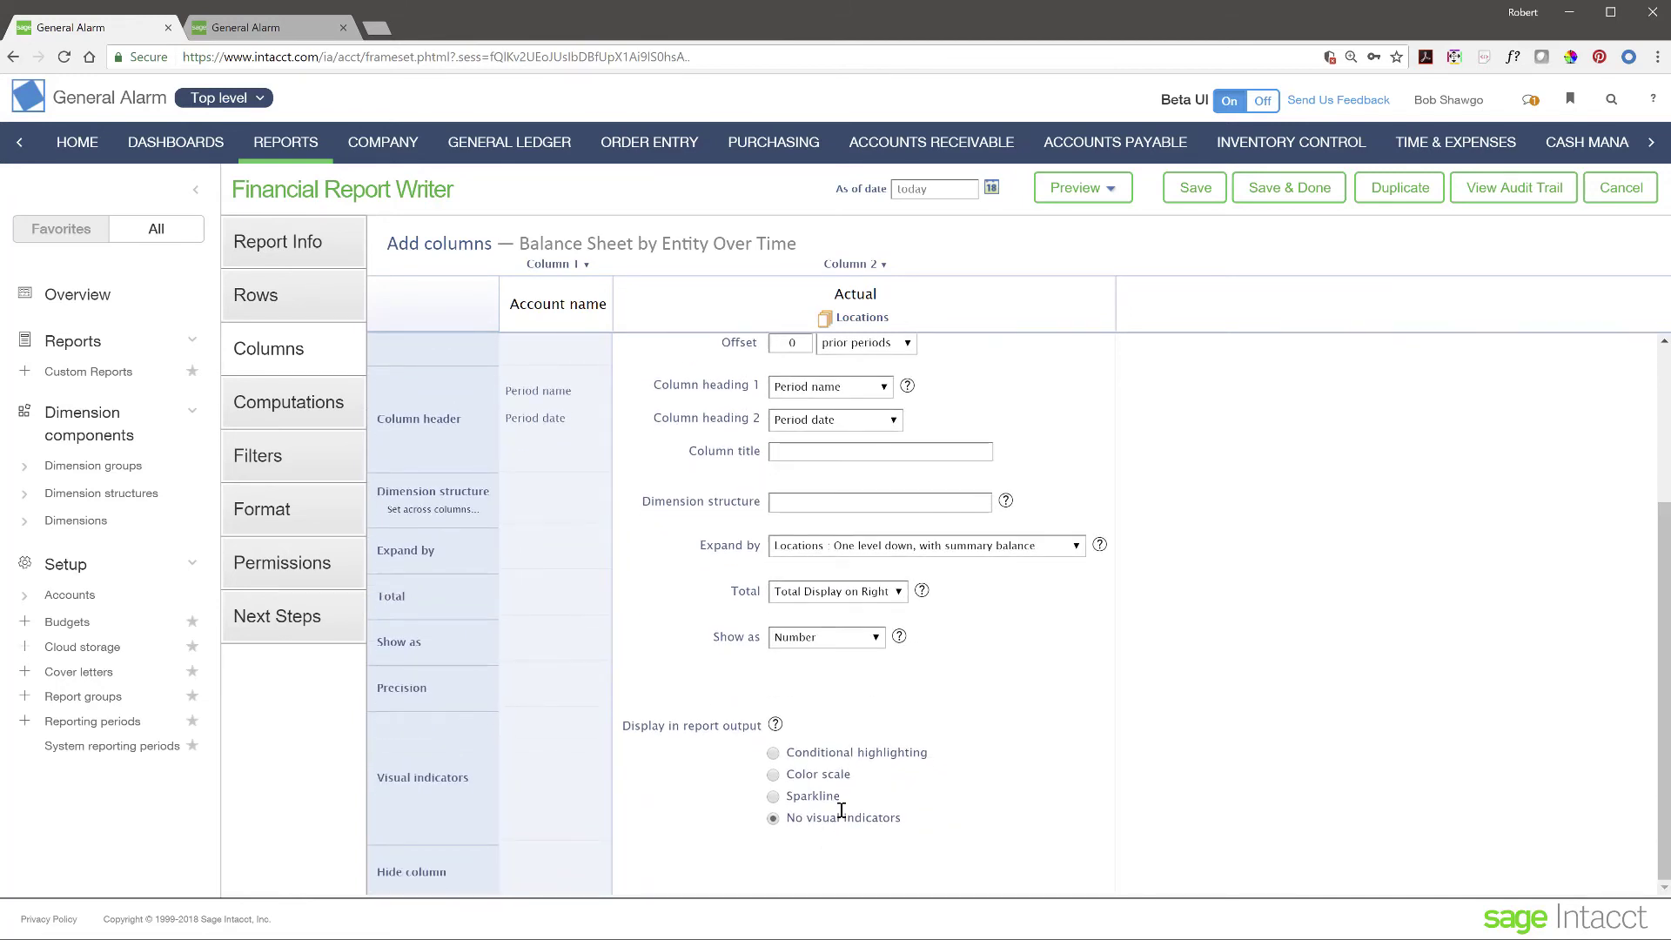
scroll(839, 809, "up", 3)
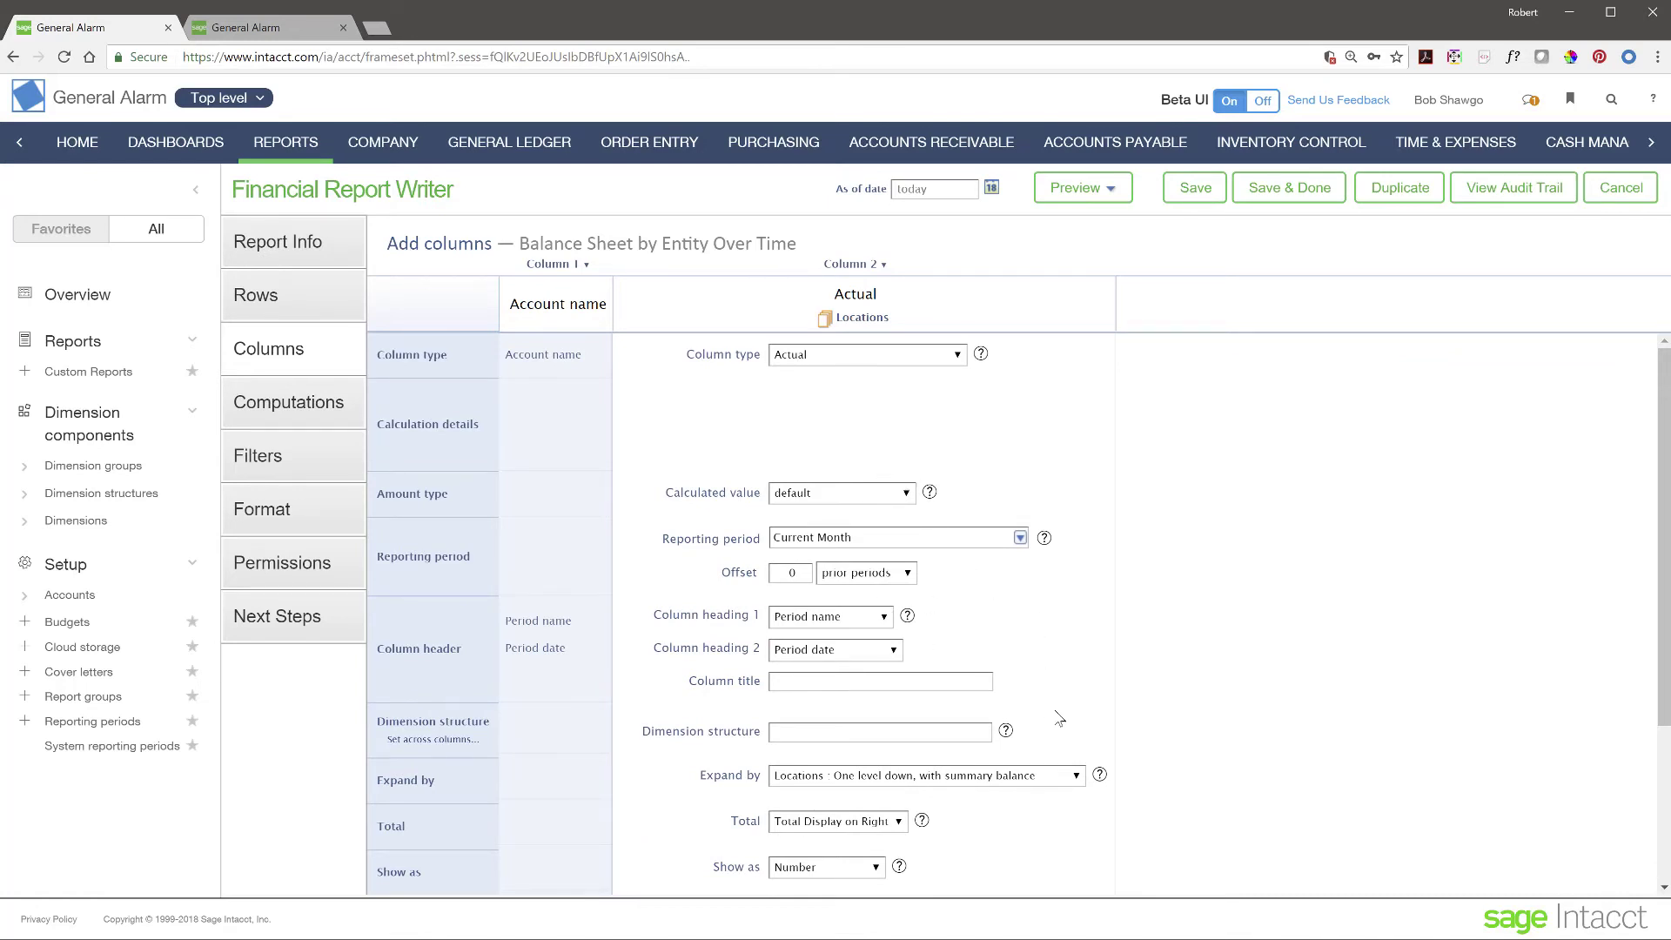
- Step through Computations to the Filters step, where As of Date, Department and Location prompt at run-time
left_click(325, 413)
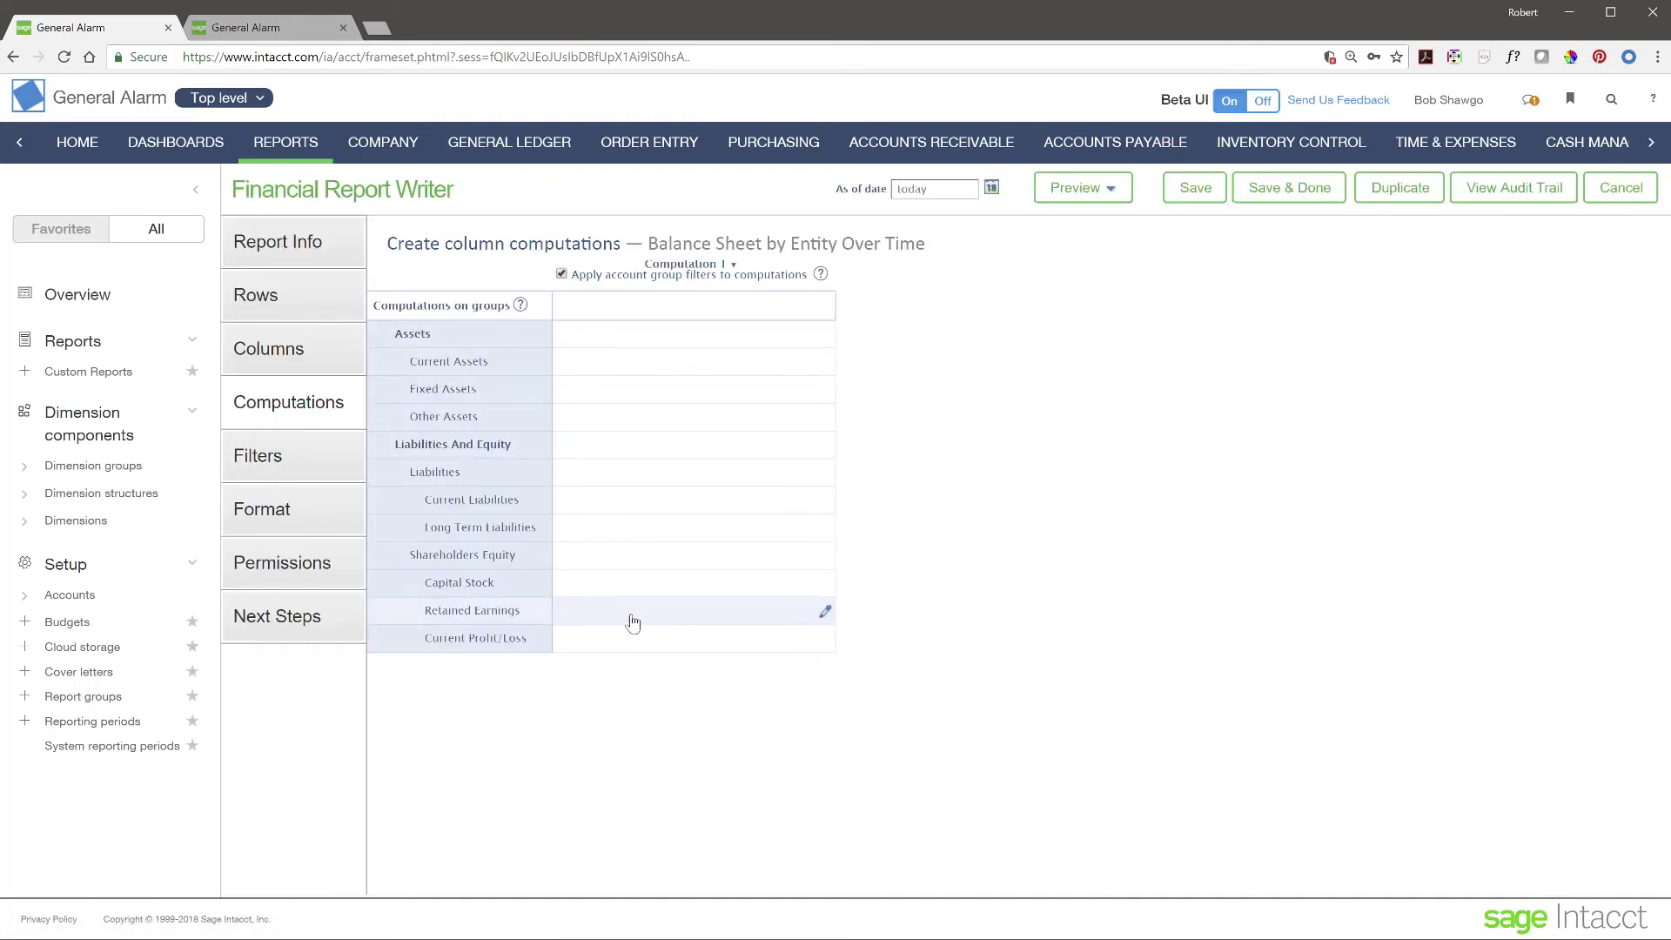
left_click(265, 463)
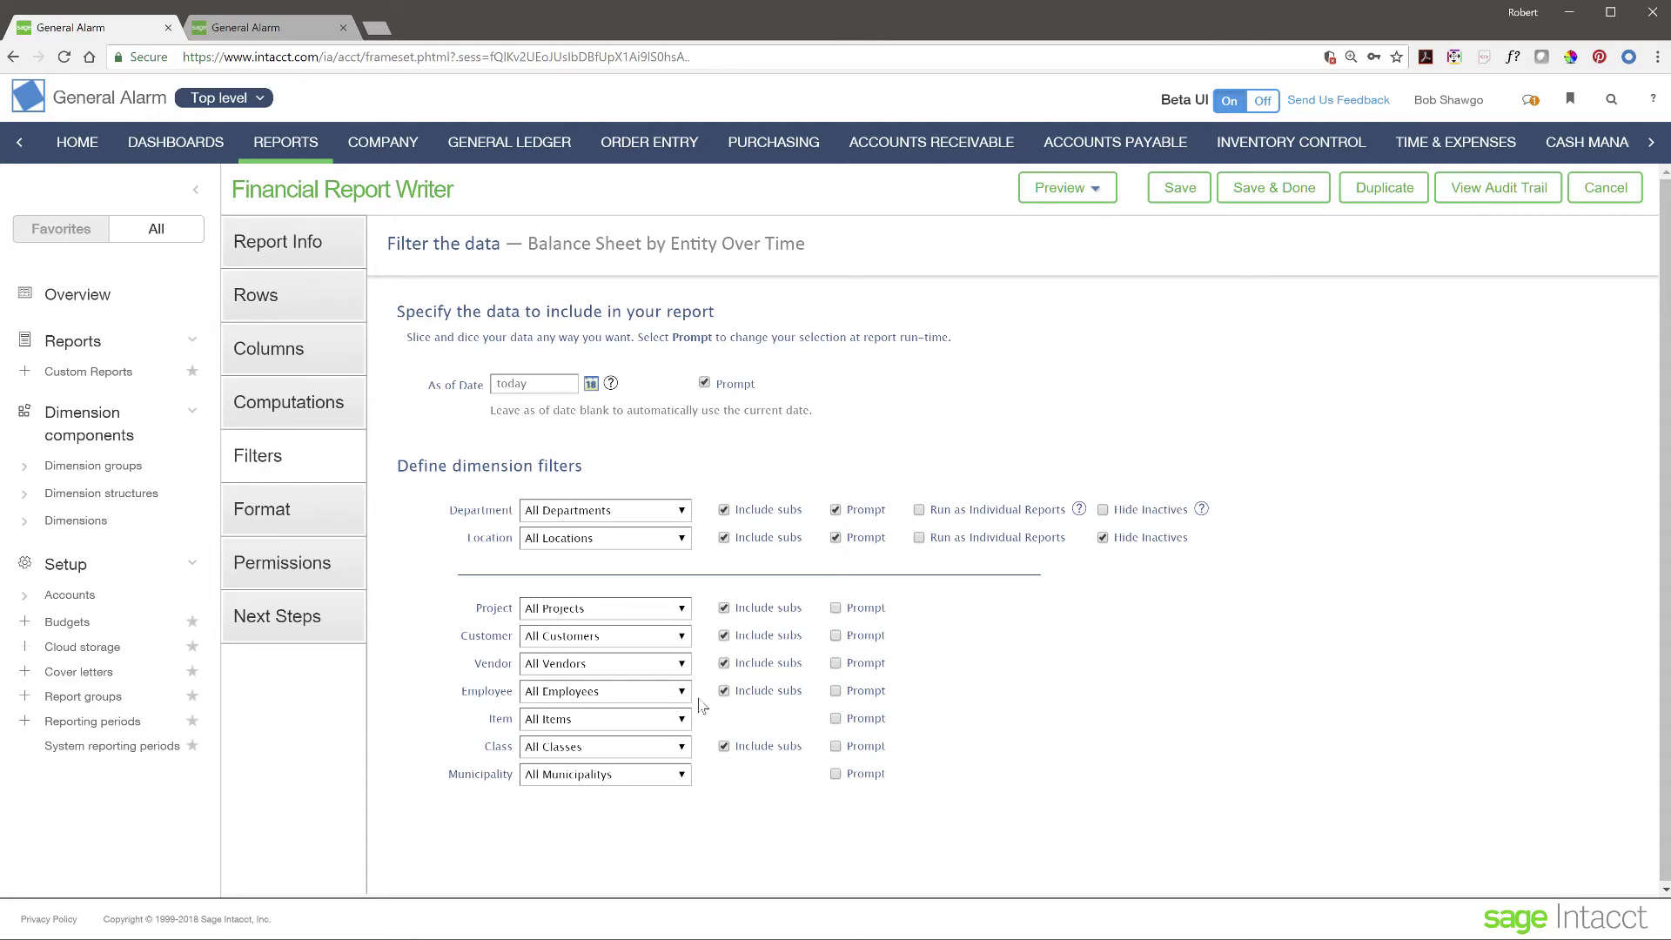
left_click(561, 384)
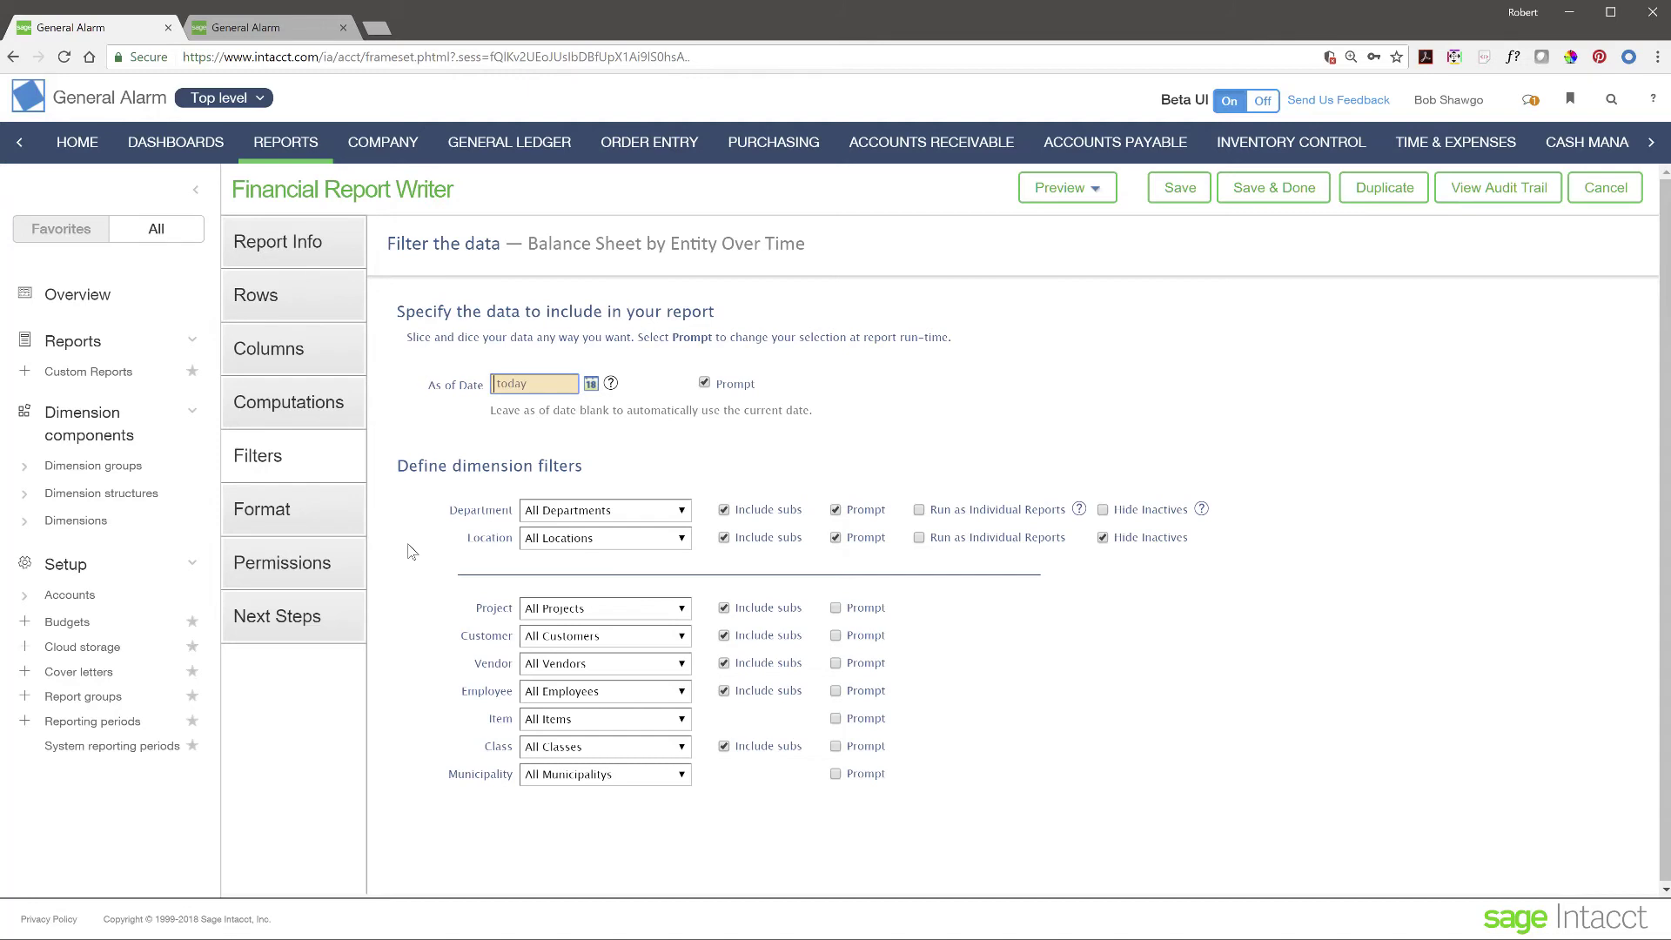
- Pass the formatting step to reach Permissions, showing Group\Everyone access and no exclusions
left_click(251, 516)
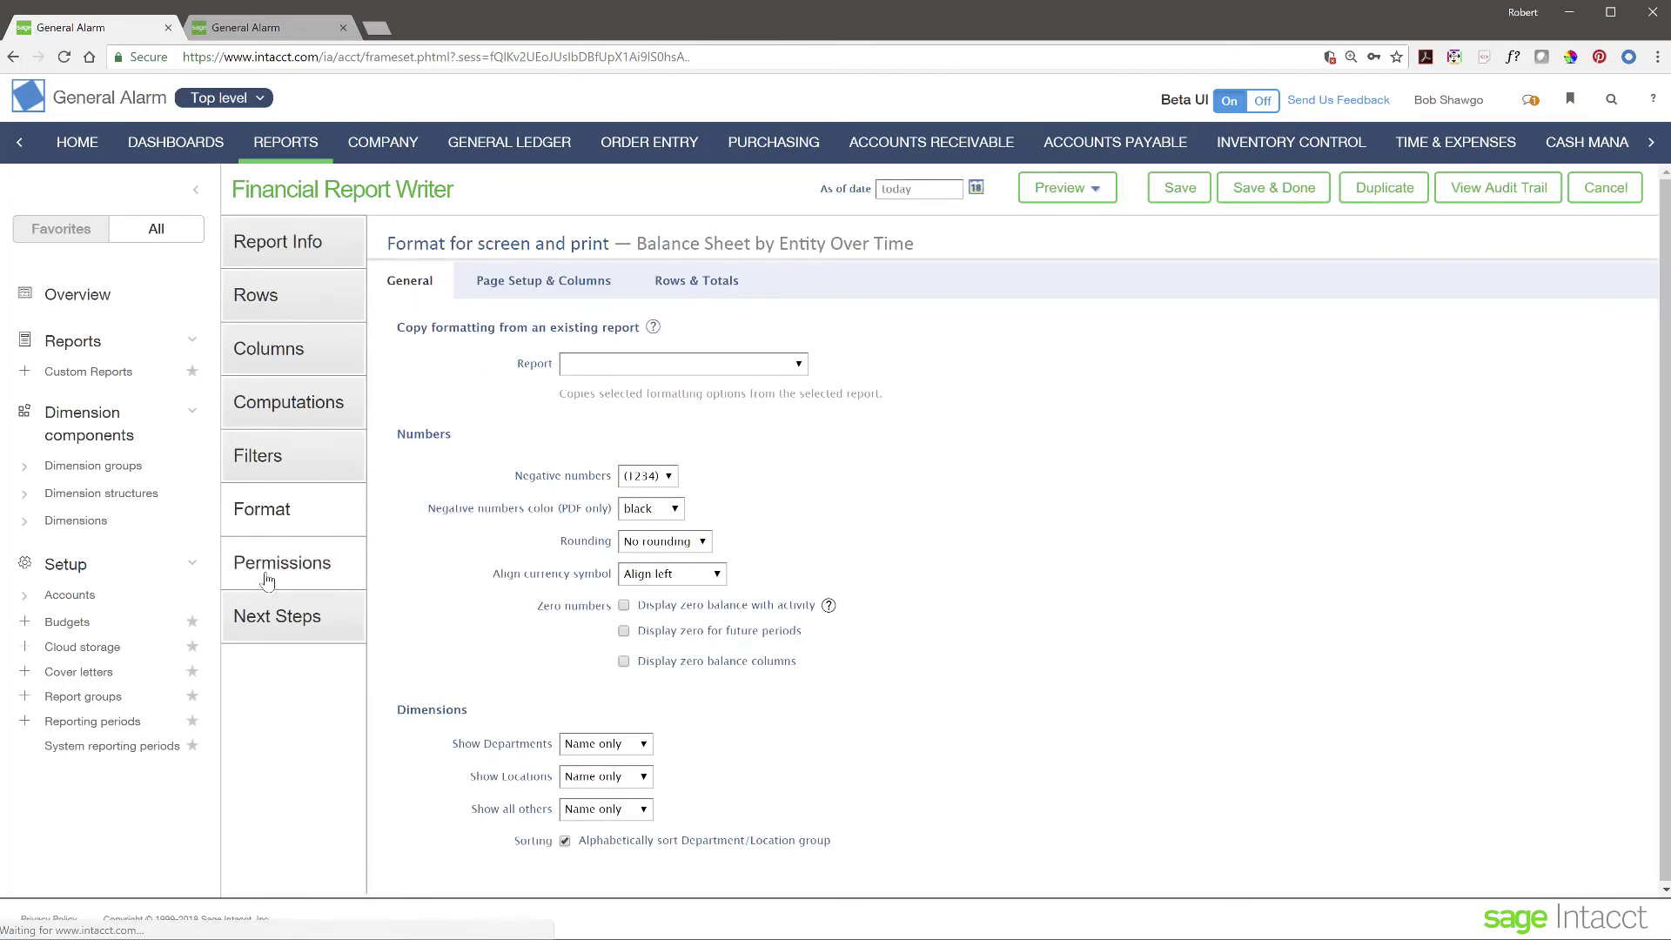
left_click(286, 576)
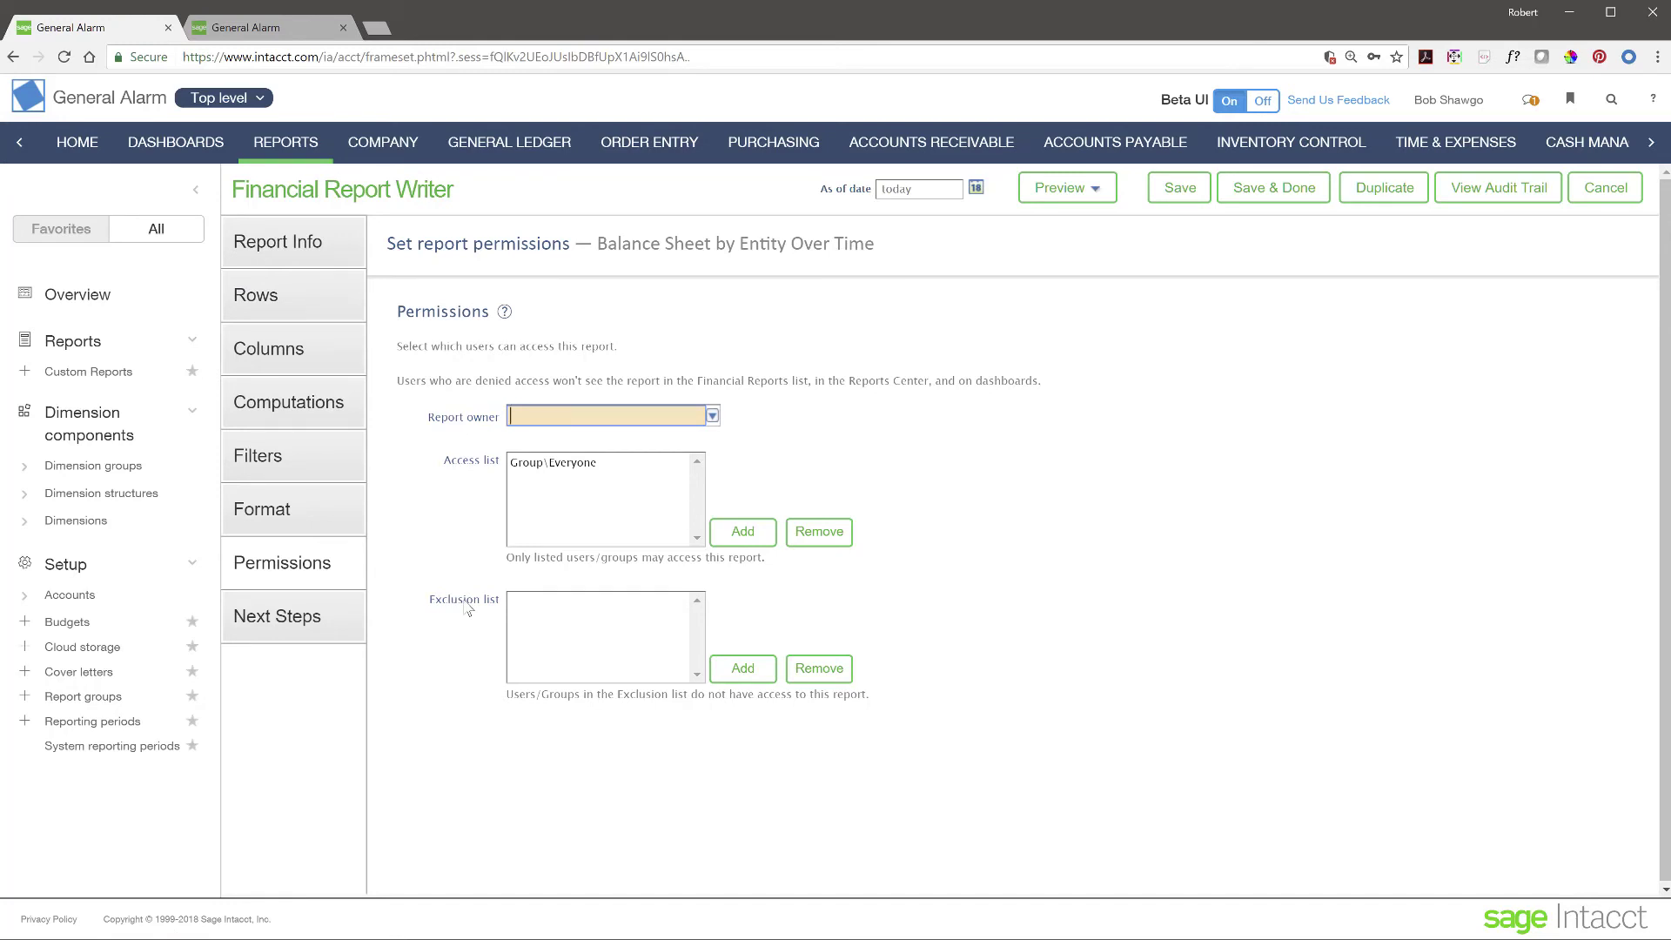
- Collapse the side panel and scroll through the Financial, General Ledger and Purchasing sections of All reports
left_click(196, 201)
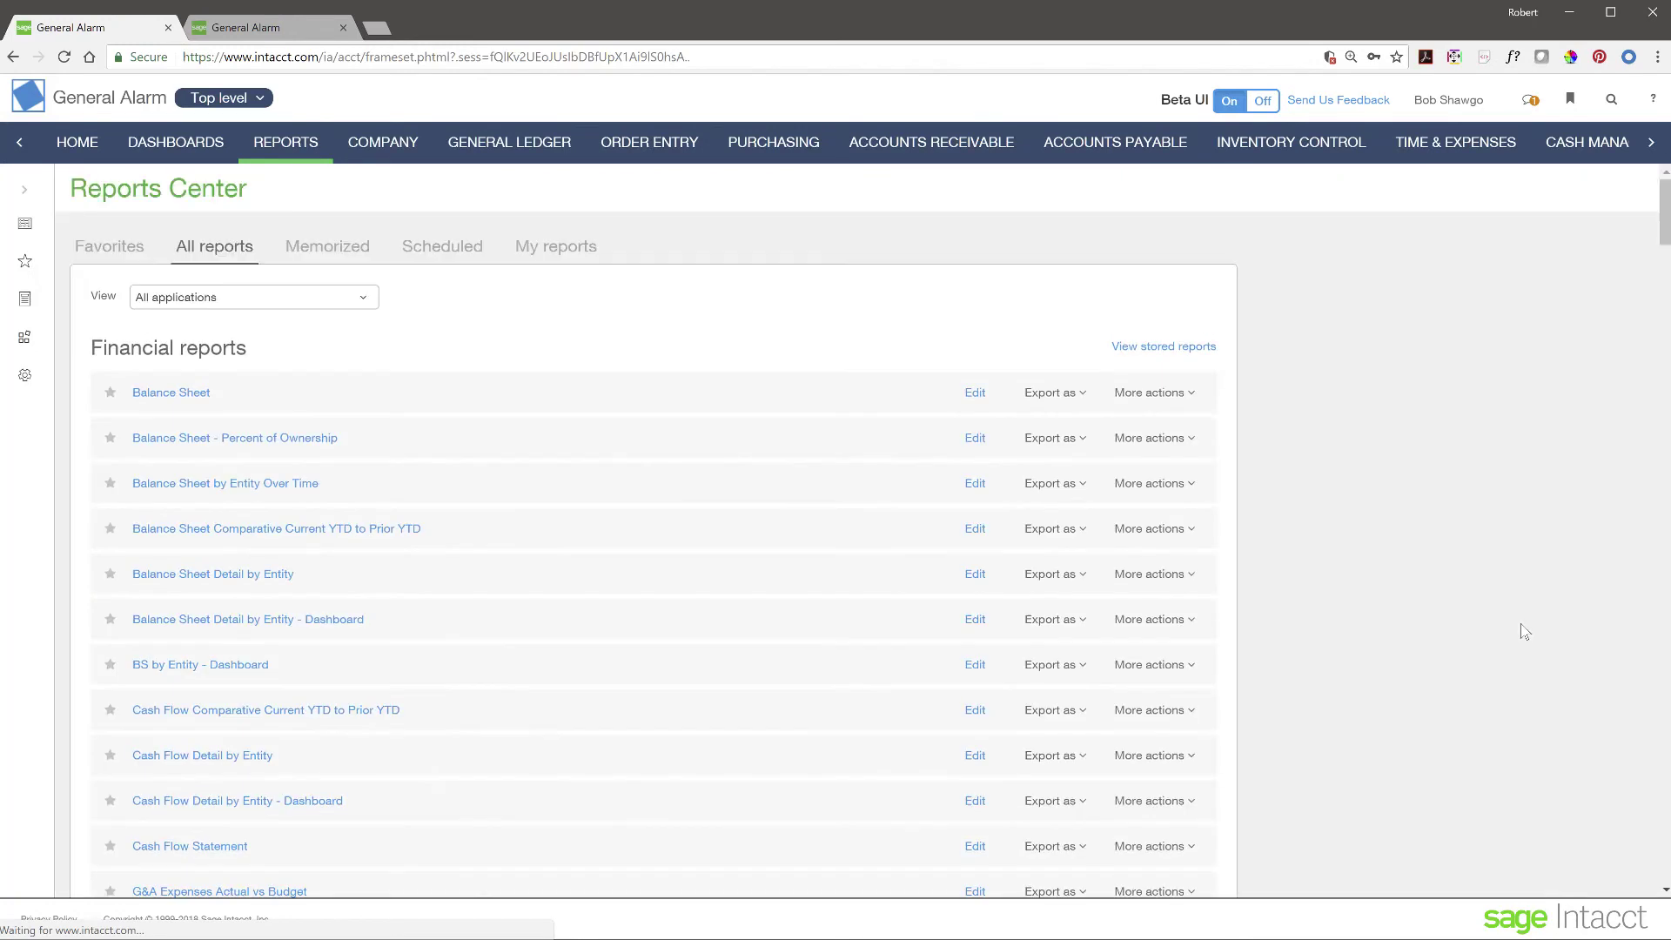
scroll(332, 625, "down", 15)
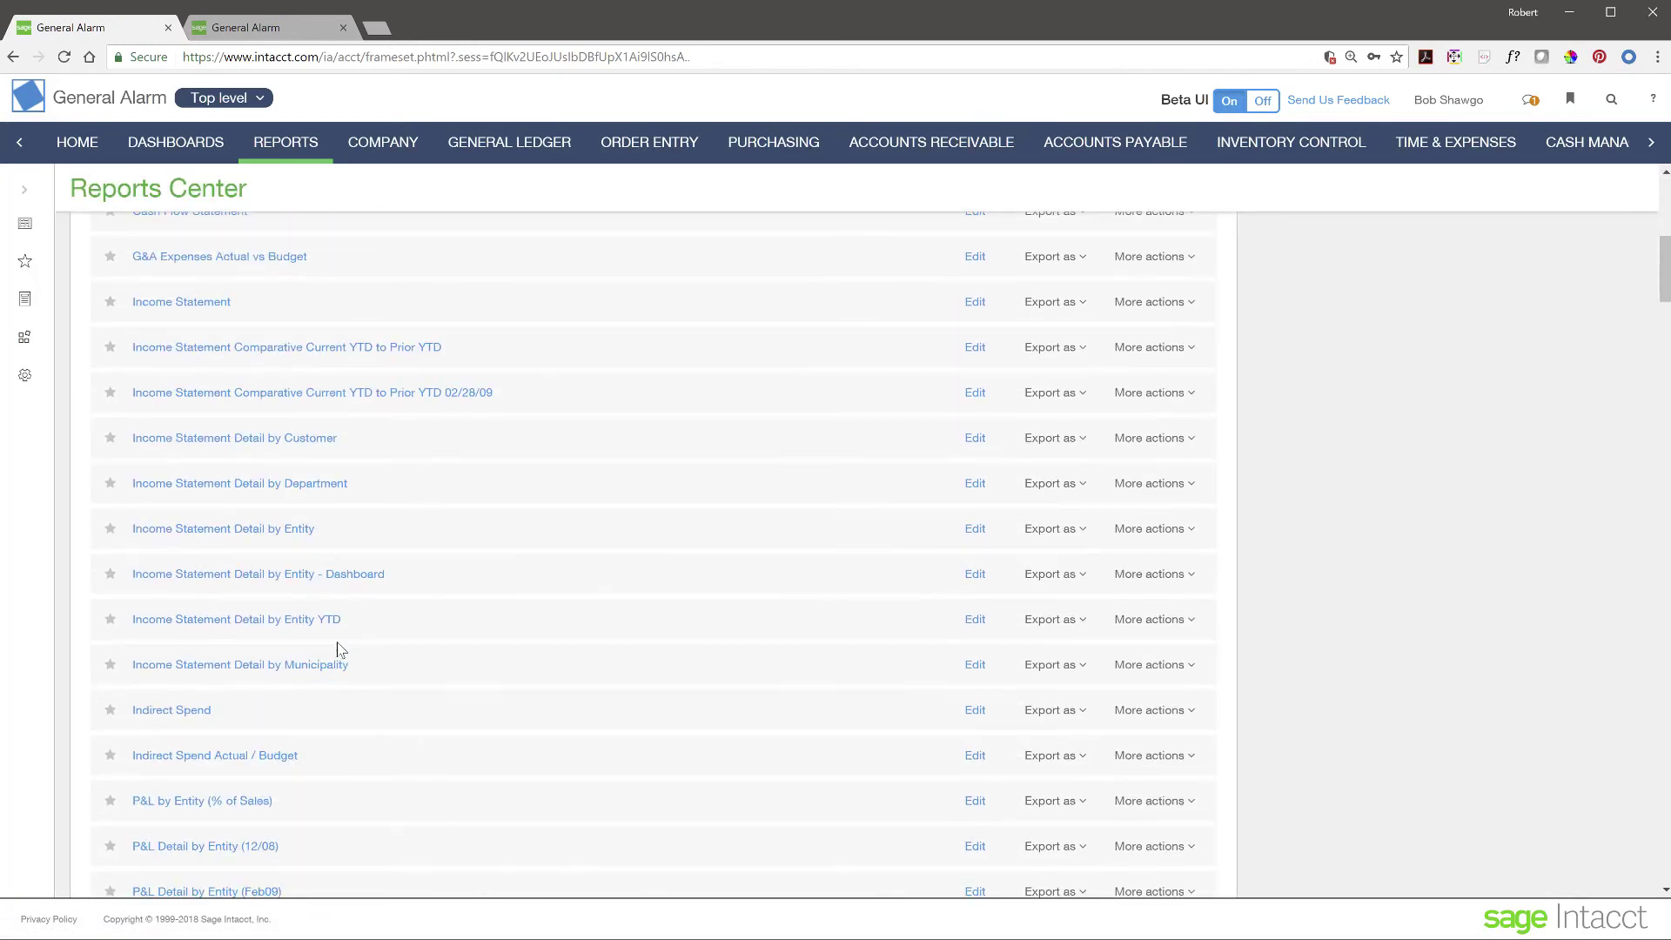
scroll(340, 650, "down", 4)
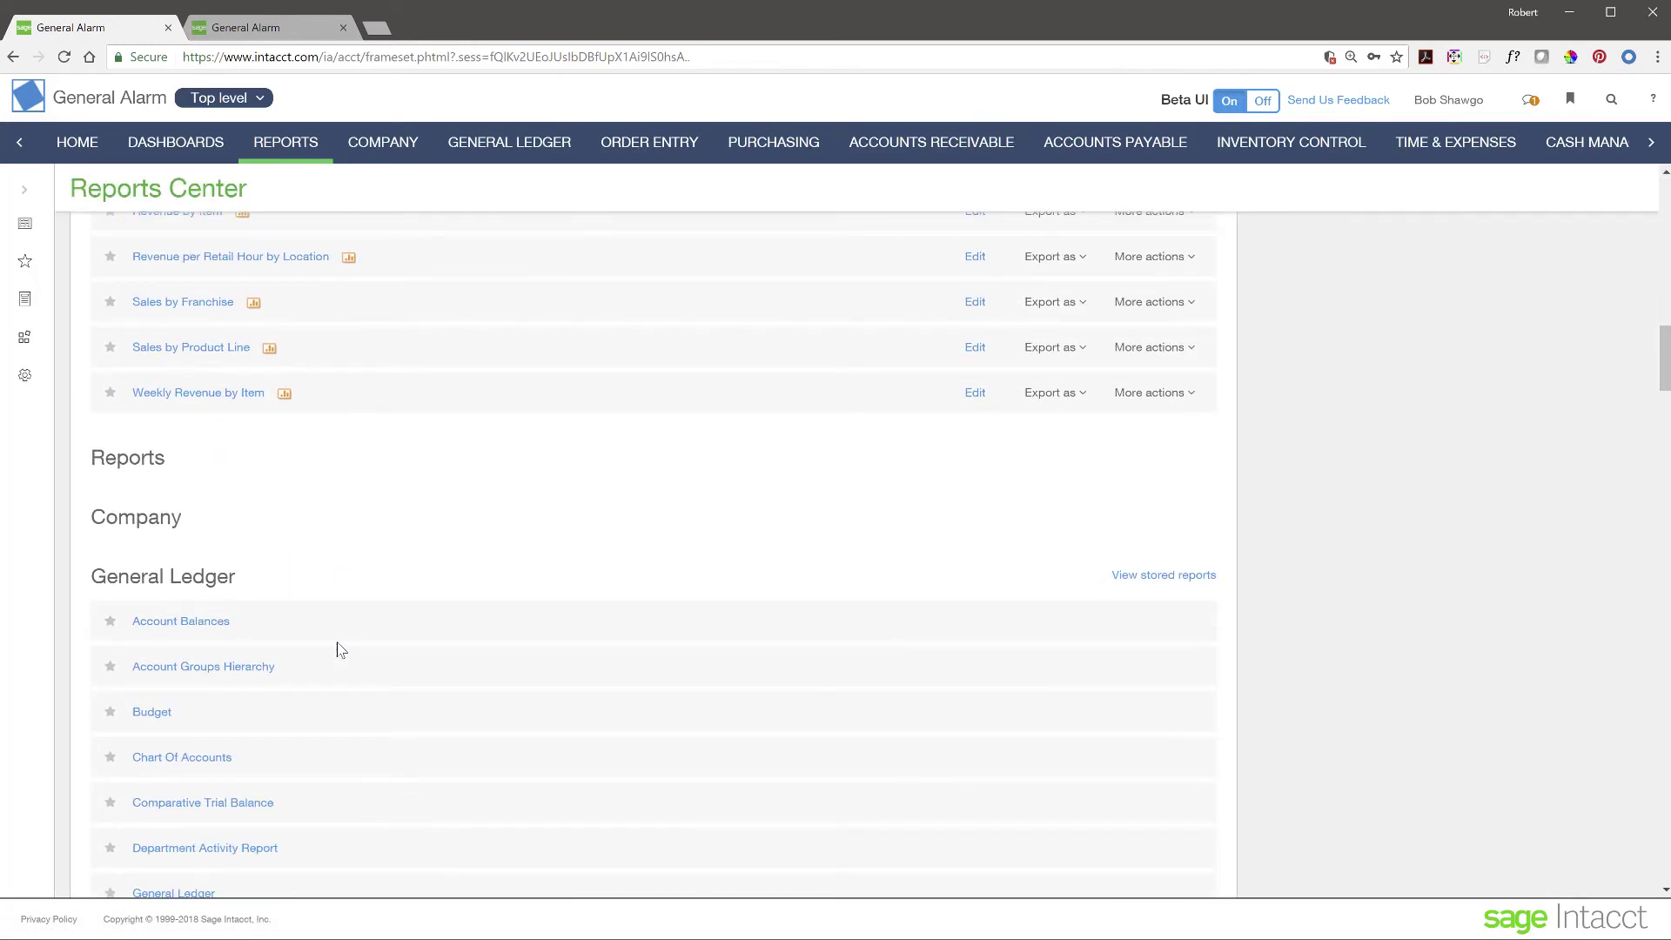
scroll(341, 650, "down", 2)
scroll(340, 650, "up", 8)
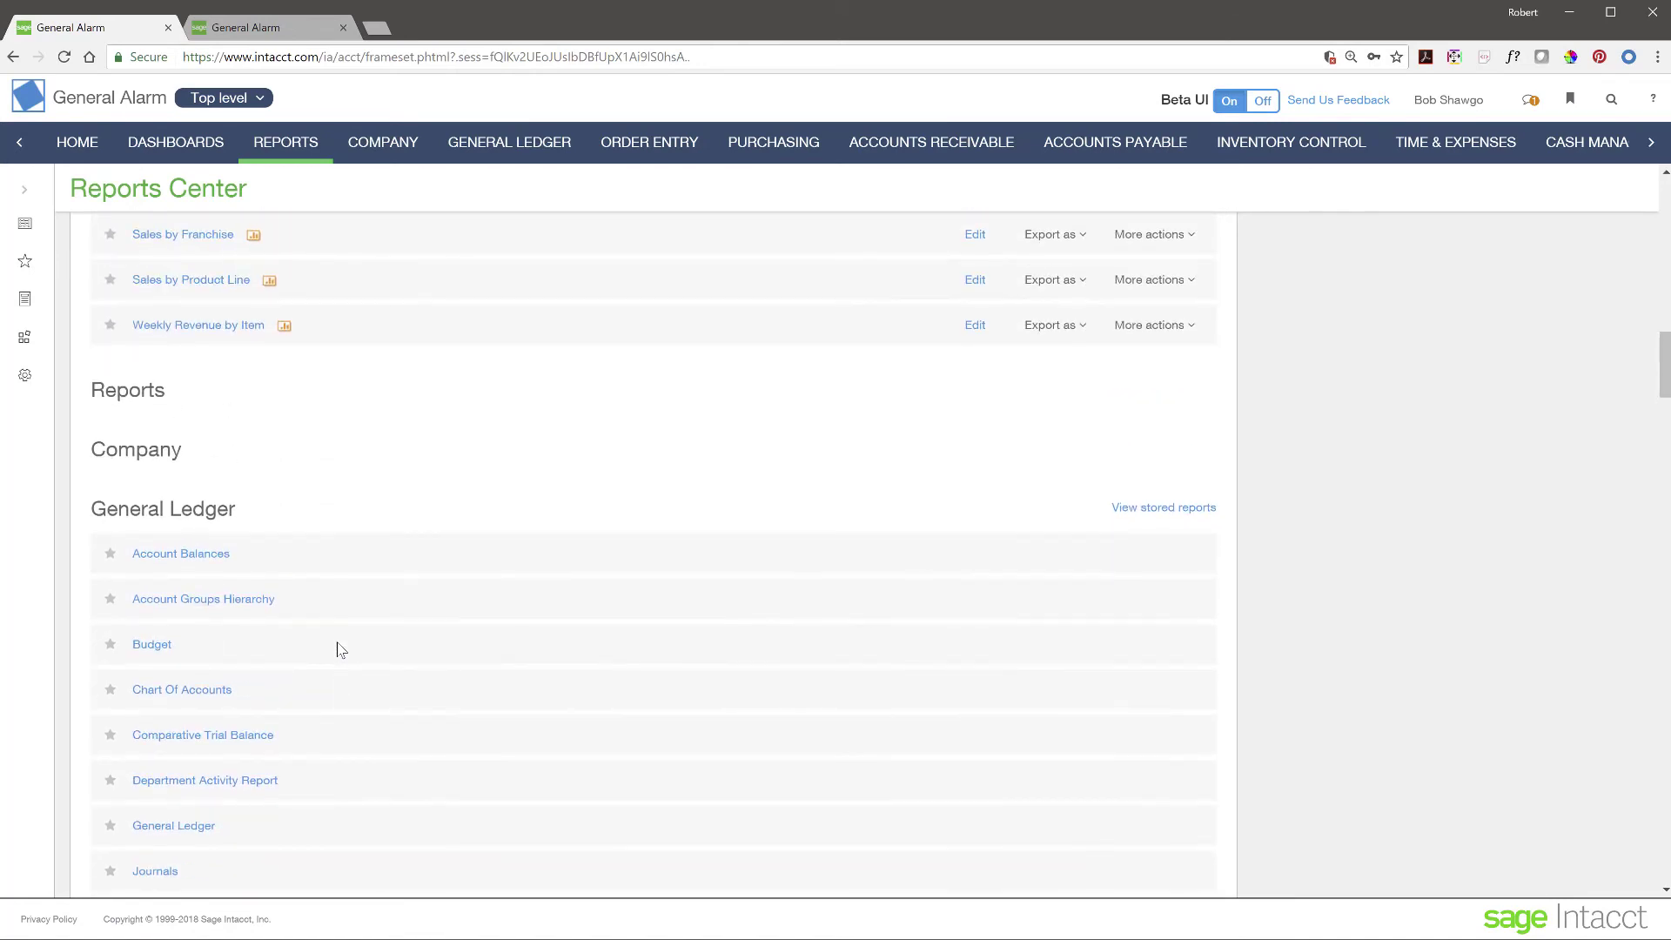
scroll(337, 651, "up", 14)
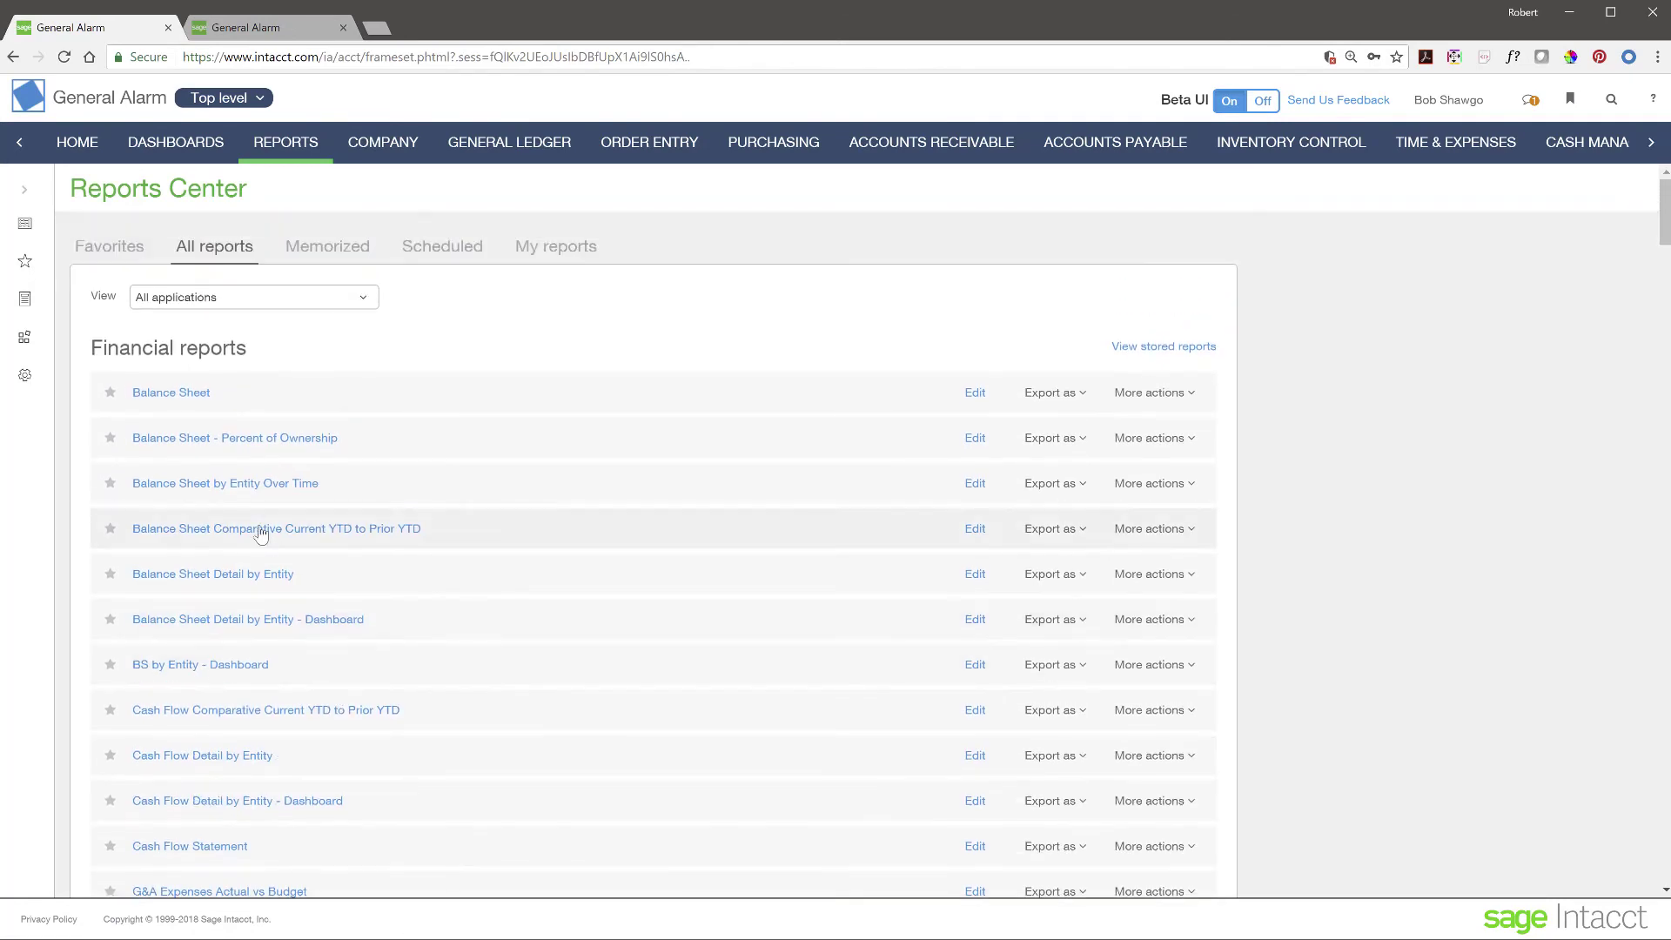
scroll(507, 665, "down", 20)
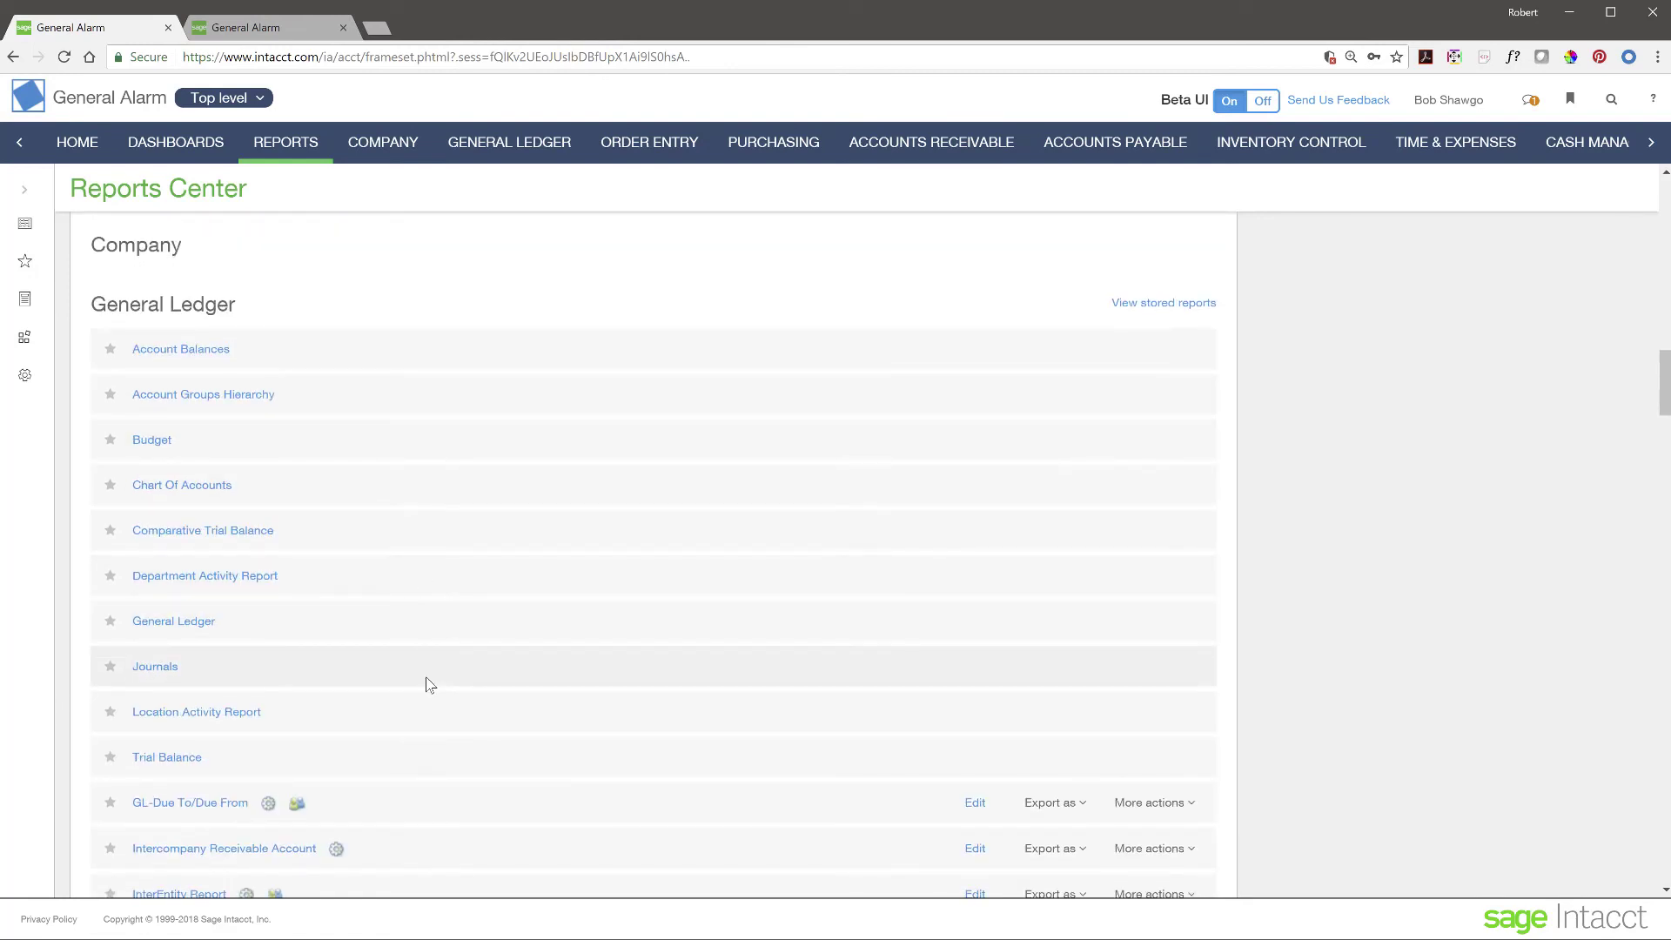
scroll(426, 682, "down", 7)
scroll(426, 684, "down", 7)
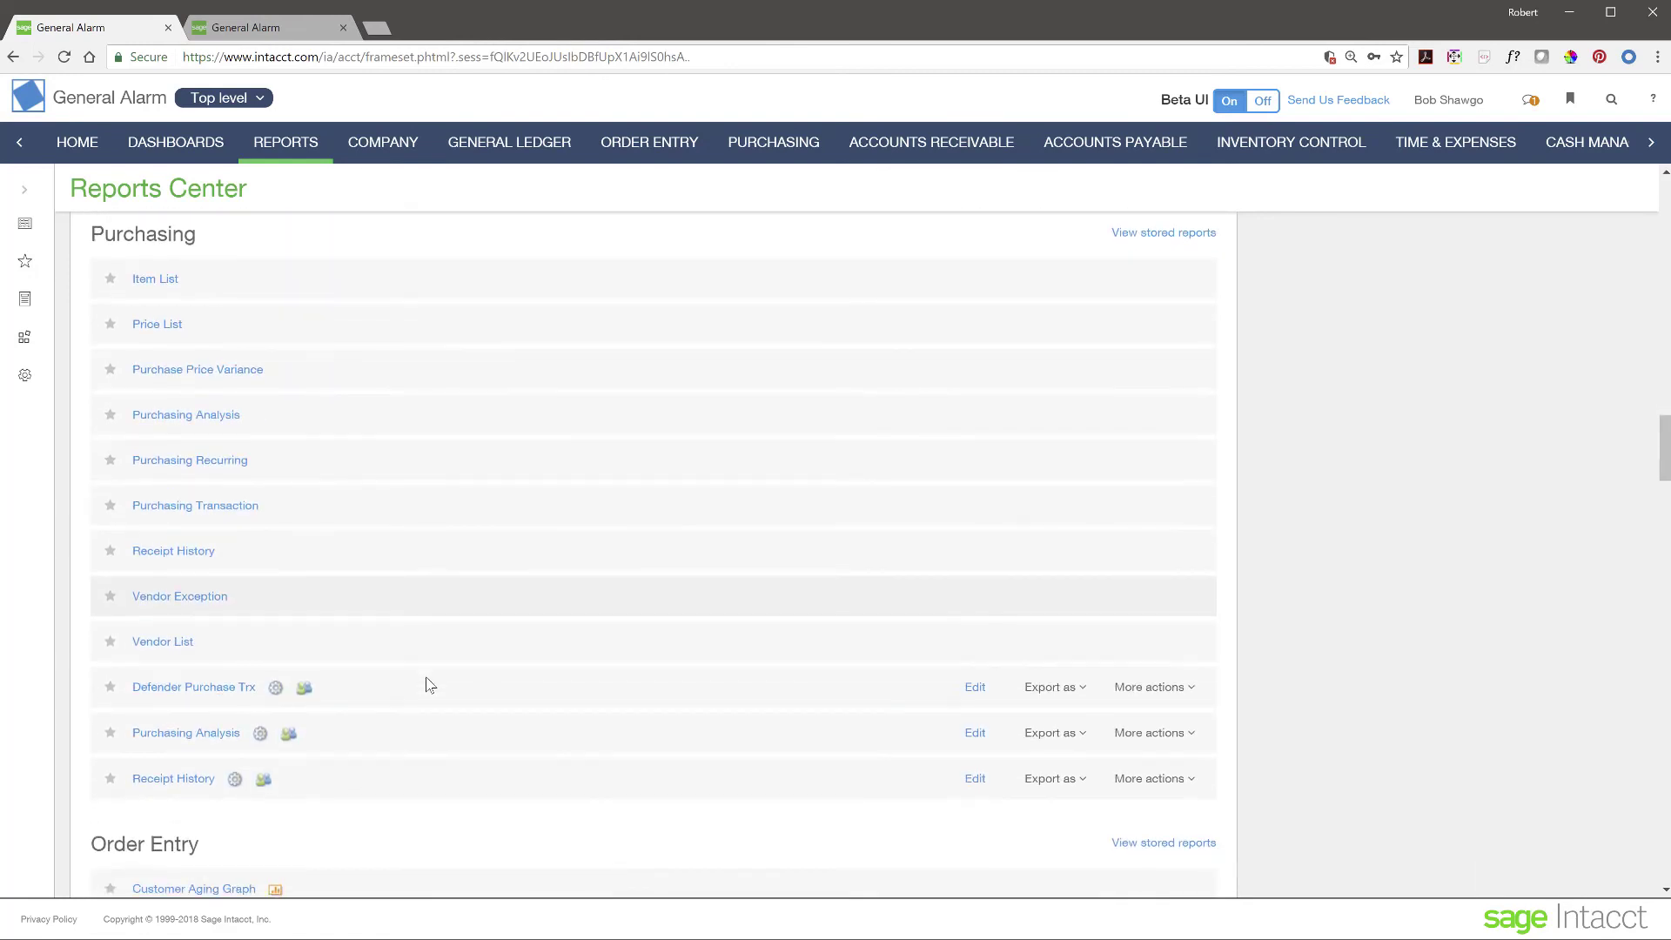
scroll(427, 684, "up", 20)
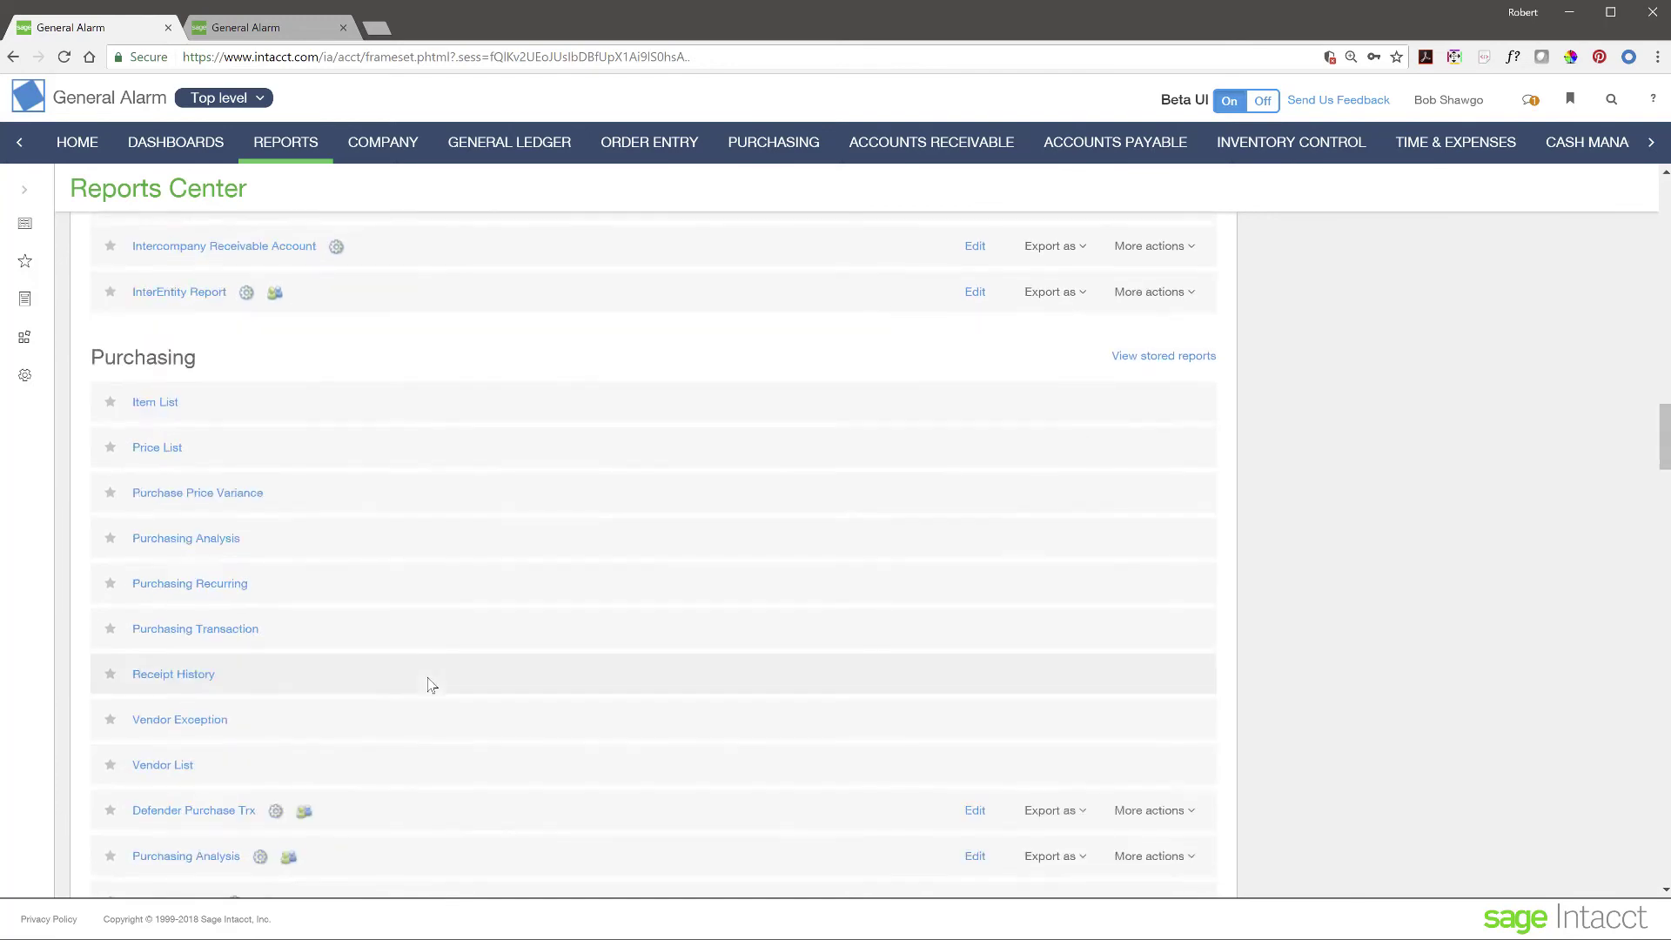
scroll(432, 685, "up", 4)
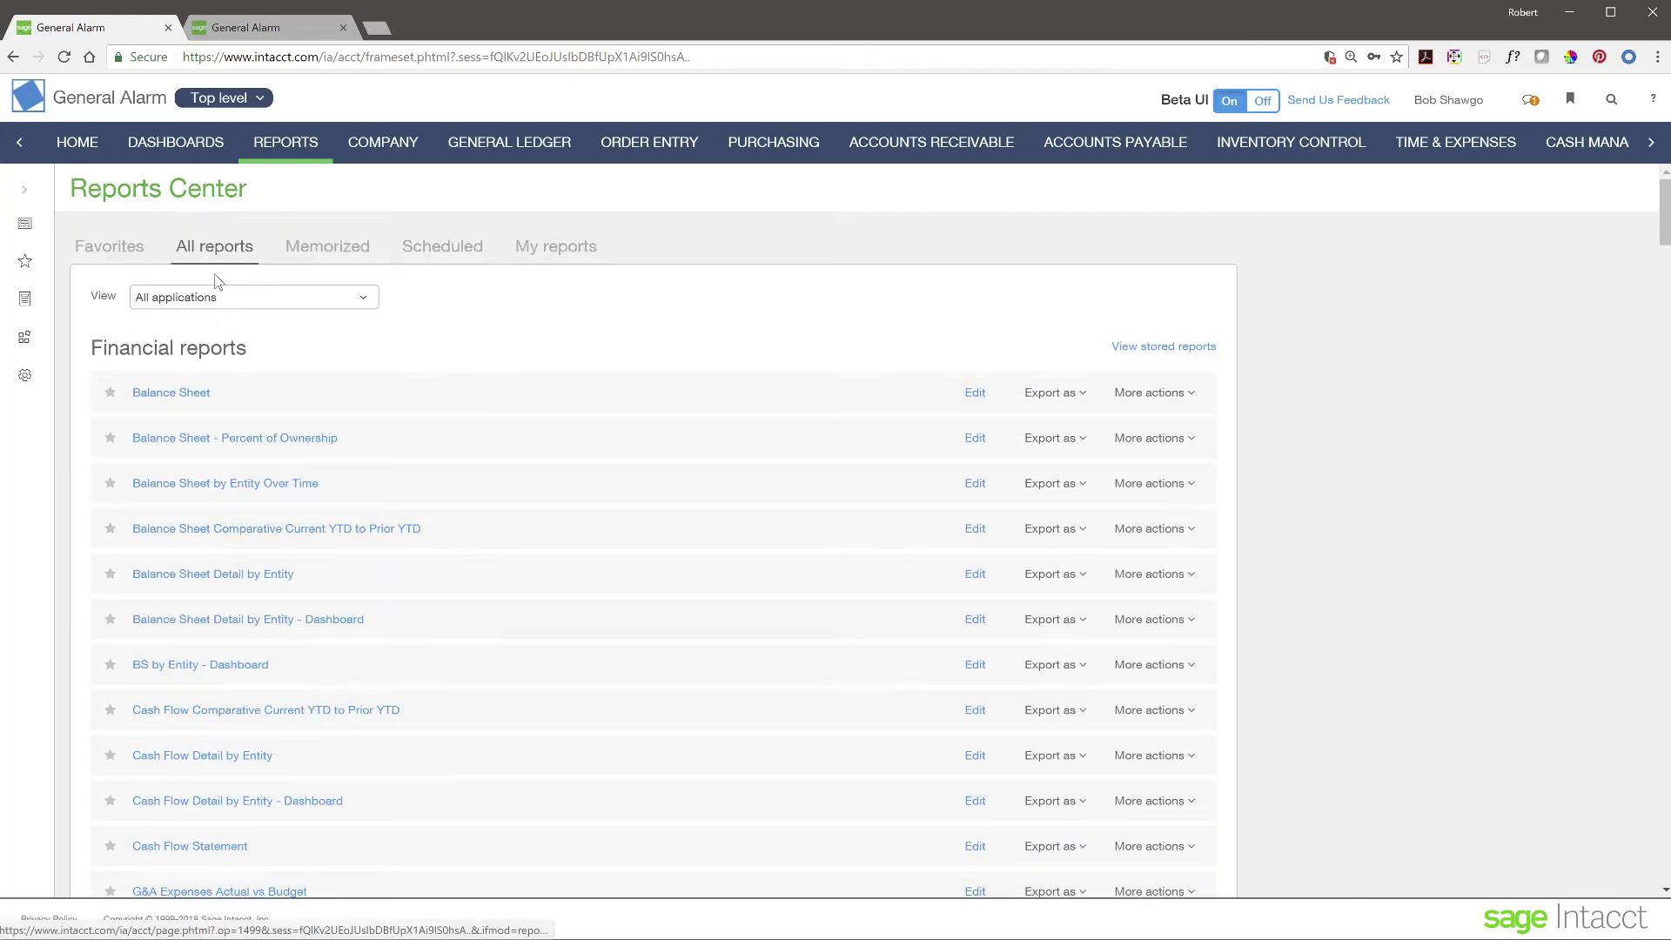
- Check the View filter without changing it, then switch to the Memorized reports list
left_click(371, 299)
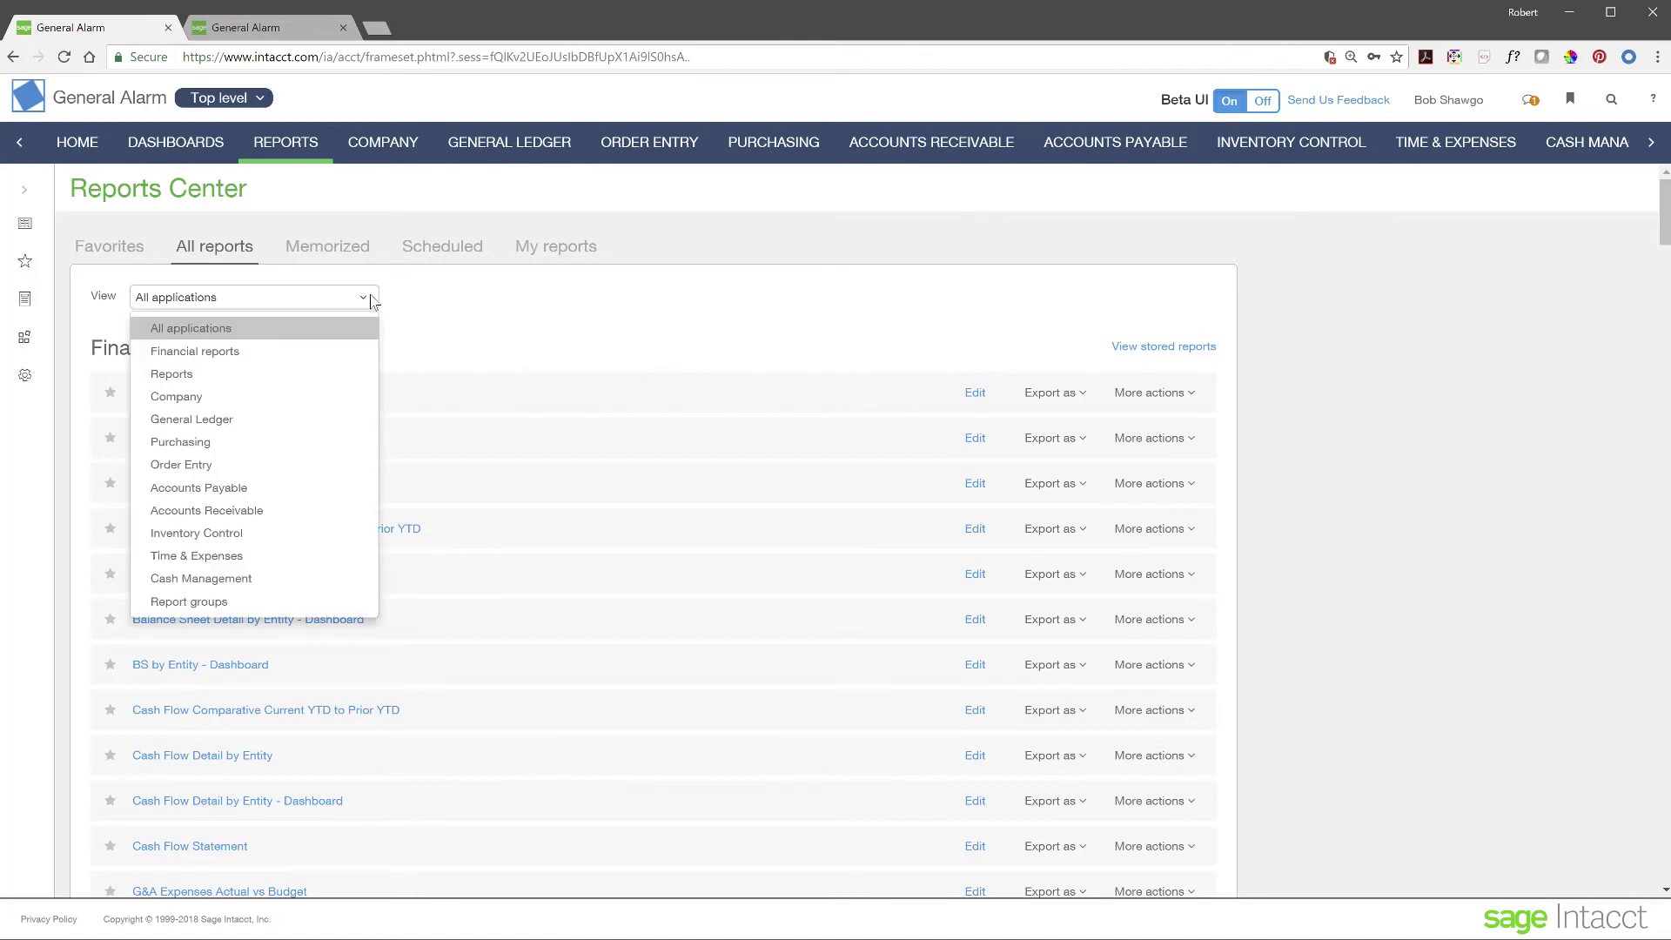
left_click(487, 306)
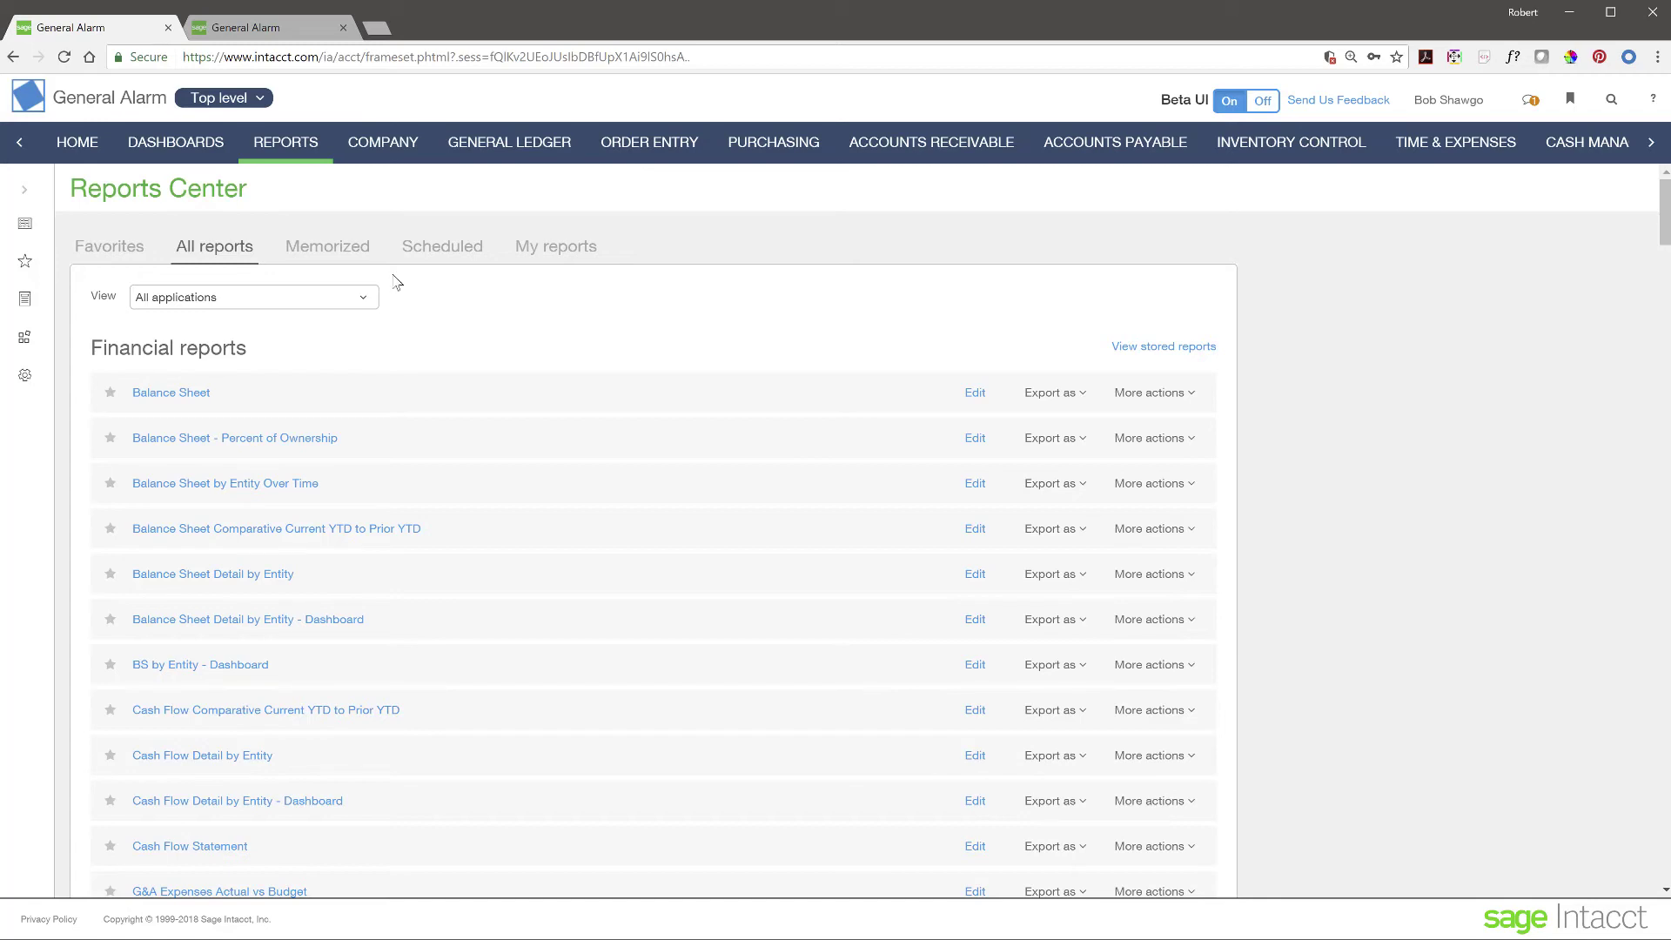
left_click(311, 250)
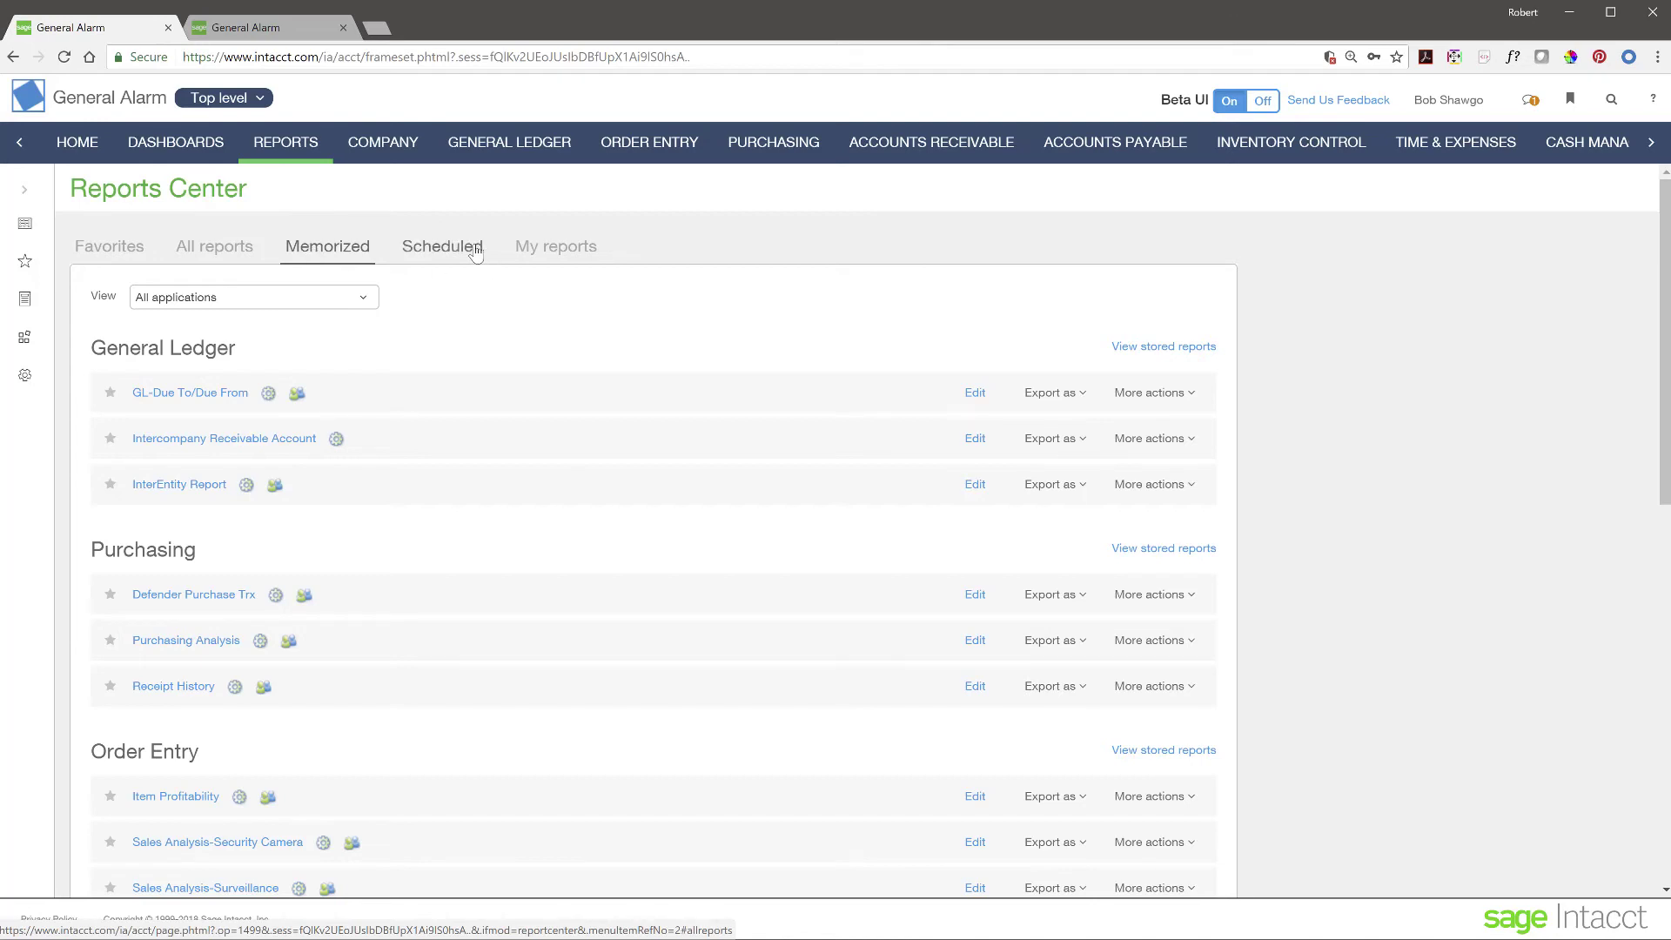
- Browse the Scheduled, Memorized and Favorites report lists, then return to all reports
left_click(474, 254)
left_click(317, 256)
left_click(121, 247)
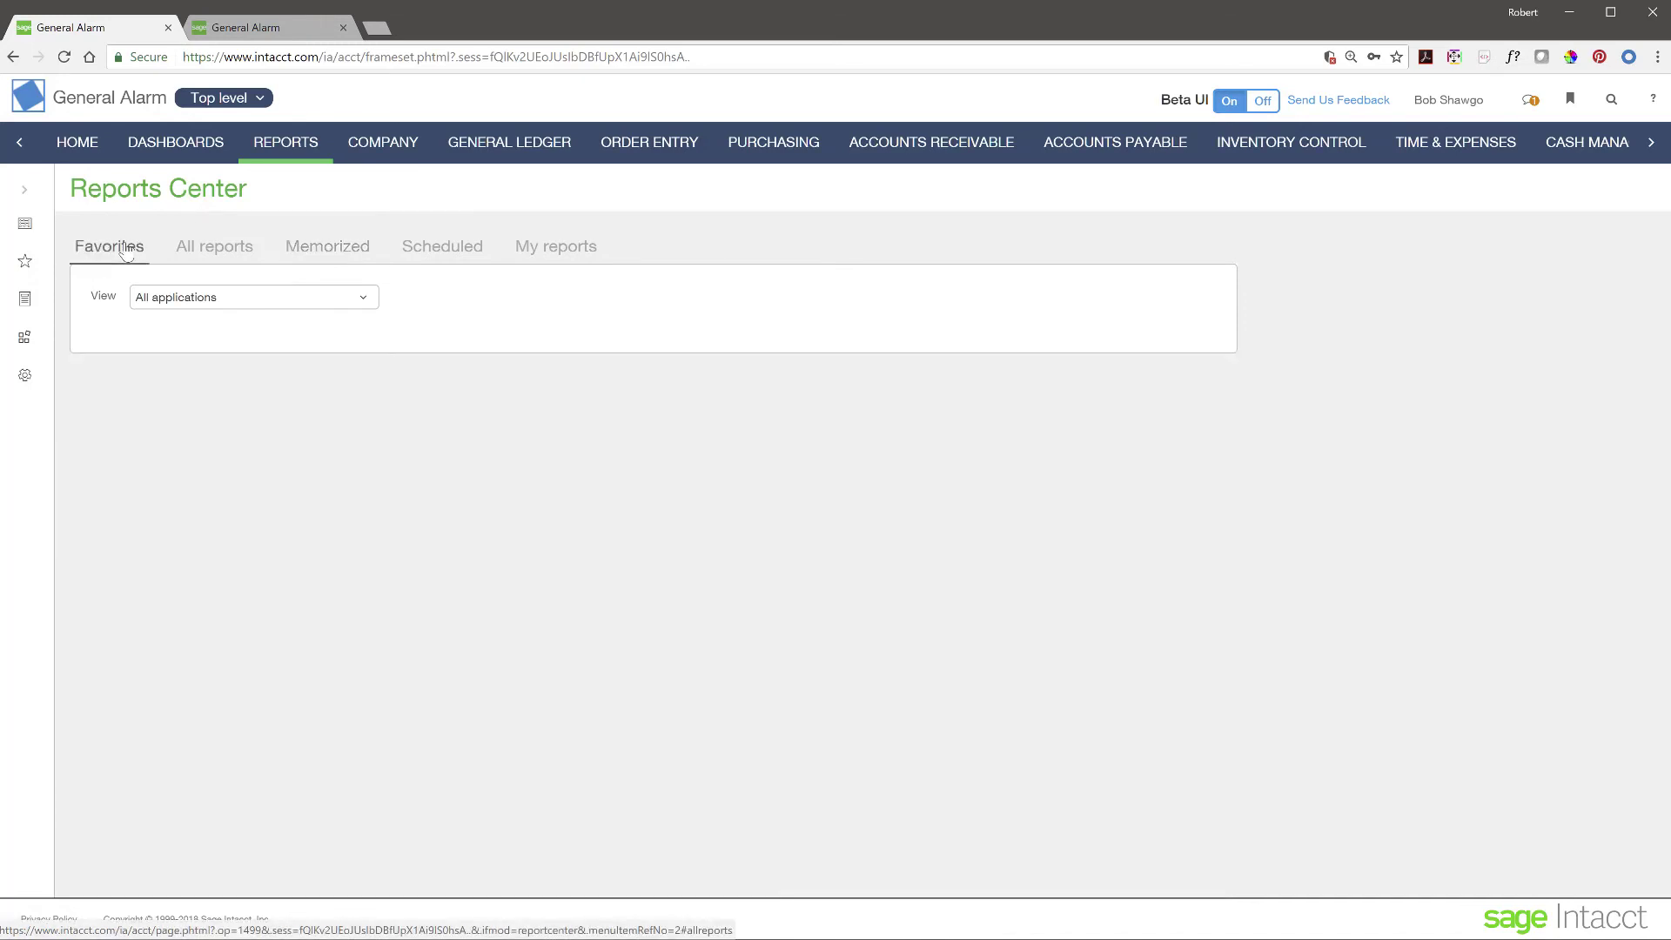
left_click(241, 253)
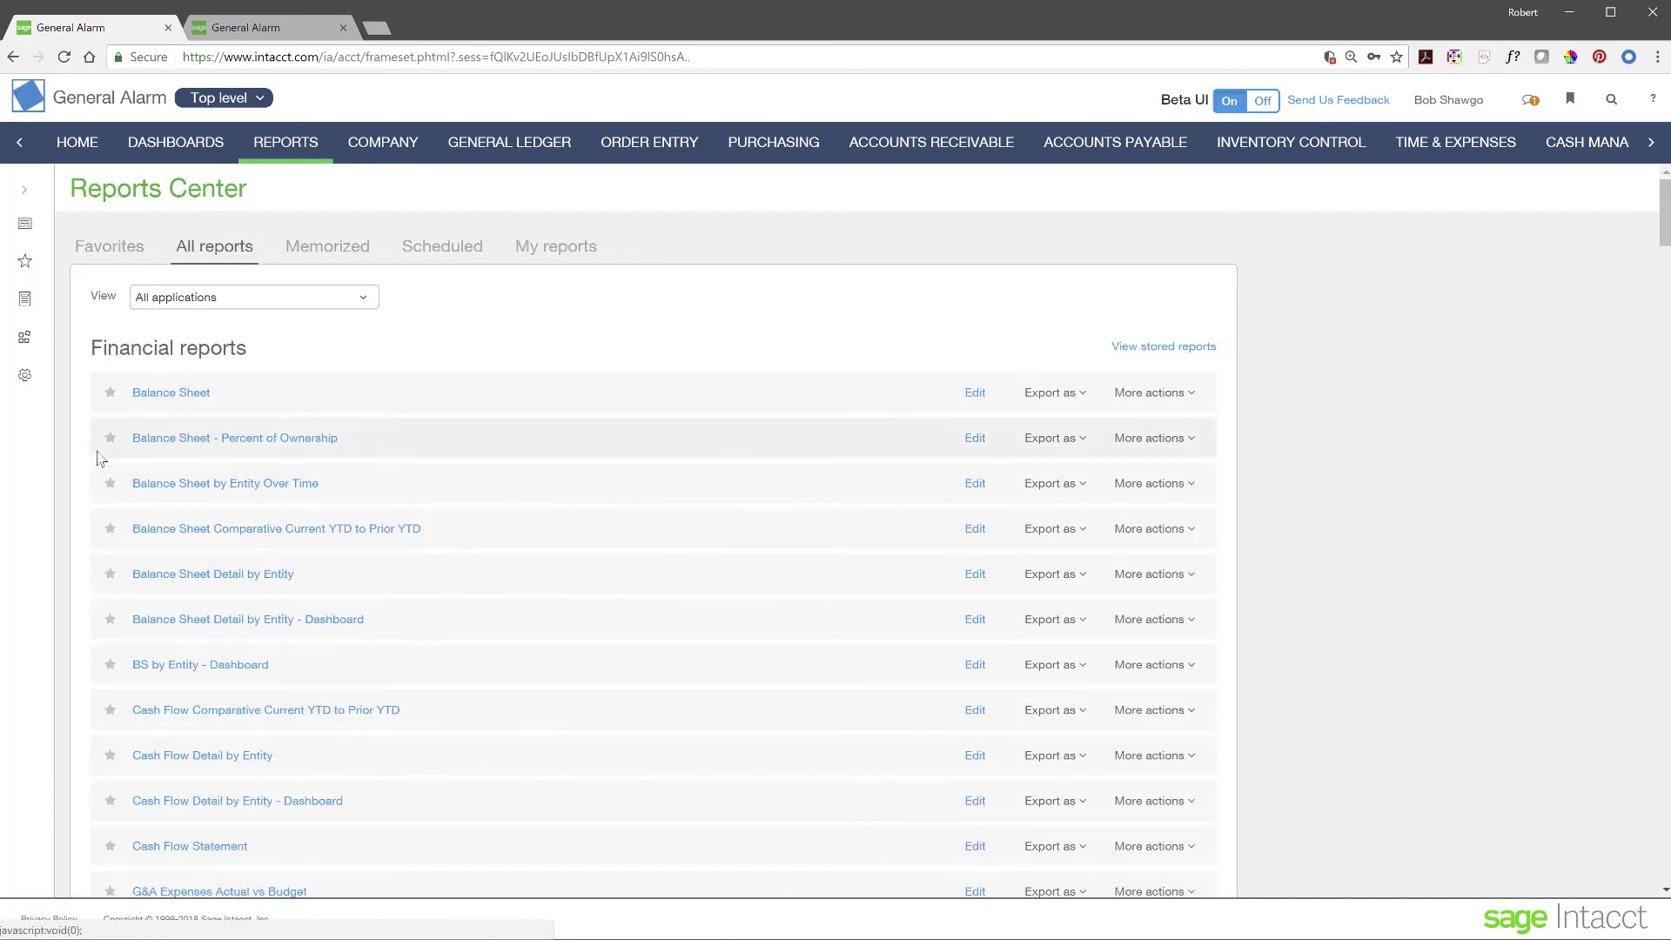
- Star the Balance Sheet report, confirm it under Favorites, and return to the CFO dashboard
left_click(109, 392)
left_click(87, 249)
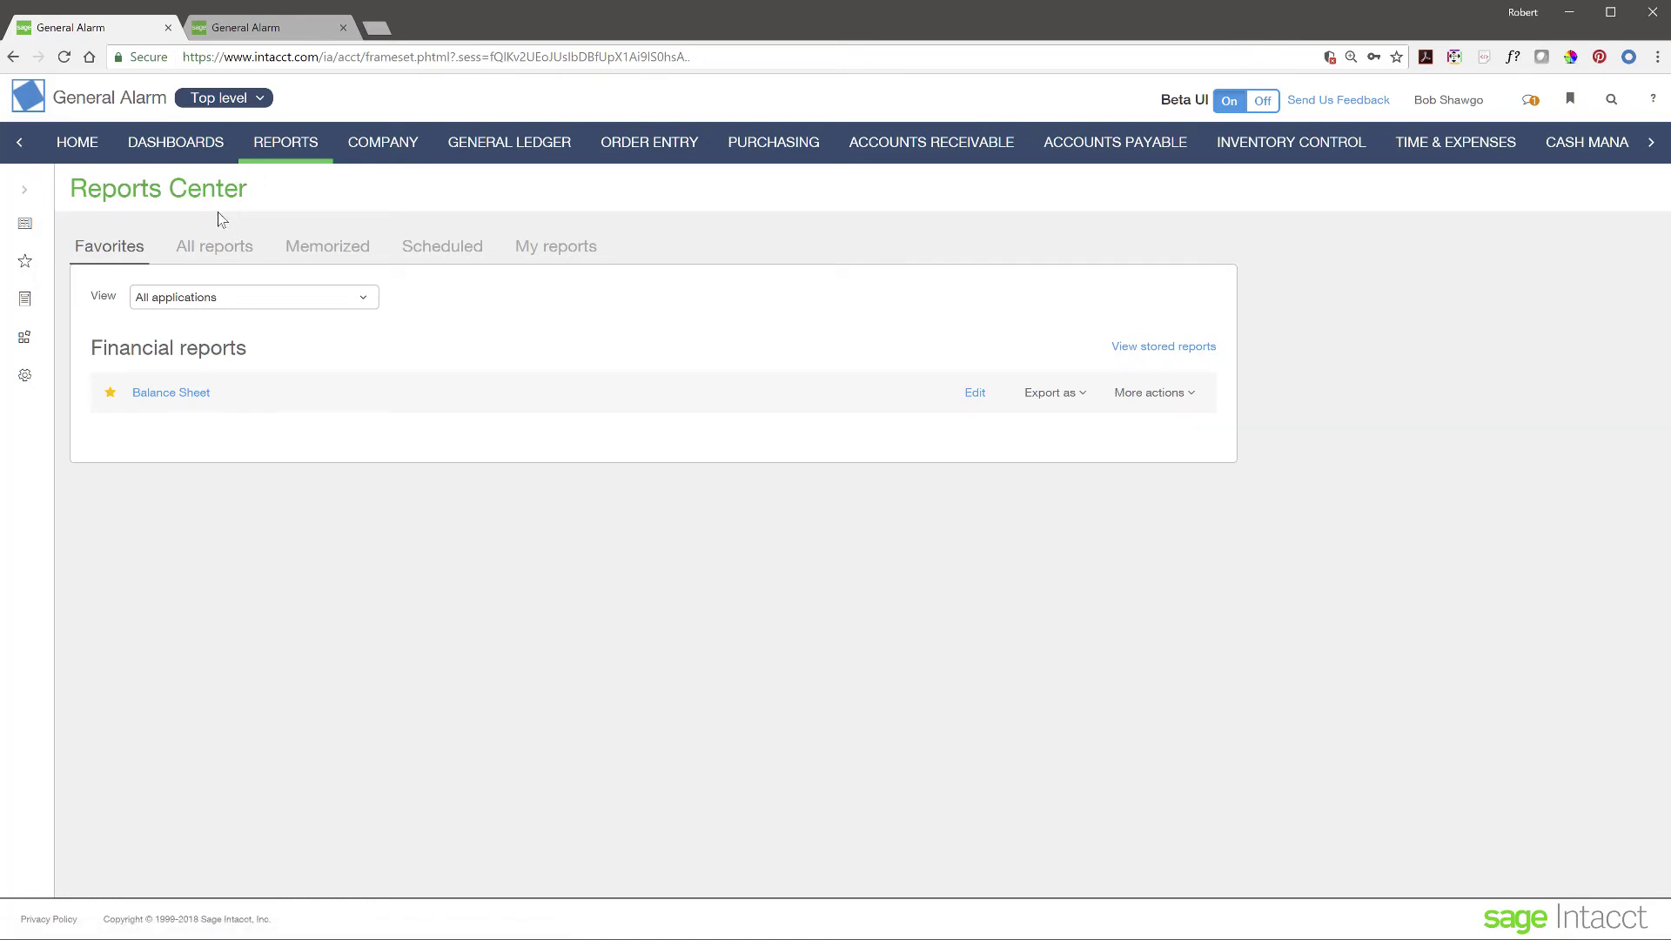
left_click(181, 146)
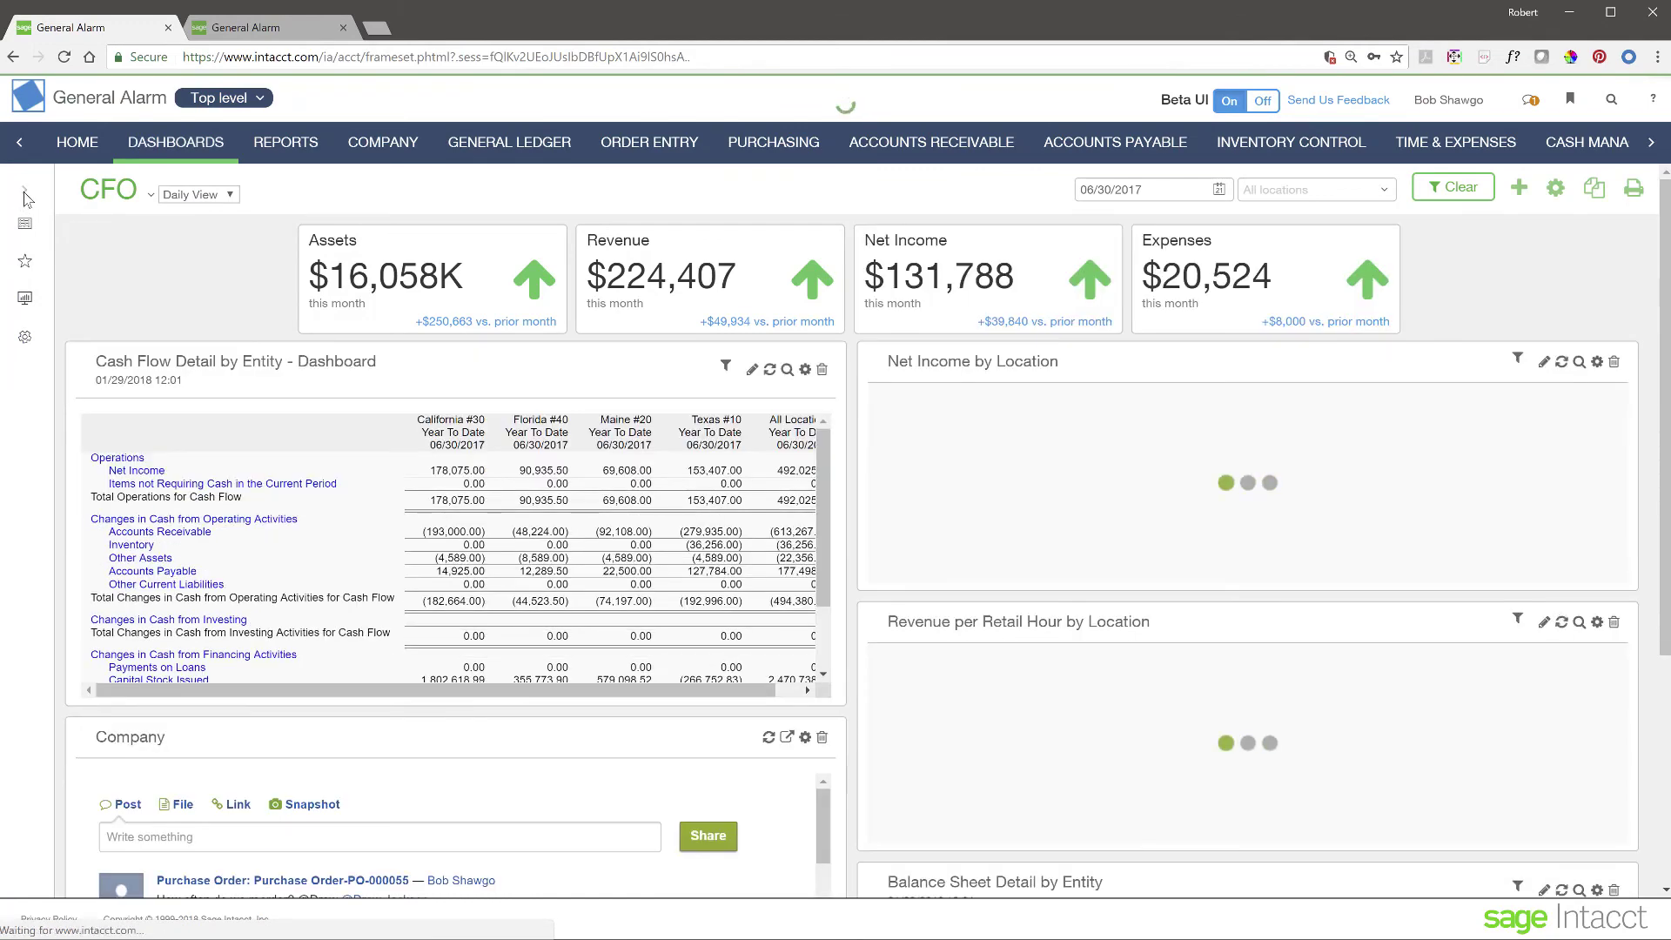
- Star the Daily View and Sales View dashboards in the sidebar and list only favorites
left_click(25, 195)
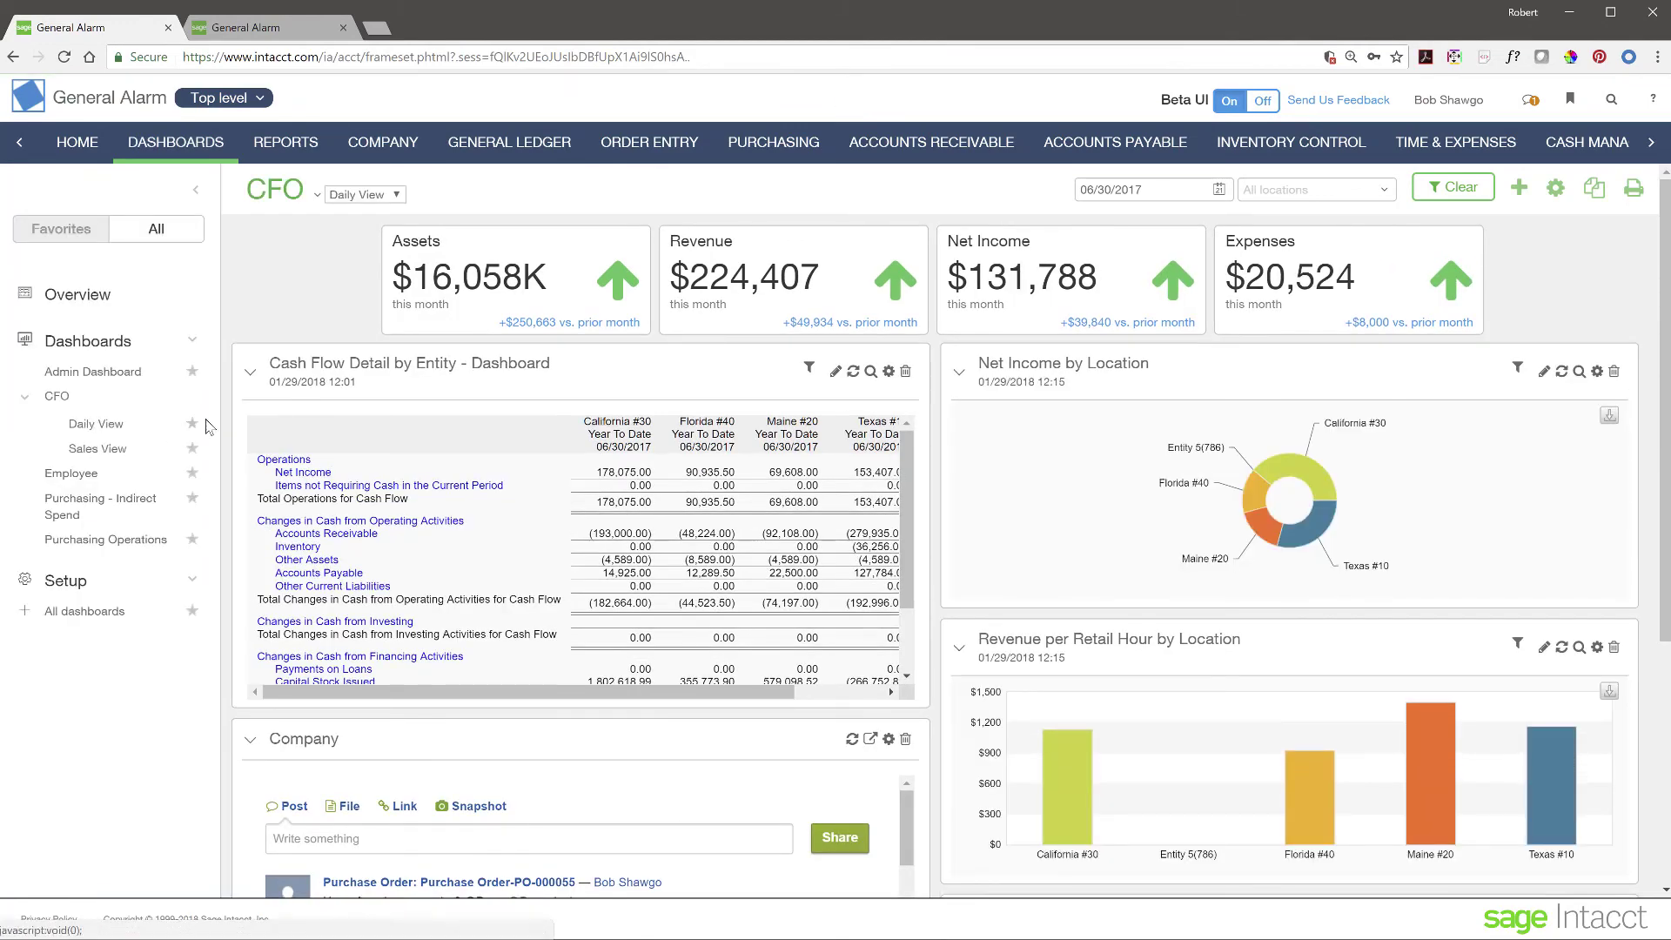
left_click(192, 425)
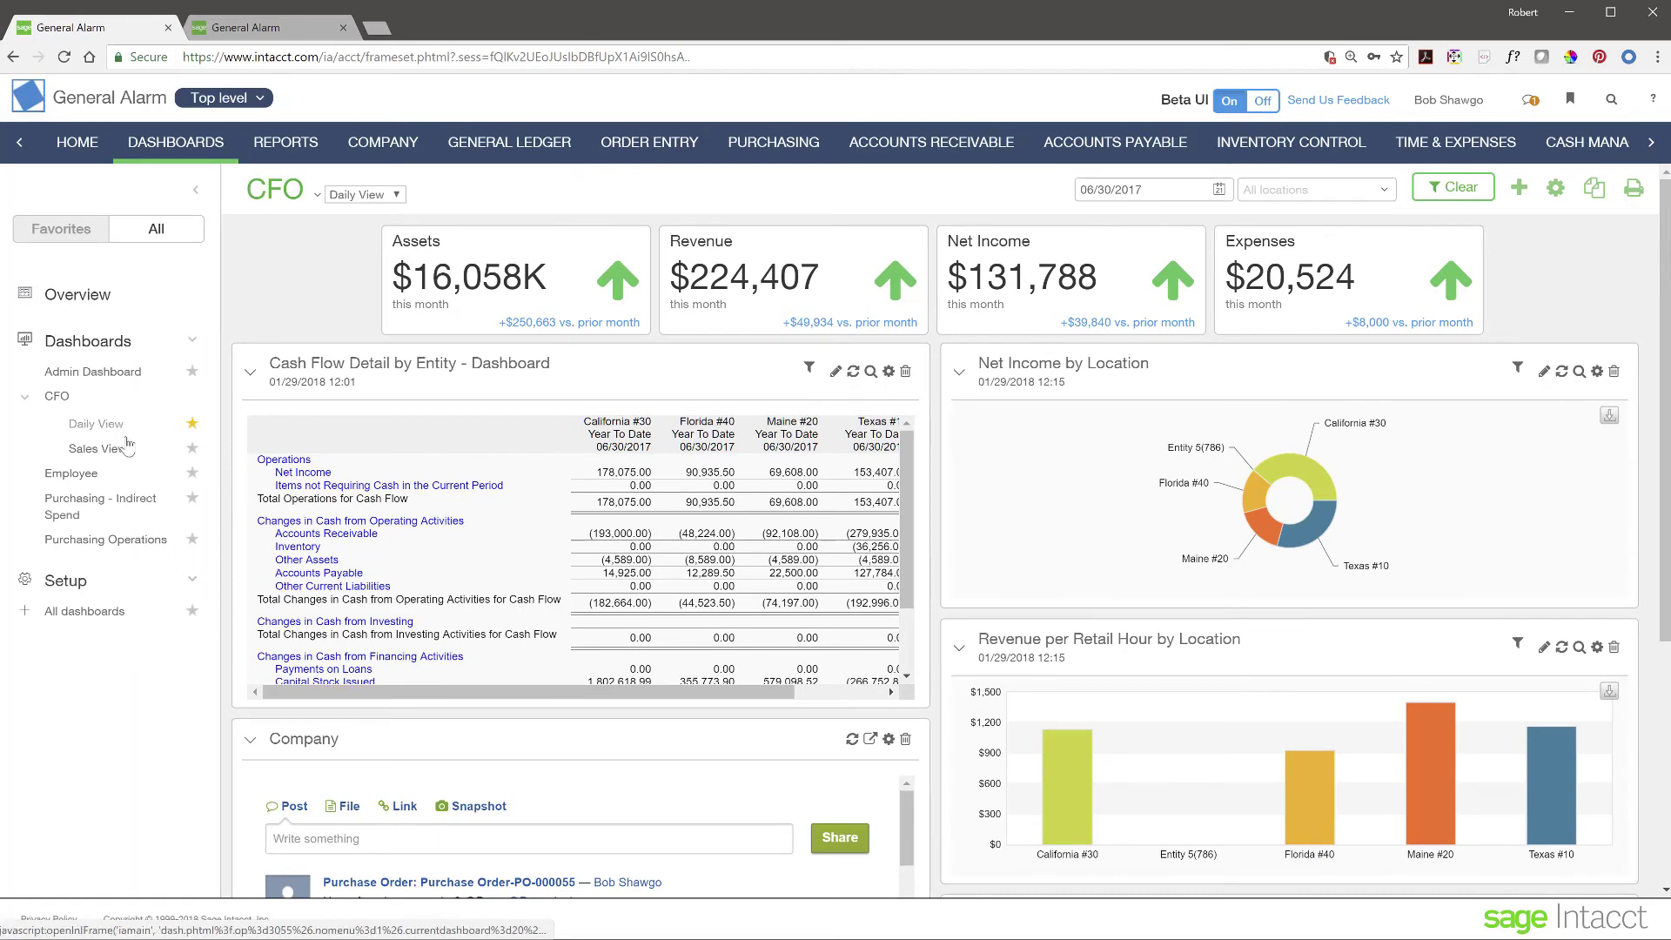
left_click(191, 450)
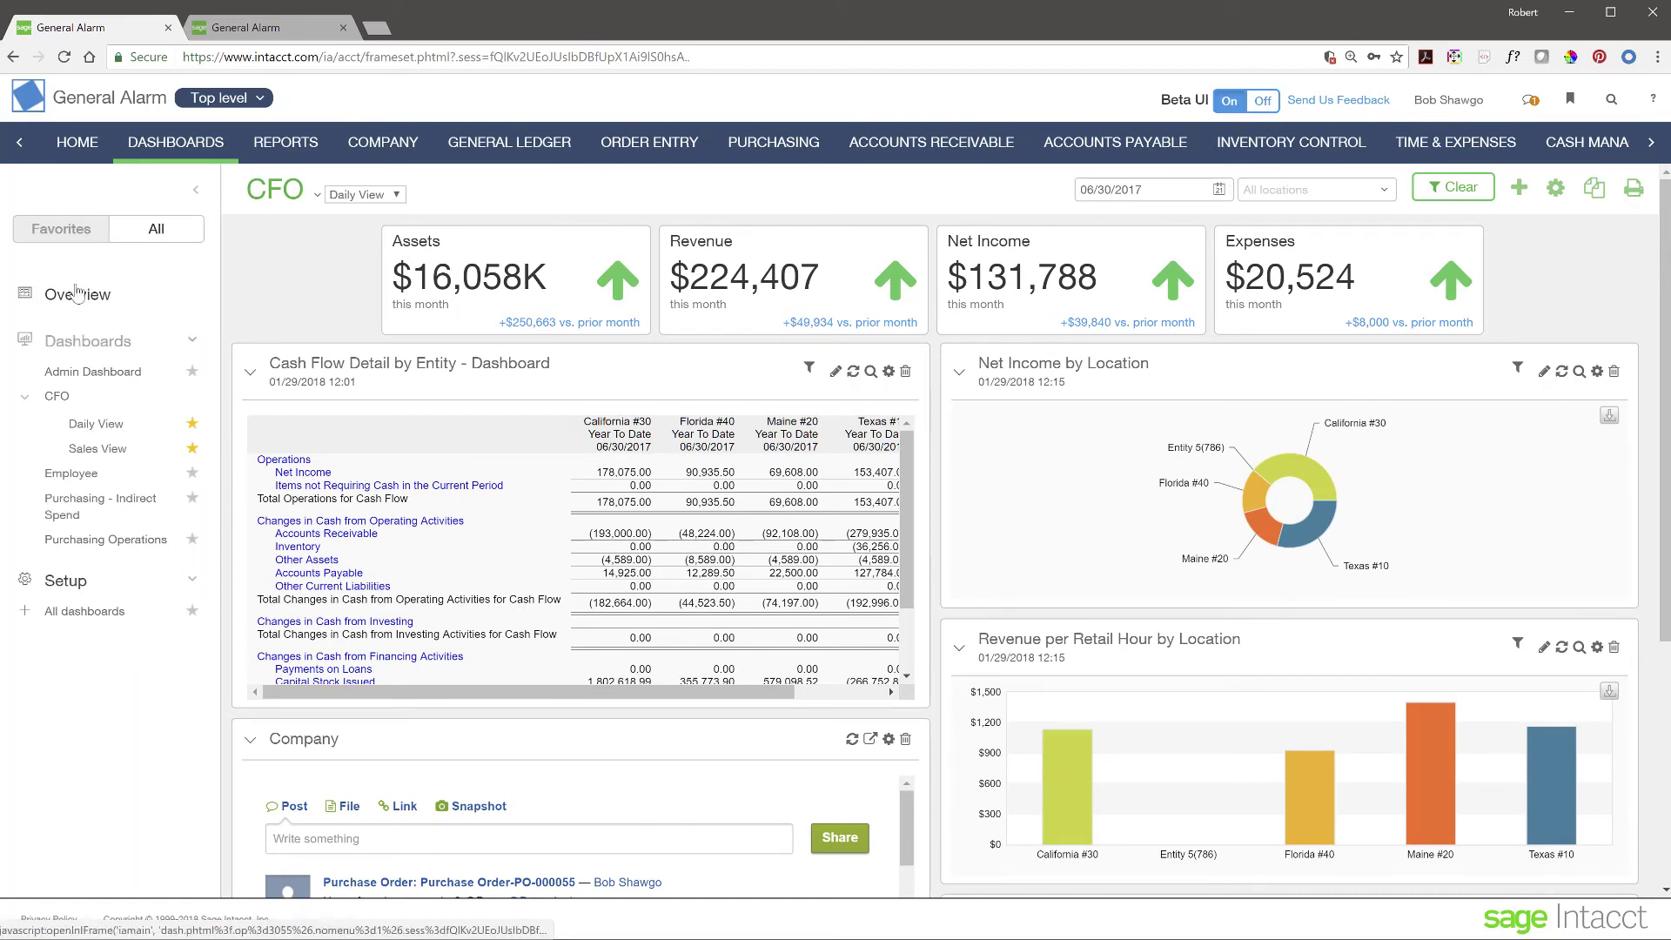
left_click(70, 231)
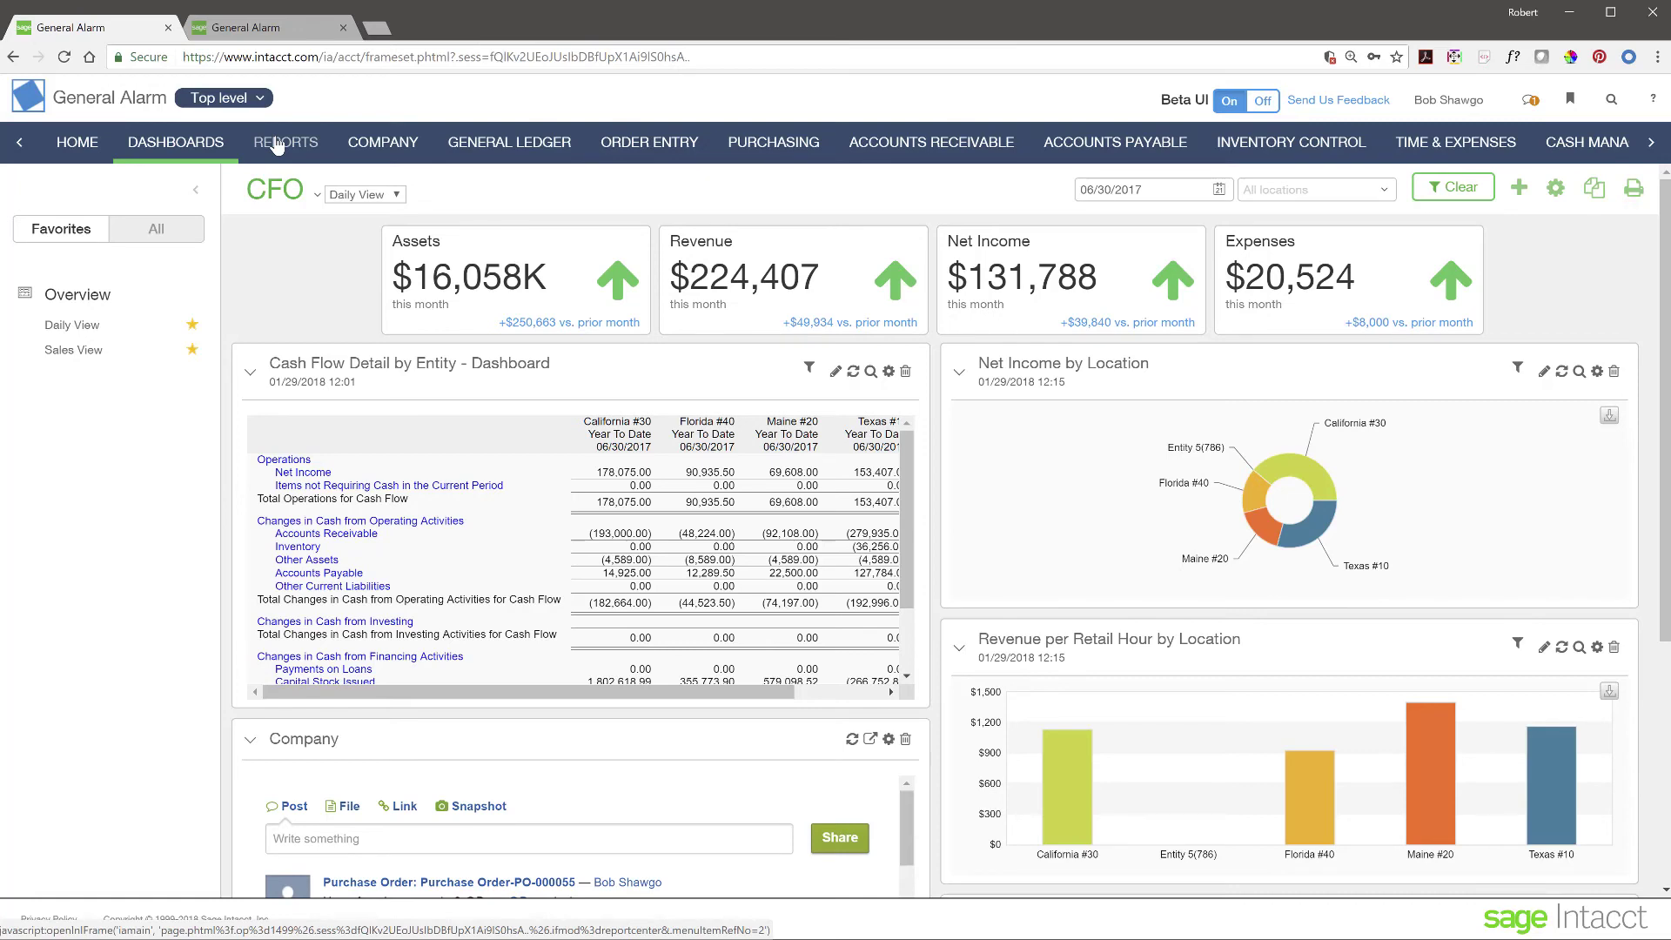
- Collapse the dashboard panel and advance the slides past the agenda to the multi-entity dashboards slide
left_click(200, 193)
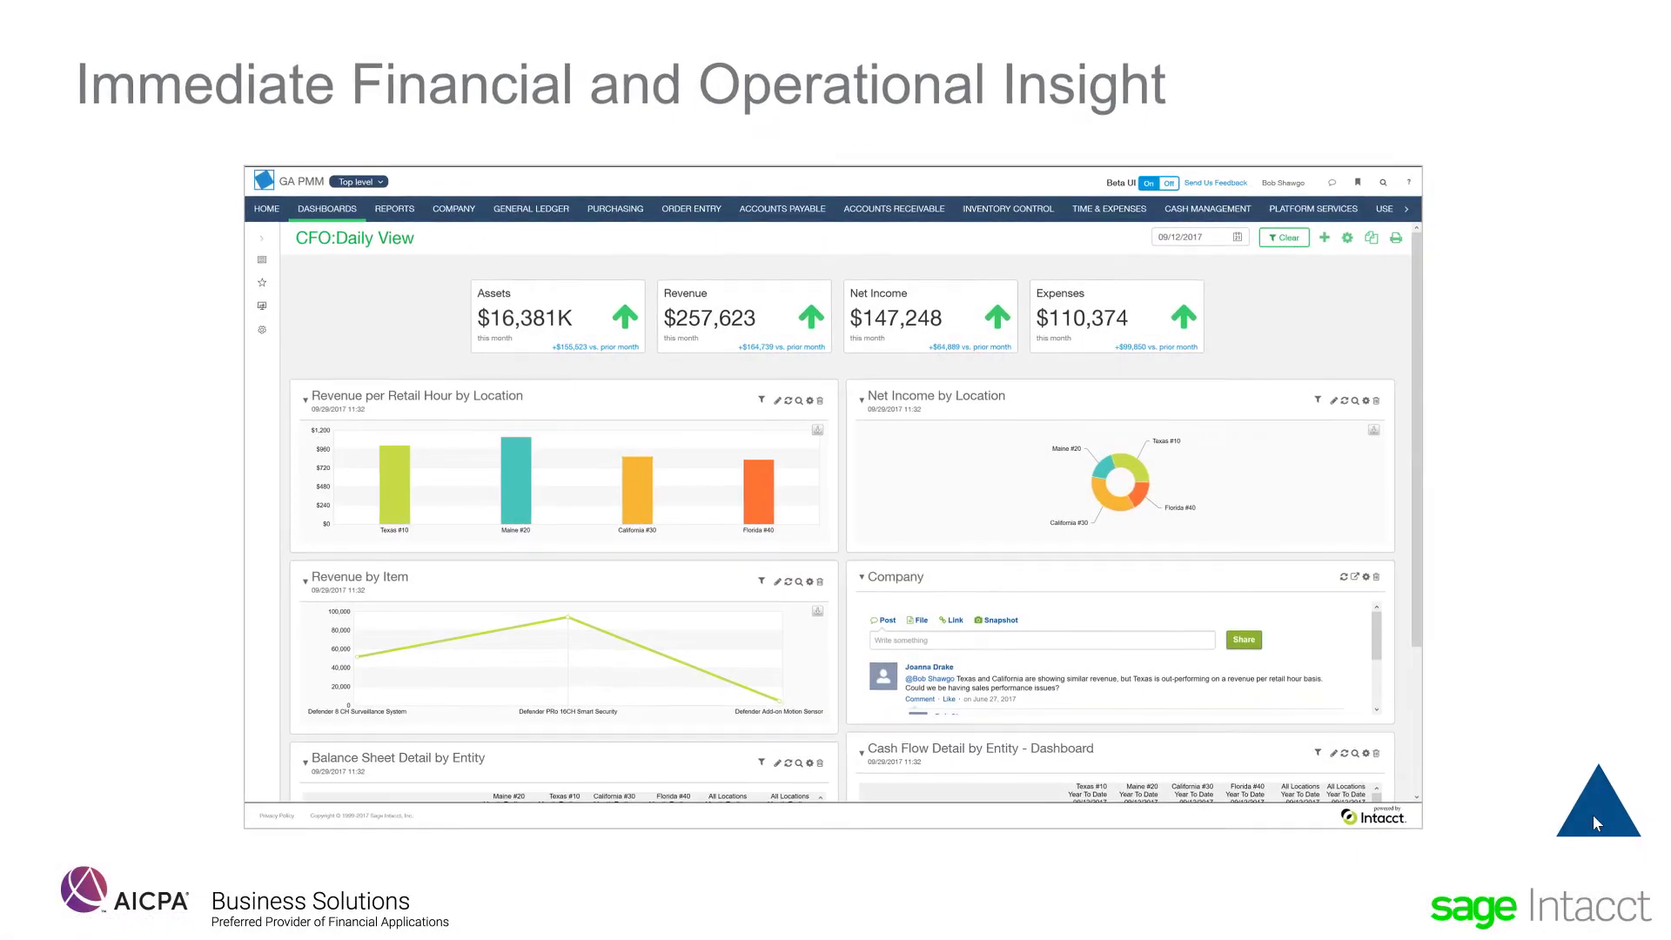
left_click(1596, 822)
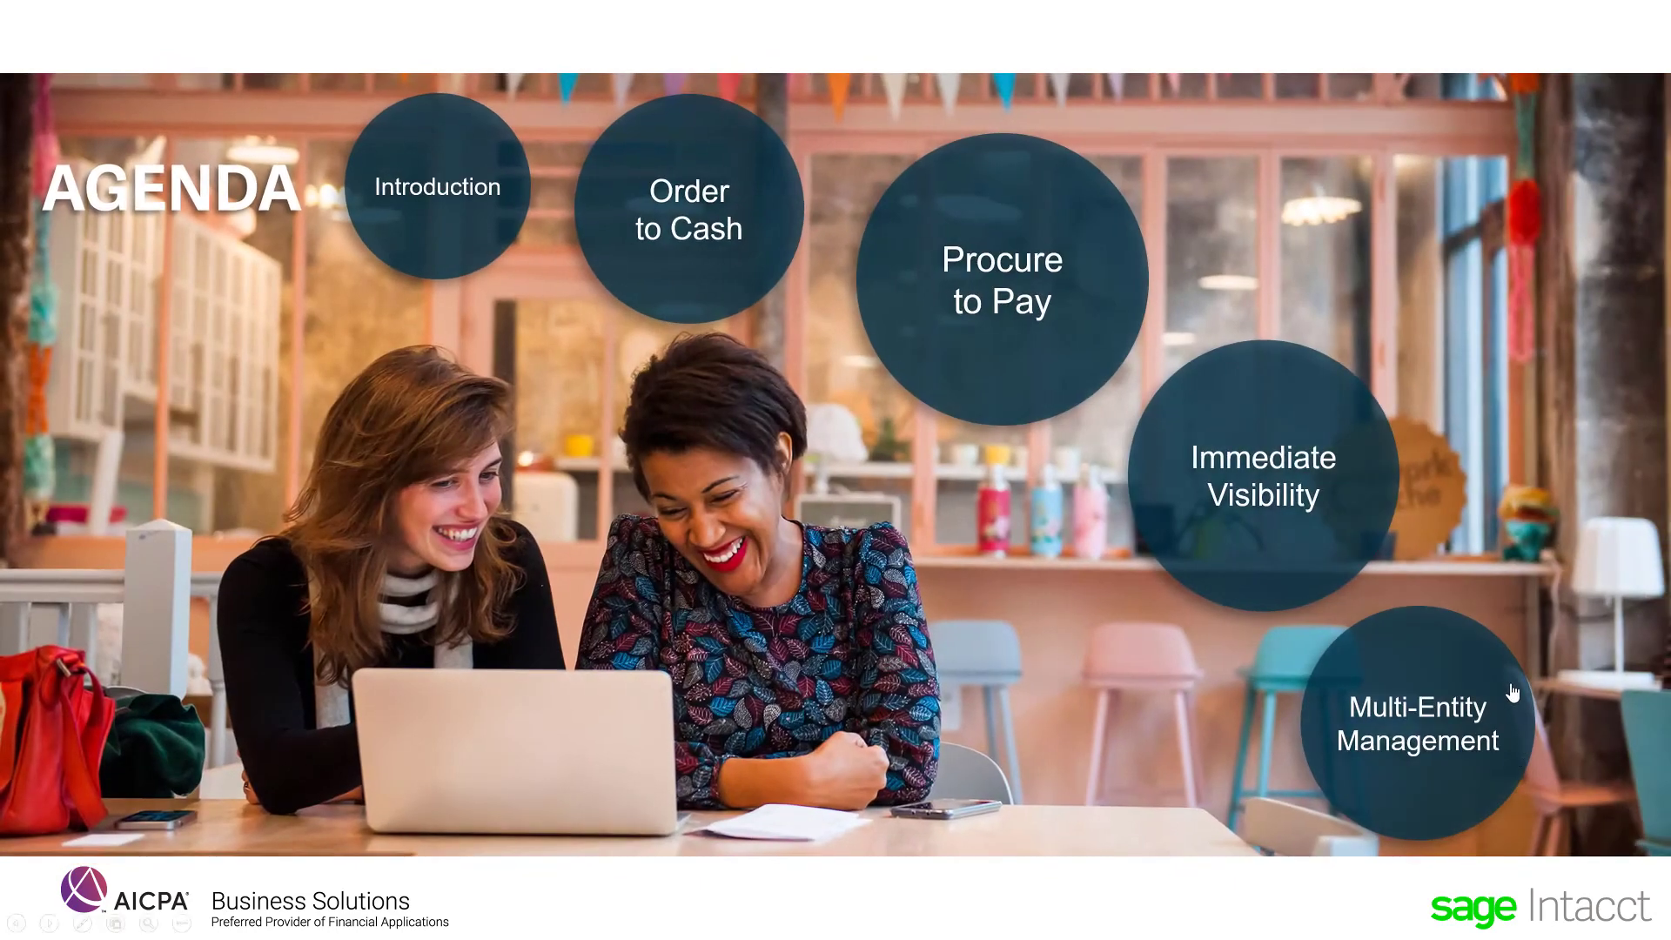
left_click(1470, 683)
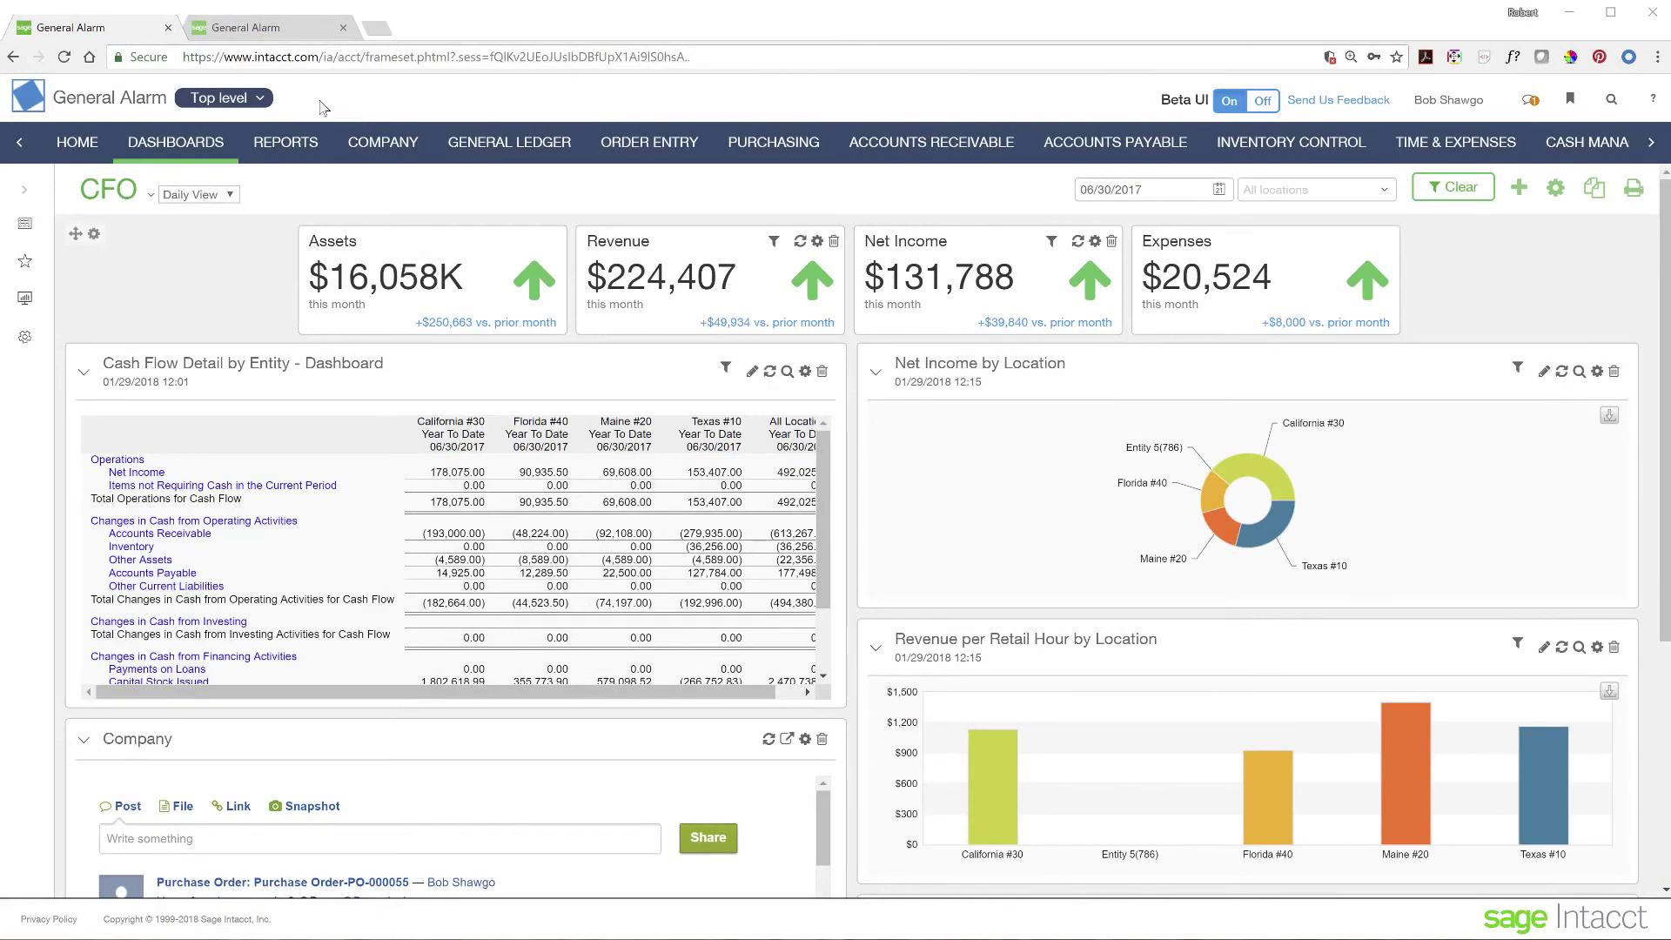
left_click(262, 99)
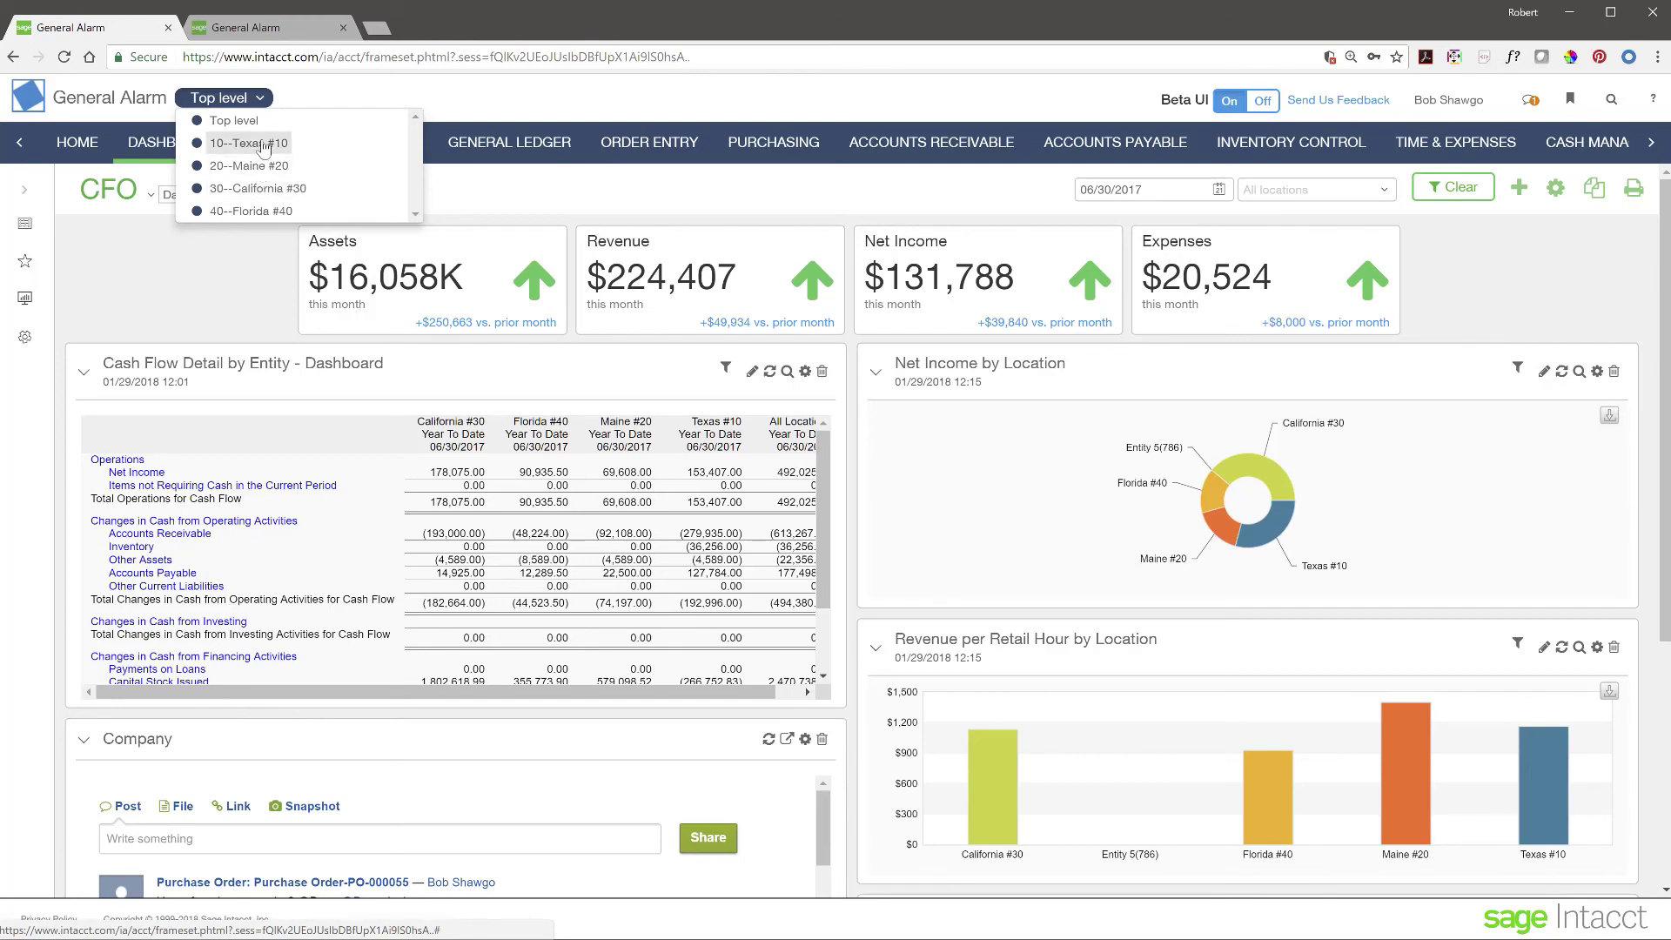
left_click(264, 144)
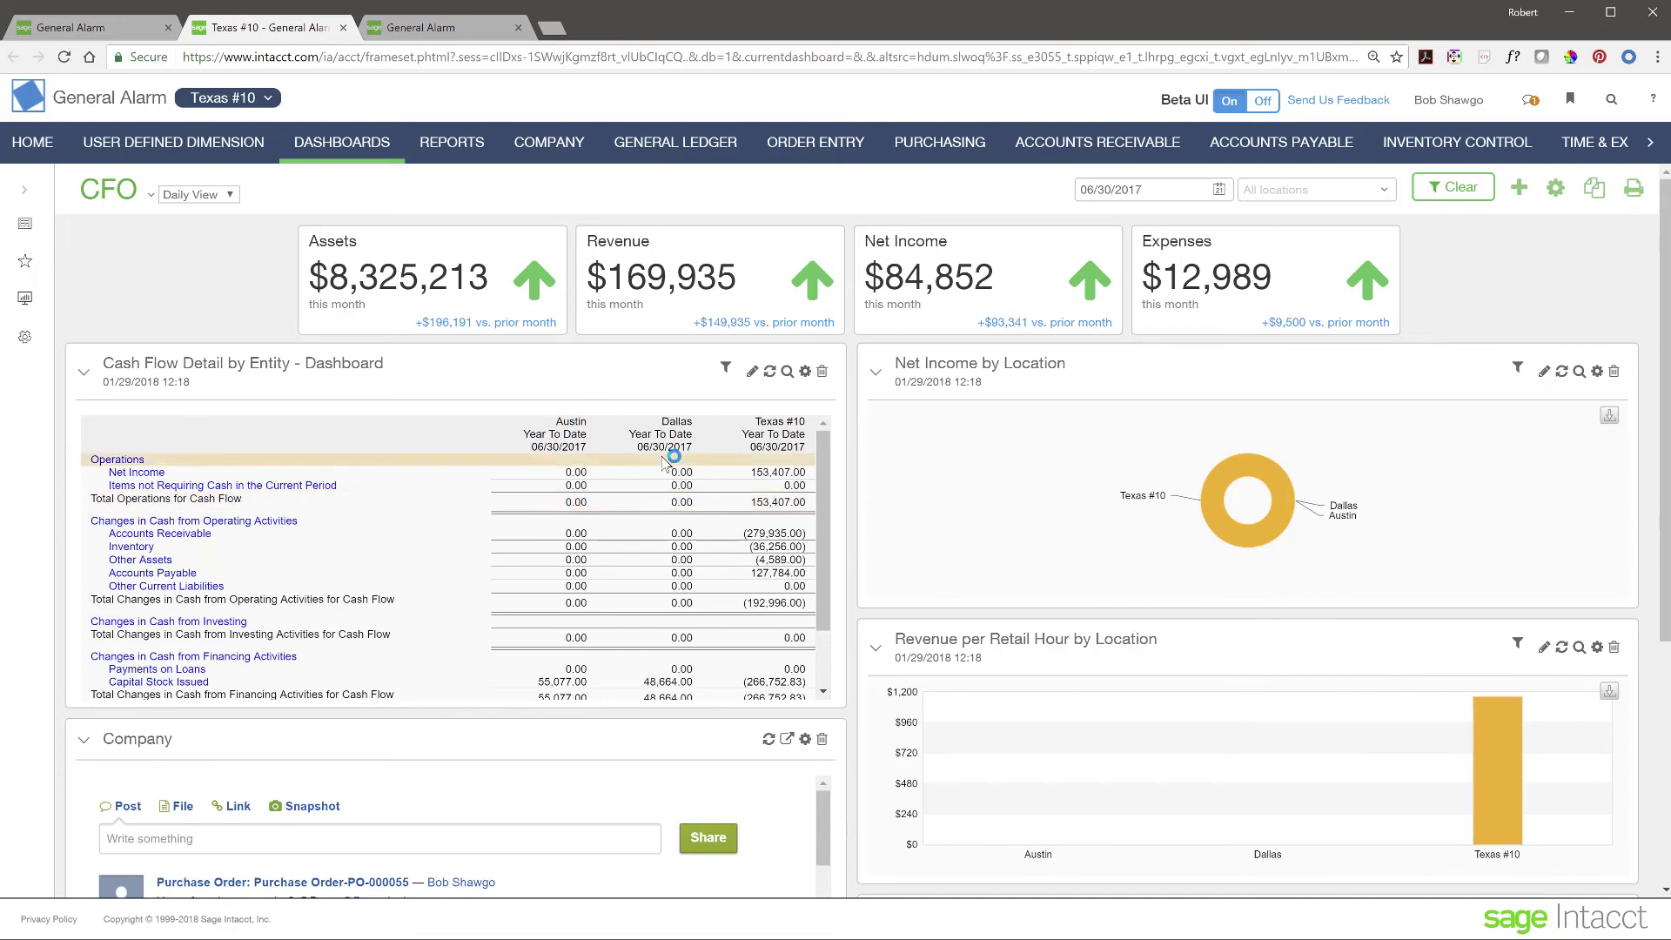
scroll(433, 601, "down", 5)
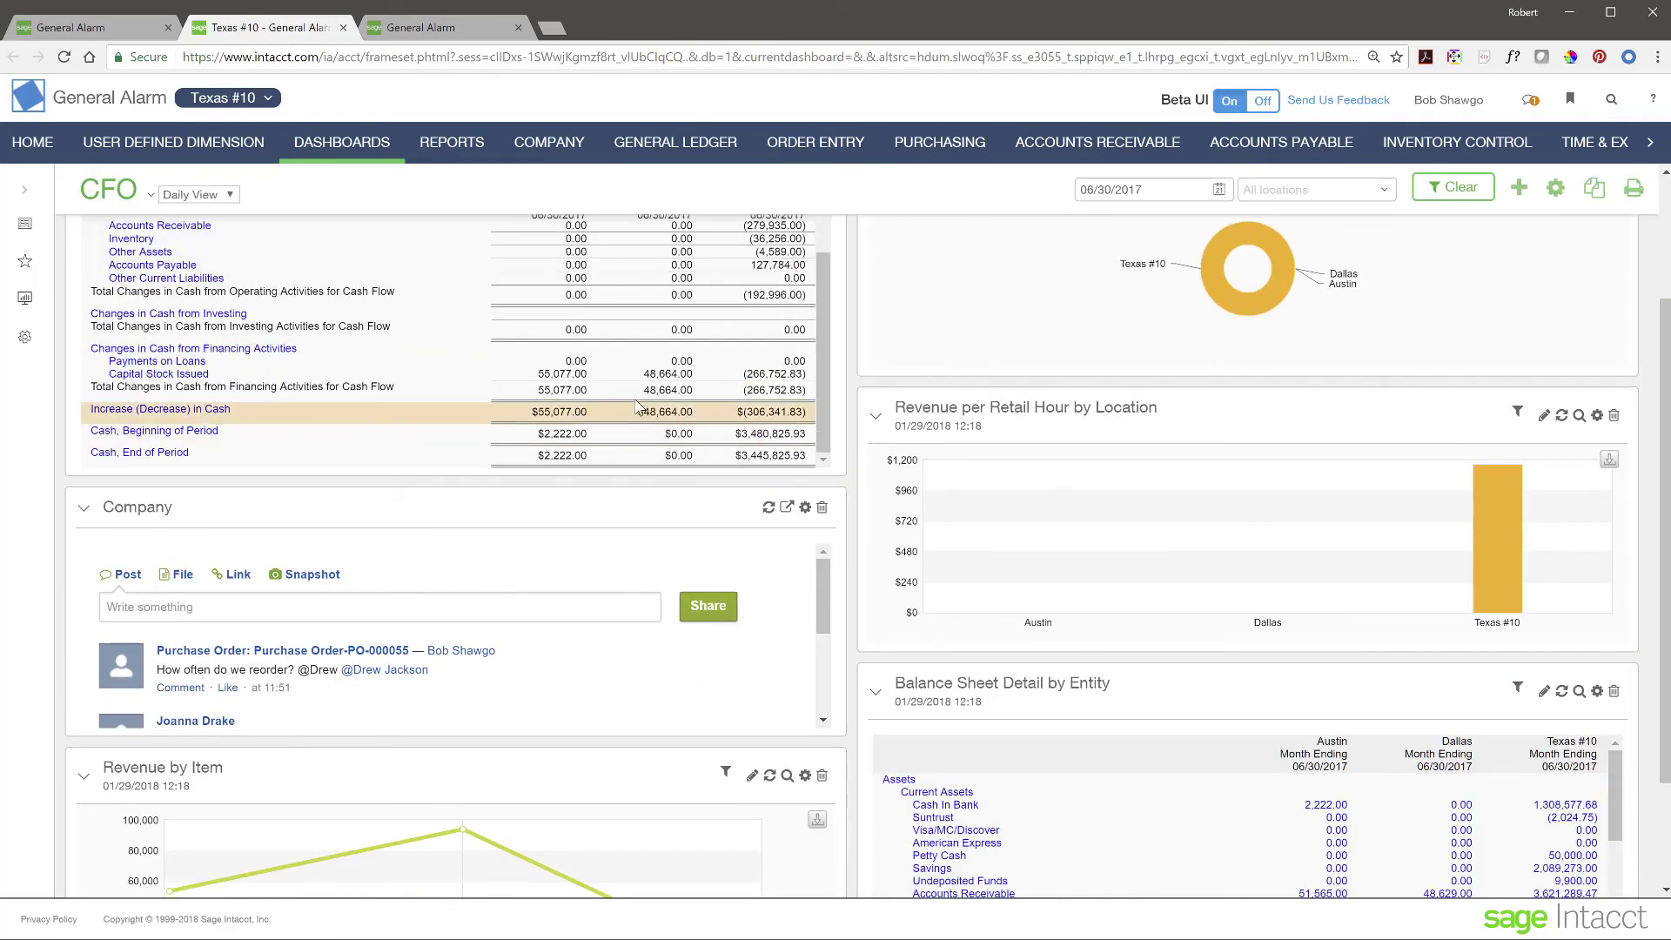
scroll(449, 571, "up", 8)
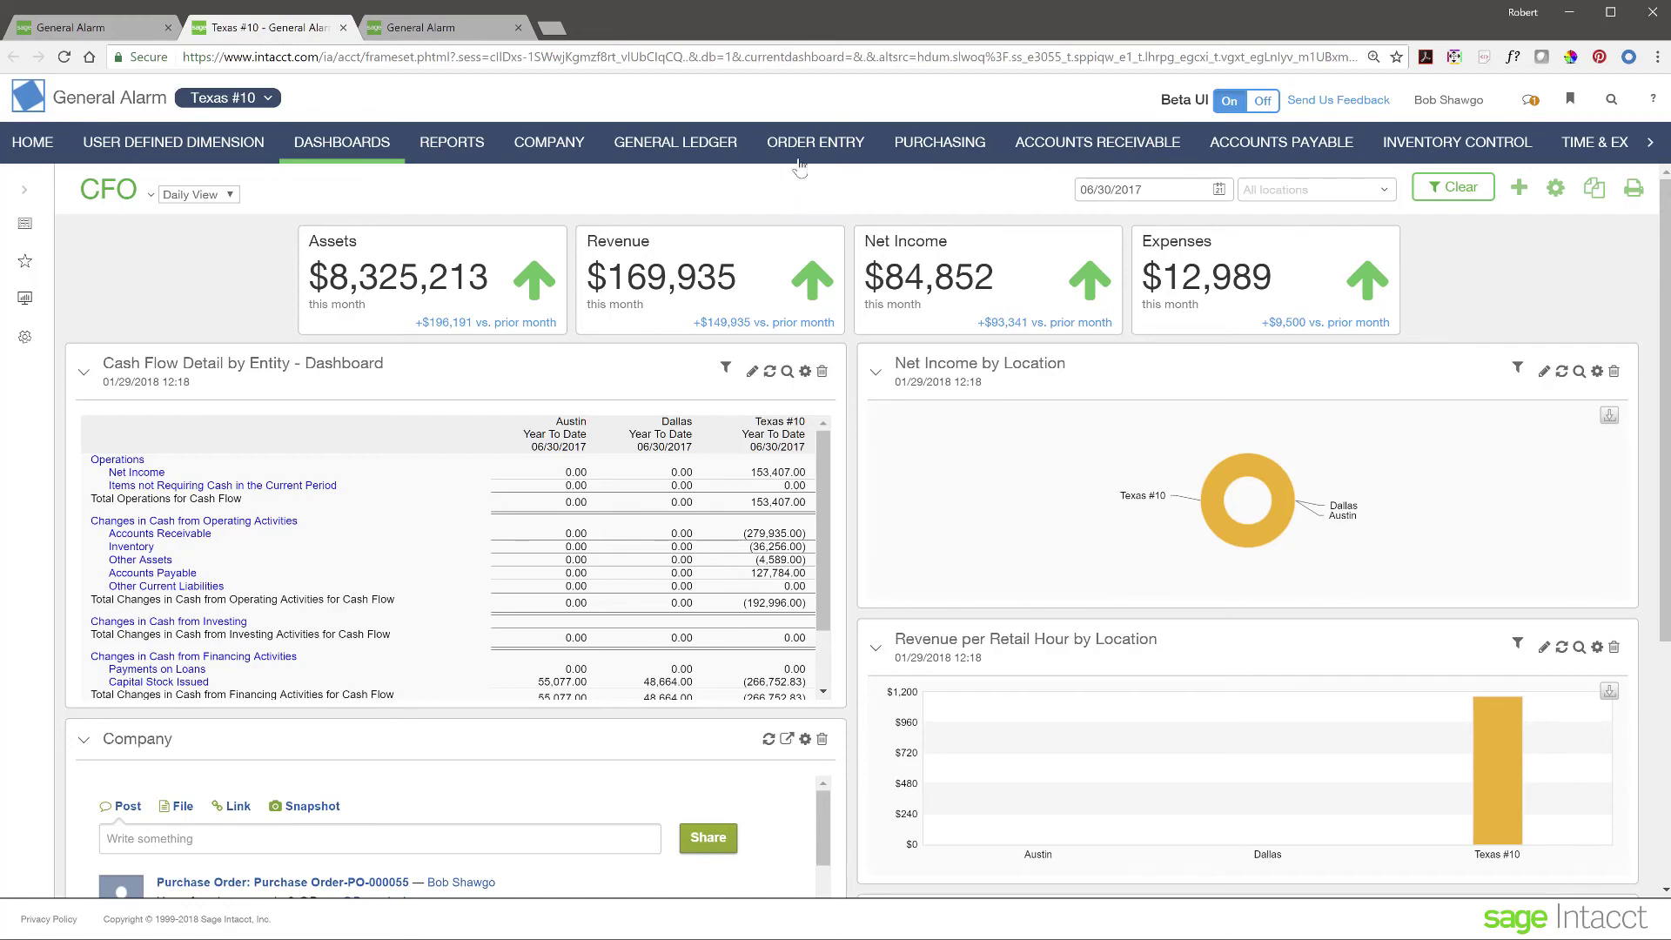
- Start a new sales quote with item 21052 Defender 8 CH Surveillance System on line 1
left_click(828, 155)
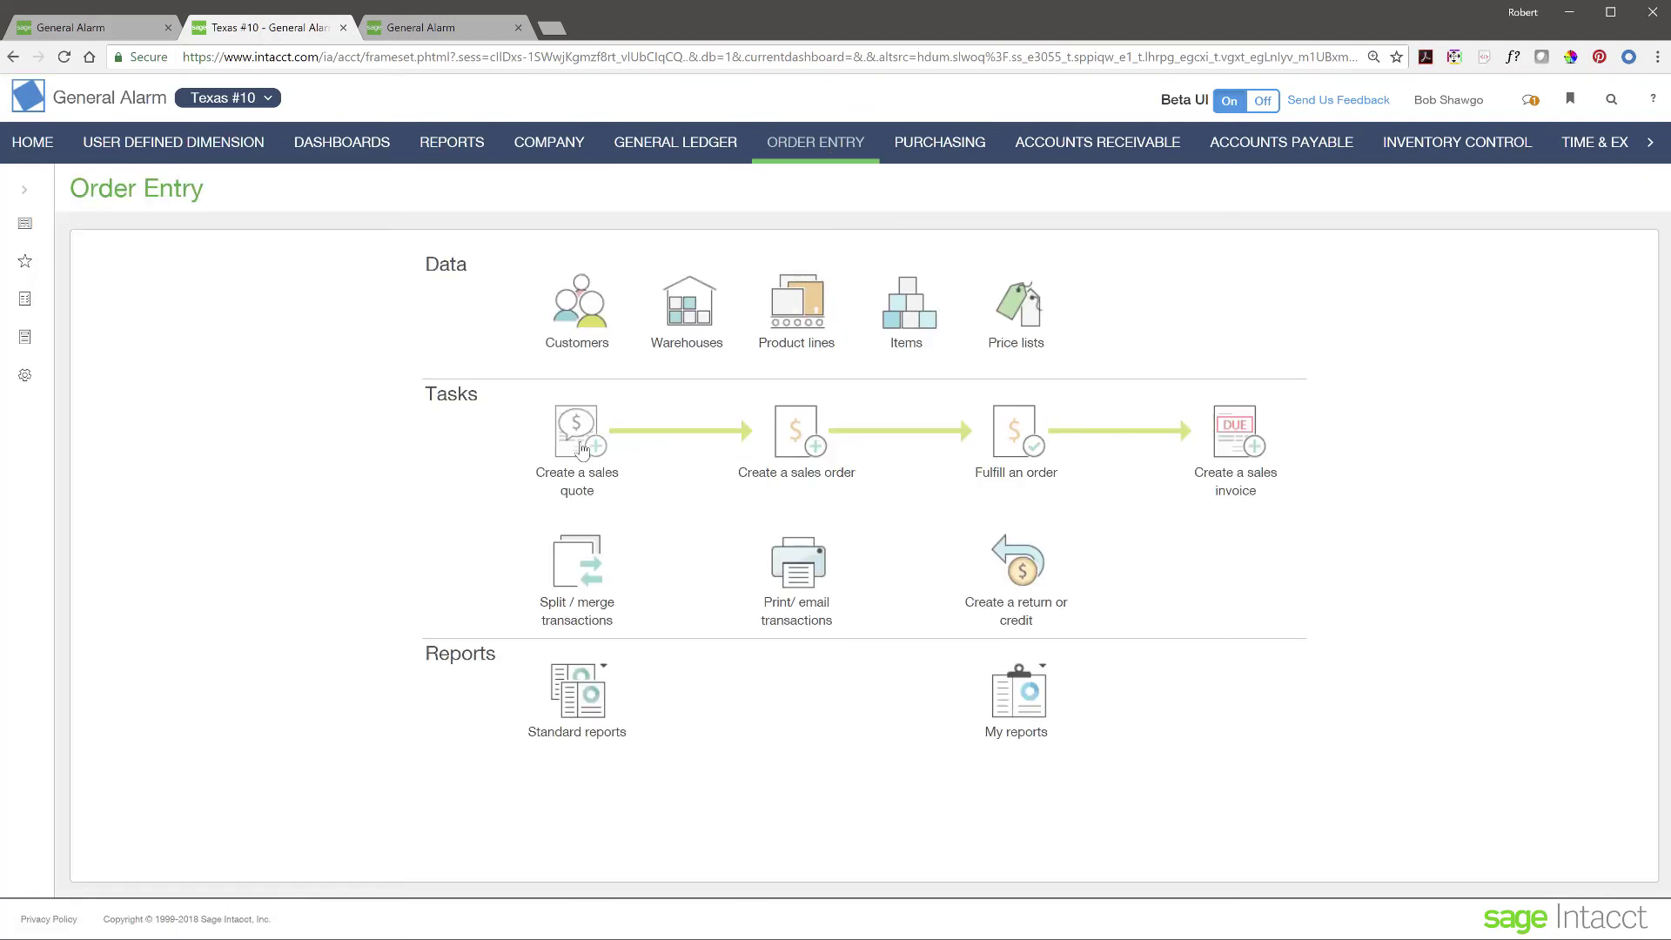
left_click(578, 435)
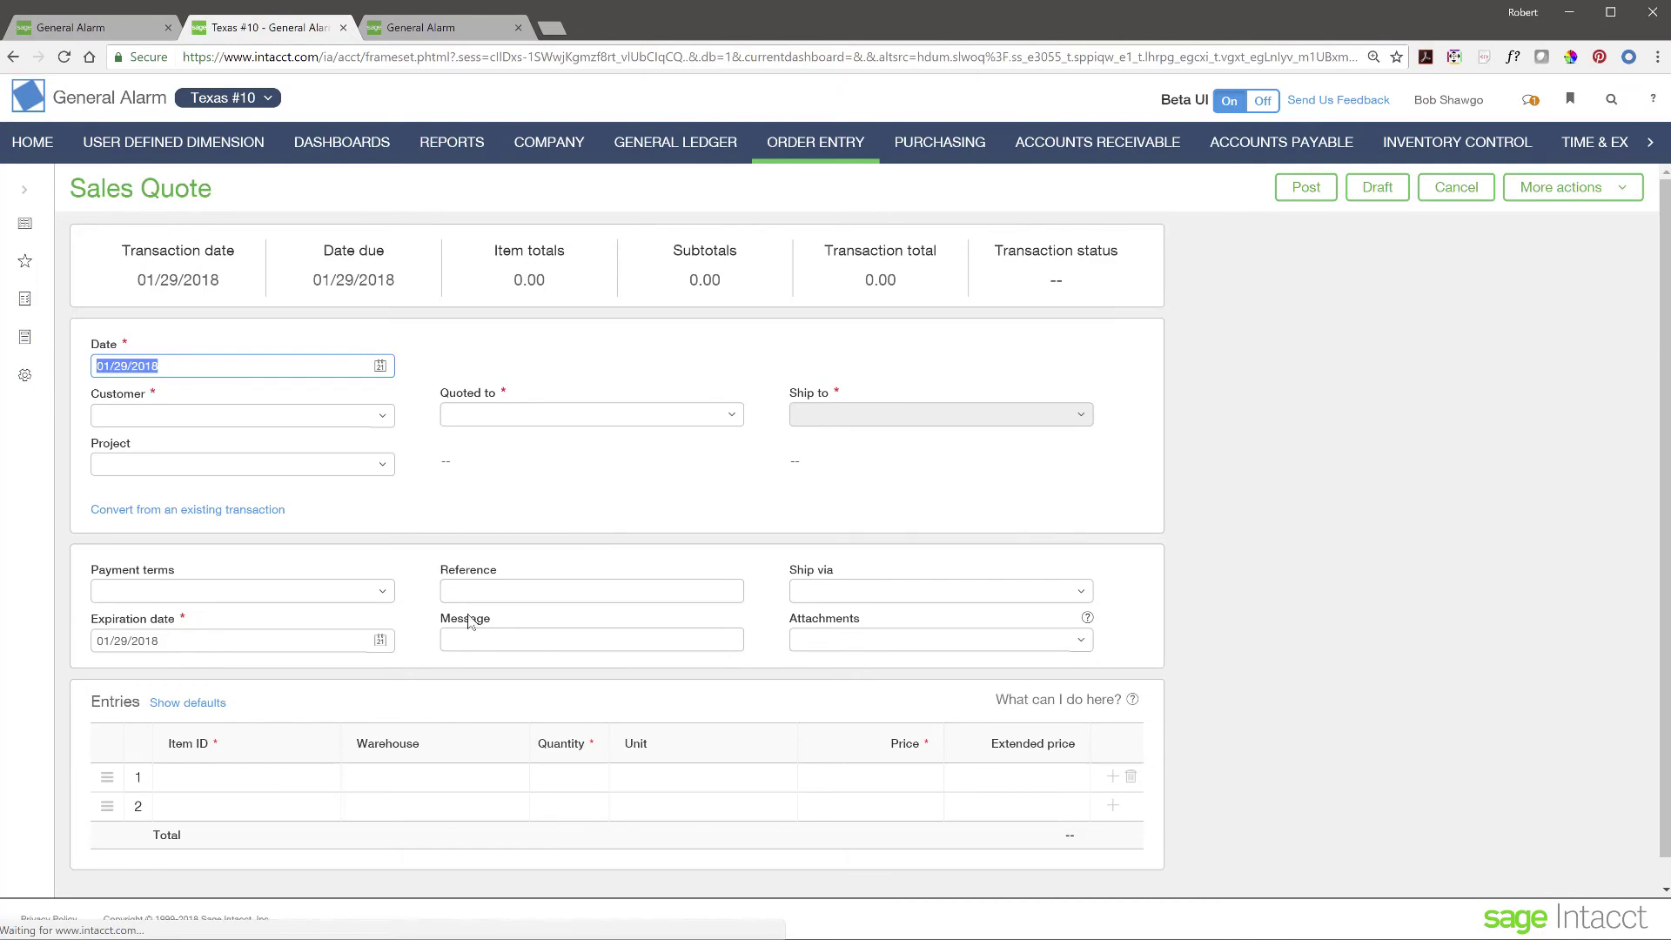
scroll(469, 620, "down", 1)
left_click(306, 750)
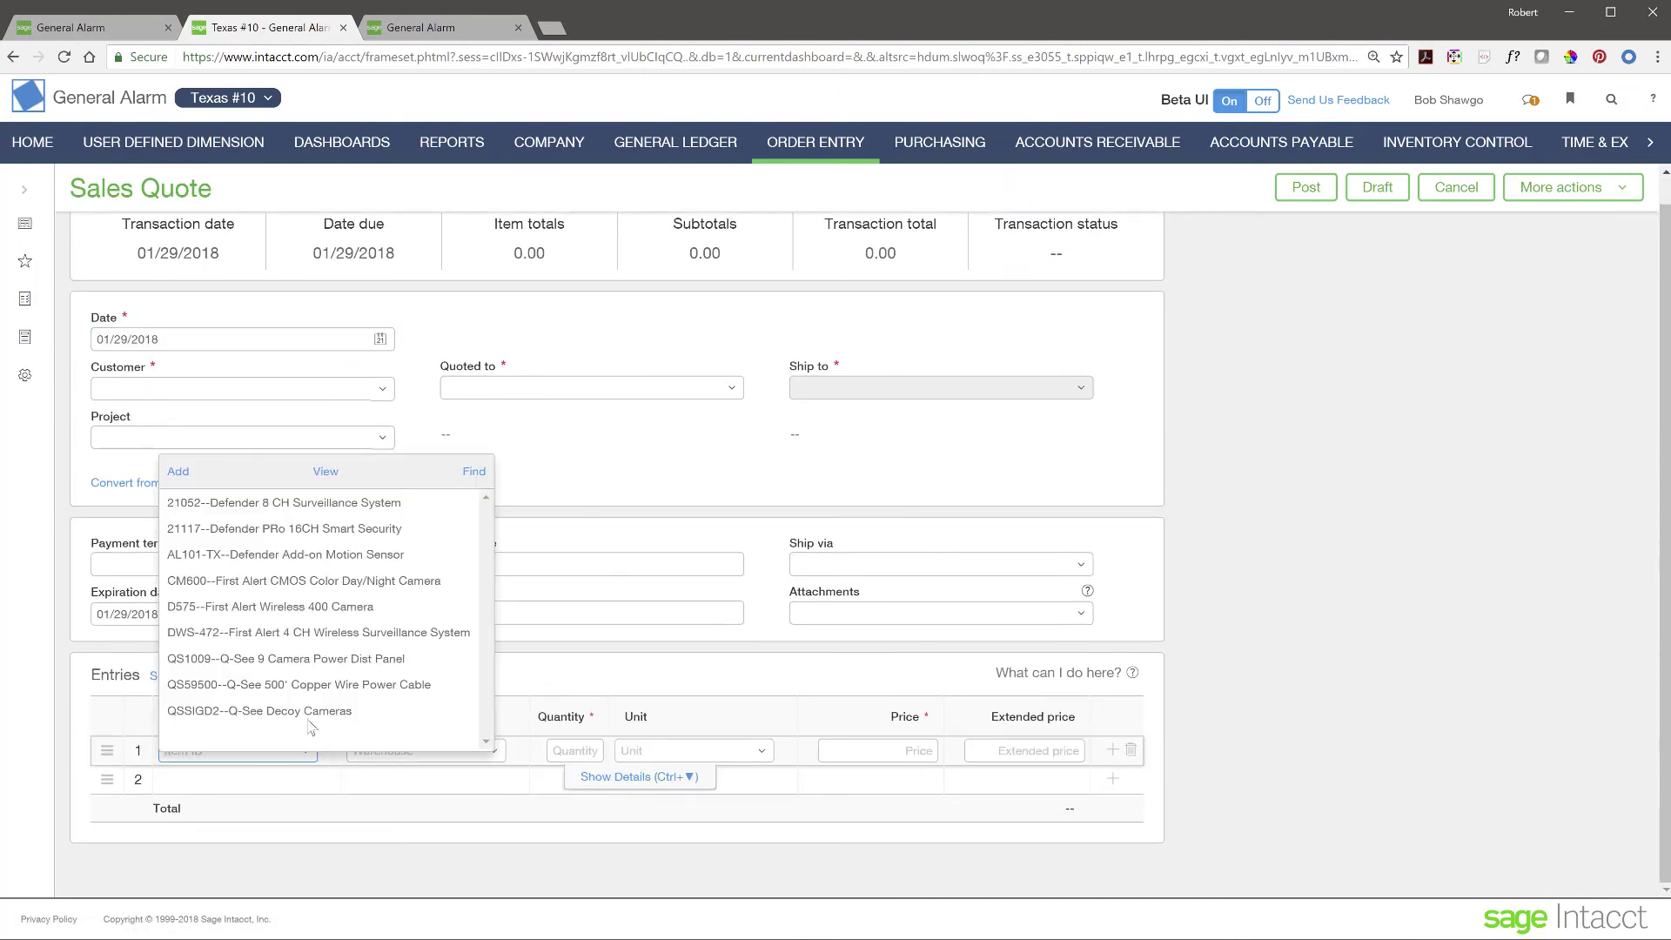
left_click(260, 505)
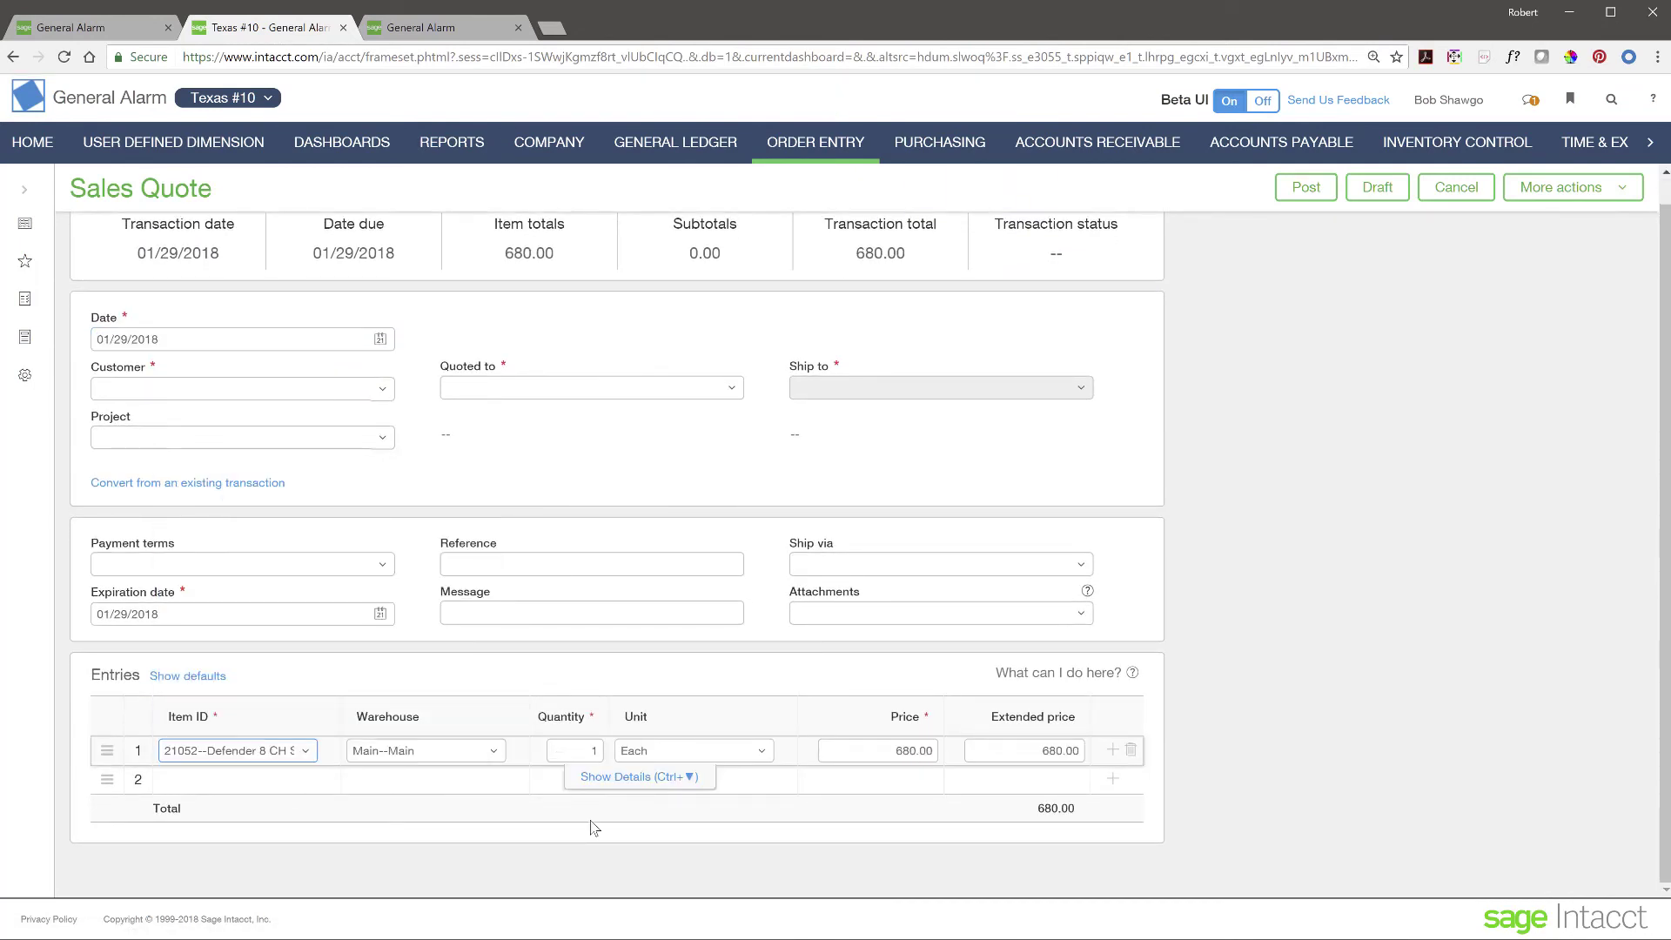
- Show the first line's details, then cancel the quote without saving
left_click(614, 778)
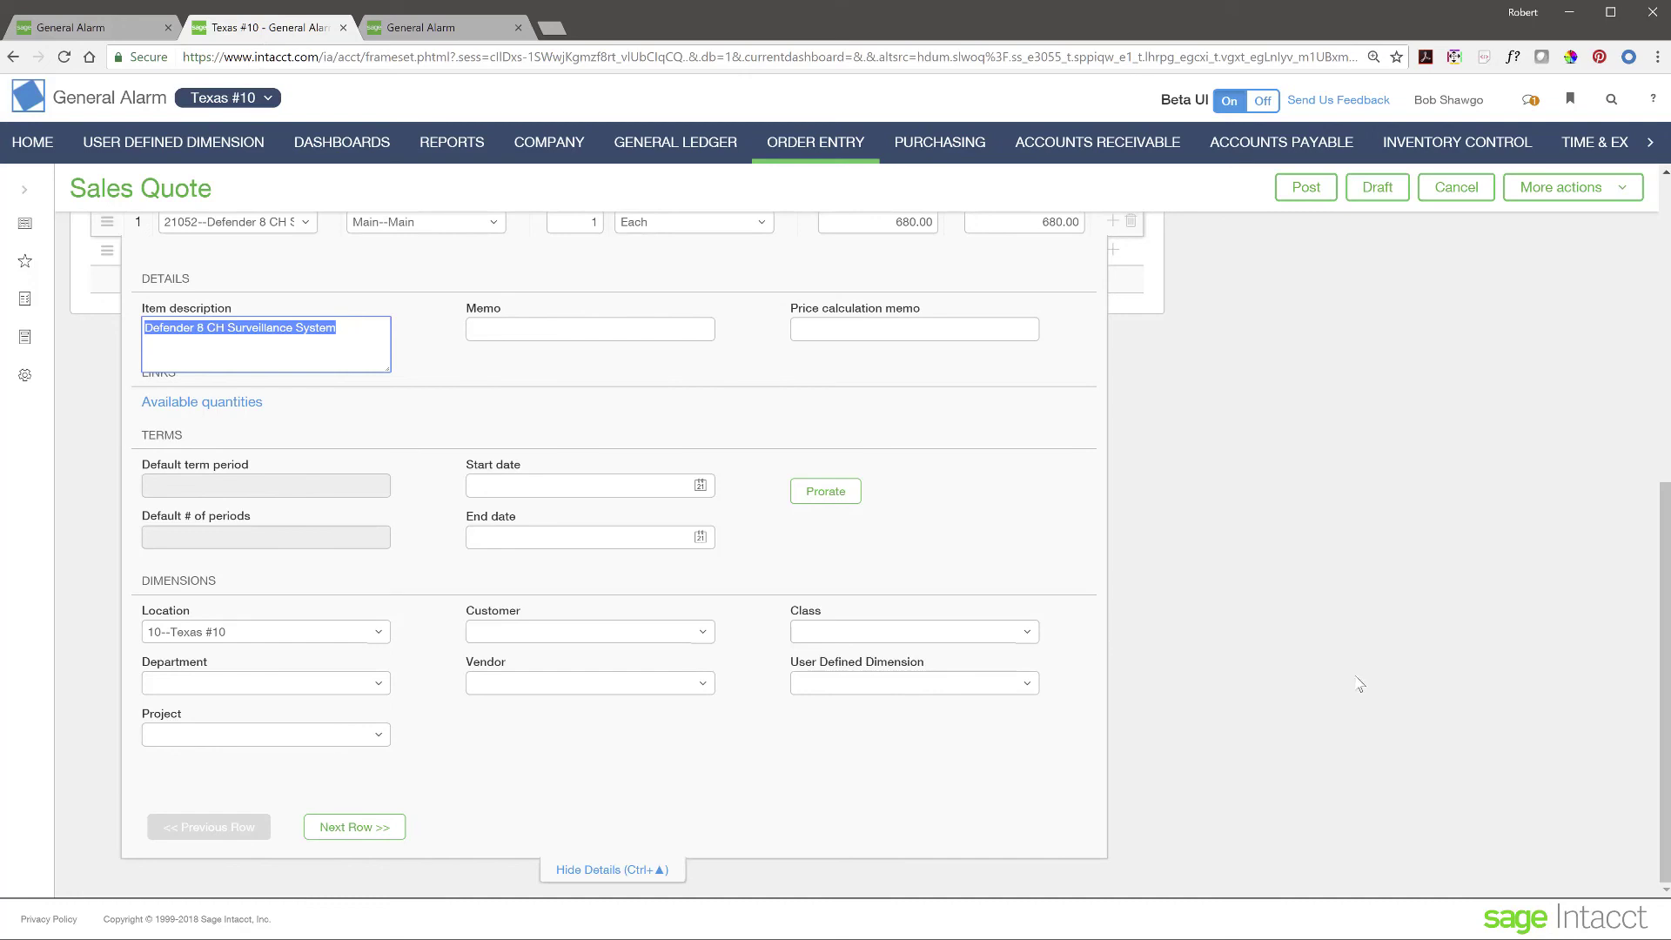
scroll(1360, 685, "up", 6)
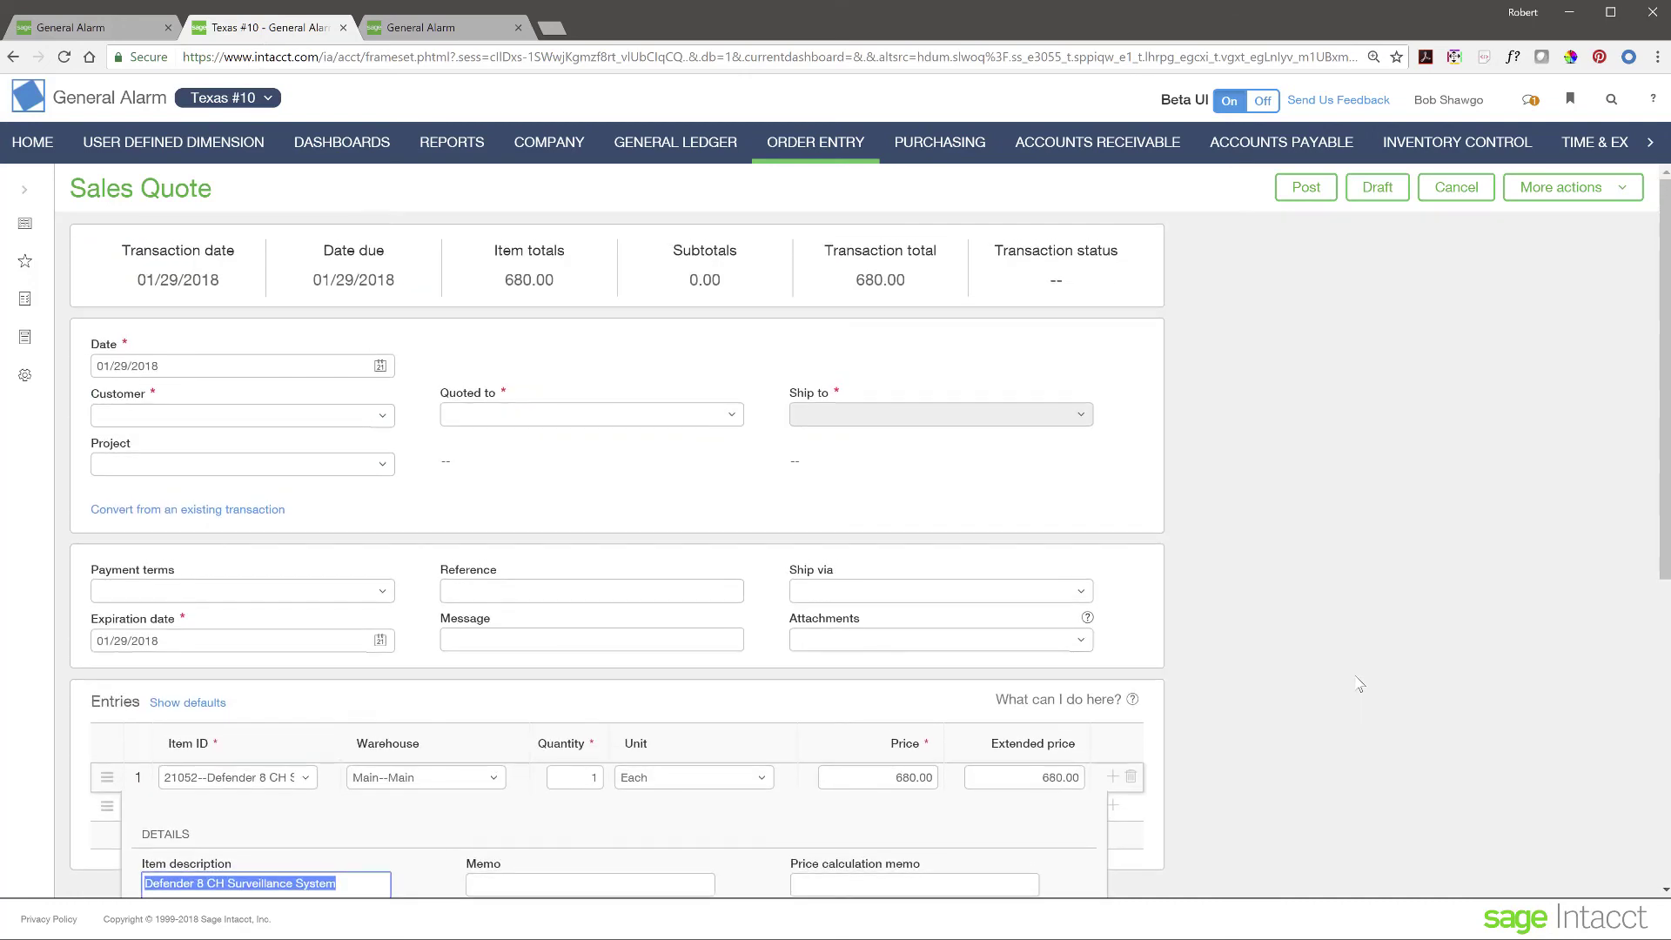
left_click(1455, 187)
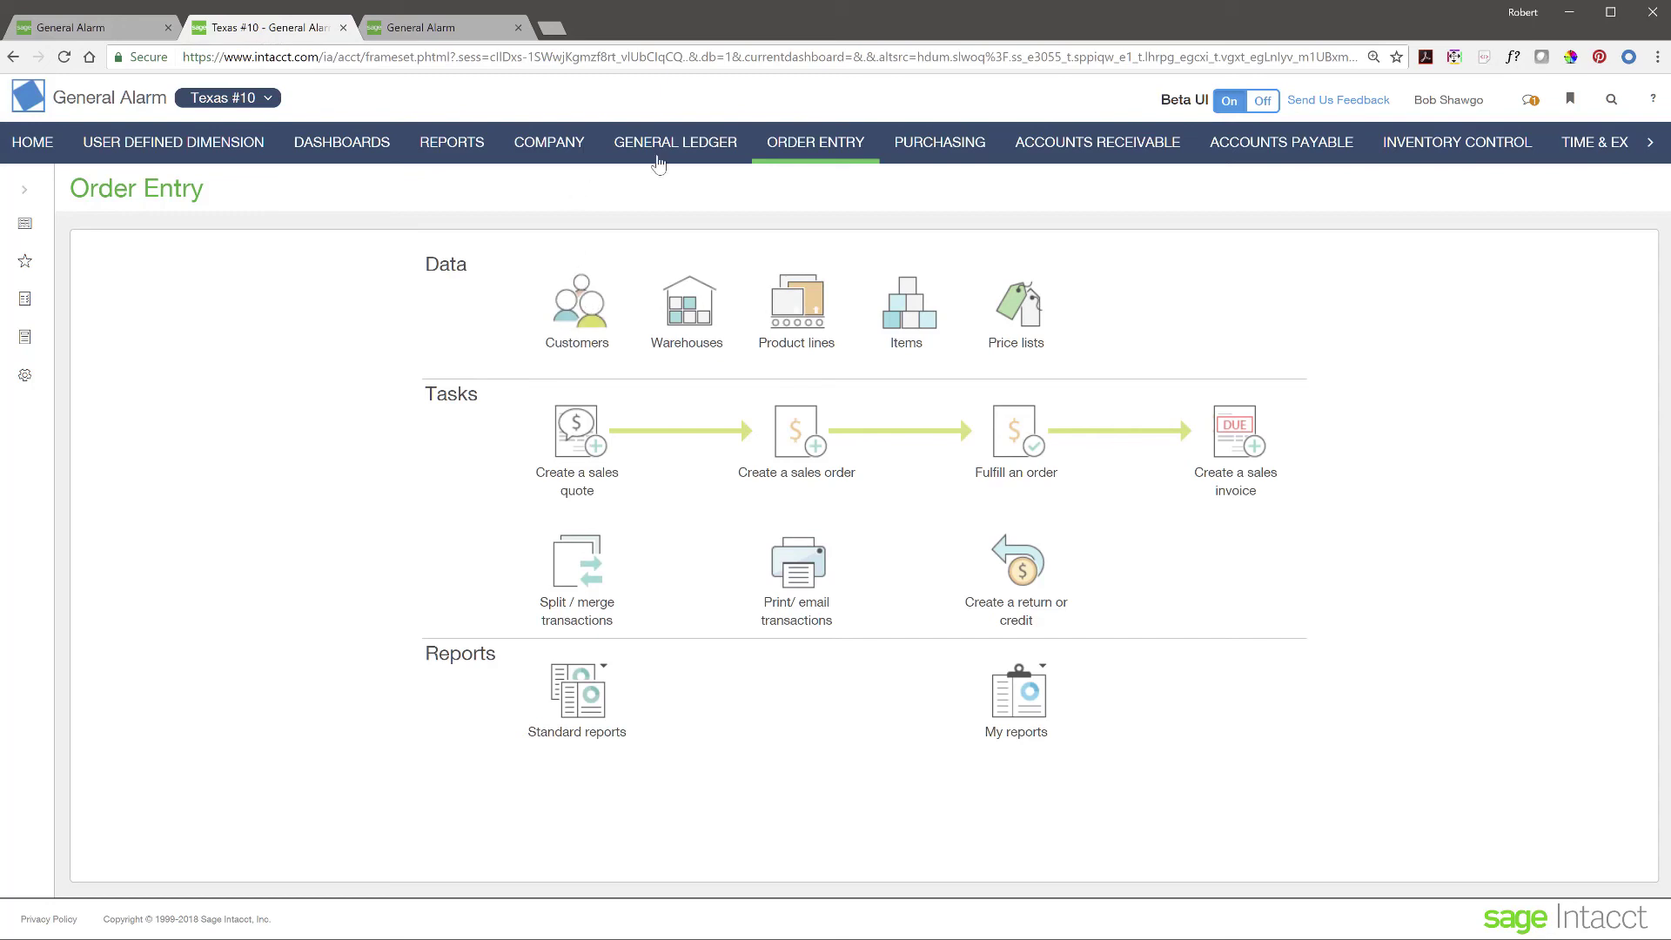
- View Texas #10 customers, switch to California #30 in a new tab, then return to the General Alarm dashboard
left_click(589, 315)
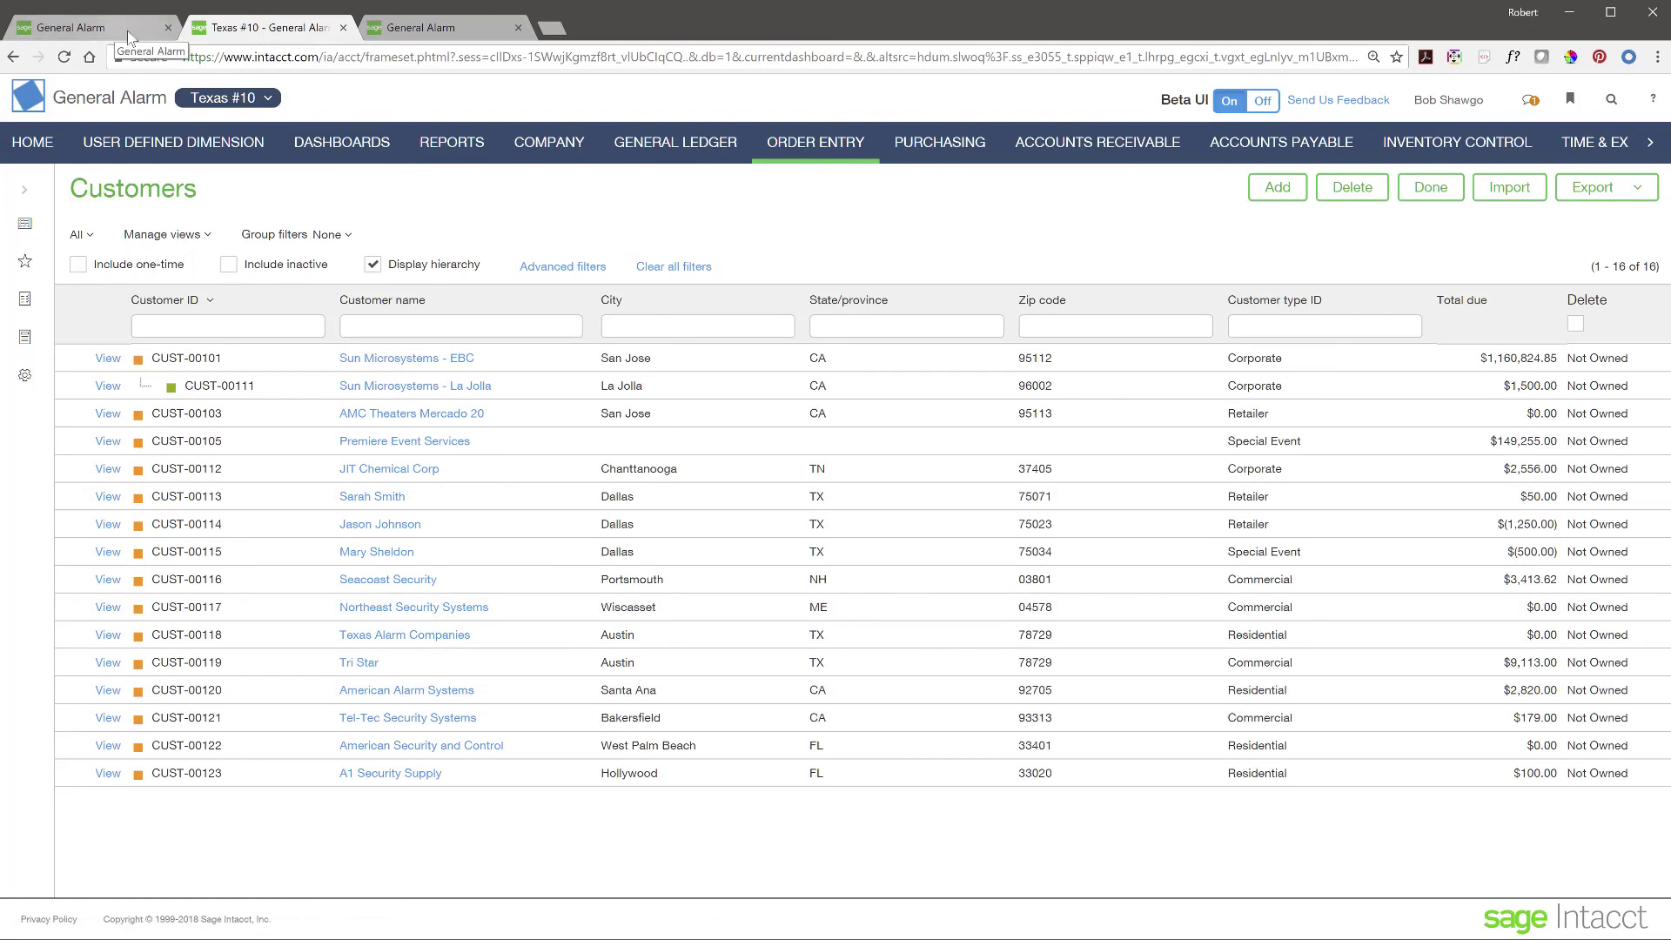
left_click(276, 104)
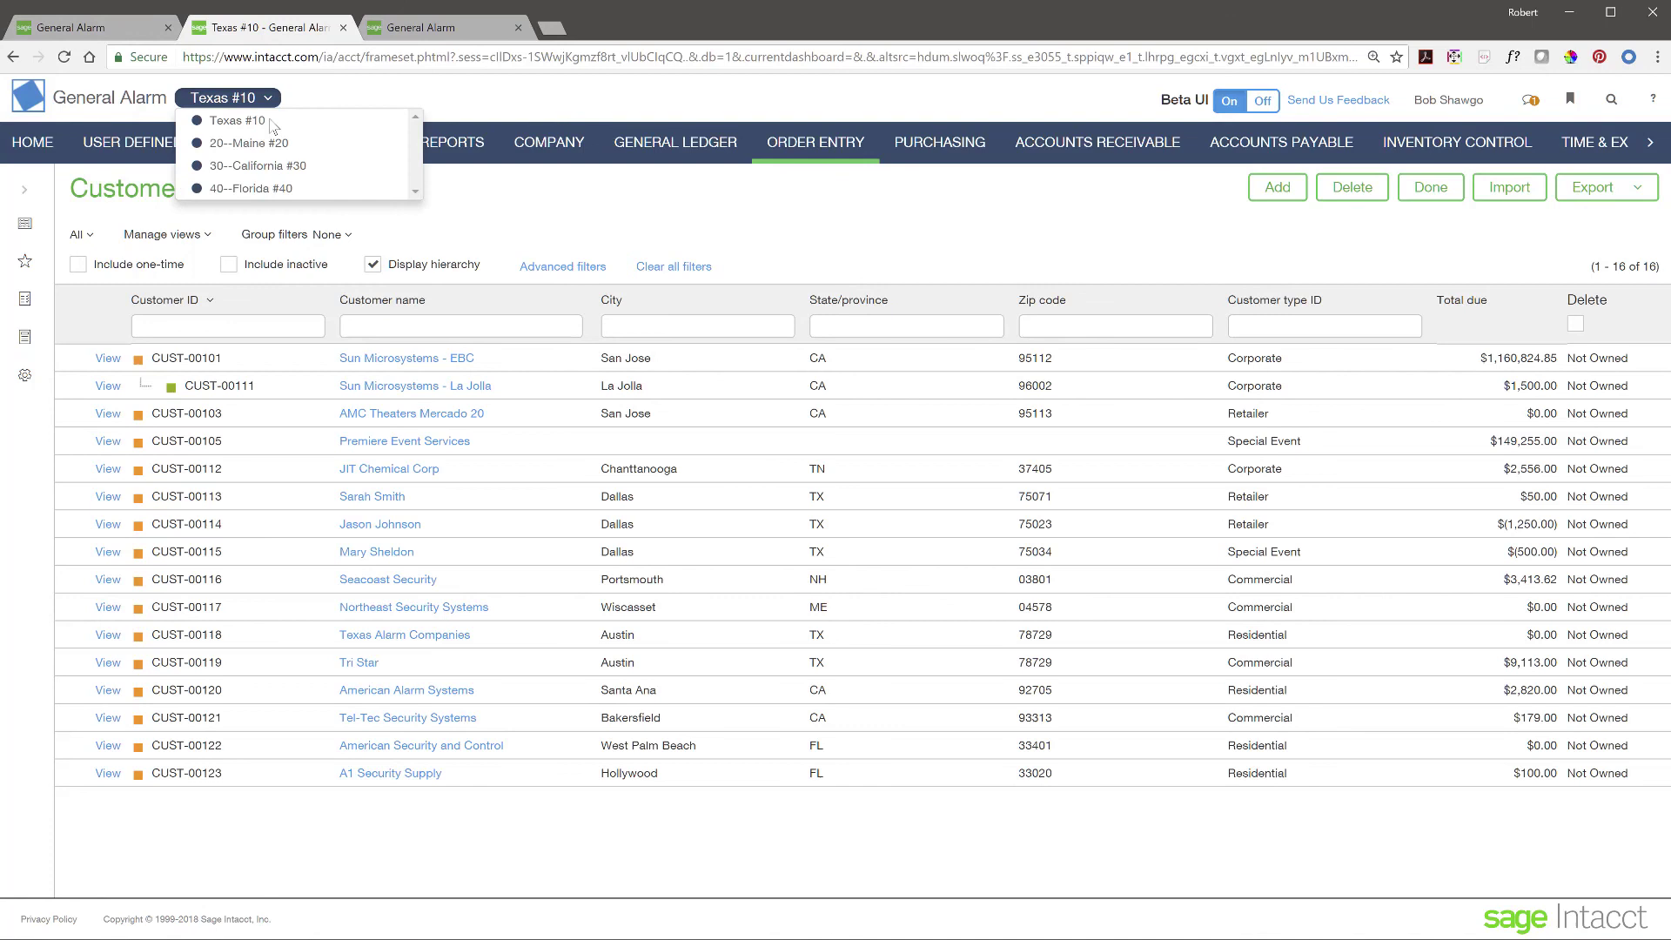
left_click(261, 169)
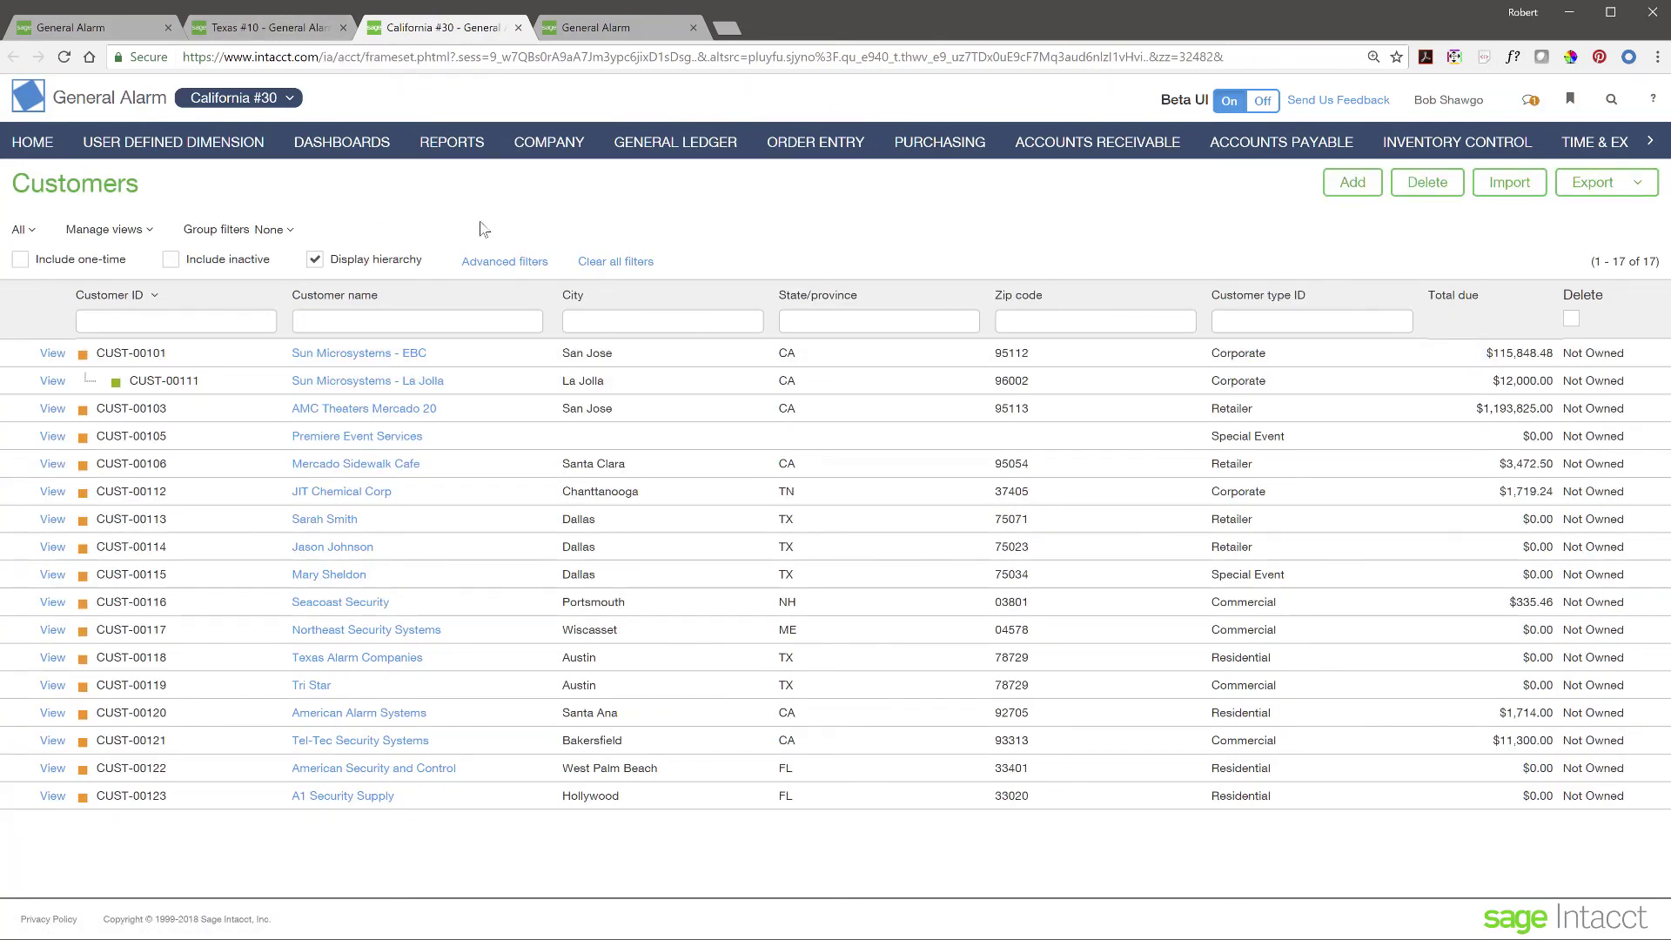
left_click(119, 27)
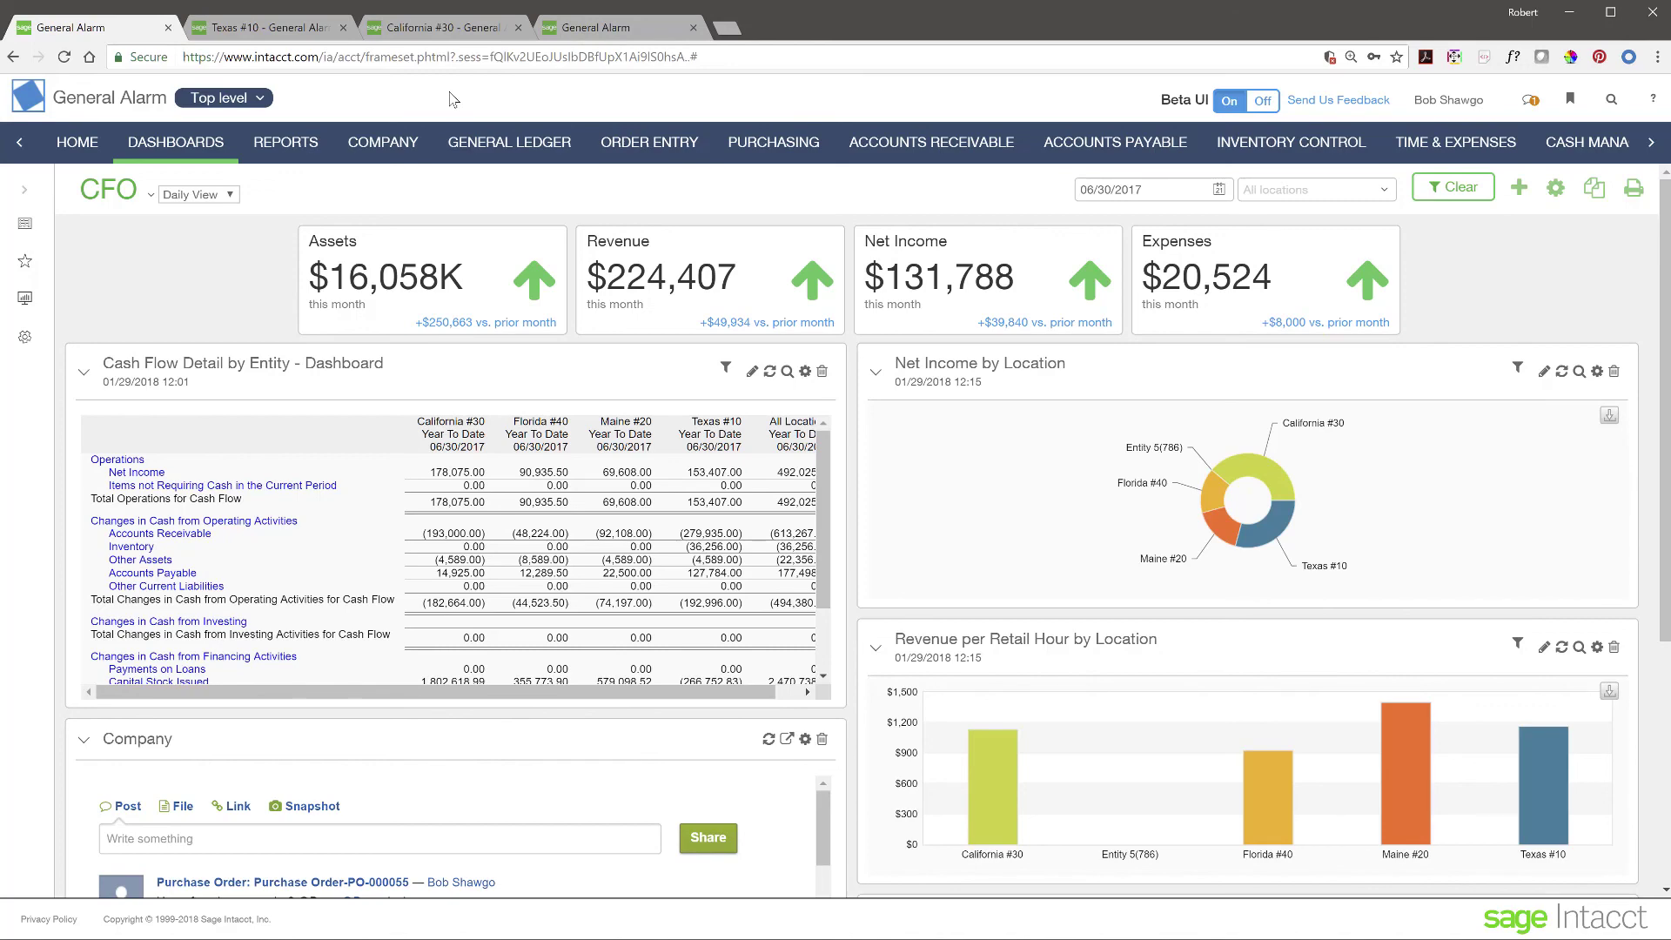
left_click(280, 28)
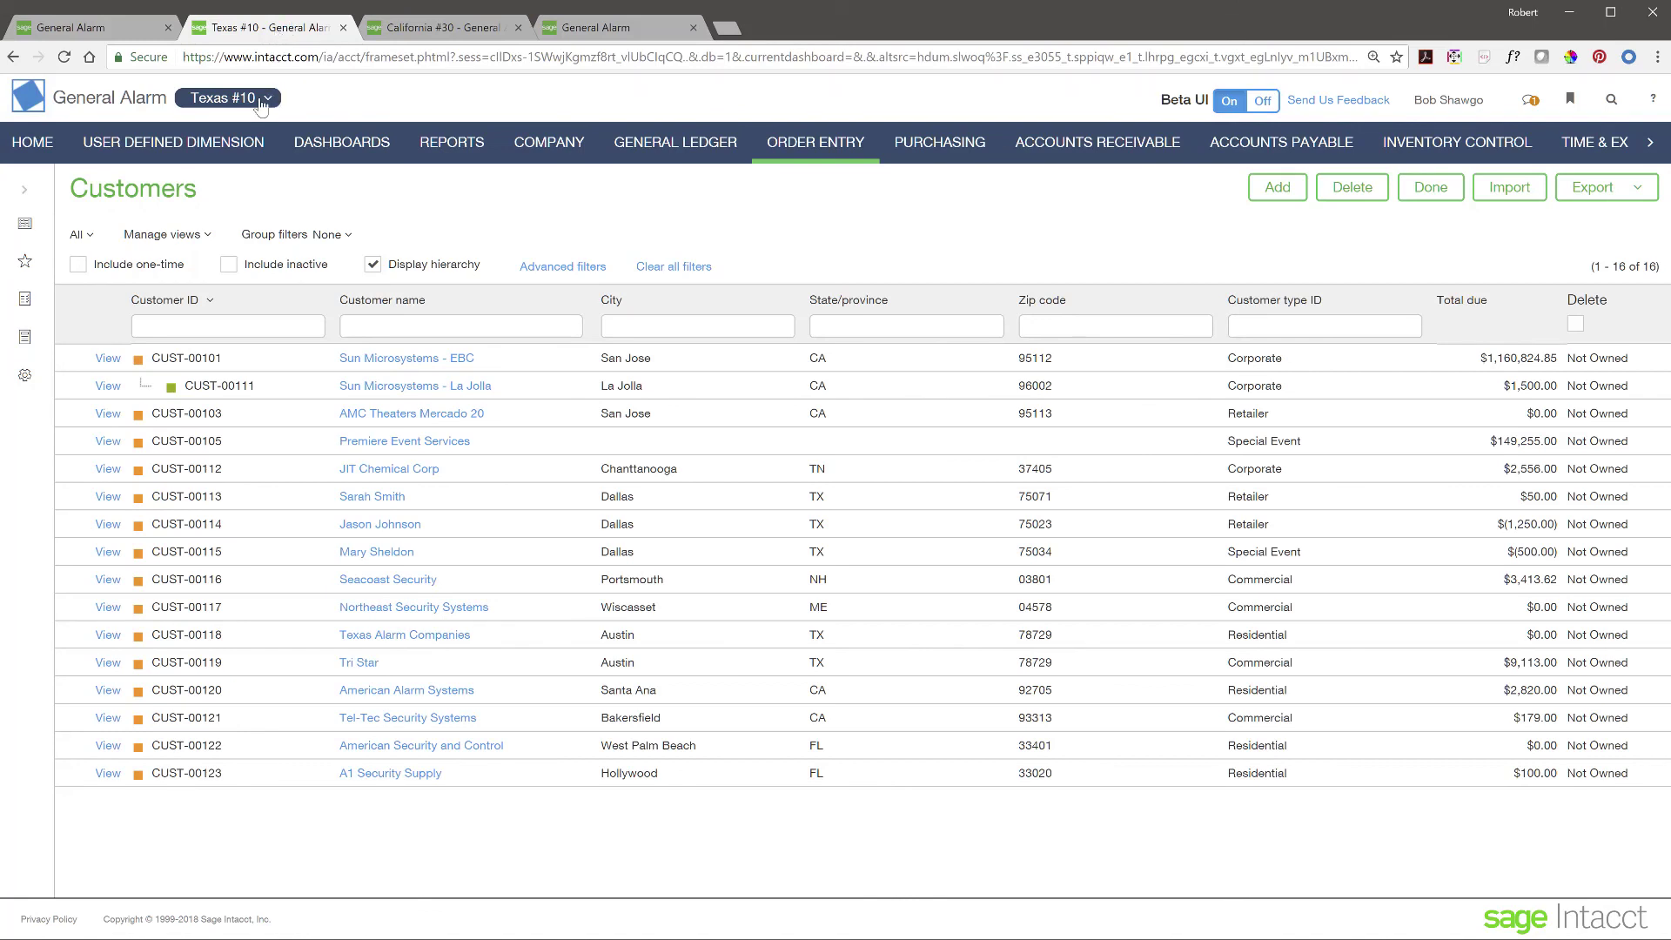
left_click(617, 29)
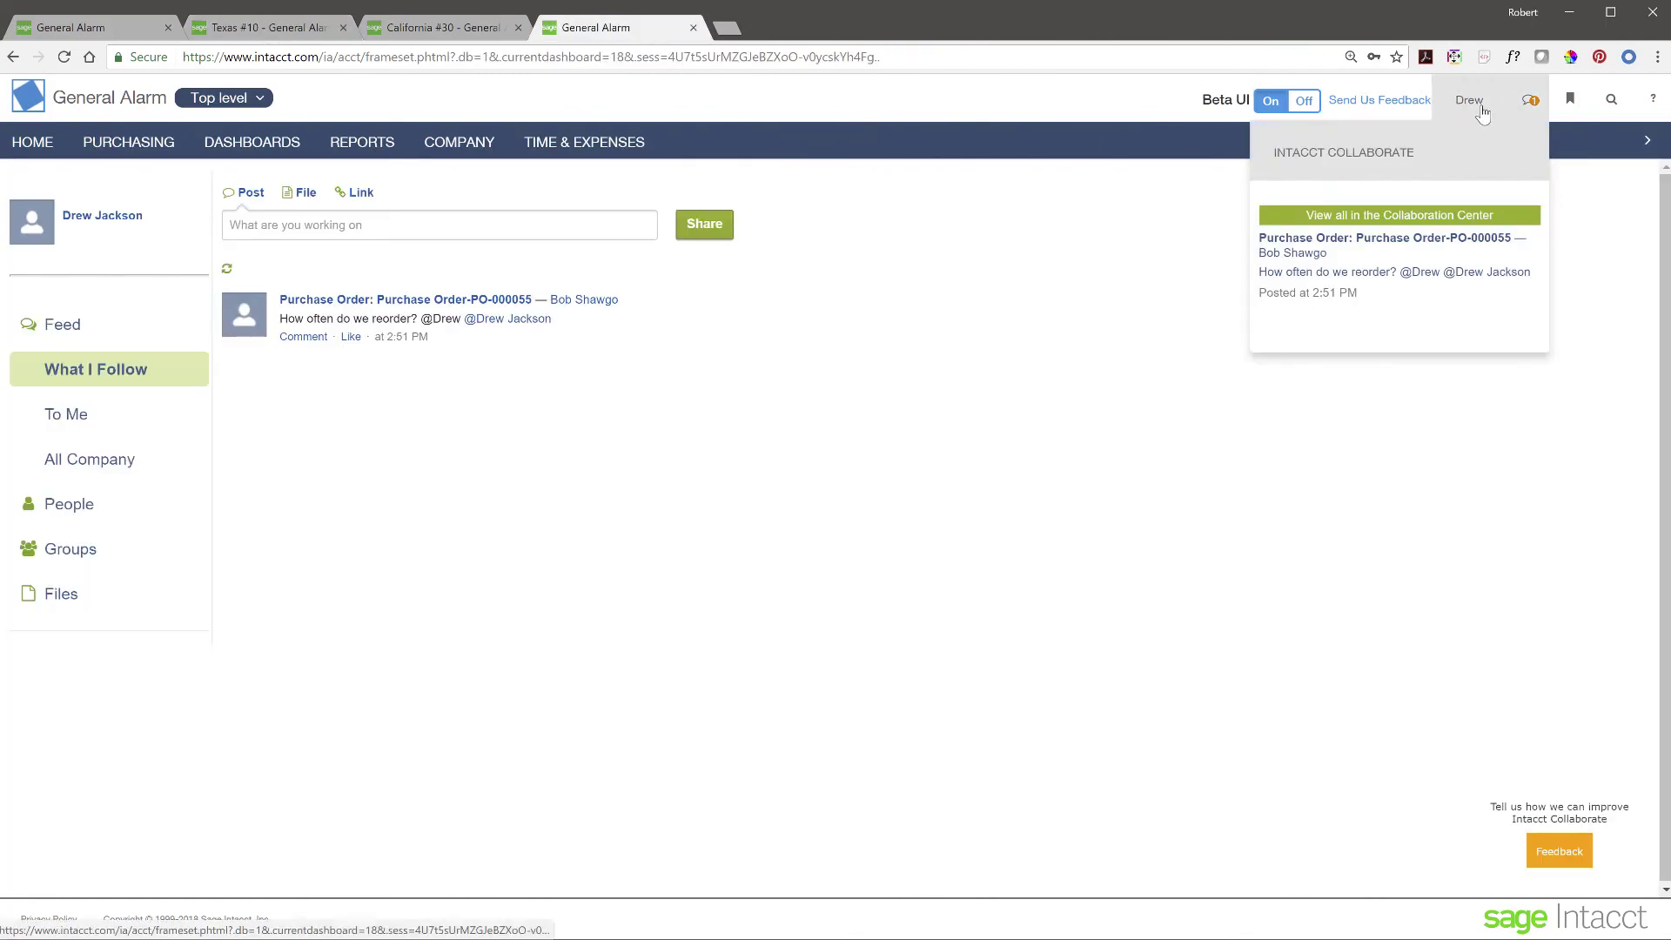
left_click(40, 146)
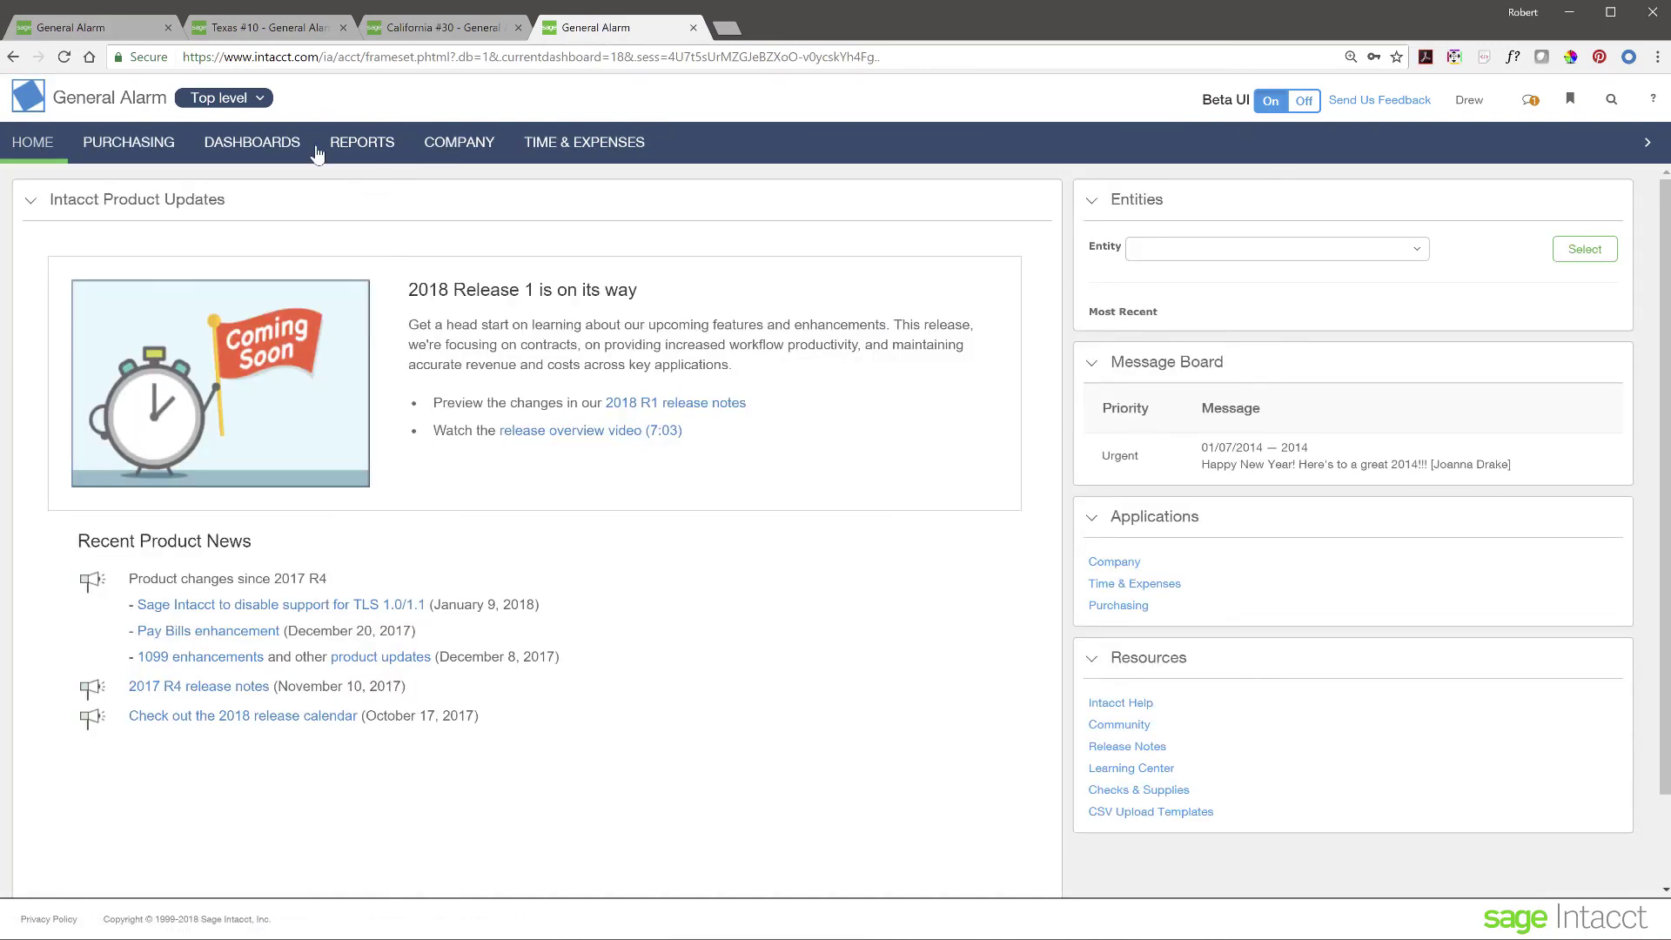
left_click(236, 99)
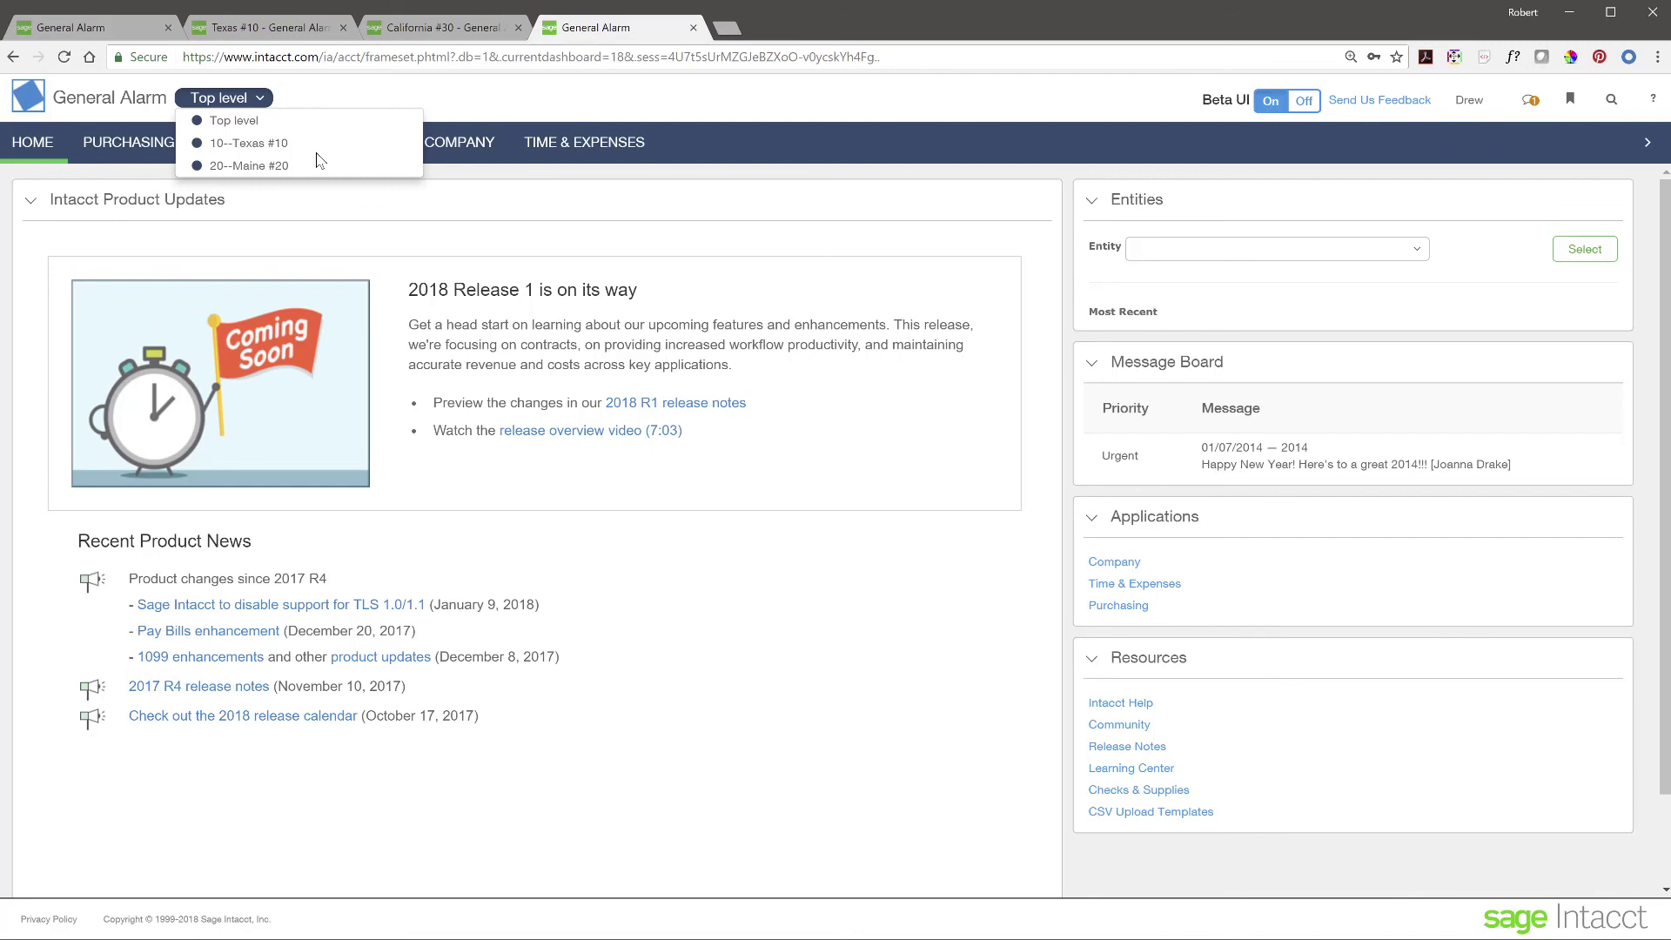
left_click(144, 31)
left_click(230, 98)
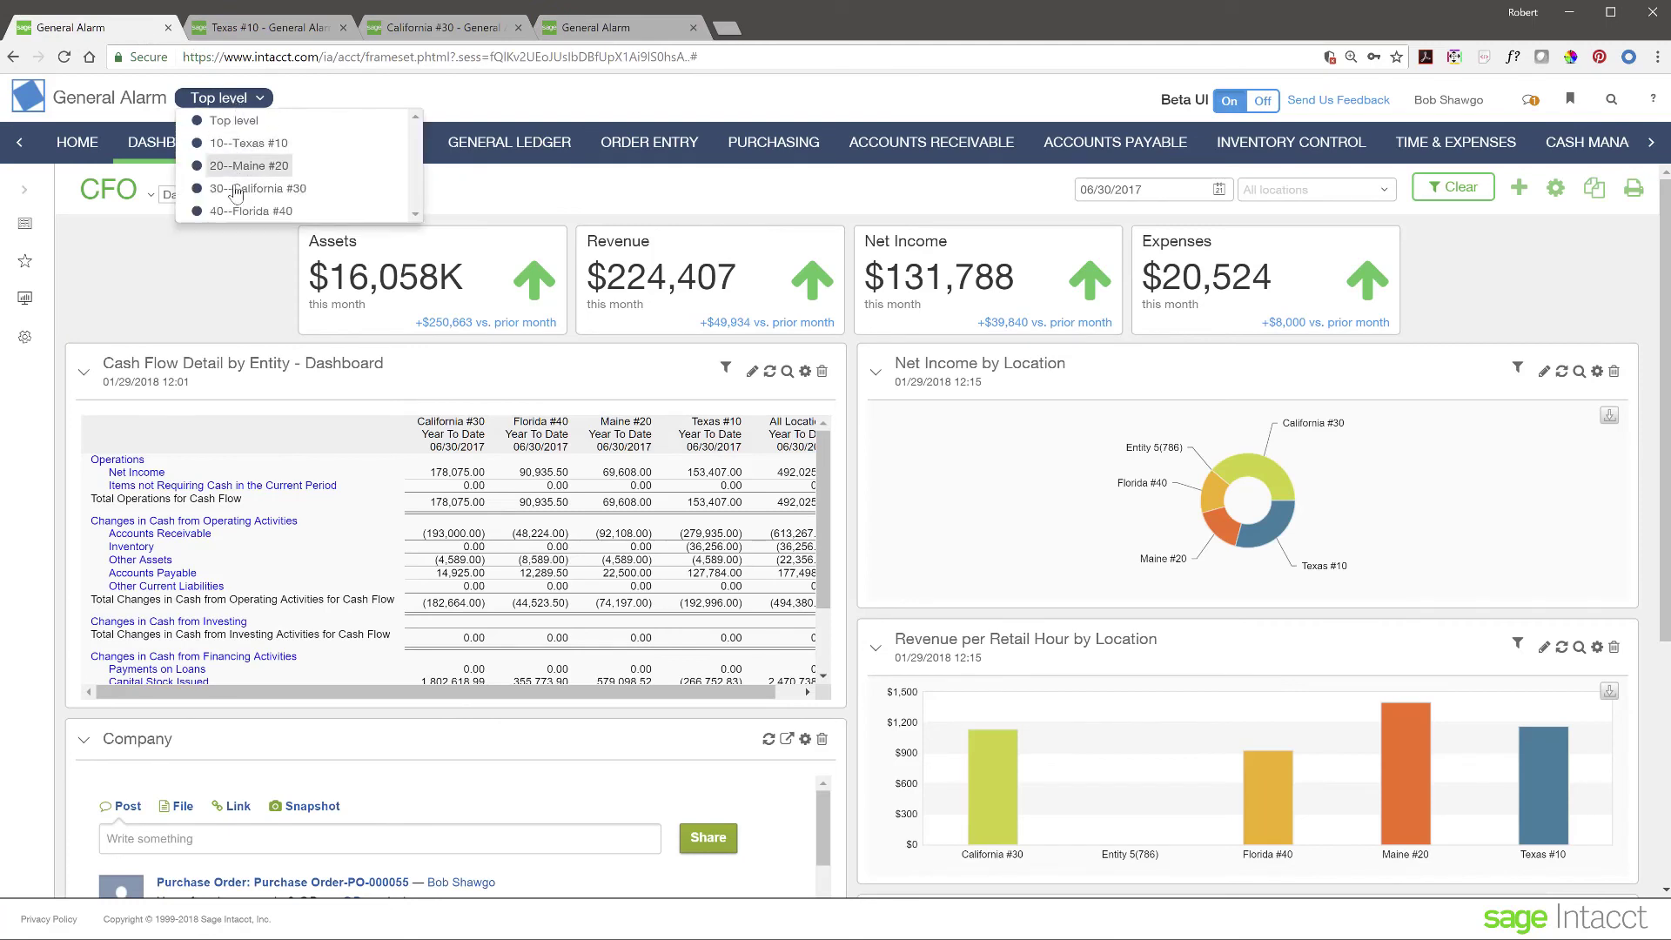
left_click(674, 93)
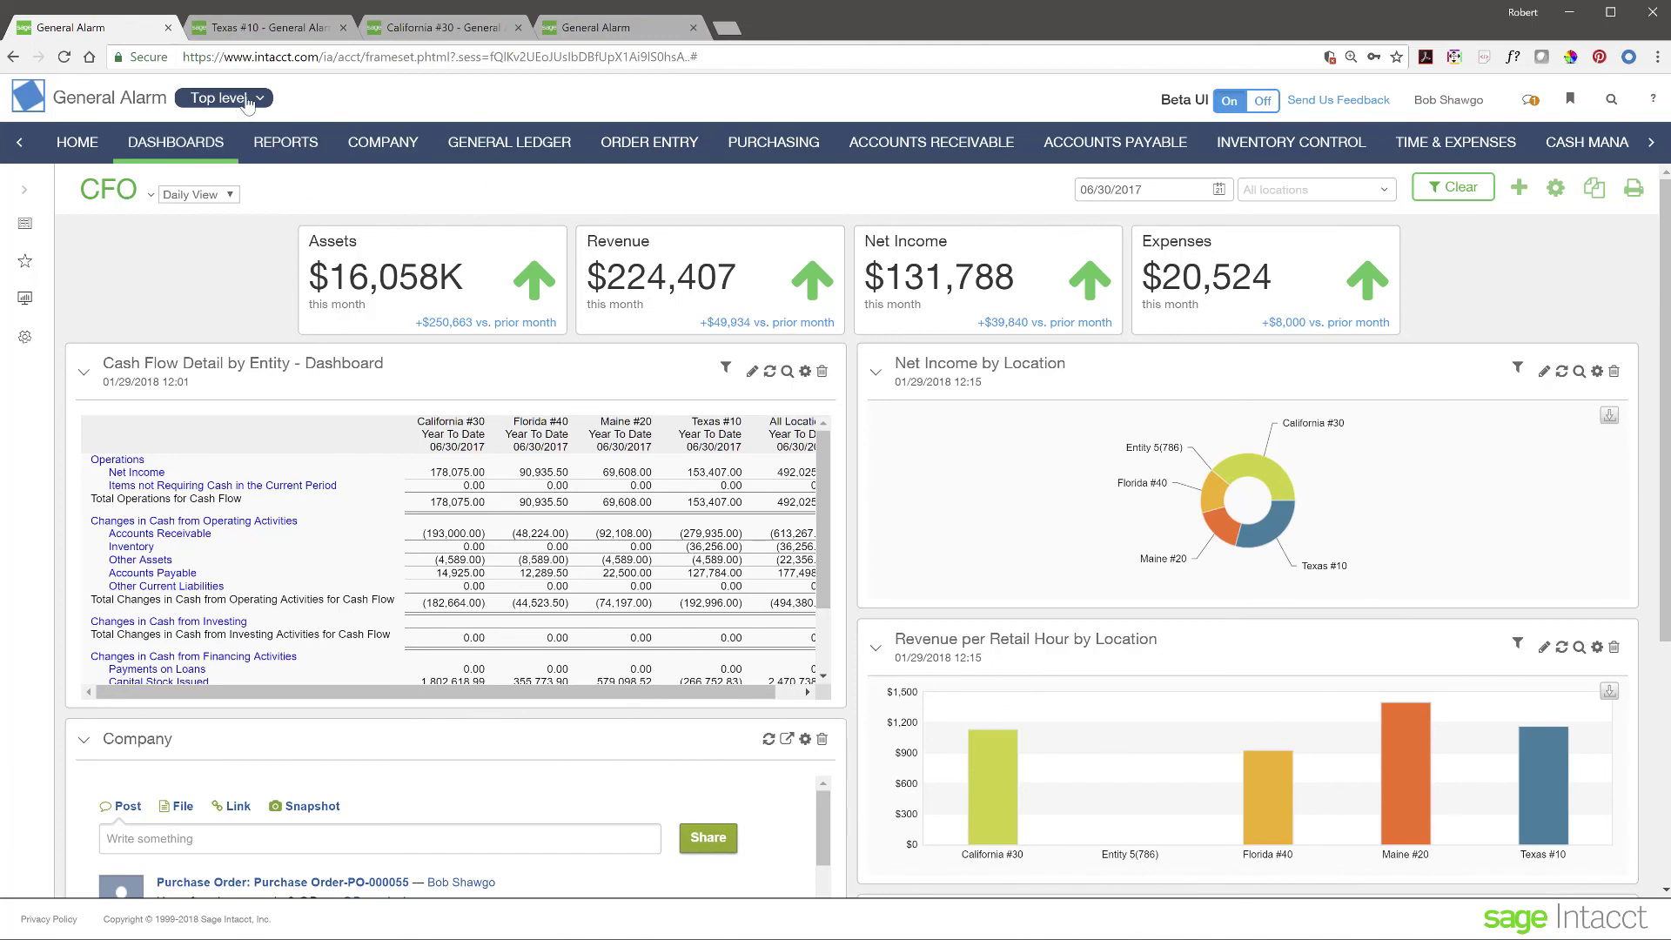
left_click(261, 99)
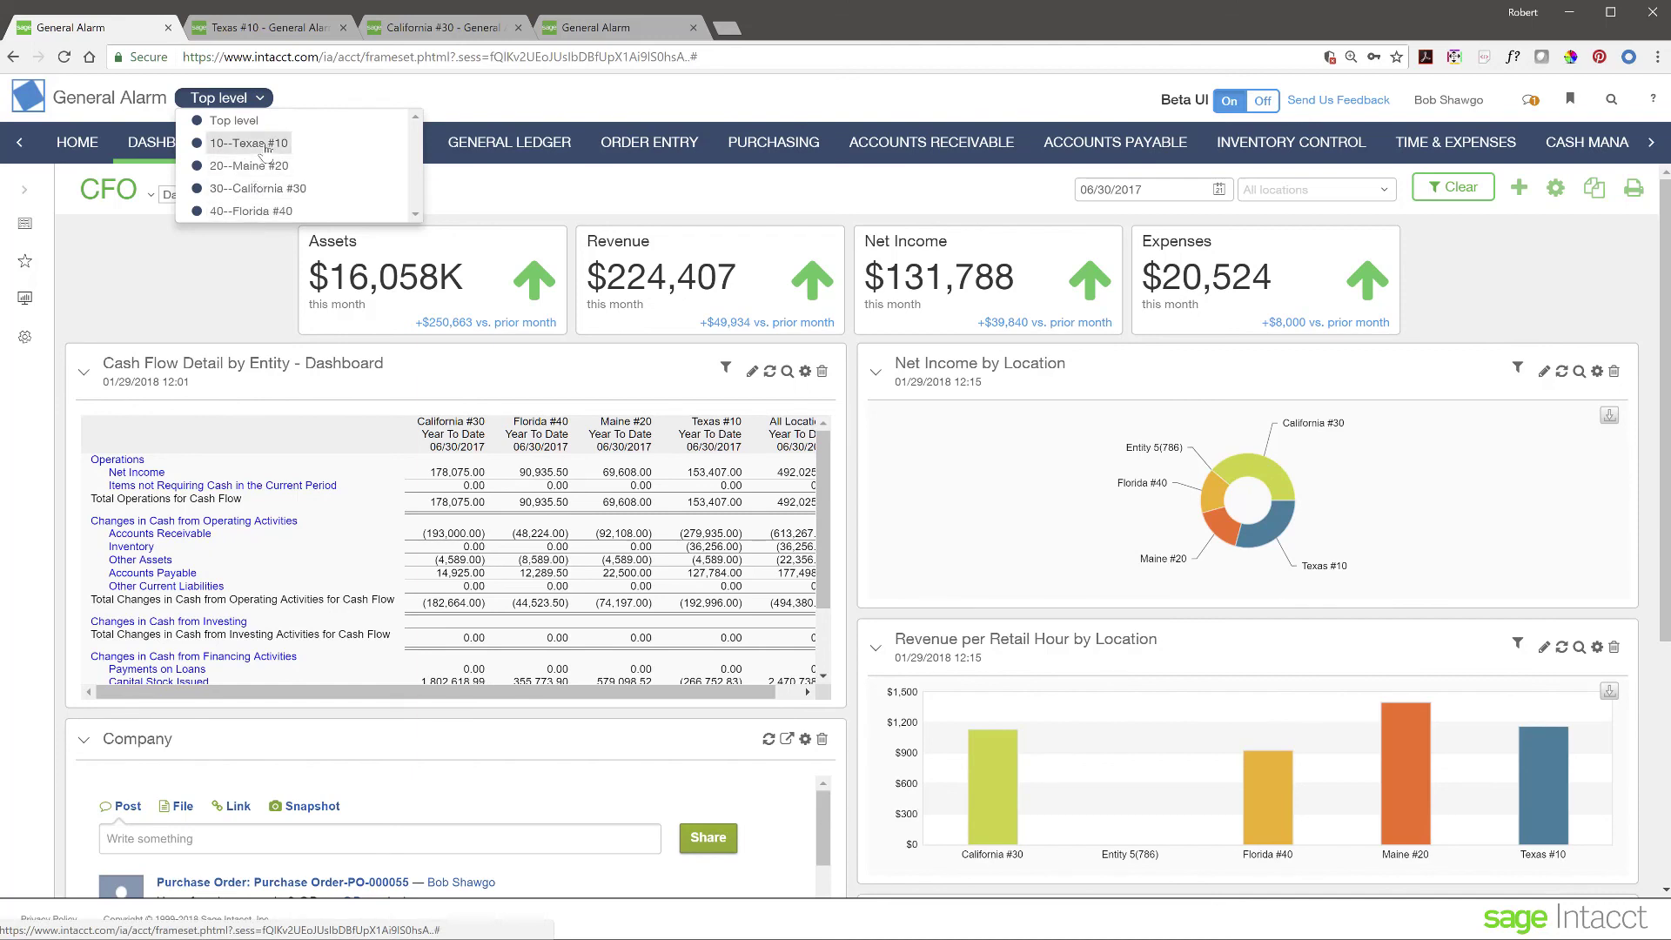
left_click(216, 292)
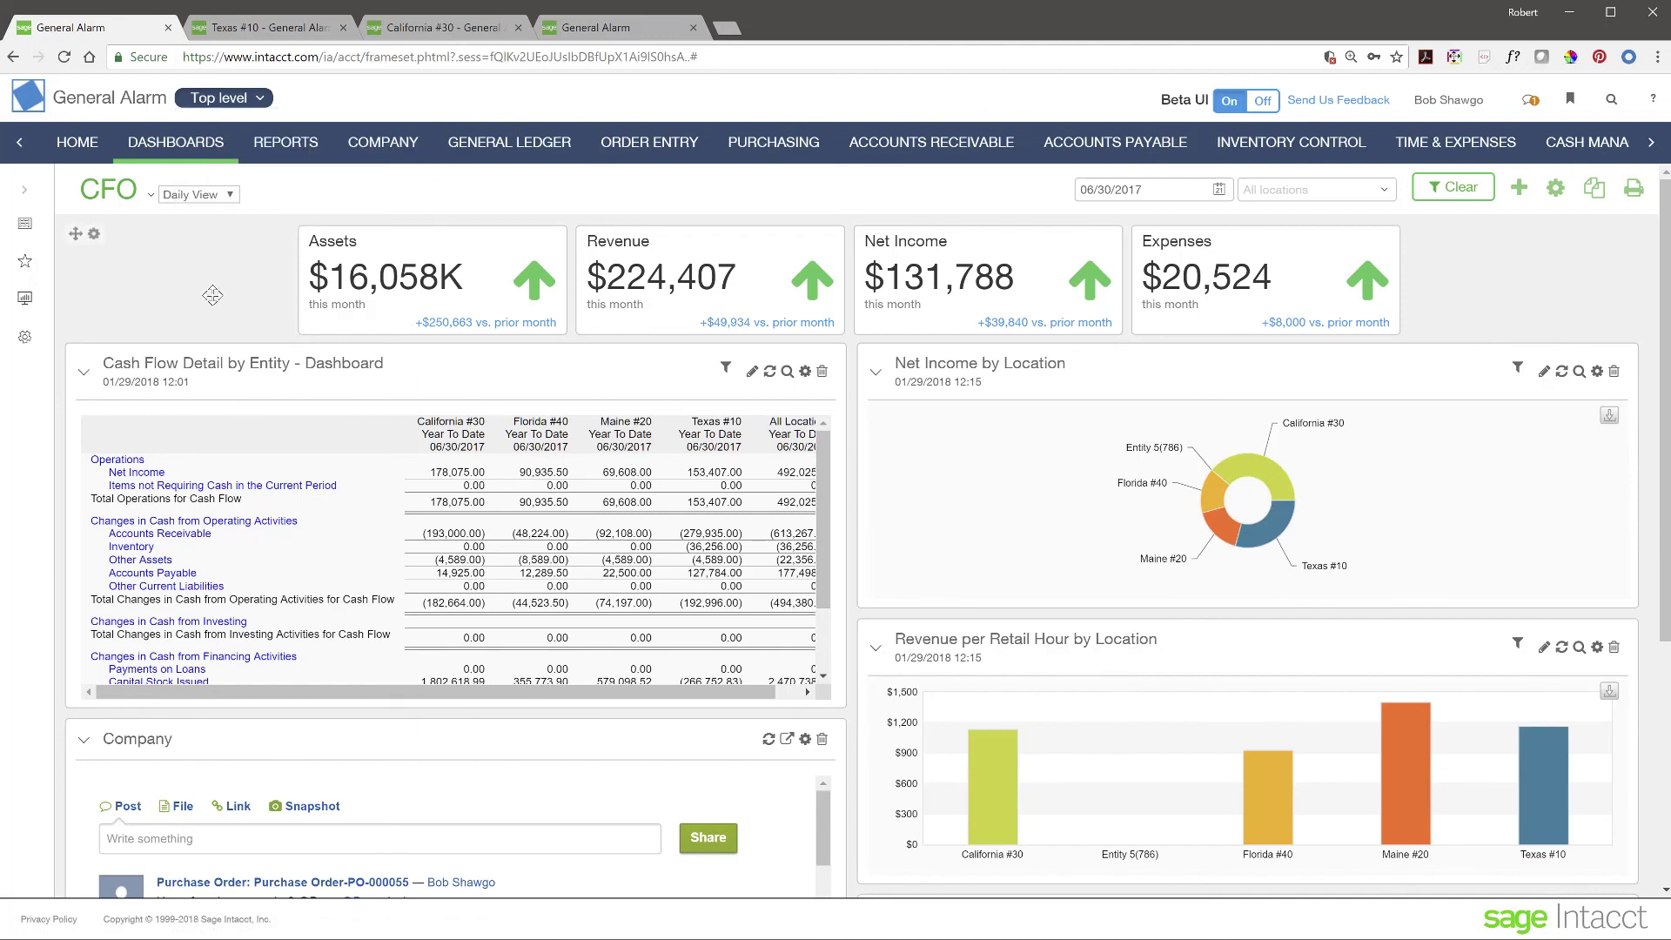